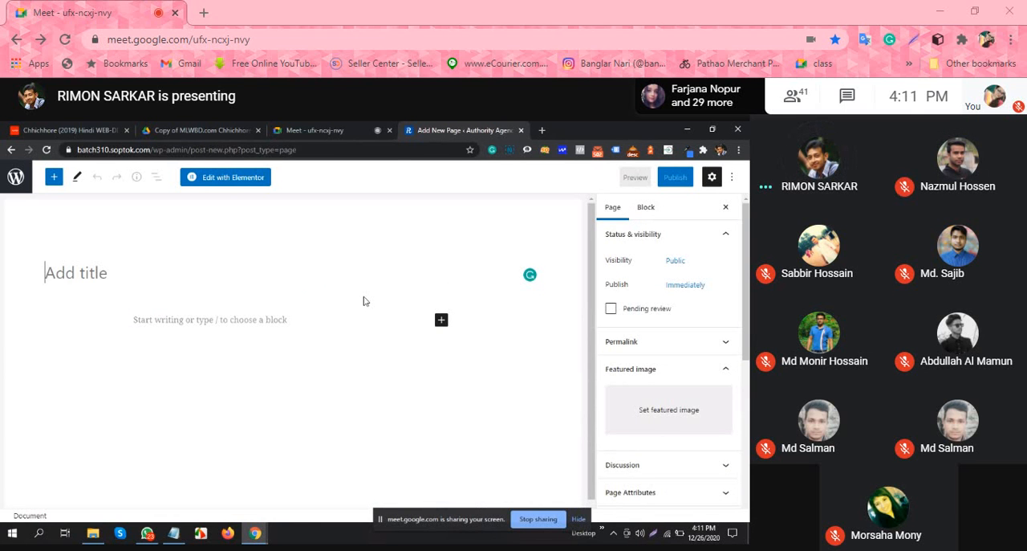
# Step: Leave the new page editor and open the Home front page from the site's page list for editing with Elementor
pyautogui.click(16, 177)
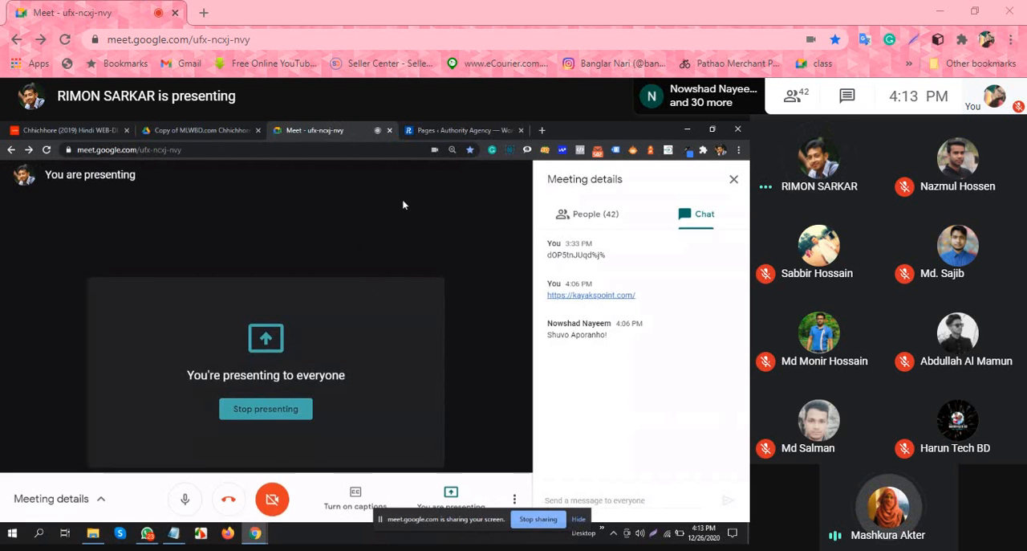
pyautogui.click(457, 130)
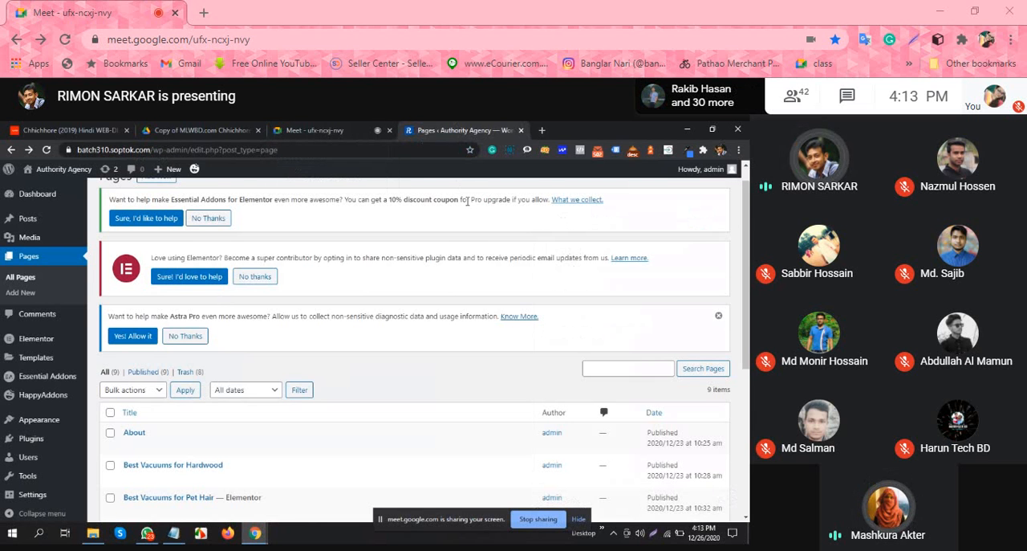
pyautogui.scroll(-5, 321, 240)
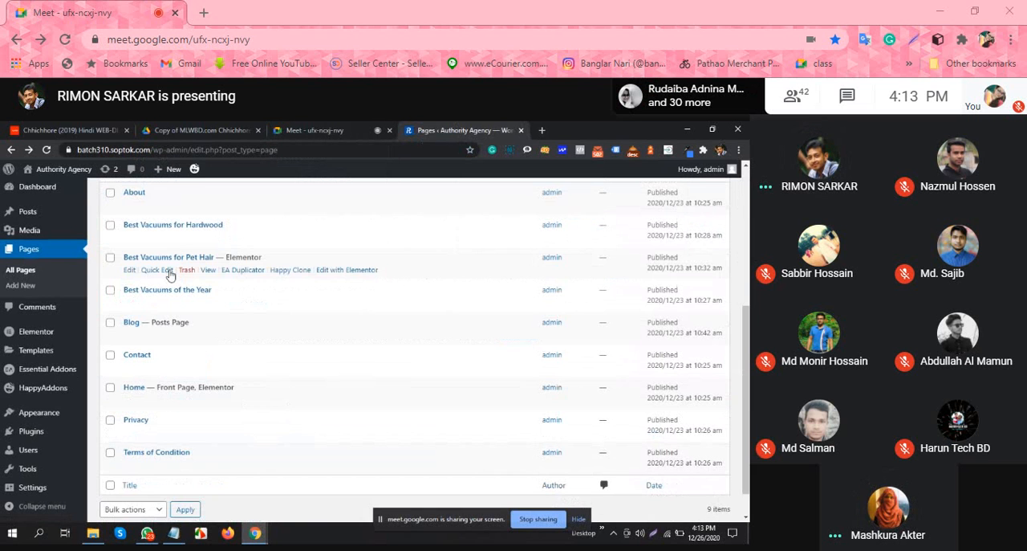
pyautogui.scroll(-1, 145, 294)
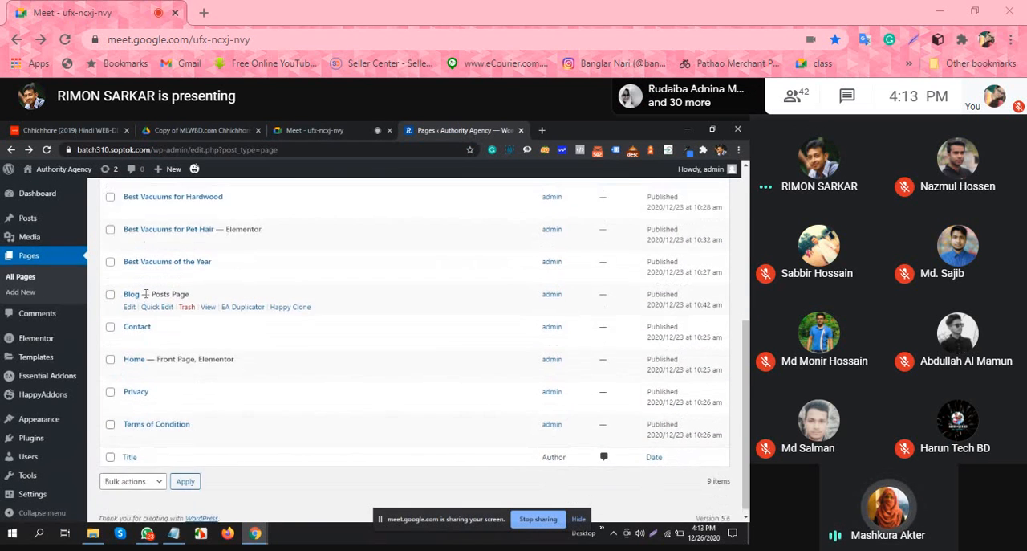
pyautogui.scroll(3, 145, 294)
pyautogui.scroll(-2, 213, 298)
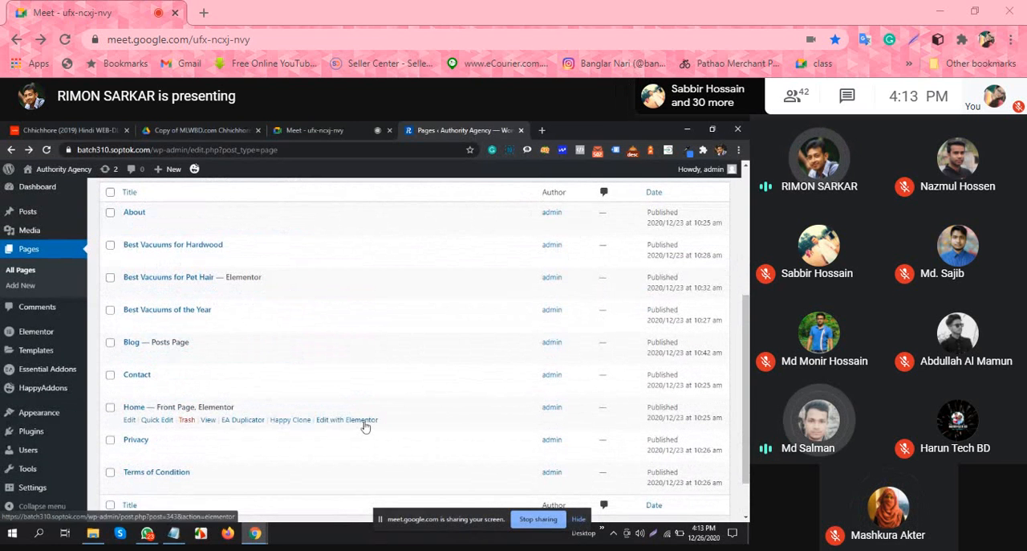
pyautogui.click(364, 421)
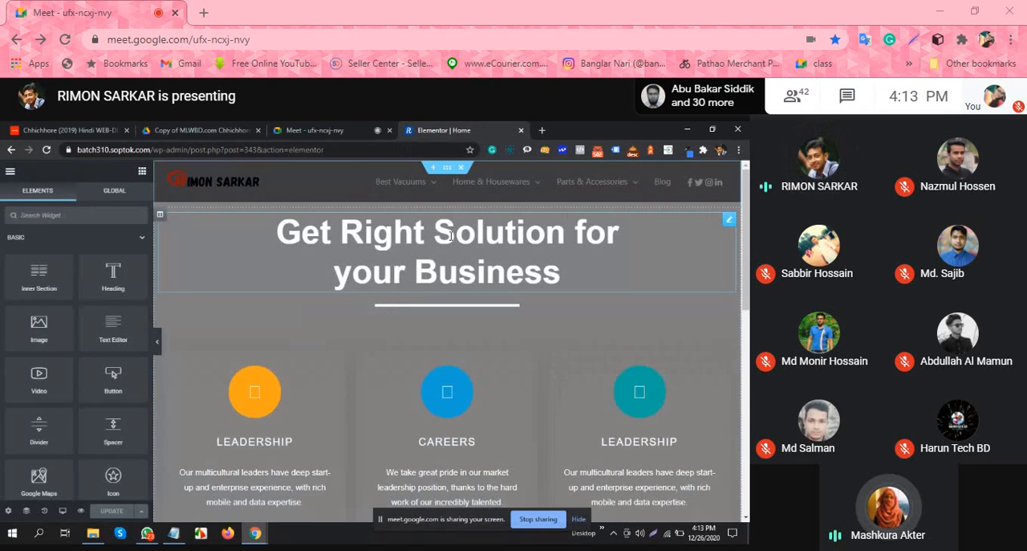
# Step: Review the Home page's sections and search the widget library for "post g"
pyautogui.scroll(-10, 423, 276)
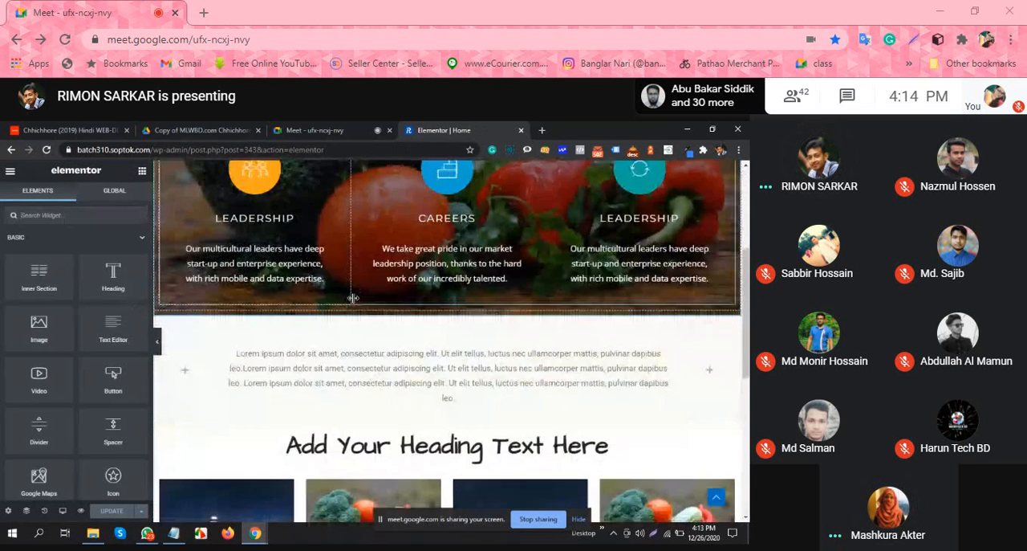
pyautogui.scroll(2, 489, 378)
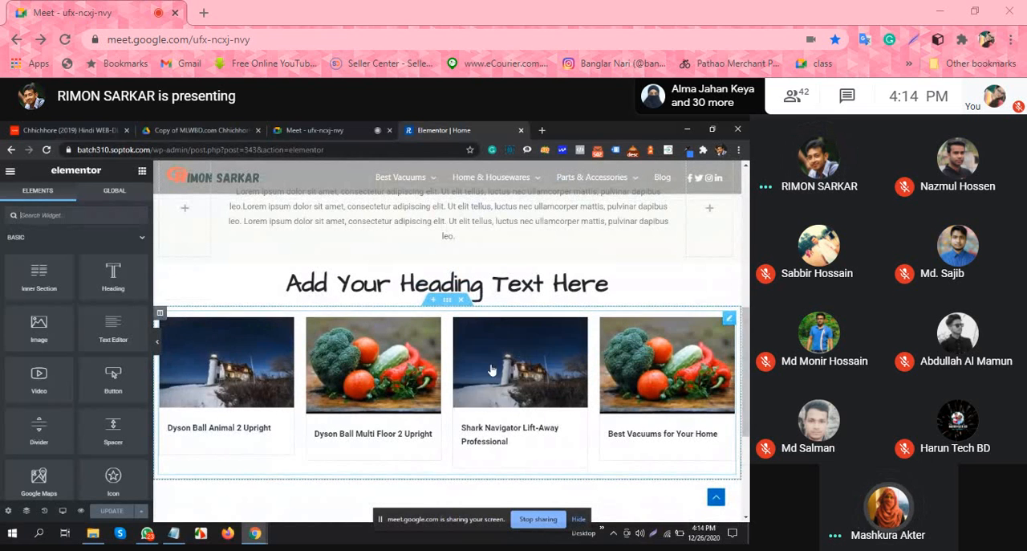
pyautogui.click(61, 215)
pyautogui.write('post')
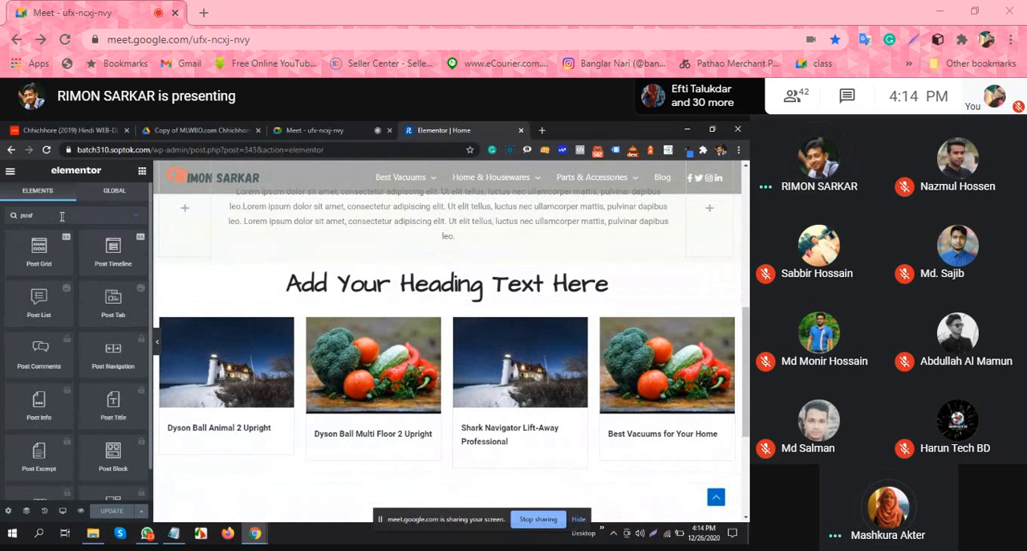
pyautogui.write(' g')
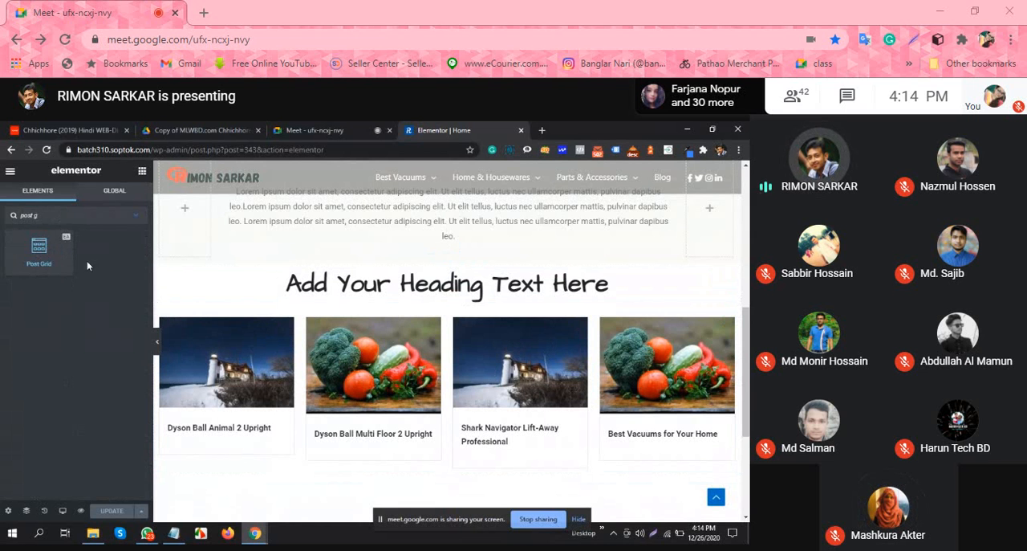
# Step: Leave the Home page editor and review the site's installed plugins
pyautogui.click(9, 151)
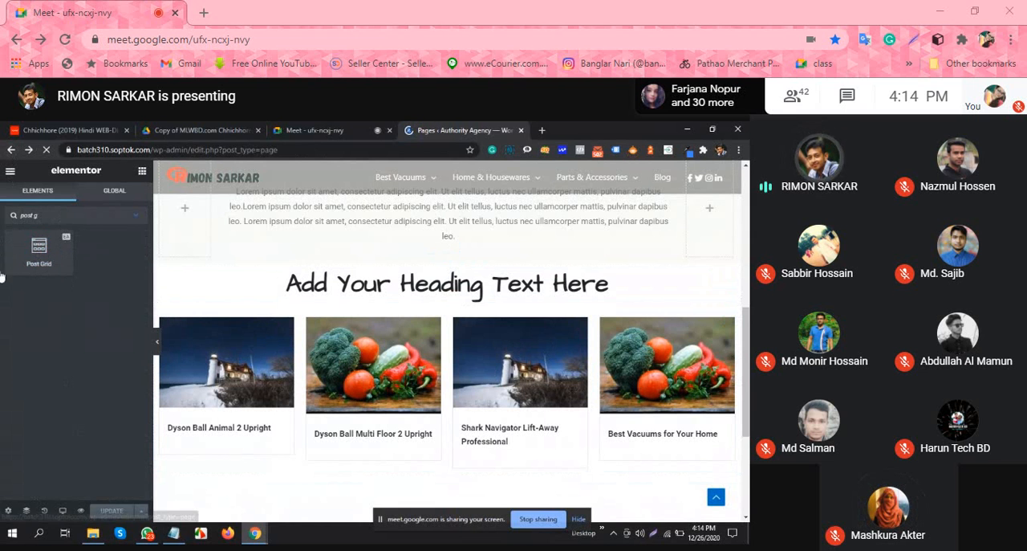
pyautogui.scroll(-1, 121, 313)
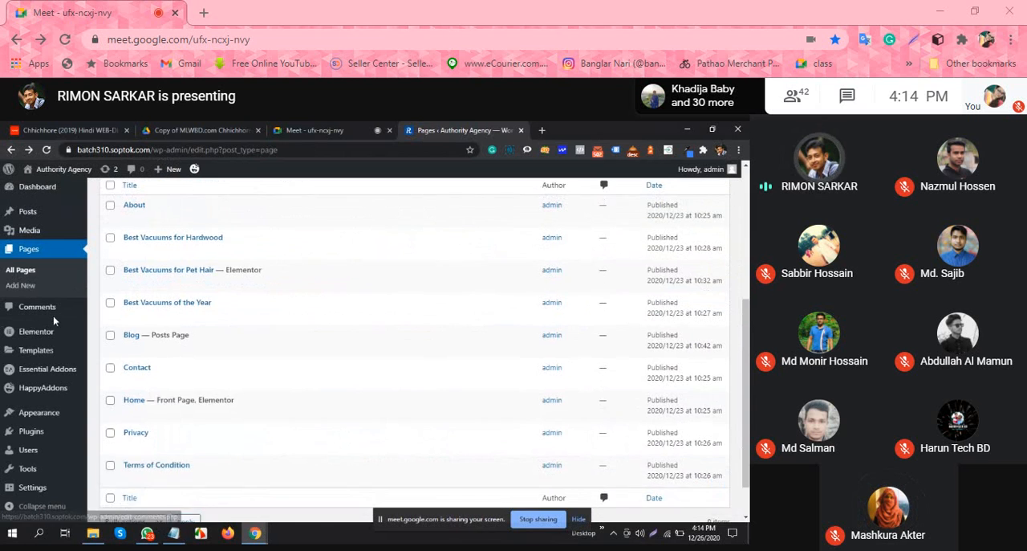
pyautogui.click(129, 434)
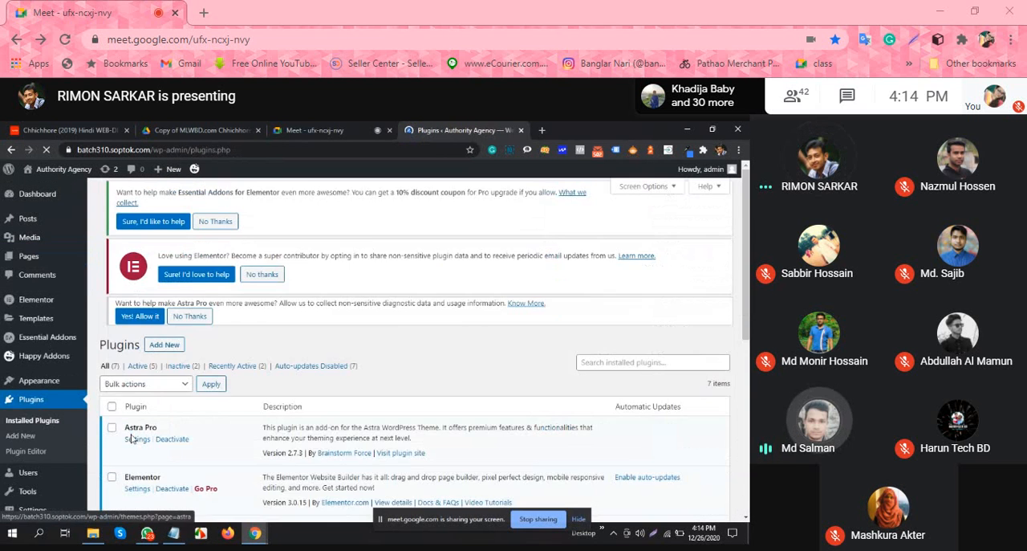
pyautogui.scroll(-6, 375, 246)
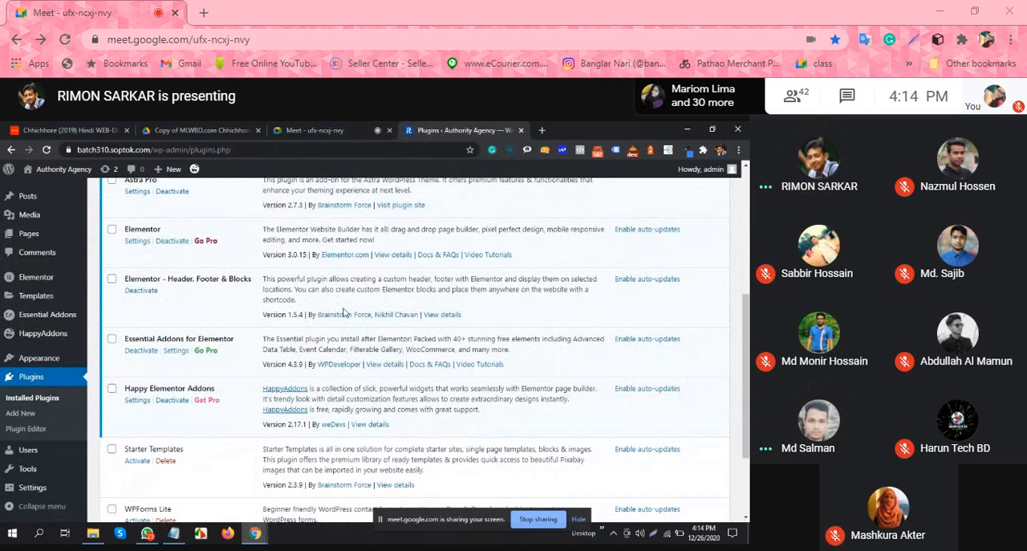
pyautogui.scroll(2, 349, 316)
pyautogui.scroll(1, 349, 315)
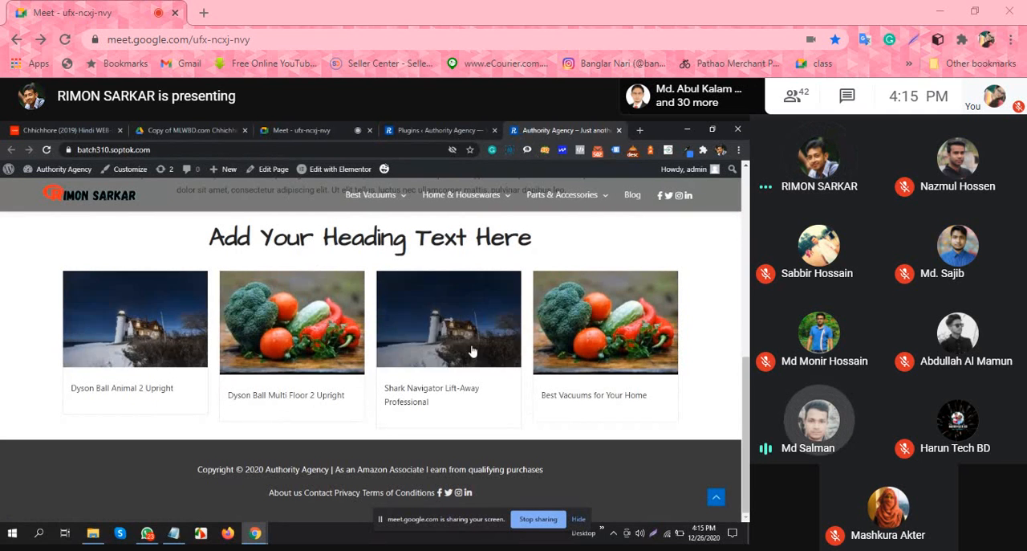
# Step: Return from the live home page to the installed plugins and locate Essential Addons for Elementor
pyautogui.click(437, 130)
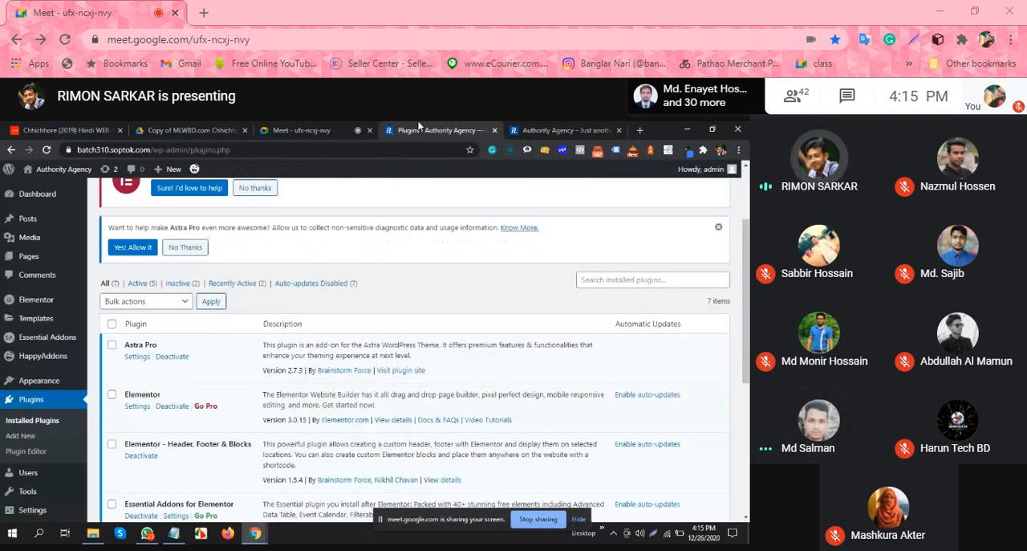
pyautogui.scroll(-1, 150, 355)
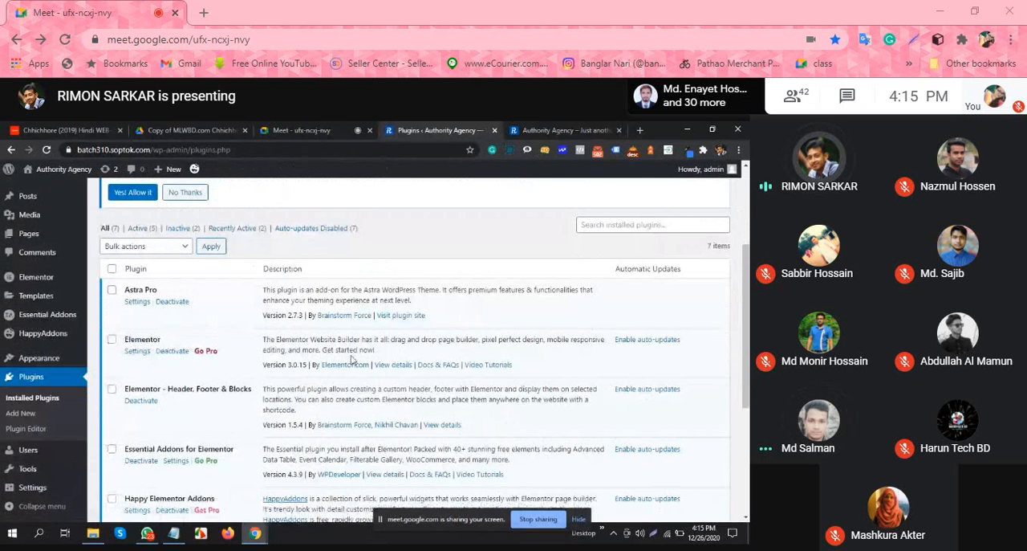
pyautogui.scroll(-2, 329, 363)
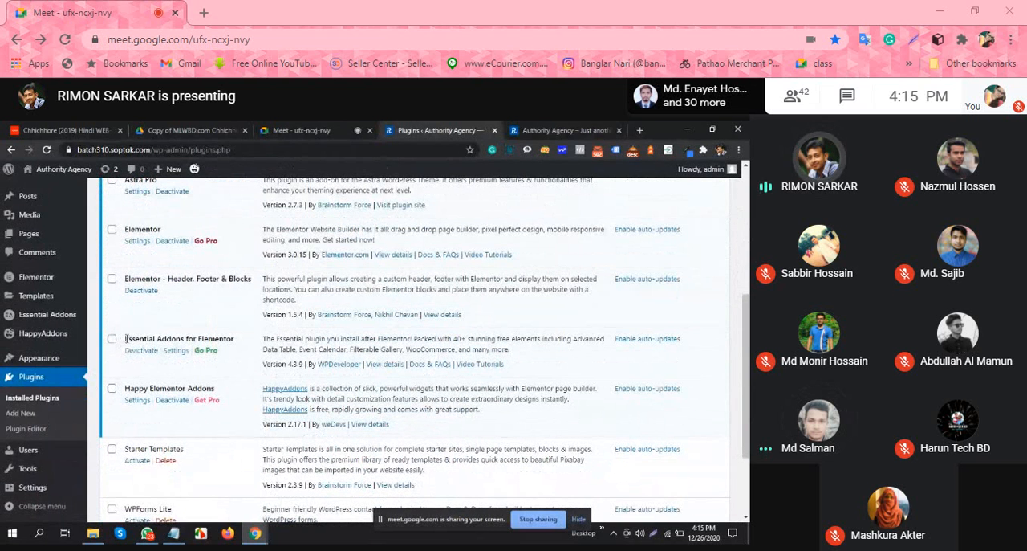
pyautogui.moveTo(172, 342); pyautogui.dragTo(218, 343)
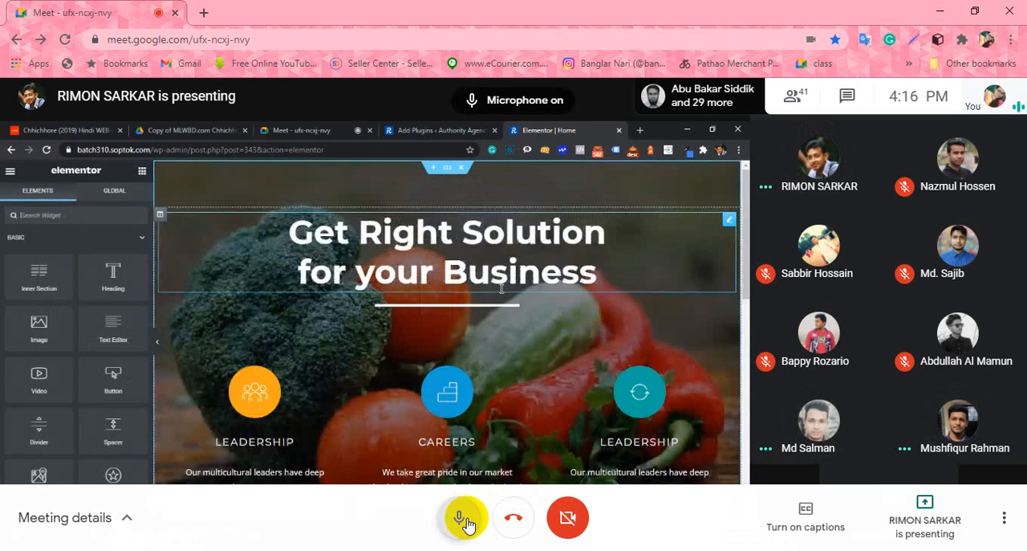
# Step: Toggle the meeting microphone off and back on
pyautogui.click(459, 517)
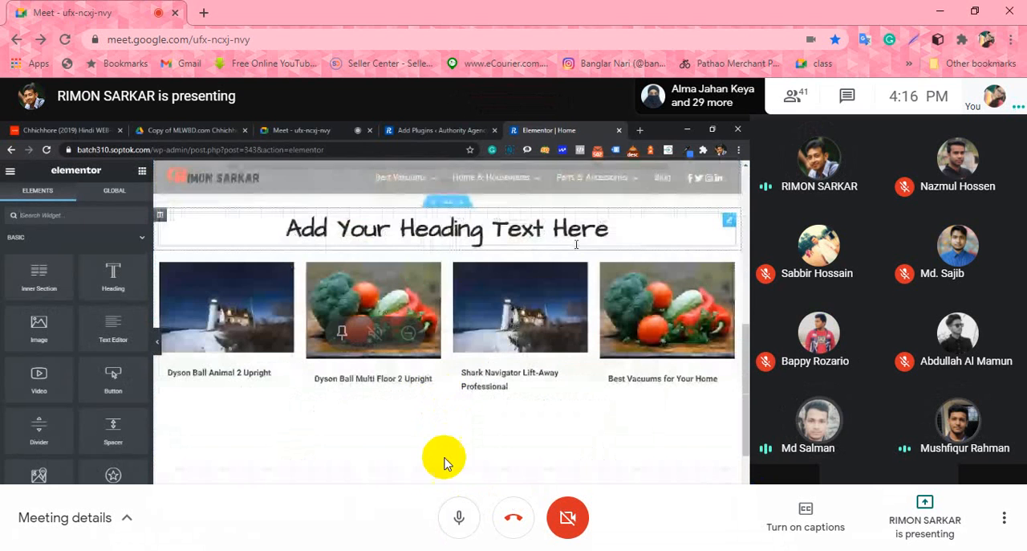
pyautogui.click(457, 514)
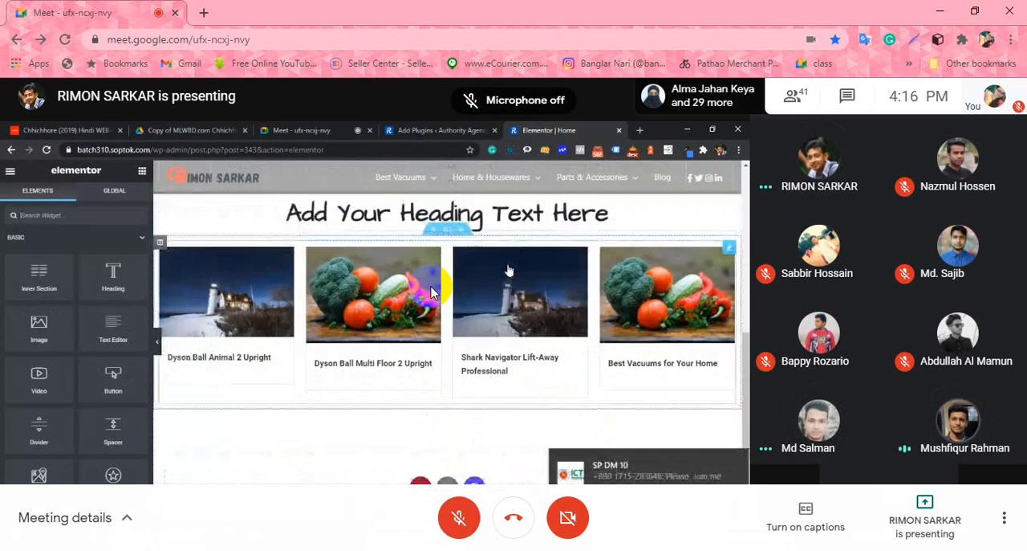
pyautogui.click(466, 520)
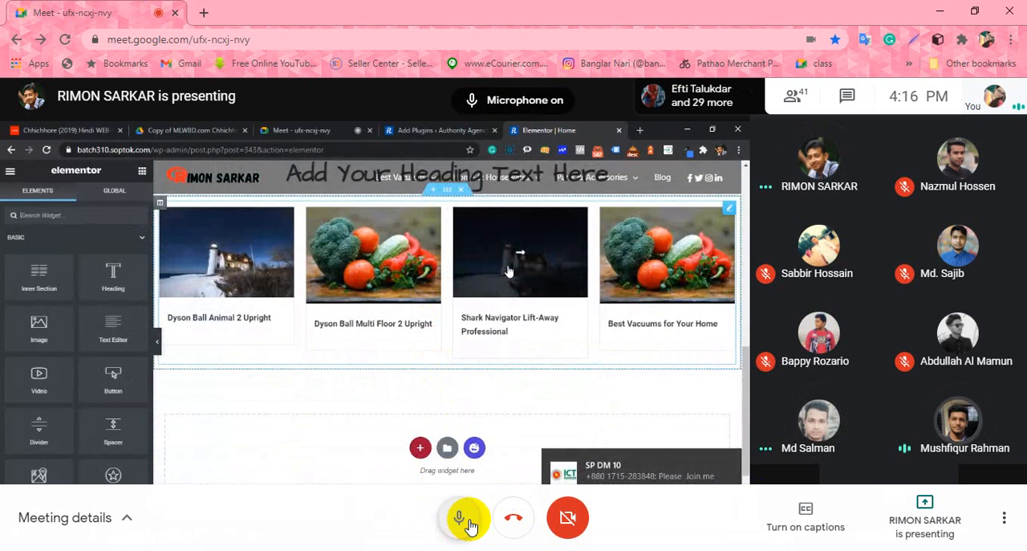
pyautogui.click(468, 520)
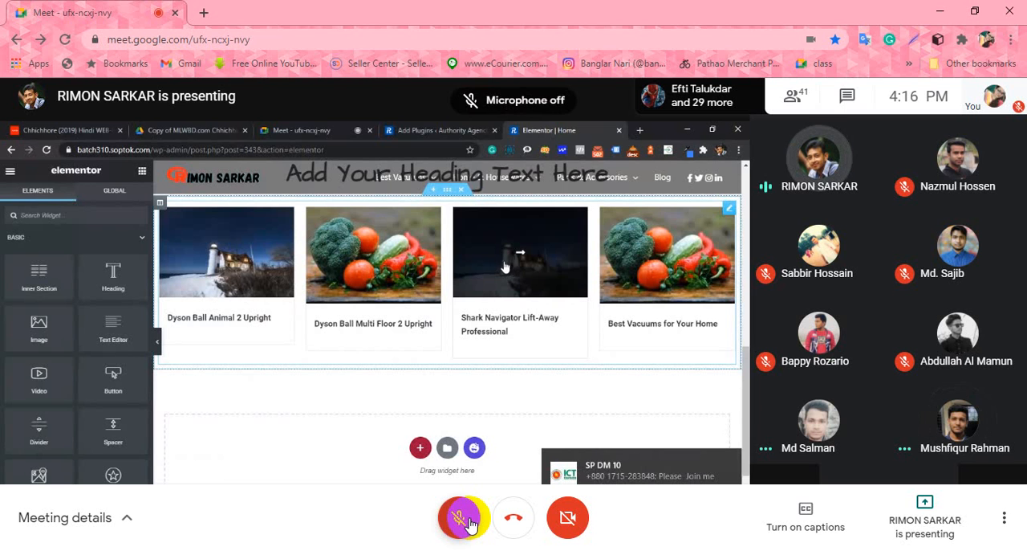
pyautogui.click(469, 520)
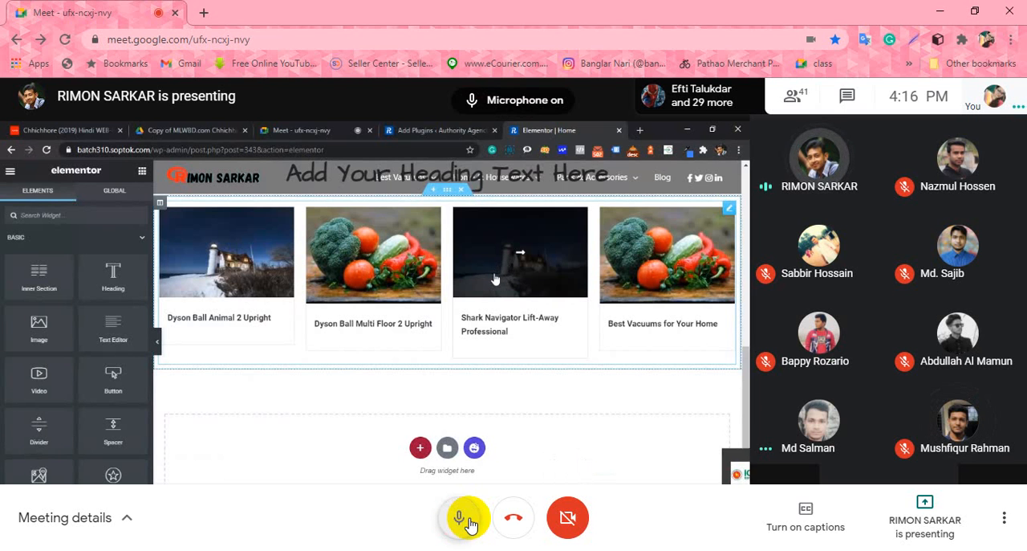
# Step: Open the bookmarked "DM 03,10 class video" Google Sheet in a new tab and return to the meeting
pyautogui.click(203, 13)
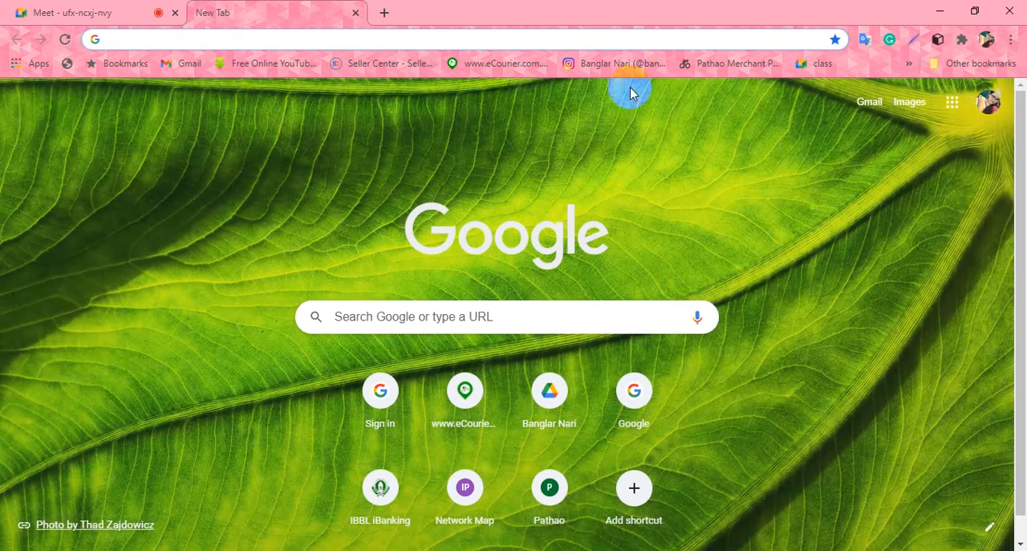
pyautogui.click(908, 65)
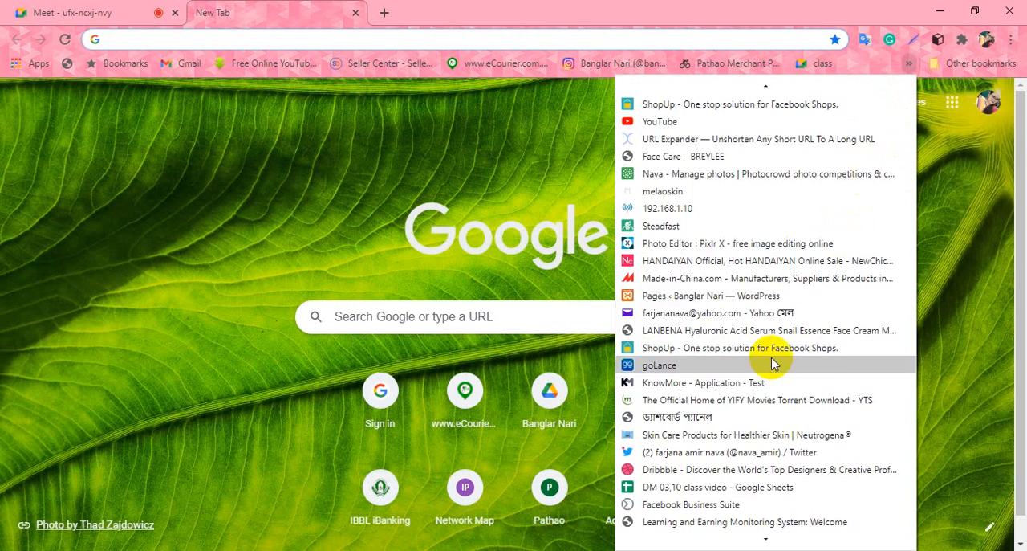
pyautogui.click(762, 486)
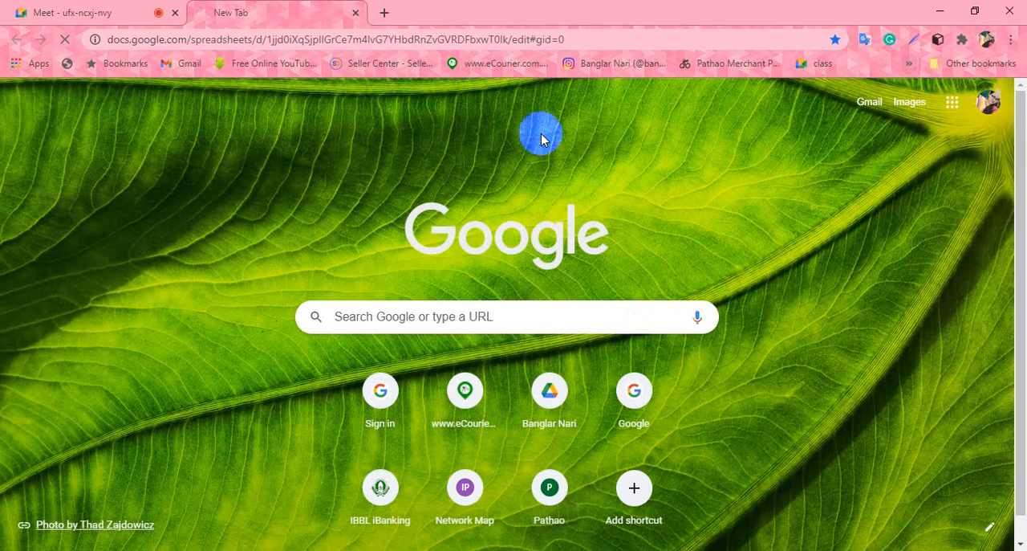
pyautogui.click(504, 39)
pyautogui.hotkey('ctrl', 'Tab')
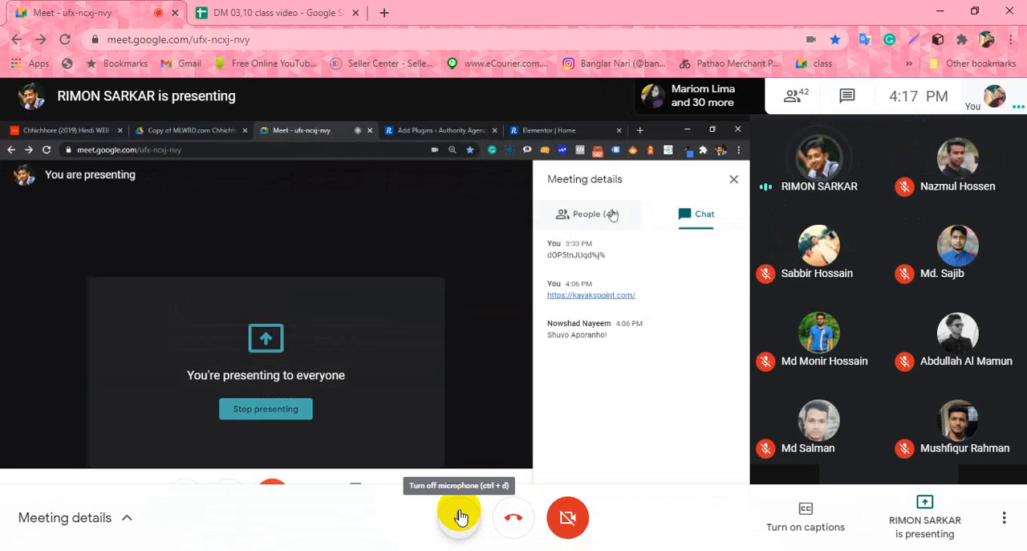
# Step: Mute the microphone in the meeting and close the "DM 03,10 class video" sheet
pyautogui.click(461, 516)
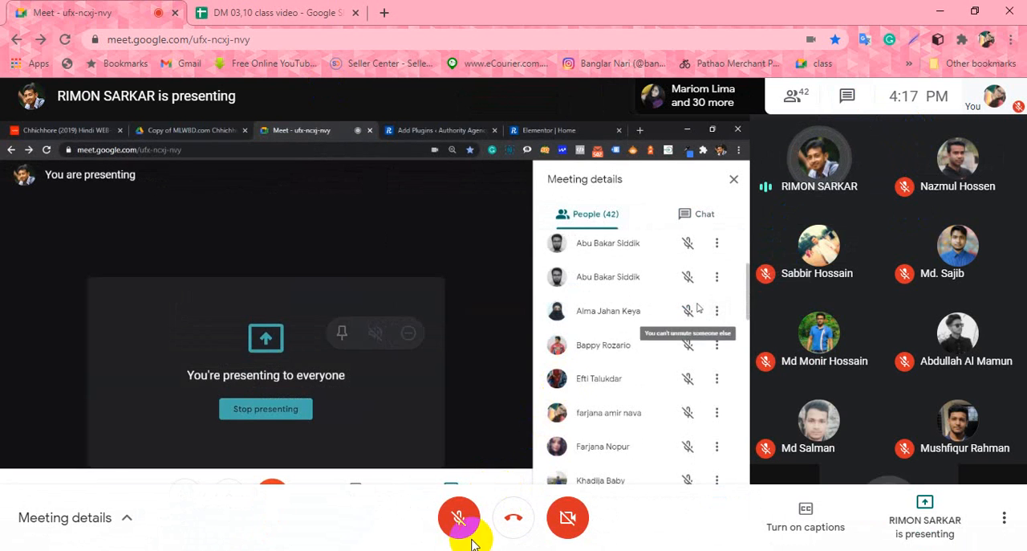
pyautogui.click(460, 520)
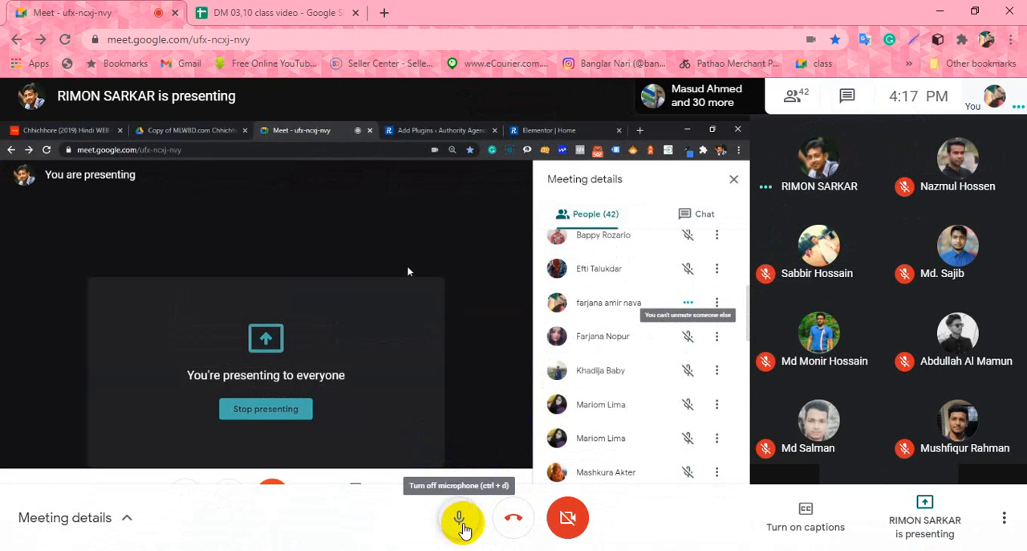
pyautogui.click(463, 523)
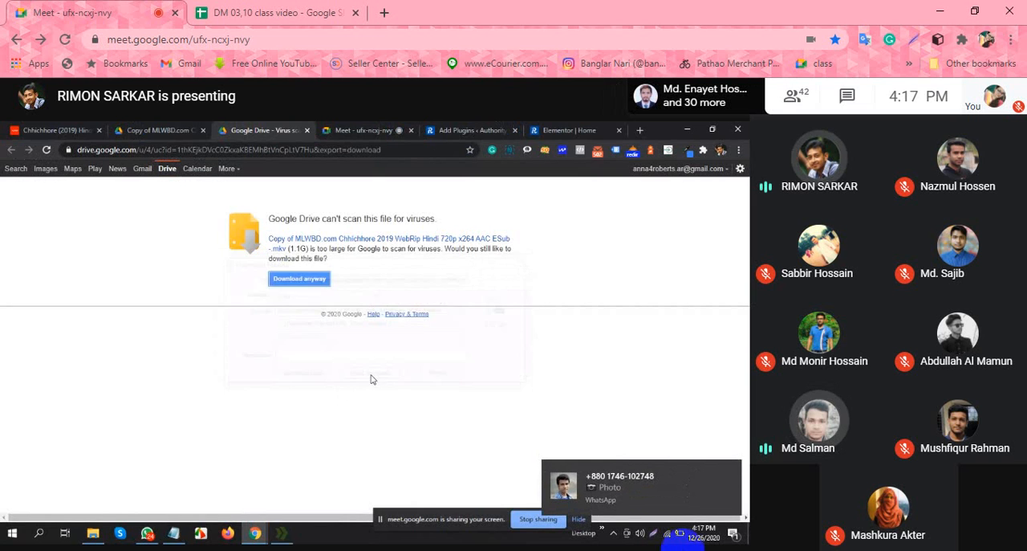
pyautogui.click(356, 12)
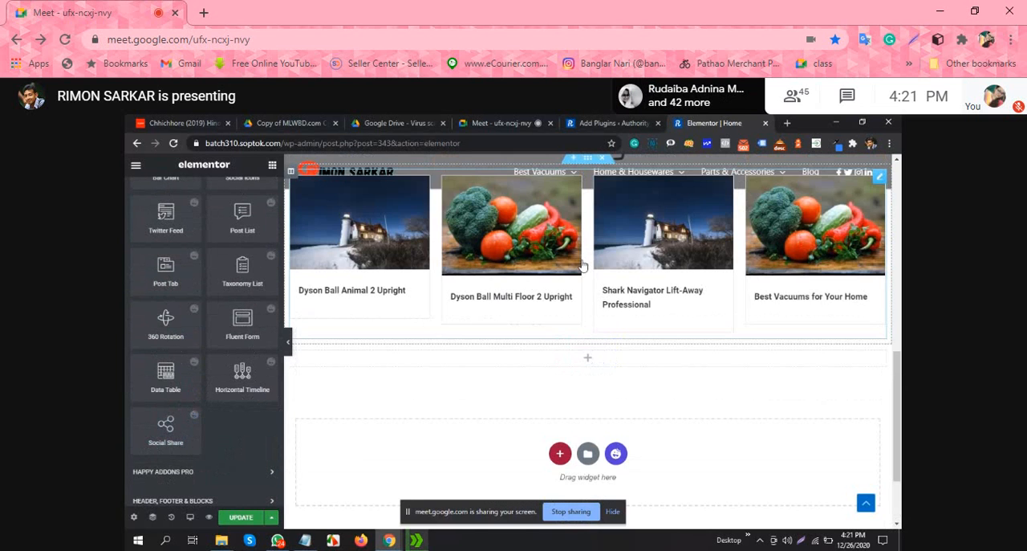
# Step: Add a Social Share widget in the empty section below the post grid and examine its style settings
pyautogui.moveTo(183, 436); pyautogui.dragTo(568, 361)
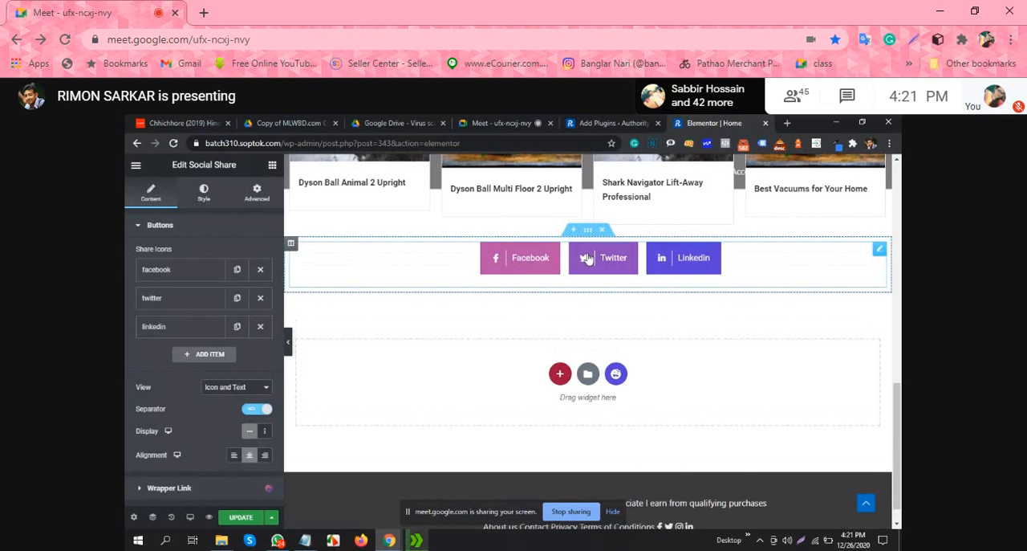
pyautogui.click(203, 193)
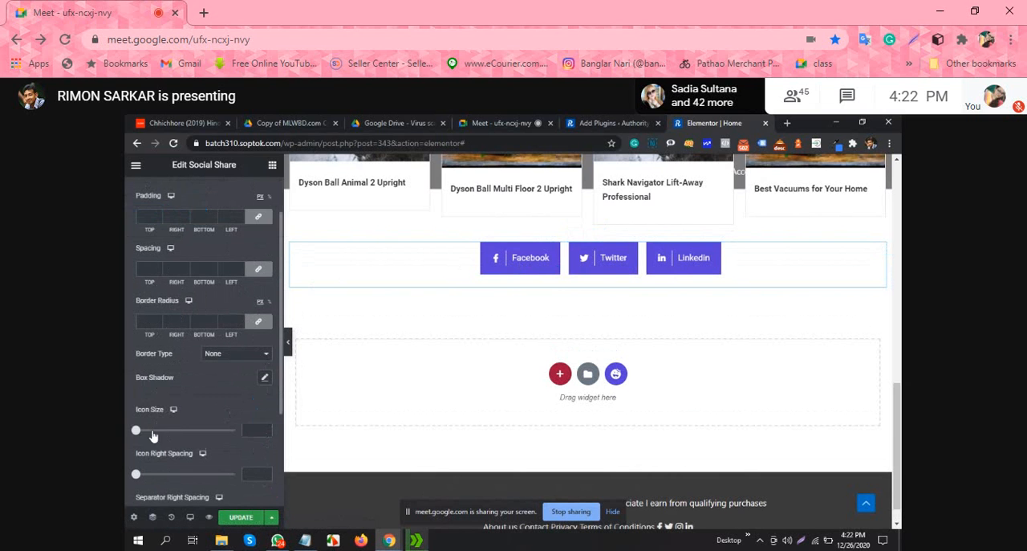
pyautogui.scroll(-1, 165, 417)
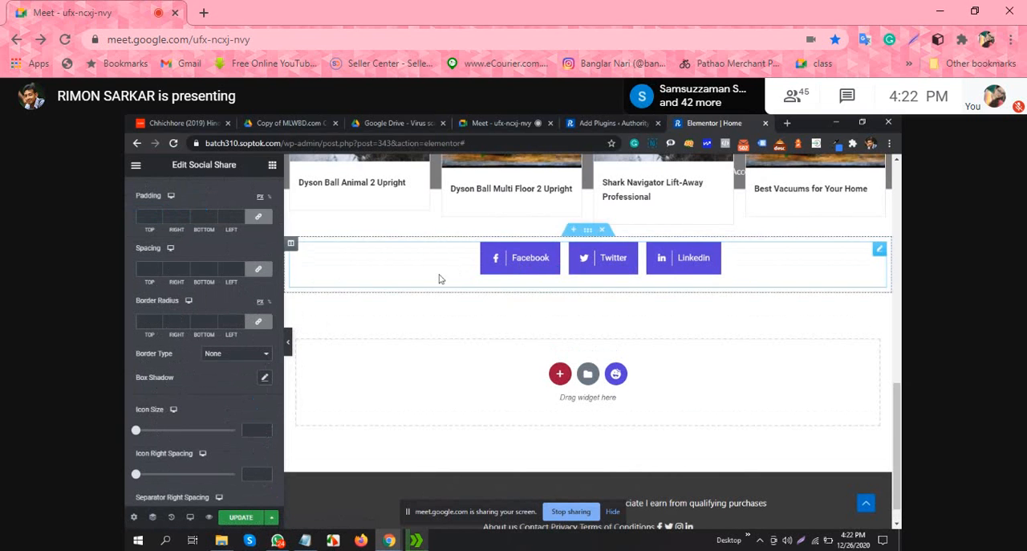
# Step: Review the border type options for the Social Share buttons and set their icon size to 13
pyautogui.scroll(1, 194, 240)
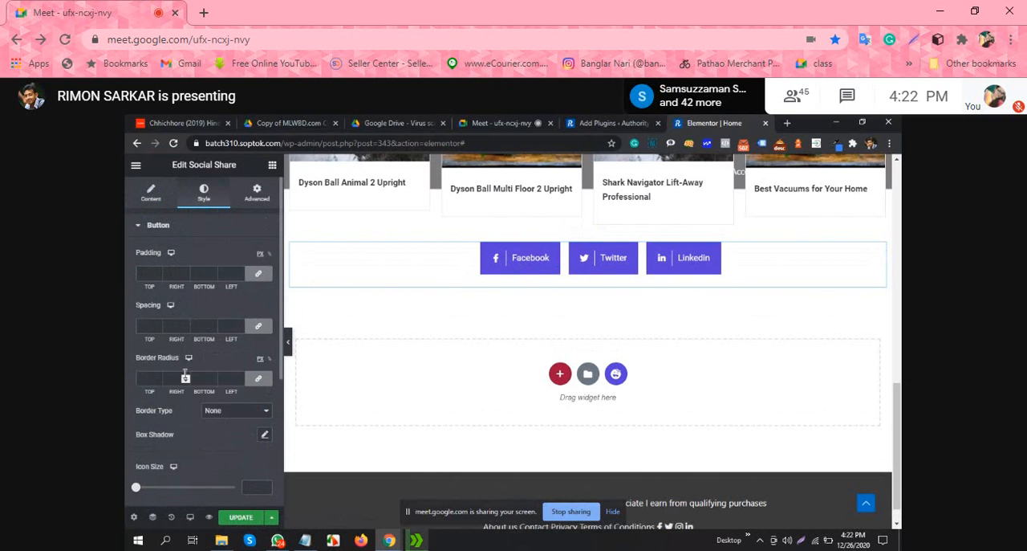
pyautogui.scroll(-1, 230, 342)
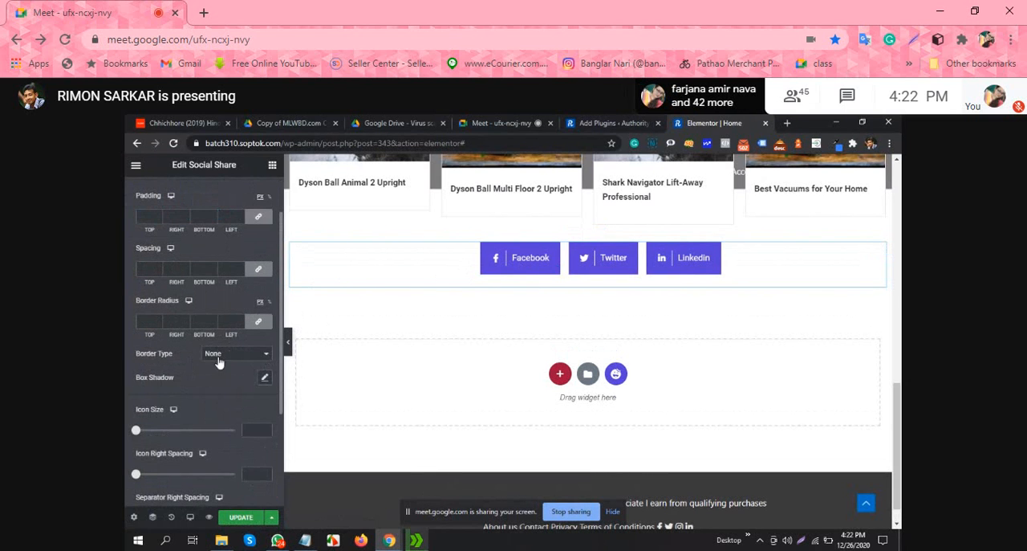
pyautogui.click(215, 355)
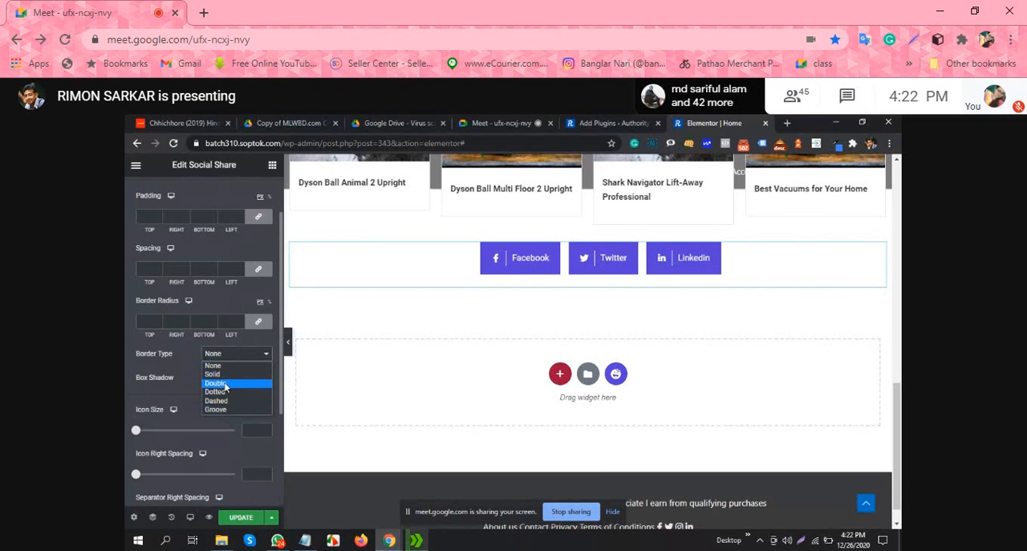
pyautogui.click(162, 371)
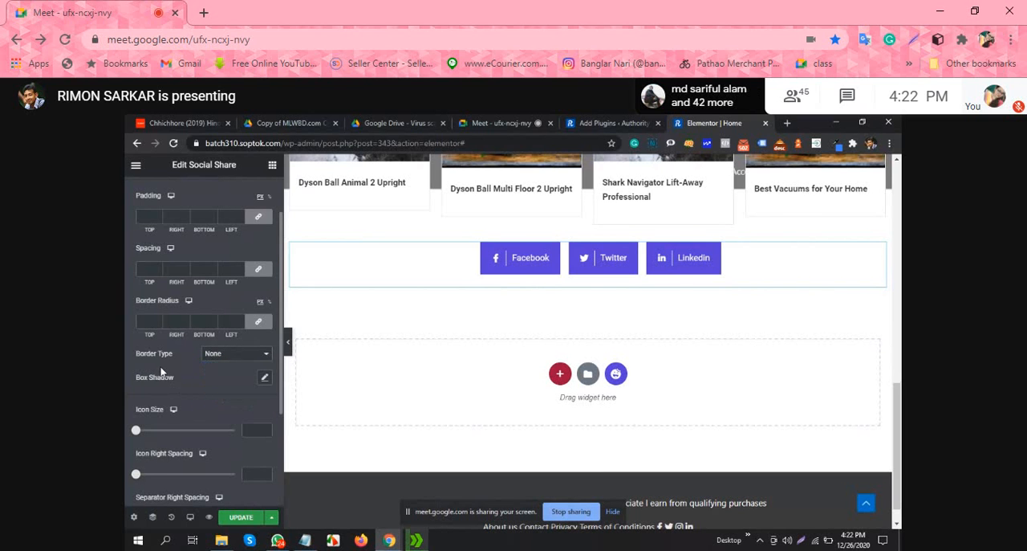
pyautogui.scroll(-1, 185, 383)
pyautogui.scroll(-1, 194, 361)
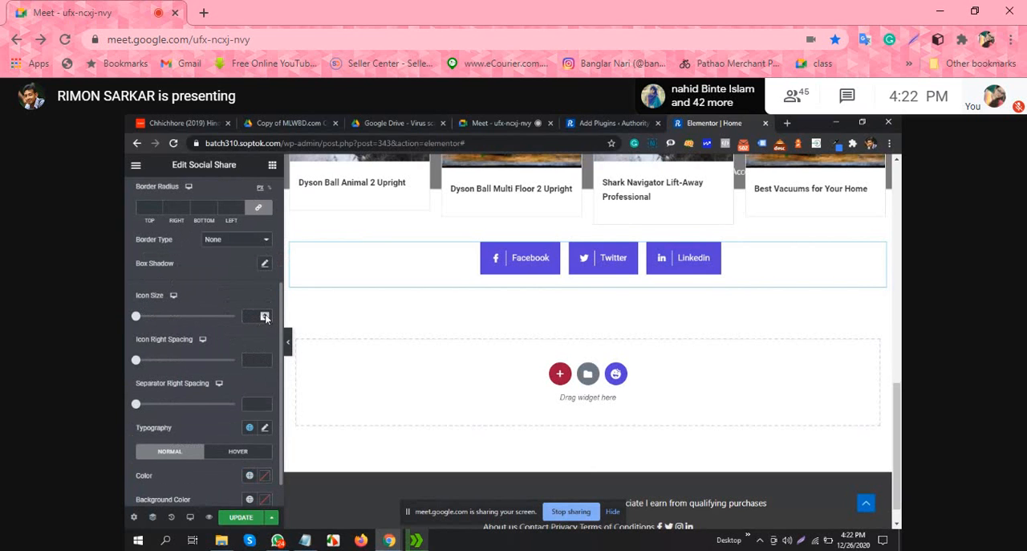
pyautogui.click(264, 318)
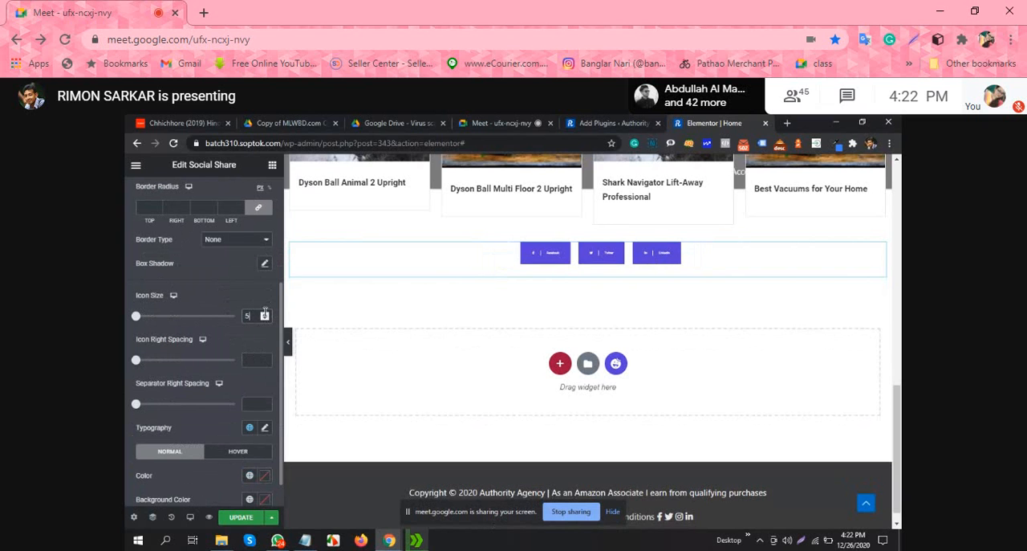
pyautogui.click(265, 313)
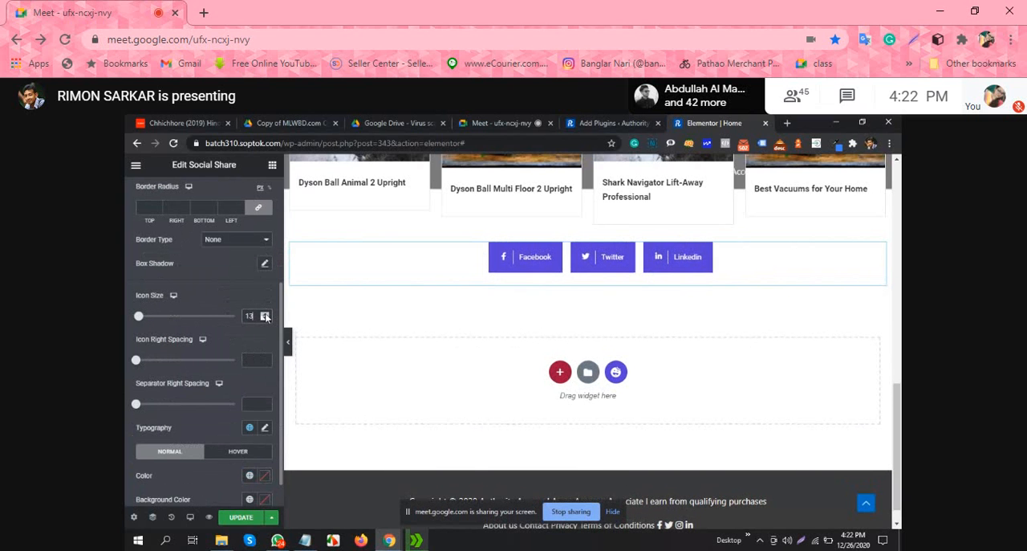
# Step: Look over the rest of the Social Share button style settings and dismiss the meeting's microphone notice
pyautogui.scroll(-1, 199, 297)
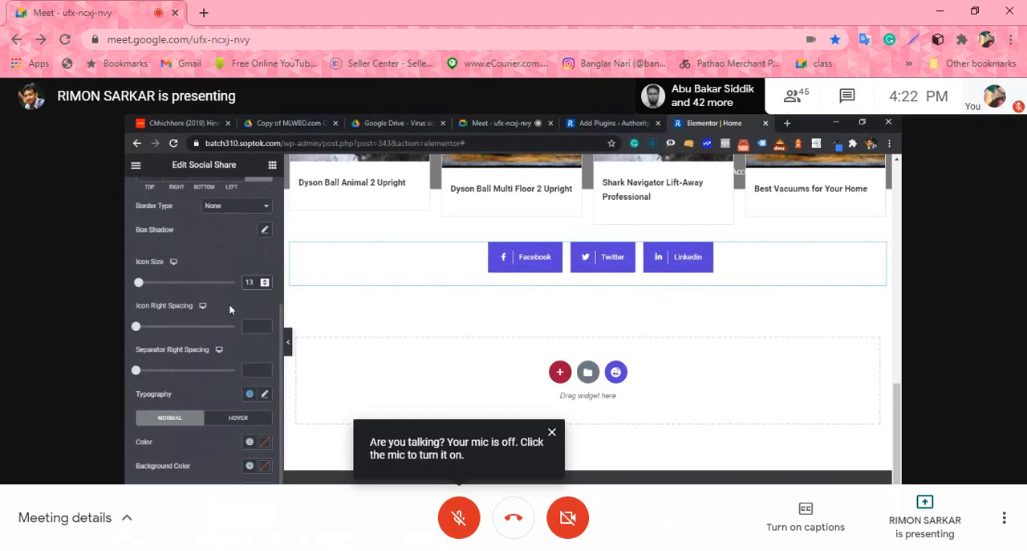
pyautogui.scroll(5, 229, 309)
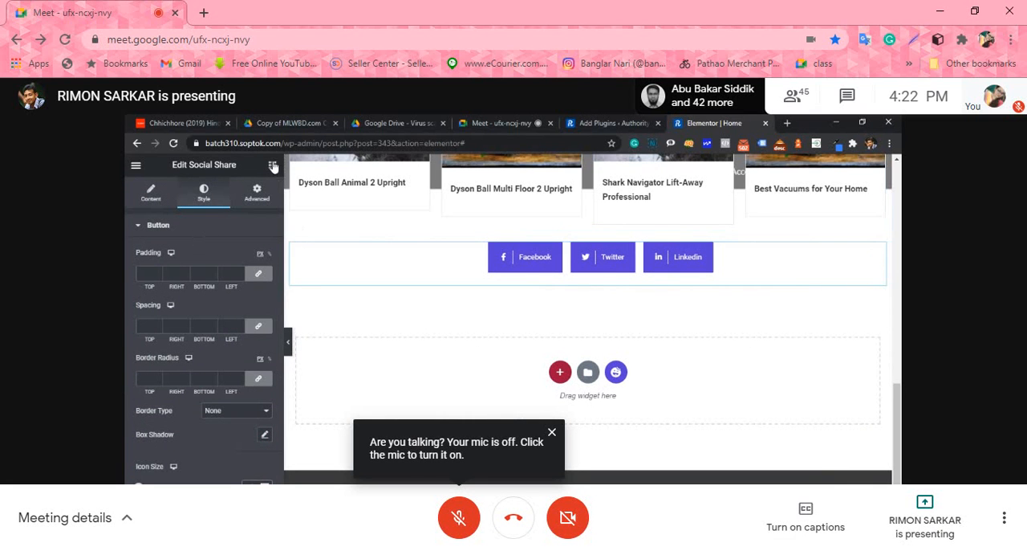
pyautogui.click(552, 437)
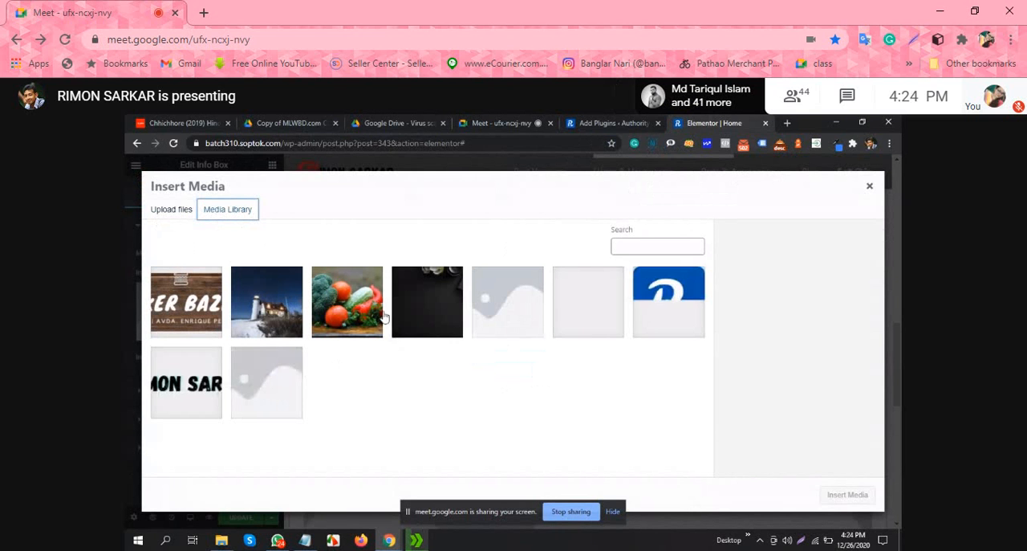
# Step: Select the vegetables image in the media library and examine its attachment details
pyautogui.click(347, 312)
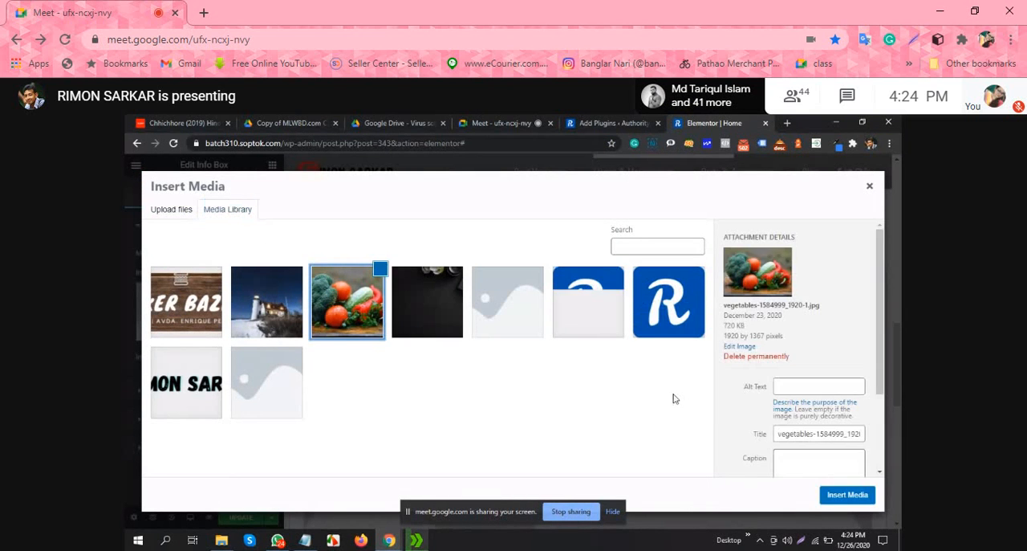
pyautogui.scroll(-2, 835, 325)
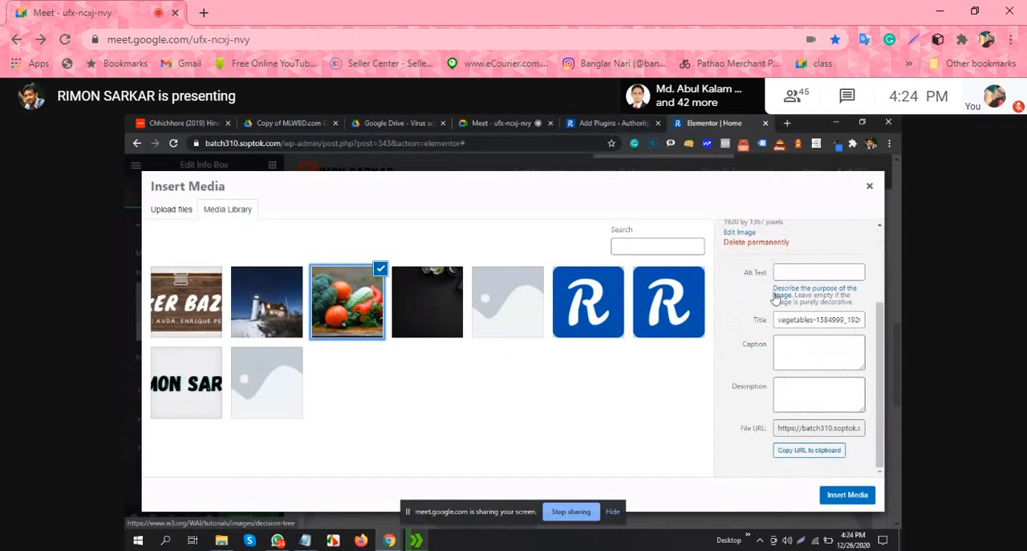
pyautogui.scroll(1, 776, 299)
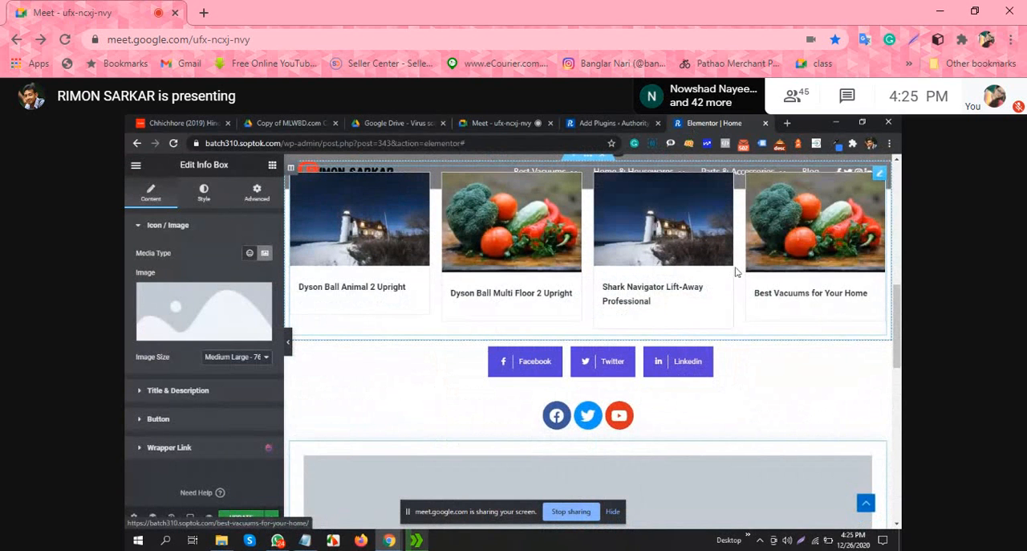
# Step: Set the image size of the info box below the social icons to Medium - 300 x 300
pyautogui.scroll(2, 735, 273)
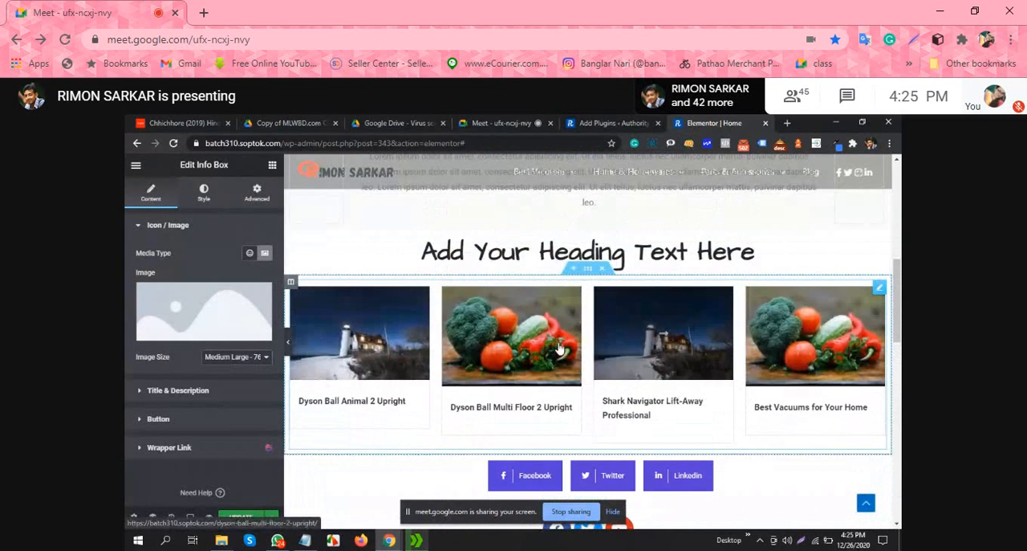
pyautogui.scroll(-2, 542, 324)
pyautogui.scroll(-6, 543, 323)
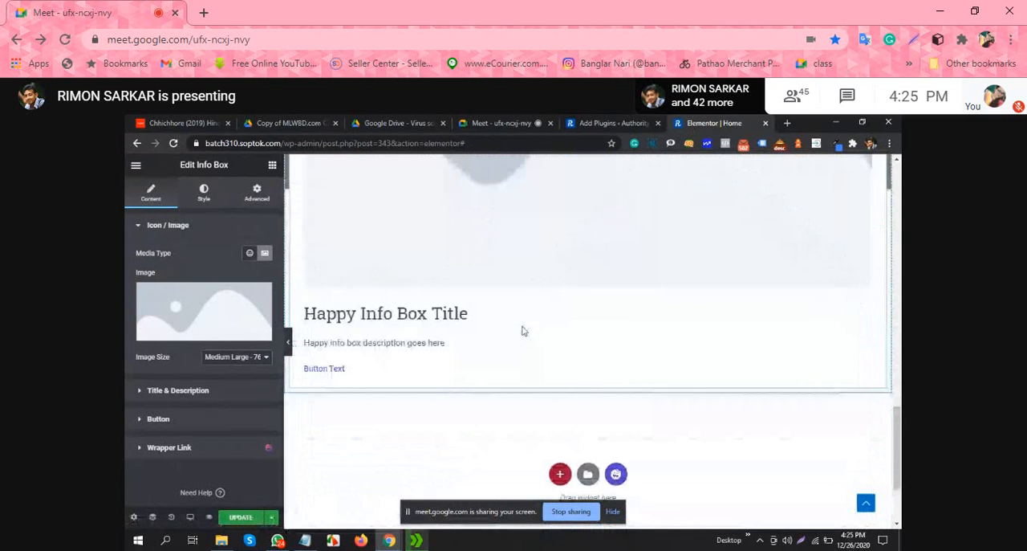
pyautogui.click(253, 363)
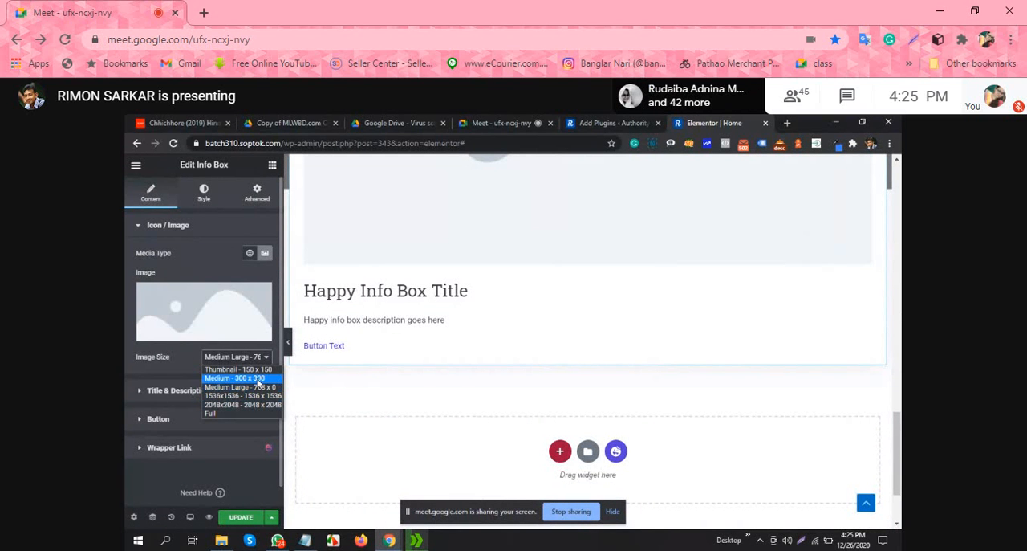
pyautogui.click(257, 378)
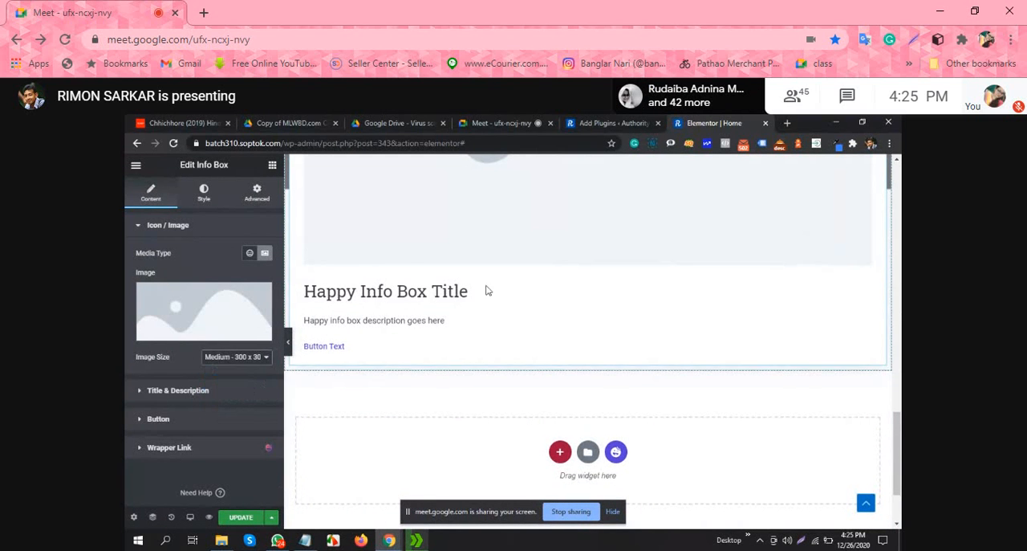
# Step: Replace the info box's placeholder image with the vegetables image from the media library
pyautogui.click(195, 328)
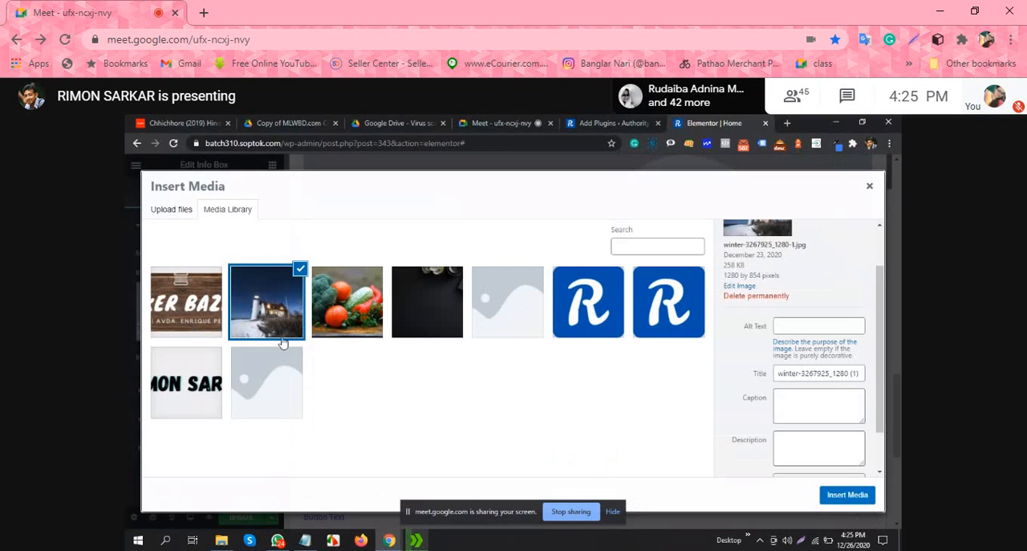
pyautogui.click(341, 313)
pyautogui.click(852, 496)
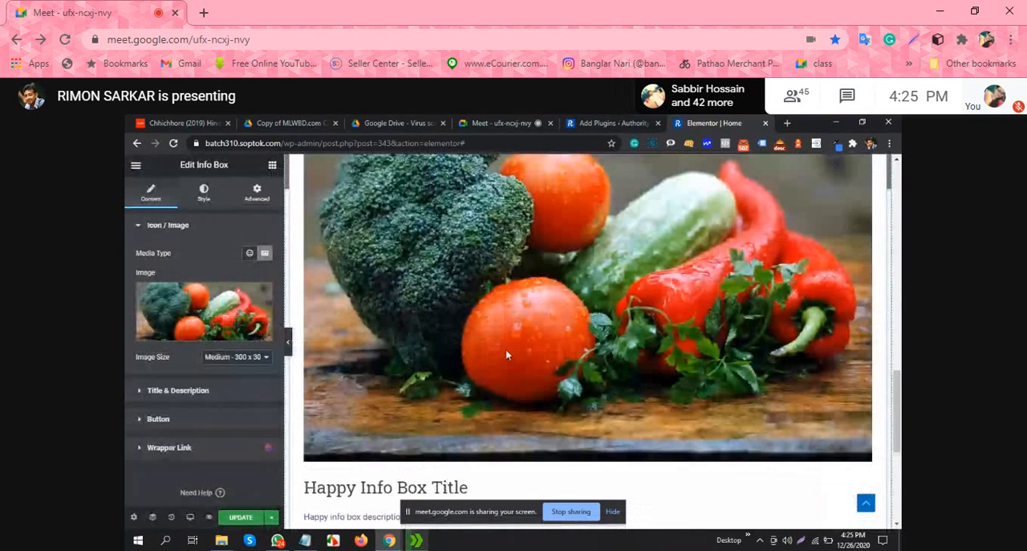
pyautogui.scroll(-3, 505, 353)
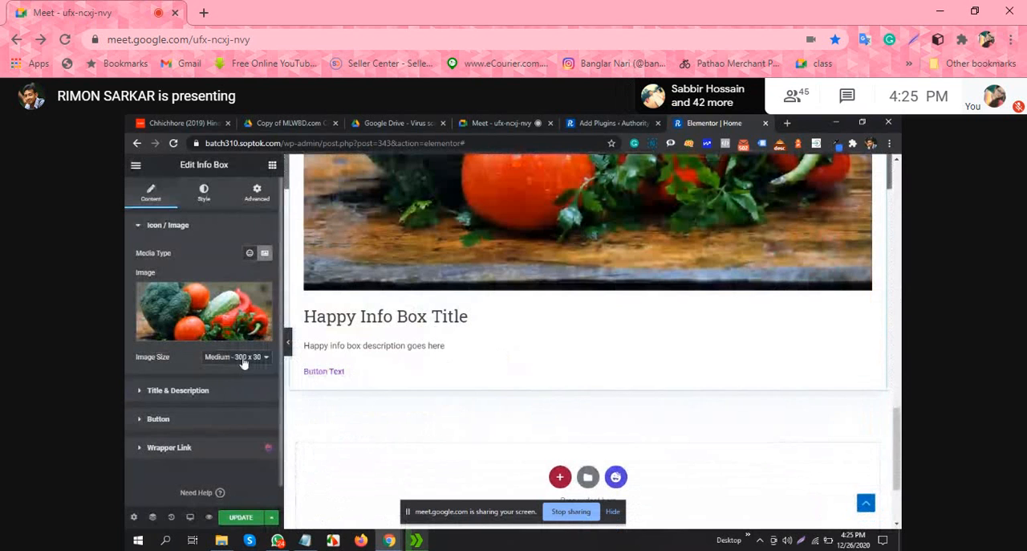
# Step: Try the Thumbnail - 150 x 150 and Medium Large - 768 x 0 image sizes on the info box image
pyautogui.click(244, 362)
pyautogui.click(248, 372)
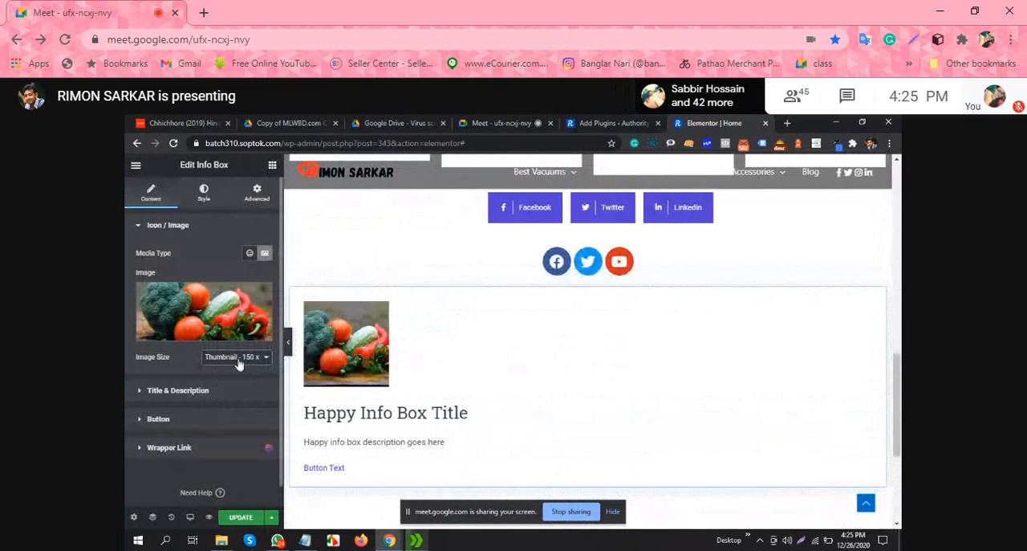
pyautogui.click(238, 363)
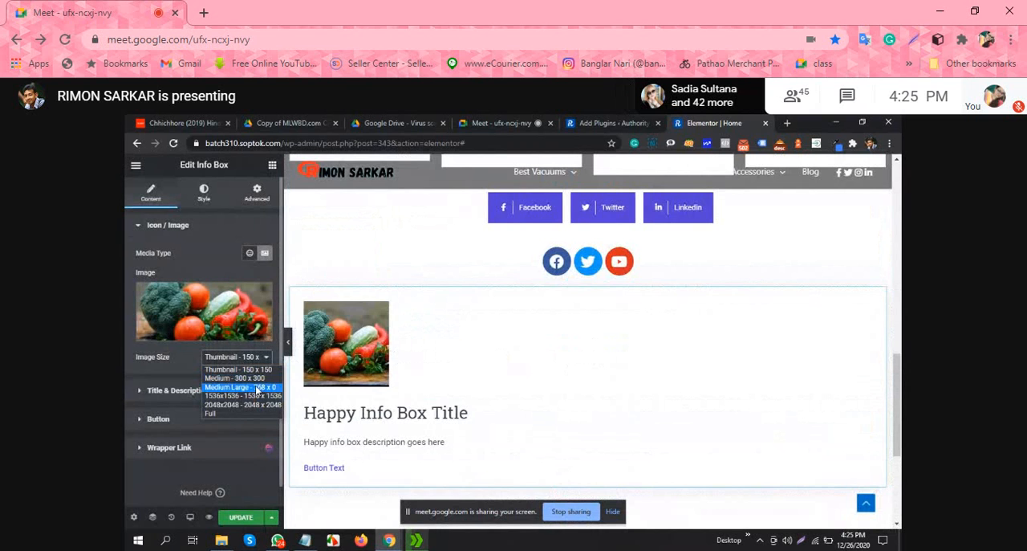
pyautogui.click(257, 388)
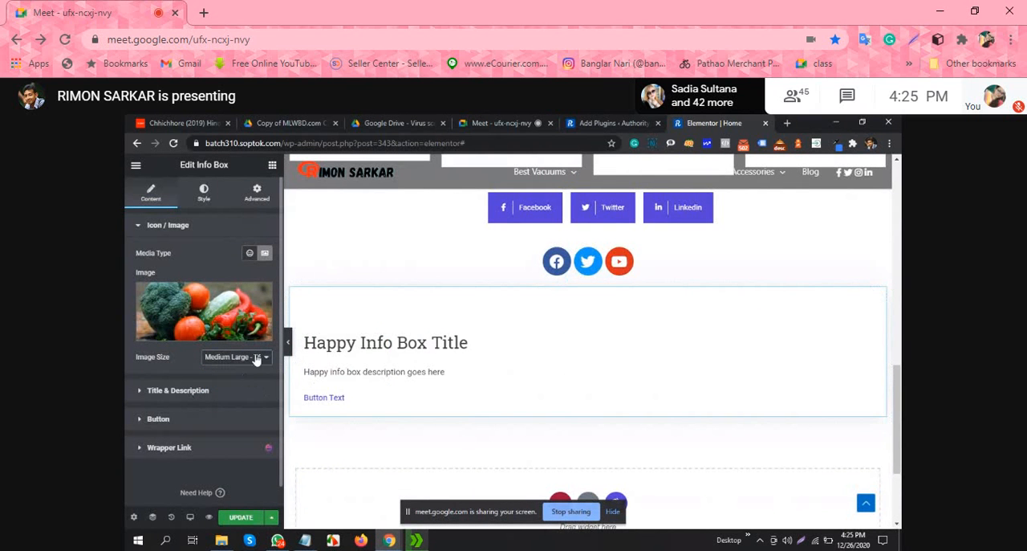
# Step: Check the info box image on the page and set its size to Medium - 300 x 300
pyautogui.click(259, 358)
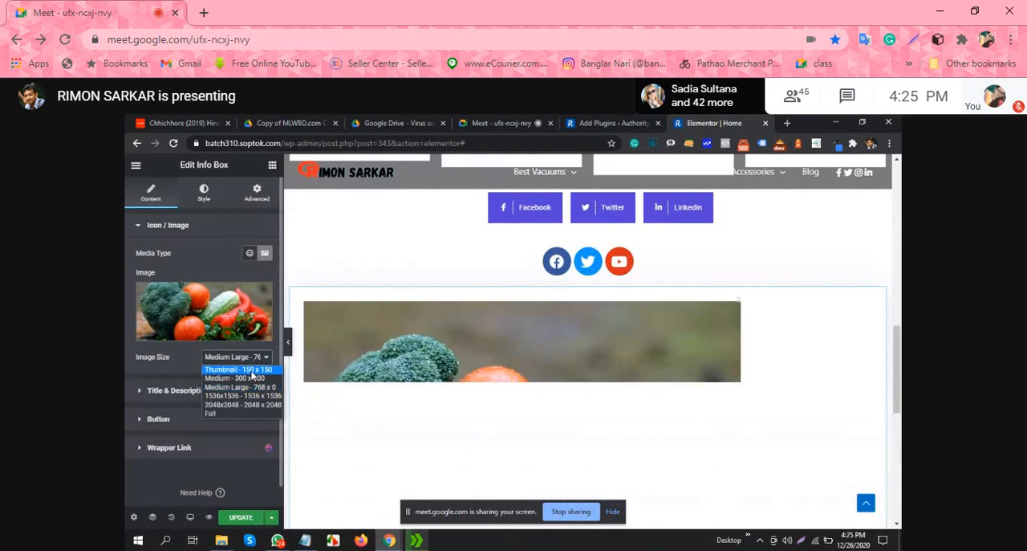
pyautogui.click(665, 340)
pyautogui.scroll(-1, 664, 345)
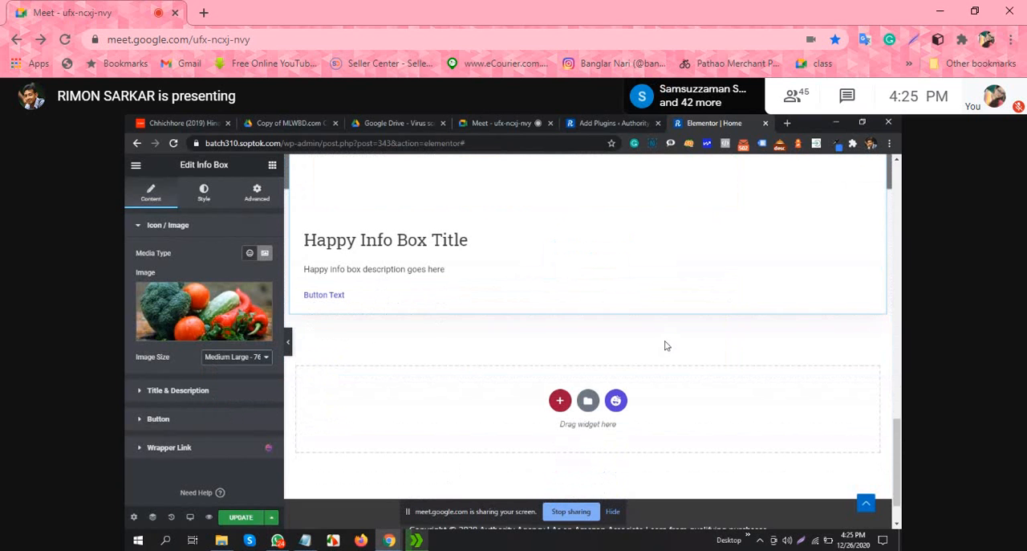
pyautogui.scroll(3, 670, 341)
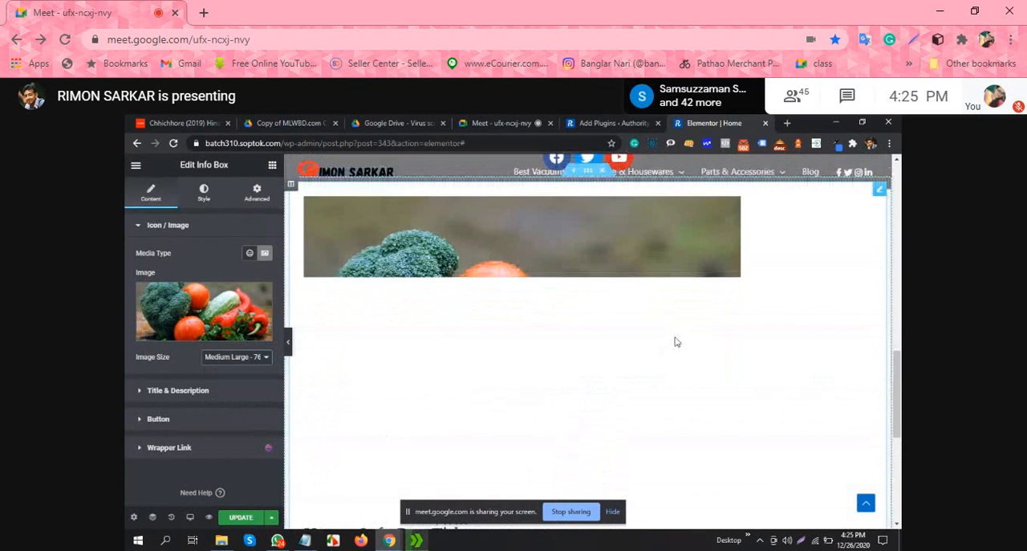
pyautogui.click(244, 356)
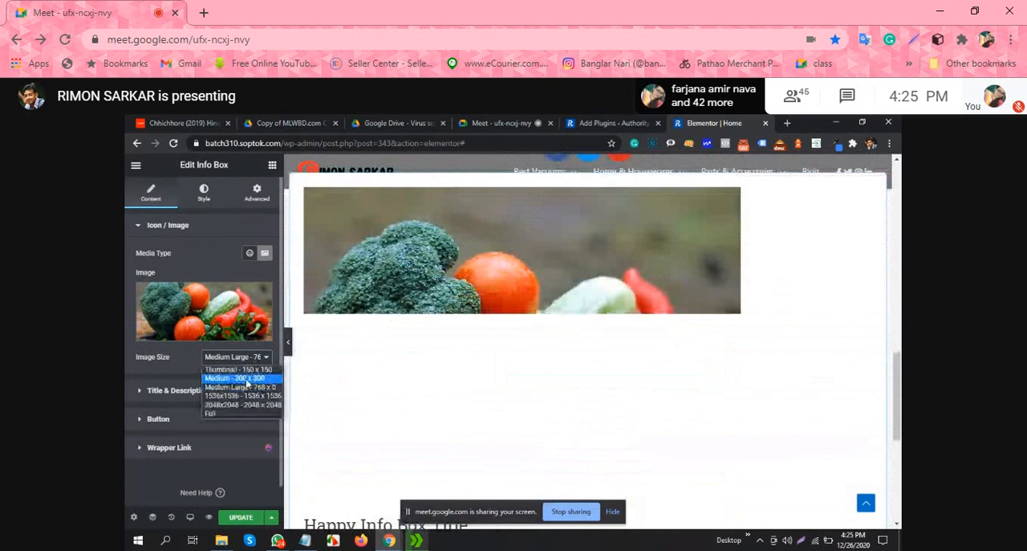
pyautogui.click(233, 372)
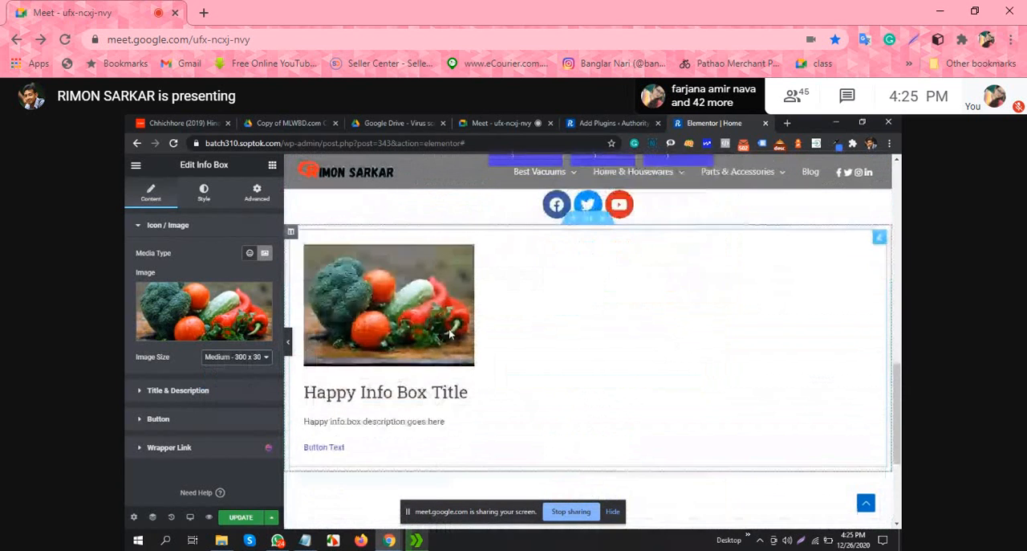
# Step: Open the info box's title and description settings and select the whole description text
pyautogui.click(345, 390)
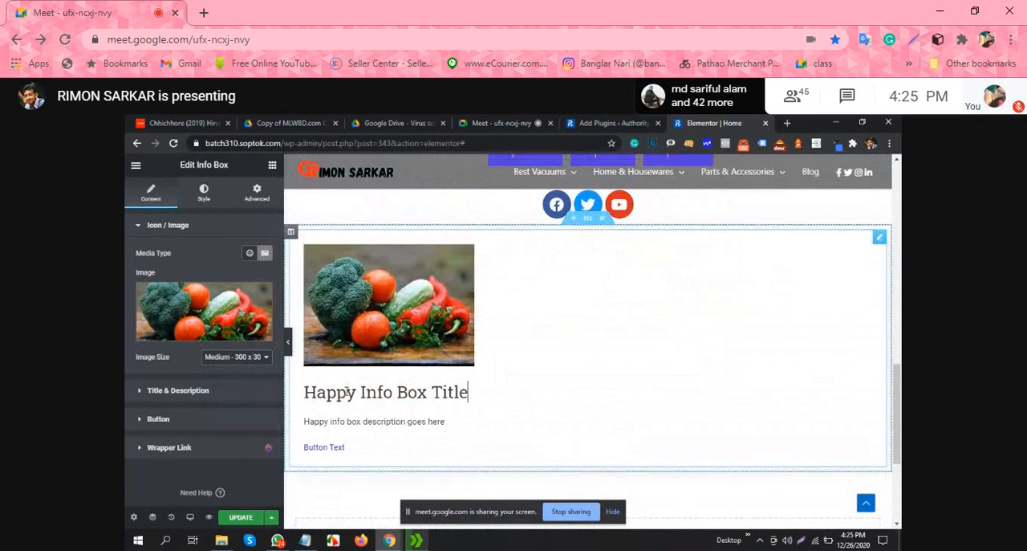
pyautogui.click(355, 391)
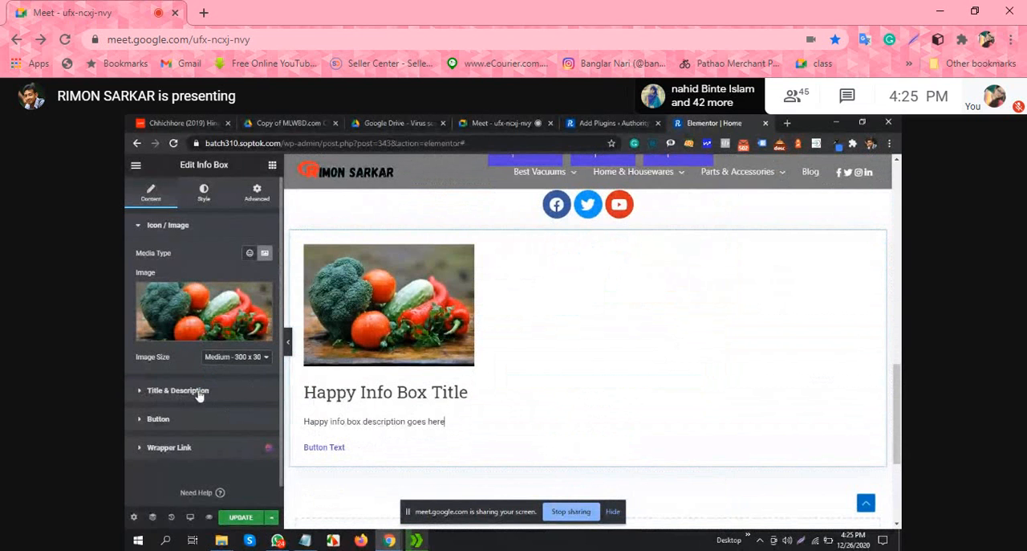
pyautogui.click(146, 393)
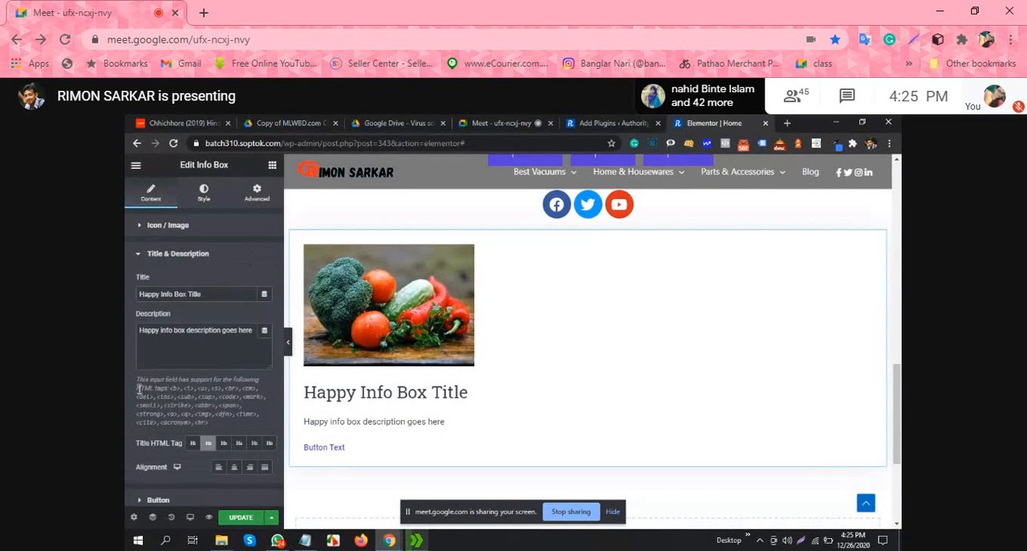
pyautogui.click(186, 347)
pyautogui.hotkey('ctrl', 'a')
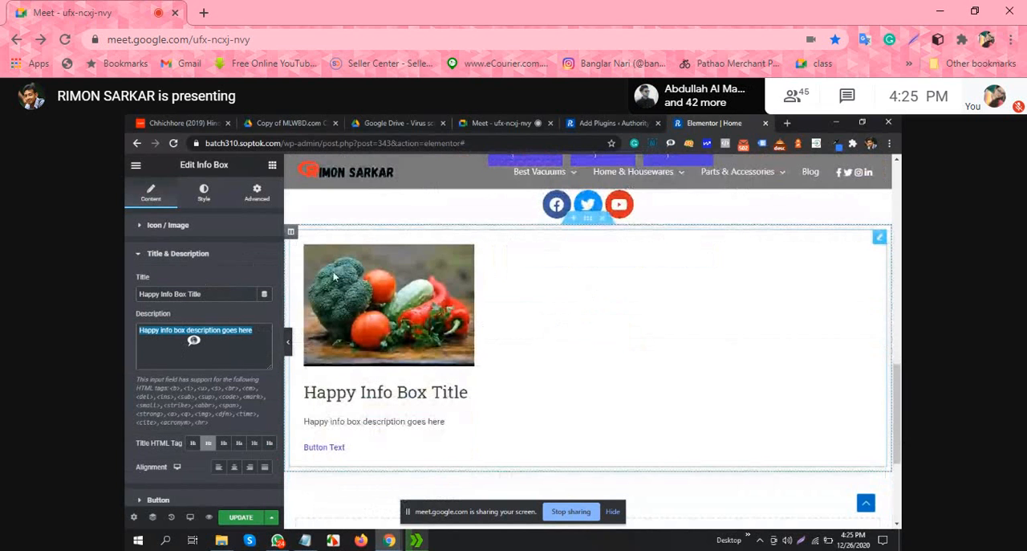
# Step: Duplicate the info box column twice to form a row of three and preview the row at full page width
pyautogui.rightClick(291, 231)
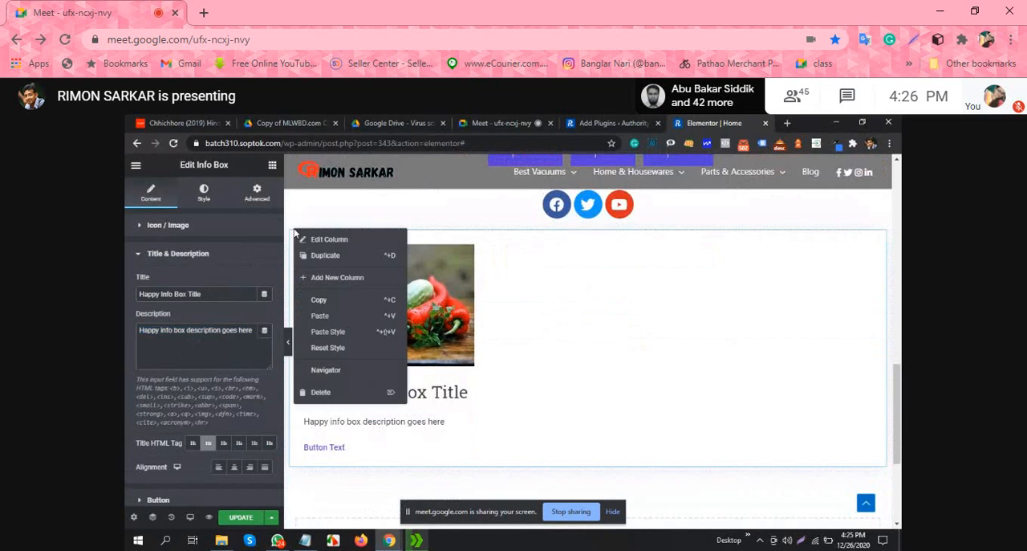
pyautogui.click(345, 258)
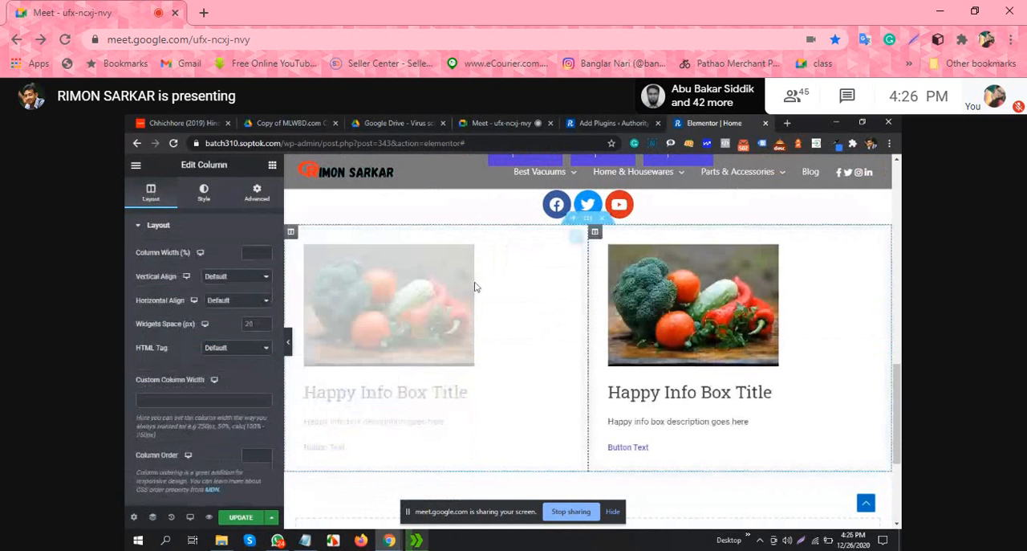
pyautogui.rightClick(288, 233)
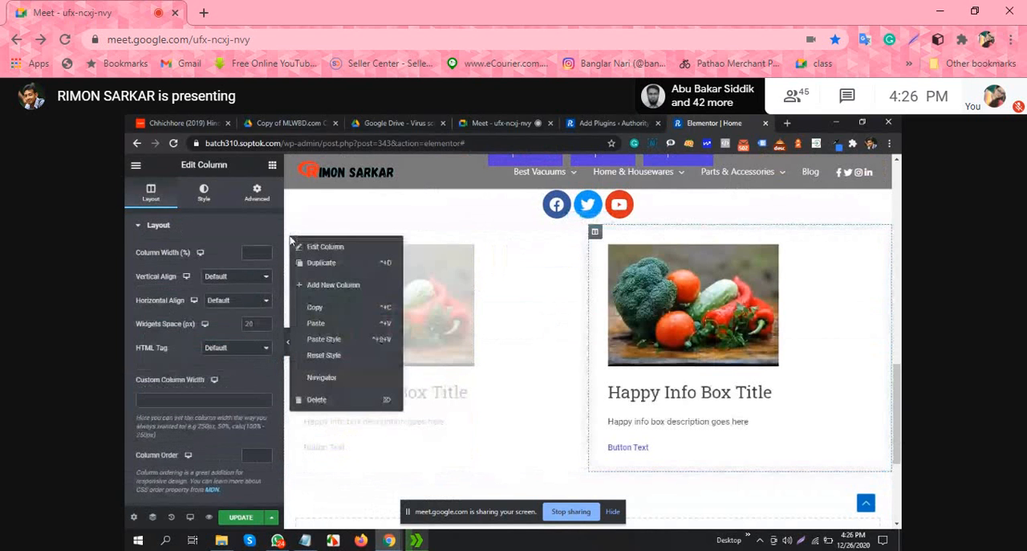
pyautogui.click(361, 265)
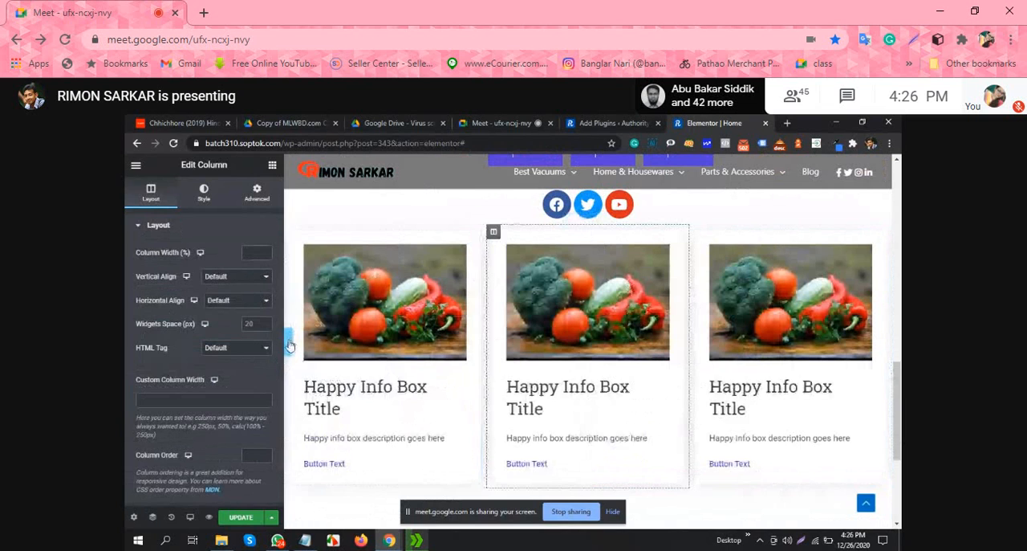
pyautogui.click(290, 345)
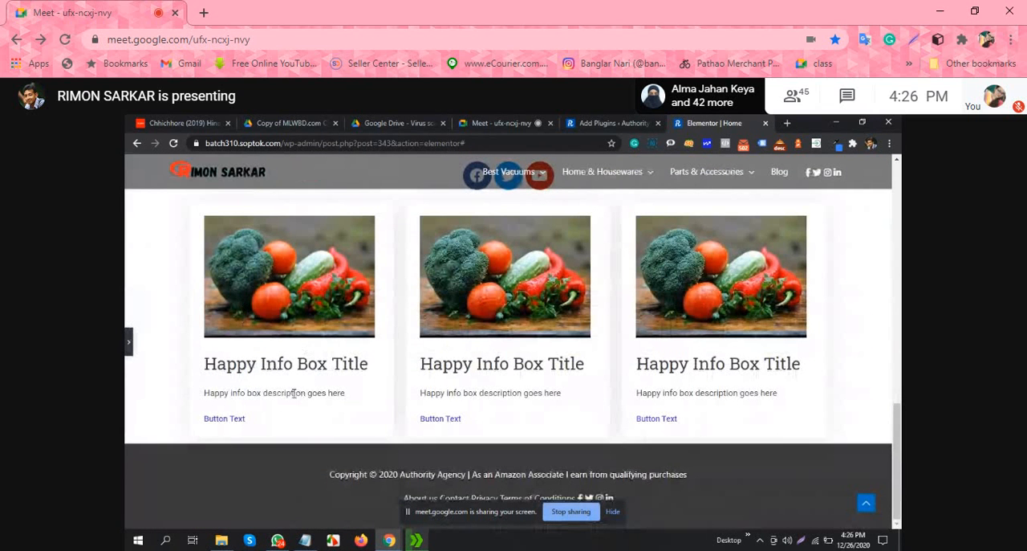
pyautogui.click(128, 342)
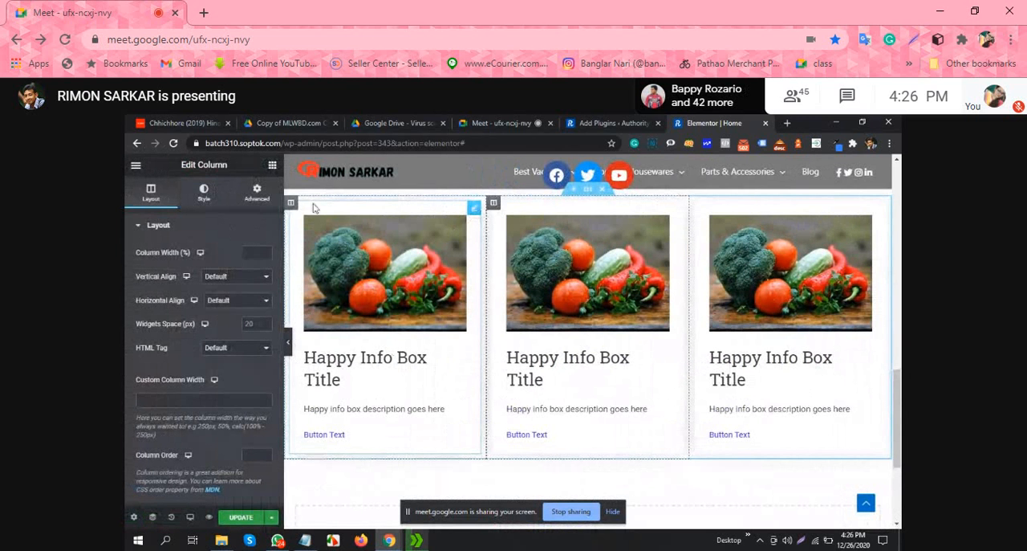
# Step: Inspect the first info box's title and description settings, selecting its whole description text
pyautogui.click(474, 210)
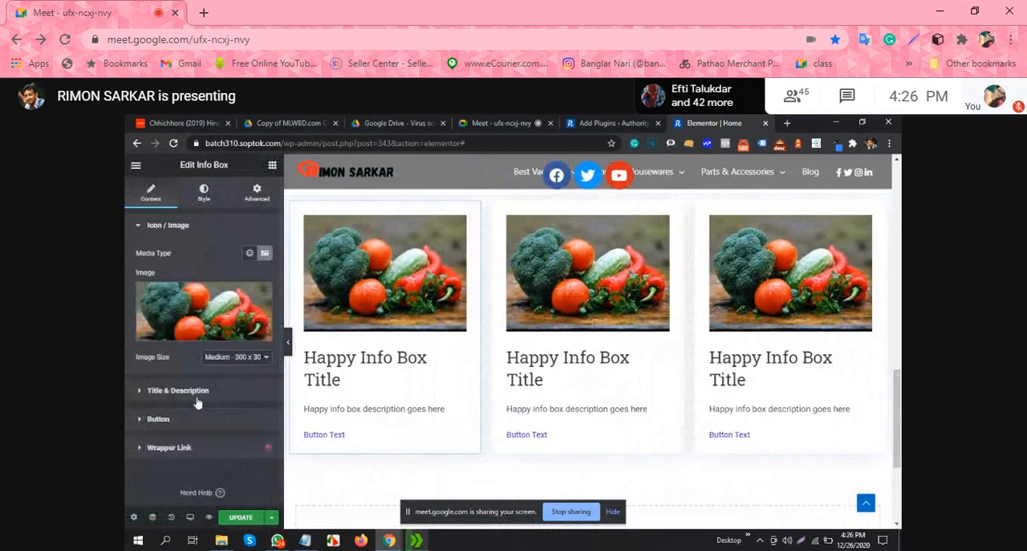
pyautogui.click(171, 397)
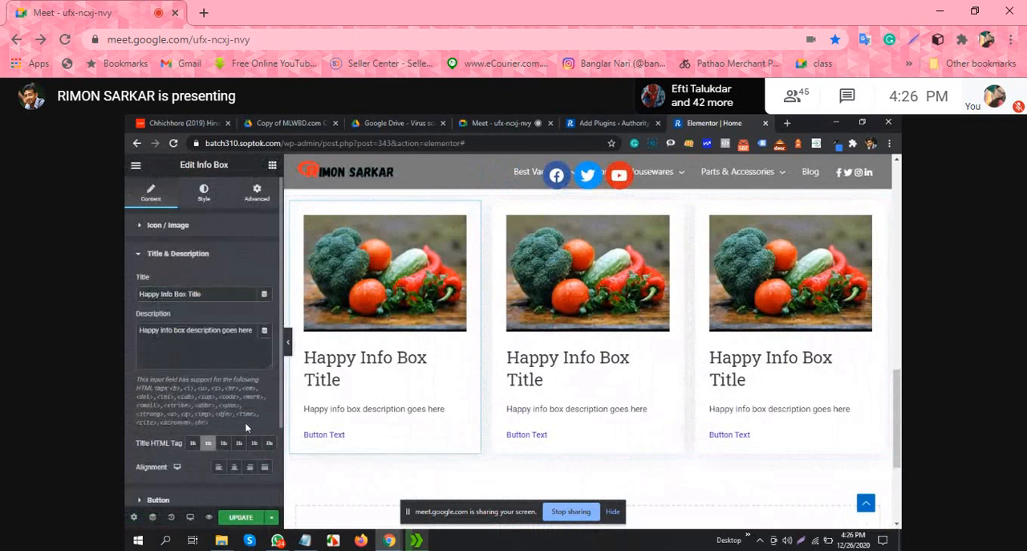
pyautogui.tripleClick(239, 332)
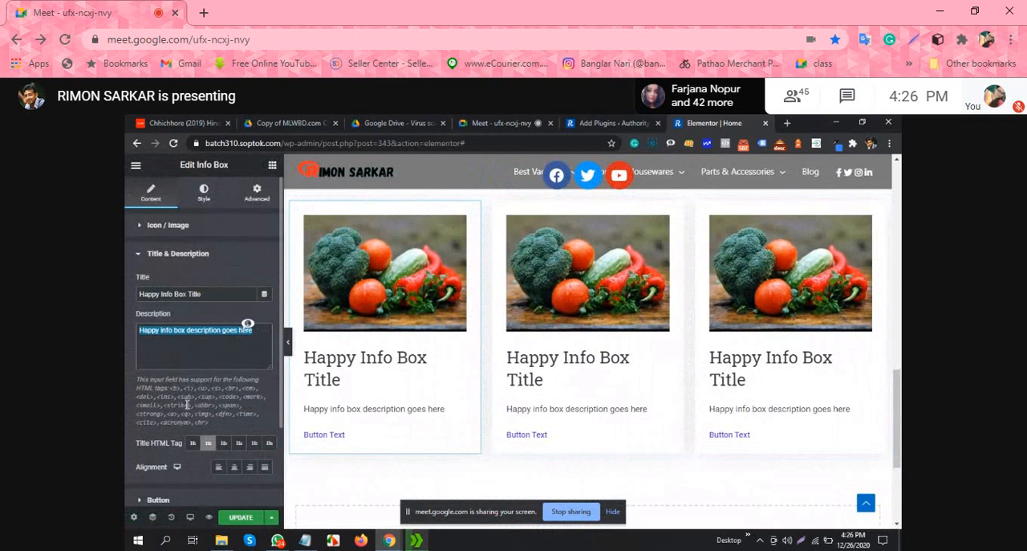
pyautogui.click(146, 253)
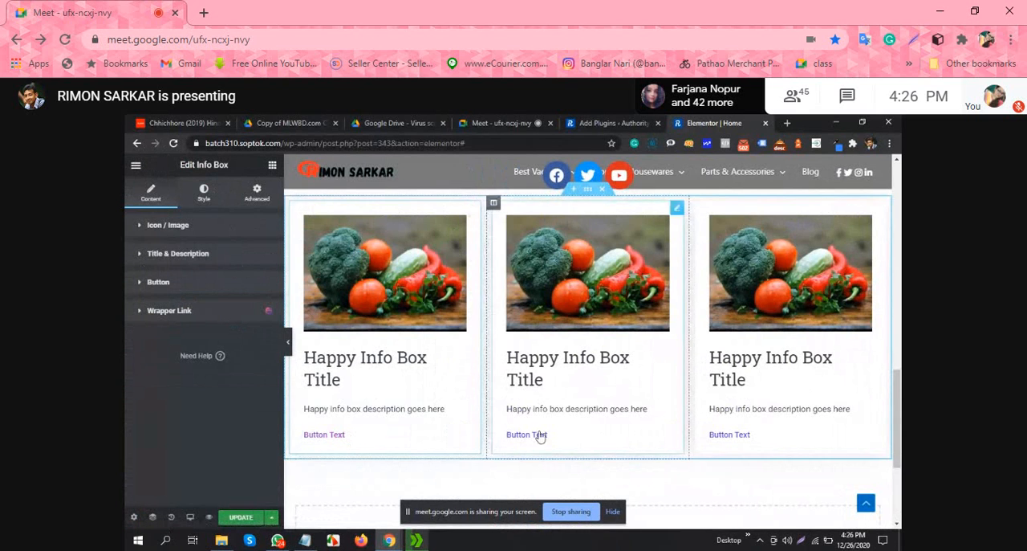
# Step: Look over the page from the post grid to the info boxes and browse the Happy Addons widgets
pyautogui.scroll(3, 775, 433)
pyautogui.scroll(-5, 454, 394)
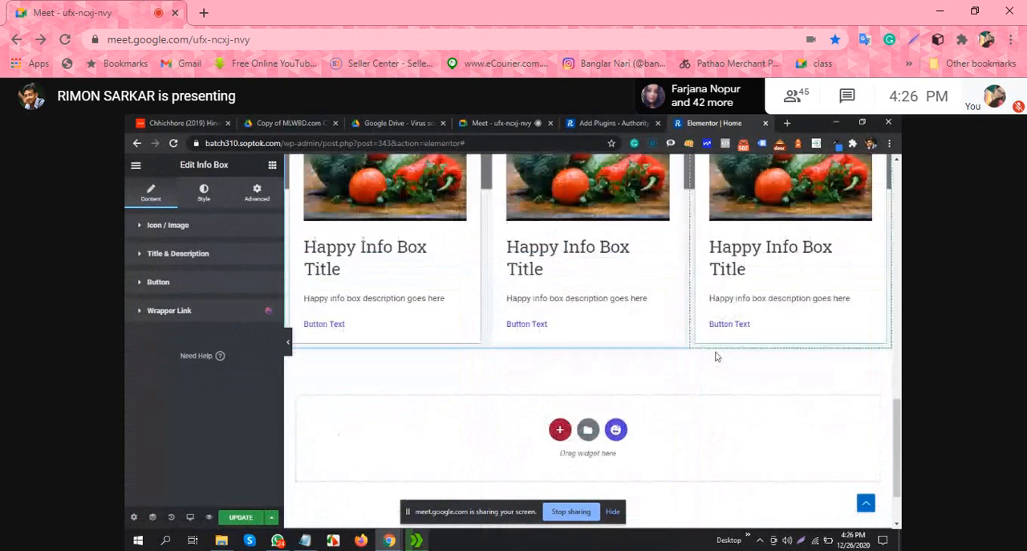
pyautogui.click(272, 165)
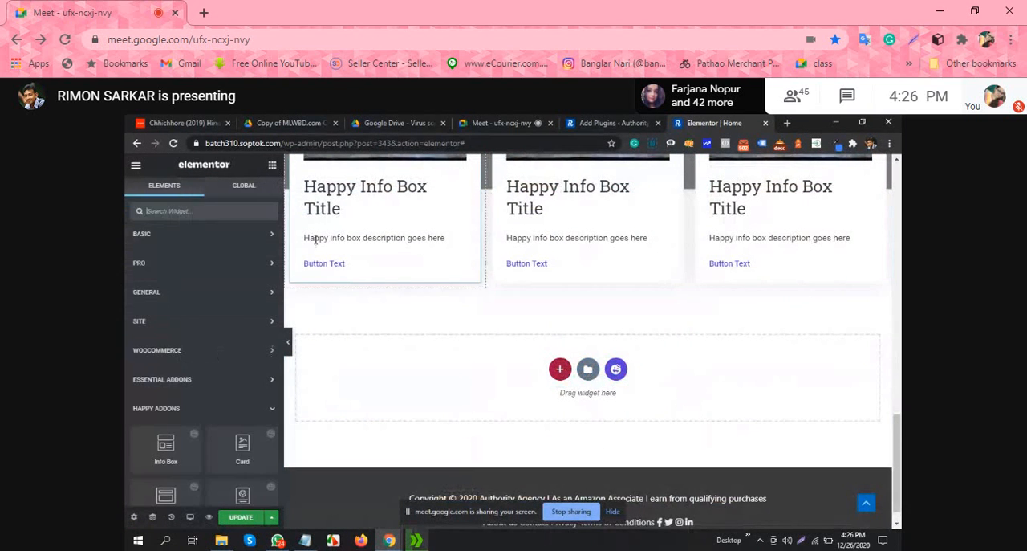
pyautogui.scroll(2, 429, 359)
pyautogui.scroll(-1, 593, 355)
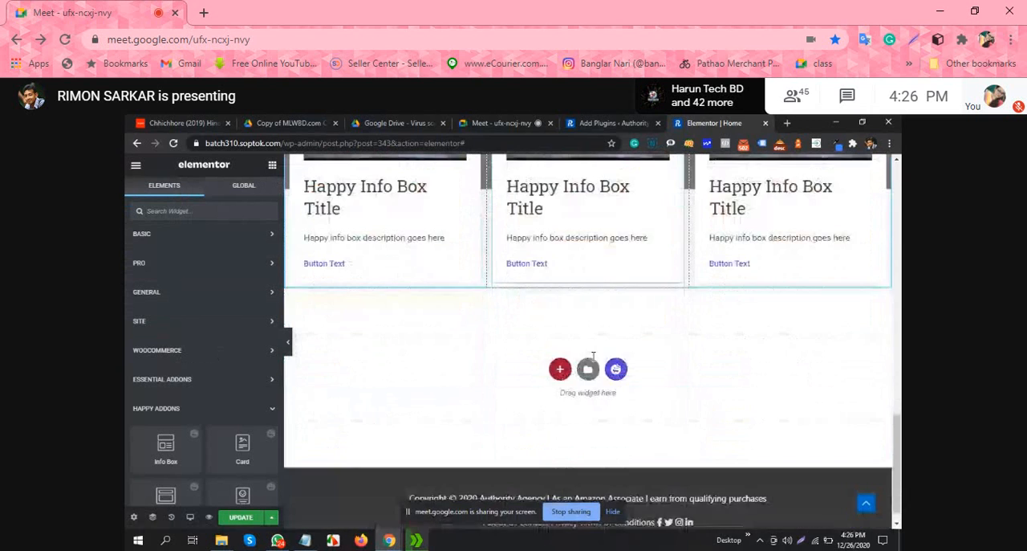
pyautogui.scroll(3, 634, 337)
pyautogui.scroll(3, 675, 324)
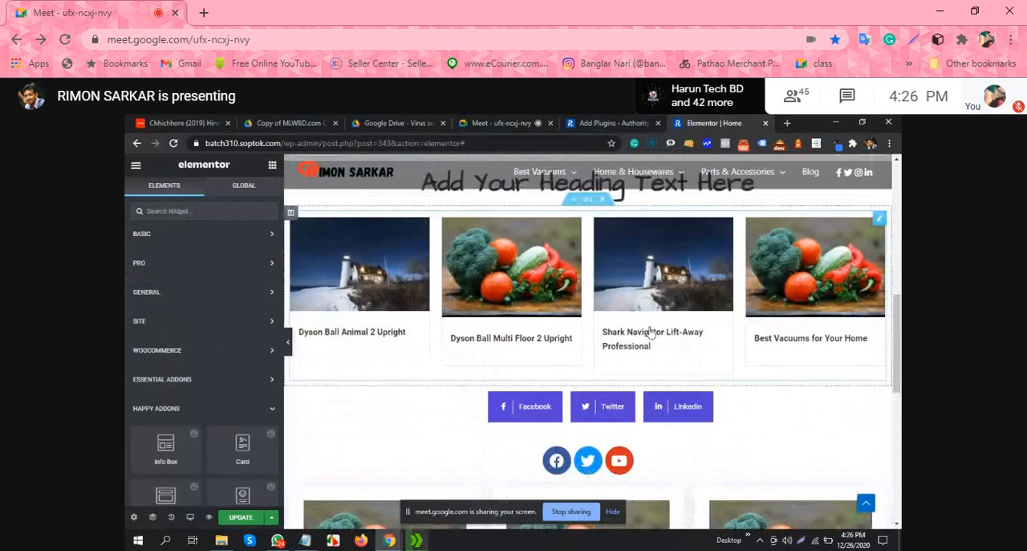
pyautogui.scroll(-3, 649, 337)
pyautogui.scroll(-5, 180, 350)
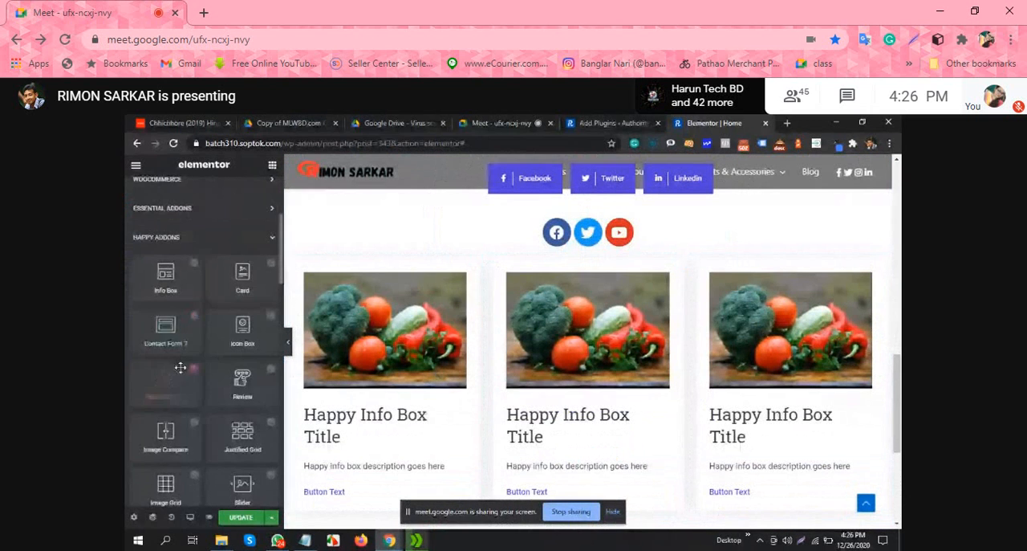
pyautogui.scroll(-2, 528, 352)
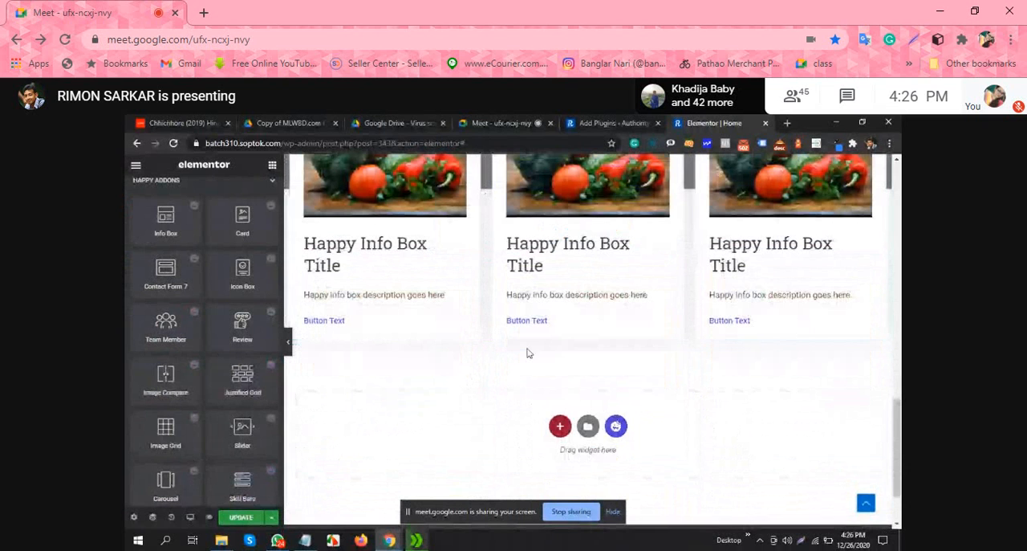
# Step: Add a single-column section below the info boxes and place the Image Compare widget in it
pyautogui.click(560, 425)
pyautogui.scroll(-2, 553, 321)
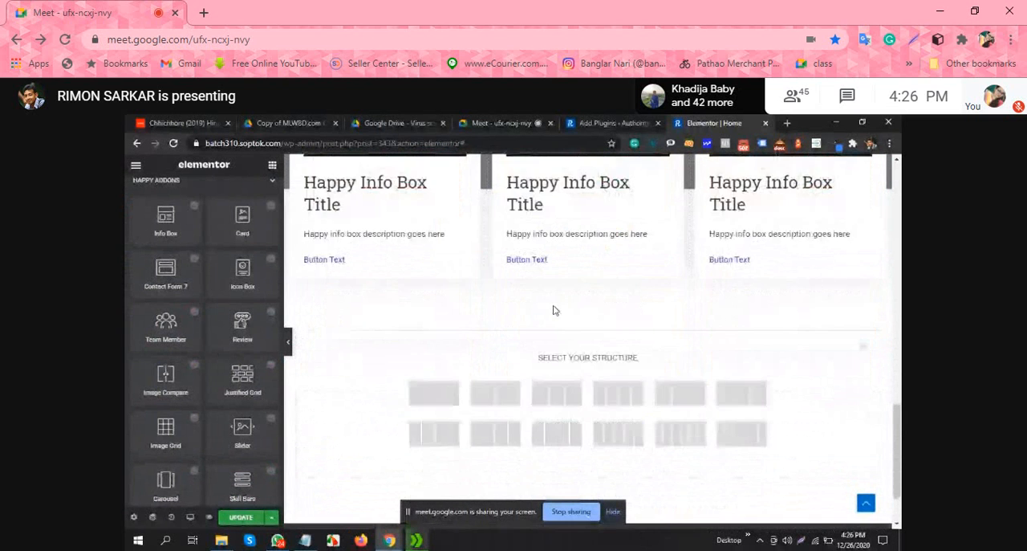
pyautogui.click(453, 335)
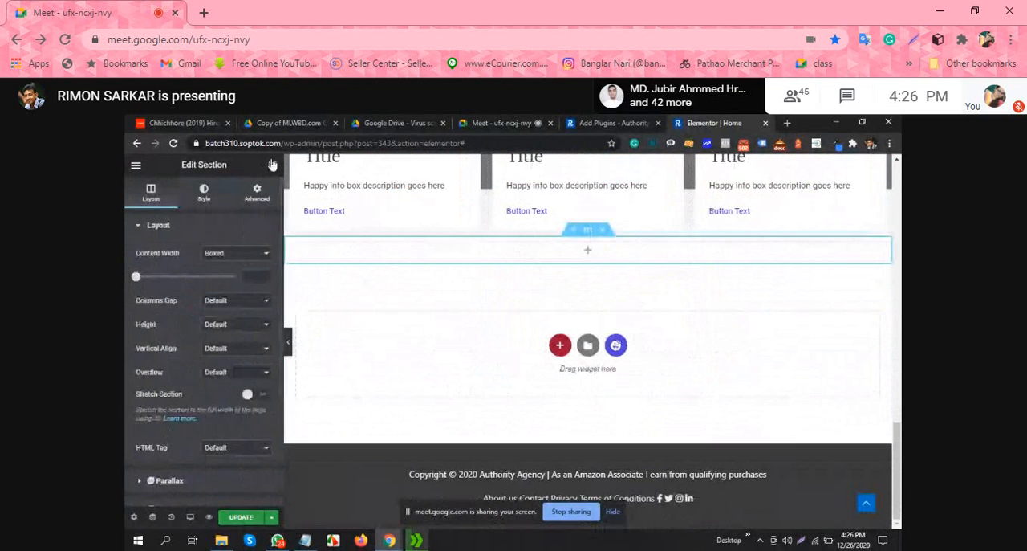
pyautogui.scroll(-1, 222, 332)
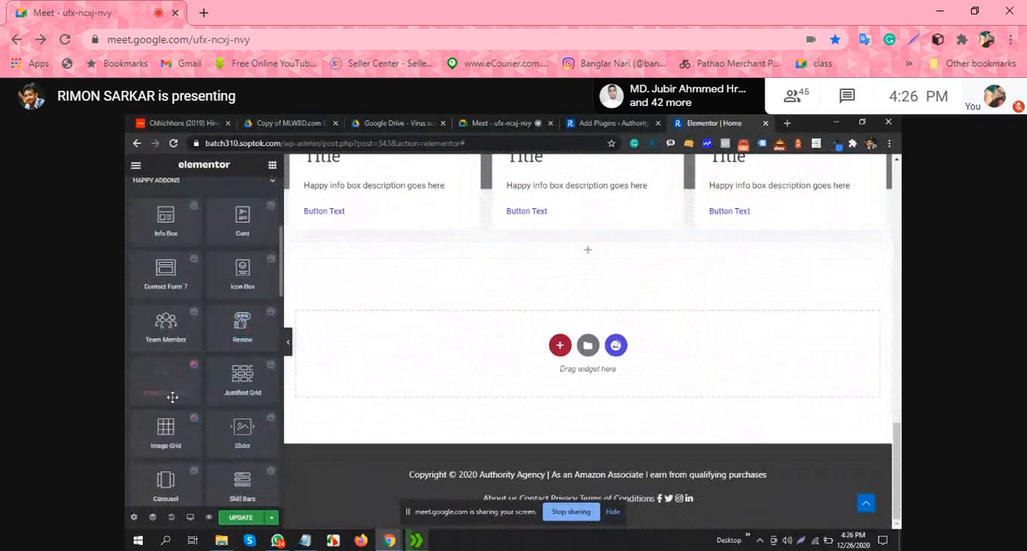
pyautogui.moveTo(165, 374); pyautogui.dragTo(594, 249)
pyautogui.scroll(-2, 660, 299)
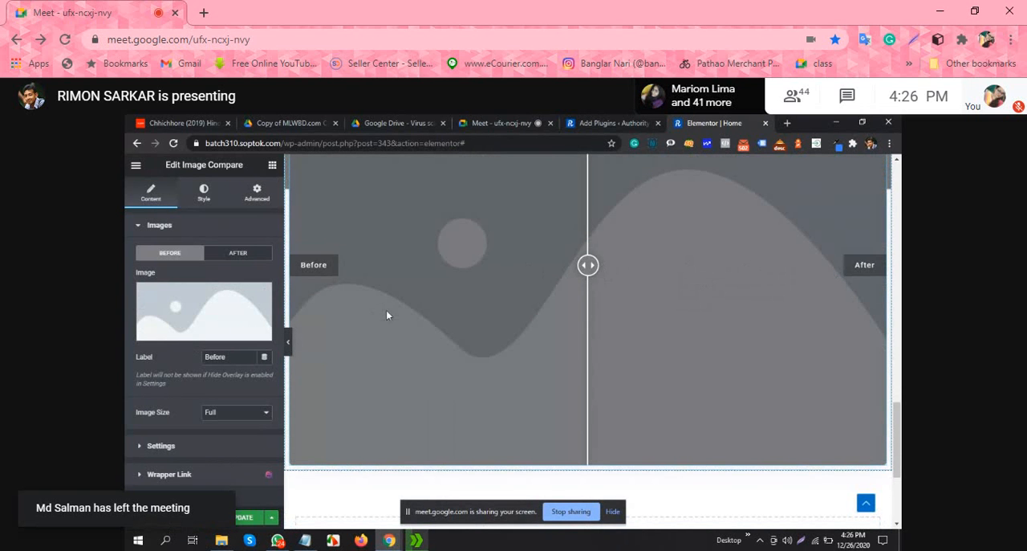
# Step: Set the Image Compare widget's Before image to the winter lighthouse picture from the media library
pyautogui.scroll(2, 516, 312)
pyautogui.scroll(-1, 351, 342)
pyautogui.scroll(1, 440, 314)
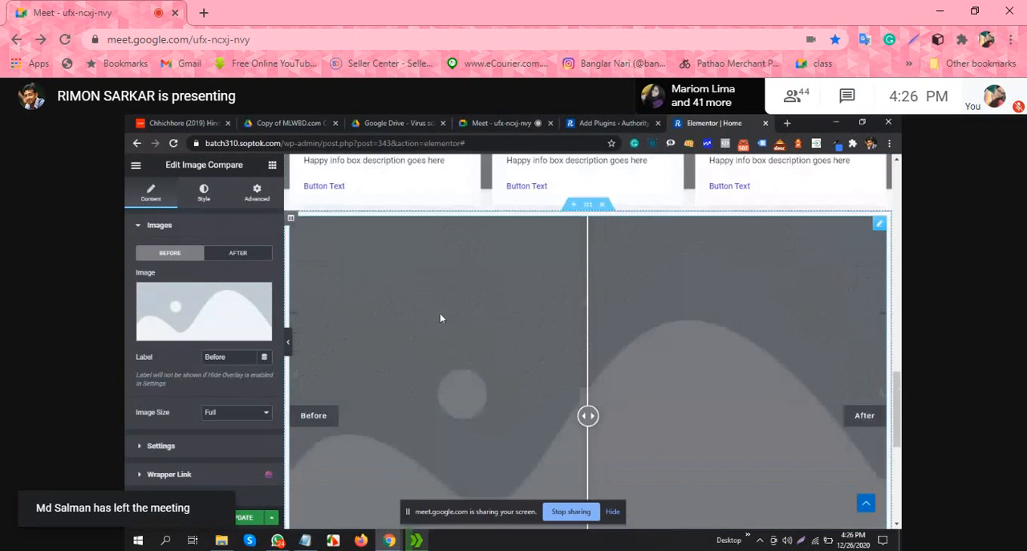
pyautogui.scroll(-3, 362, 298)
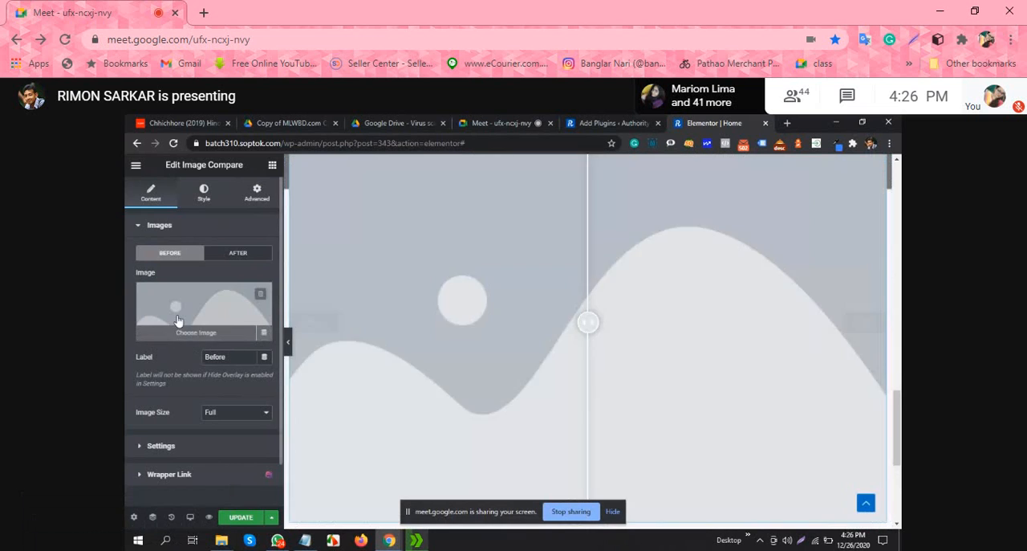
pyautogui.click(178, 324)
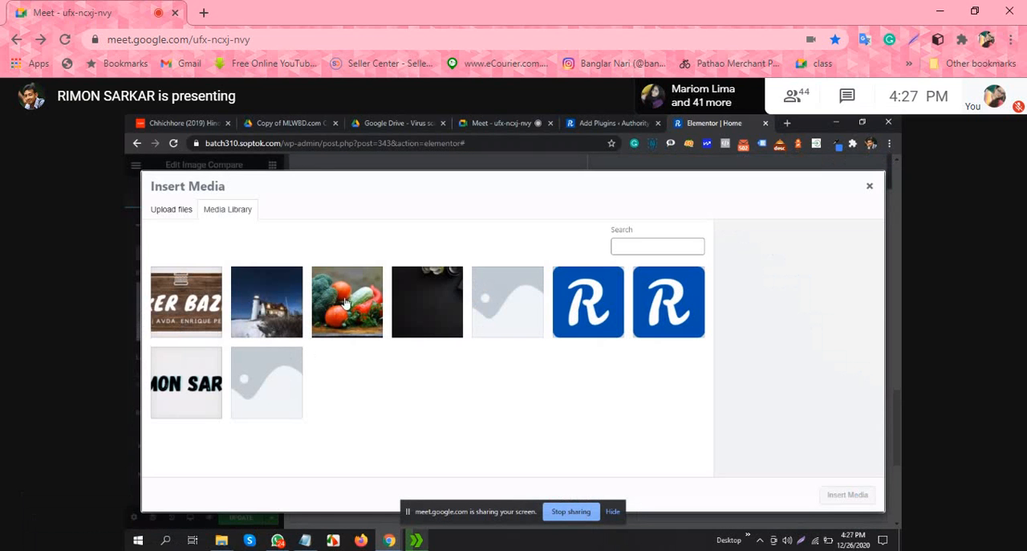
pyautogui.click(280, 306)
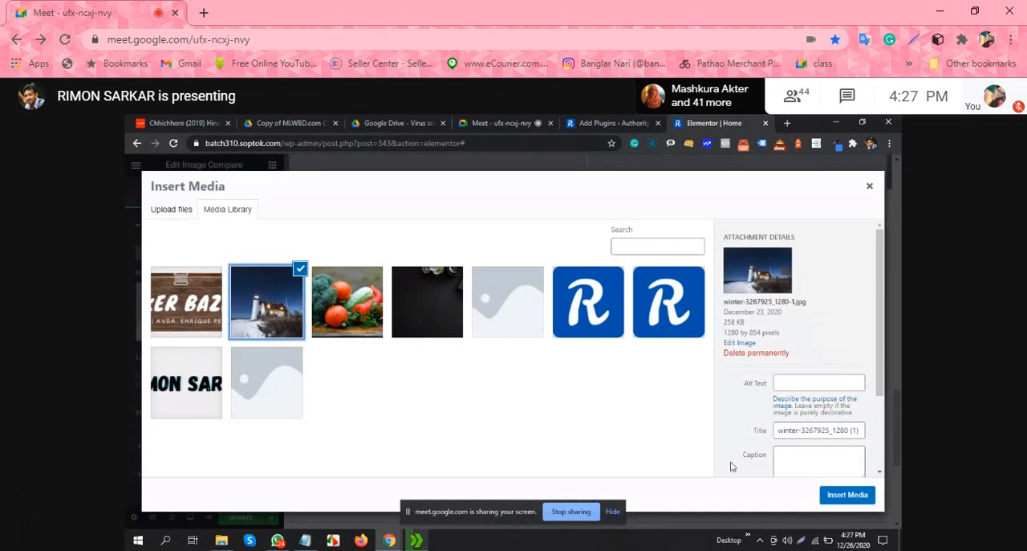
pyautogui.click(846, 496)
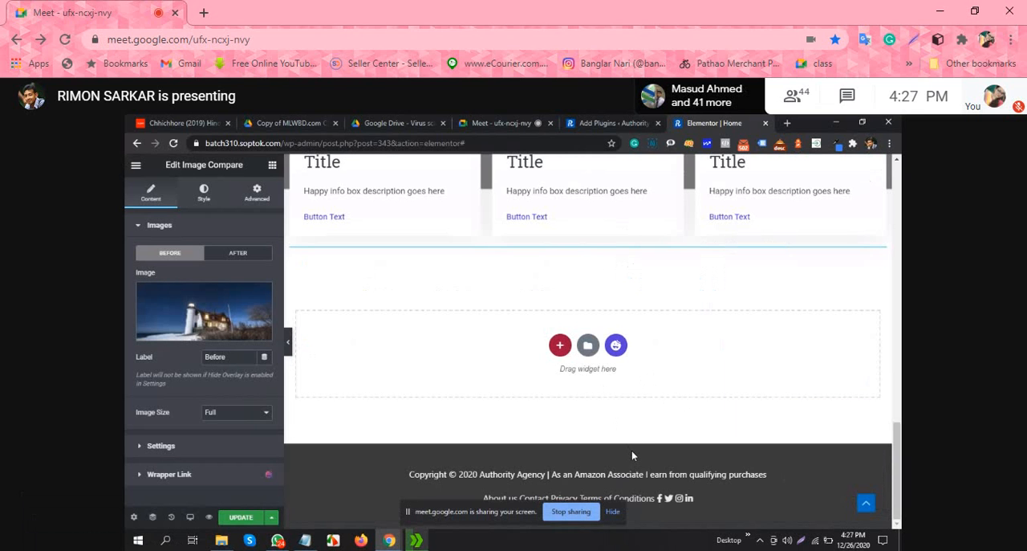
# Step: Set the Image Compare widget's After image to the vegetables picture from the media library
pyautogui.scroll(3, 595, 366)
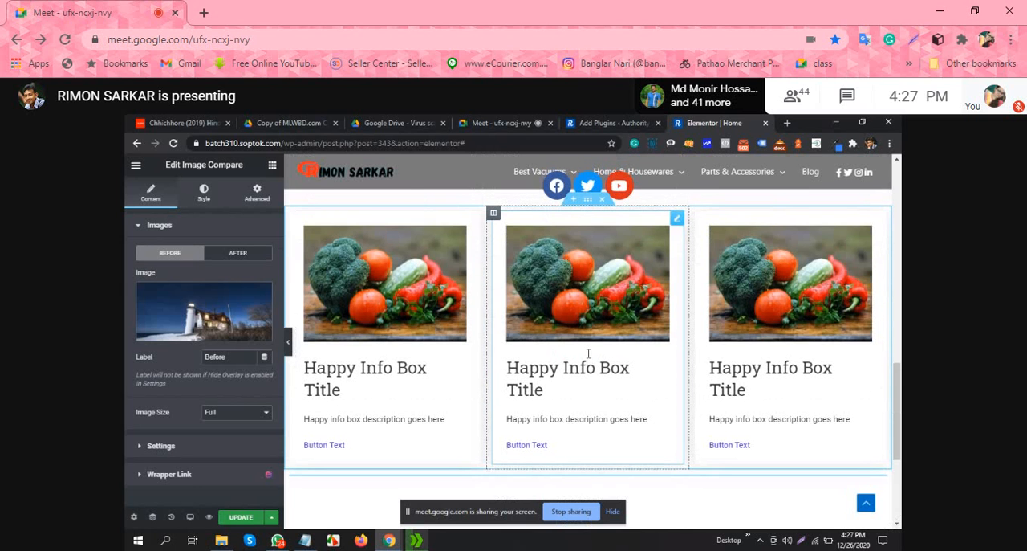
pyautogui.scroll(-3, 588, 353)
pyautogui.scroll(-1, 218, 378)
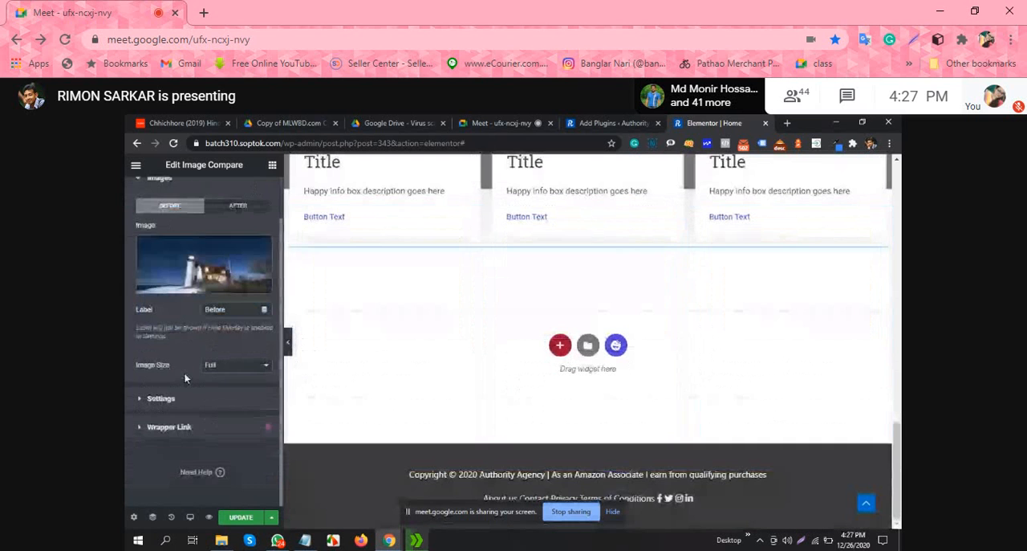
pyautogui.click(231, 310)
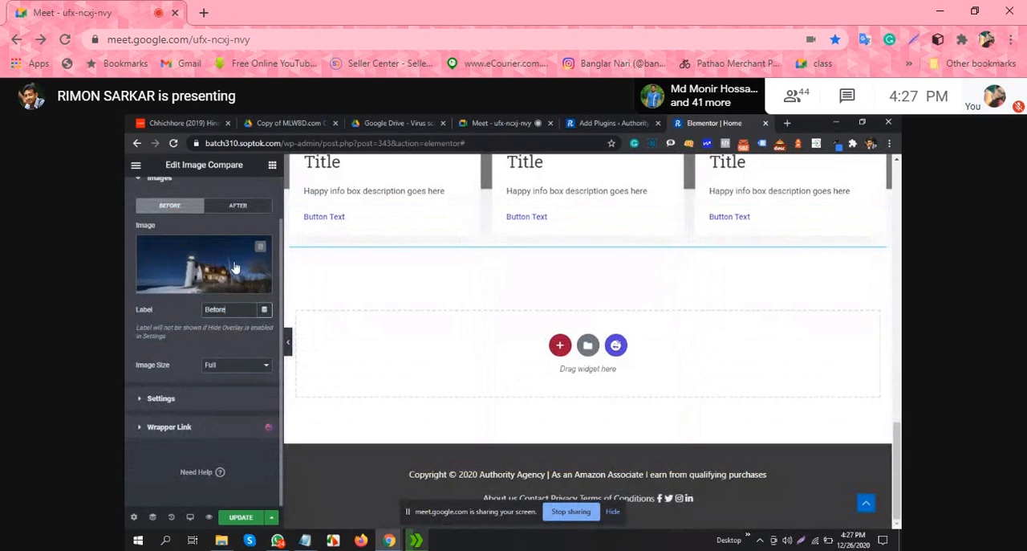
pyautogui.click(237, 205)
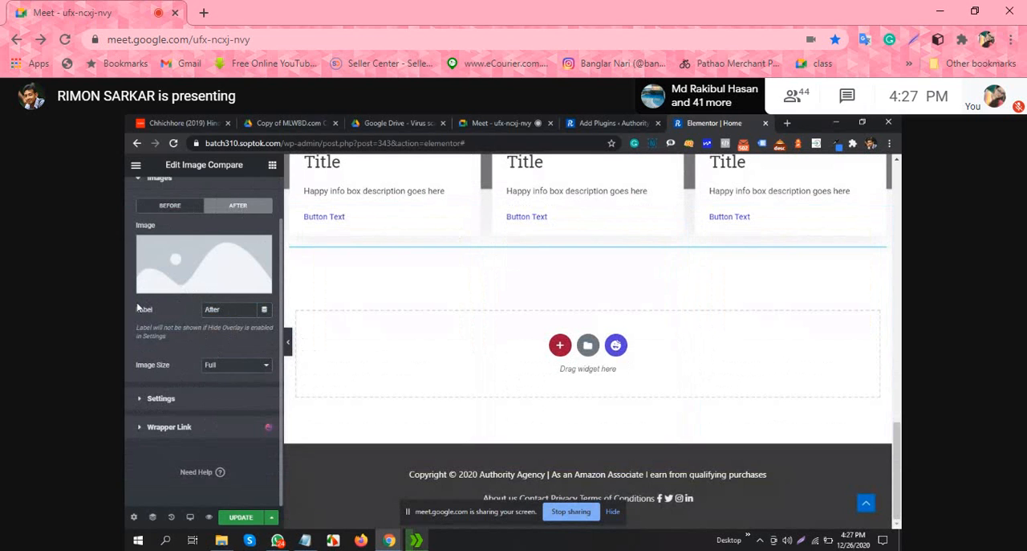
pyautogui.click(197, 263)
pyautogui.click(338, 322)
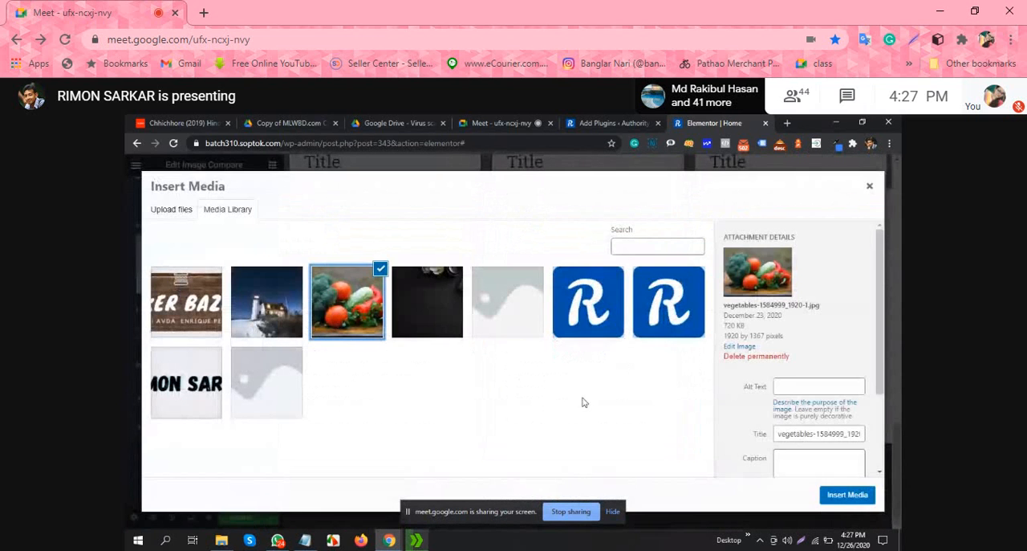
pyautogui.click(847, 494)
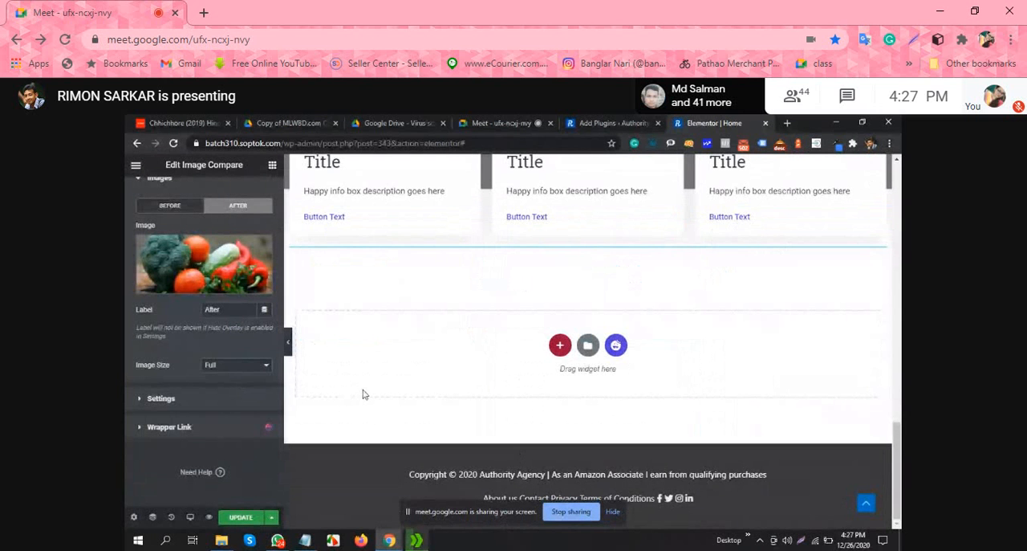
# Step: Check the Image Compare widget on the page and review its Before and After image settings
pyautogui.scroll(3, 445, 403)
pyautogui.click(181, 206)
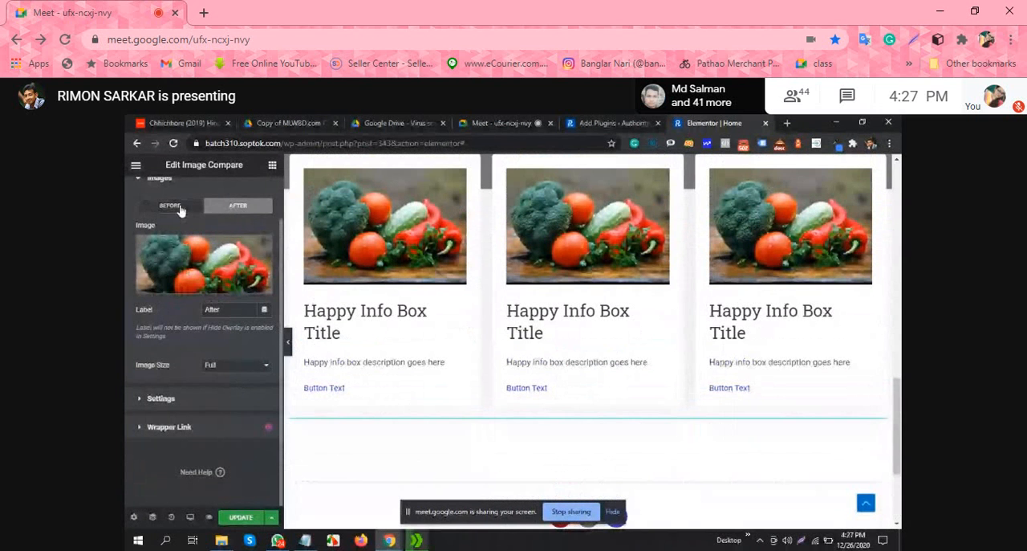
pyautogui.click(227, 208)
pyautogui.scroll(-3, 447, 374)
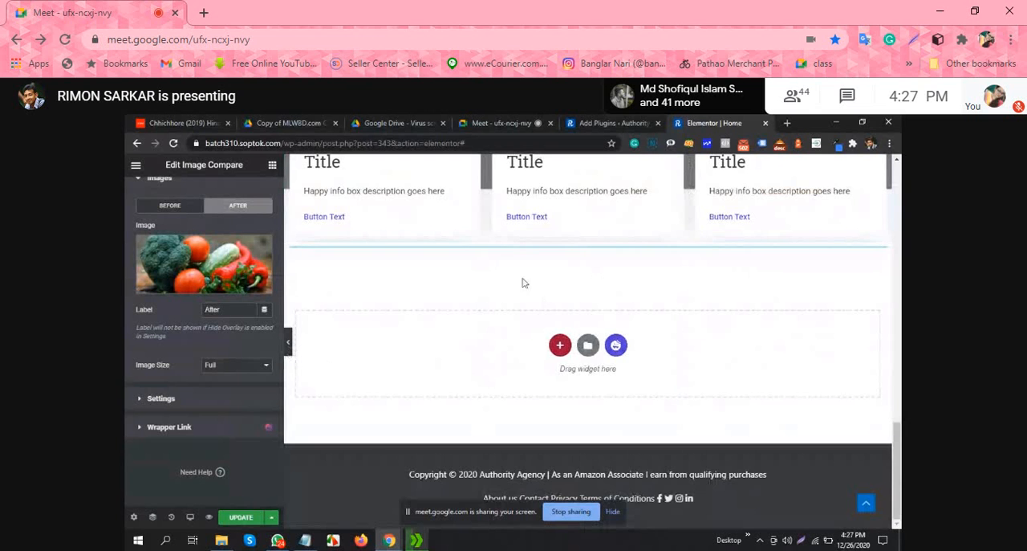
pyautogui.scroll(1, 562, 288)
pyautogui.scroll(-1, 578, 281)
# Step: Add a single-column section below the Image Compare widget, place the Team Member widget in it and look through its content settings
pyautogui.click(562, 344)
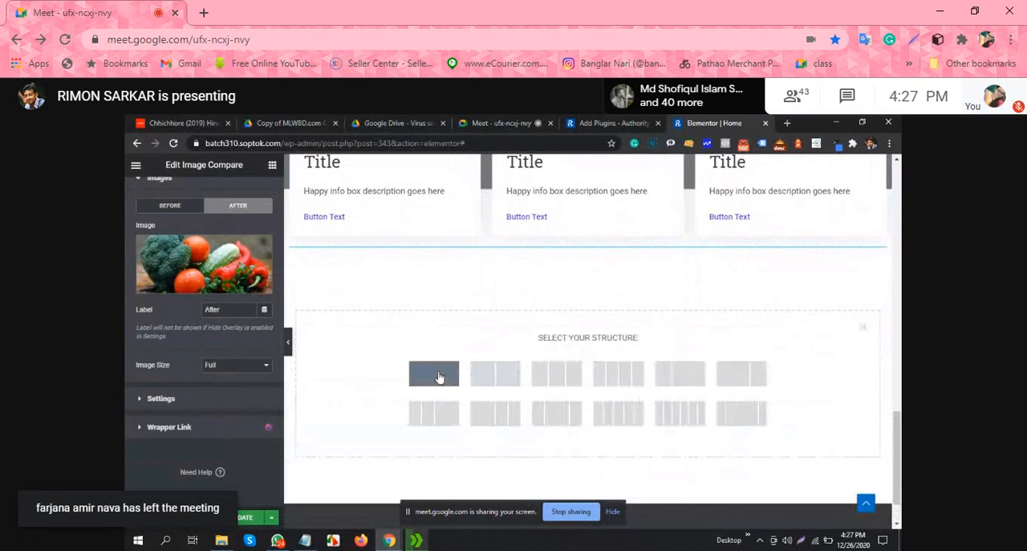
pyautogui.click(434, 373)
pyautogui.click(272, 164)
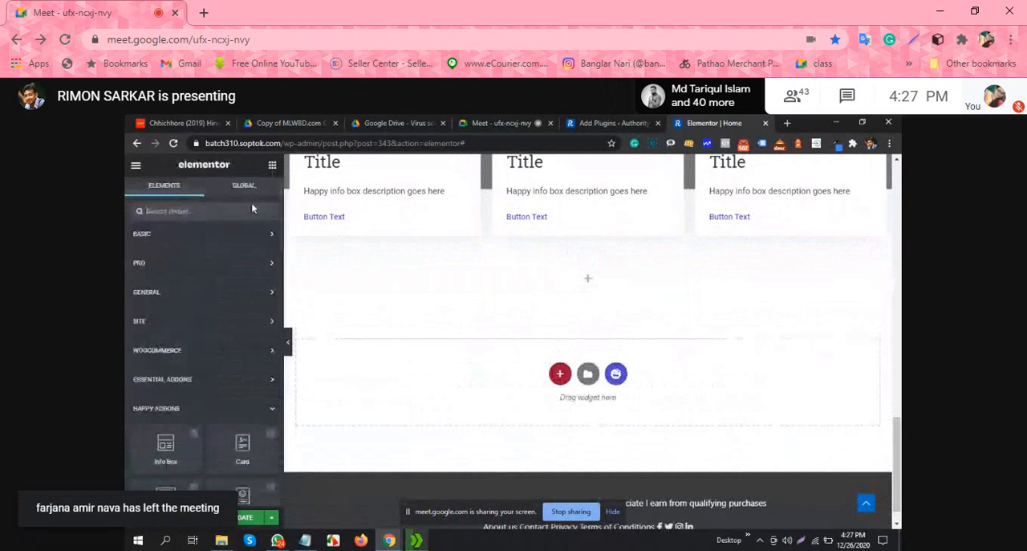
pyautogui.scroll(-3, 227, 365)
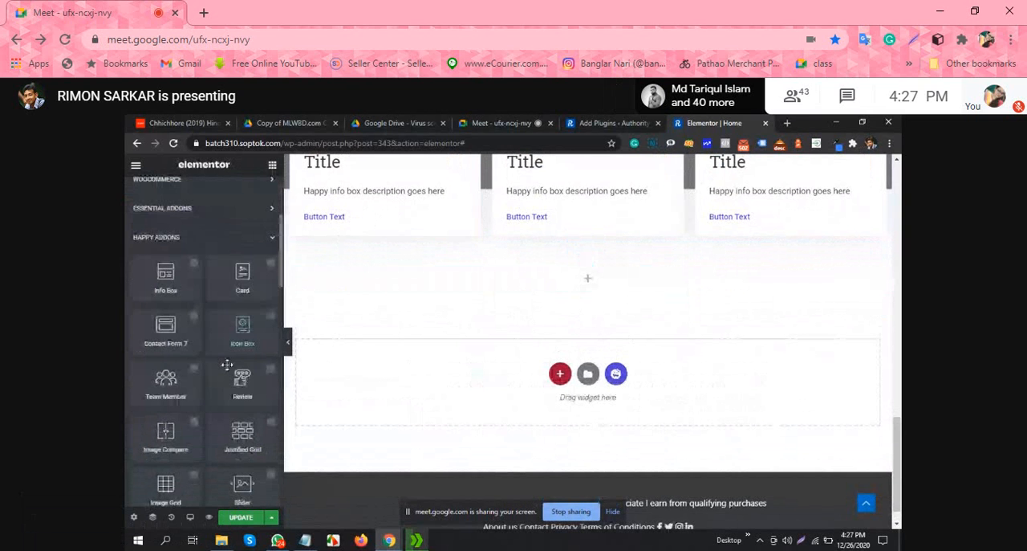
pyautogui.scroll(-2, 228, 365)
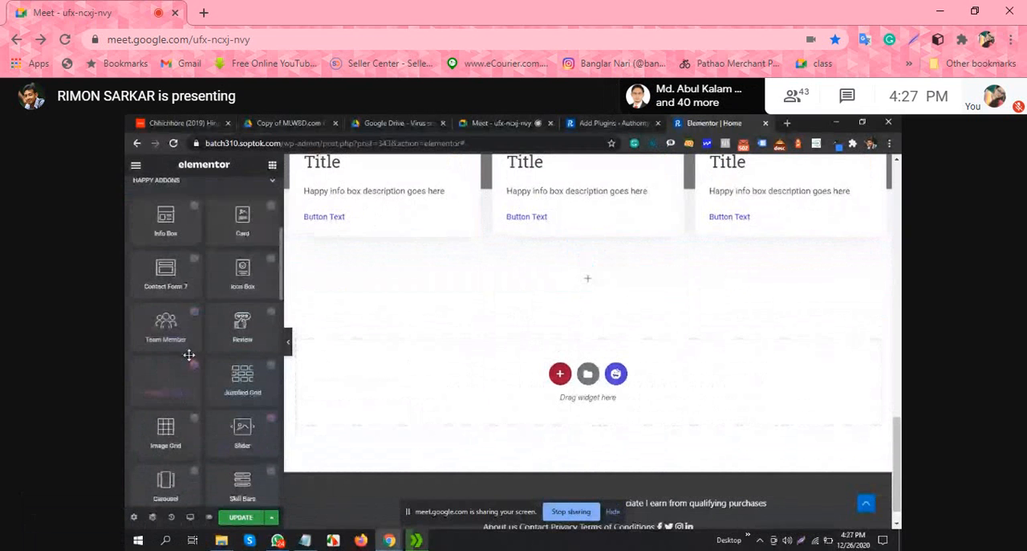
pyautogui.moveTo(189, 355); pyautogui.dragTo(594, 297)
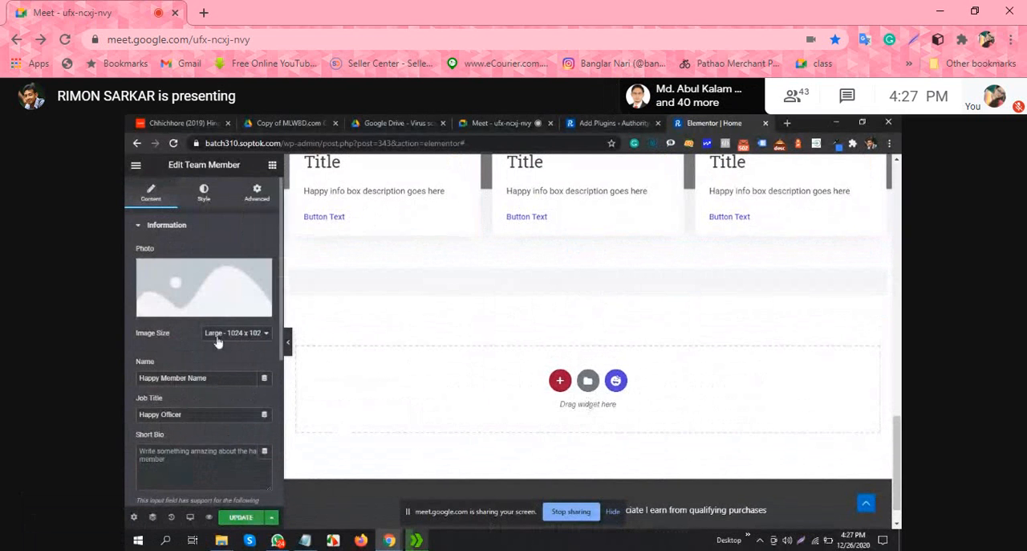
pyautogui.scroll(-2, 217, 340)
pyautogui.scroll(2, 215, 340)
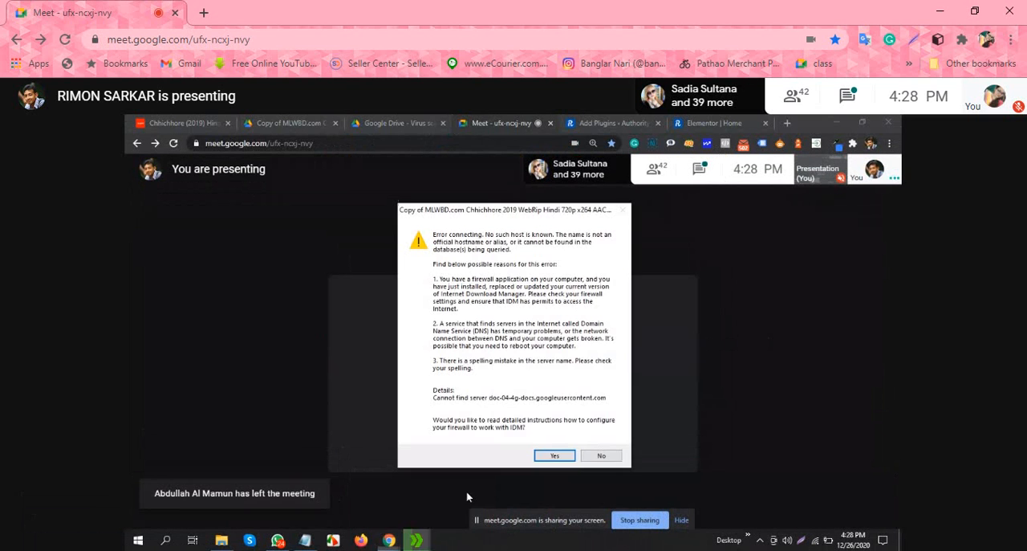
# Step: Dismiss the download error, close the firewall help page and go back to the Google Drive download page
pyautogui.click(602, 455)
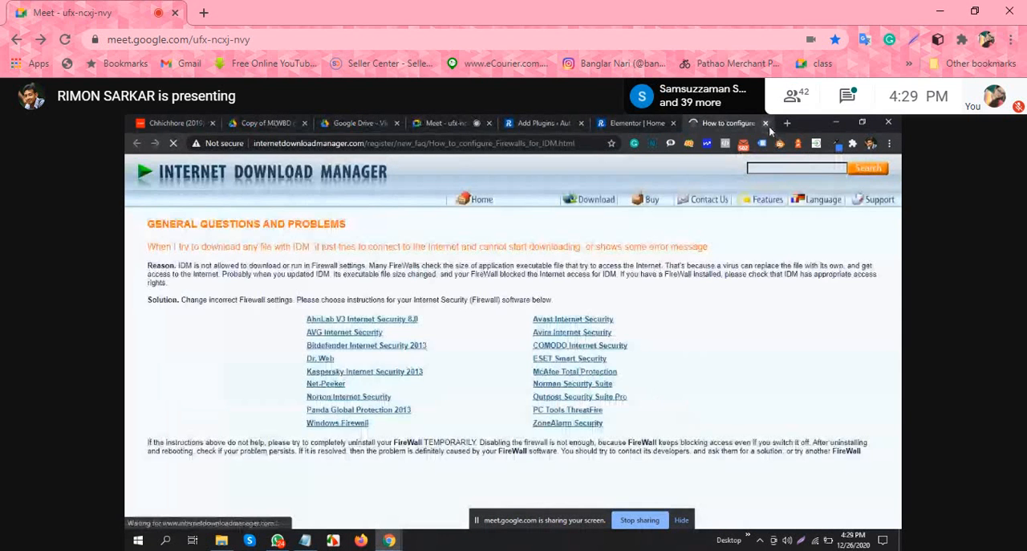
pyautogui.click(766, 123)
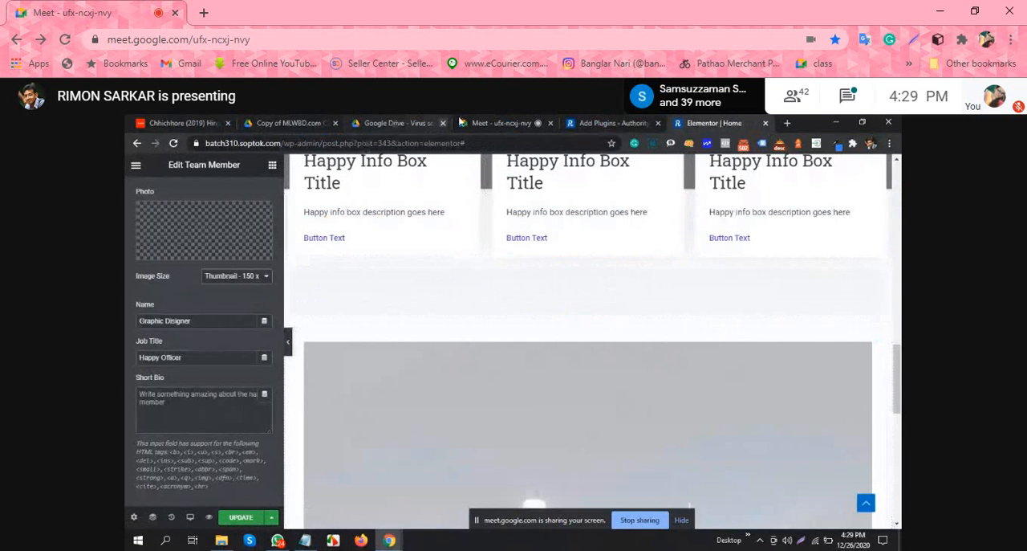
pyautogui.click(493, 121)
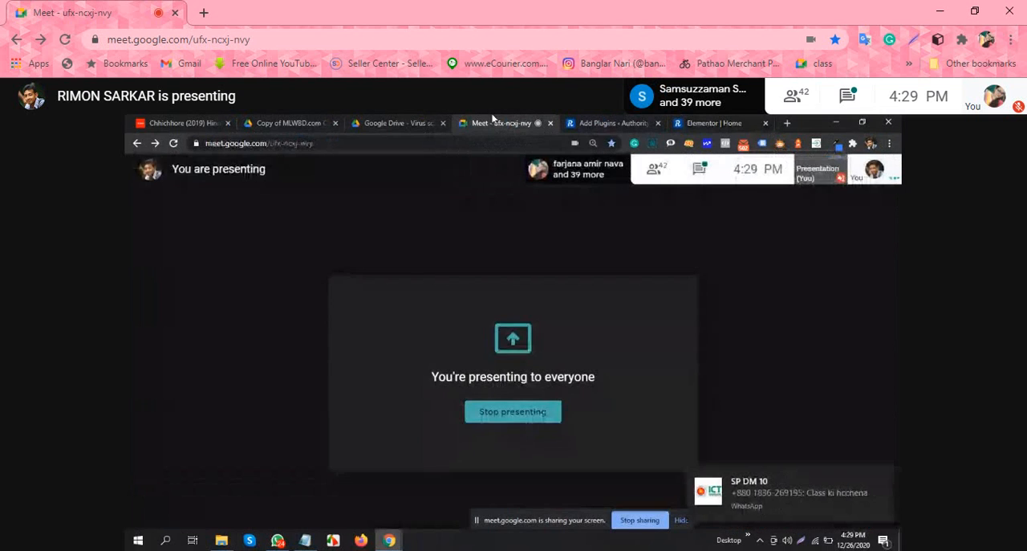
pyautogui.click(389, 120)
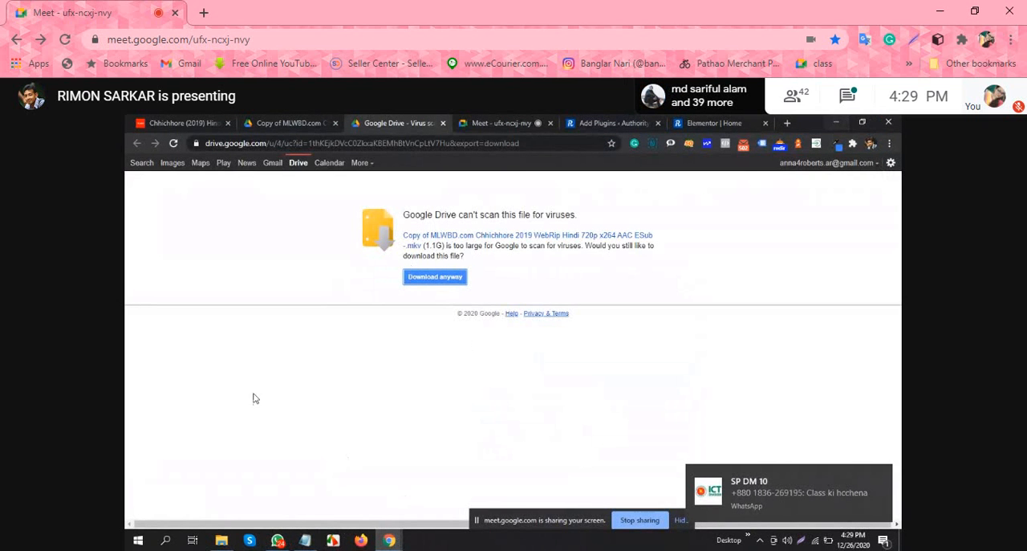
# Step: Search the computer for idm and open Internet Download Manager
pyautogui.click(166, 540)
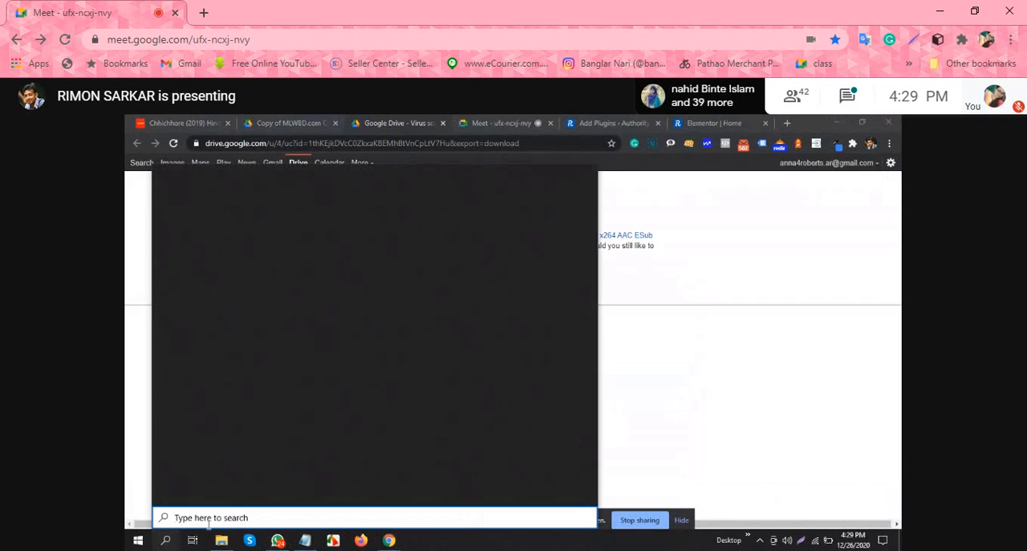
pyautogui.write('id')
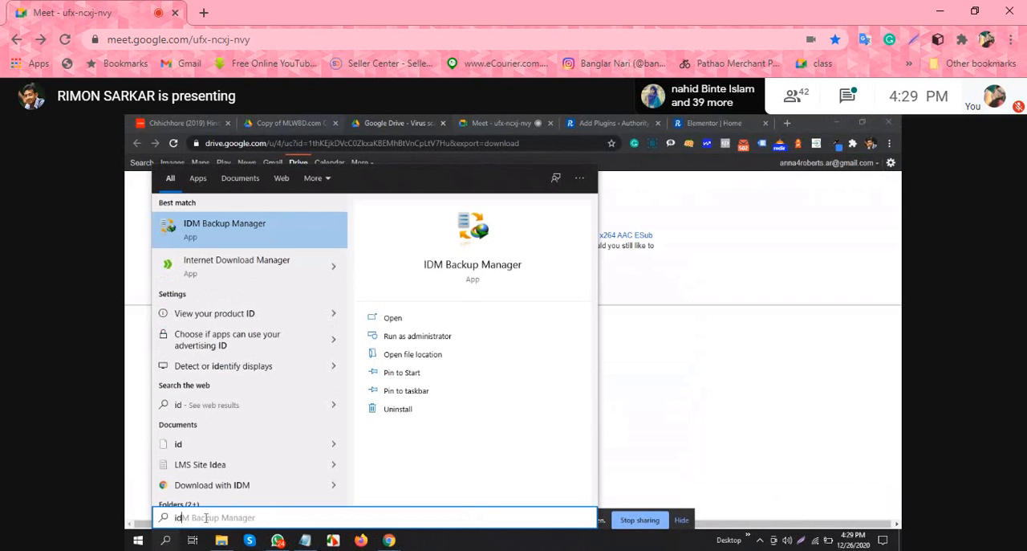
pyautogui.write('m')
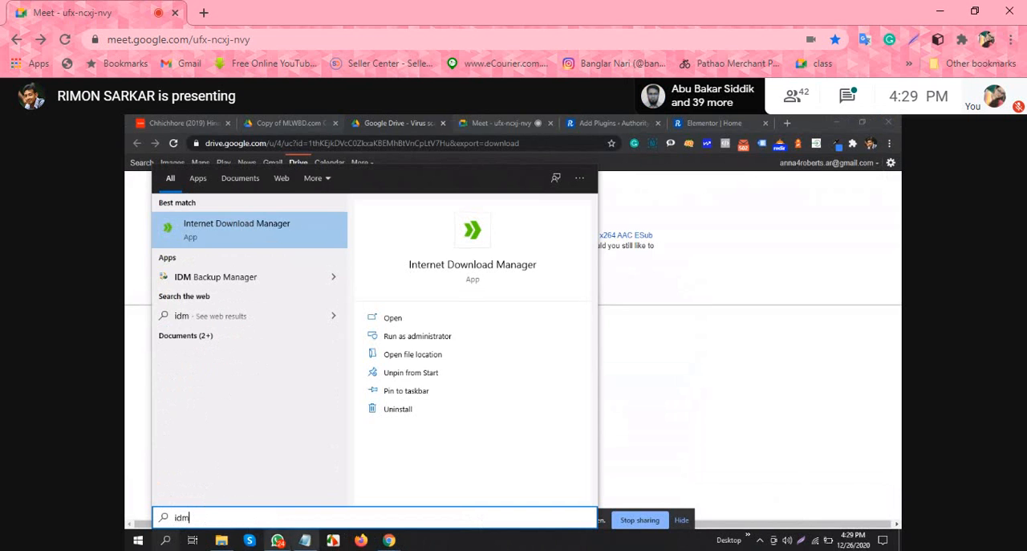
pyautogui.click(418, 322)
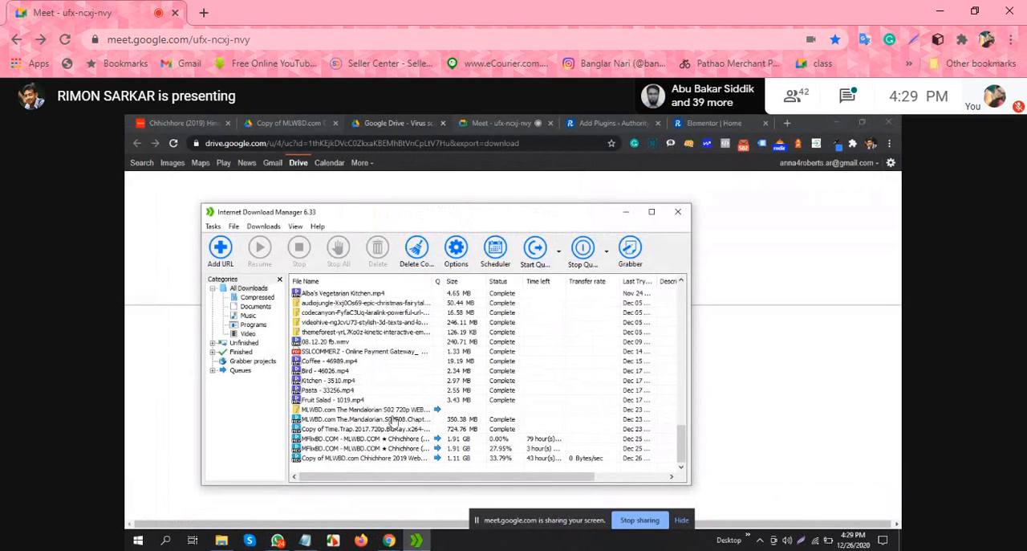
# Step: Examine the file properties of the MLWBD.com The Mandalorian S02 720p WEB-DL zip download
pyautogui.click(397, 410)
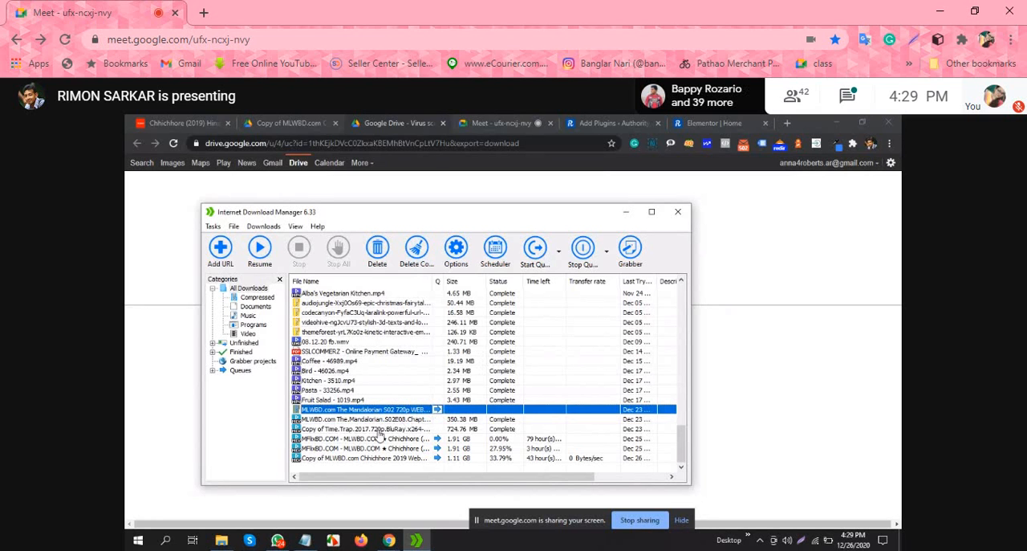
pyautogui.doubleClick(436, 410)
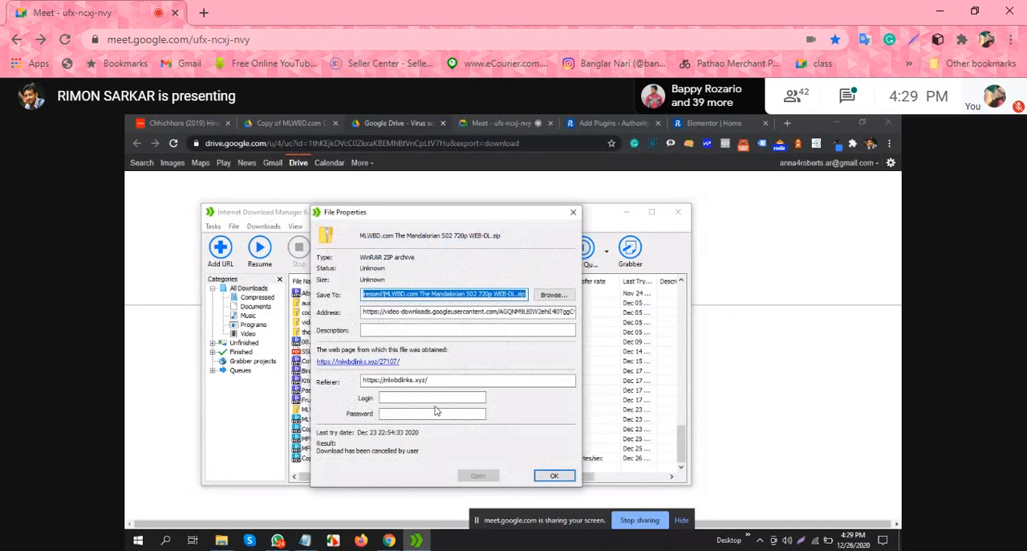
pyautogui.click(556, 476)
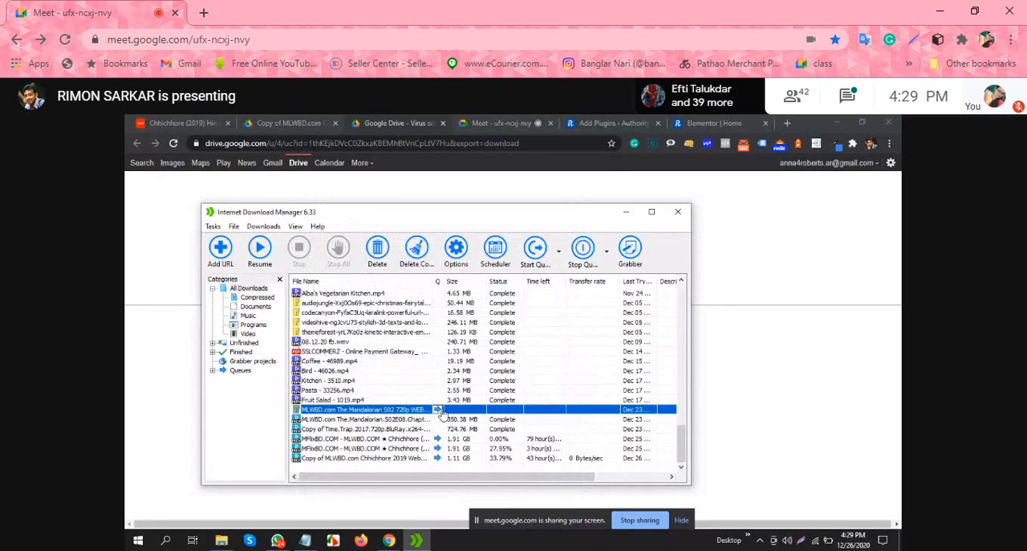
# Step: Start the download queue, resume the MLWBD.com The Mandalorian S02 720p zip download and put the download windows out of the way
pyautogui.click(536, 248)
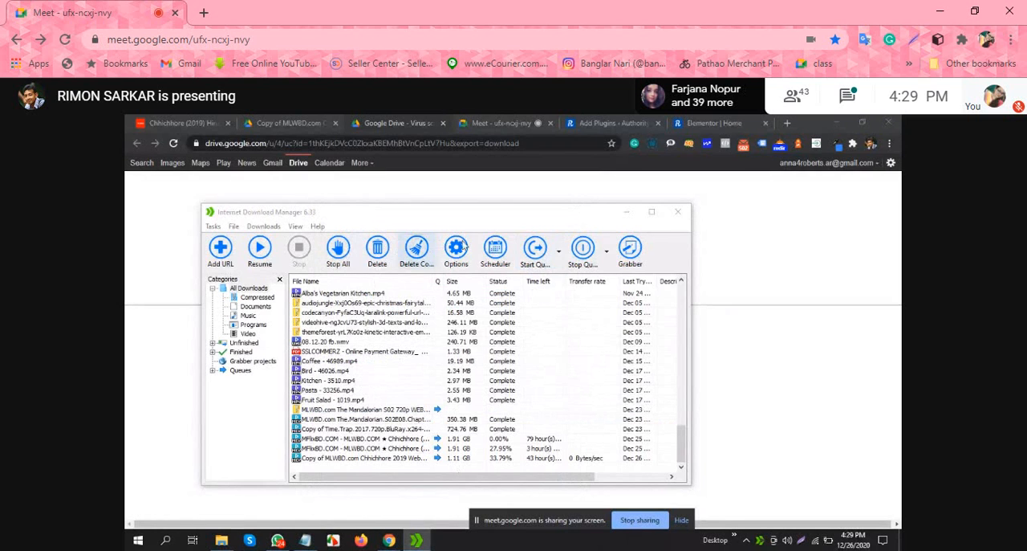
pyautogui.click(262, 249)
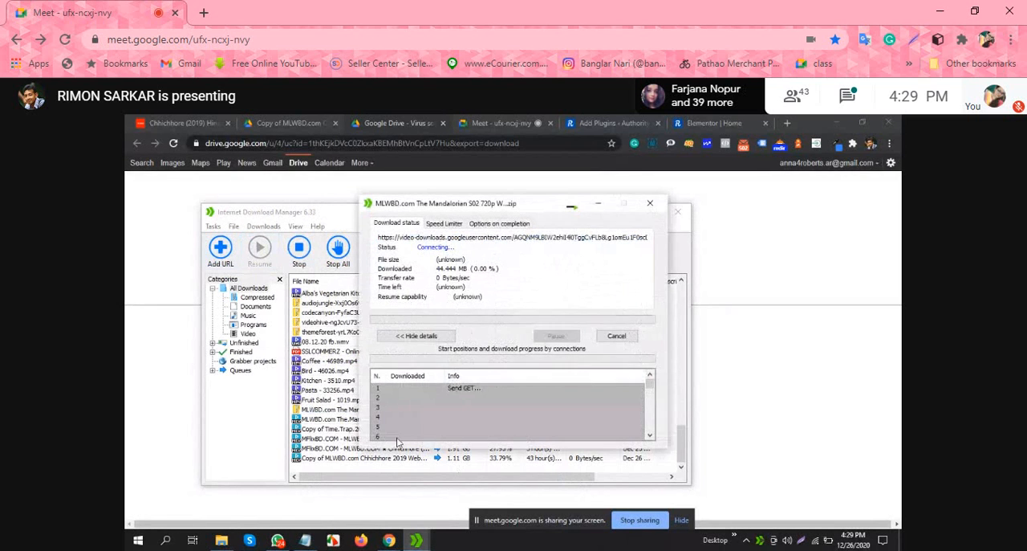
pyautogui.click(603, 207)
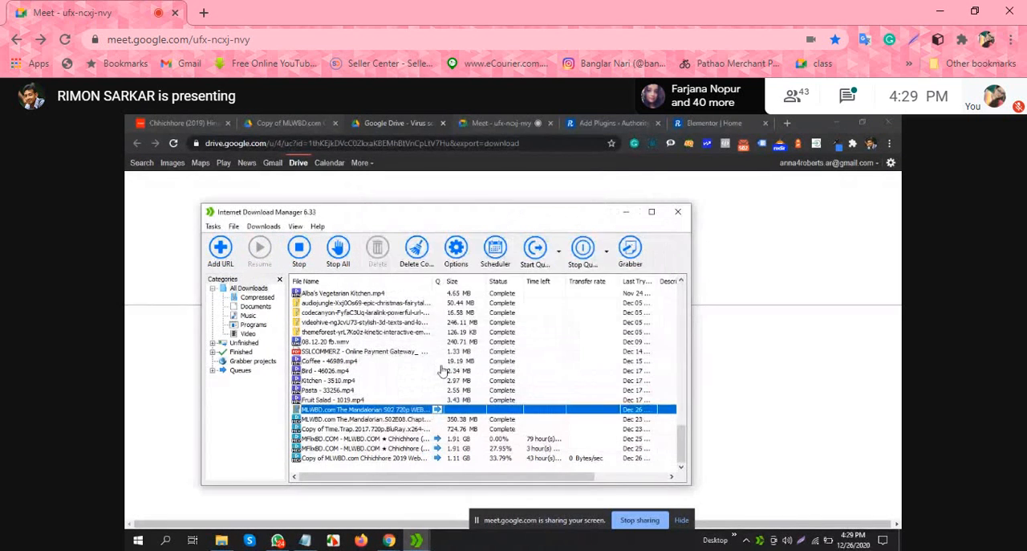
pyautogui.click(648, 213)
pyautogui.click(554, 385)
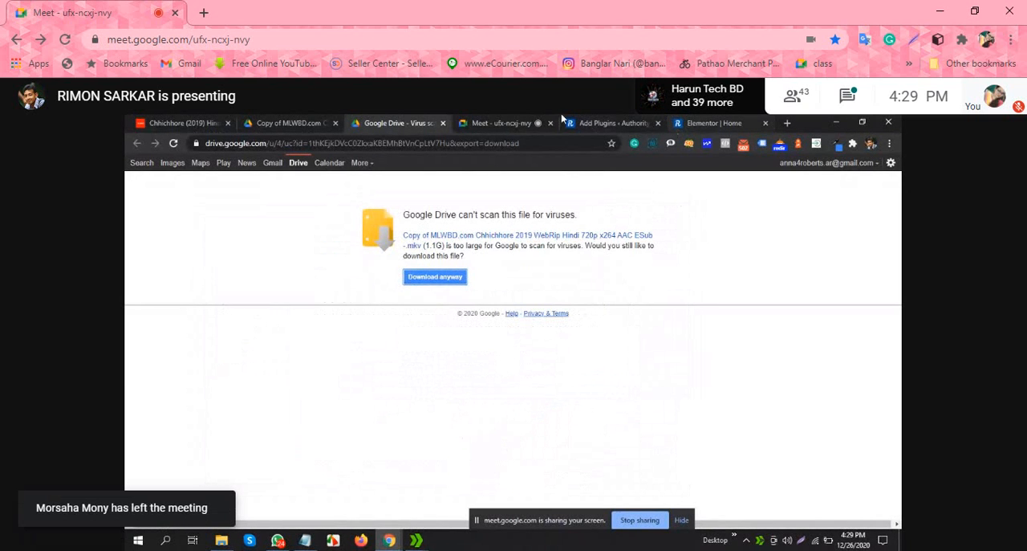
# Step: Switch back to the Elementor home page editor and set the Team Member photo's image size to Thumbnail
pyautogui.click(515, 122)
pyautogui.click(636, 246)
pyautogui.click(701, 124)
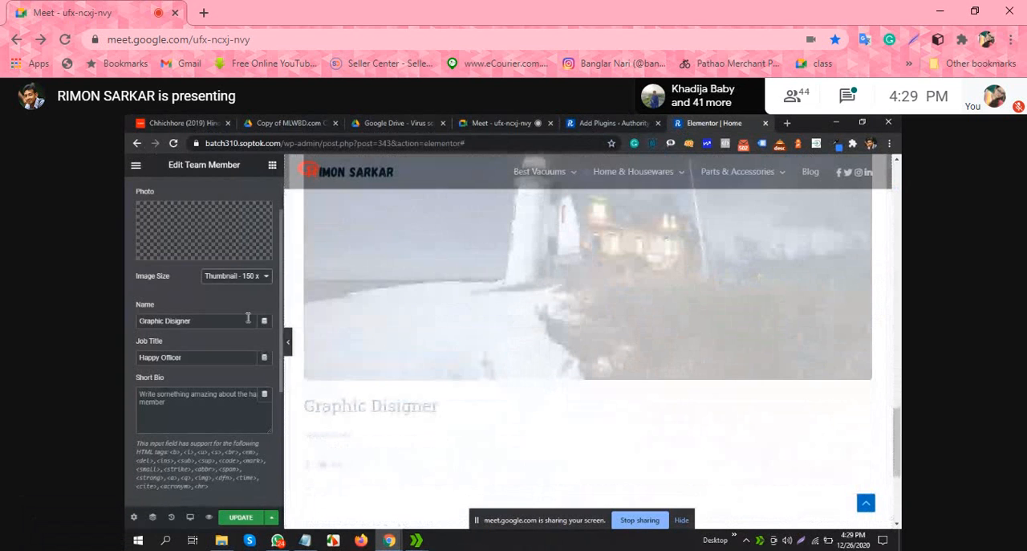
pyautogui.click(241, 275)
pyautogui.click(239, 297)
pyautogui.click(241, 275)
pyautogui.click(241, 286)
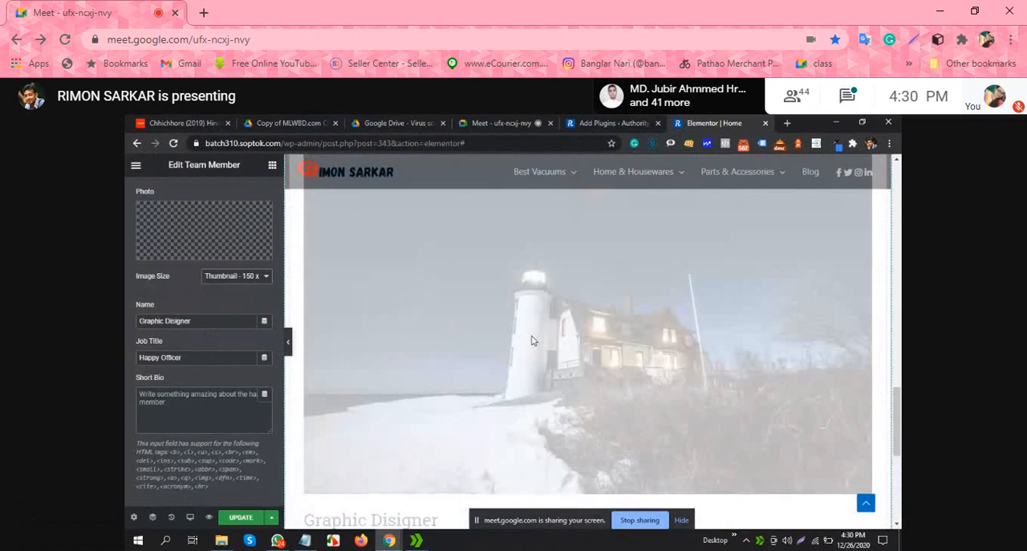
# Step: Examine the Team Member widget's photo size, name, job title and social icons on the page
pyautogui.scroll(-3, 640, 323)
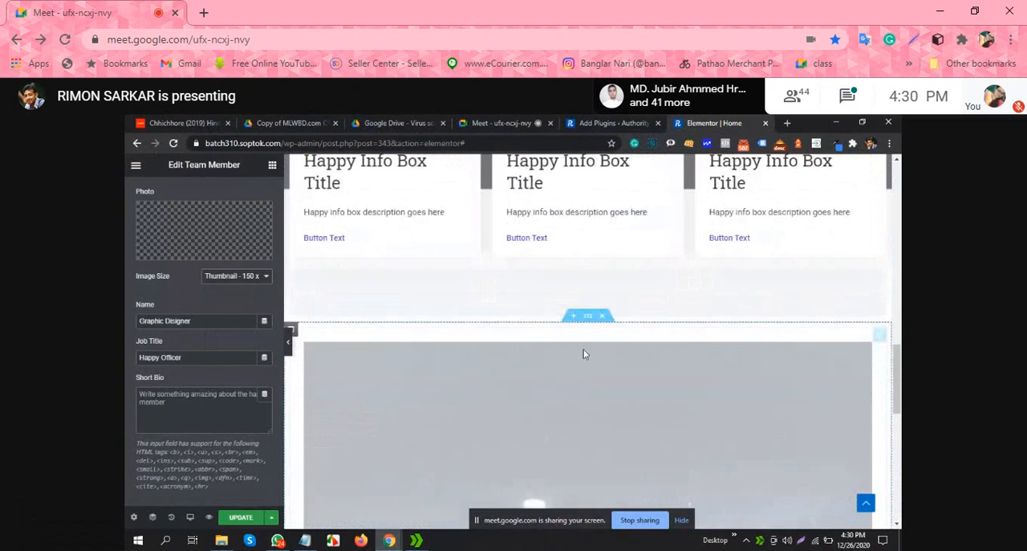
pyautogui.scroll(-4, 596, 355)
pyautogui.scroll(6, 596, 354)
pyautogui.scroll(-2, 597, 354)
pyautogui.scroll(2, 578, 361)
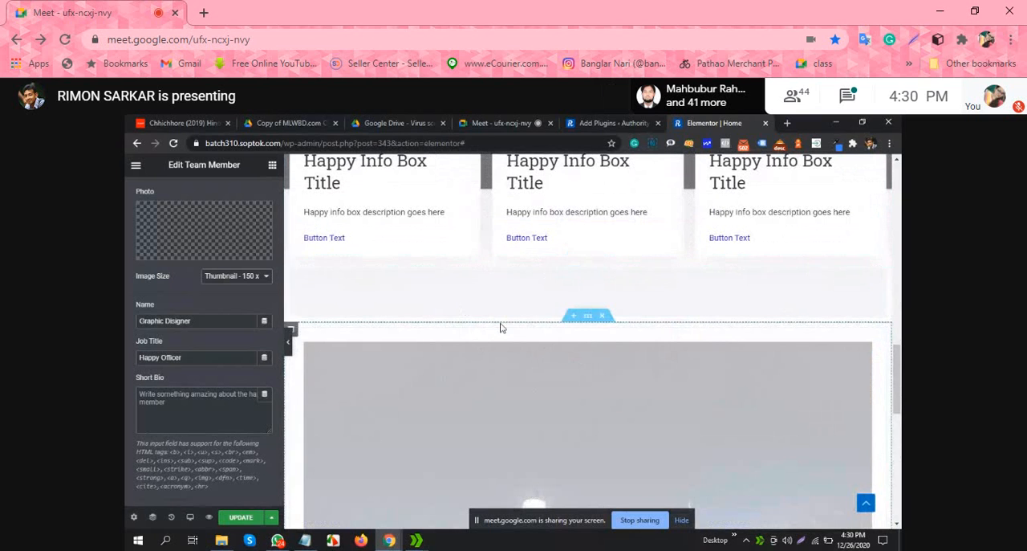
pyautogui.scroll(-10, 498, 380)
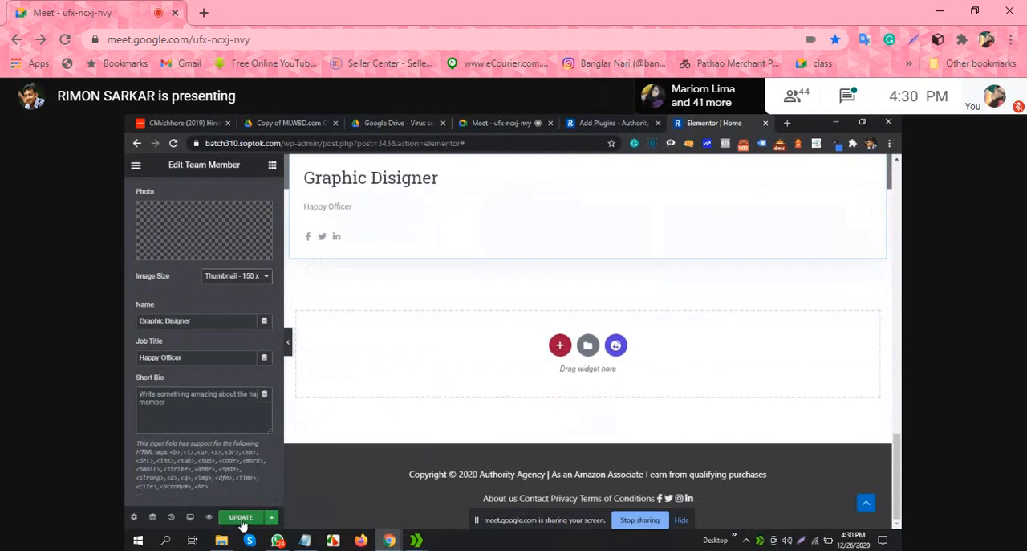
pyautogui.scroll(3, 594, 365)
pyautogui.scroll(-2, 495, 380)
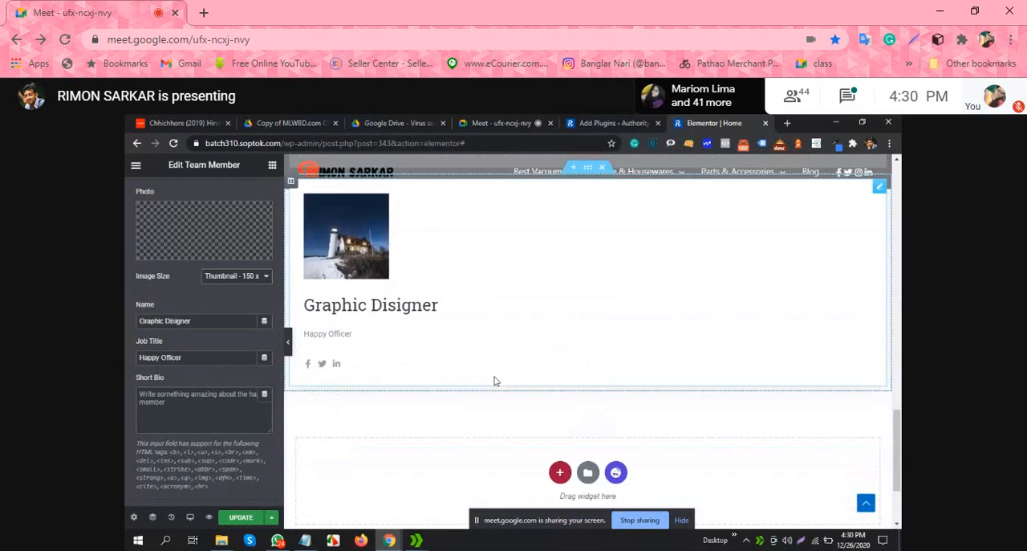
pyautogui.scroll(1, 369, 388)
pyautogui.scroll(2, 345, 386)
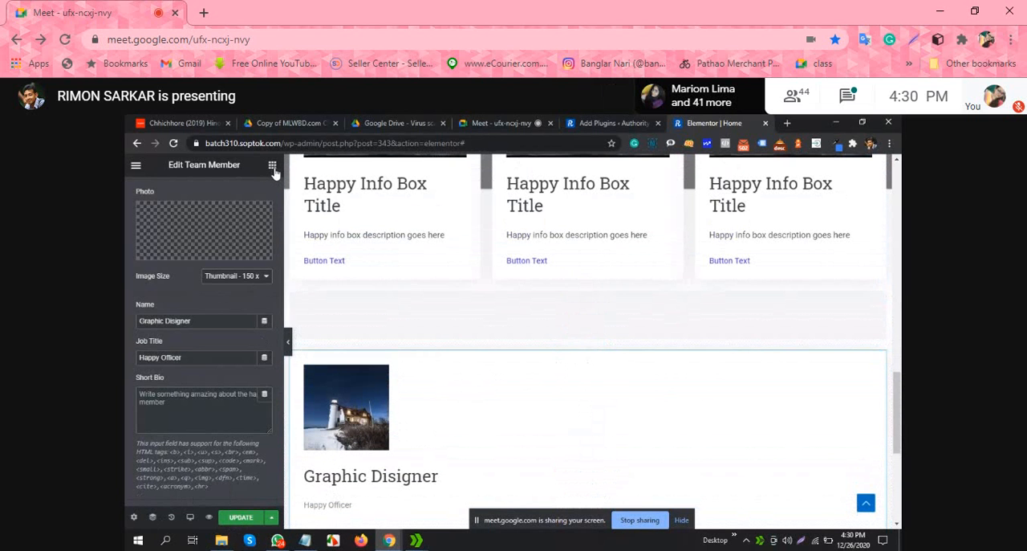
# Step: Place the Justified Grid widget in the section below the info boxes
pyautogui.click(272, 165)
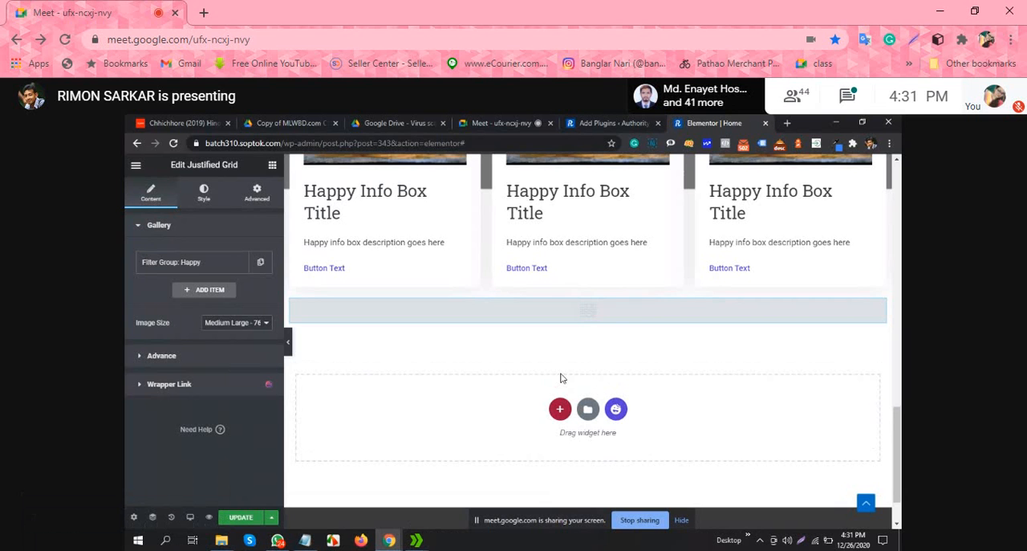
pyautogui.scroll(-1, 593, 332)
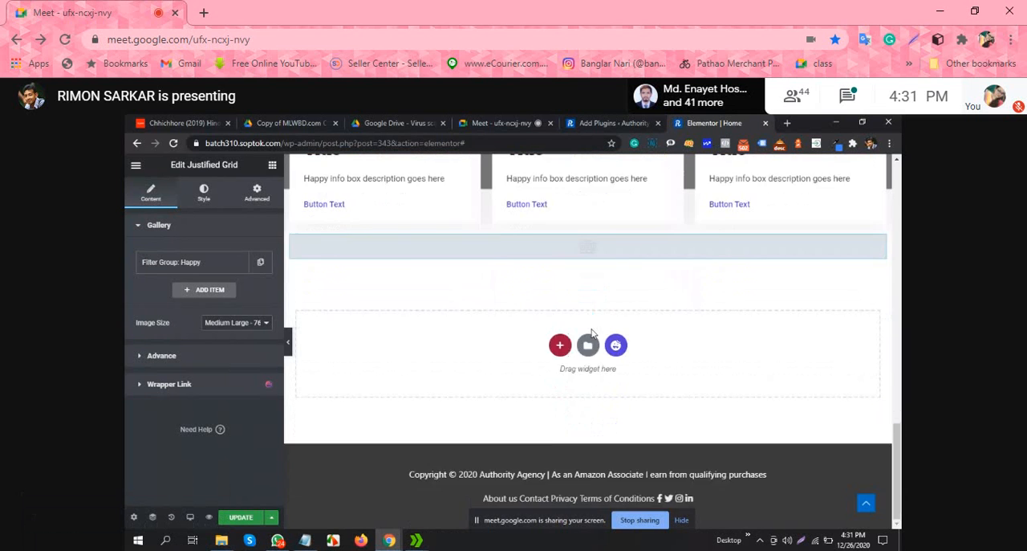
pyautogui.scroll(2, 521, 345)
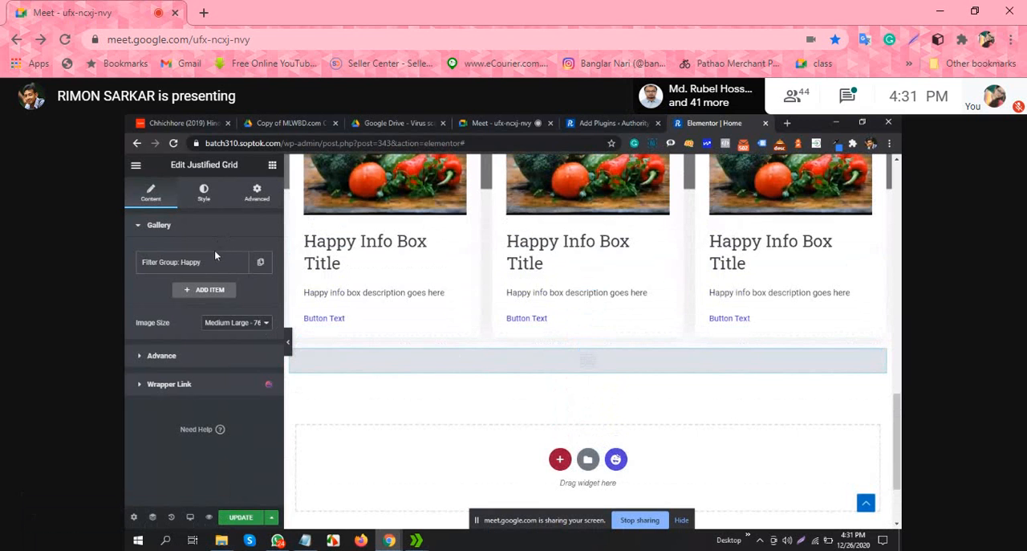
# Step: Review the Happy filter group's settings and add a second filter group to the Justified Grid gallery
pyautogui.click(192, 263)
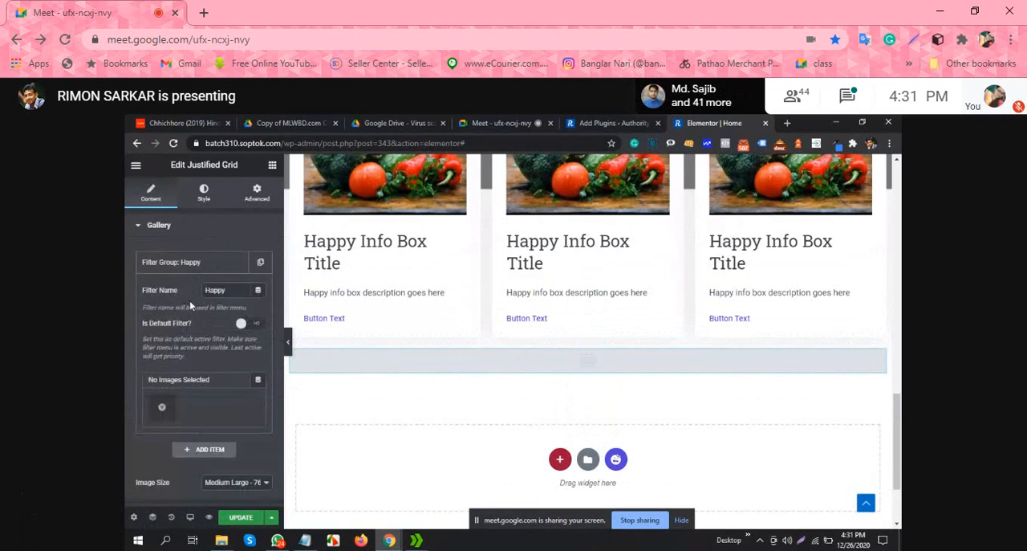
pyautogui.click(197, 268)
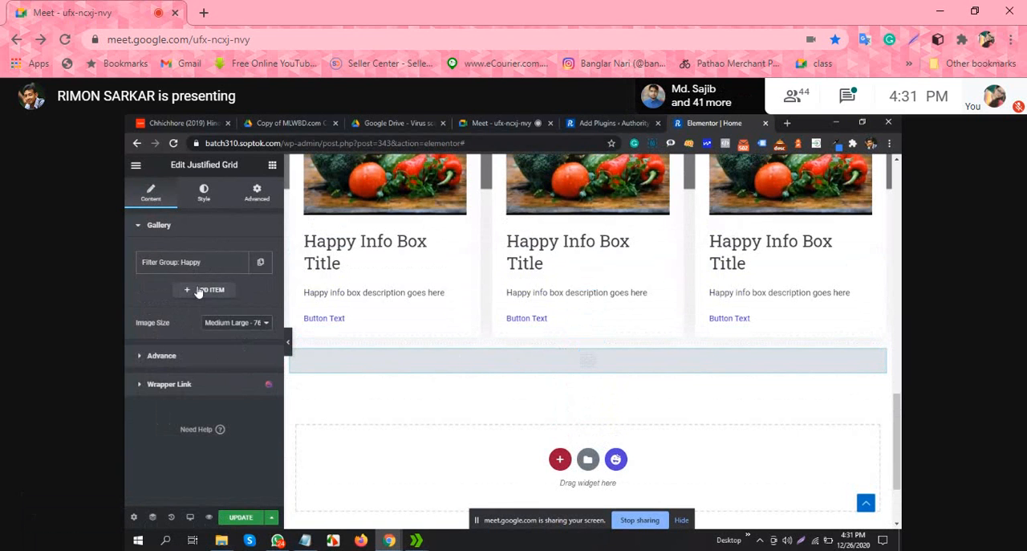
pyautogui.click(205, 290)
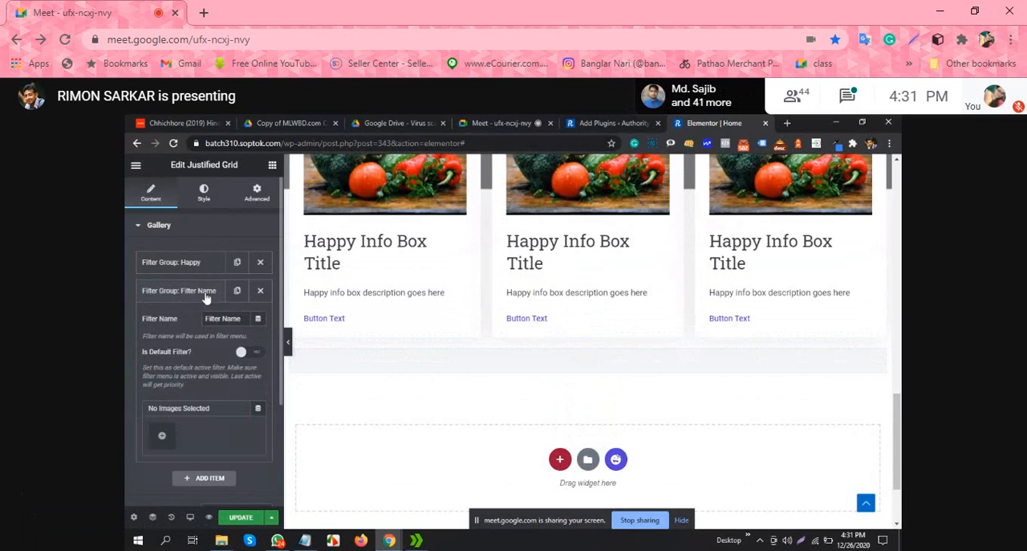
pyautogui.click(184, 293)
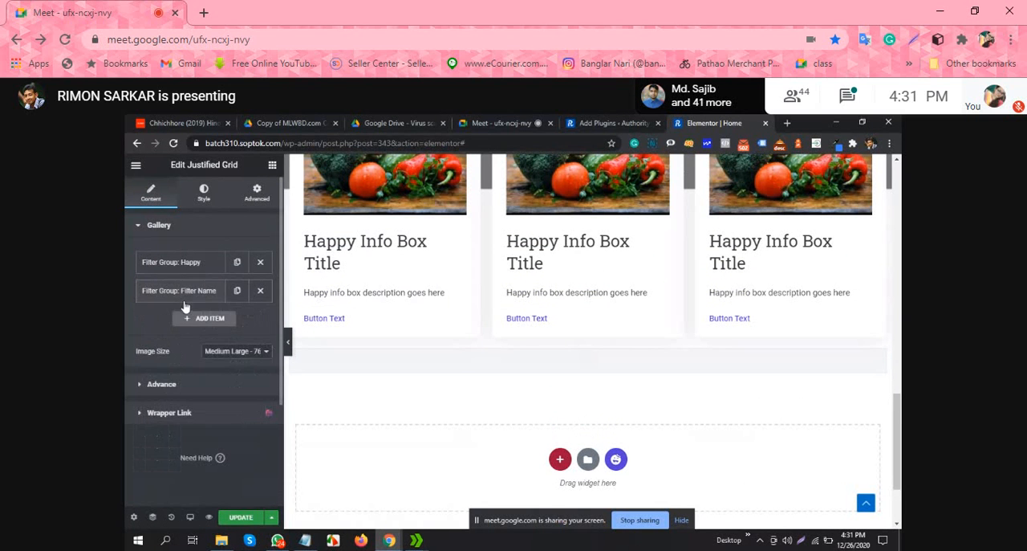
# Step: Delete the Justified Grid section below the info boxes and open the structure choices for a new section
pyautogui.click(189, 264)
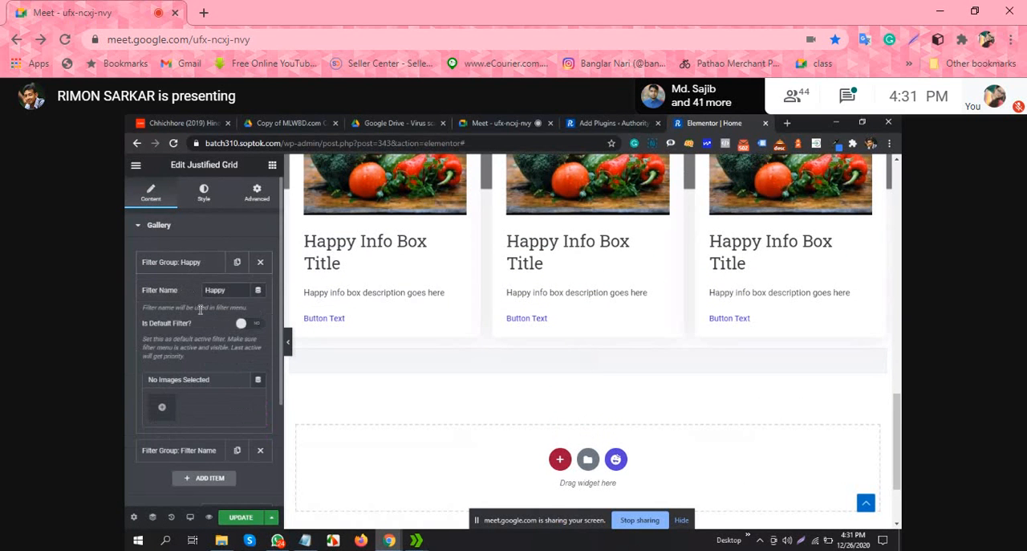
pyautogui.press('Delete')
pyautogui.click(559, 424)
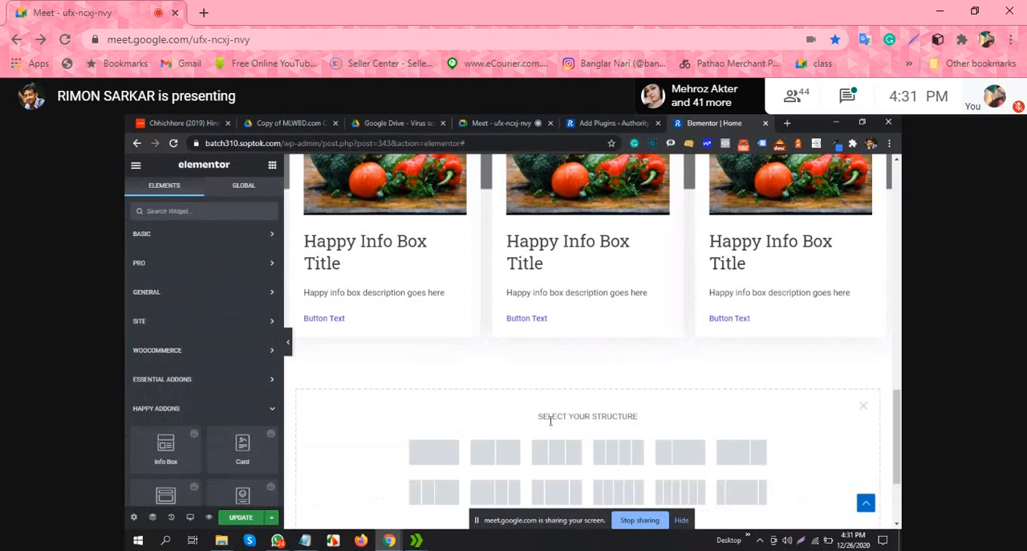
pyautogui.scroll(-2, 203, 309)
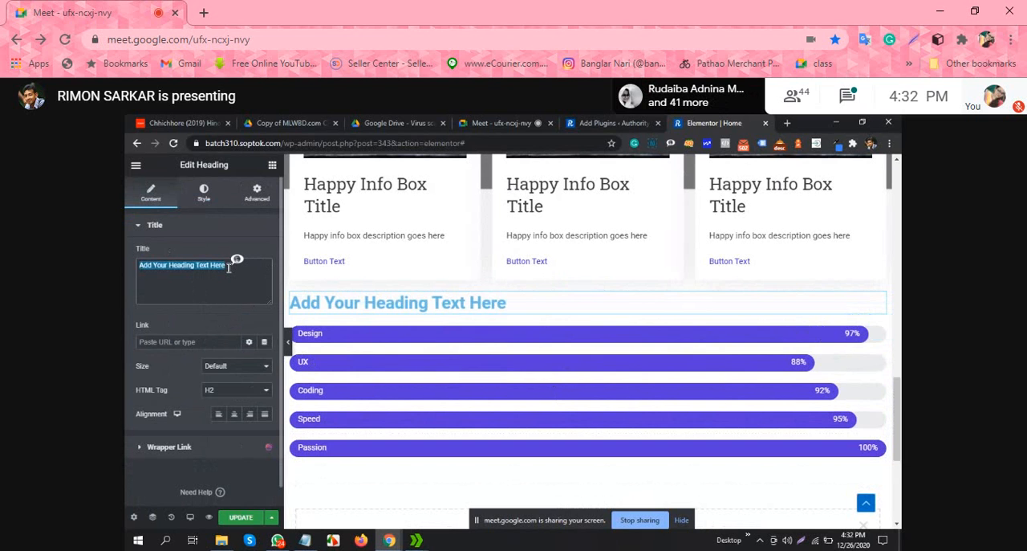
# Step: Replace the placeholder title of the heading above the skill bars with "Our"
pyautogui.write('0')
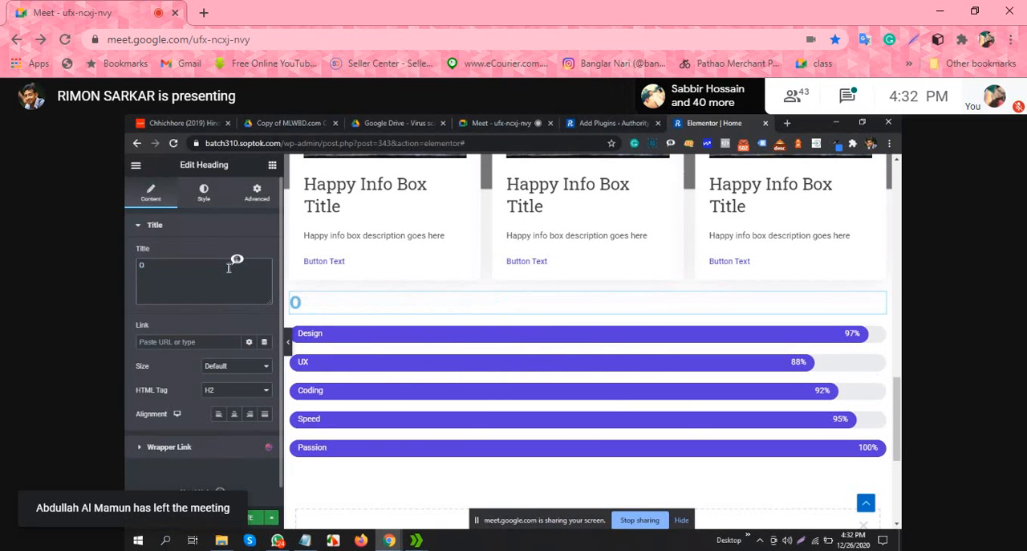
pyautogui.write('ur')
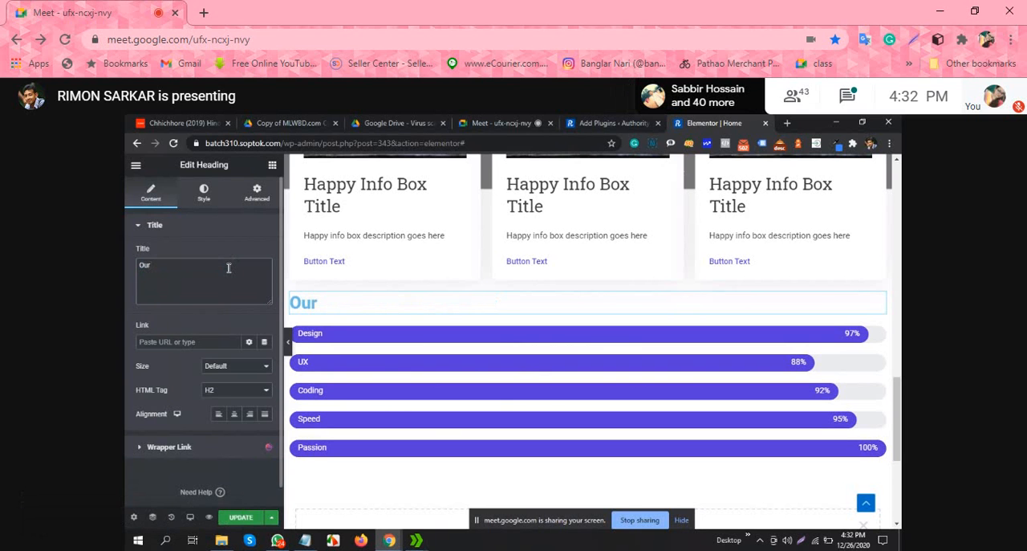
# Step: Switch to the Google Meet call, handle the waiting join requests, and return to the Elementor home page editor
pyautogui.click(503, 122)
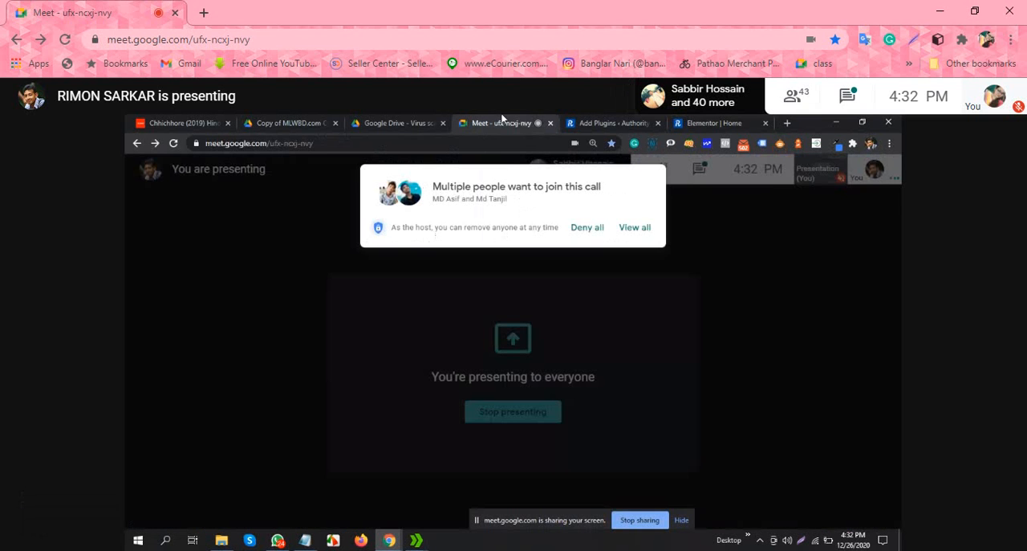
pyautogui.click(634, 227)
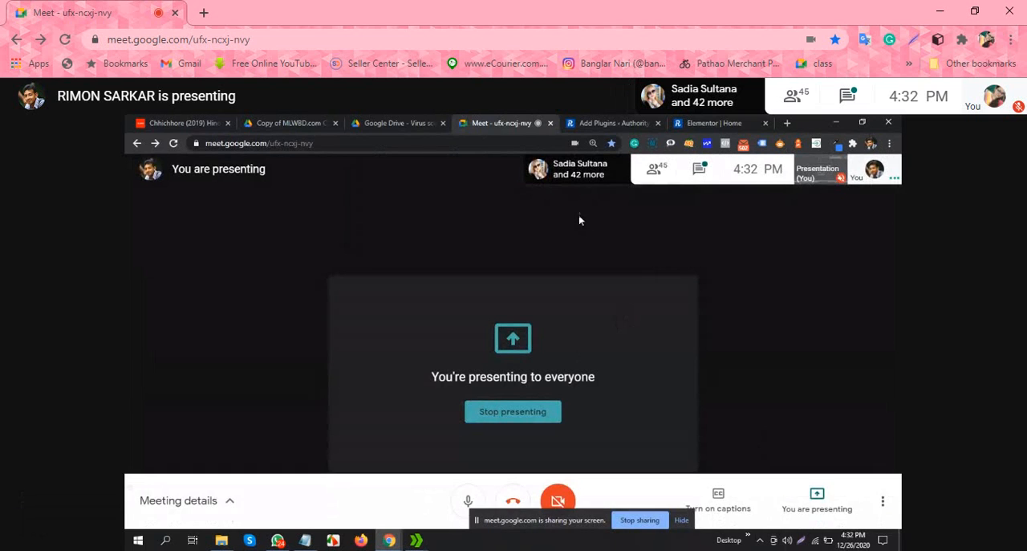
pyautogui.click(716, 123)
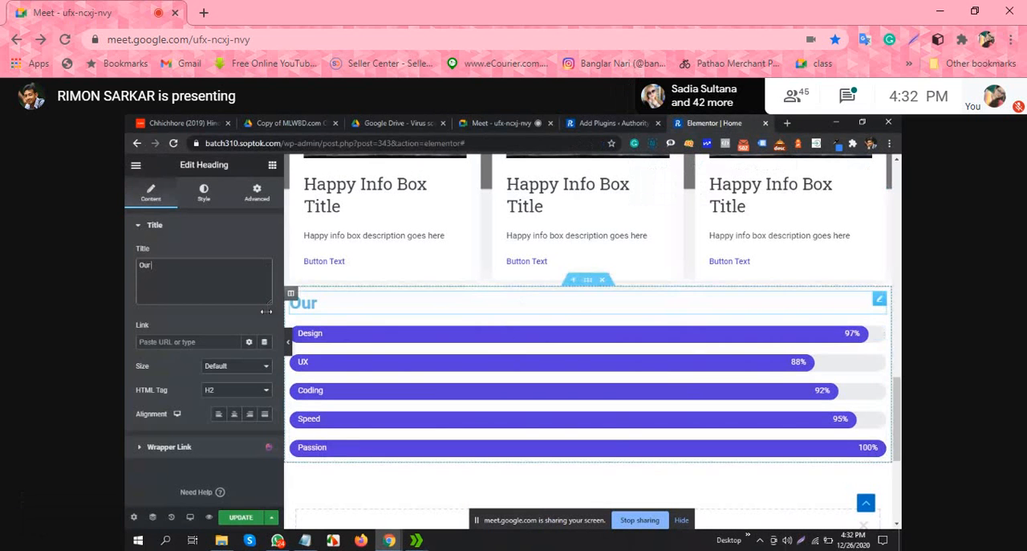
# Step: Delete the heading widget above the skill bars
pyautogui.doubleClick(183, 267)
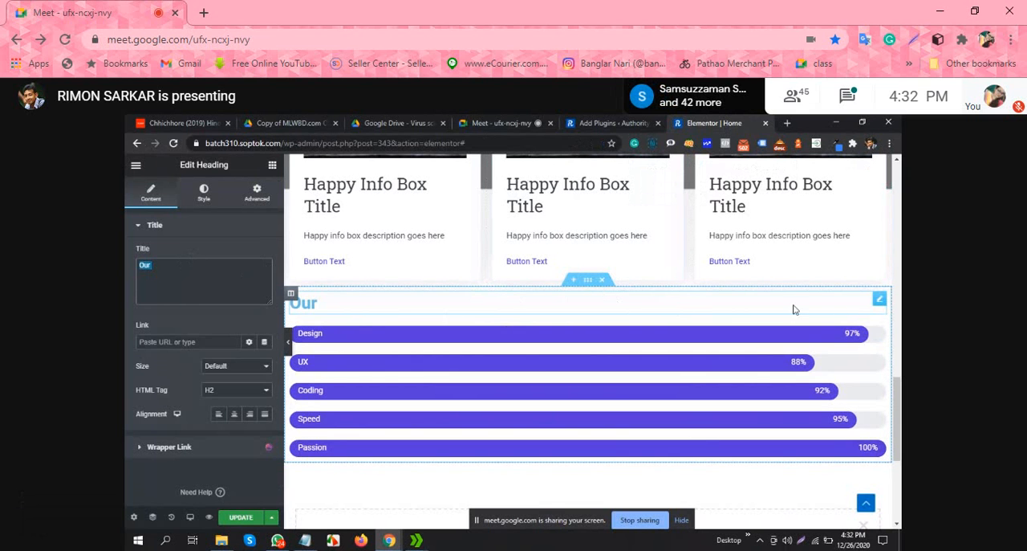
pyautogui.rightClick(843, 462)
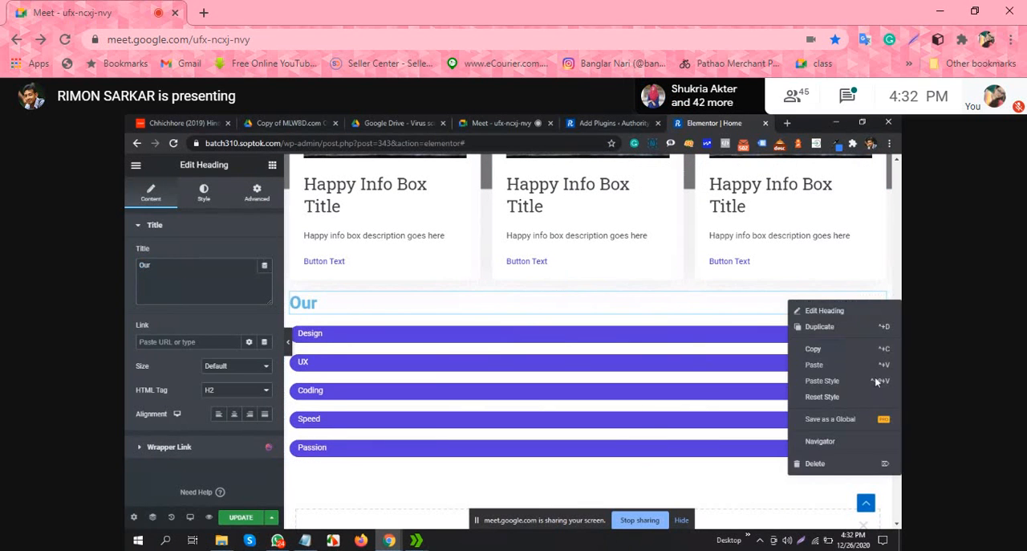
pyautogui.click(827, 464)
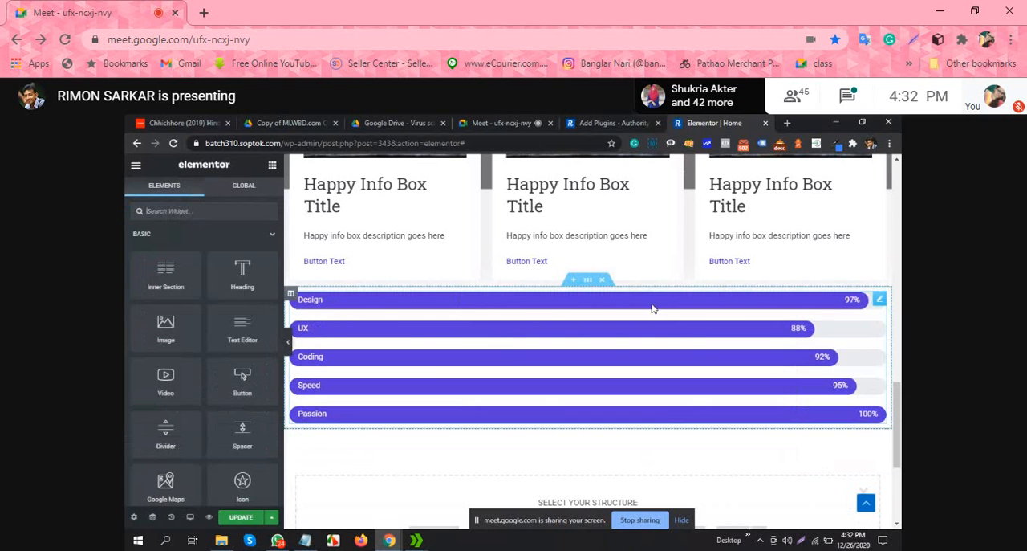
# Step: Set the level of the Speed skill in the Skill Bars widget to 85
pyautogui.click(880, 300)
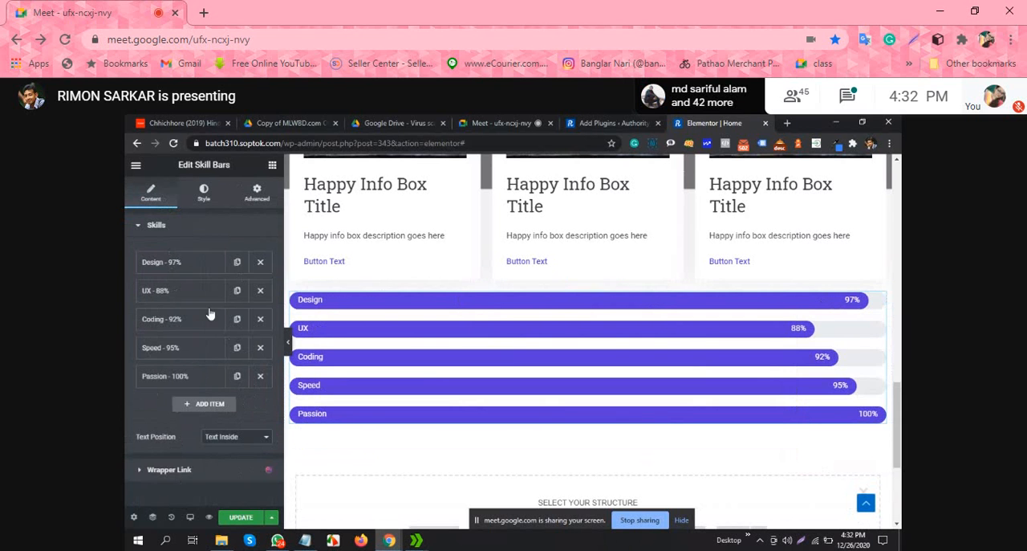
pyautogui.click(167, 264)
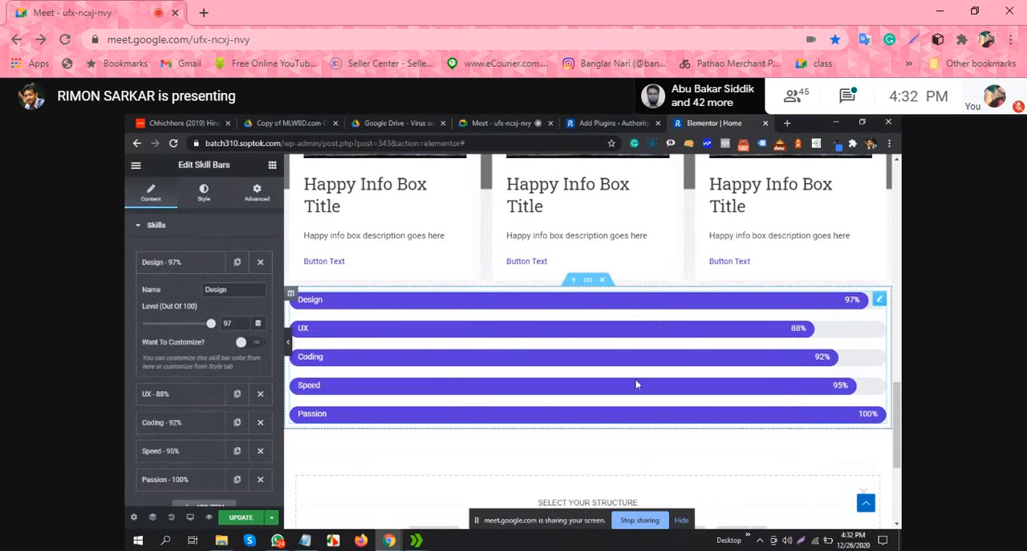
pyautogui.scroll(-1, 167, 318)
pyautogui.click(149, 394)
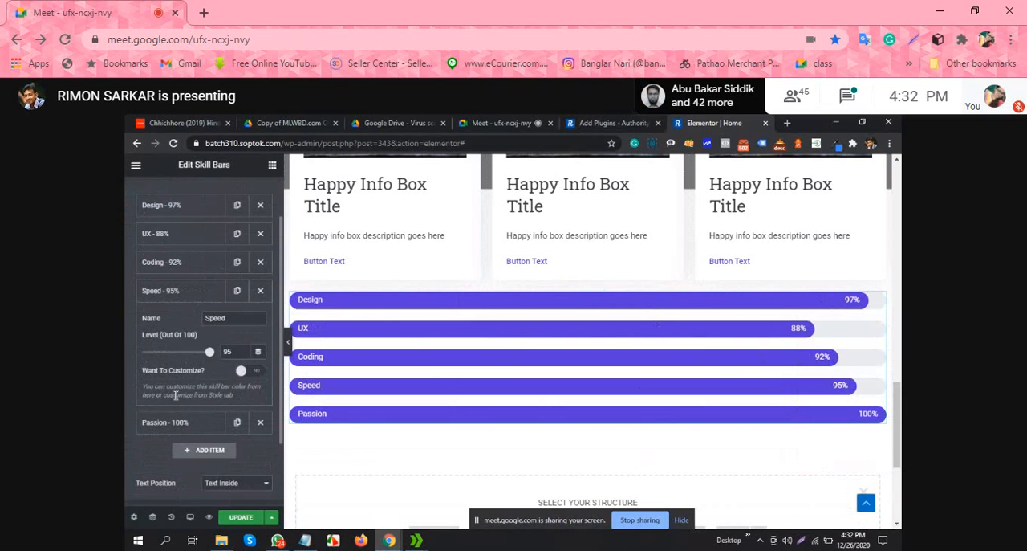
pyautogui.moveTo(210, 355); pyautogui.dragTo(205, 357)
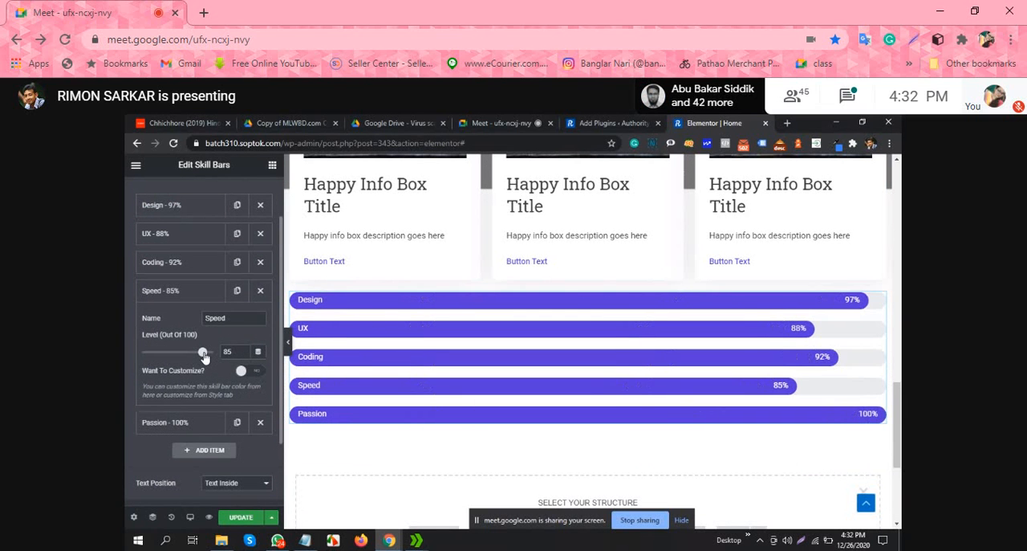
pyautogui.click(207, 290)
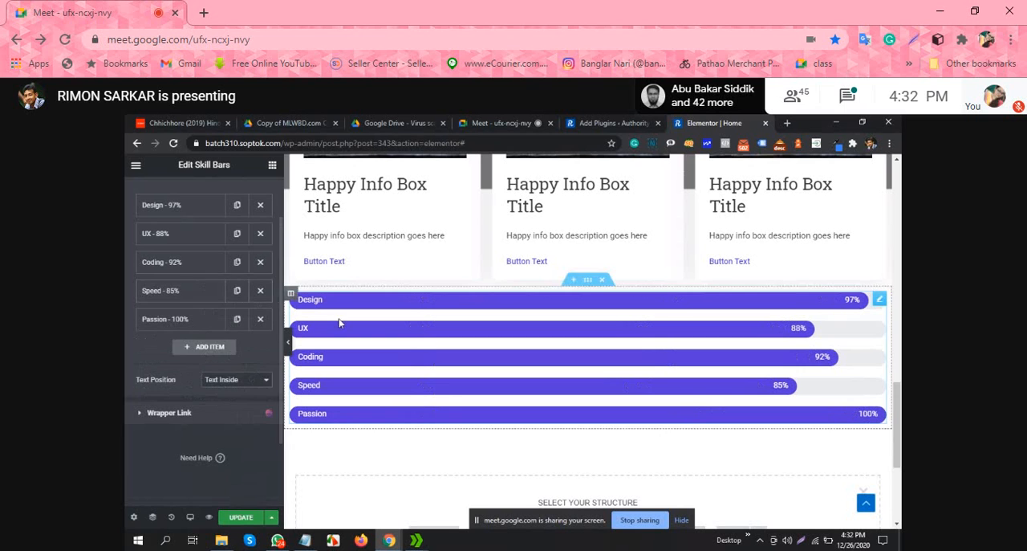
# Step: Rename the UX skill in the Skill Bars widget to "Digital Marketing"
pyautogui.scroll(1, 179, 277)
pyautogui.click(163, 295)
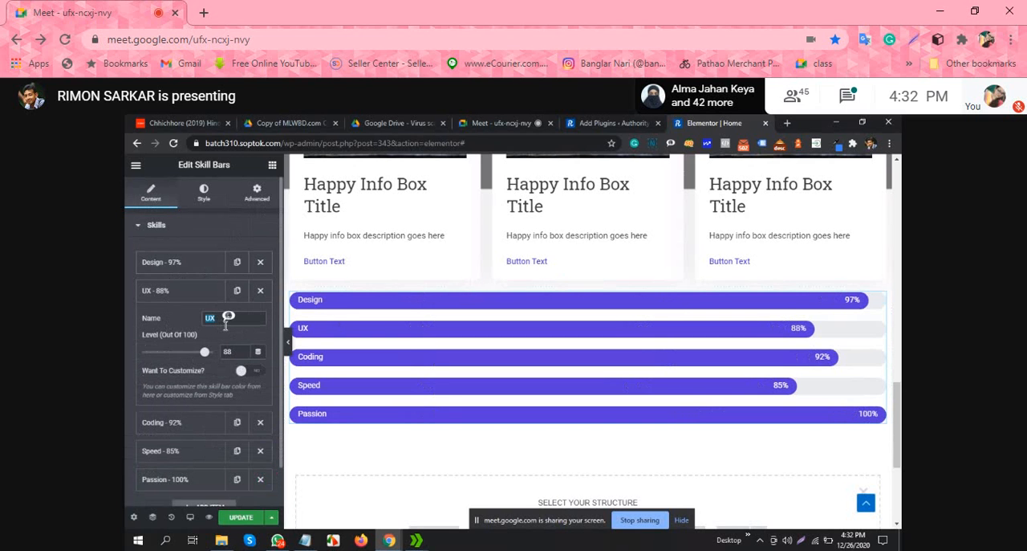
pyautogui.write('Digi')
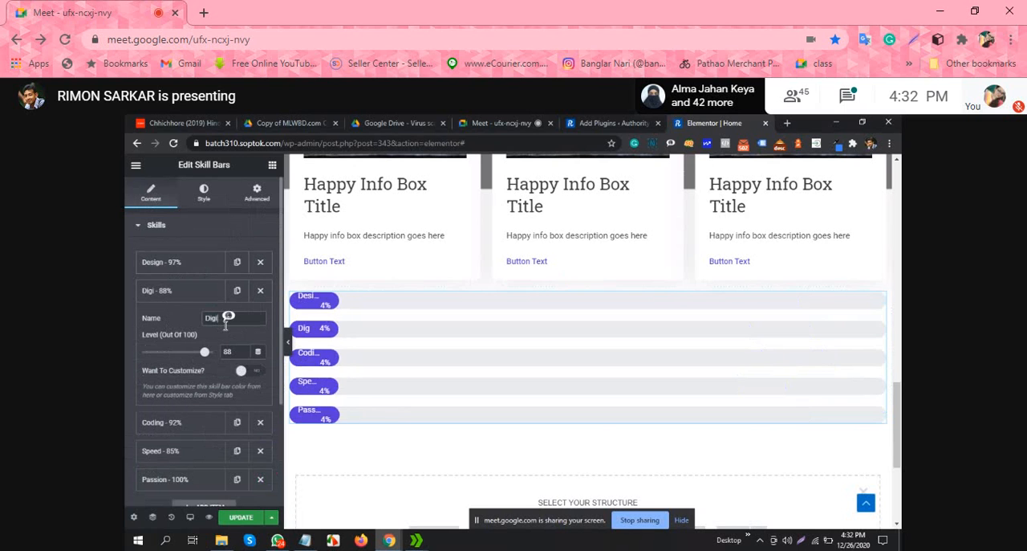
pyautogui.write('tal Mar')
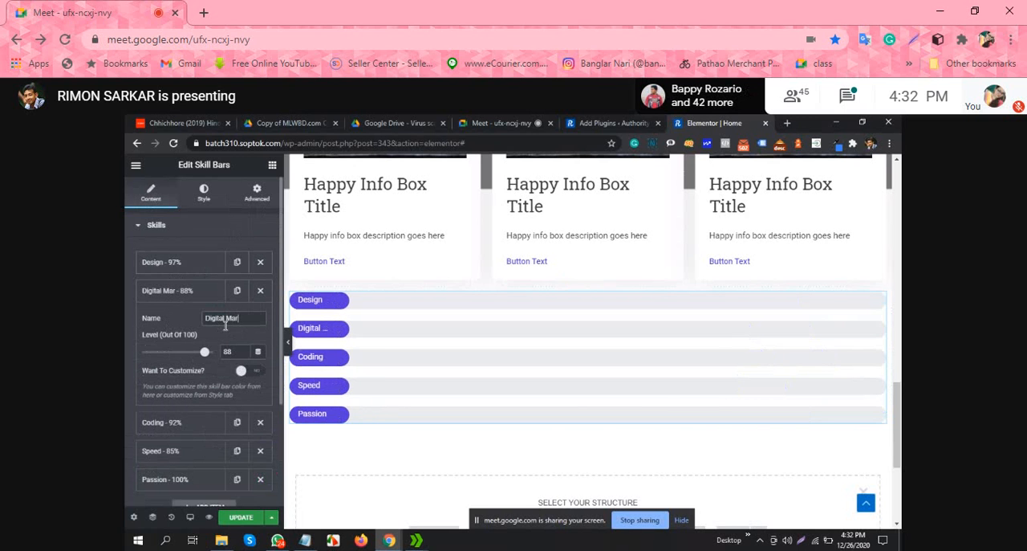
pyautogui.write('keting')
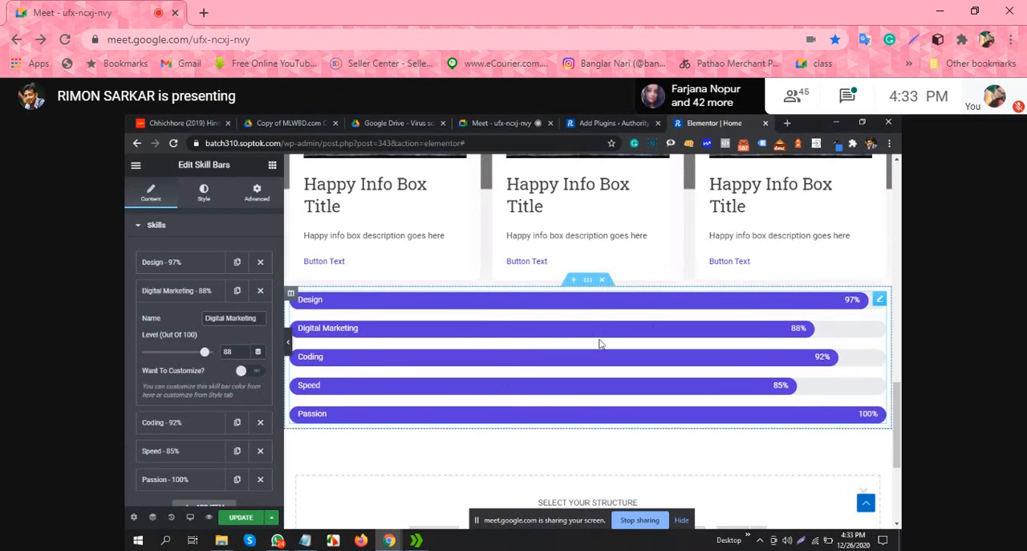
# Step: Add a single-column section below the skill bars
pyautogui.scroll(-1, 598, 341)
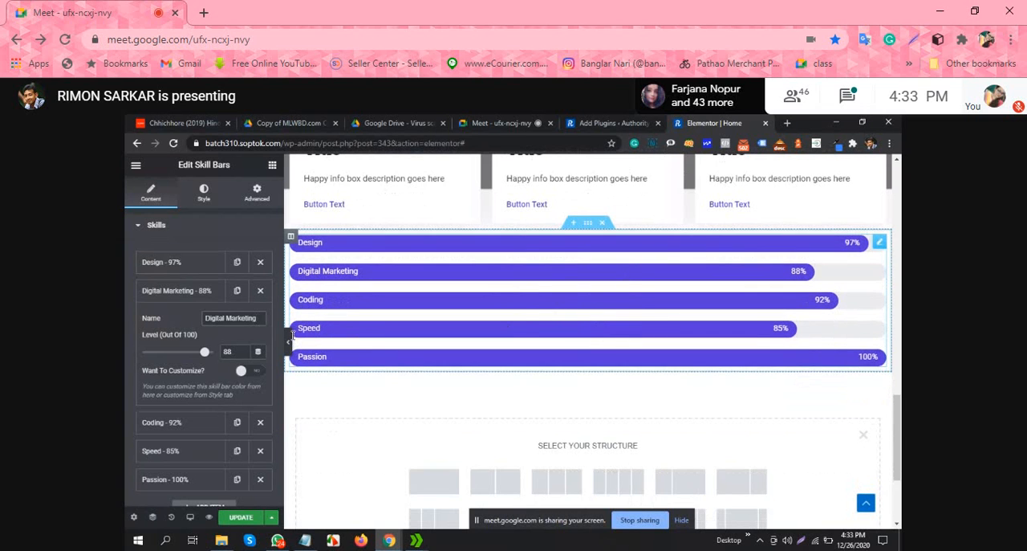
pyautogui.scroll(2, 314, 273)
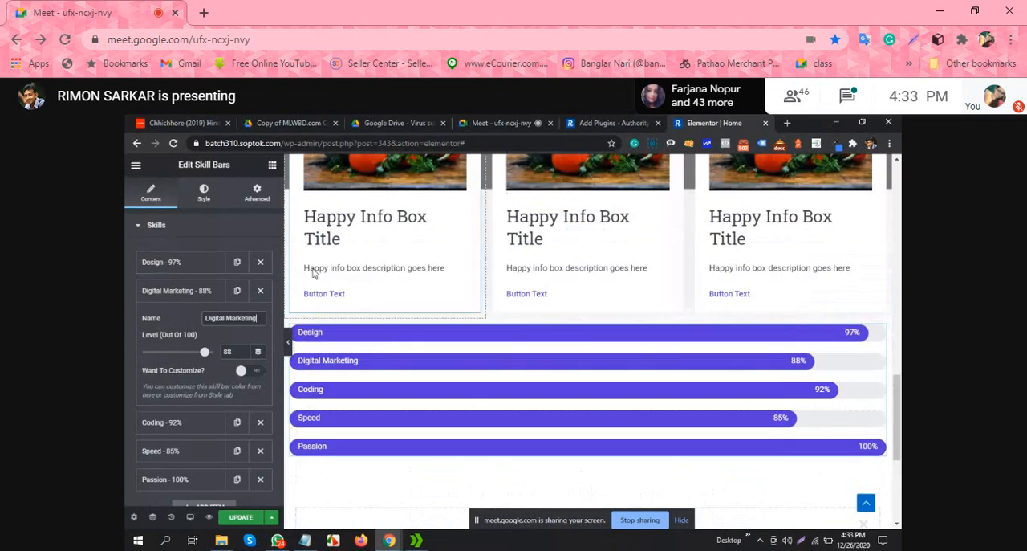
pyautogui.scroll(-2, 438, 277)
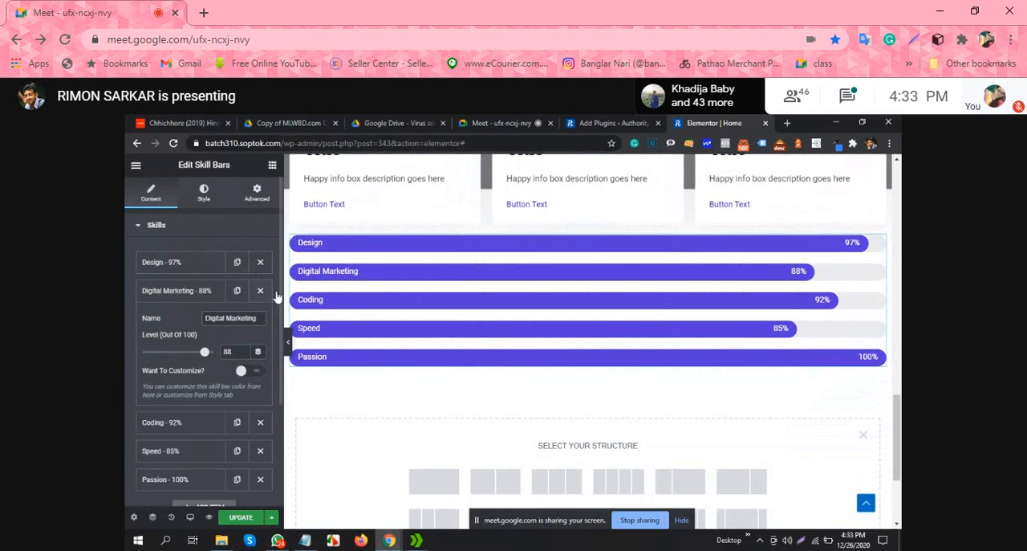
pyautogui.scroll(-3, 481, 336)
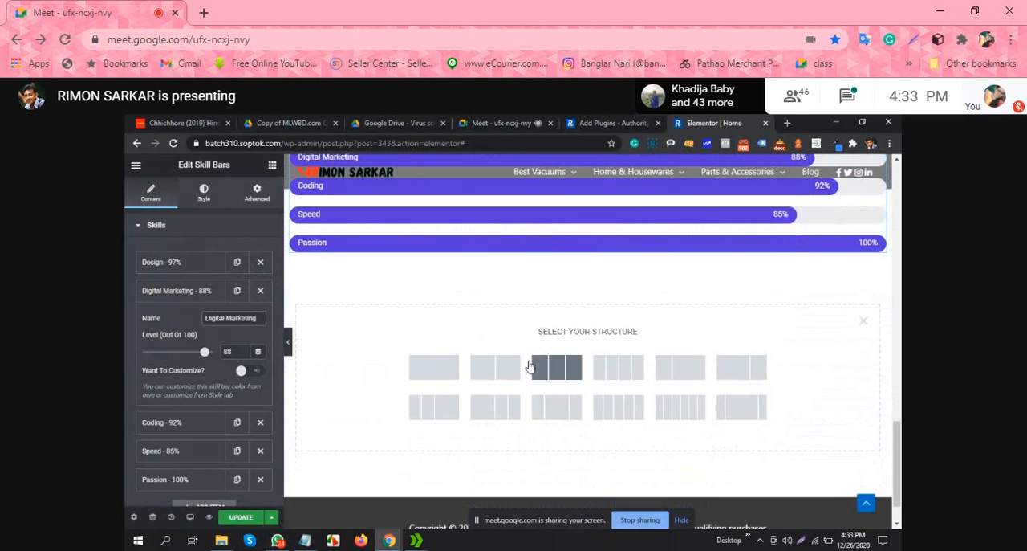
pyautogui.click(437, 373)
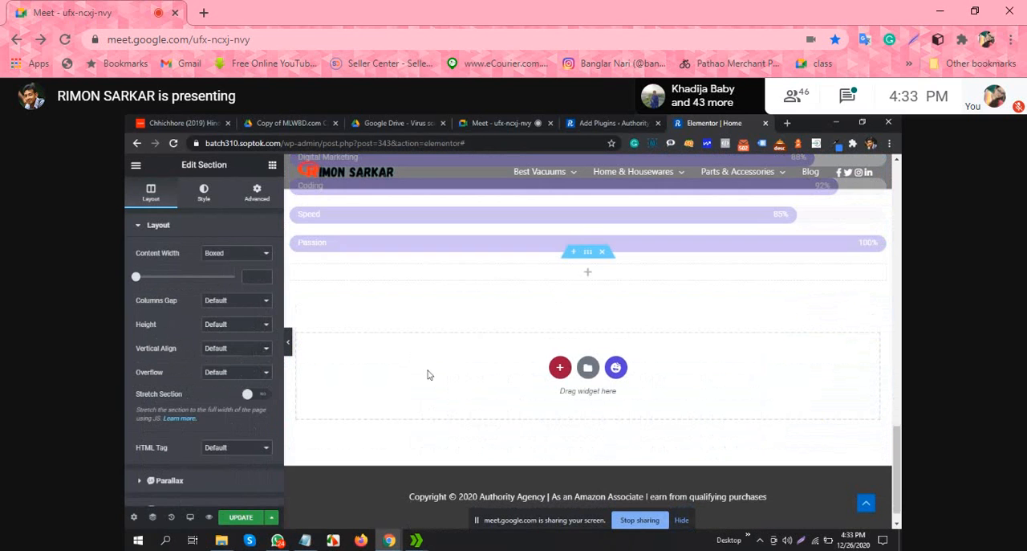
# Step: Browse the Happy Addons widgets for one to place in the empty section below the skill bars
pyautogui.click(270, 165)
pyautogui.scroll(-10, 240, 361)
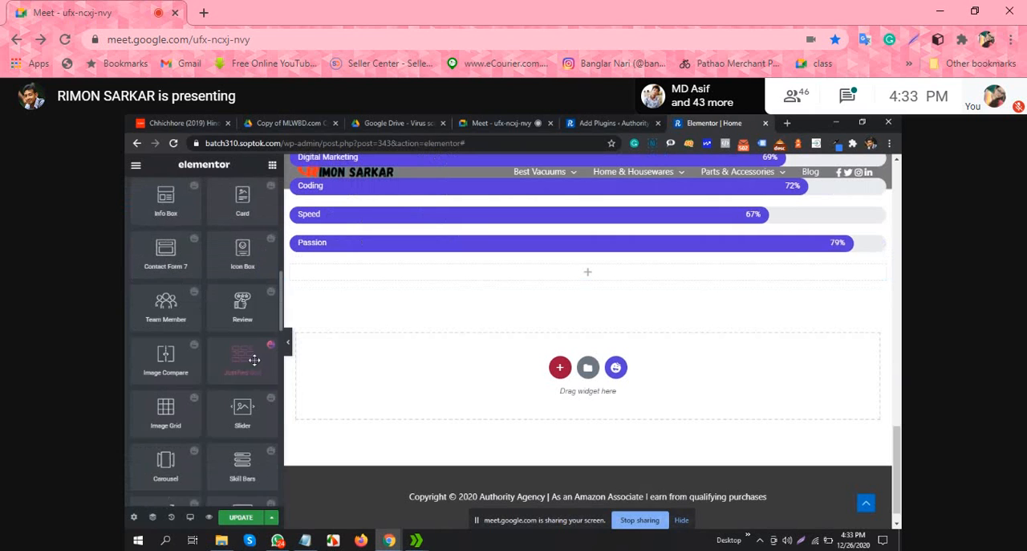
pyautogui.scroll(-2, 211, 360)
pyautogui.scroll(-2, 209, 358)
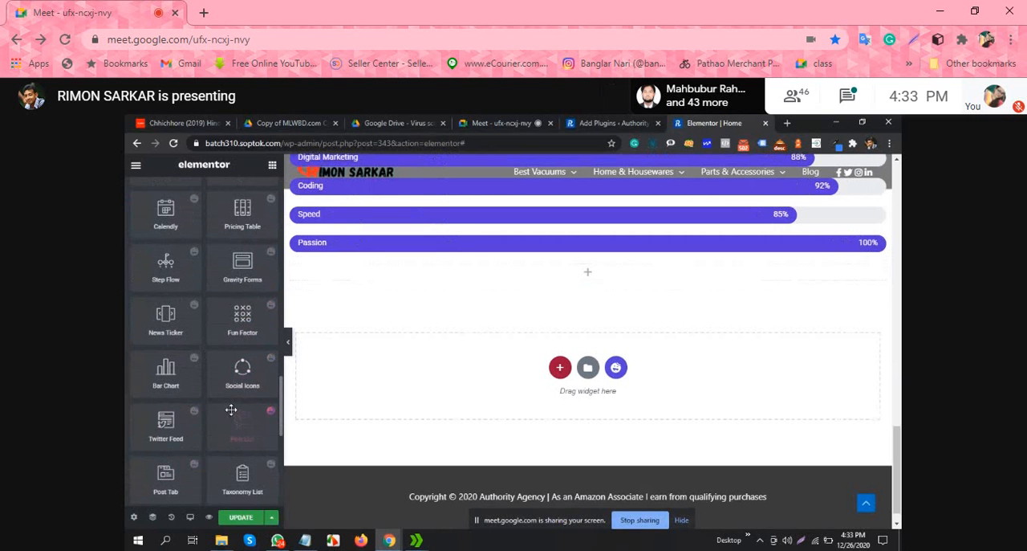
pyautogui.scroll(-1, 231, 410)
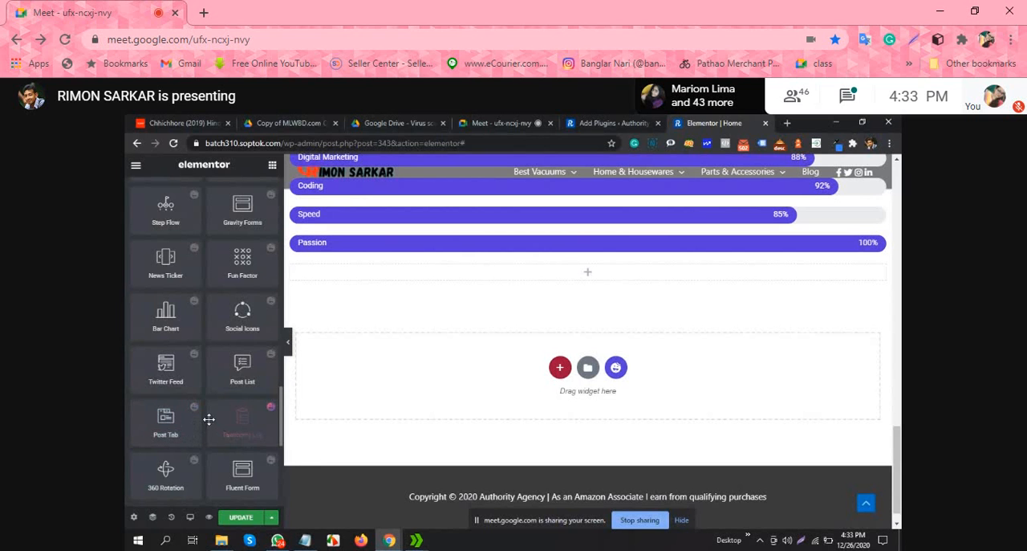
pyautogui.scroll(1, 203, 411)
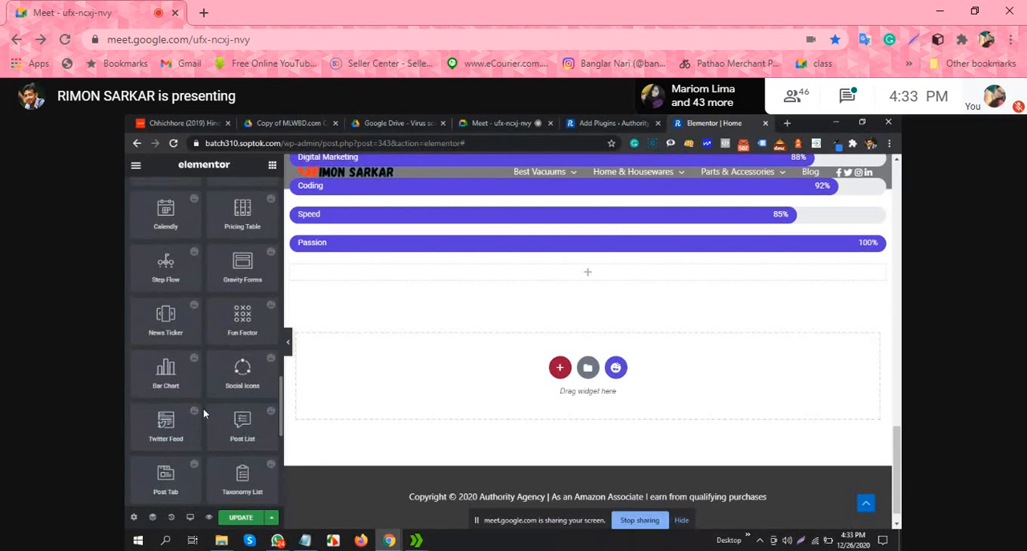
pyautogui.scroll(1, 206, 414)
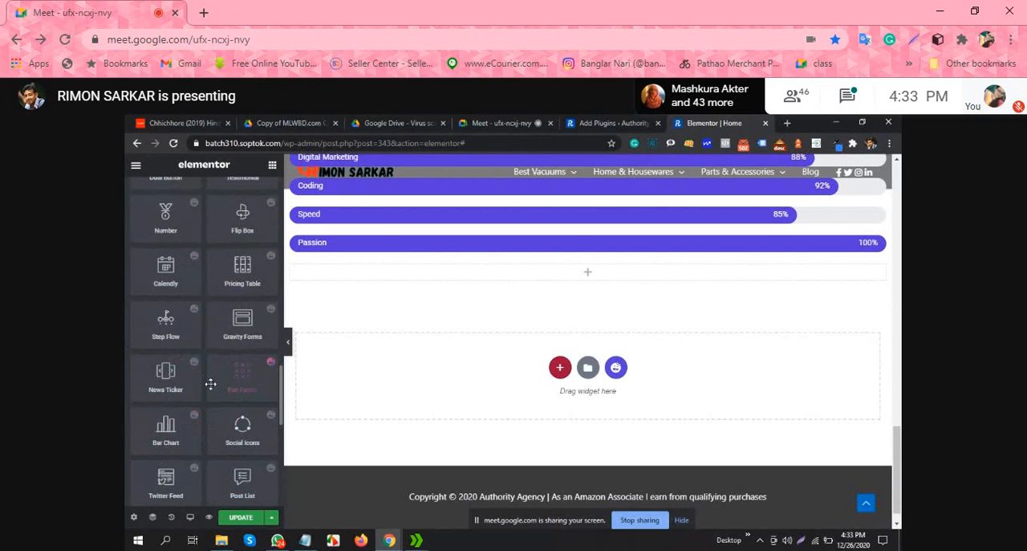
pyautogui.scroll(1, 248, 337)
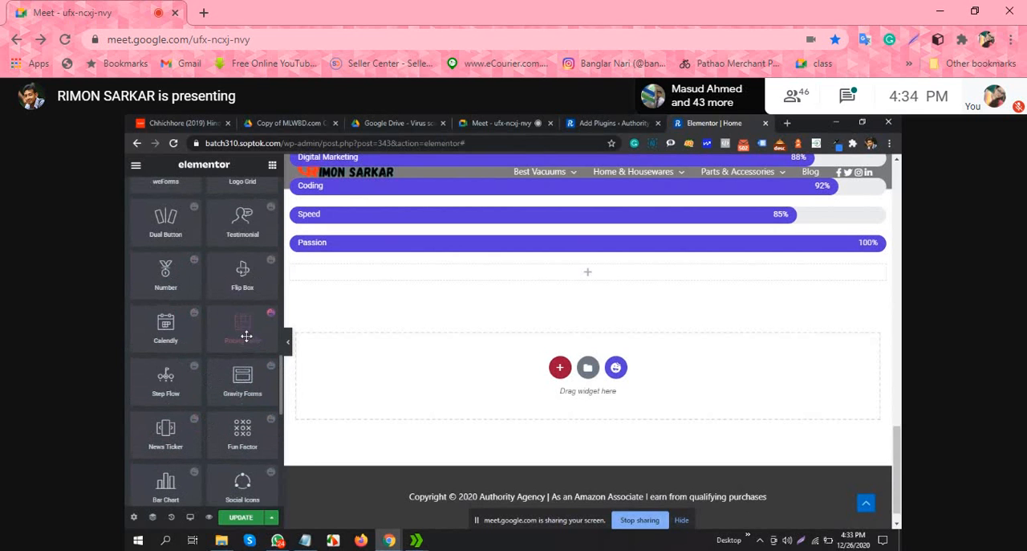
pyautogui.scroll(2, 237, 367)
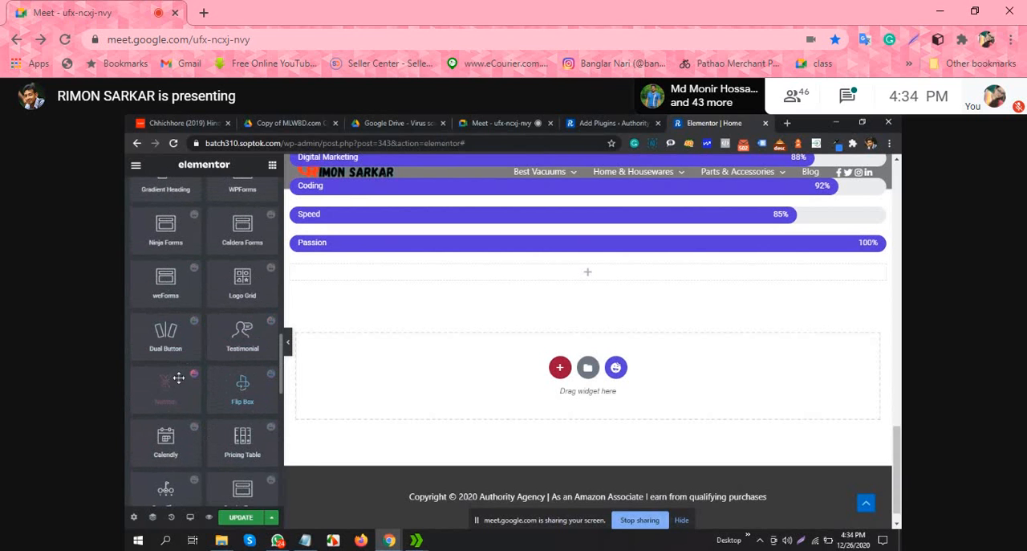
pyautogui.scroll(1, 240, 354)
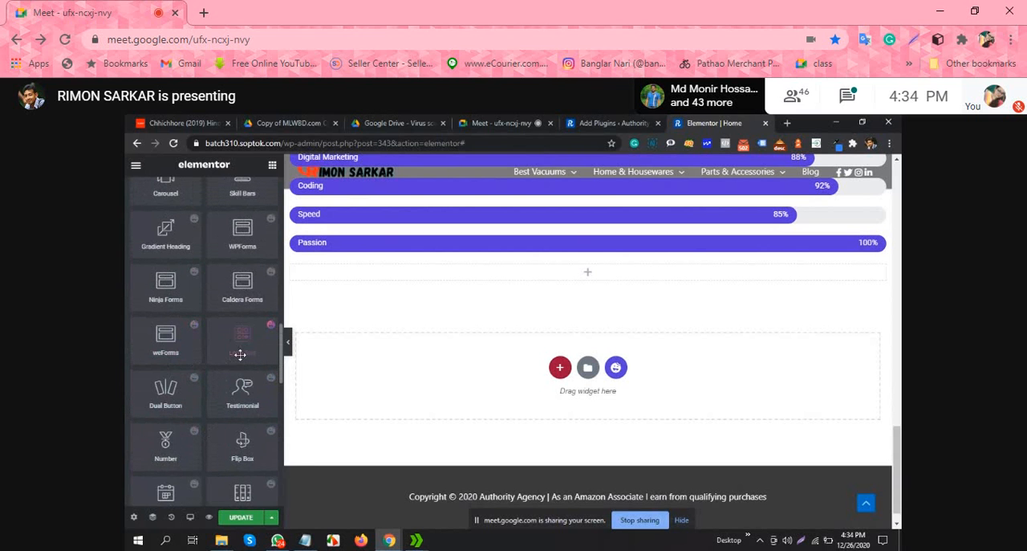
pyautogui.scroll(2, 242, 354)
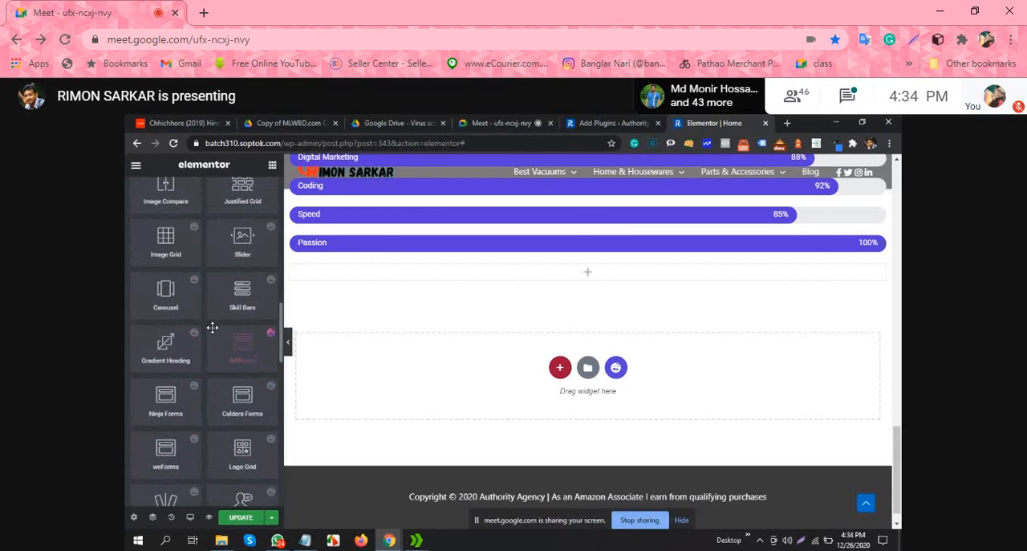
pyautogui.scroll(2, 212, 327)
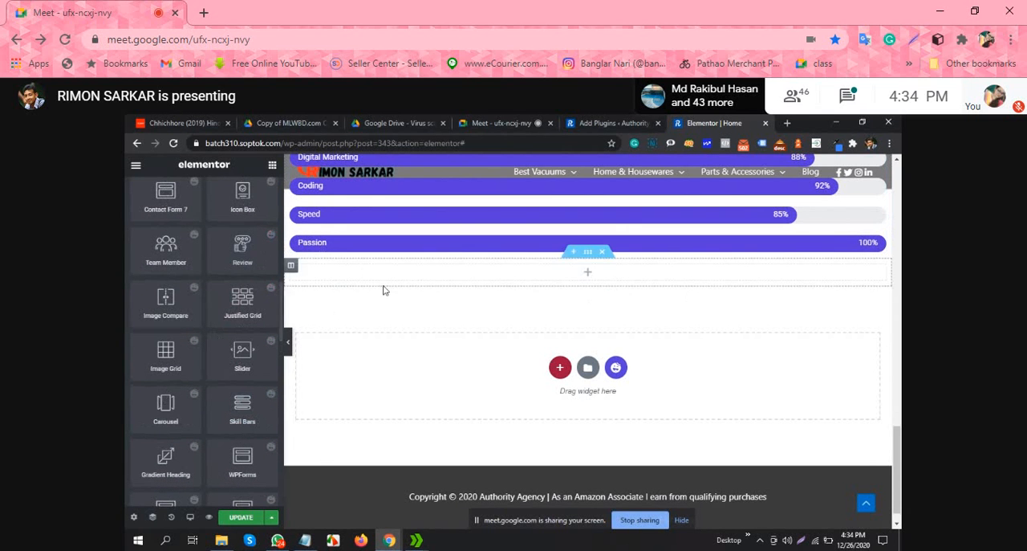
# Step: Try a Happy Addons Review widget in the first column under the info boxes, and delete it
pyautogui.scroll(4, 484, 286)
pyautogui.scroll(-5, 486, 292)
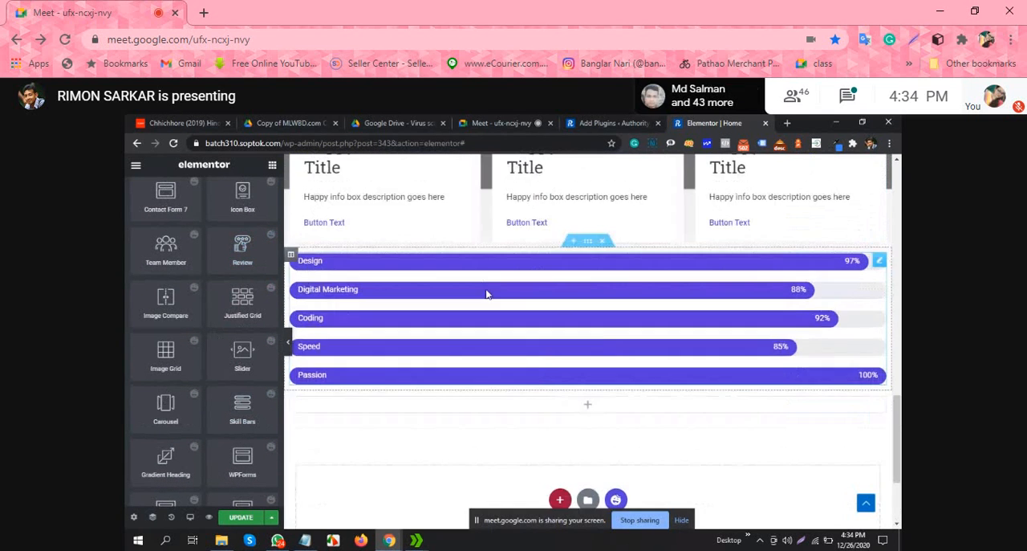
pyautogui.scroll(6, 557, 305)
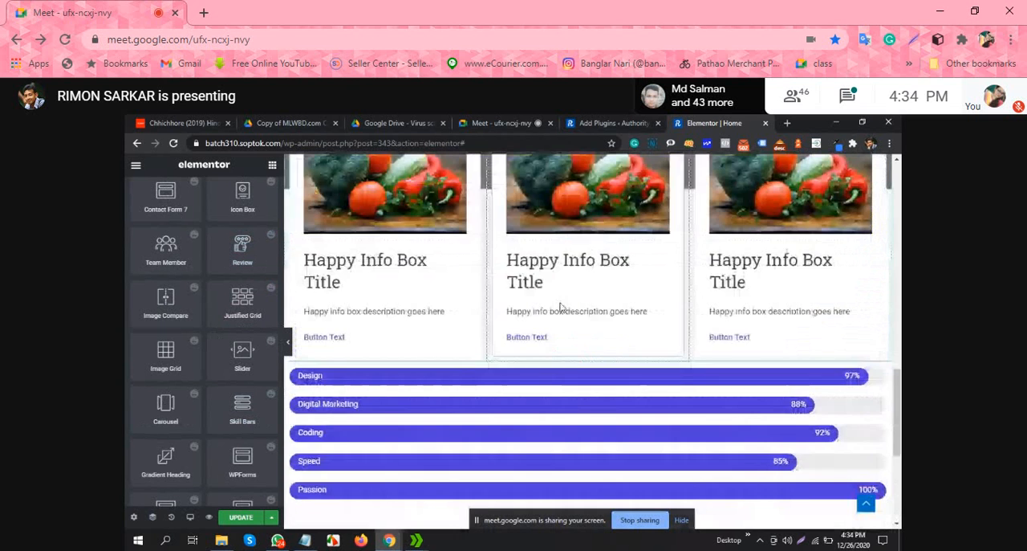
pyautogui.scroll(-3, 550, 305)
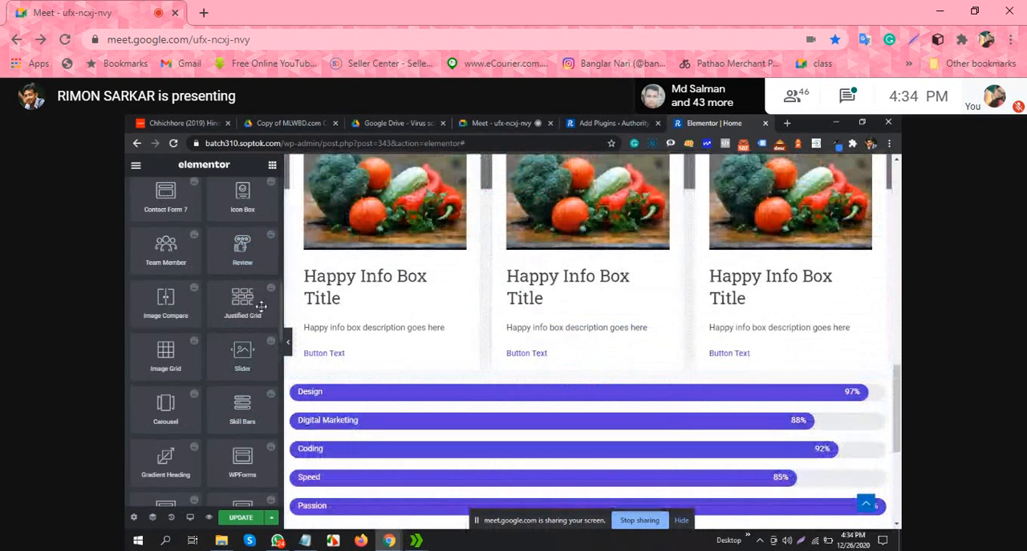
pyautogui.moveTo(242, 244); pyautogui.dragTo(388, 360)
pyautogui.scroll(-2, 458, 388)
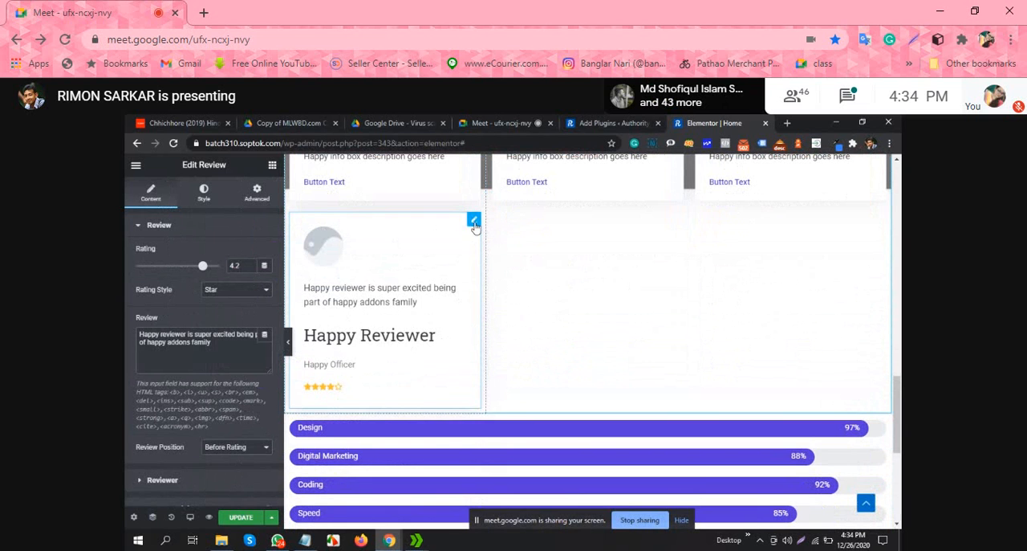
pyautogui.rightClick(473, 222)
pyautogui.click(503, 381)
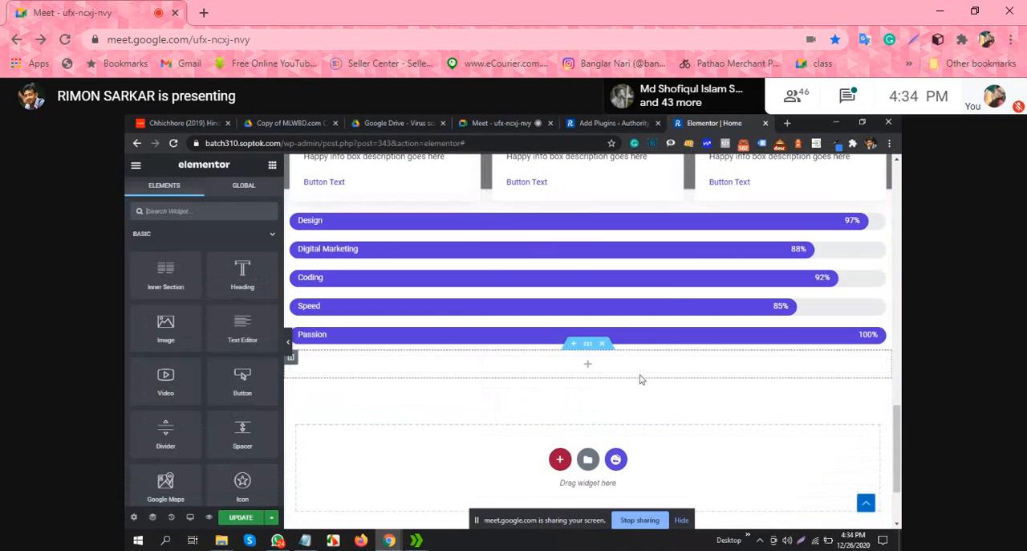
# Step: Try a Happy Addons Testimonial widget in the empty section below the skill bars, and delete it
pyautogui.scroll(-2, 573, 321)
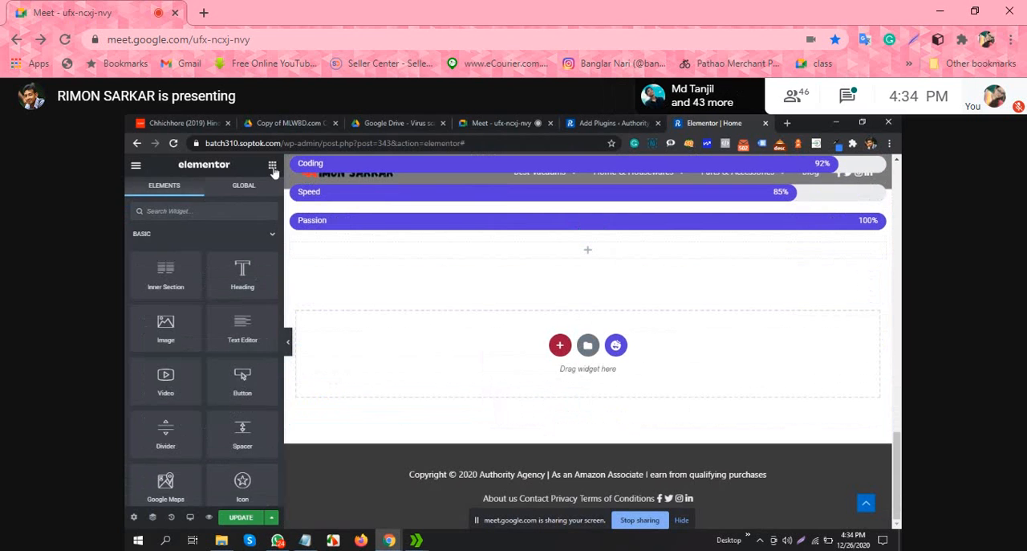
pyautogui.scroll(-15, 239, 286)
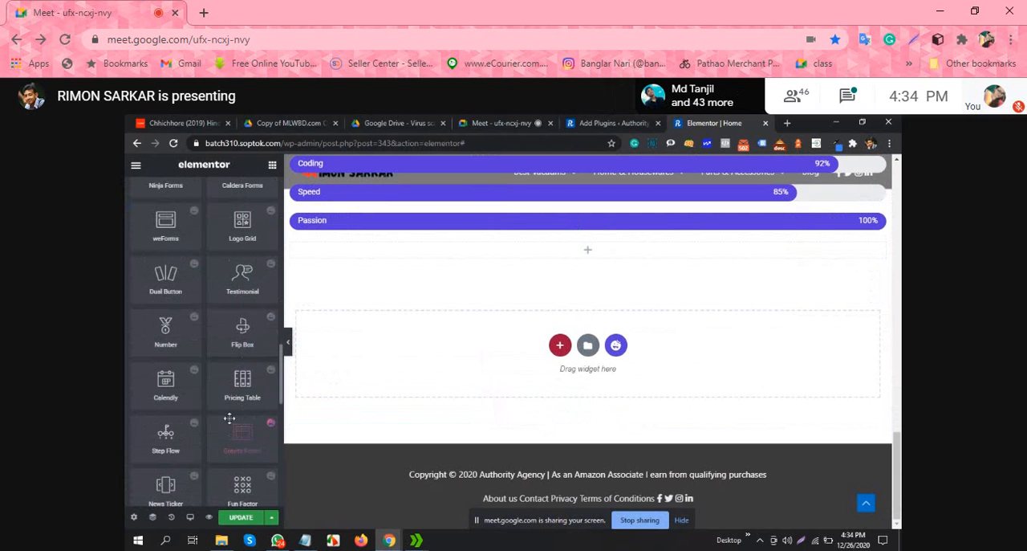
pyautogui.scroll(1, 210, 313)
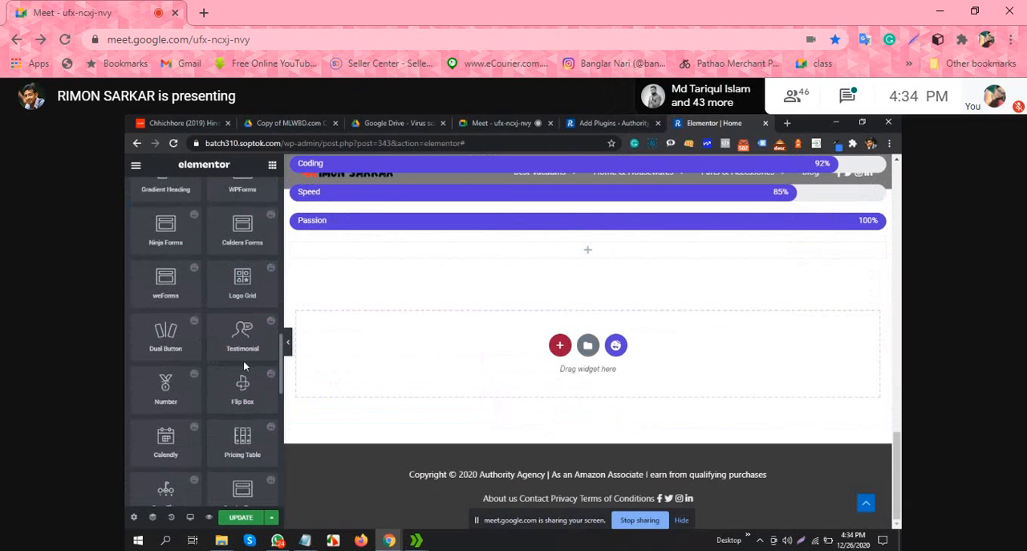
pyautogui.moveTo(244, 337); pyautogui.dragTo(570, 281)
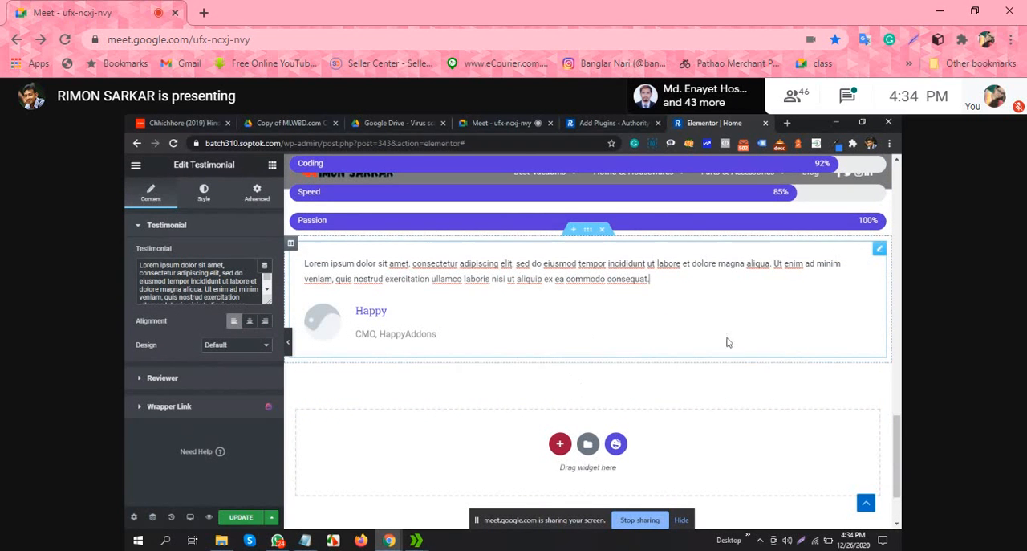
pyautogui.rightClick(877, 254)
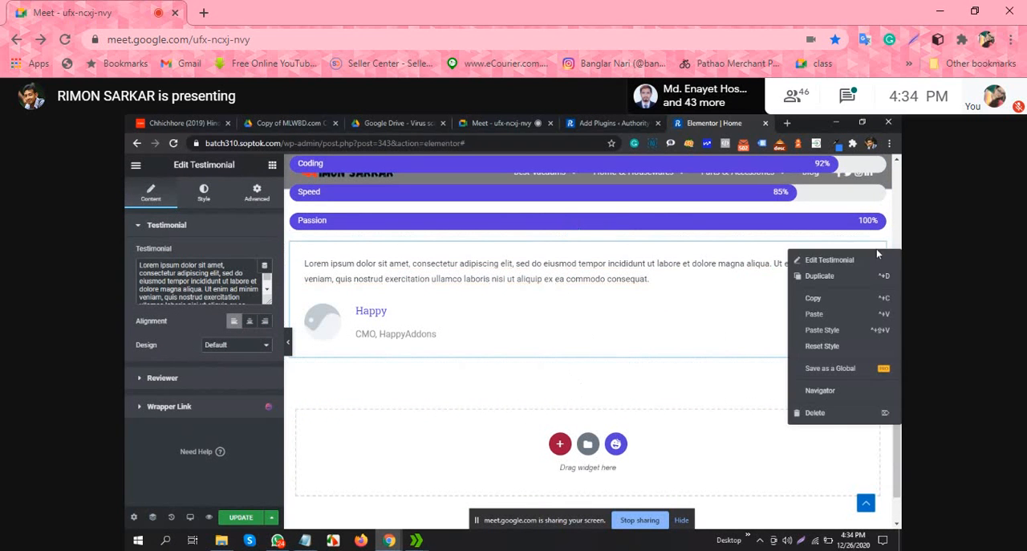
pyautogui.click(815, 413)
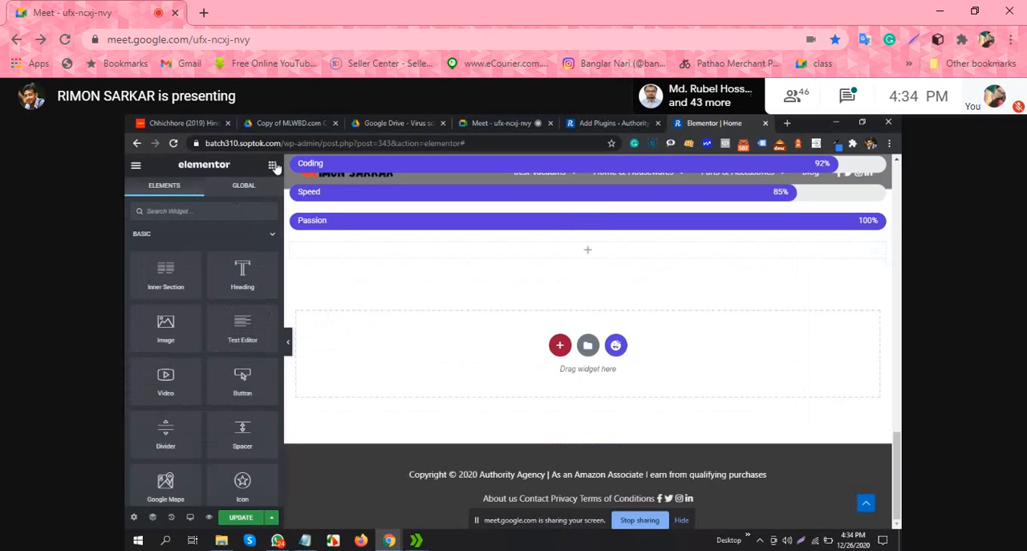
# Step: Place a Happy Addons Review widget in the empty section below the skill bars and open its style settings
pyautogui.scroll(-10, 179, 297)
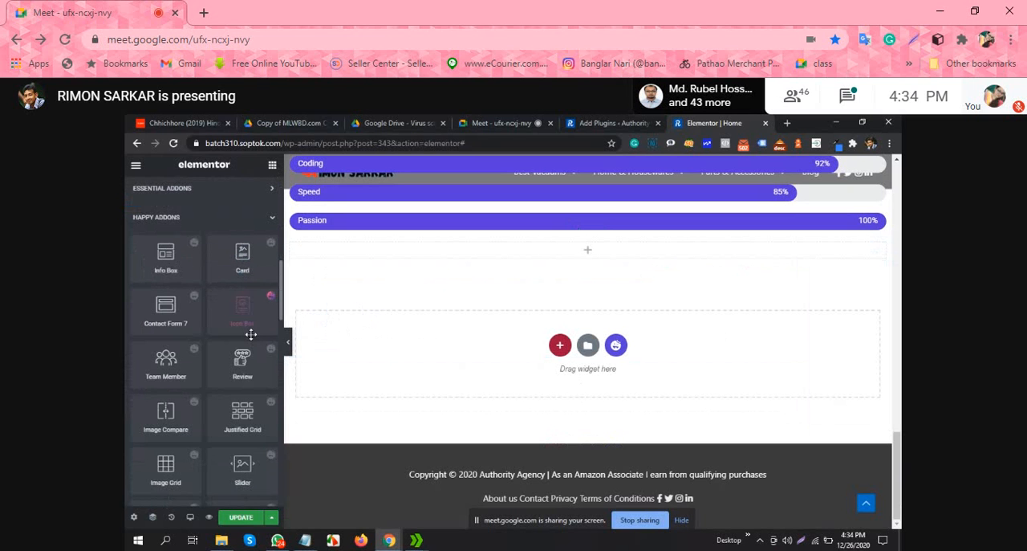
pyautogui.moveTo(256, 396); pyautogui.dragTo(624, 253)
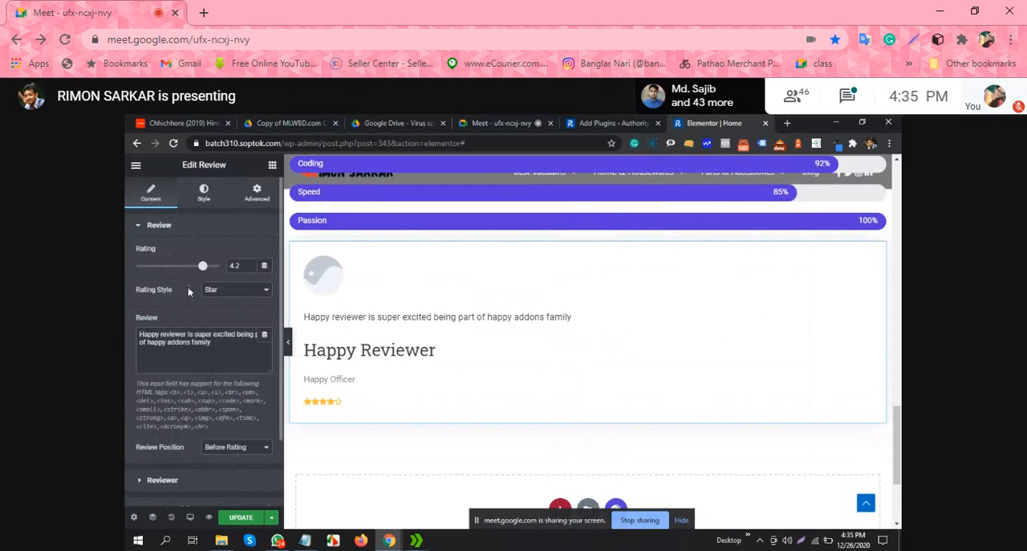
pyautogui.click(204, 193)
pyautogui.scroll(-2, 213, 353)
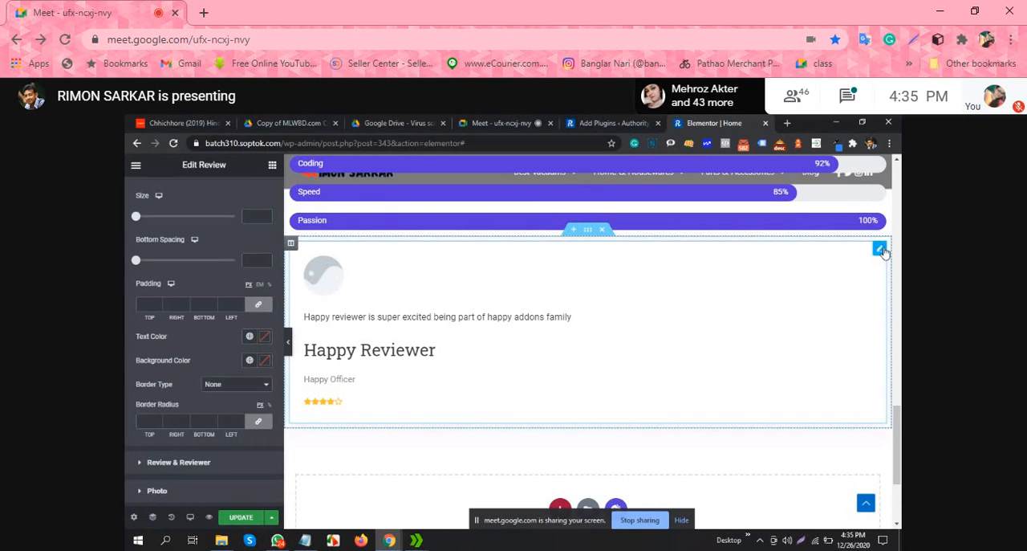
# Step: Examine the Rating and the Review & Reviewer style options of the Review widget
pyautogui.click(880, 249)
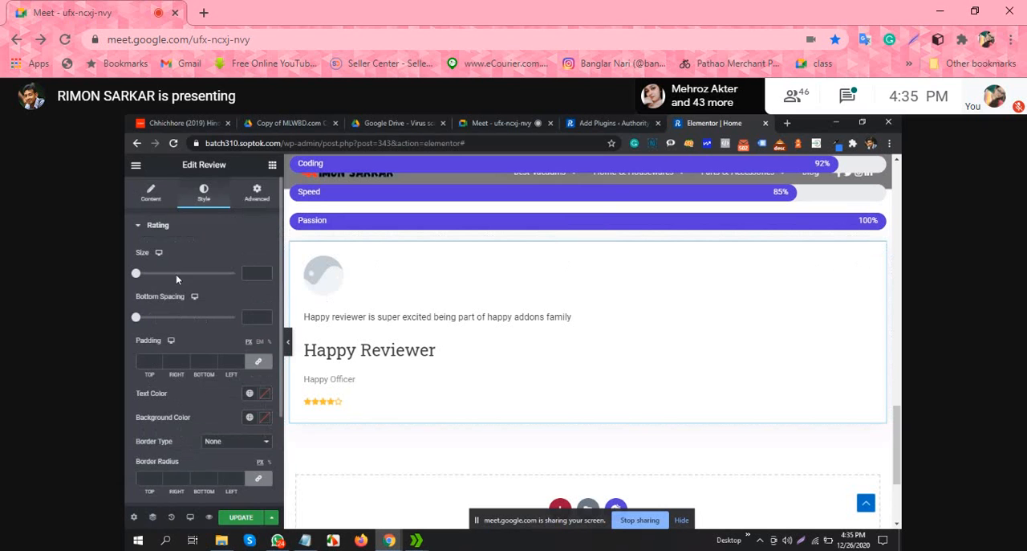
pyautogui.scroll(-1, 228, 332)
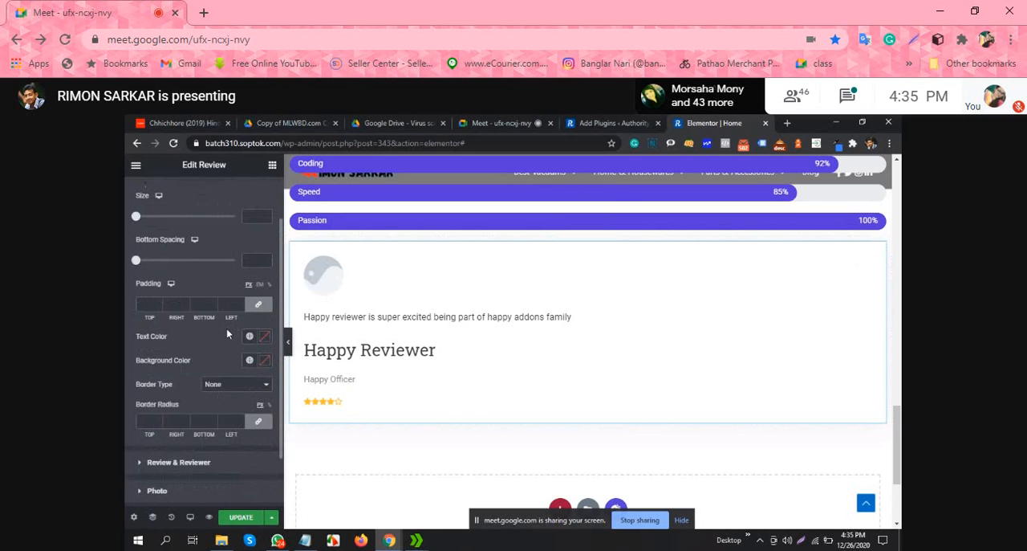
pyautogui.scroll(-1, 228, 330)
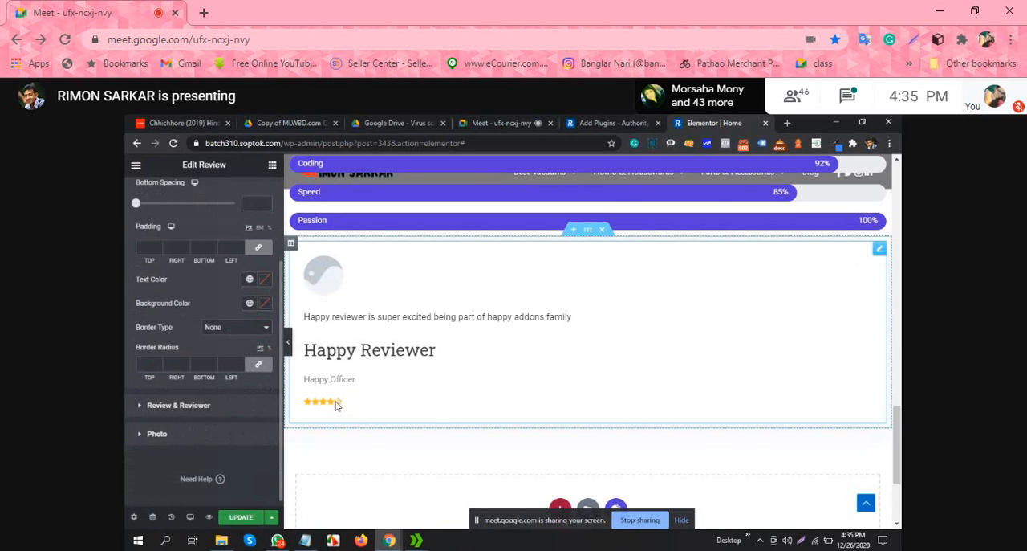
pyautogui.scroll(1, 177, 298)
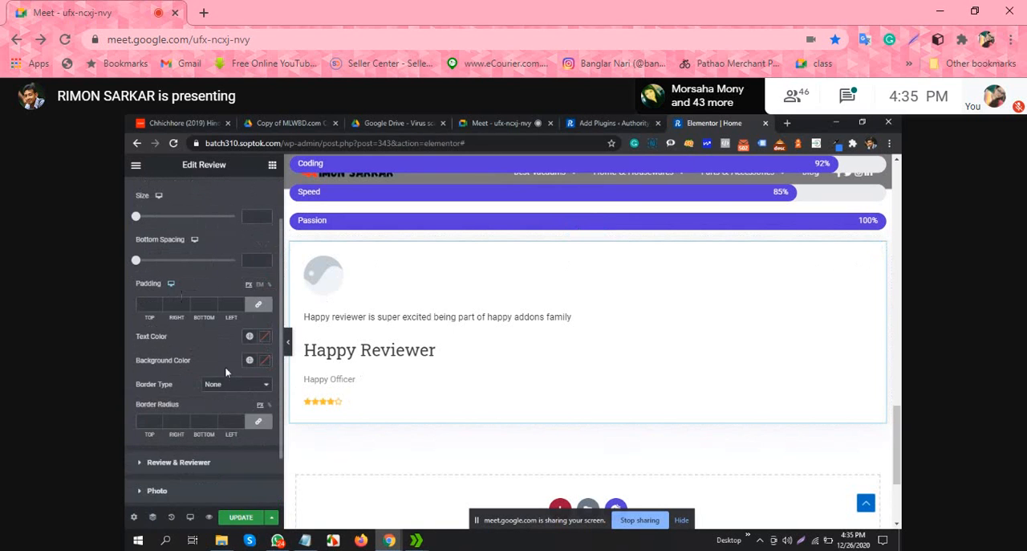
pyautogui.tripleClick(458, 316)
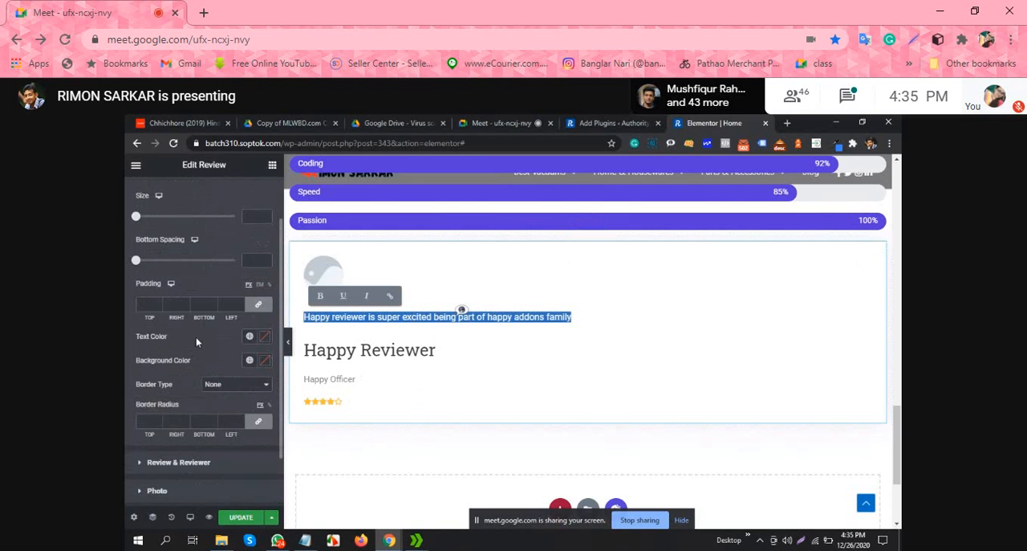
pyautogui.scroll(1, 213, 368)
pyautogui.scroll(-1, 213, 367)
pyautogui.scroll(-1, 180, 383)
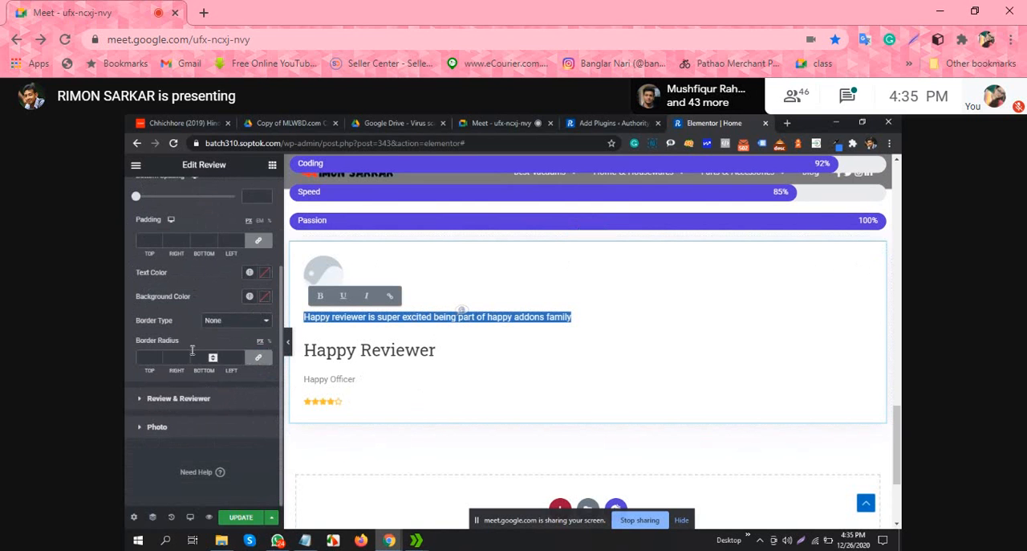
pyautogui.click(139, 401)
pyautogui.click(139, 402)
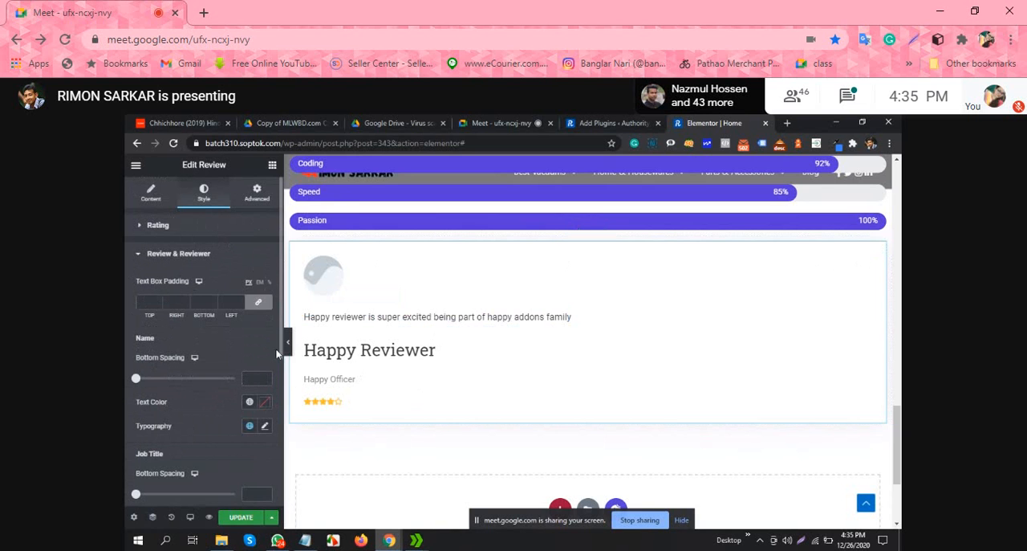
pyautogui.scroll(-2, 462, 353)
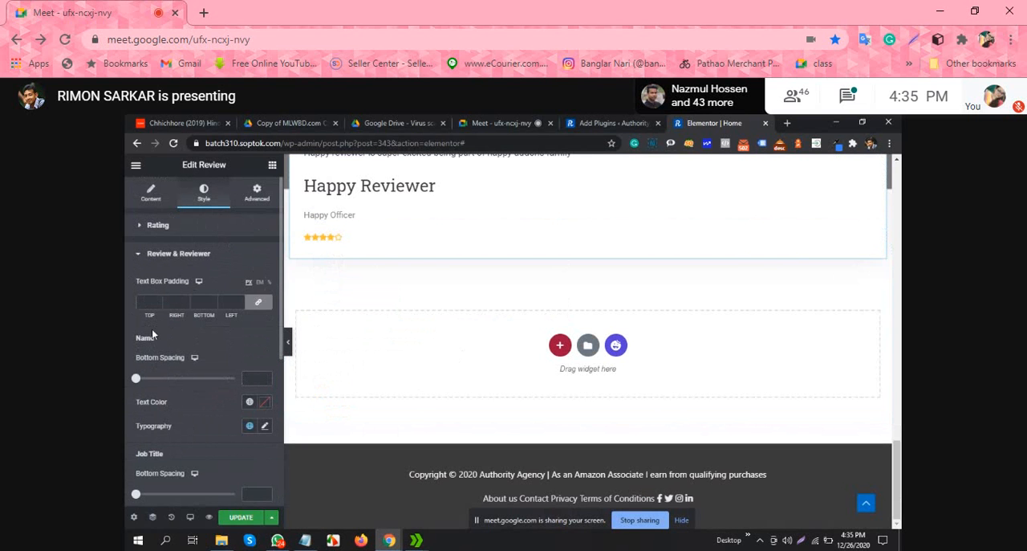
pyautogui.click(156, 253)
pyautogui.click(144, 224)
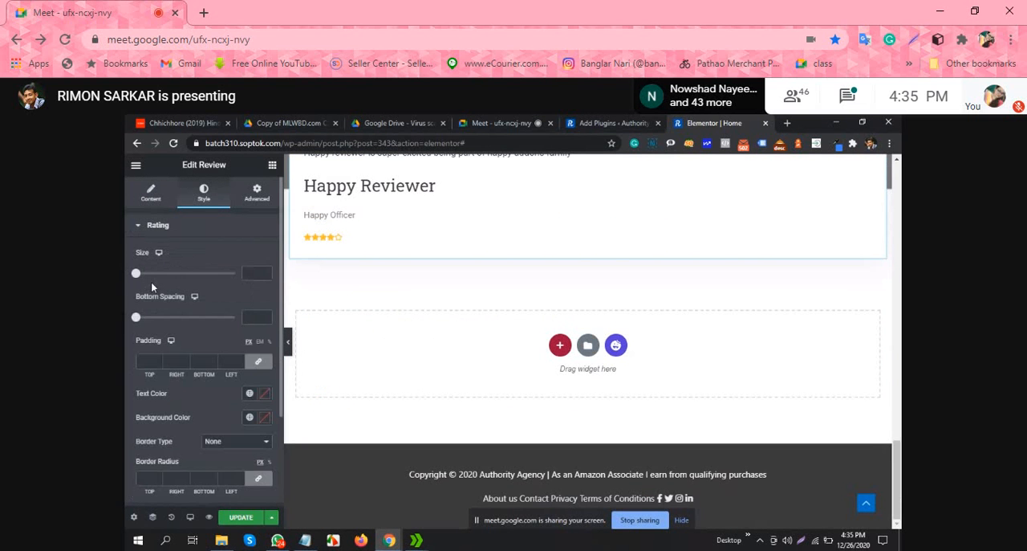
pyautogui.scroll(-1, 223, 343)
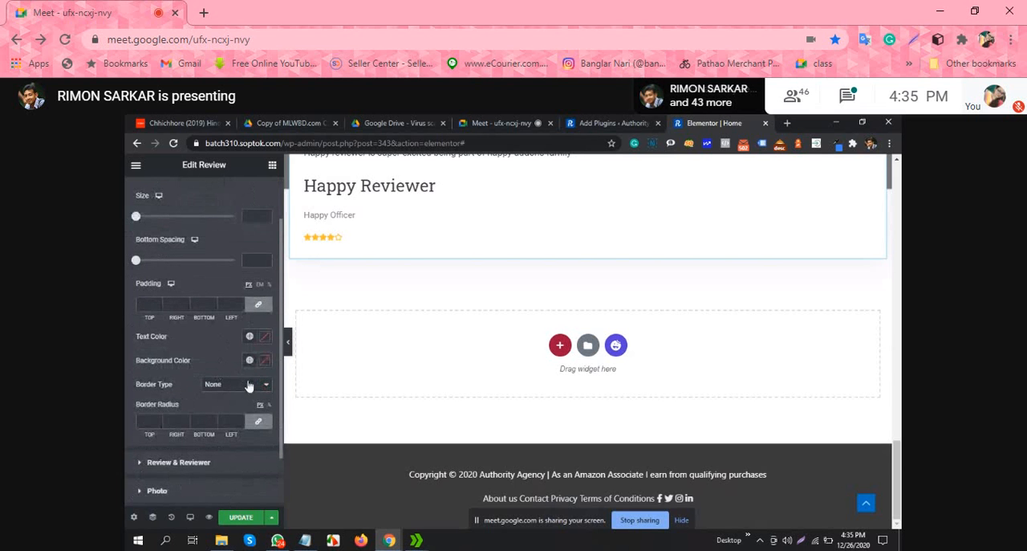
# Step: Delete the section that holds the Review widget below the skill bars
pyautogui.scroll(3, 598, 326)
pyautogui.scroll(1, 601, 327)
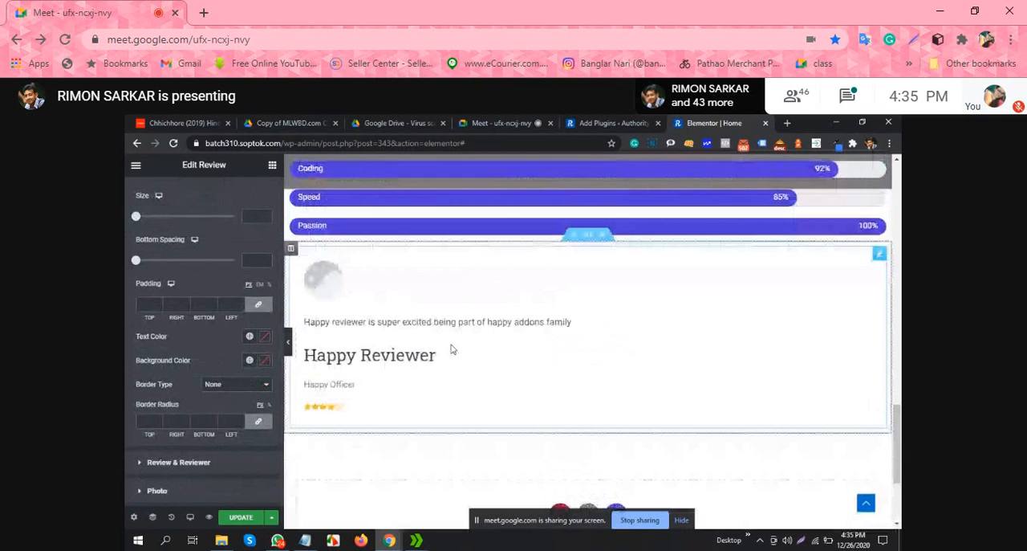
pyautogui.scroll(-1, 452, 349)
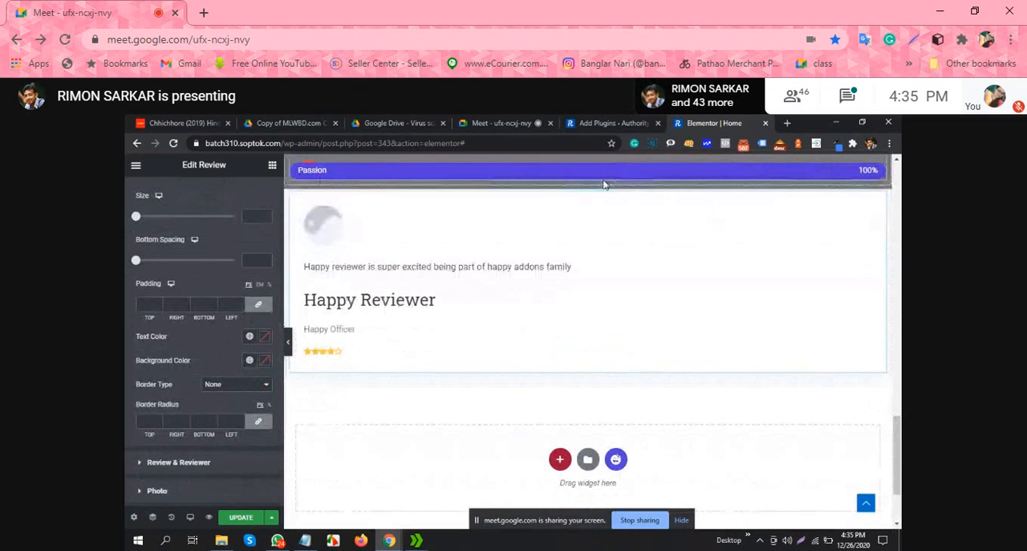
pyautogui.press('Delete')
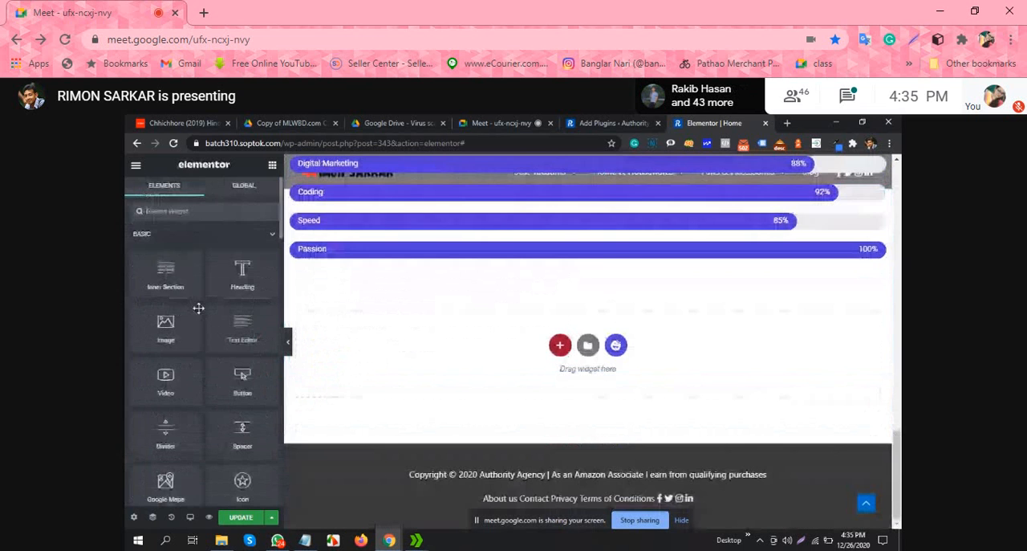
pyautogui.click(493, 122)
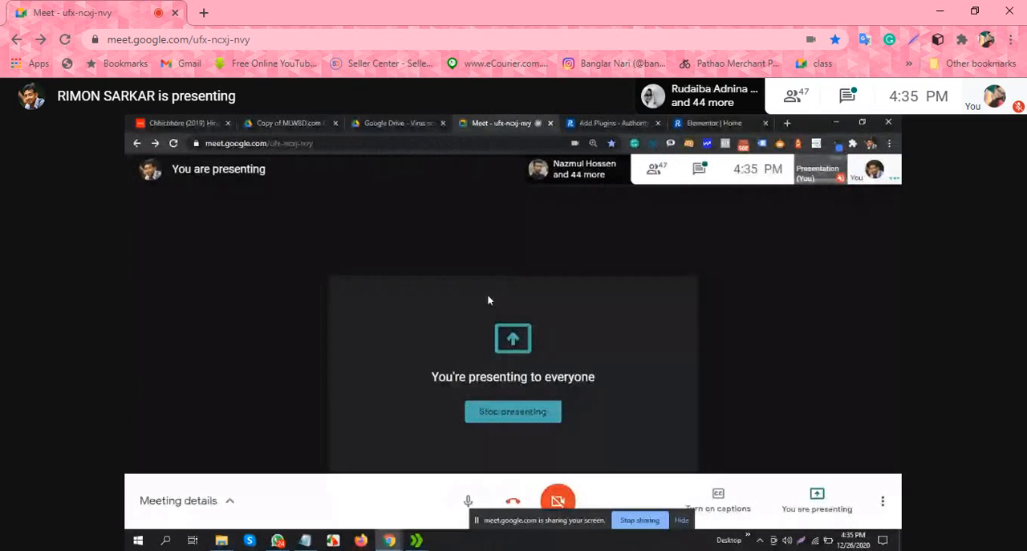
pyautogui.click(724, 122)
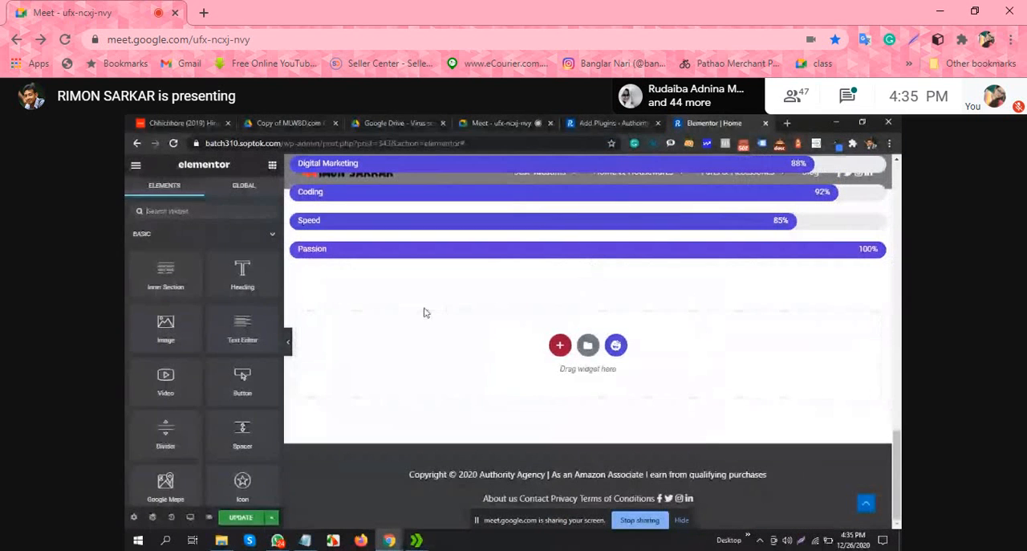
# Step: Add a Happy Addons Card widget in a new section below the skill bars
pyautogui.scroll(-3, 270, 328)
pyautogui.scroll(-3, 266, 337)
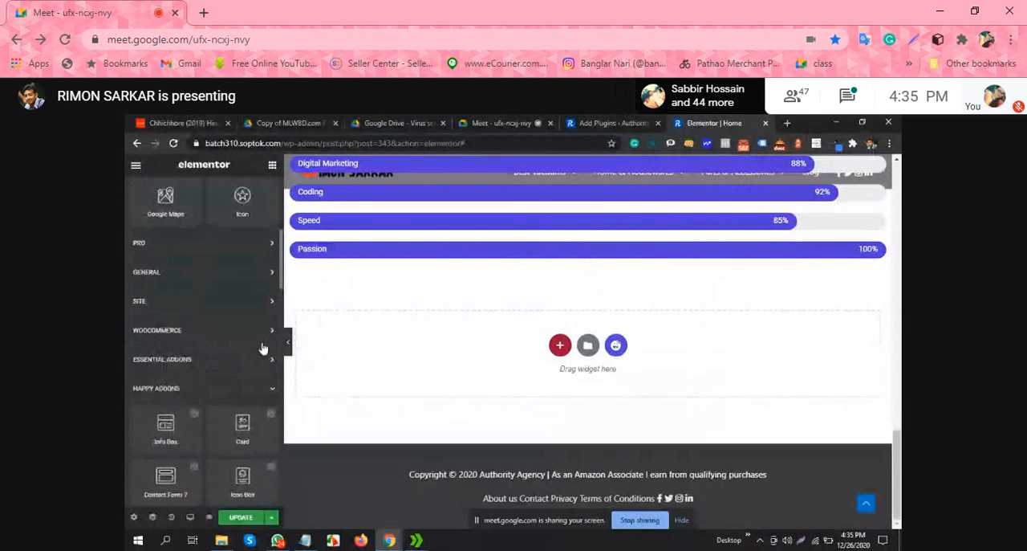
pyautogui.scroll(-3, 264, 347)
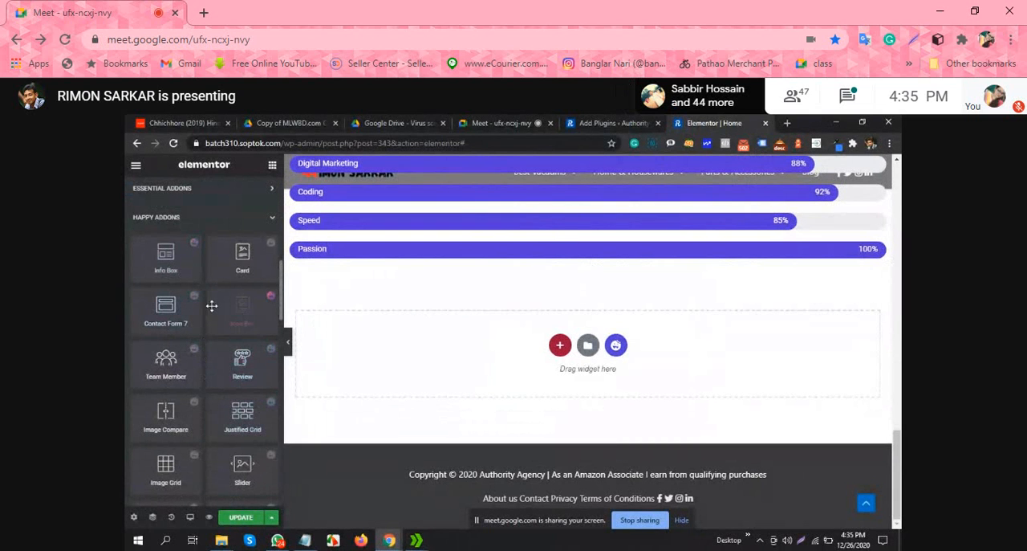
pyautogui.moveTo(234, 311); pyautogui.dragTo(598, 378)
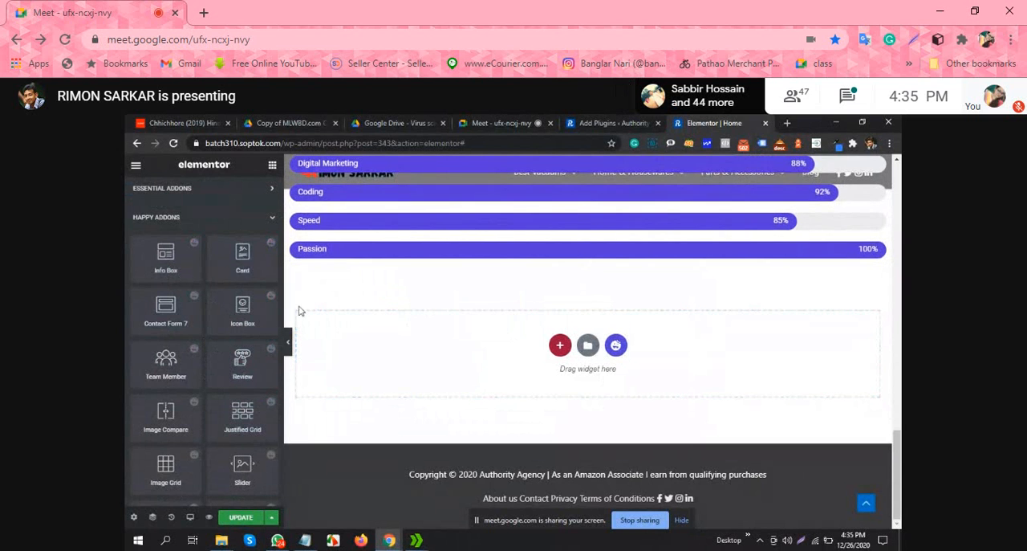
pyautogui.moveTo(243, 255); pyautogui.dragTo(741, 332)
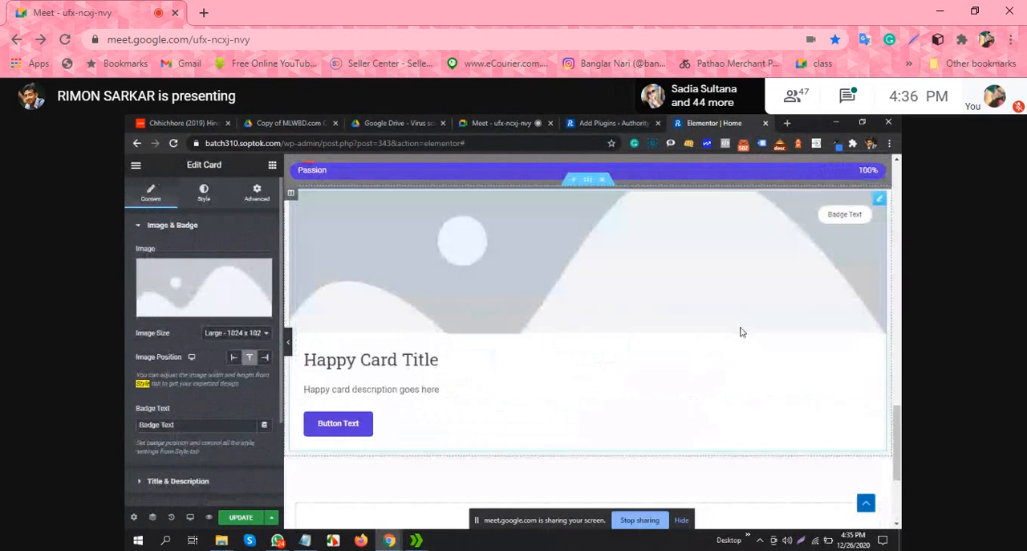
pyautogui.scroll(-1, 624, 326)
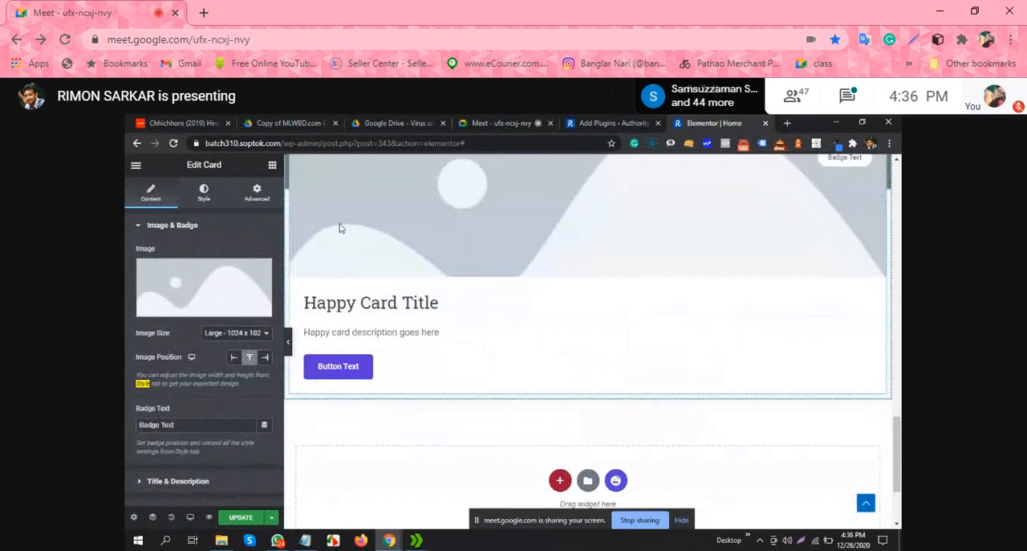
pyautogui.scroll(1, 340, 228)
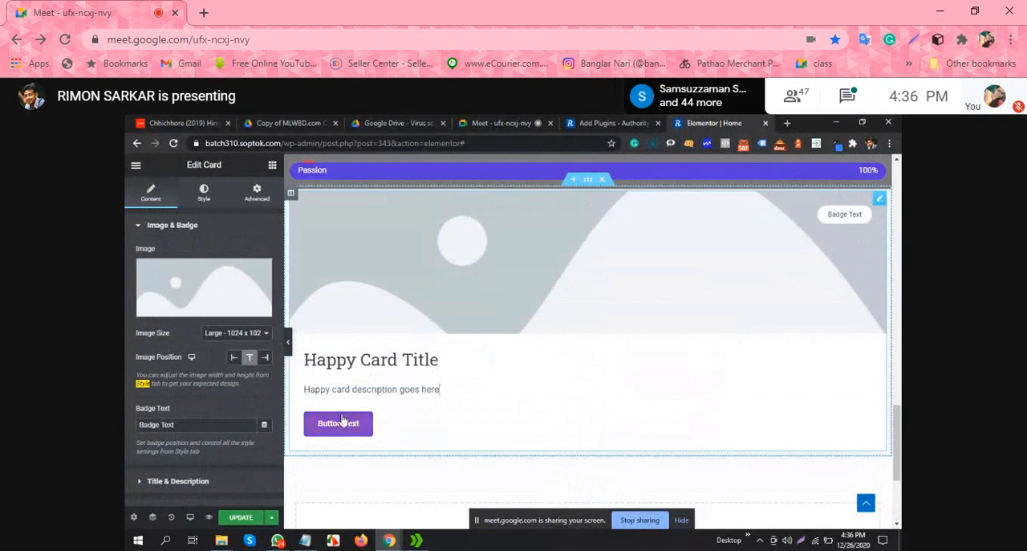
# Step: Delete the section that holds the Card widget below the skill bars
pyautogui.scroll(2, 661, 280)
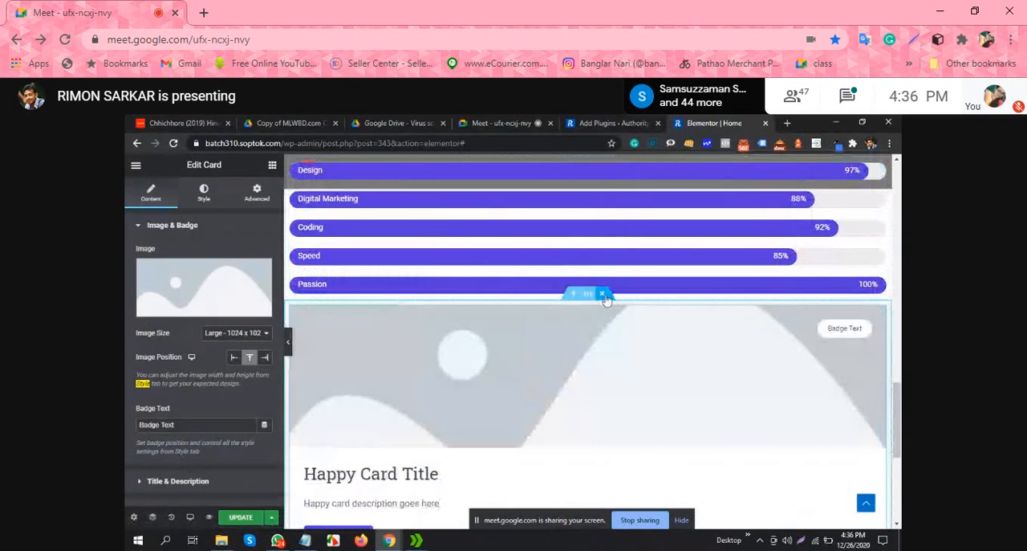
pyautogui.click(603, 295)
# Step: Examine the Happy Addons widgets and the other categories in the widget list
pyautogui.scroll(-6, 204, 333)
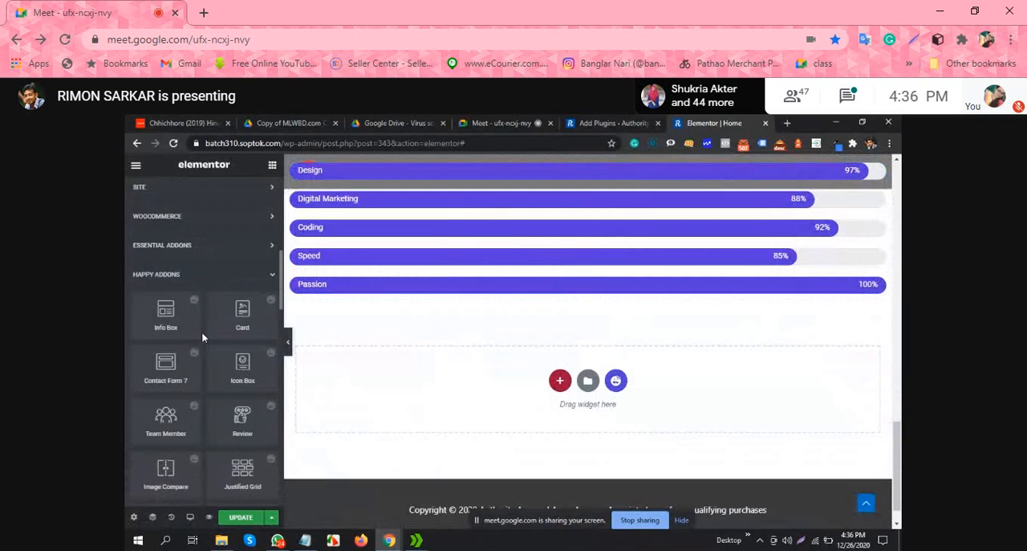
pyautogui.scroll(-5, 201, 332)
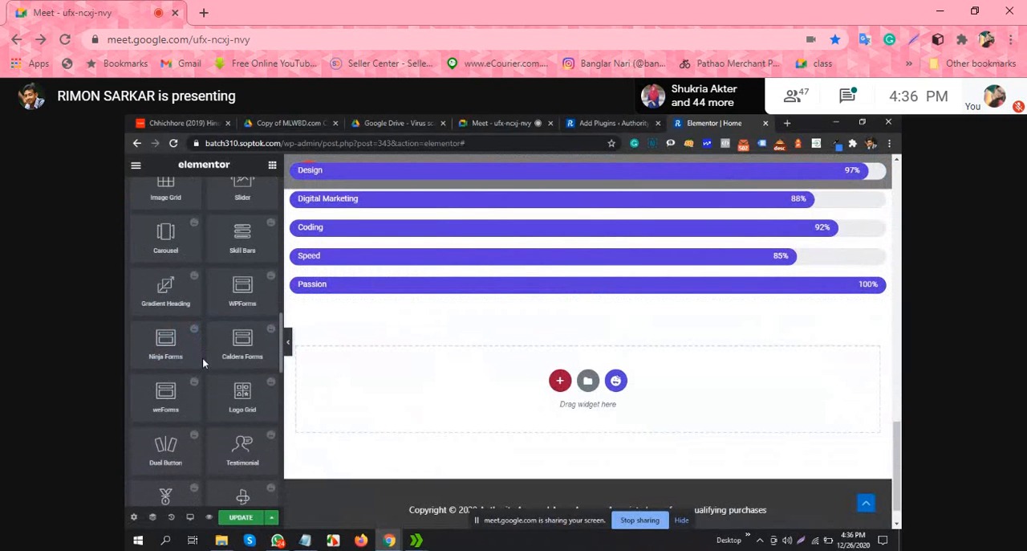
pyautogui.scroll(10, 204, 358)
pyautogui.scroll(-2, 242, 354)
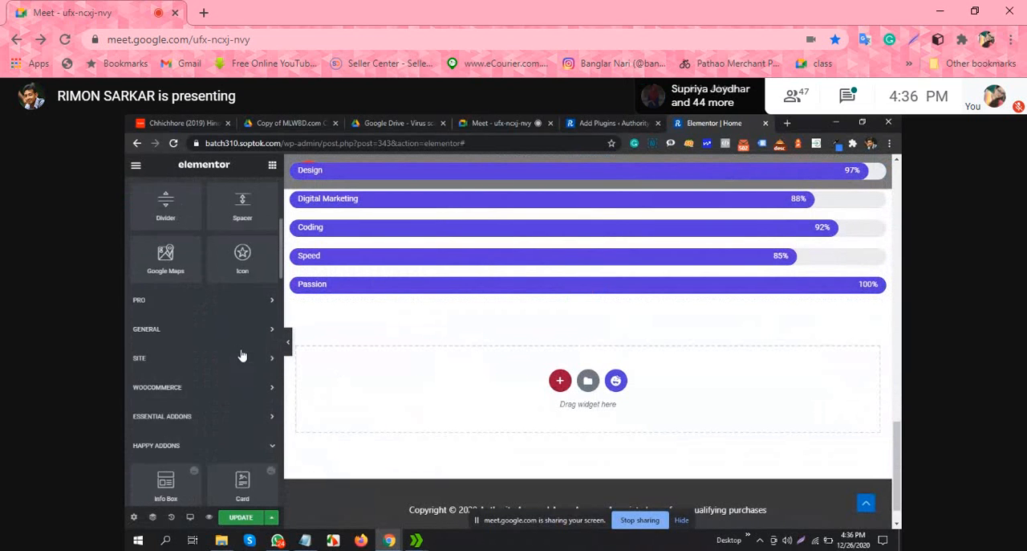
pyautogui.scroll(-8, 241, 354)
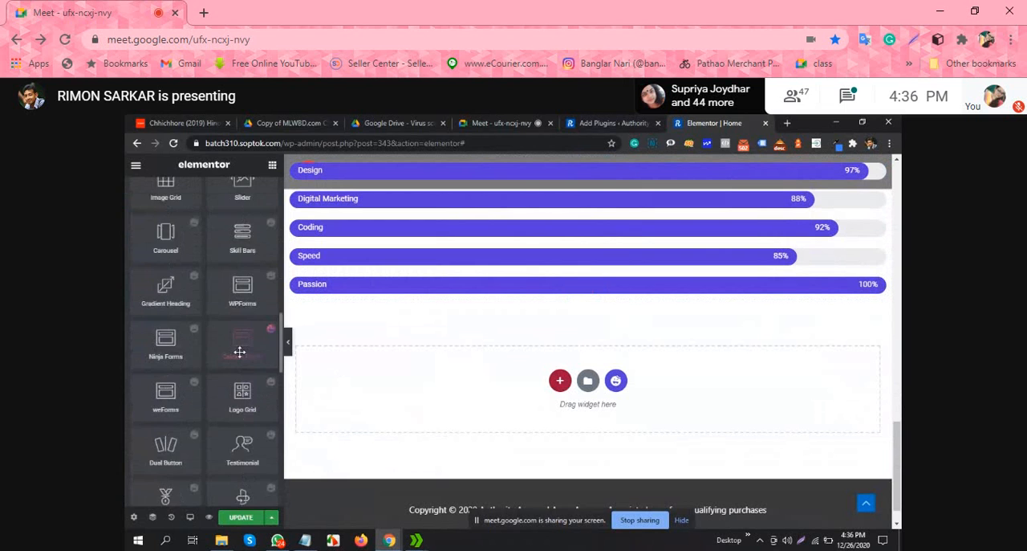
pyautogui.scroll(12, 239, 351)
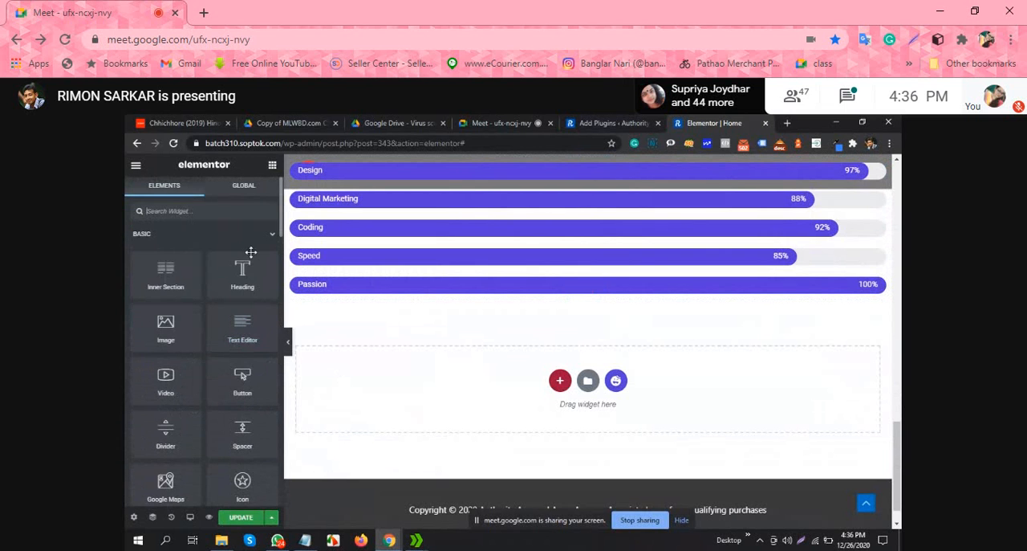
pyautogui.scroll(-10, 251, 252)
pyautogui.scroll(3, 231, 293)
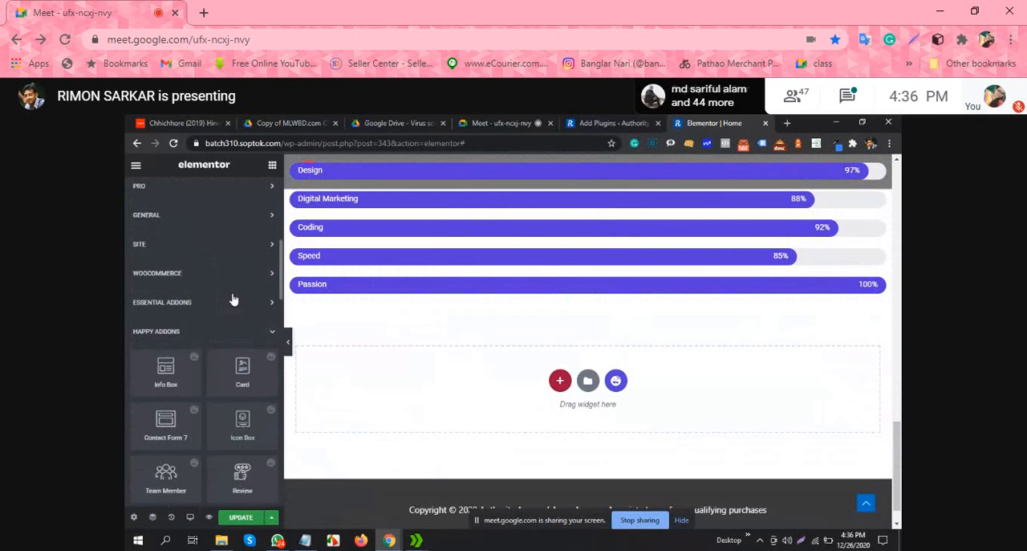
# Step: Collapse the Happy Addons widgets and place an Essential Addons Facebook Feed widget in a new section below the skill bars
pyautogui.click(270, 334)
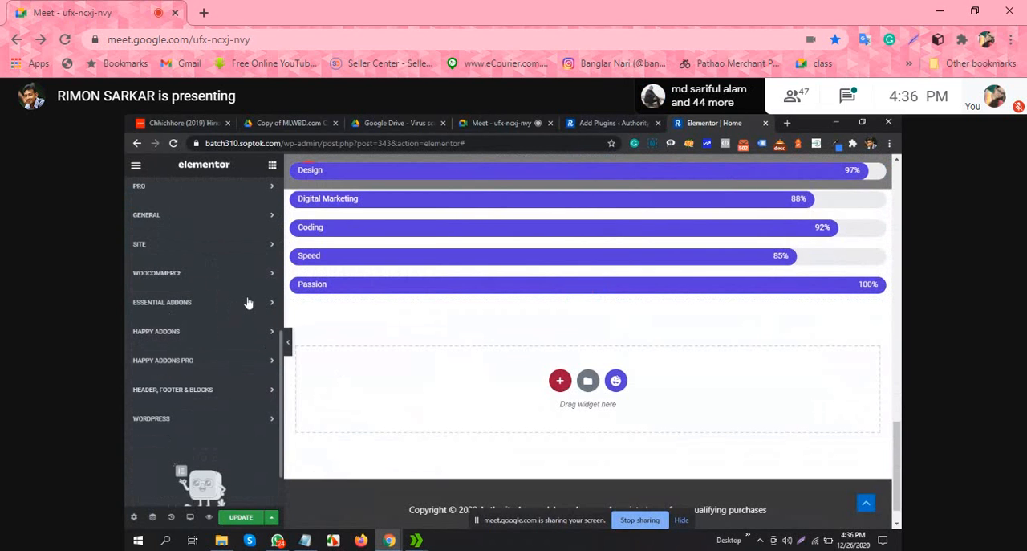
pyautogui.click(260, 303)
pyautogui.scroll(-5, 256, 297)
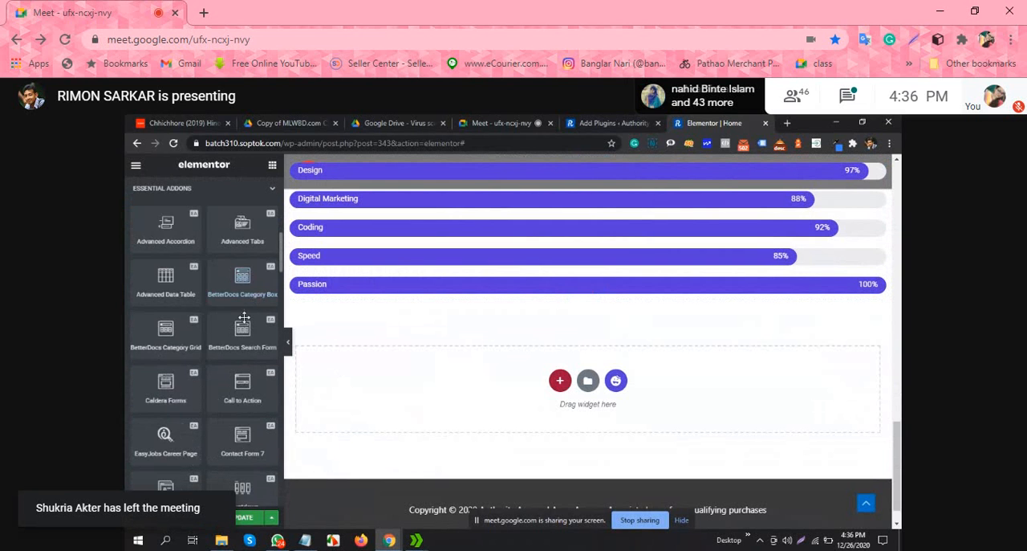
pyautogui.scroll(-1, 241, 323)
pyautogui.scroll(-1, 236, 346)
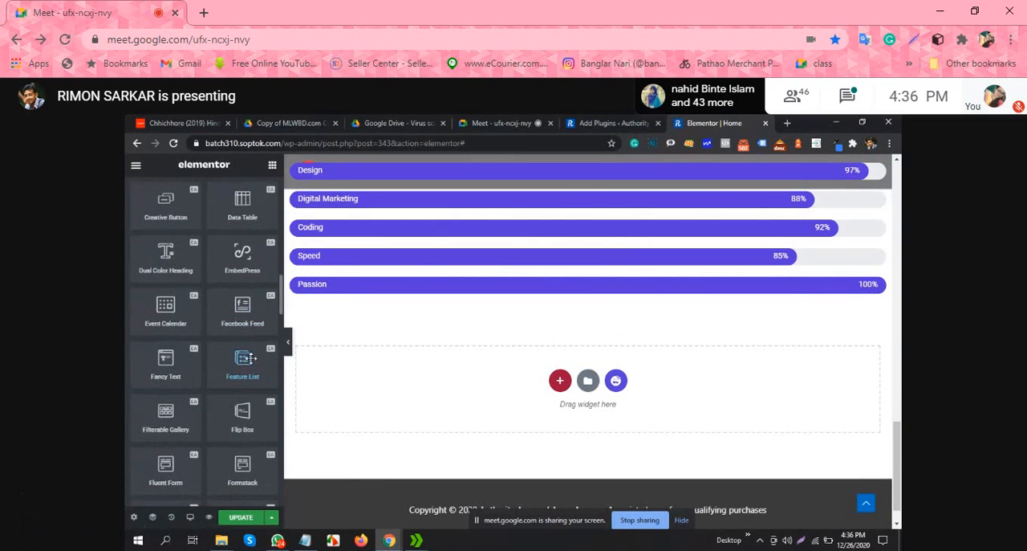
pyautogui.moveTo(241, 309); pyautogui.dragTo(798, 313)
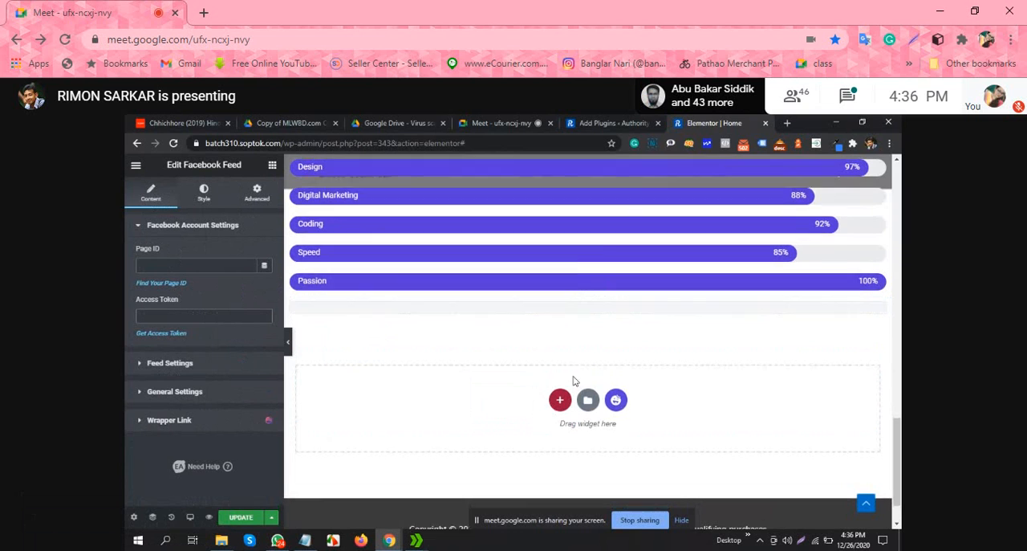
# Step: Delete the section that holds the Facebook Feed widget below the skill bars
pyautogui.scroll(-1, 400, 351)
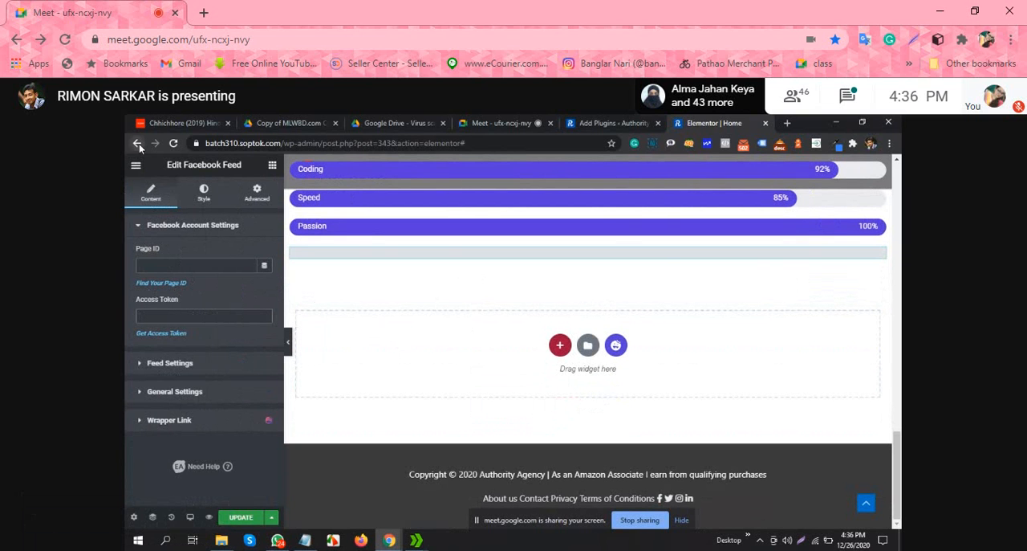
pyautogui.rightClick(881, 254)
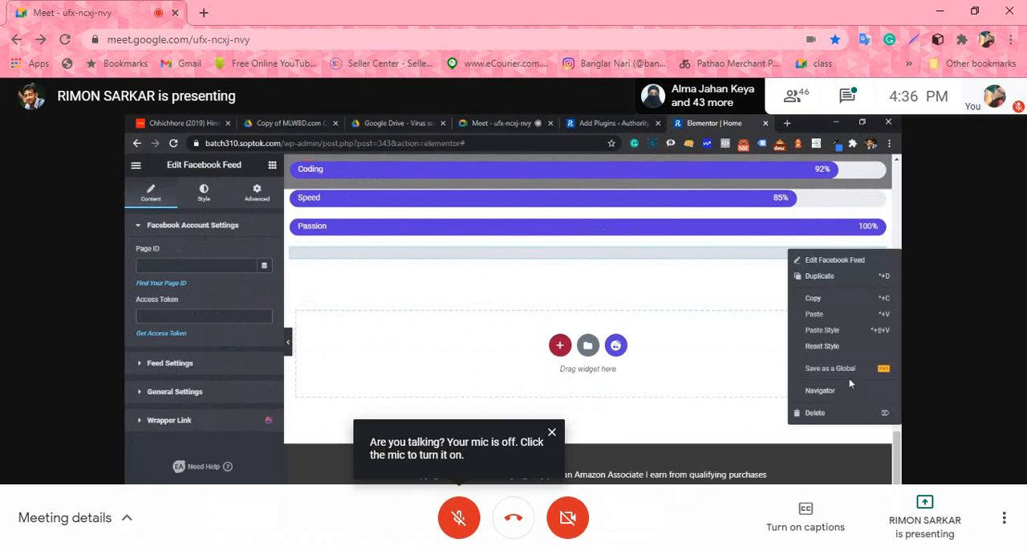
pyautogui.click(602, 237)
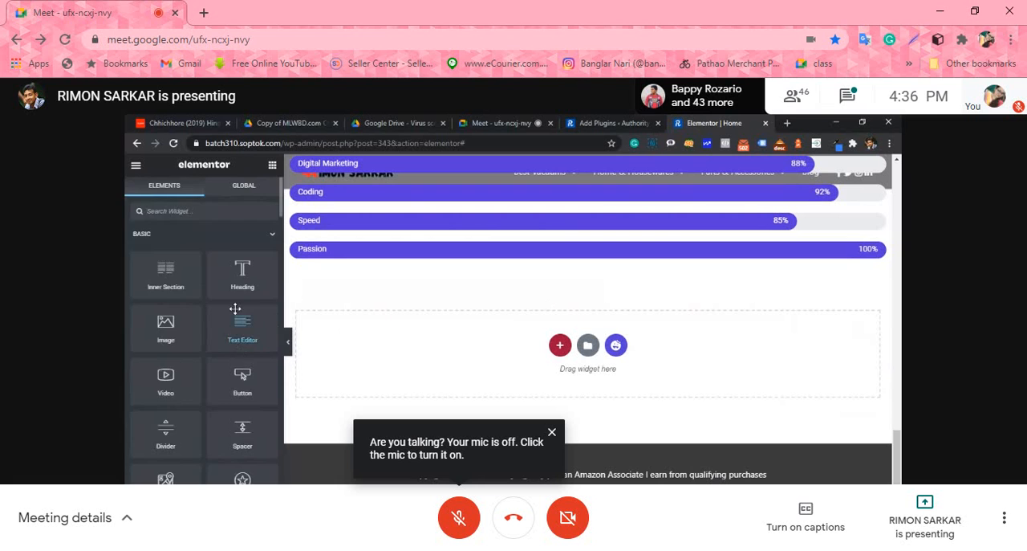
# Step: Examine the Essential Addons widgets in the widget list and the info box section on the page
pyautogui.scroll(-5, 236, 314)
pyautogui.scroll(5, 241, 321)
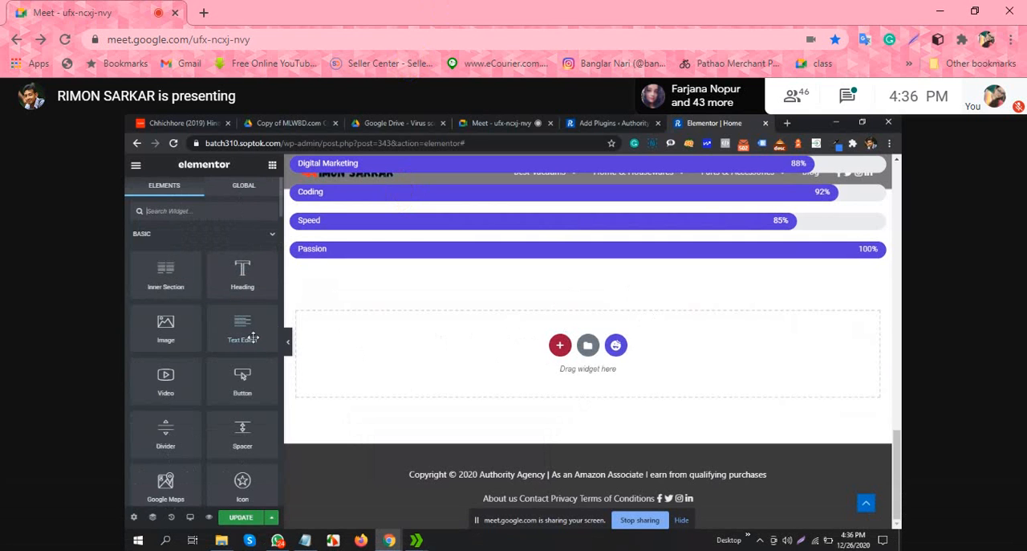
pyautogui.scroll(-1, 224, 399)
pyautogui.scroll(-6, 224, 399)
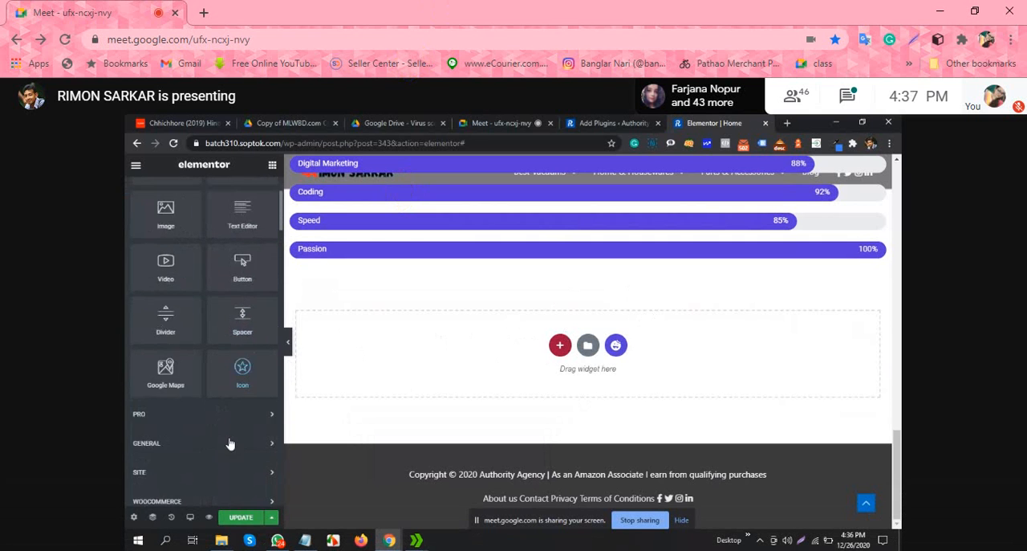
pyautogui.scroll(2, 226, 429)
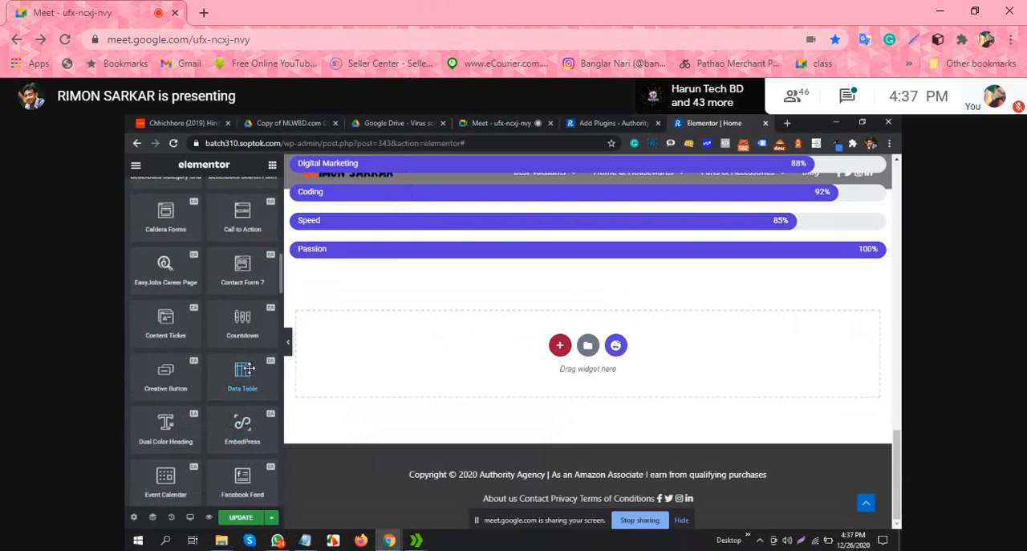
pyautogui.scroll(5, 481, 336)
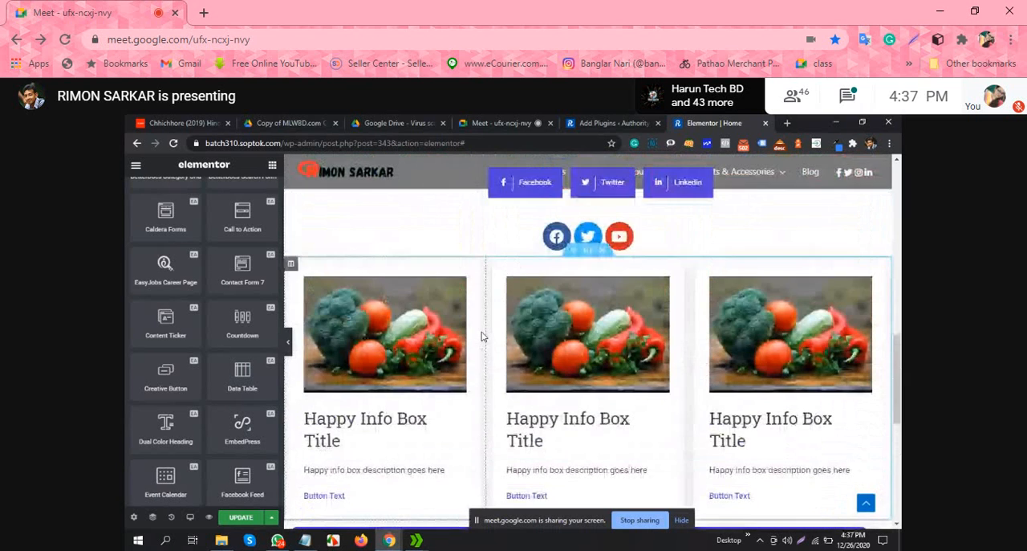
pyautogui.scroll(3, 482, 336)
pyautogui.scroll(-5, 442, 305)
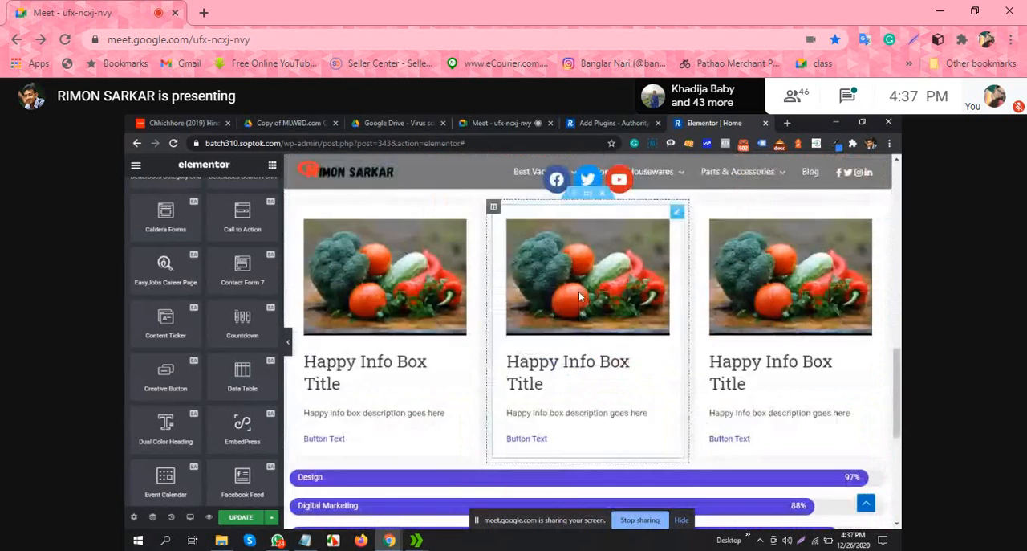
# Step: Add a new single-column section below the skill bars
pyautogui.scroll(-5, 579, 305)
pyautogui.click(559, 346)
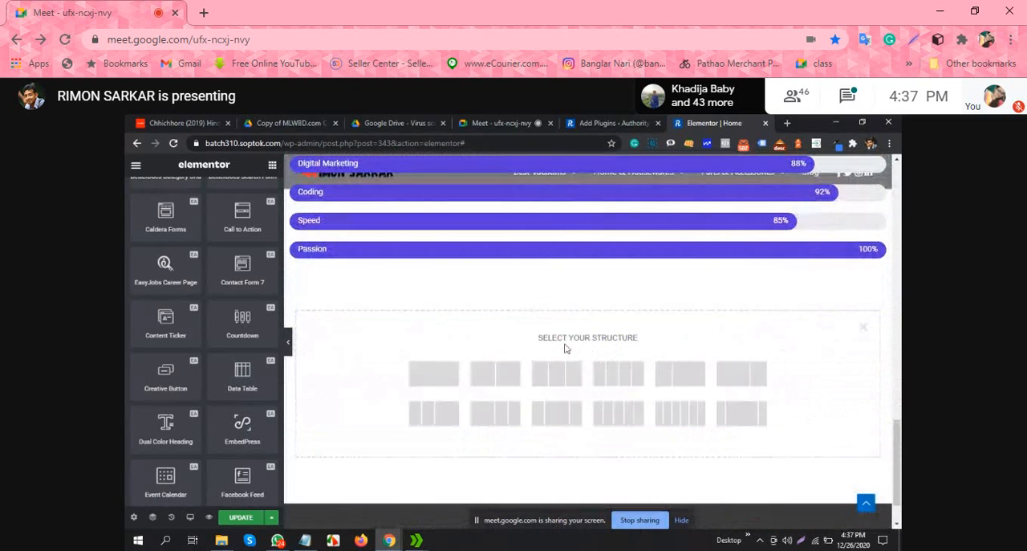
pyautogui.click(454, 379)
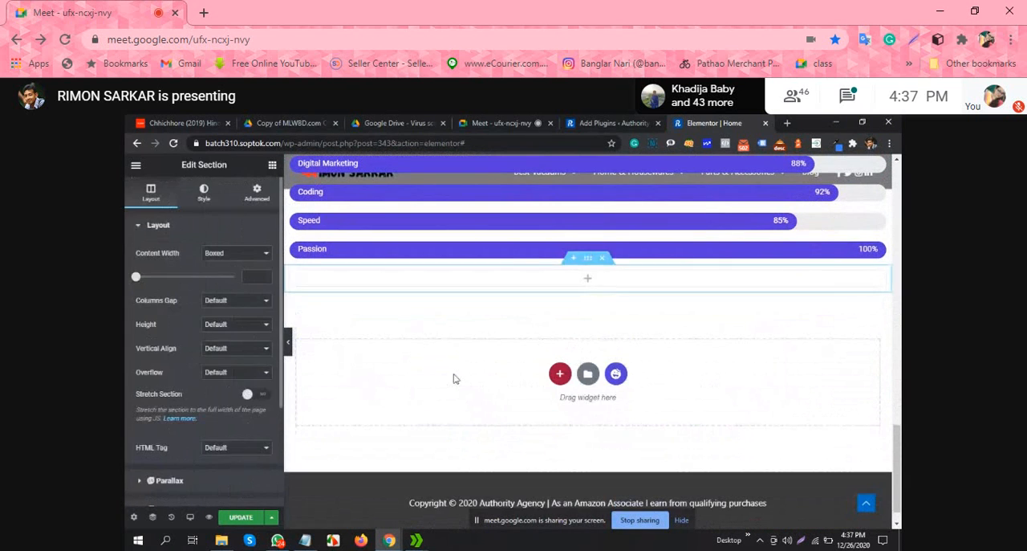
# Step: Search for the Essential Addons Facebook Feed widget and place it in the new empty section
pyautogui.click(272, 163)
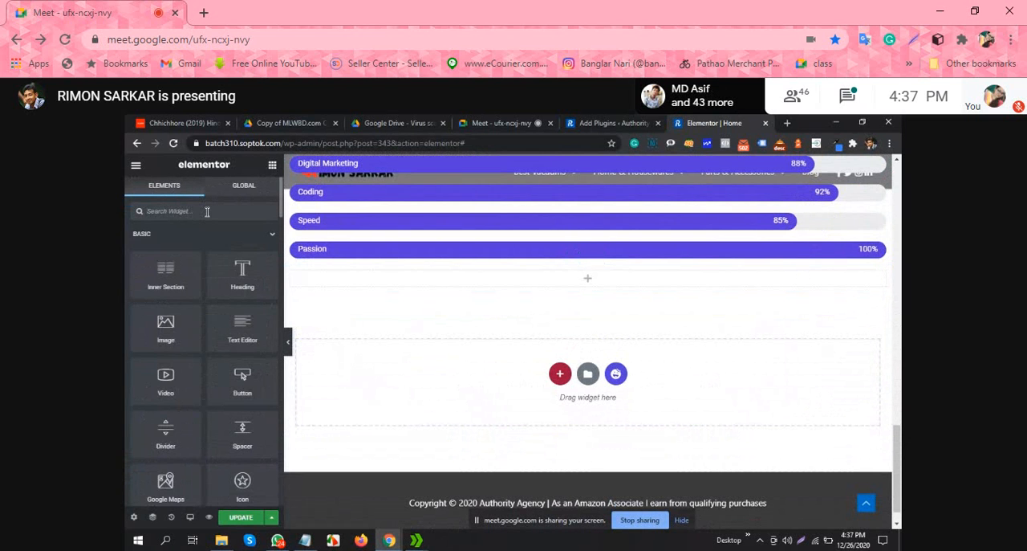
pyautogui.write('se')
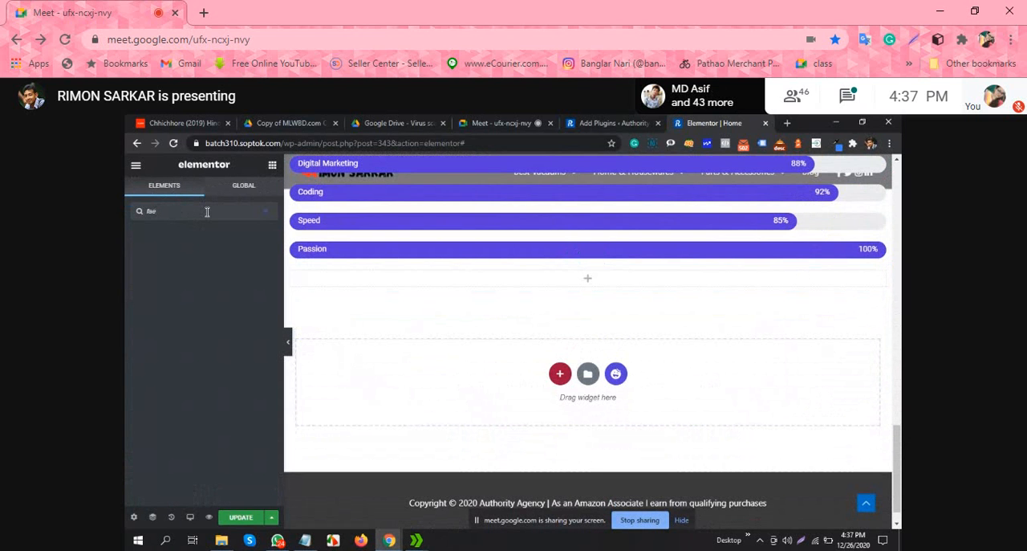
pyautogui.press('BackSpace')
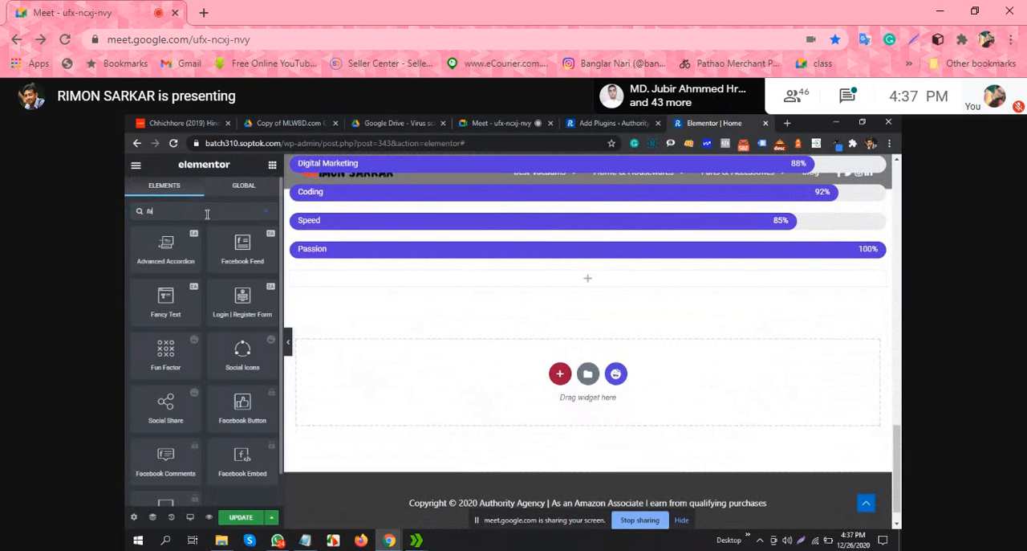
pyautogui.moveTo(242, 245); pyautogui.dragTo(576, 289)
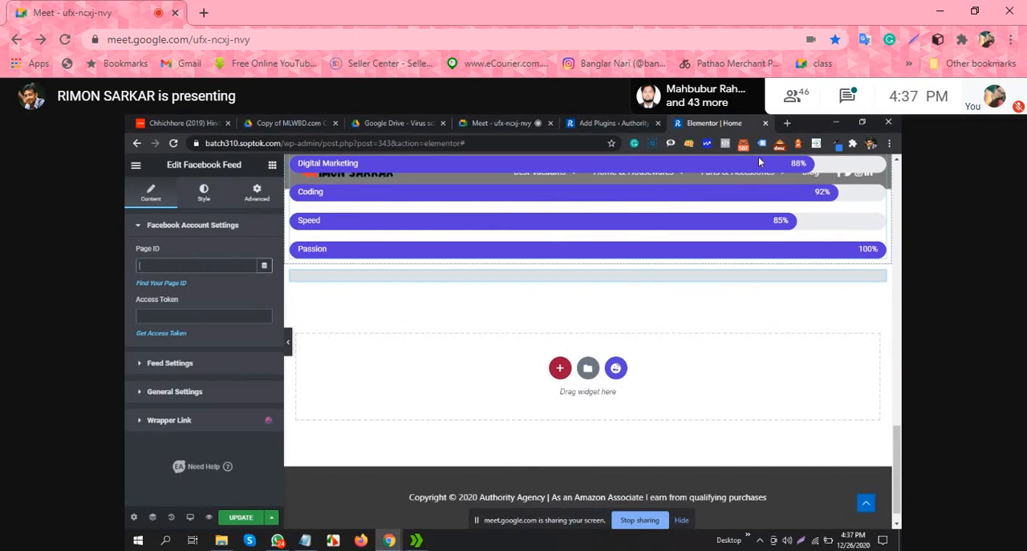
# Step: Open Facebook in a new browser tab from the Social bookmarks
pyautogui.click(788, 124)
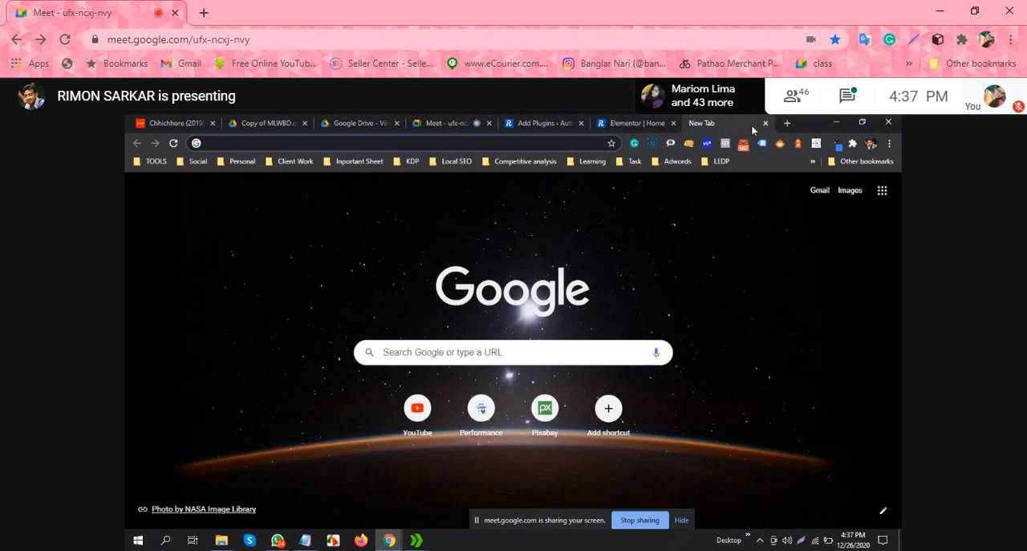
pyautogui.click(764, 123)
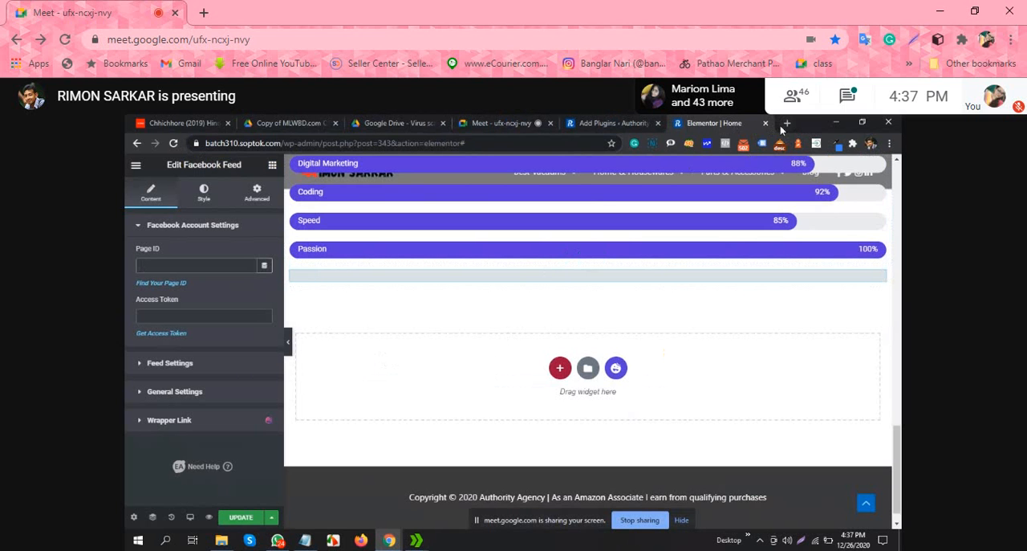
pyautogui.click(787, 123)
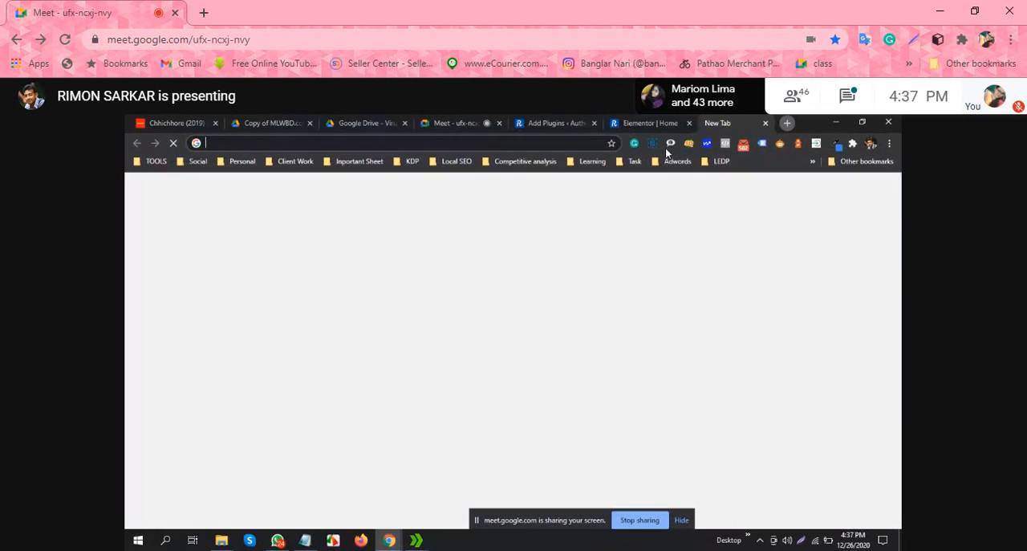
pyautogui.click(191, 161)
pyautogui.click(208, 205)
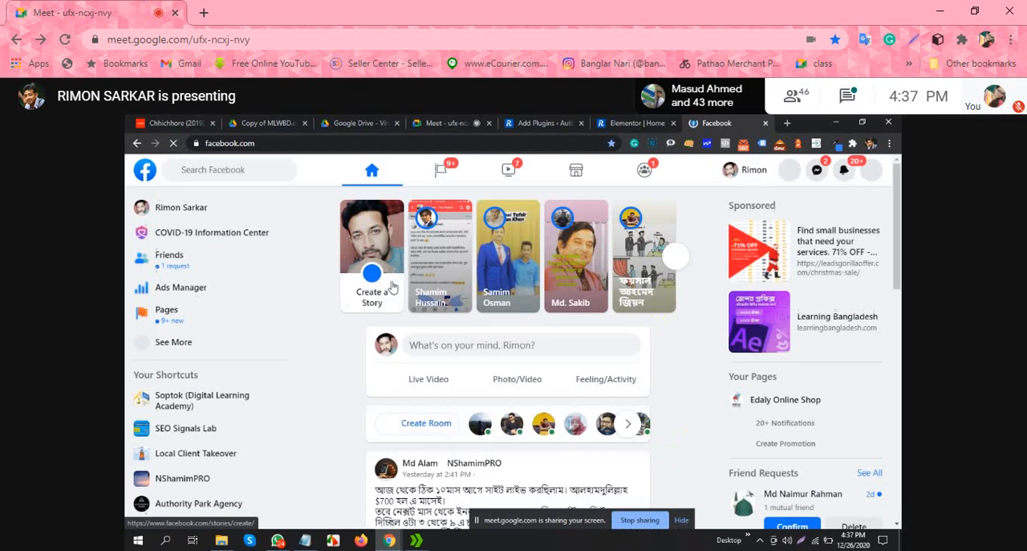
# Step: Go to the list of managed Facebook pages and open the personal-name Product/Service page
pyautogui.click(180, 320)
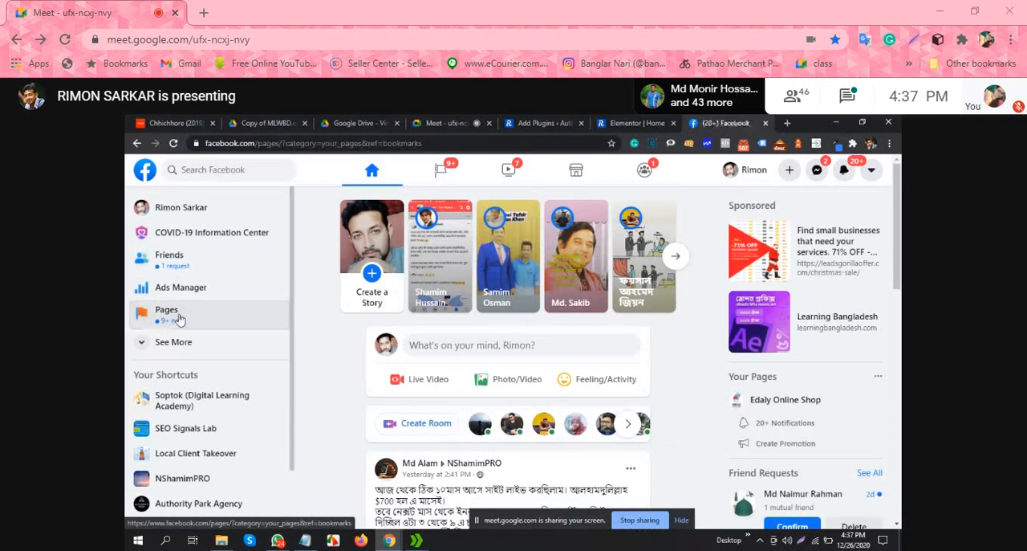
pyautogui.scroll(-5, 472, 300)
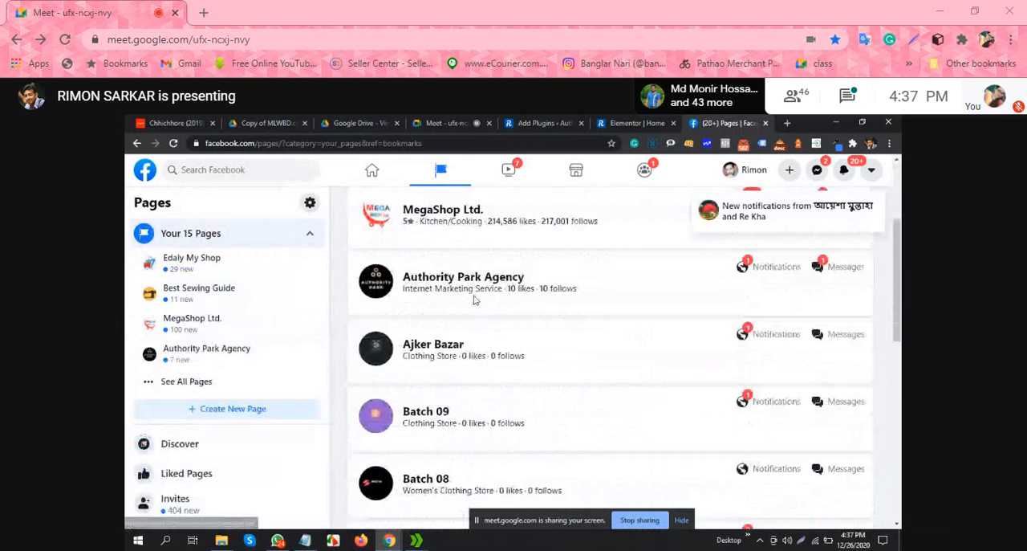
pyautogui.scroll(-3, 473, 302)
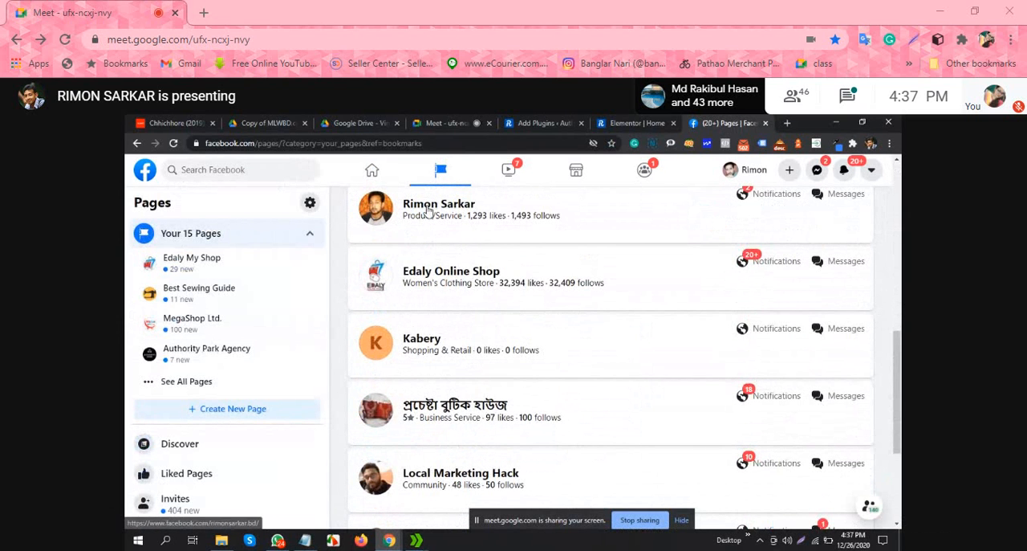
pyautogui.click(427, 206)
pyautogui.rightClick(743, 549)
pyautogui.press('Escape')
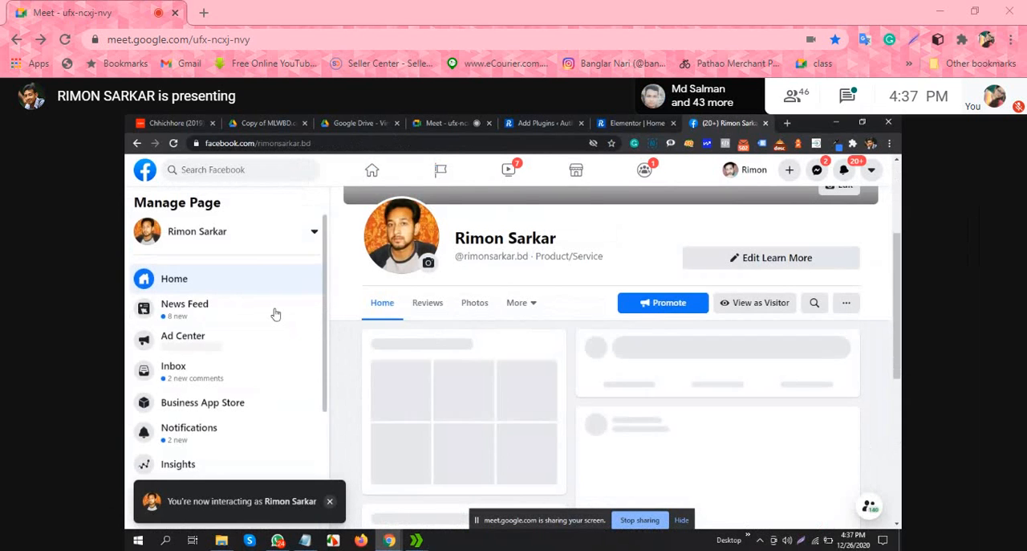
# Step: Open the Facebook page's settings and look through the General options and the settings categories for the Page ID
pyautogui.scroll(-2, 273, 313)
pyautogui.click(180, 474)
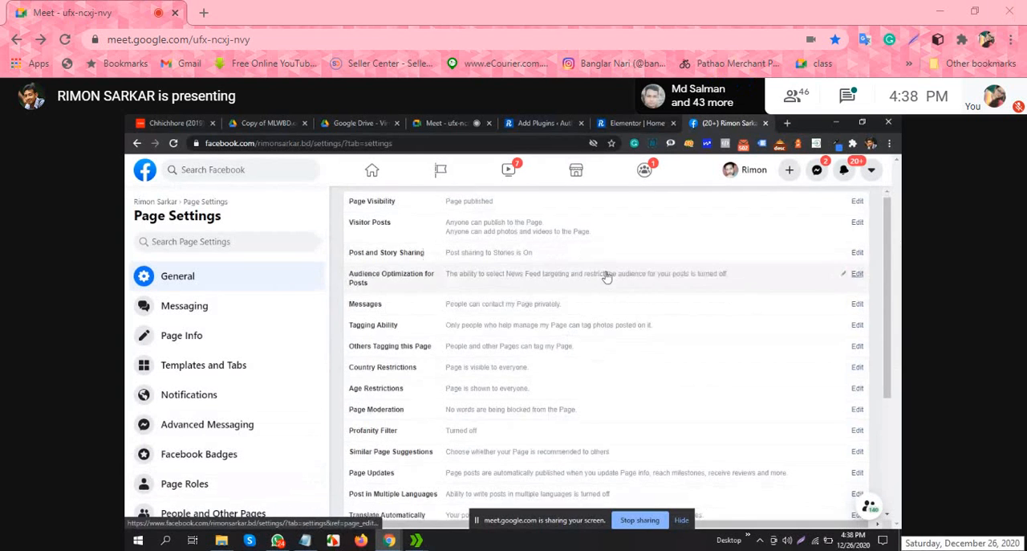
pyautogui.scroll(-3, 606, 277)
pyautogui.scroll(-1, 606, 277)
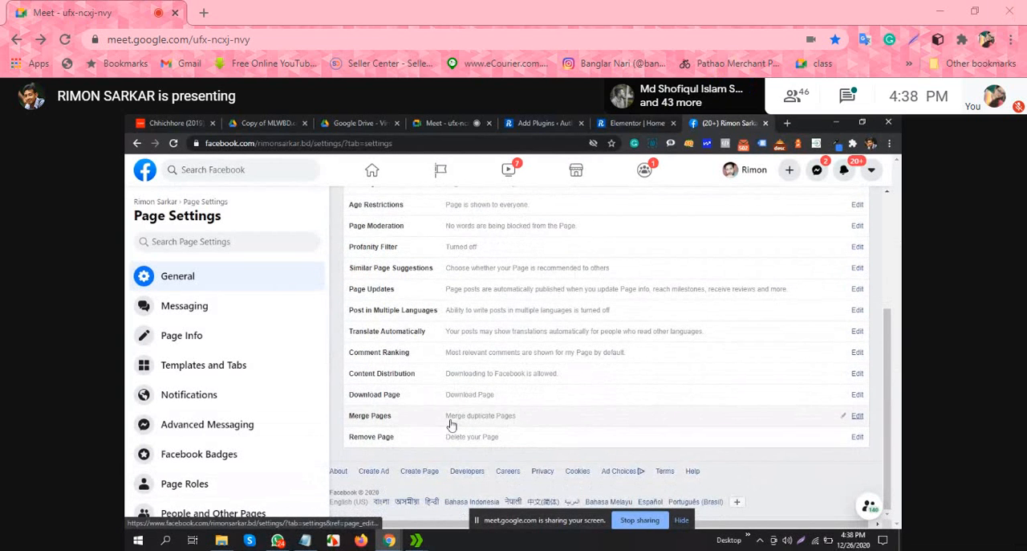
pyautogui.scroll(-5, 241, 437)
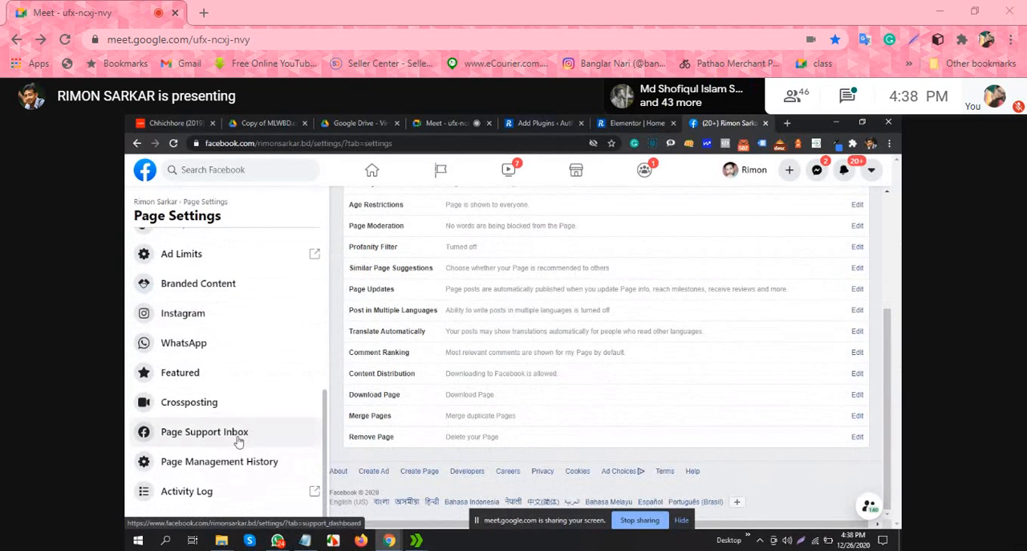
pyautogui.scroll(5, 498, 413)
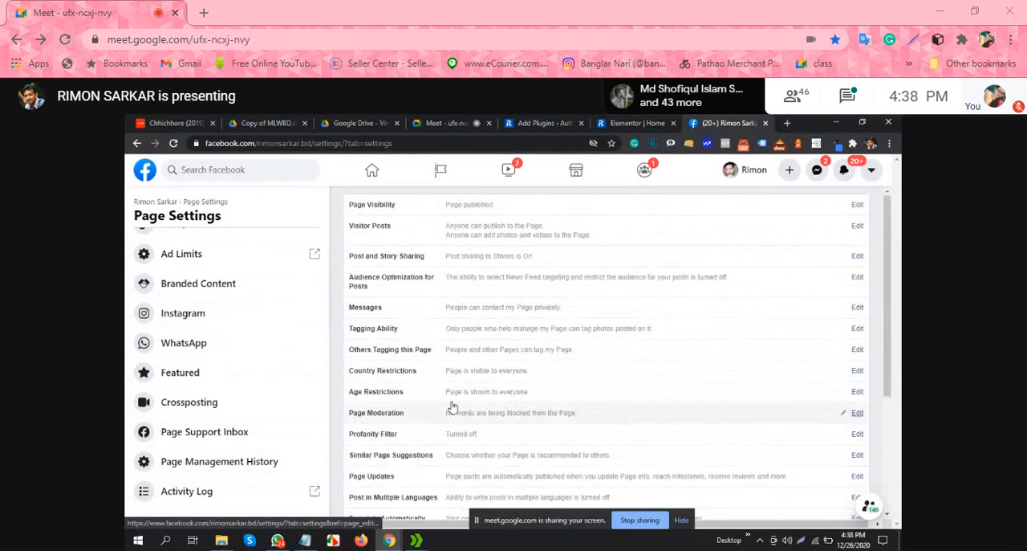
pyautogui.scroll(5, 228, 337)
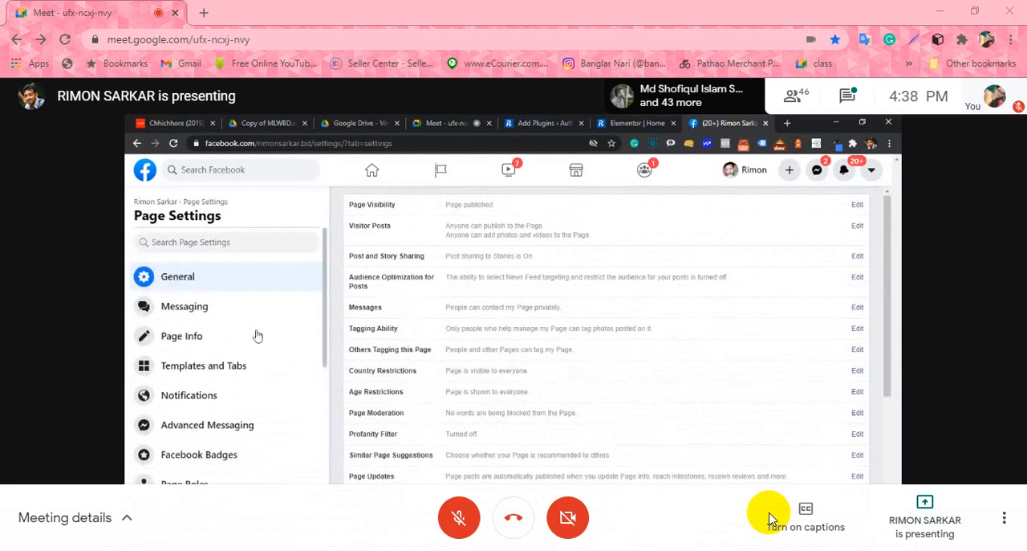
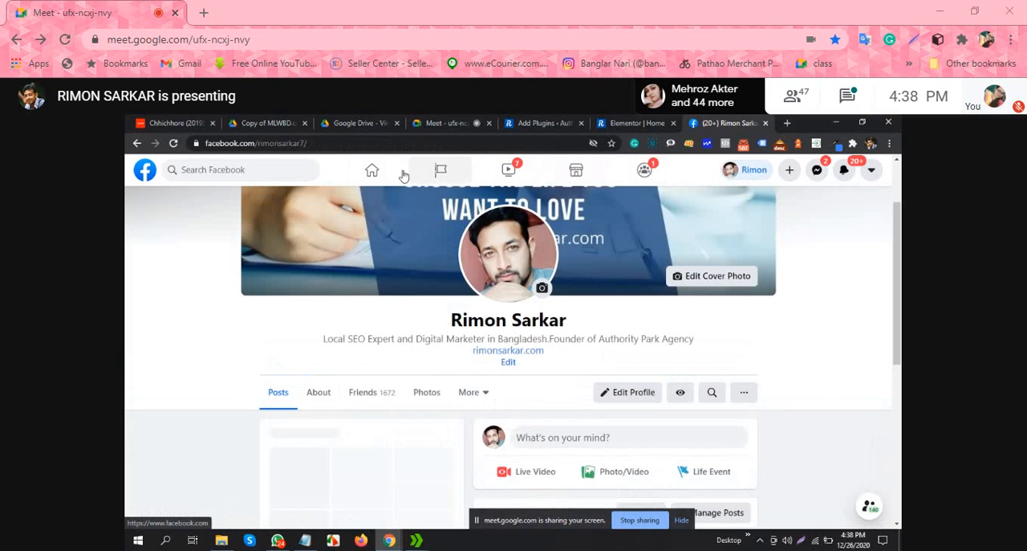
pyautogui.rightClick(782, 549)
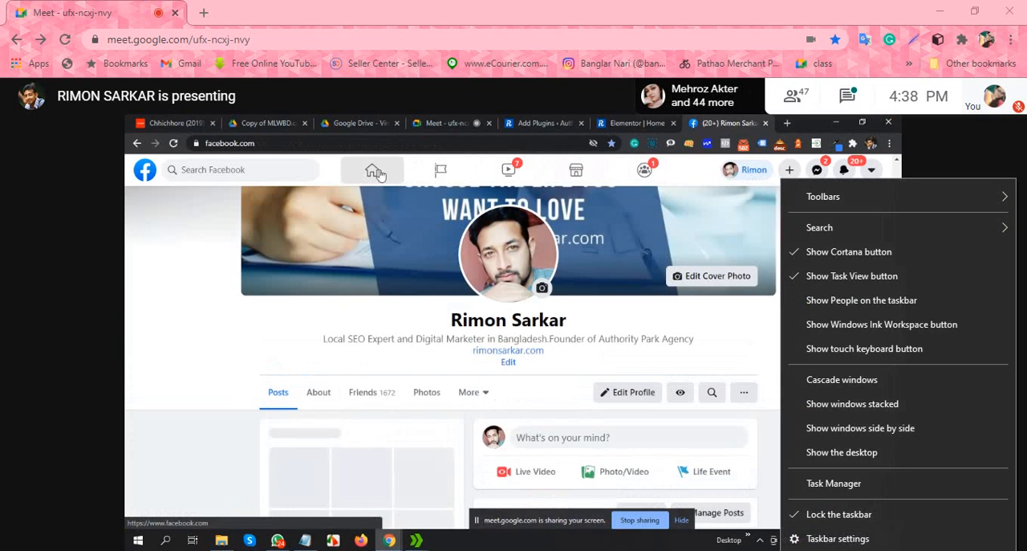
pyautogui.press('Escape')
pyautogui.rightClick(782, 549)
pyautogui.press('Escape')
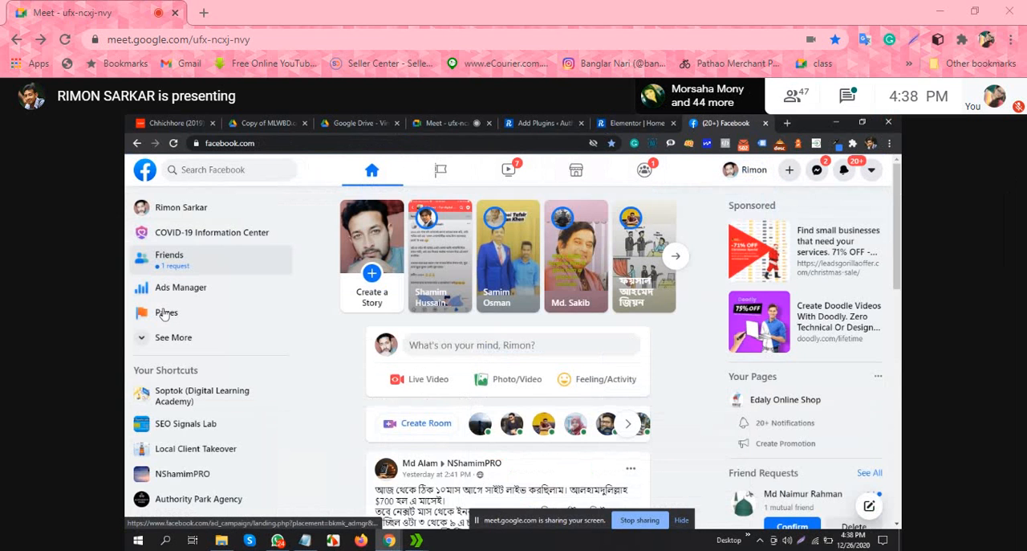
# Step: Open Ads Manager from the Facebook home page, select the account ID in its web address, and return to the home page
pyautogui.click(206, 288)
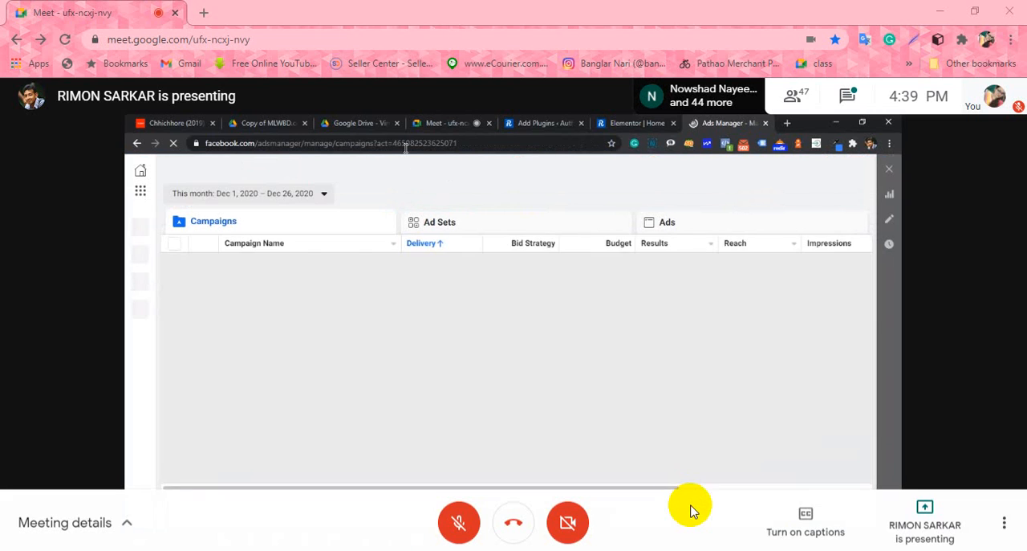
pyautogui.moveTo(406, 144); pyautogui.dragTo(475, 144)
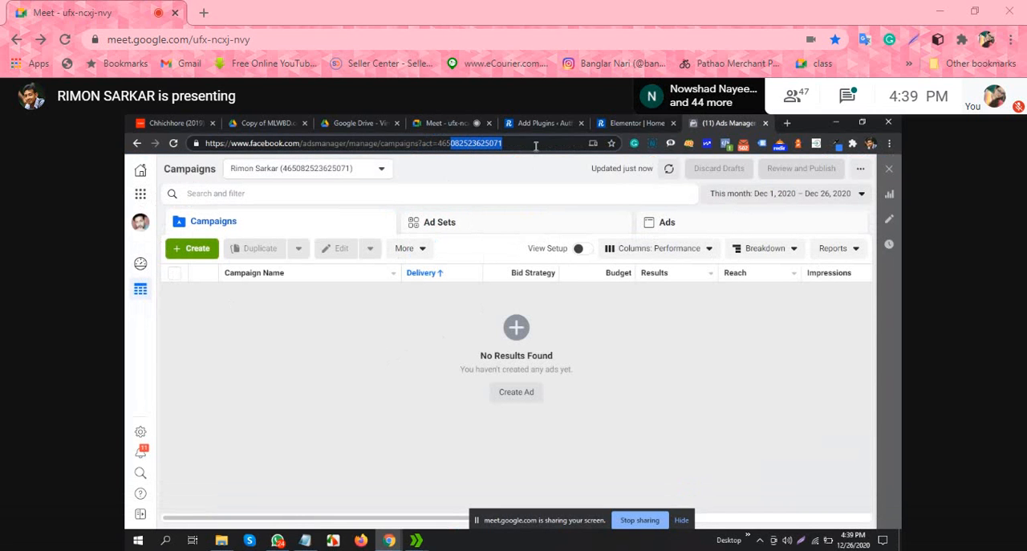
pyautogui.click(136, 143)
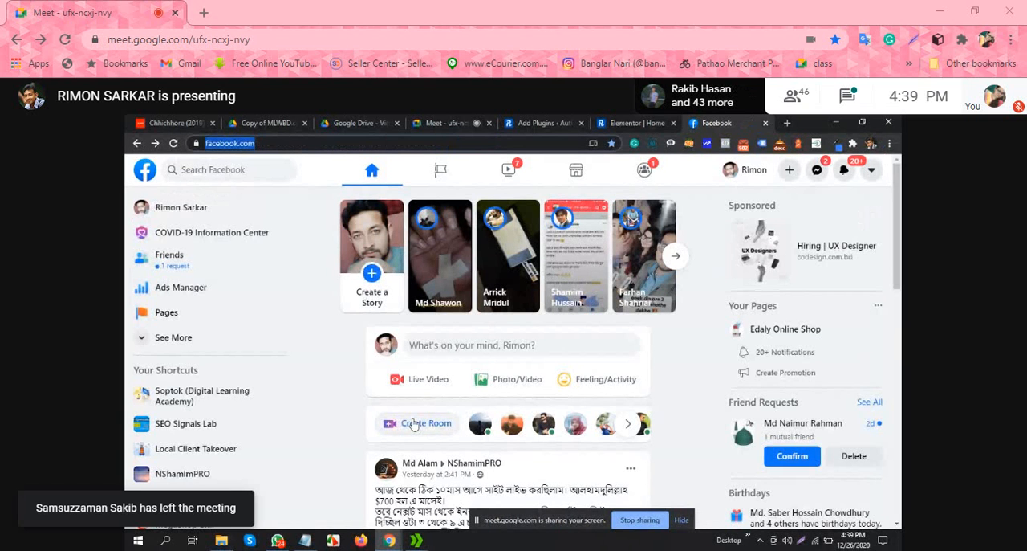
# Step: Go to the list of managed Facebook pages and open the Product/Service page carrying the owner's name
pyautogui.click(192, 312)
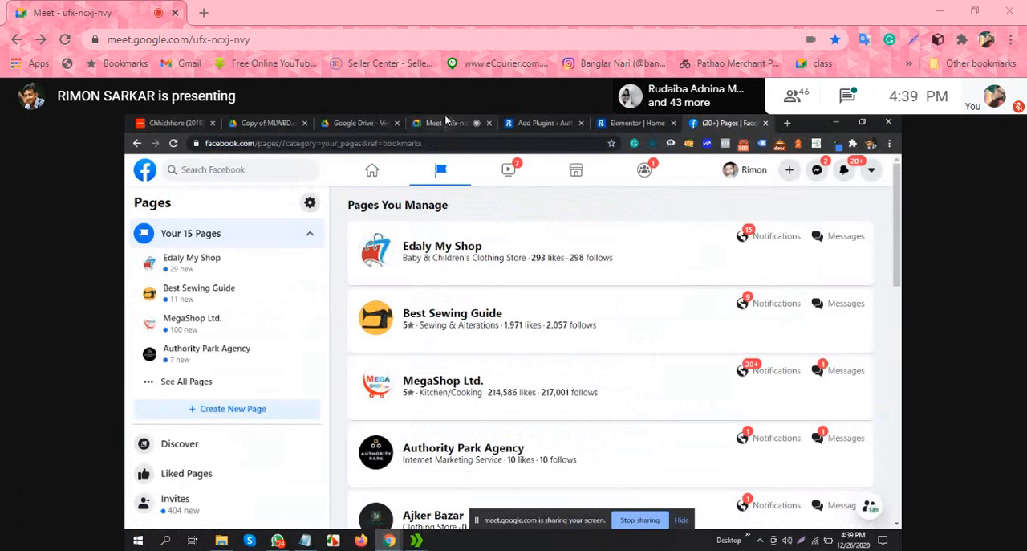
pyautogui.scroll(-2, 442, 363)
pyautogui.scroll(-5, 442, 362)
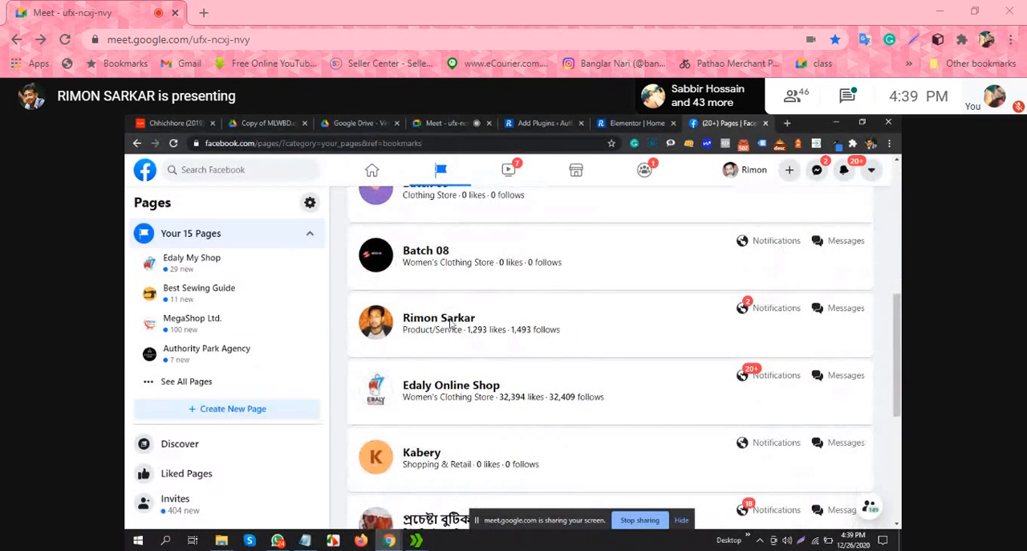
pyautogui.click(451, 323)
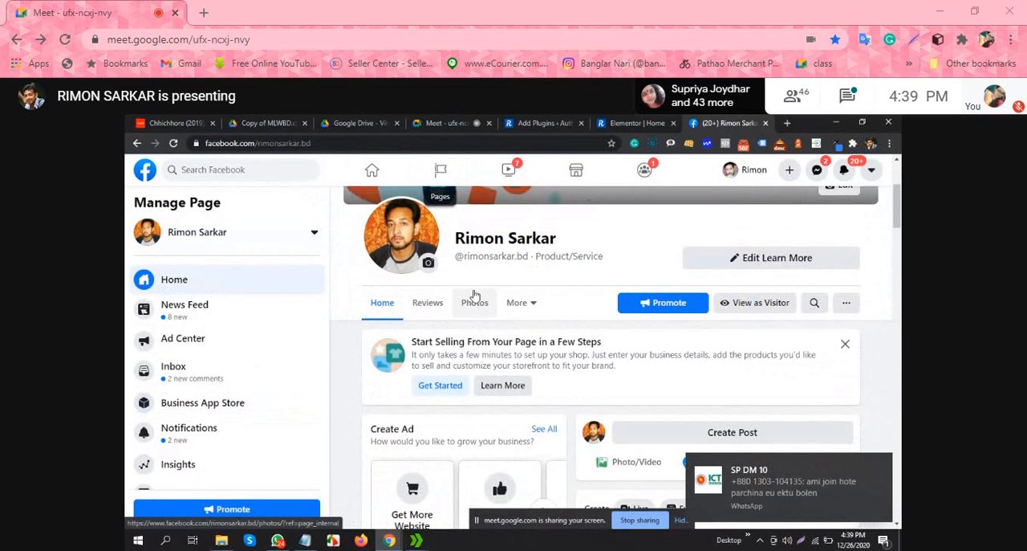
# Step: Look through the Facebook page's home content, posts and management options for the Page ID
pyautogui.scroll(-1, 741, 293)
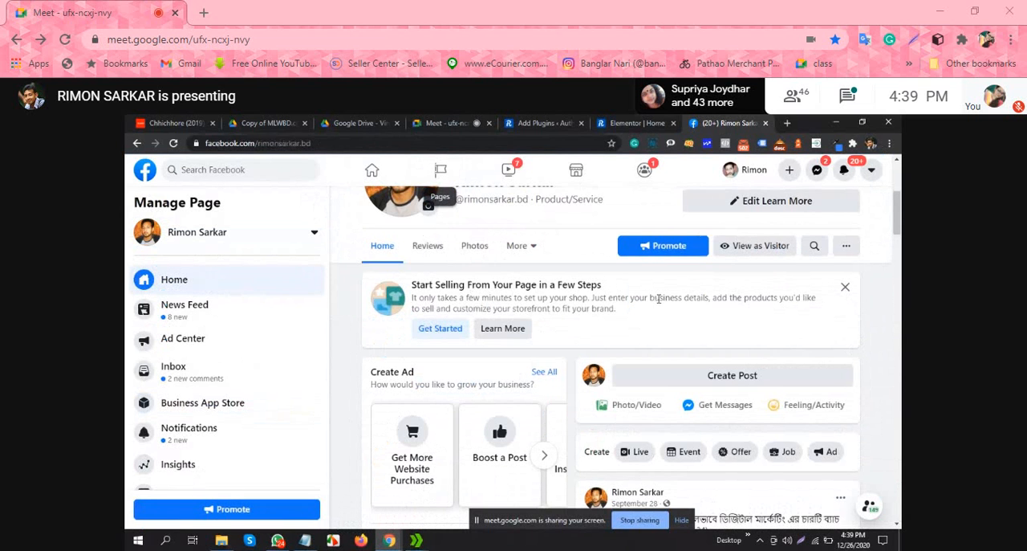
pyautogui.scroll(-2, 634, 301)
pyautogui.scroll(3, 630, 305)
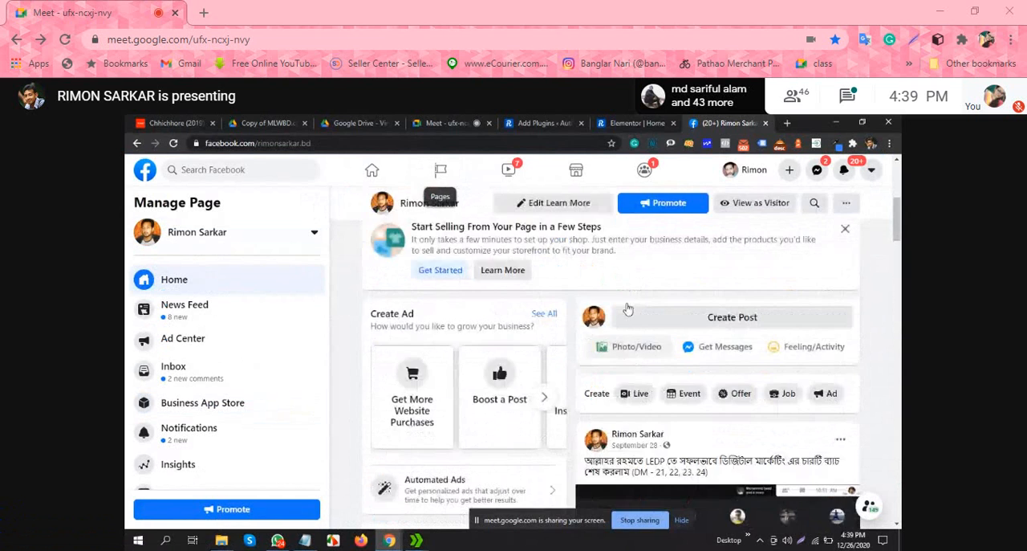
pyautogui.scroll(3, 629, 309)
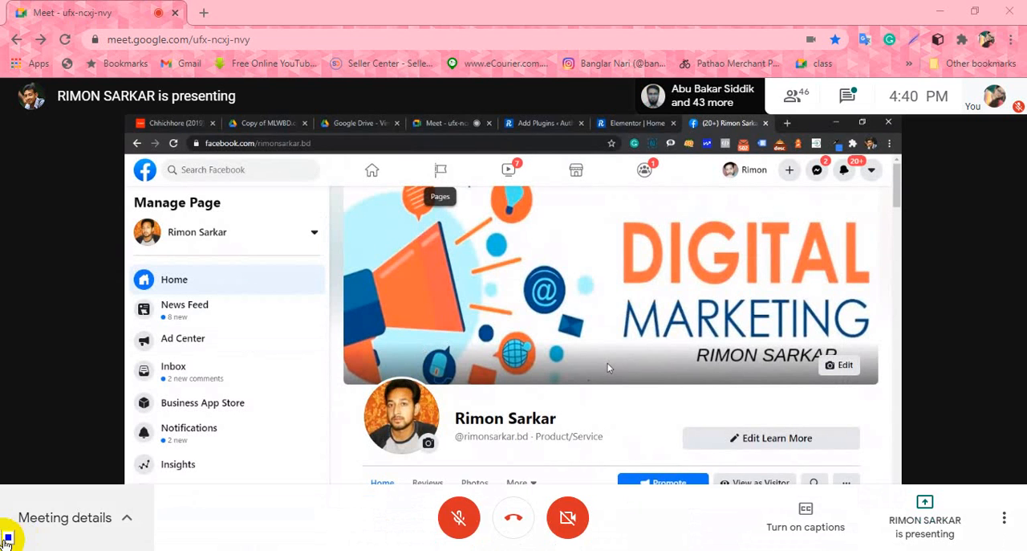
pyautogui.scroll(-2, 607, 366)
pyautogui.scroll(-3, 607, 367)
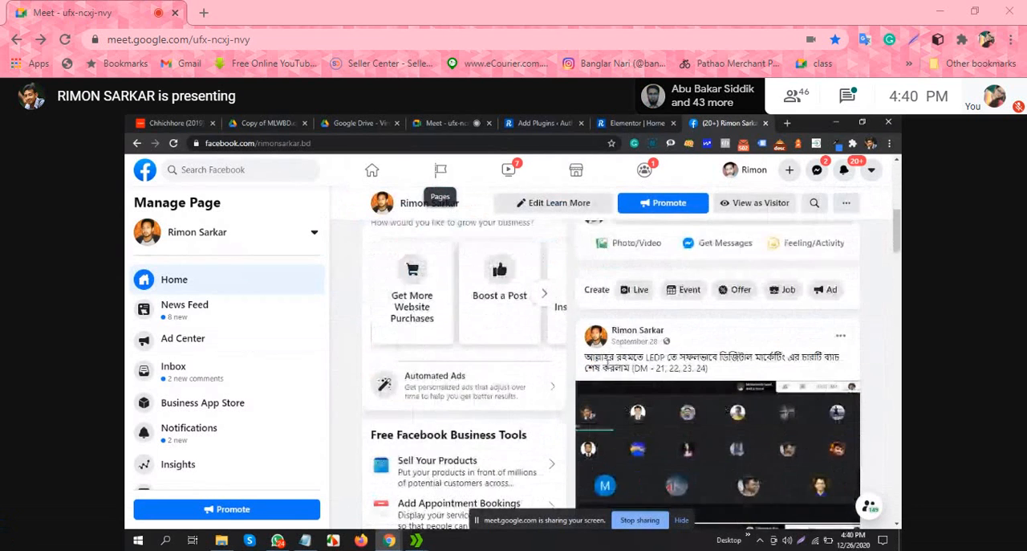
pyautogui.scroll(2, 607, 367)
pyautogui.scroll(2, 608, 366)
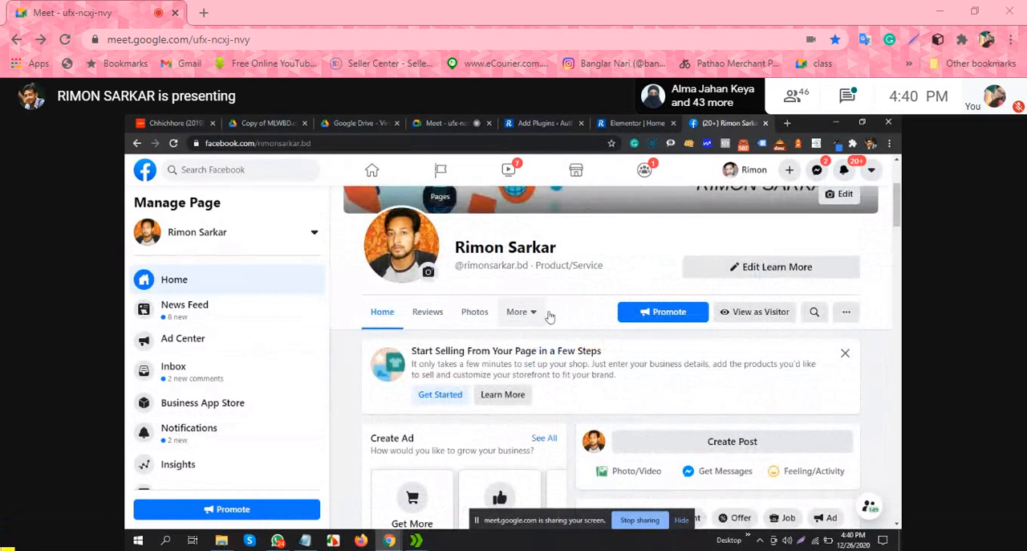
pyautogui.scroll(-1, 568, 278)
pyautogui.scroll(-2, 223, 365)
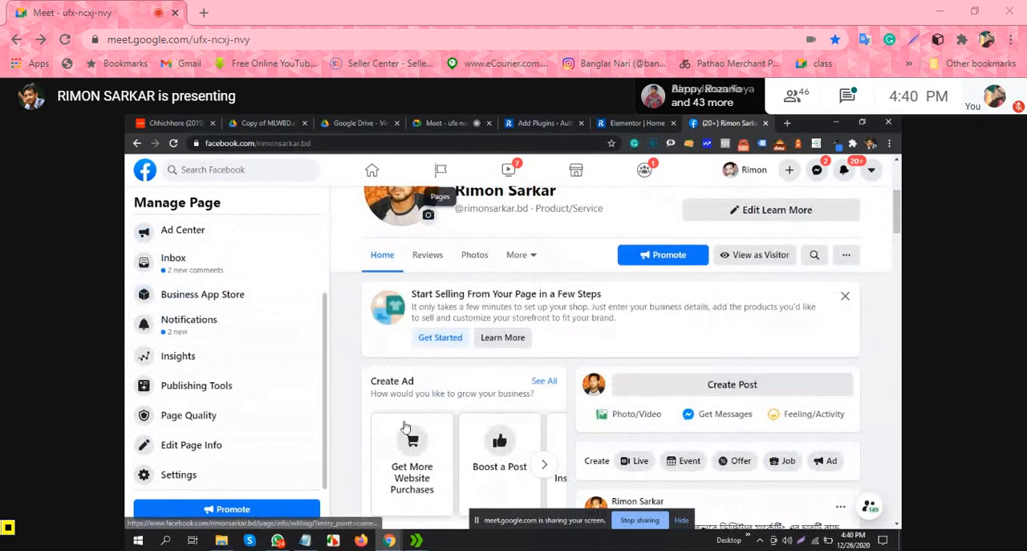
pyautogui.scroll(-3, 768, 354)
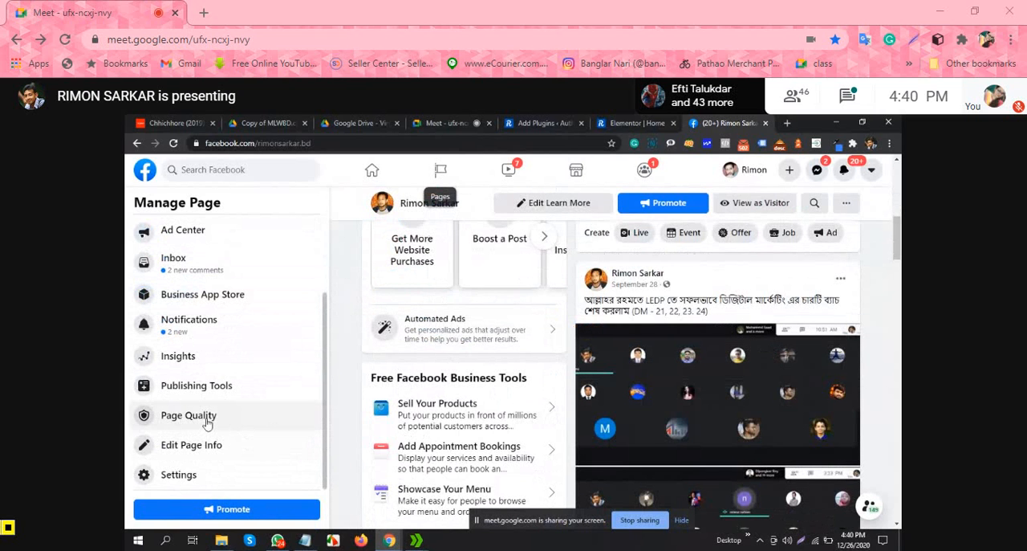
# Step: Open the Page Settings and examine the list of settings categories for the Page ID
pyautogui.click(183, 480)
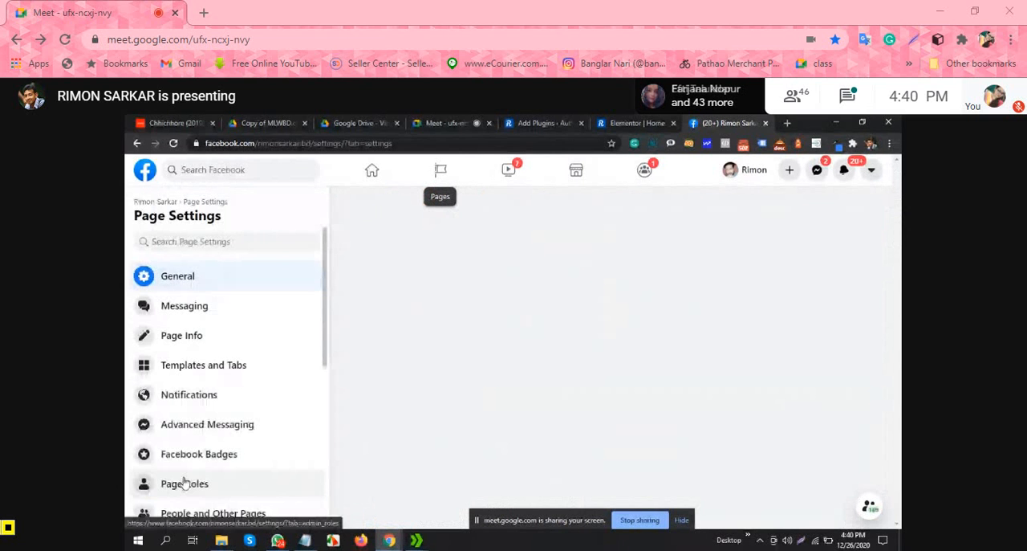
pyautogui.scroll(-2, 244, 443)
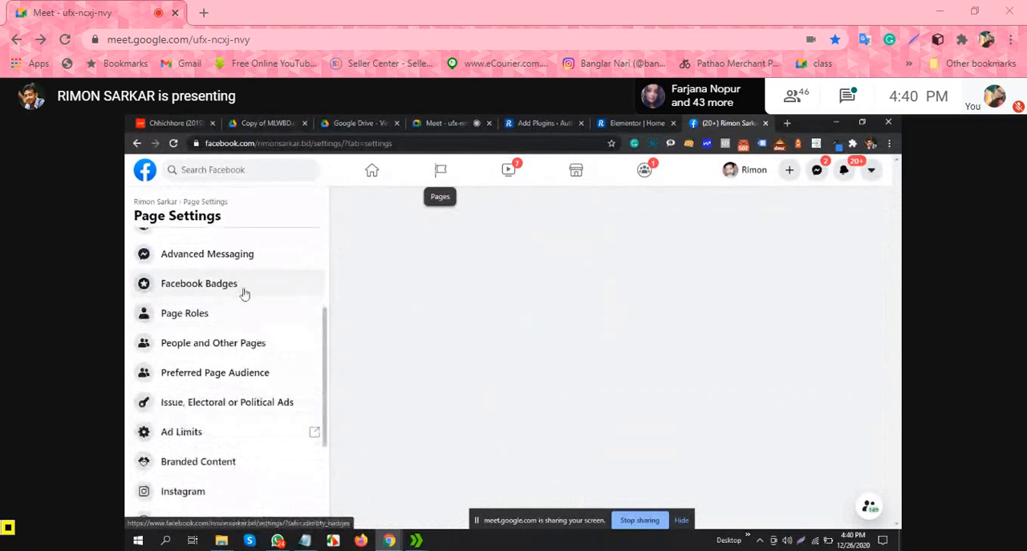
pyautogui.scroll(-2, 240, 291)
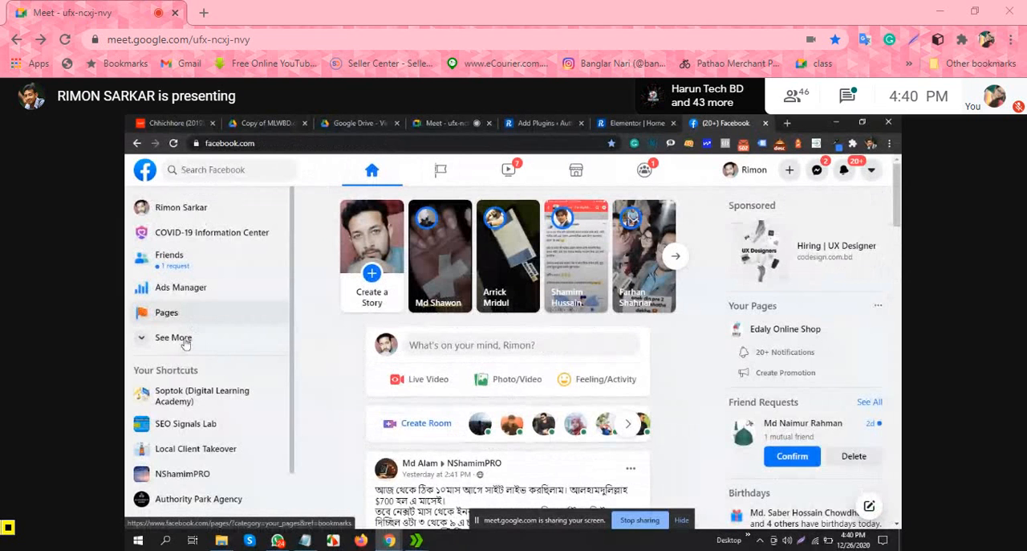
# Step: Open Ads Manager from the Facebook home page and go to its Business Settings
pyautogui.click(184, 289)
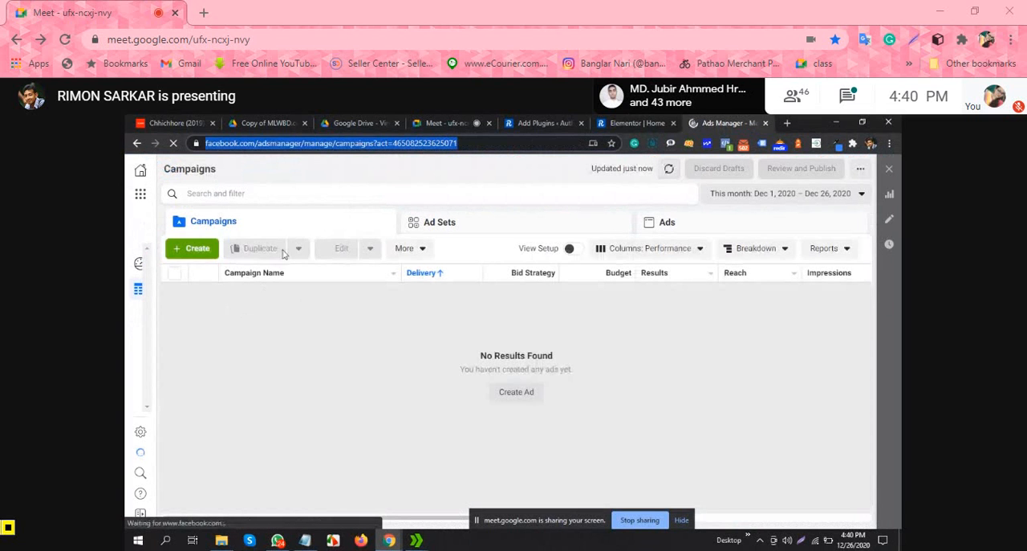
pyautogui.click(140, 197)
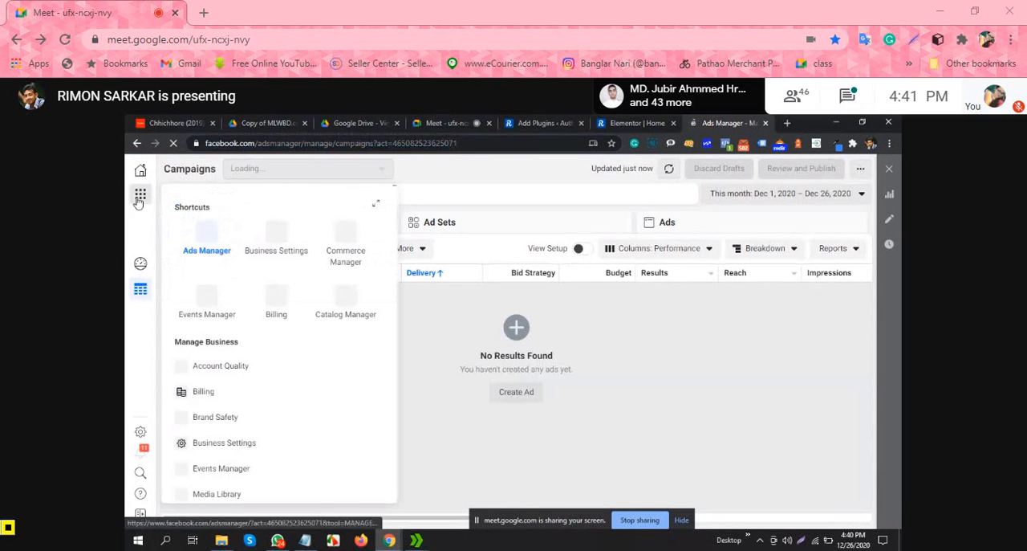
pyautogui.click(276, 232)
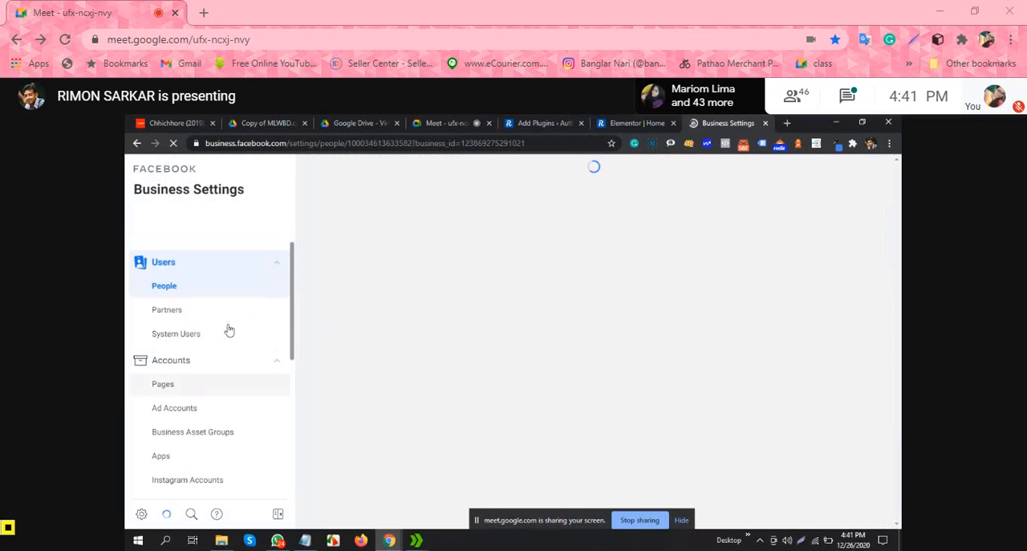
# Step: Select the Primary Business Page among the business account's pages and copy its page ID
pyautogui.click(173, 387)
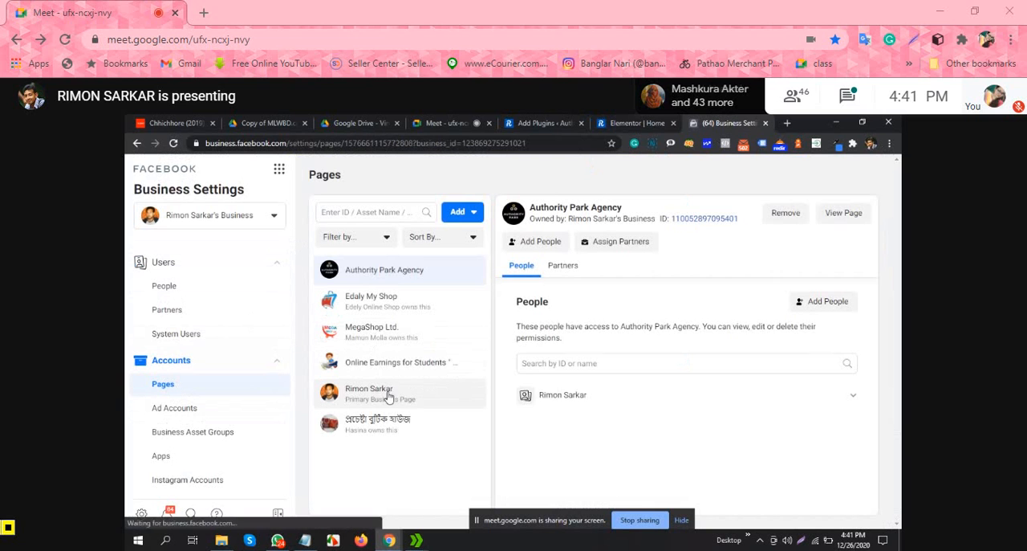
pyautogui.click(387, 394)
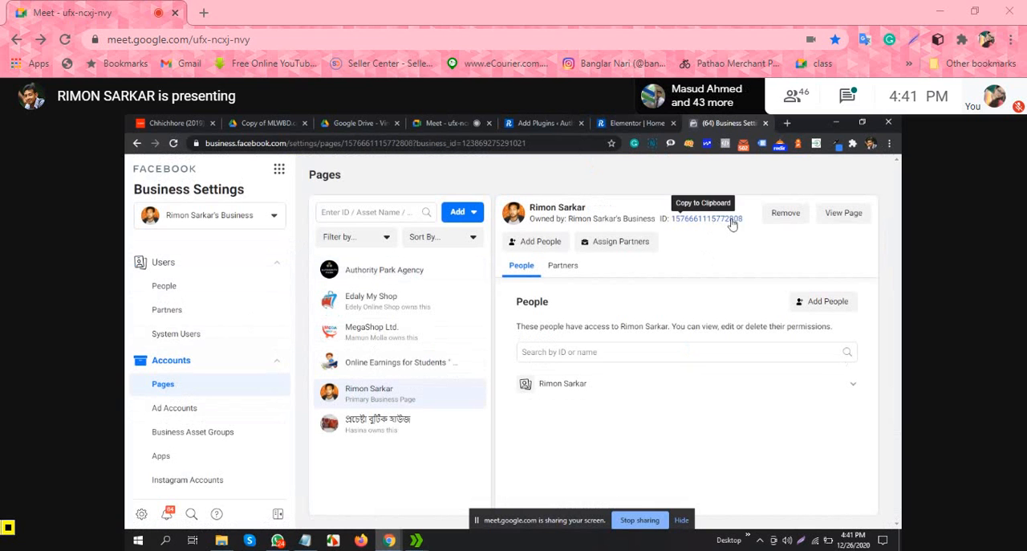
pyautogui.moveTo(749, 224); pyautogui.dragTo(674, 227)
pyautogui.rightClick(674, 225)
pyautogui.click(705, 230)
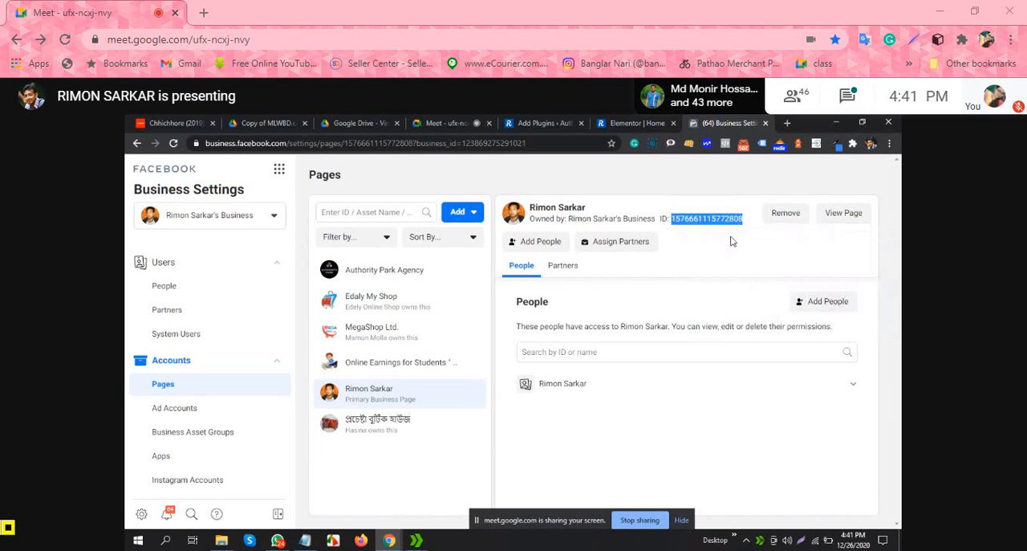
# Step: Switch to the Elementor editor, paste the copied ID as the Facebook Feed widget's Page ID, and update the home page
pyautogui.click(626, 123)
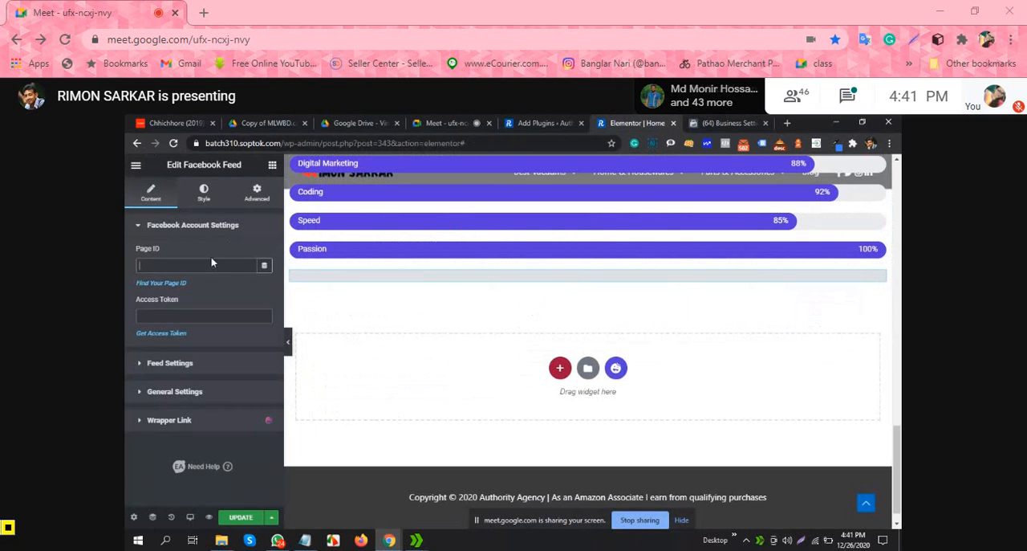
pyautogui.hotkey('ctrl', 'v')
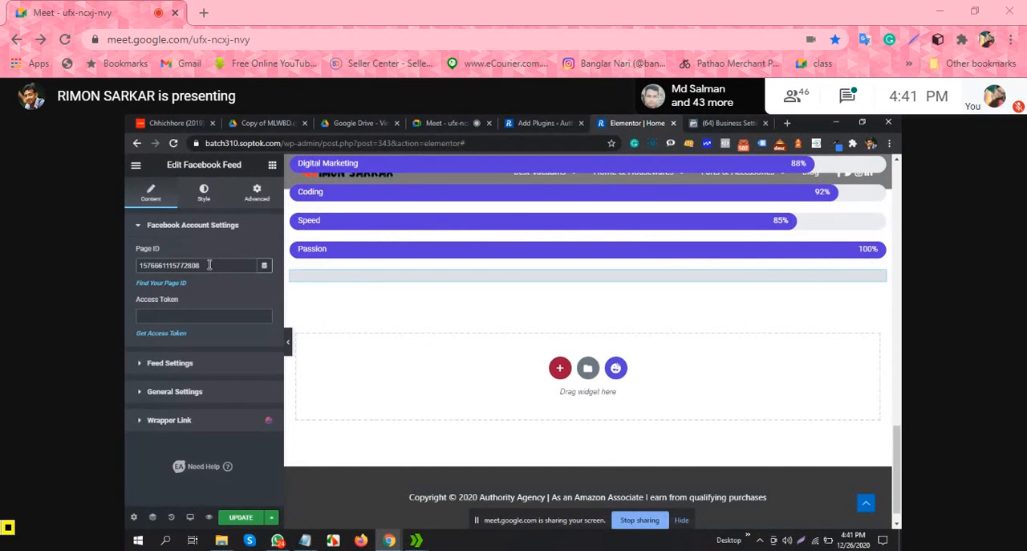
pyautogui.click(240, 517)
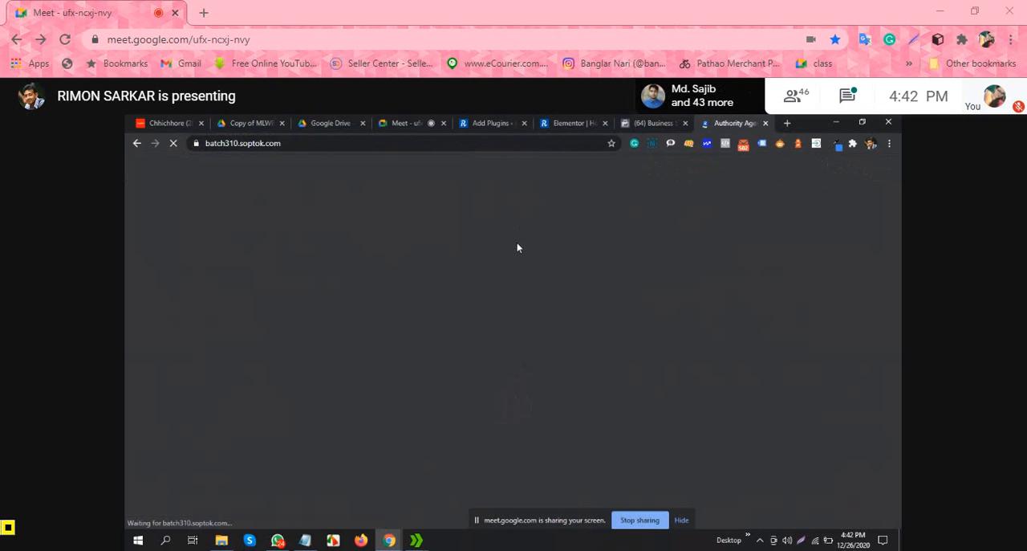
# Step: Check the live home page down to the skill bars and footer for the Facebook feed, and return to the Elementor editor
pyautogui.scroll(-5, 530, 243)
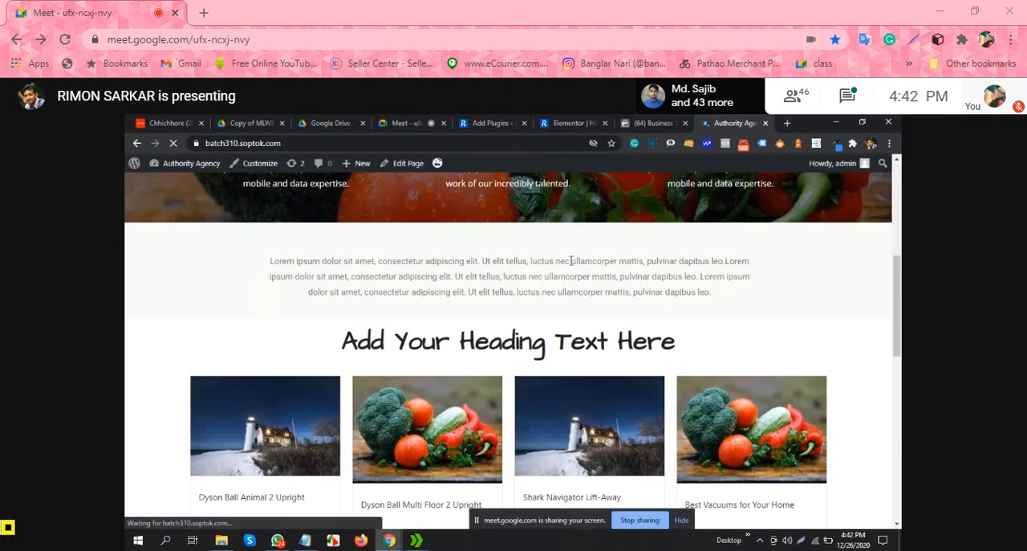
pyautogui.scroll(-10, 571, 261)
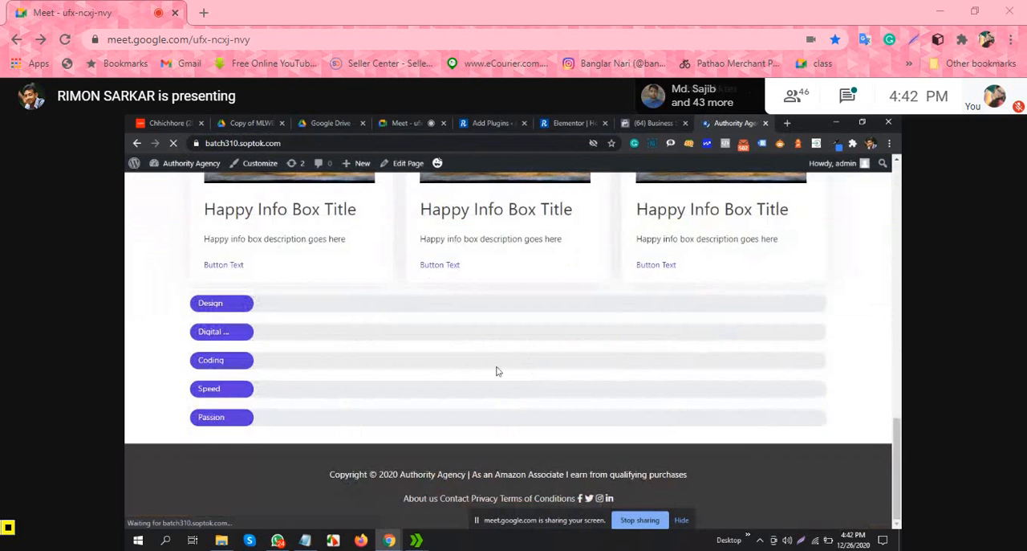
pyautogui.click(487, 123)
pyautogui.hotkey('ctrl', 'Tab')
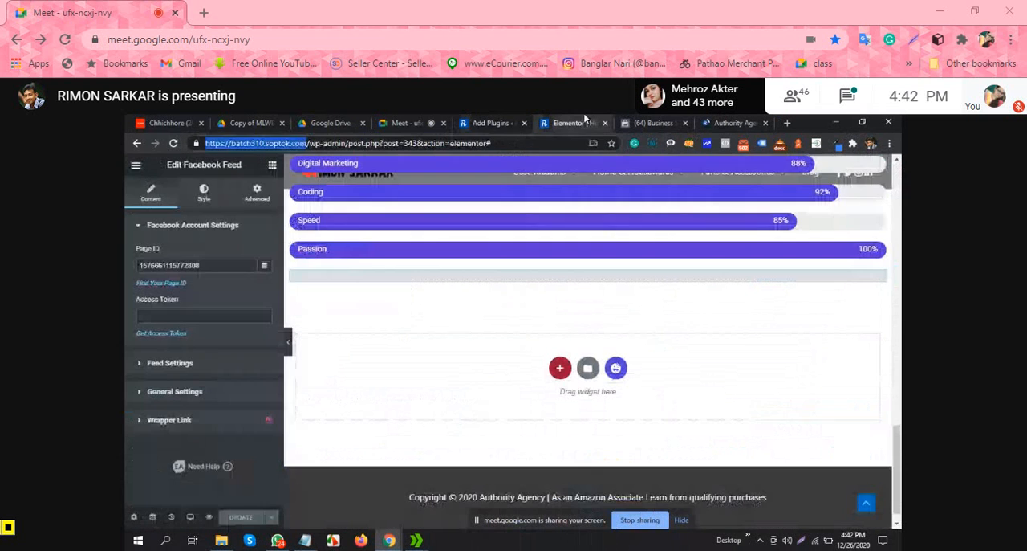
# Step: Look through the Accounts section of Facebook Business Settings, comparing it with the Facebook Feed widget's account settings in the Elementor editor
pyautogui.click(223, 316)
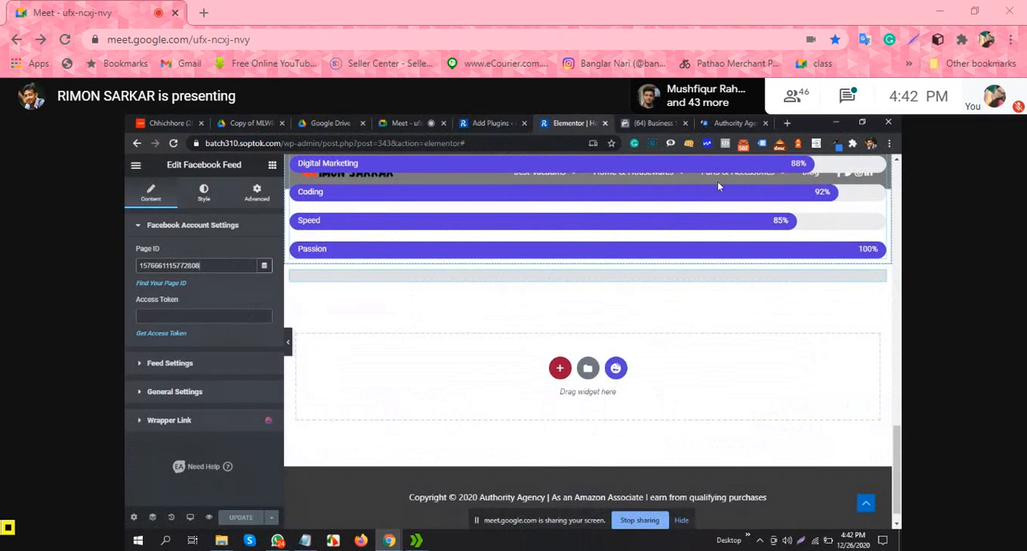
pyautogui.click(732, 123)
pyautogui.click(646, 123)
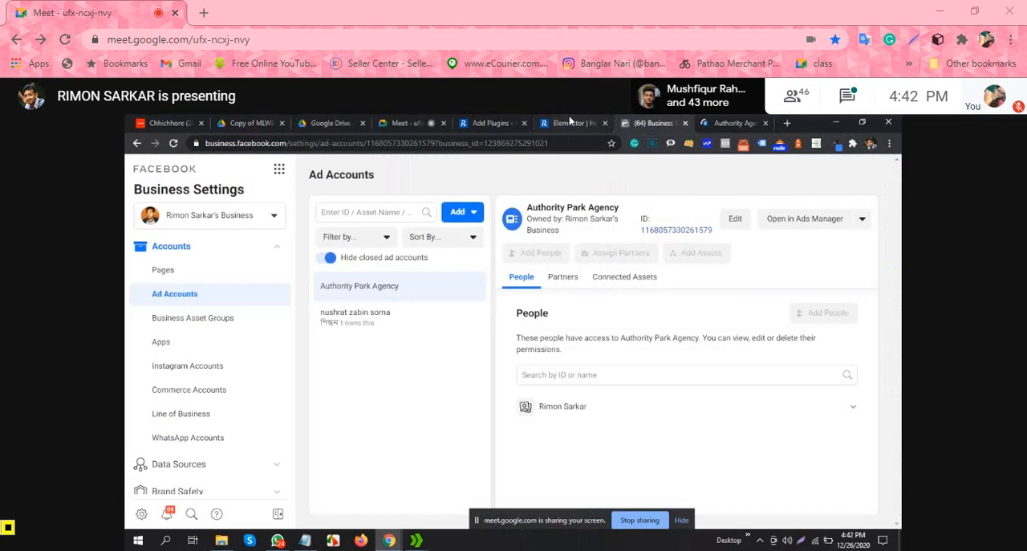
pyautogui.click(572, 123)
pyautogui.scroll(15, 579, 242)
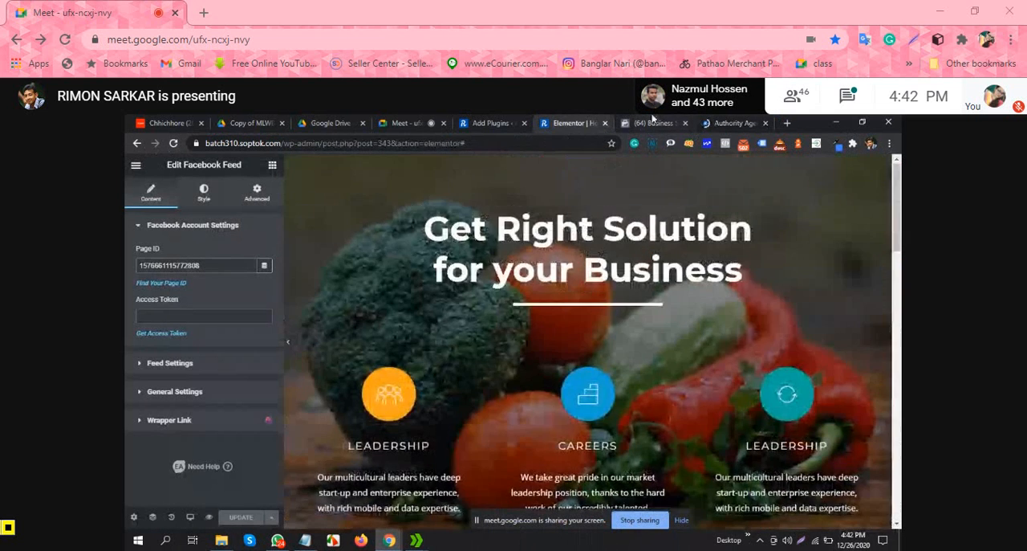
pyautogui.click(653, 122)
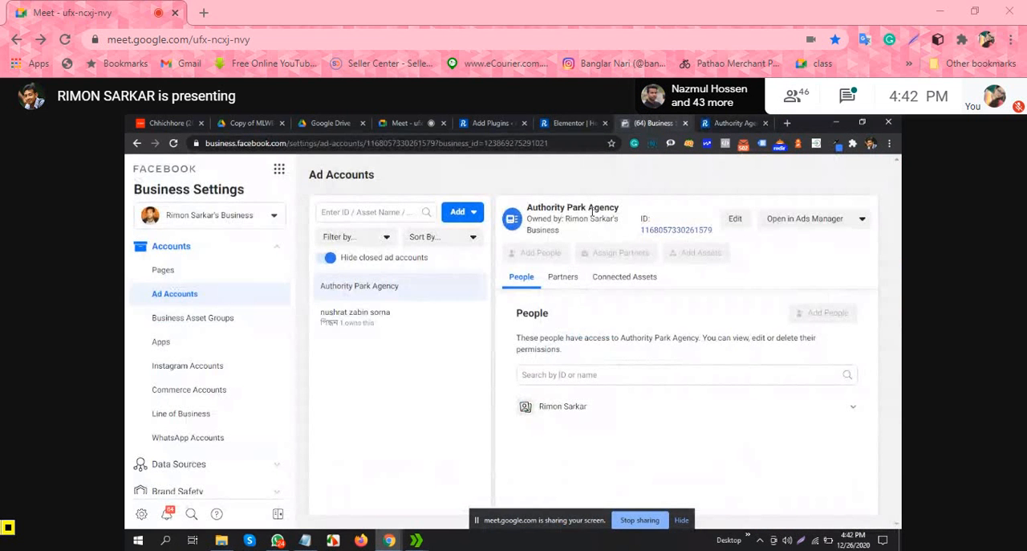
pyautogui.scroll(2, 227, 313)
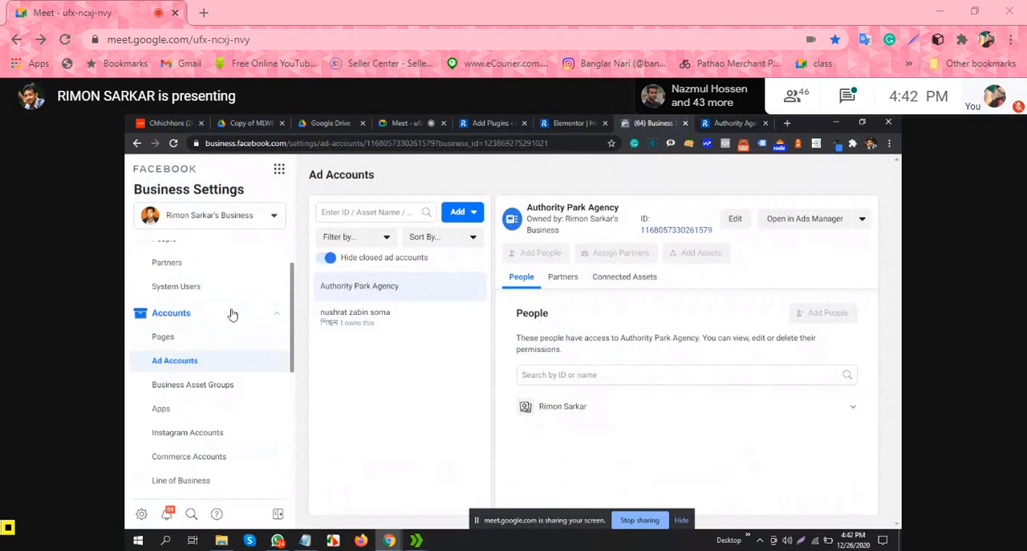
pyautogui.click(203, 393)
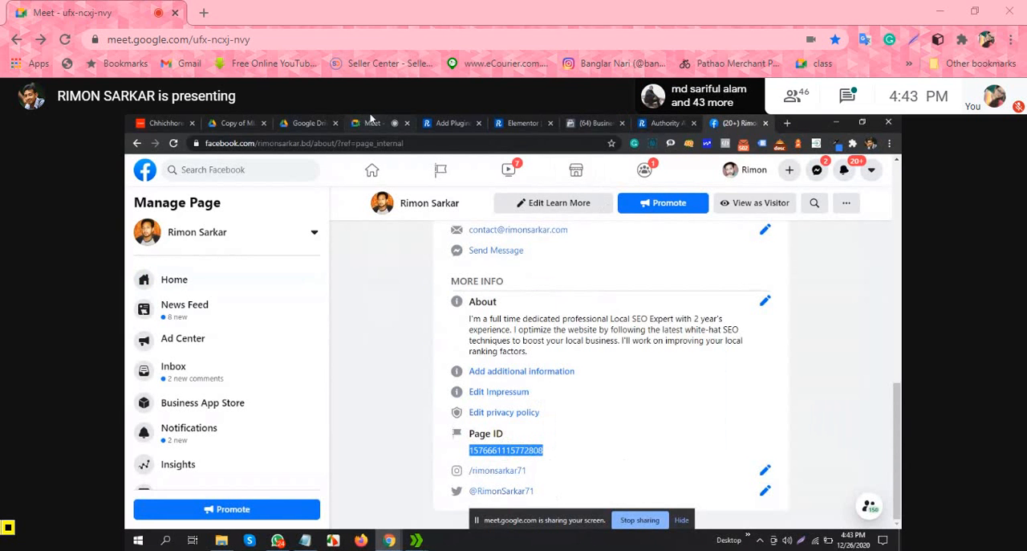
# Step: Return to the Elementor editor and paste the page ID from the Facebook page's About information as the Facebook Feed widget's Page ID
pyautogui.click(454, 123)
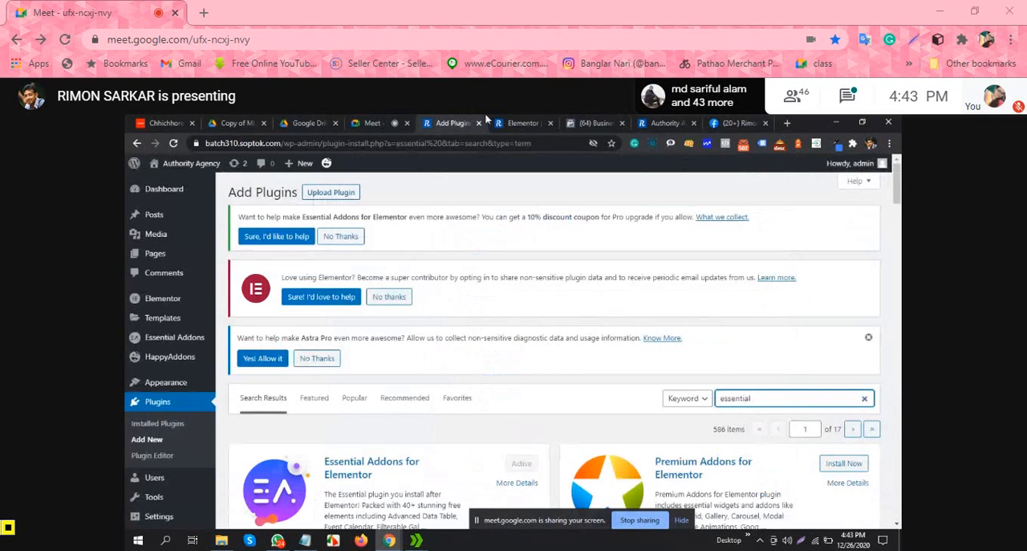
pyautogui.click(515, 123)
pyautogui.doubleClick(224, 265)
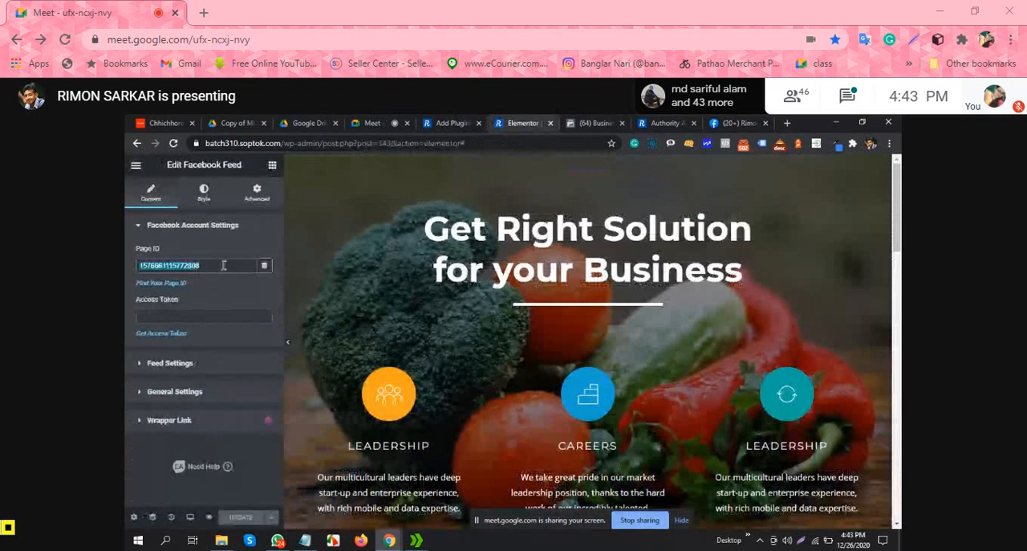
pyautogui.hotkey('ctrl', 'v')
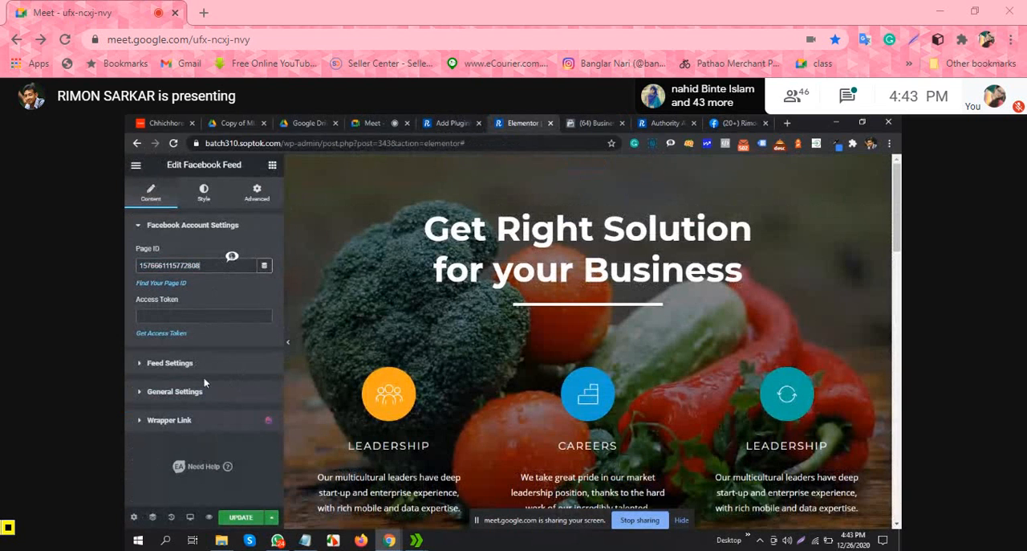
pyautogui.scroll(-15, 578, 330)
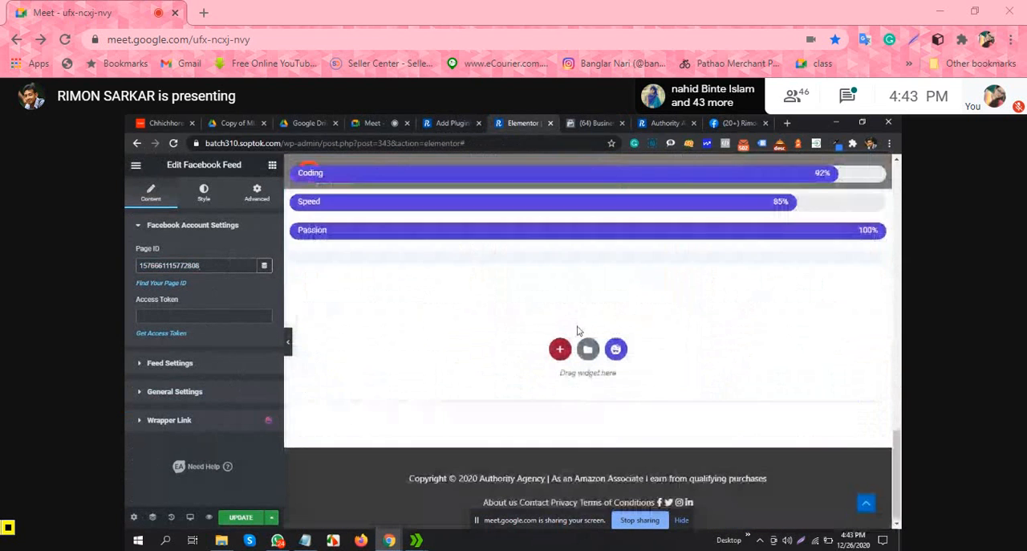
# Step: Open the Facebook Feed widget's access token help and read the Essential Addons documentation down to the tutorial video
pyautogui.click(211, 315)
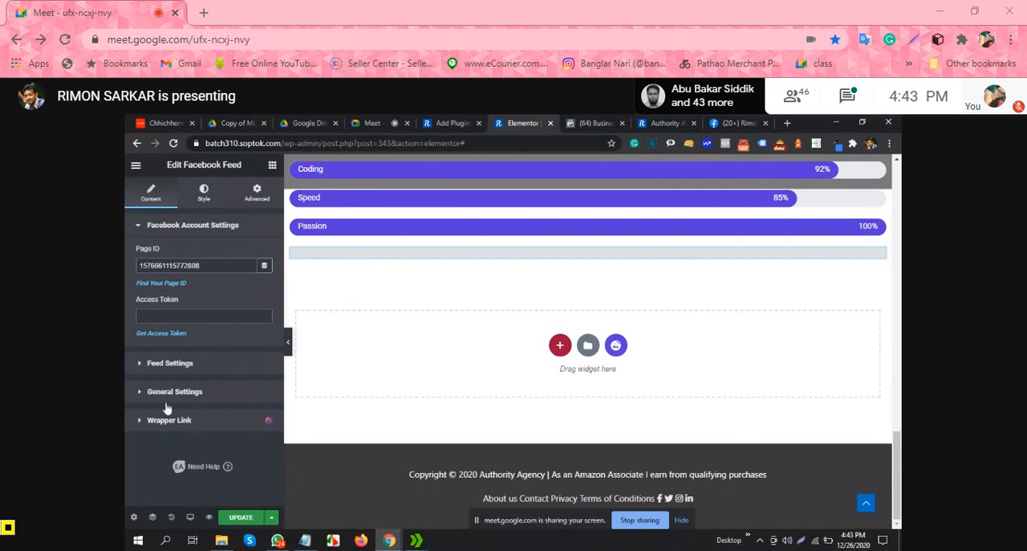
pyautogui.click(223, 315)
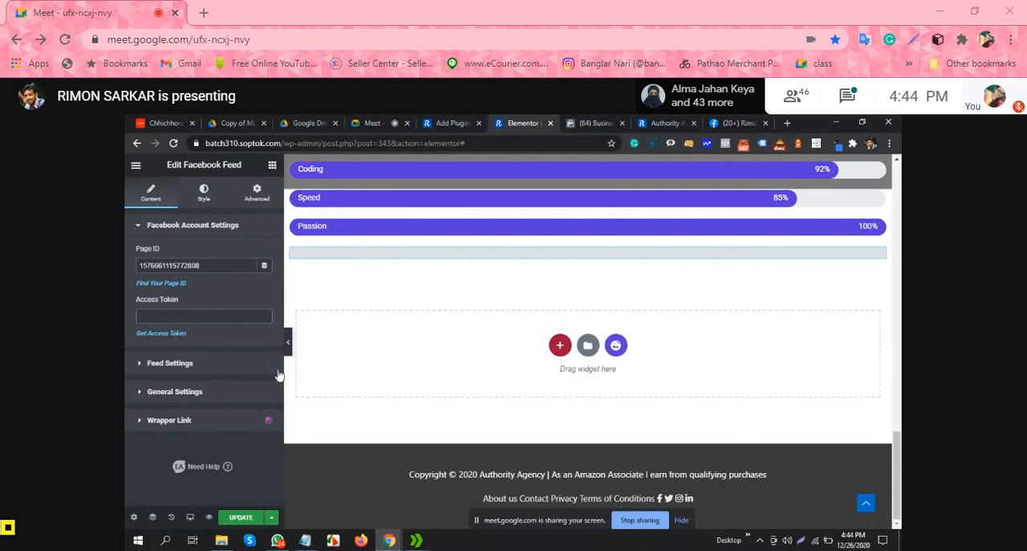
pyautogui.click(153, 334)
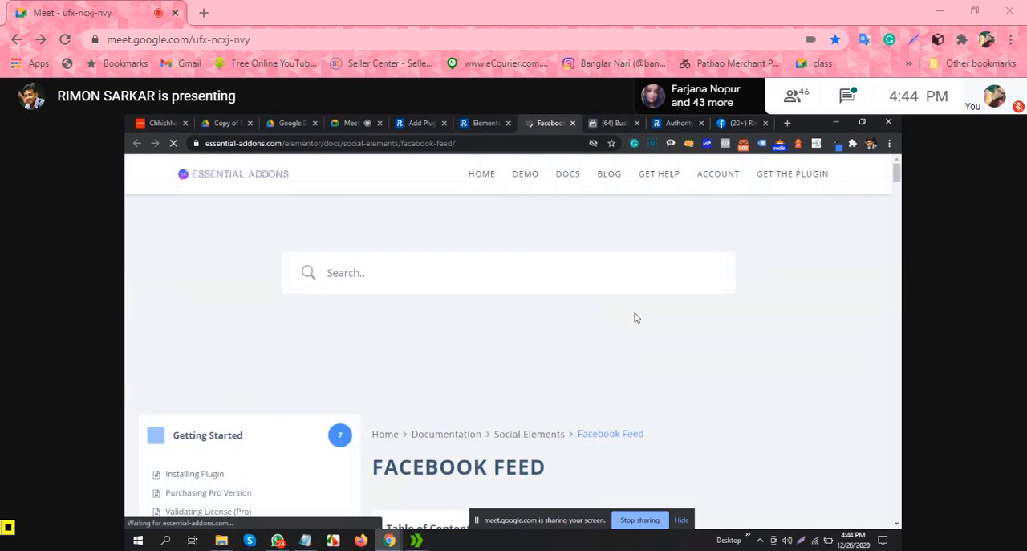
pyautogui.scroll(-2, 635, 318)
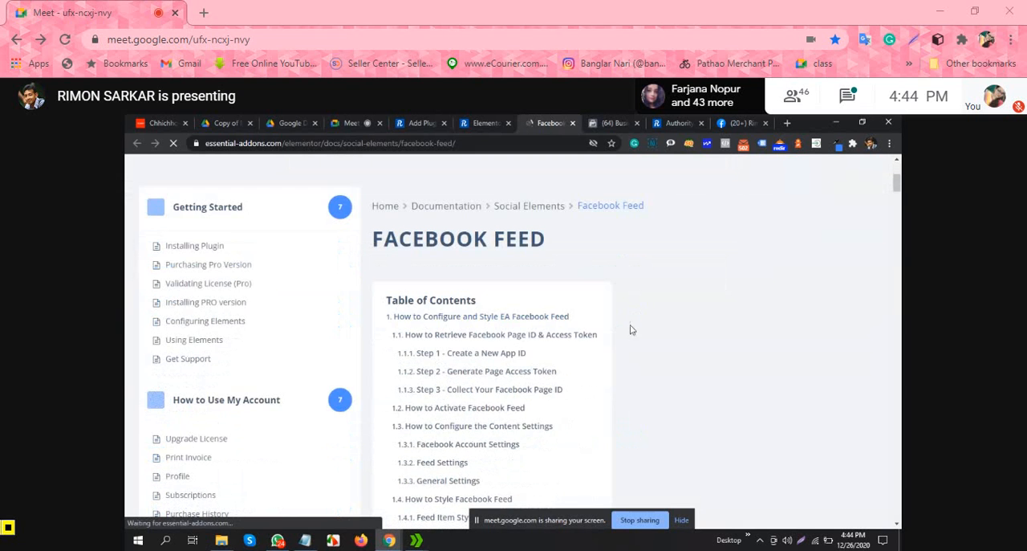
pyautogui.scroll(-1, 678, 316)
pyautogui.scroll(-1, 676, 316)
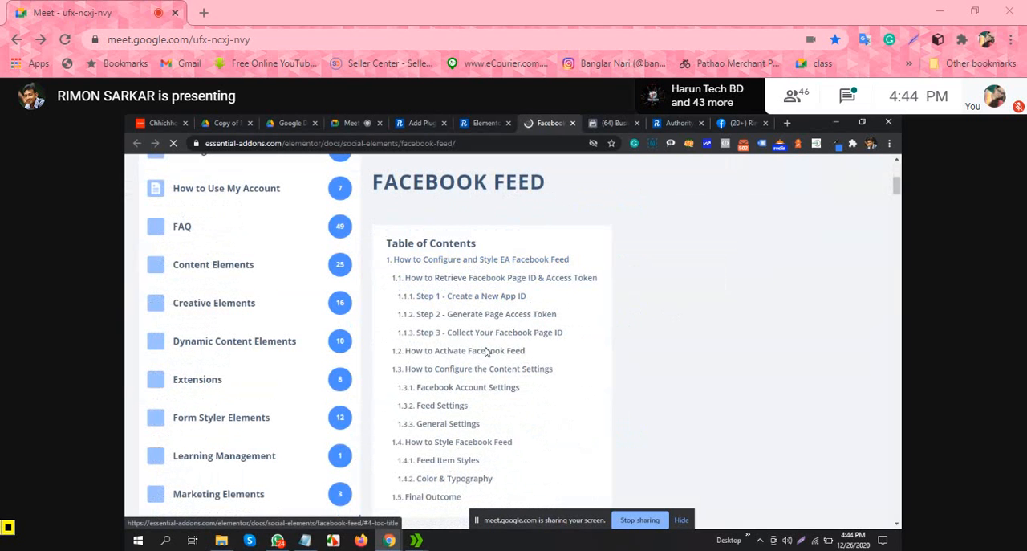
pyautogui.scroll(-1, 489, 367)
pyautogui.scroll(-2, 488, 367)
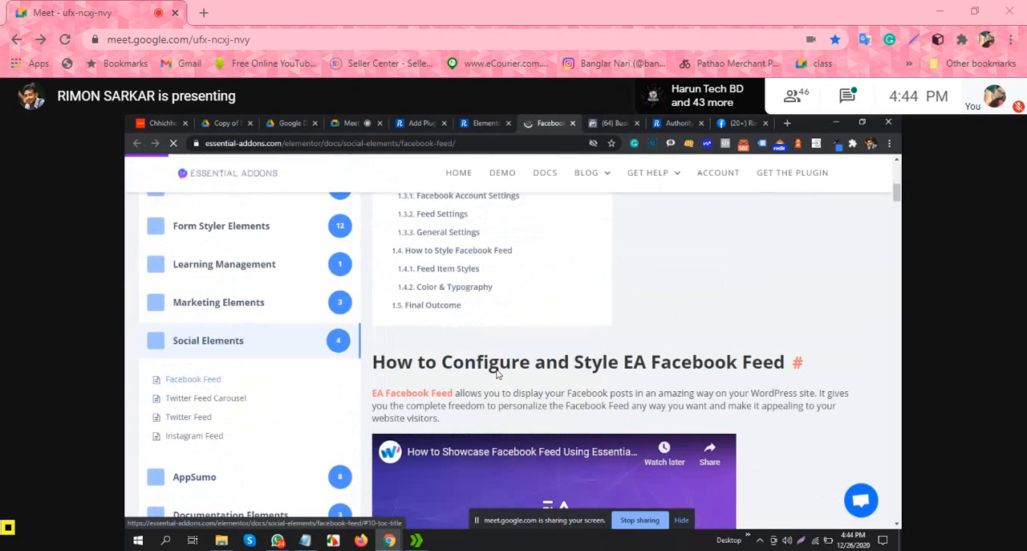
pyautogui.scroll(-2, 650, 351)
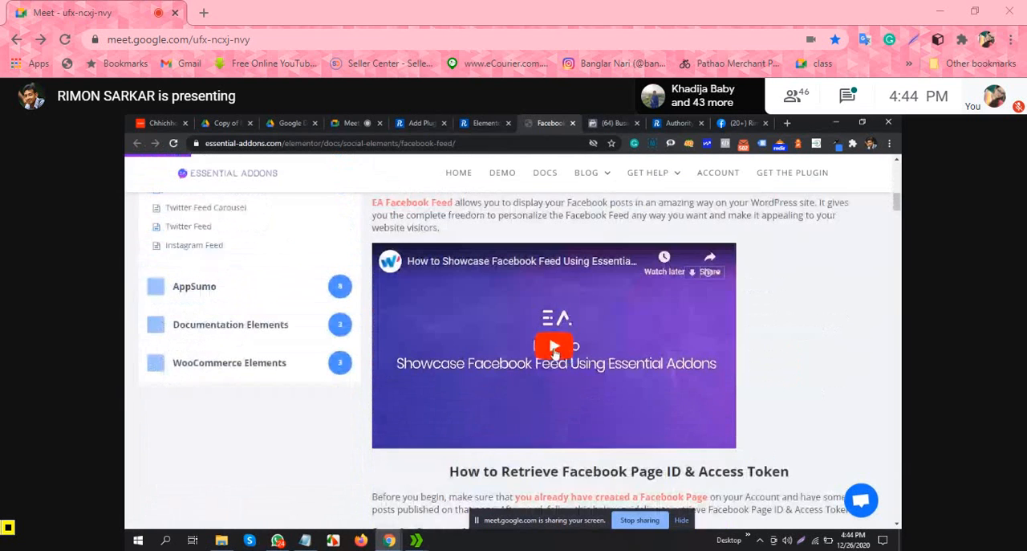
# Step: Play the embedded Facebook Feed tutorial video with the sound muted and dismiss the support chat message covering it
pyautogui.click(553, 351)
pyautogui.scroll(-3, 717, 336)
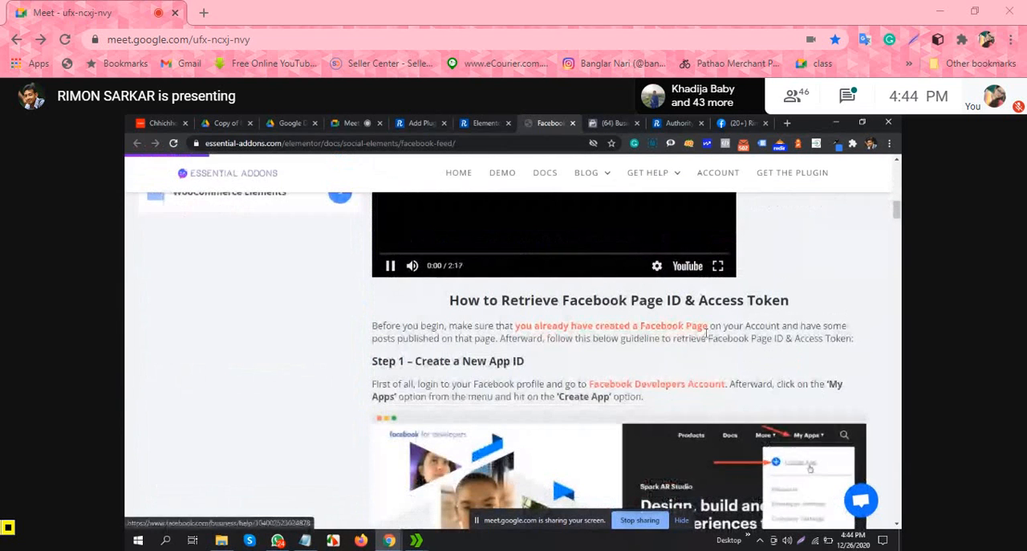
pyautogui.scroll(2, 691, 334)
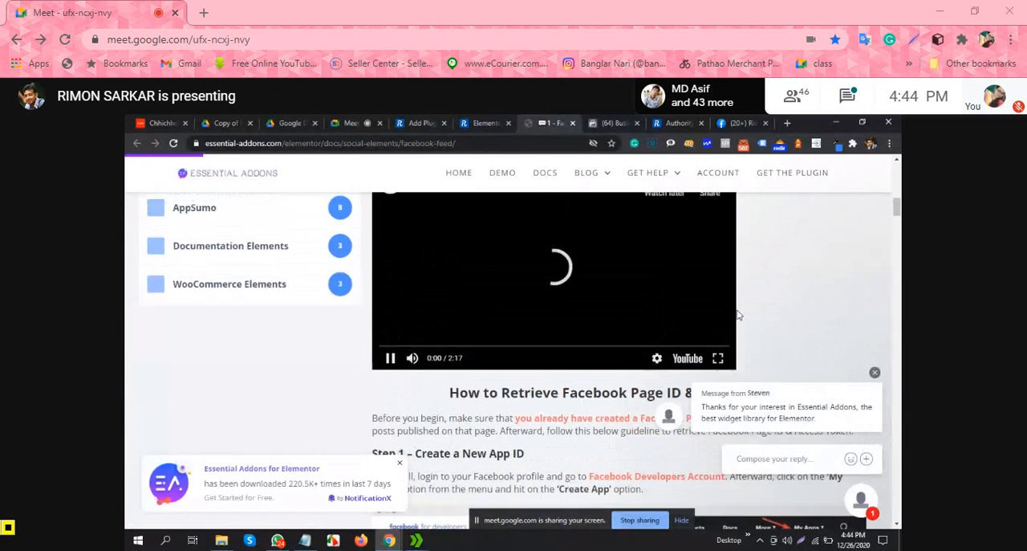
pyautogui.click(412, 358)
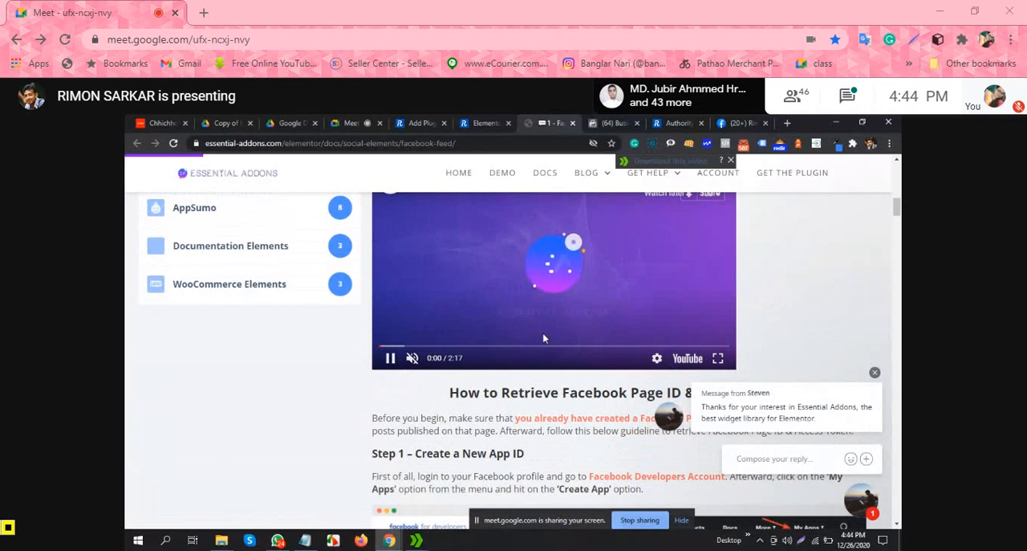
pyautogui.scroll(2, 639, 312)
pyautogui.scroll(-1, 639, 313)
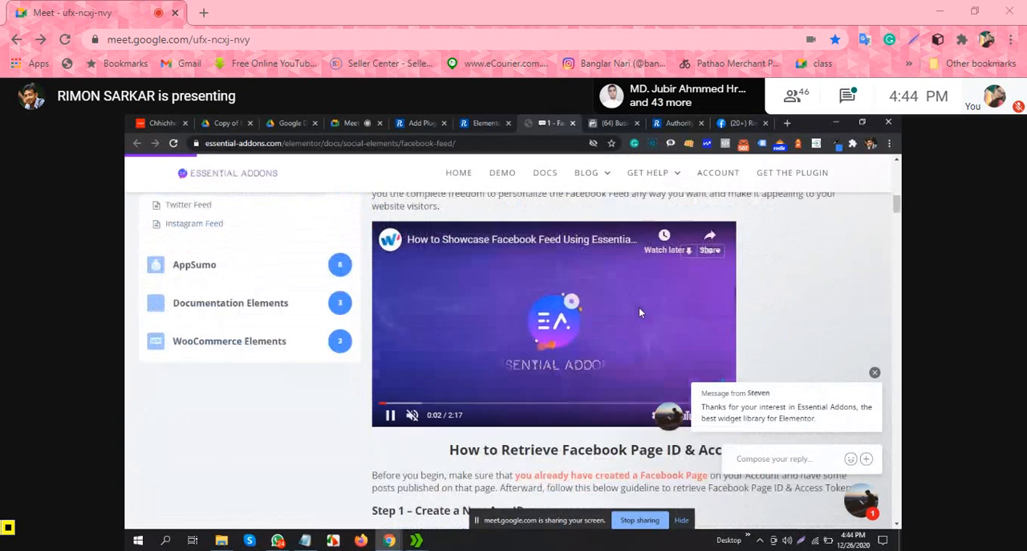
pyautogui.click(875, 371)
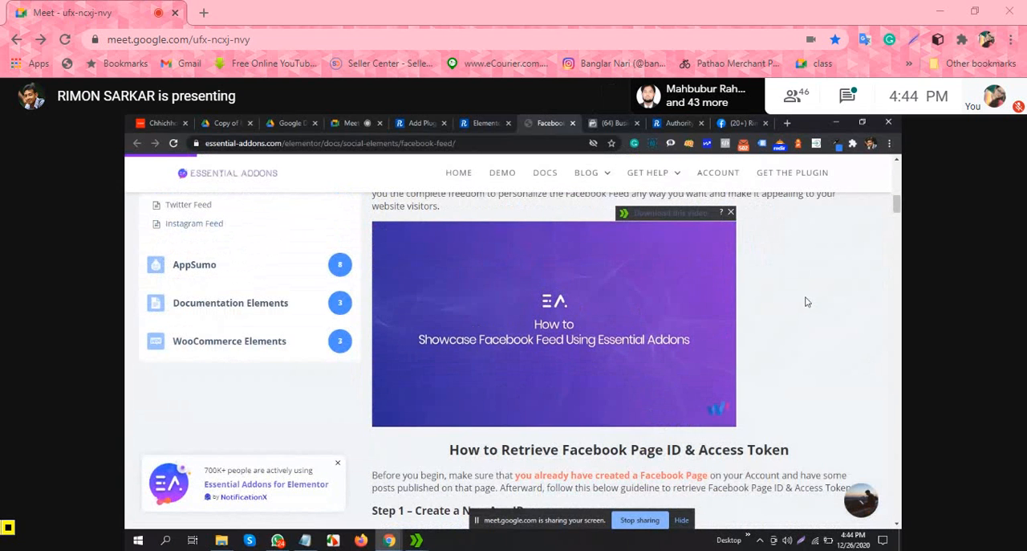
# Step: Skip ahead in the Facebook Feed tutorial and watch in full screen how the page access token is generated
pyautogui.click(426, 403)
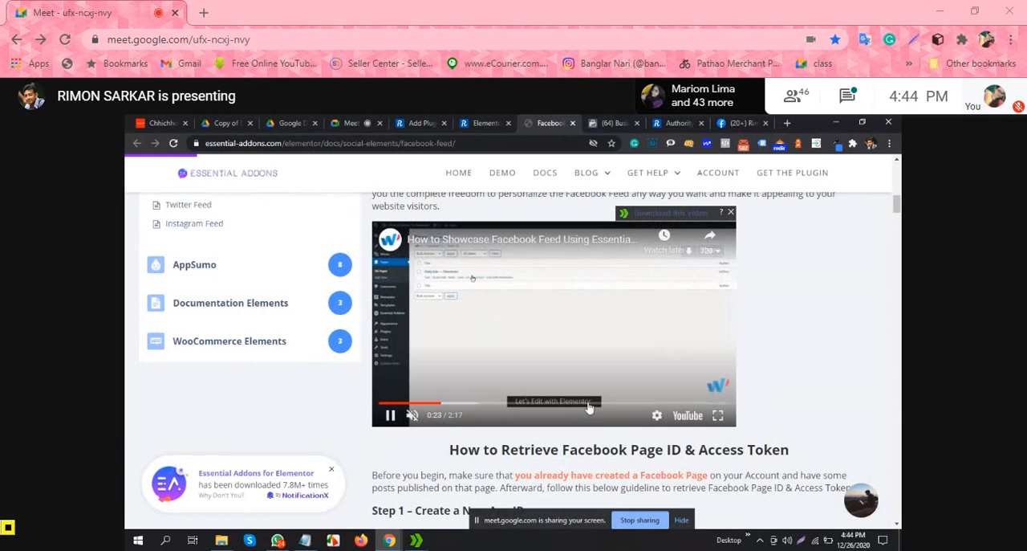
pyautogui.click(719, 414)
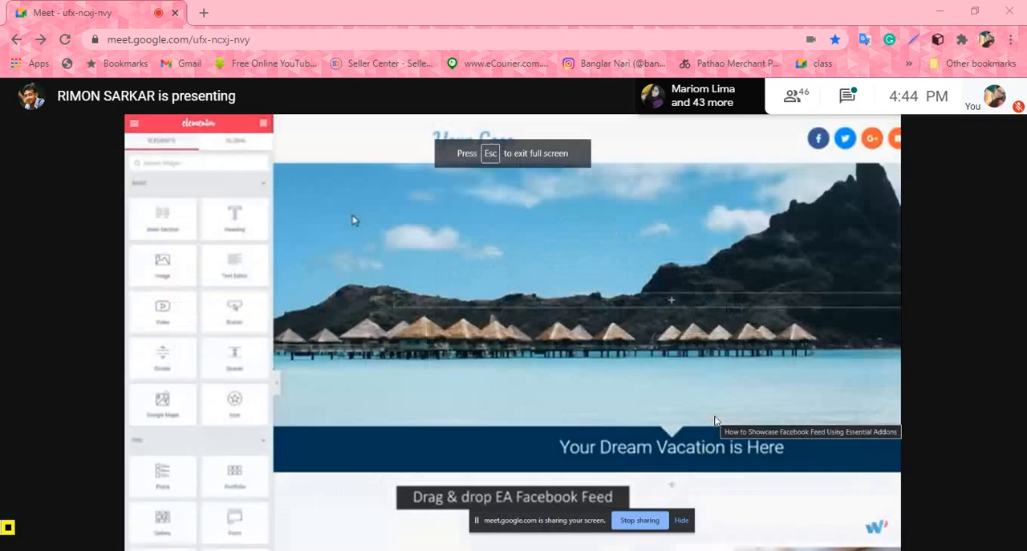
pyautogui.press('Left')
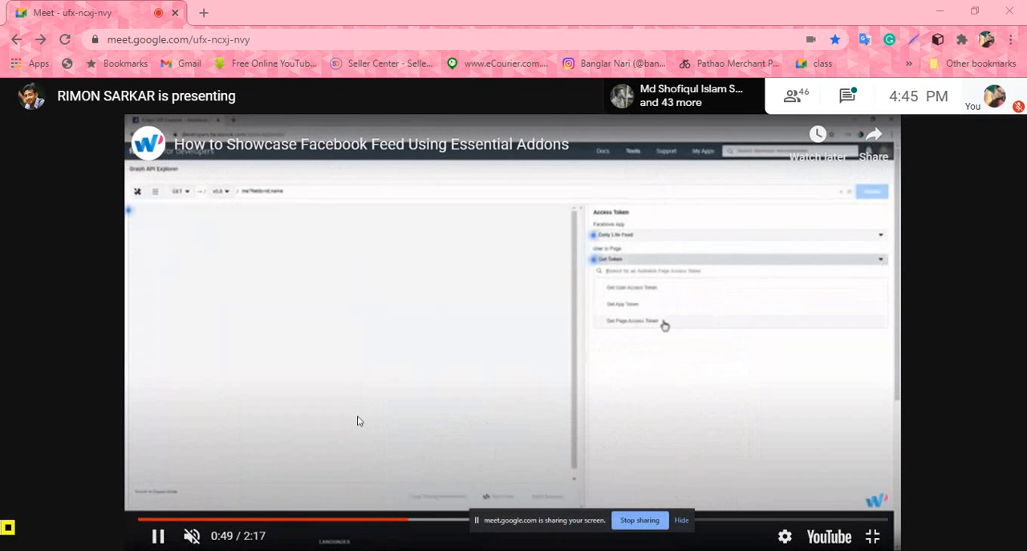
pyautogui.click(448, 409)
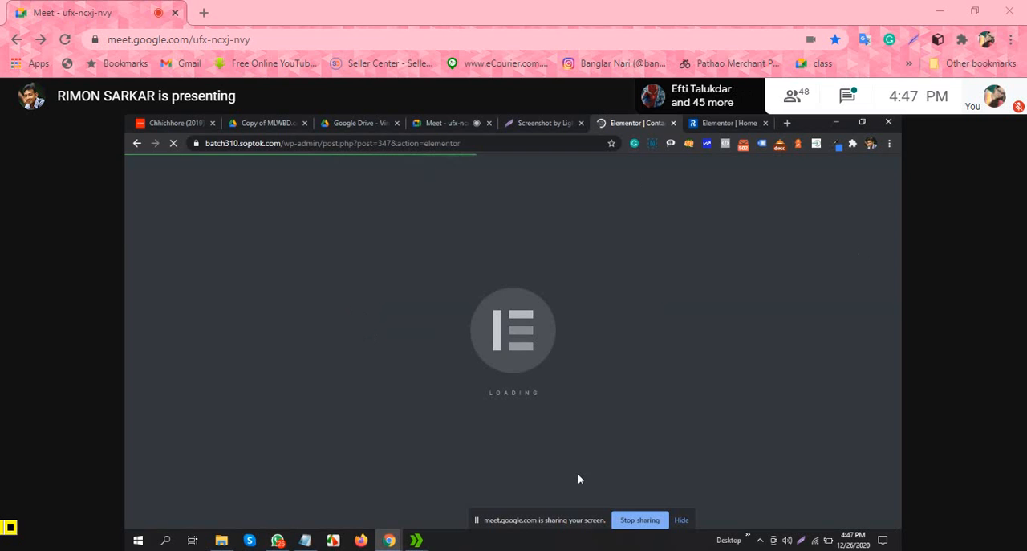
pyautogui.click(726, 123)
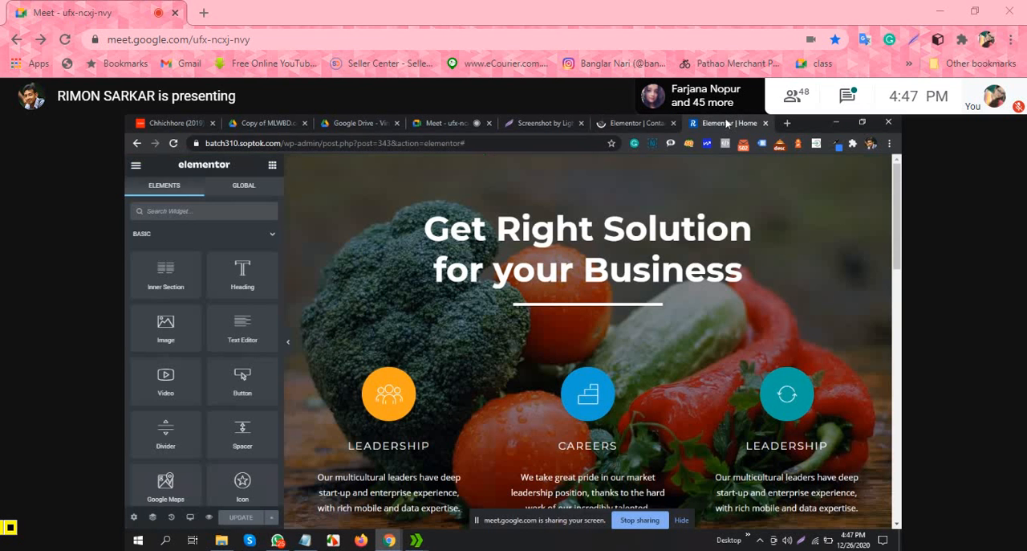
pyautogui.click(642, 123)
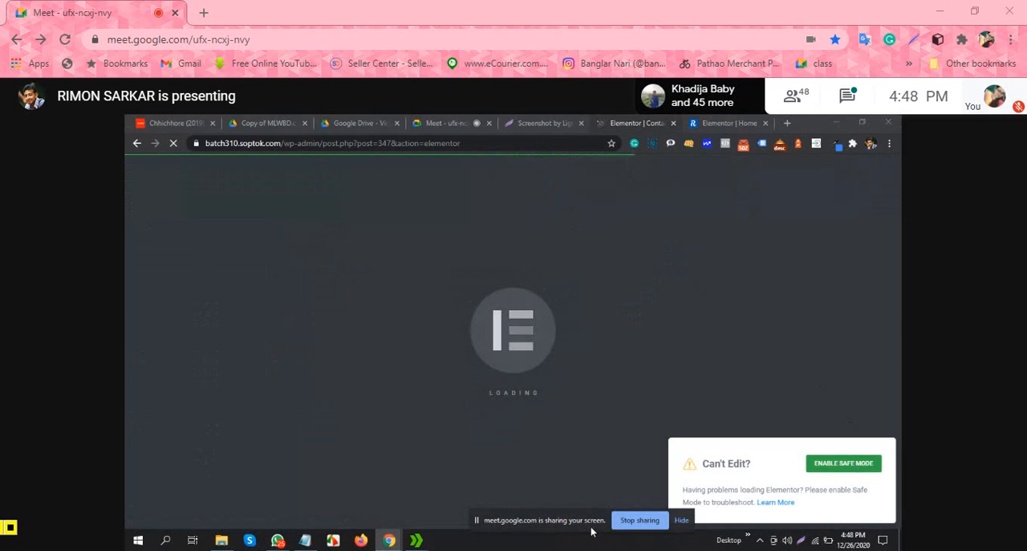
pyautogui.moveTo(590, 524); pyautogui.dragTo(501, 524)
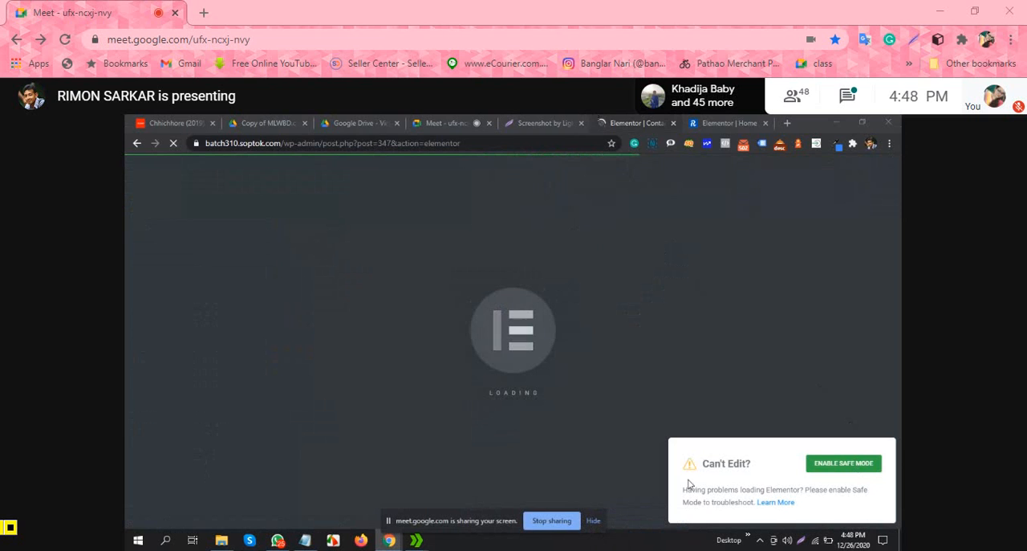
pyautogui.click(739, 120)
pyautogui.click(645, 124)
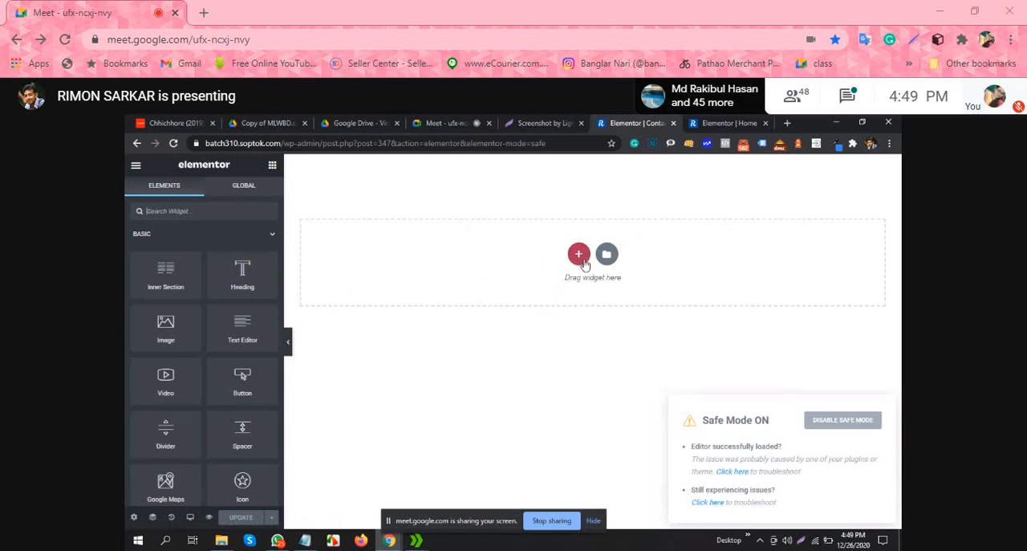
# Step: Reload the Contact page's safe-mode editor, look through its available widgets, and close it to return to the home page editor
pyautogui.click(173, 143)
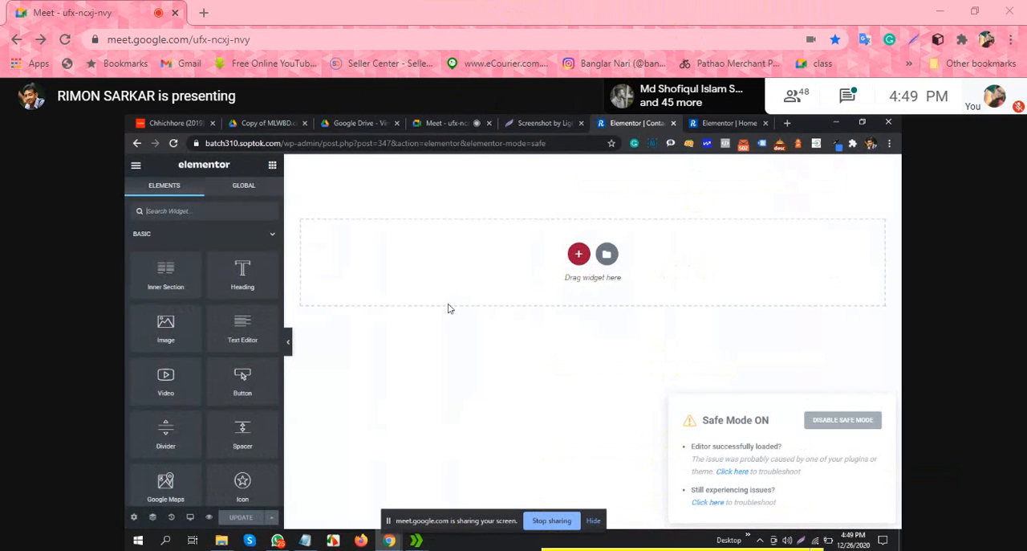
pyautogui.scroll(-10, 202, 229)
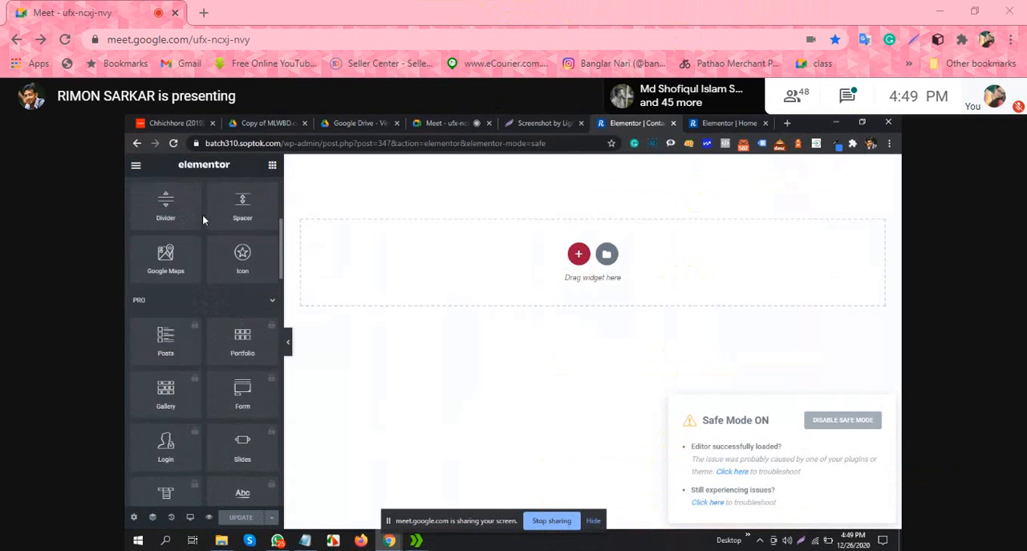
pyautogui.scroll(-10, 206, 288)
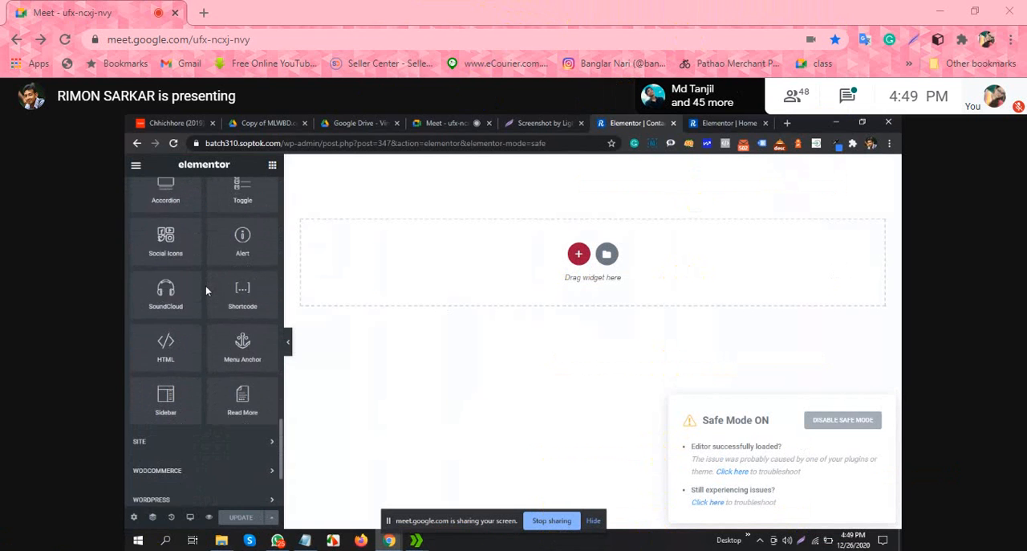
pyautogui.scroll(10, 206, 289)
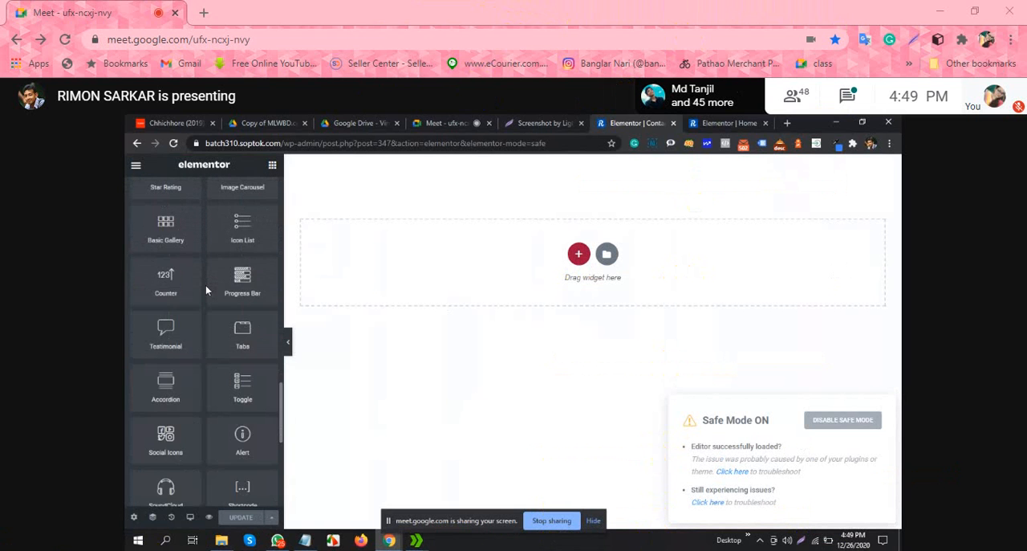
pyautogui.click(671, 123)
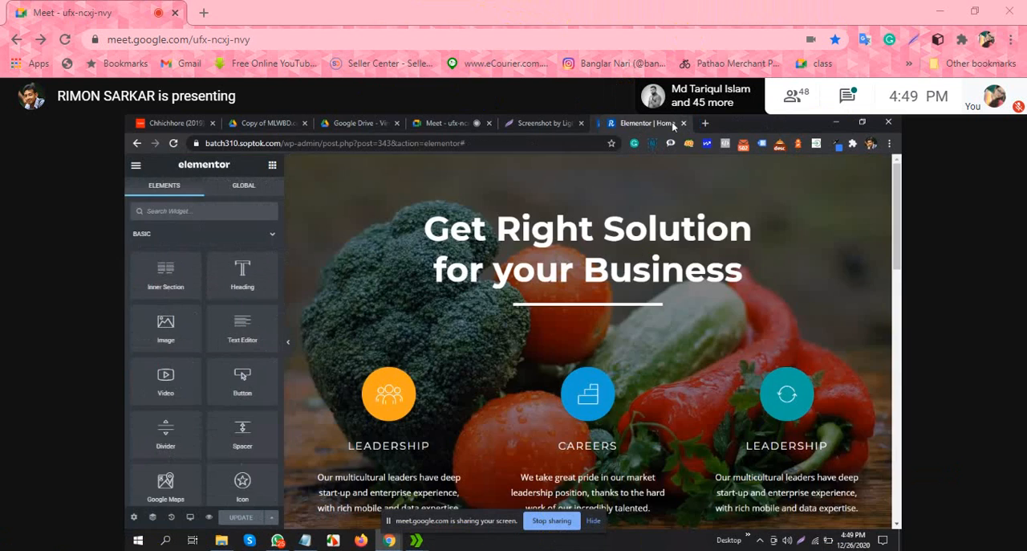
pyautogui.hotkey('ctrl', 't')
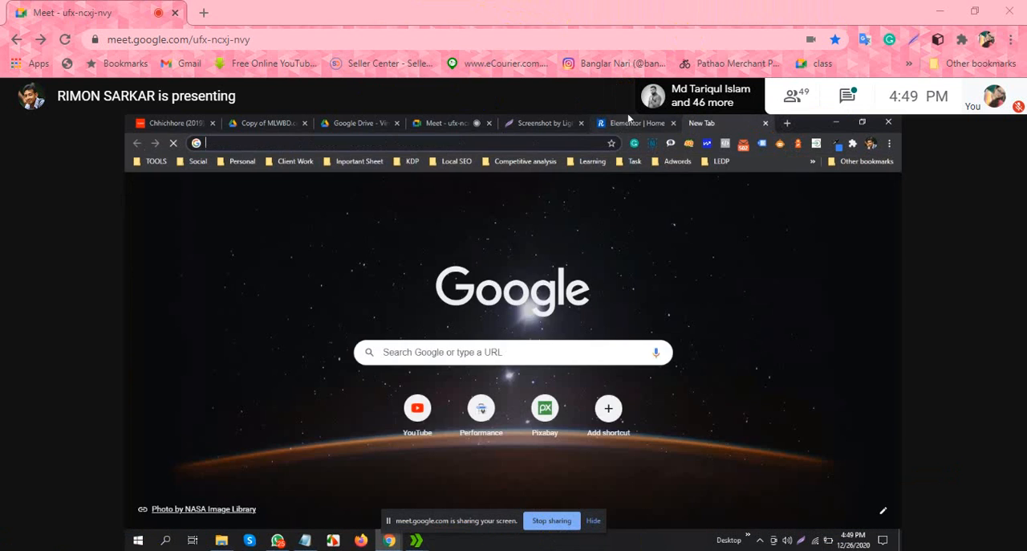
pyautogui.click(628, 118)
pyautogui.moveTo(280, 143); pyautogui.dragTo(203, 143)
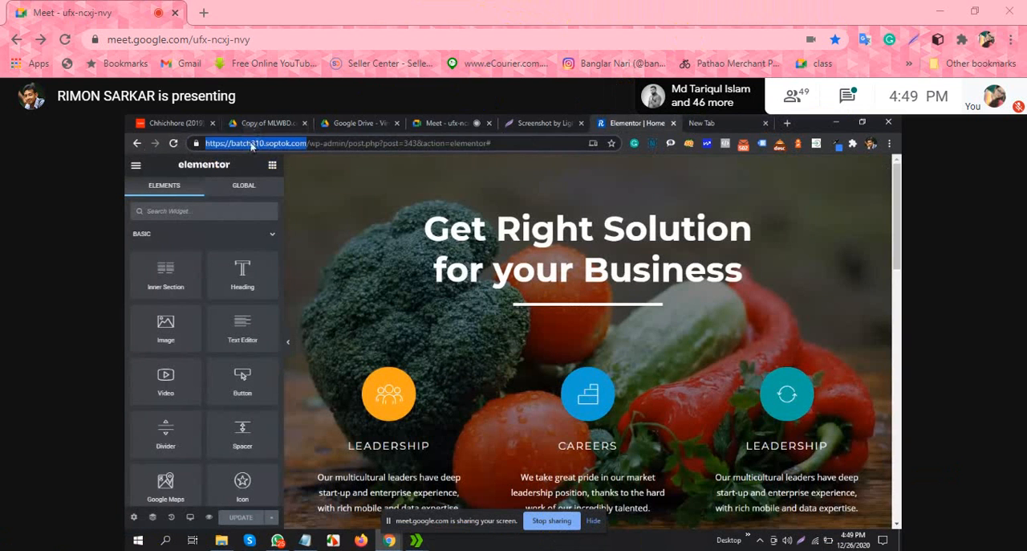
pyautogui.rightClick(253, 144)
pyautogui.click(302, 222)
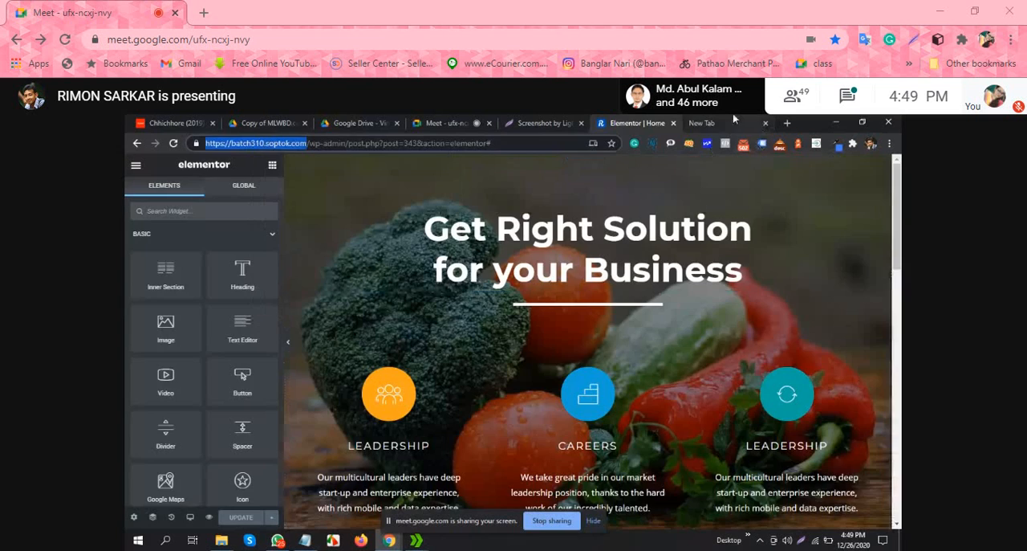
pyautogui.click(727, 122)
pyautogui.rightClick(564, 146)
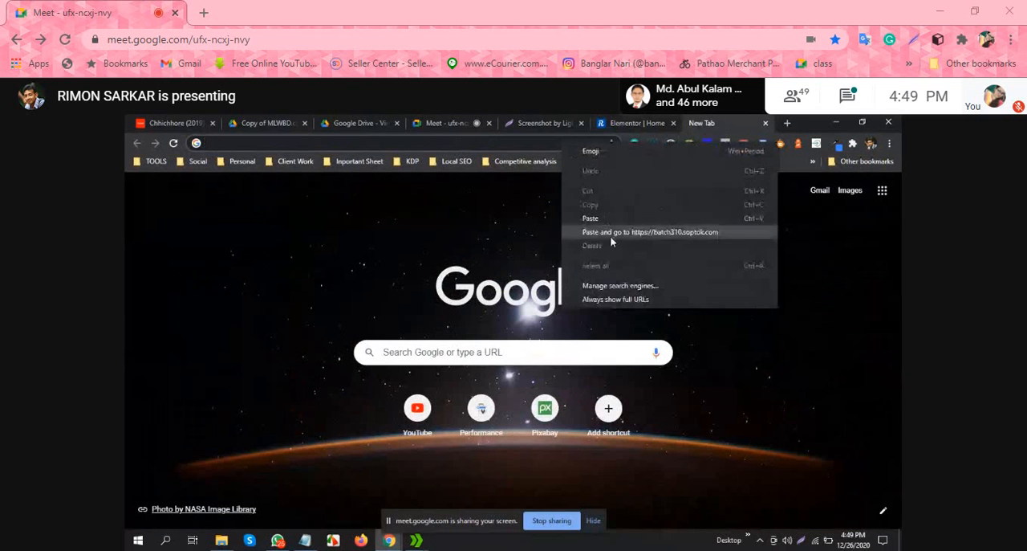
pyautogui.click(612, 232)
# Step: Close the Lightshot screenshot page and switch to the Authority Agency site's front end
pyautogui.click(570, 124)
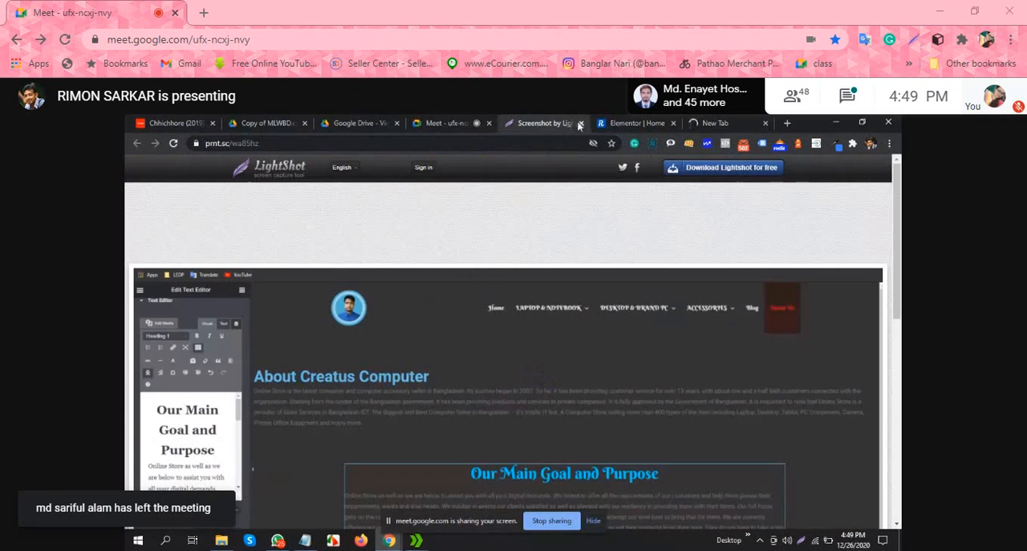
pyautogui.click(580, 123)
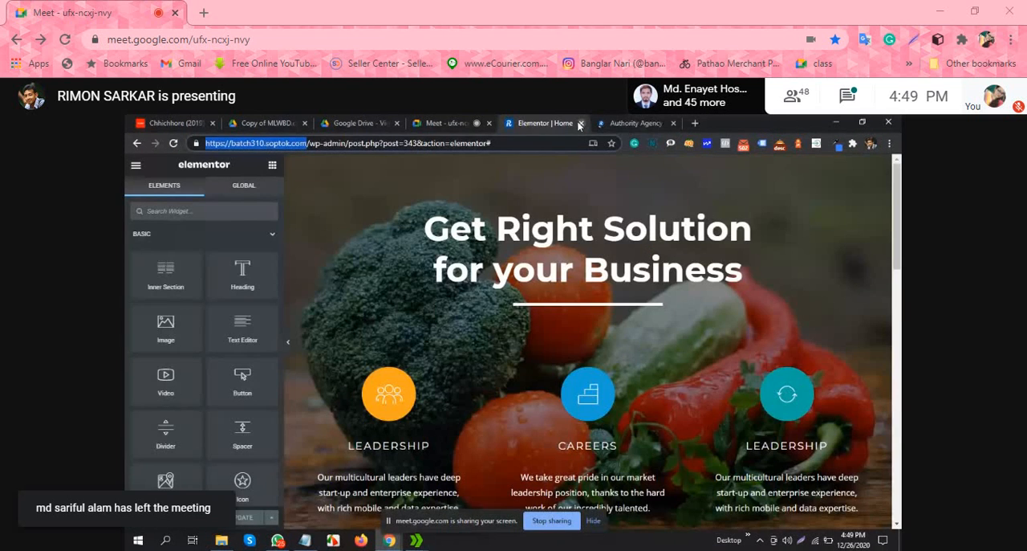
pyautogui.click(630, 123)
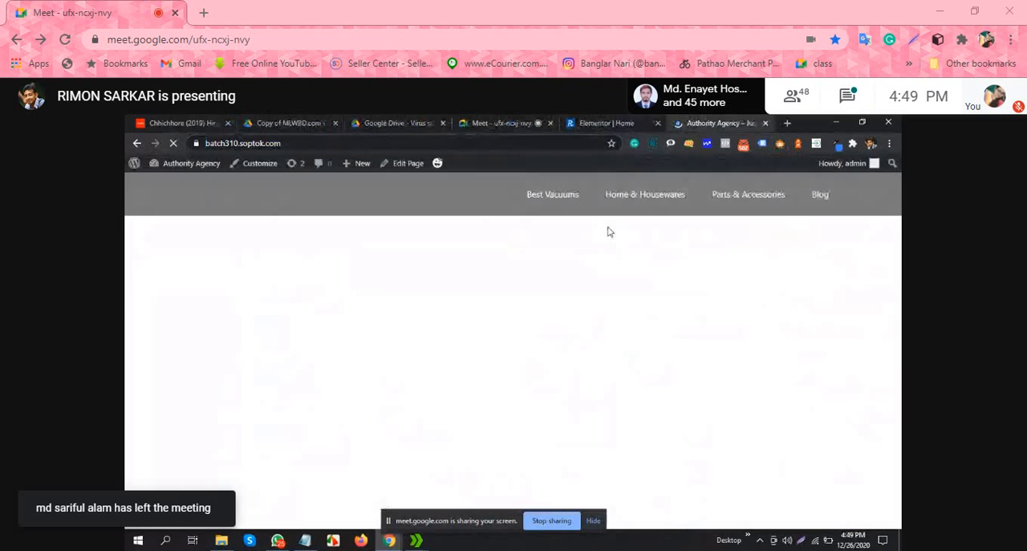
# Step: Try to reach the Contact page's Elementor editor through the home page footer's Contact link, and close that tab
pyautogui.scroll(-10, 883, 261)
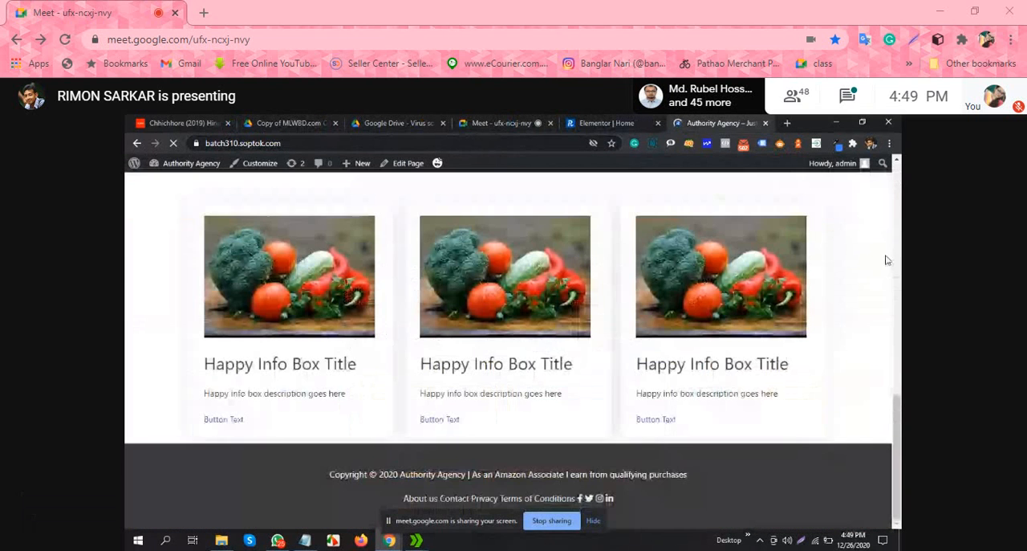
pyautogui.click(456, 499)
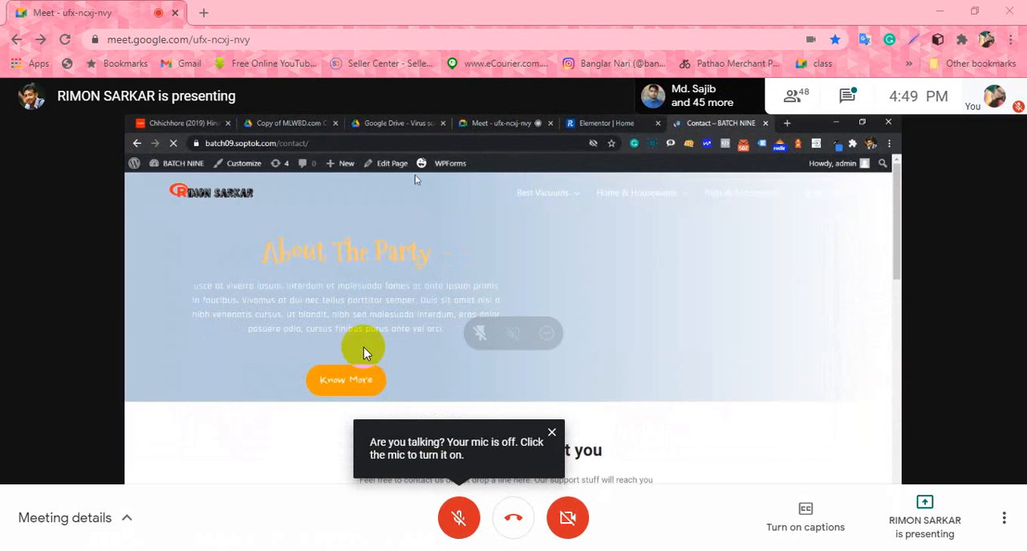
pyautogui.click(552, 432)
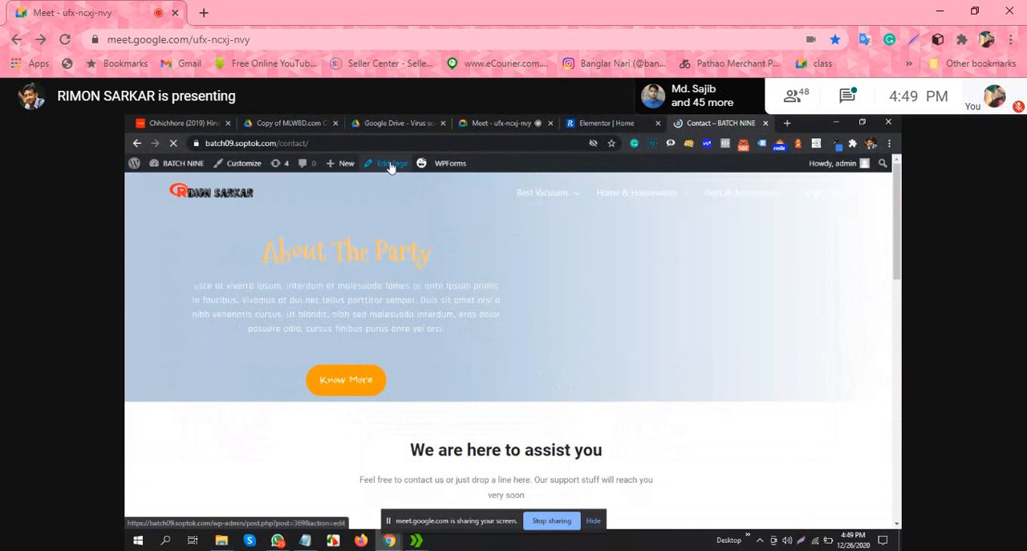
pyautogui.moveTo(424, 165)
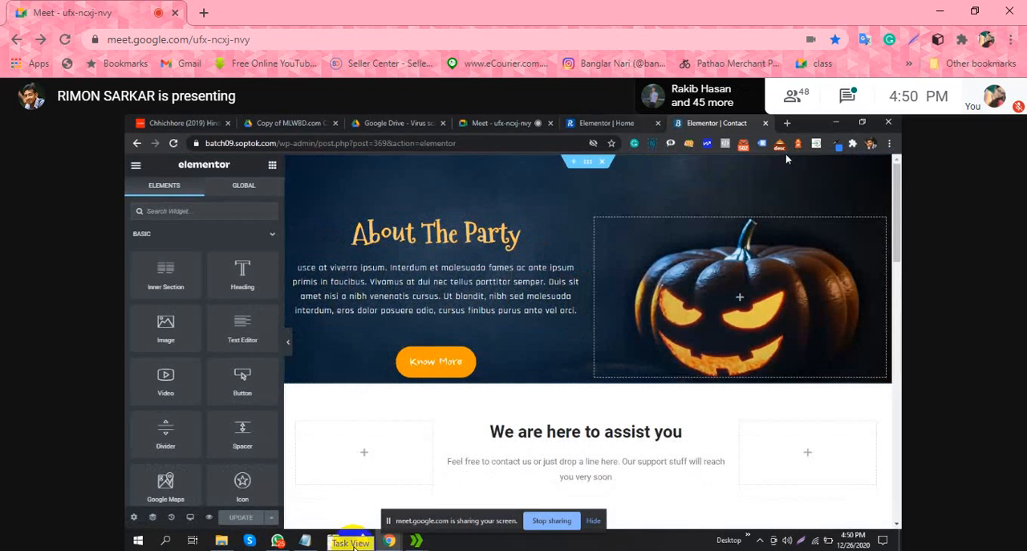
pyautogui.click(766, 124)
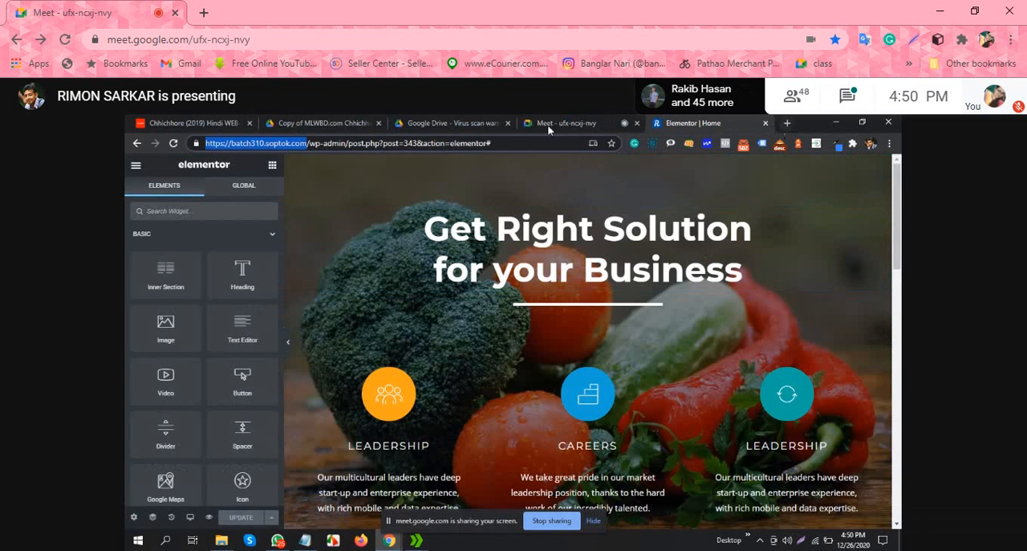
pyautogui.rightClick(282, 143)
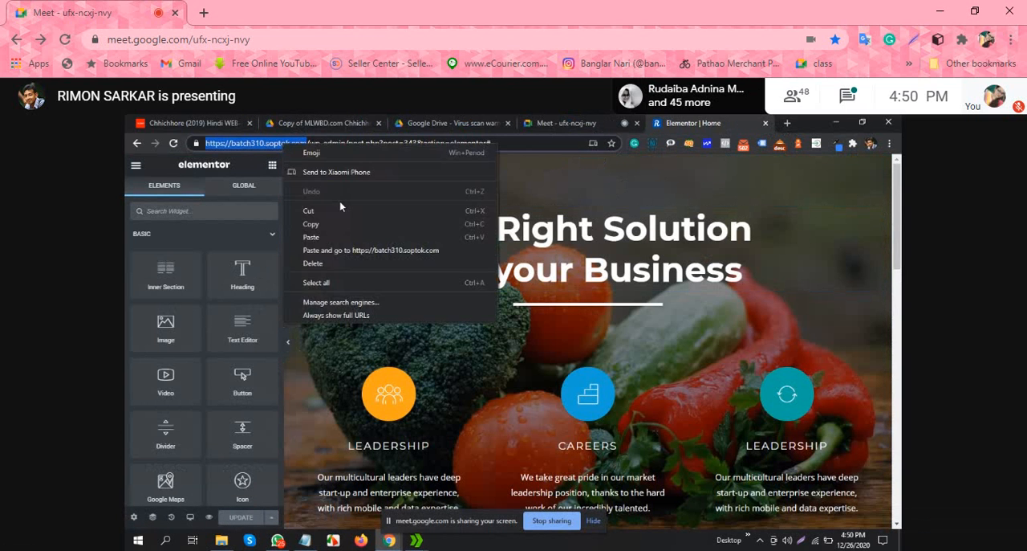
pyautogui.click(337, 225)
pyautogui.click(788, 123)
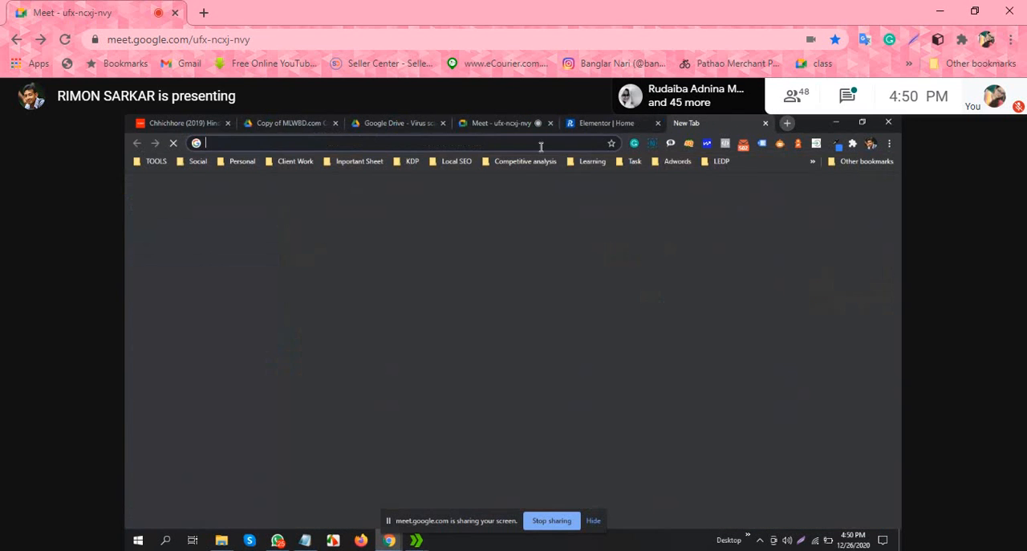
pyautogui.rightClick(539, 144)
pyautogui.click(610, 236)
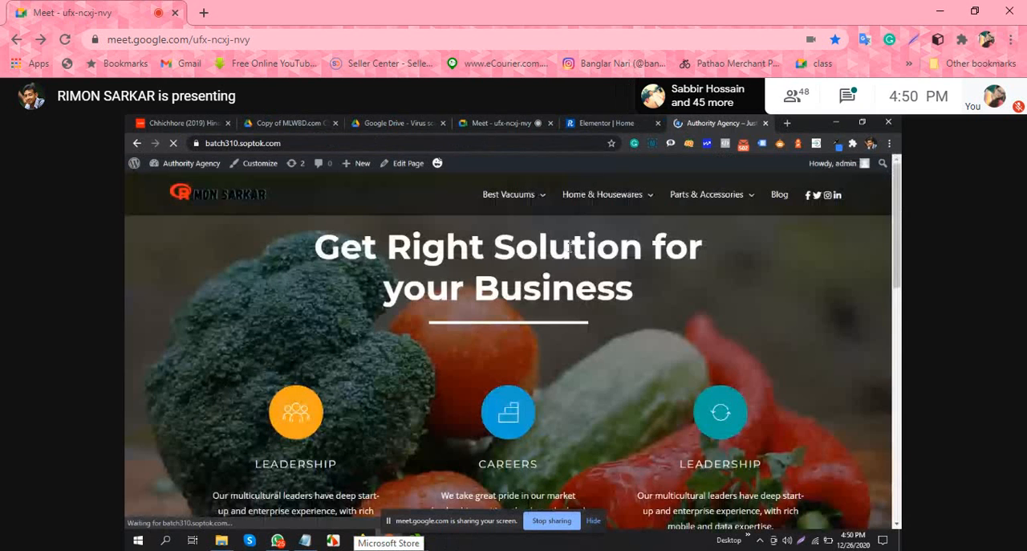
pyautogui.scroll(-12, 570, 247)
pyautogui.scroll(3, 484, 485)
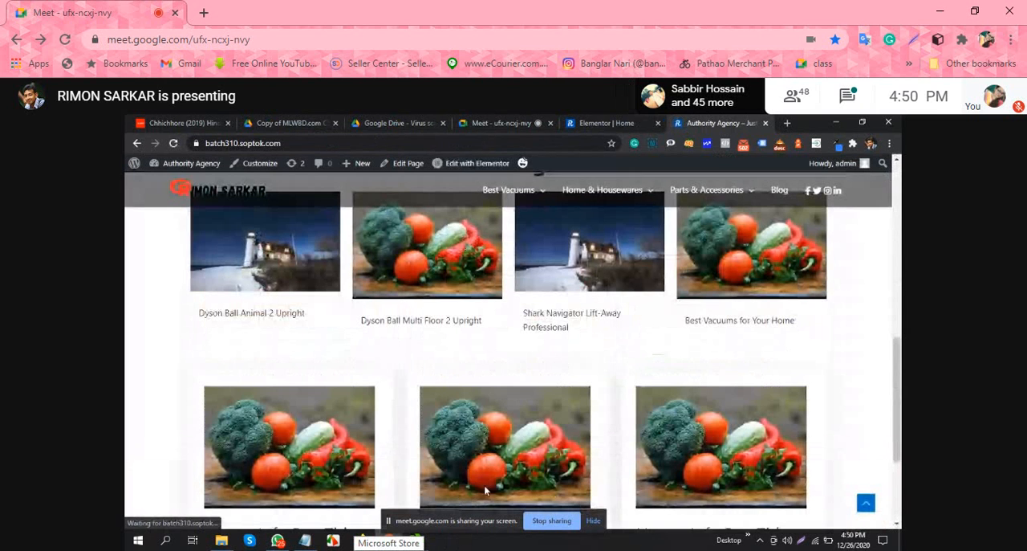
pyautogui.scroll(5, 528, 417)
pyautogui.scroll(-5, 527, 412)
pyautogui.scroll(5, 527, 412)
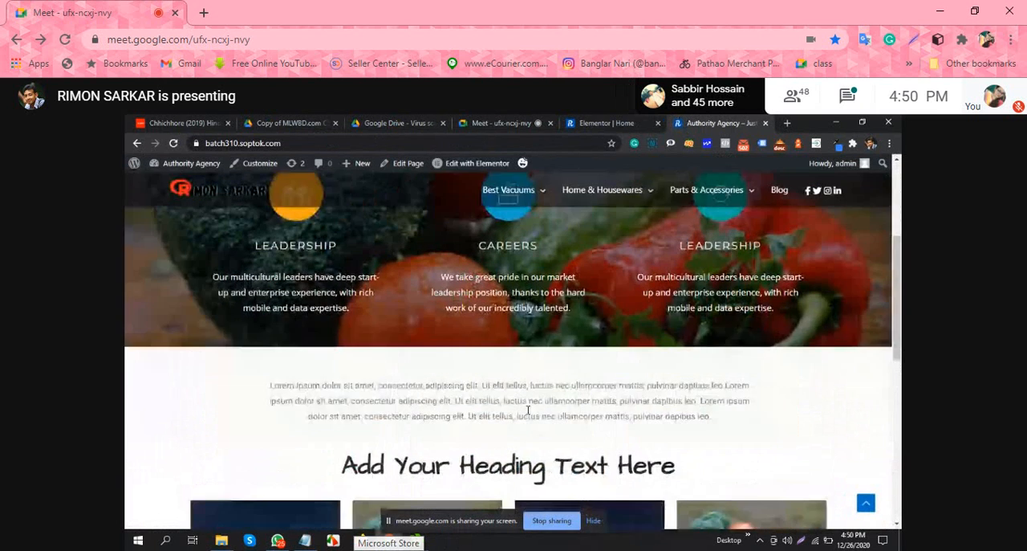
pyautogui.click(373, 144)
pyautogui.click(373, 144)
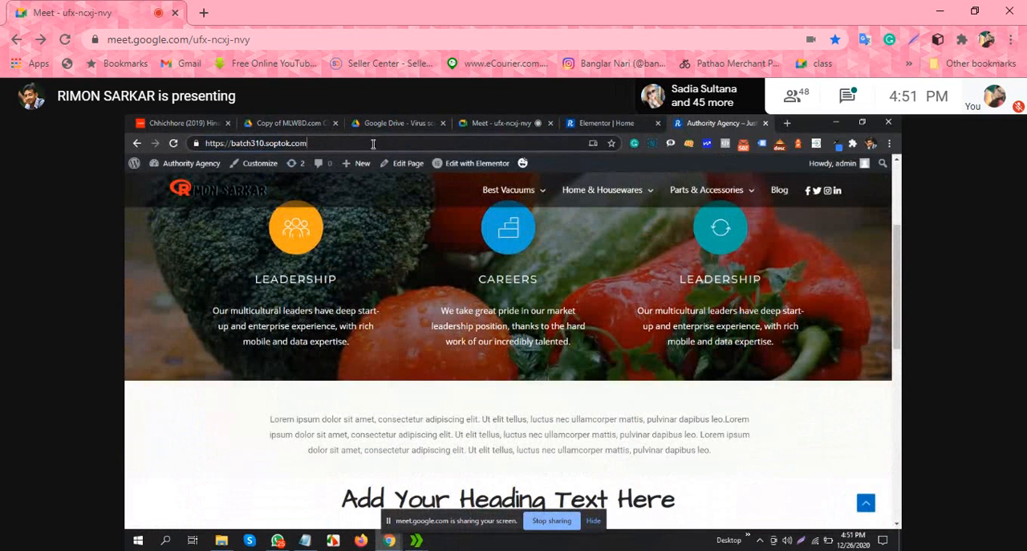
pyautogui.write('/')
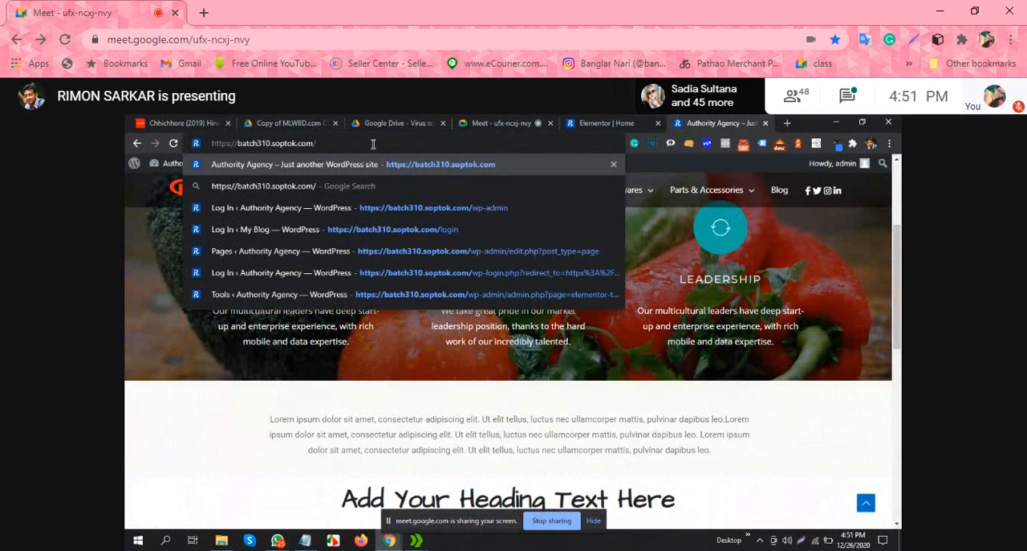
pyautogui.write('c')
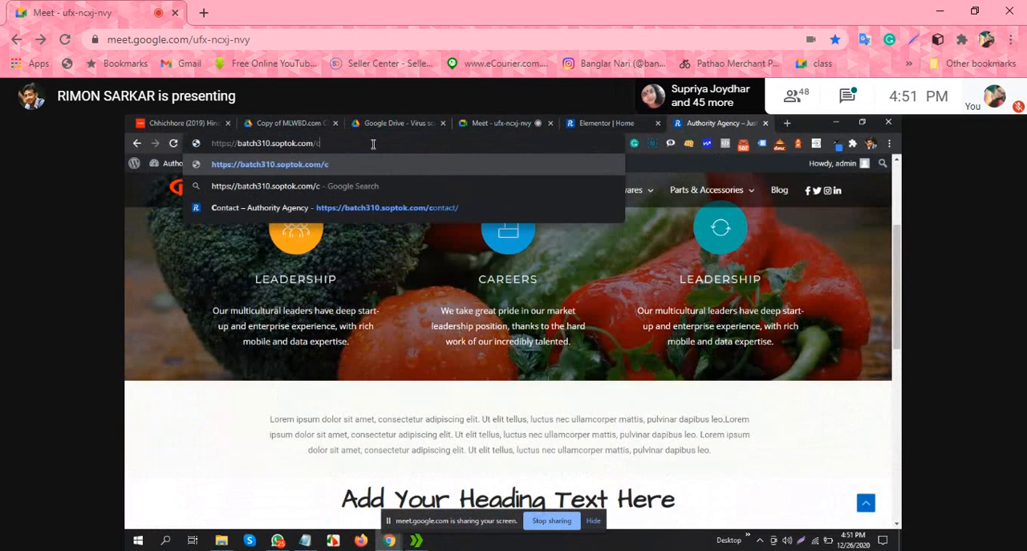
pyautogui.write('ontact')
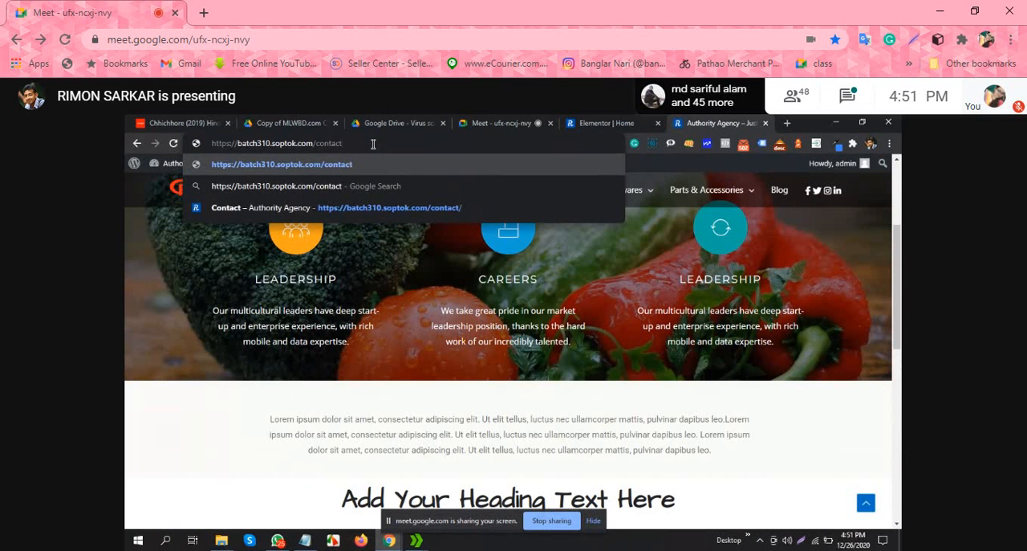
pyautogui.press('Return')
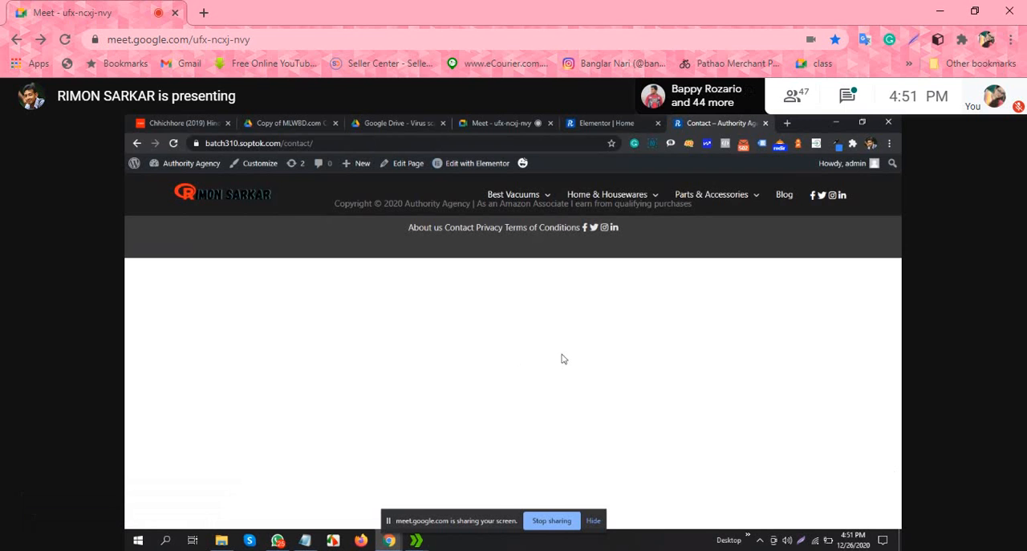
pyautogui.click(480, 164)
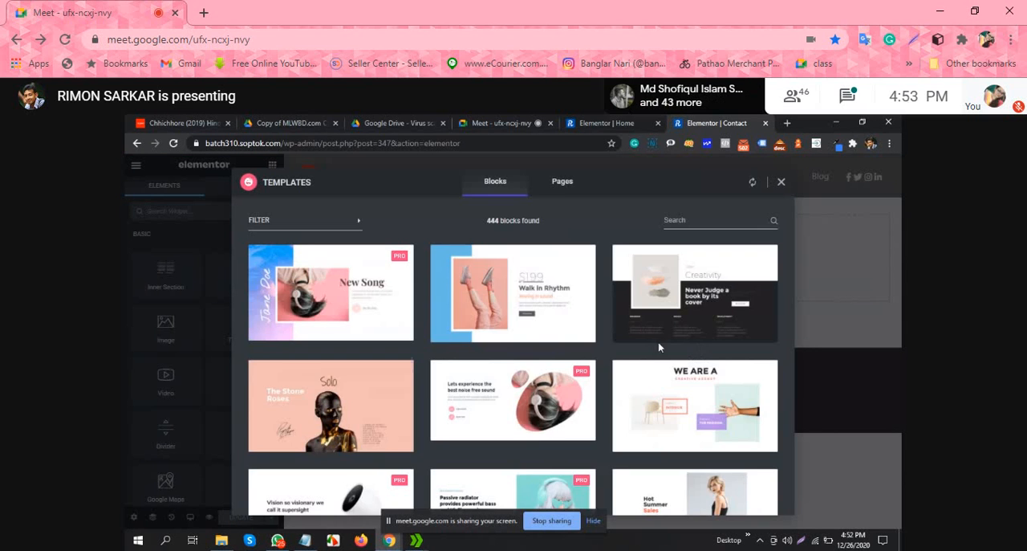
# Step: Filter the template library's blocks by the Contact category and switch the filter to Banner
pyautogui.click(319, 225)
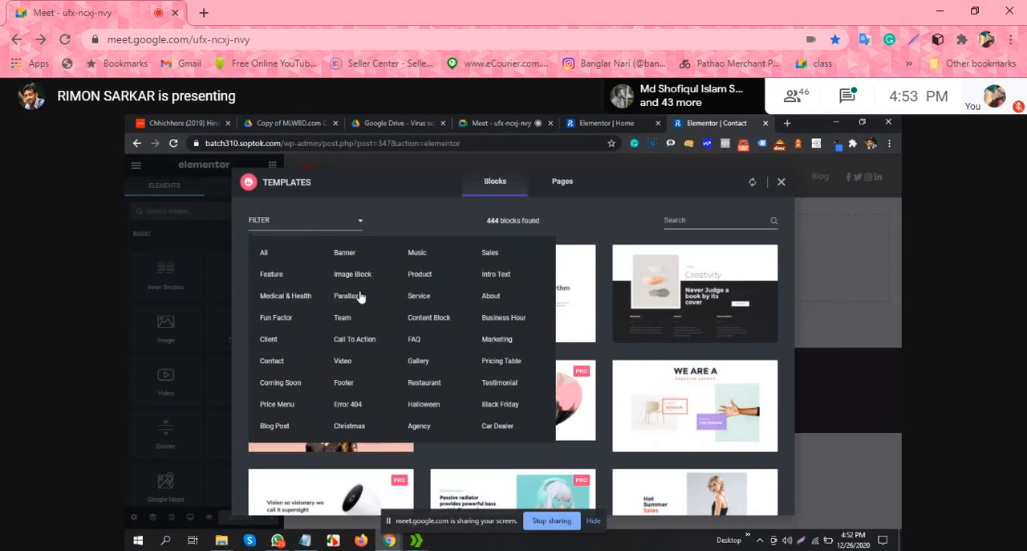
pyautogui.click(271, 361)
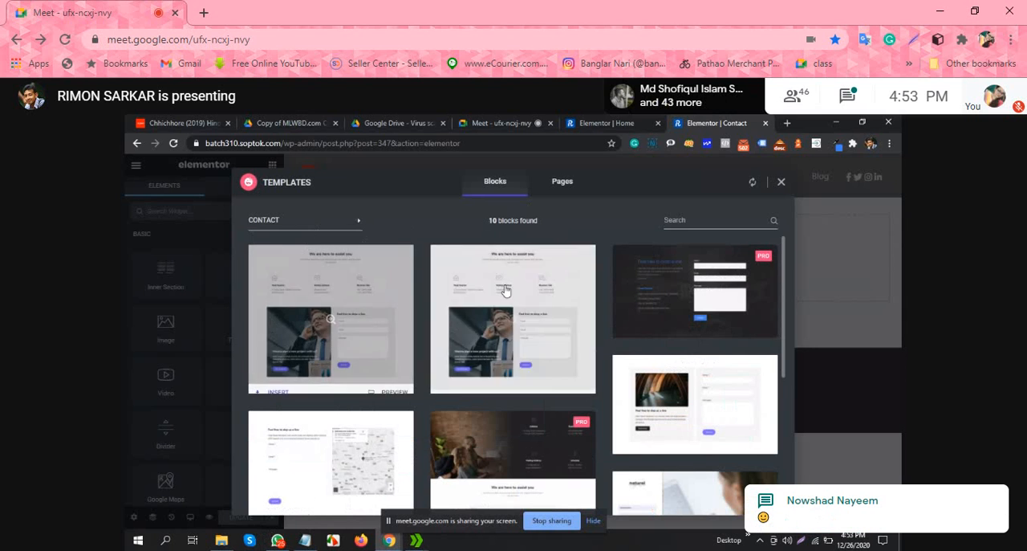
pyautogui.moveTo(311, 228)
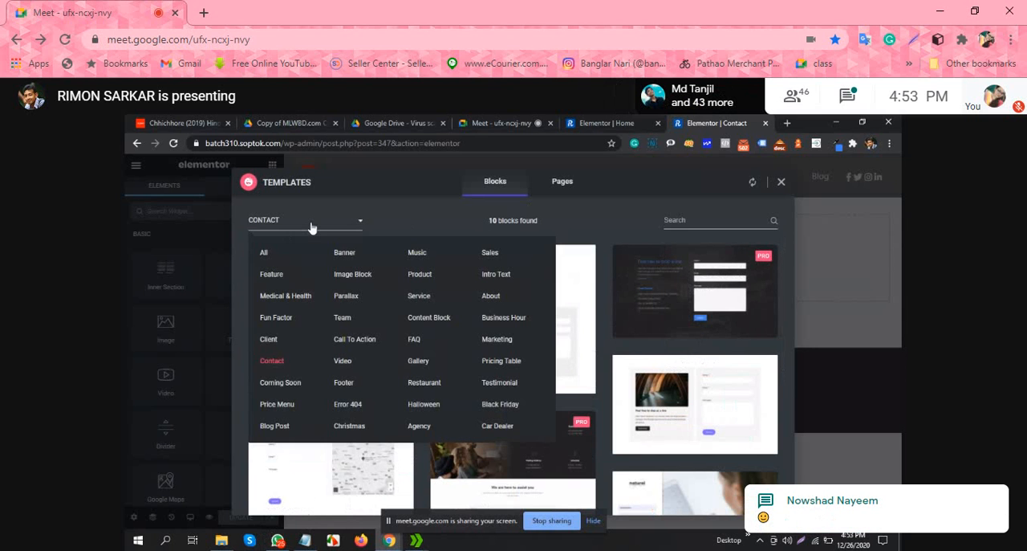
pyautogui.click(345, 253)
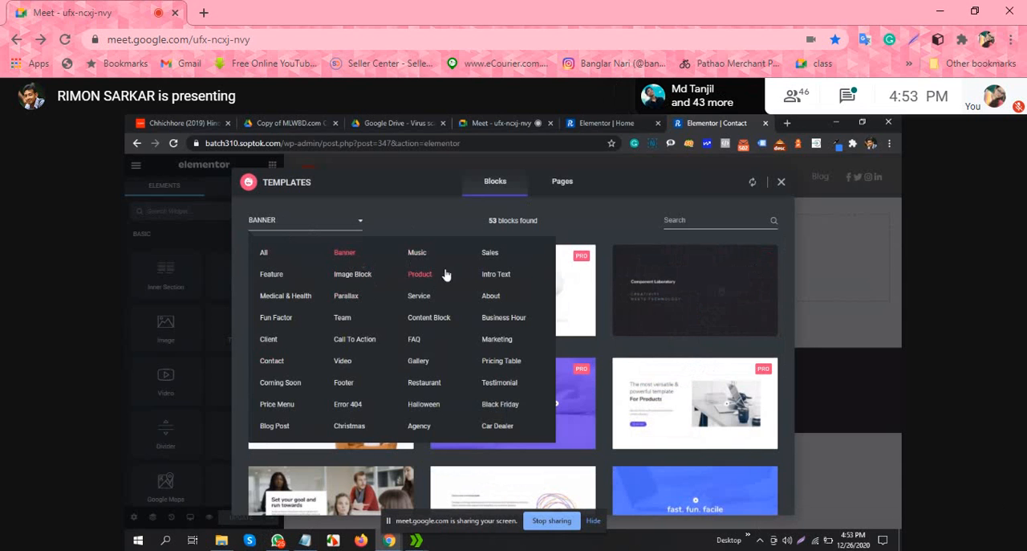
# Step: Look through the Banner block templates for a suitable page header and reopen the category filter
pyautogui.scroll(-2, 422, 288)
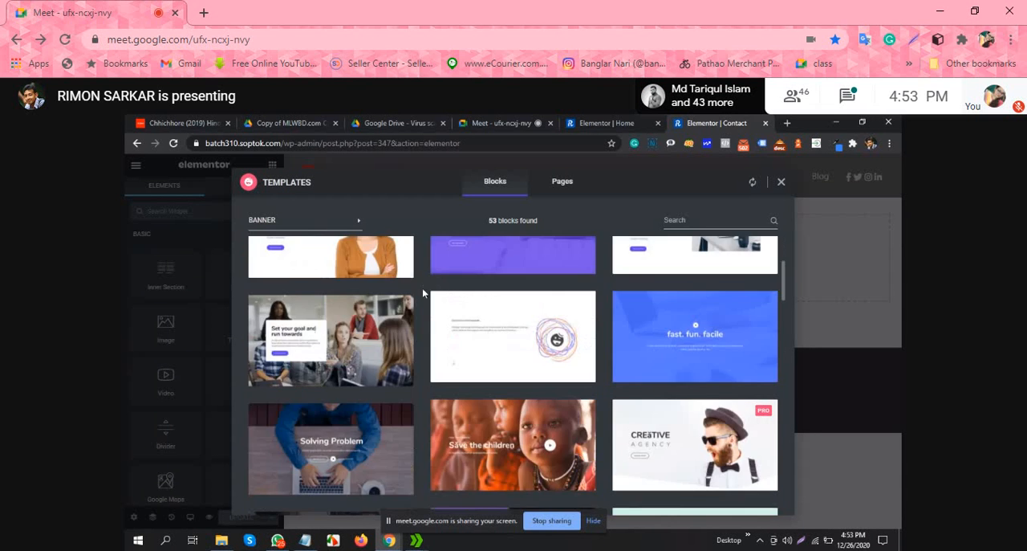
pyautogui.scroll(-10, 423, 287)
pyautogui.scroll(3, 425, 288)
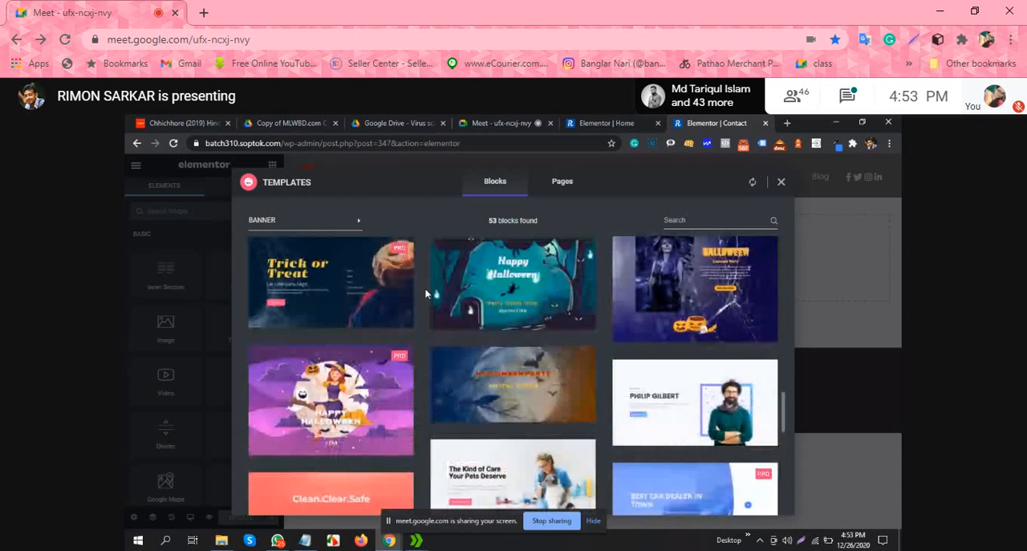
pyautogui.scroll(3, 424, 288)
pyautogui.scroll(-2, 424, 287)
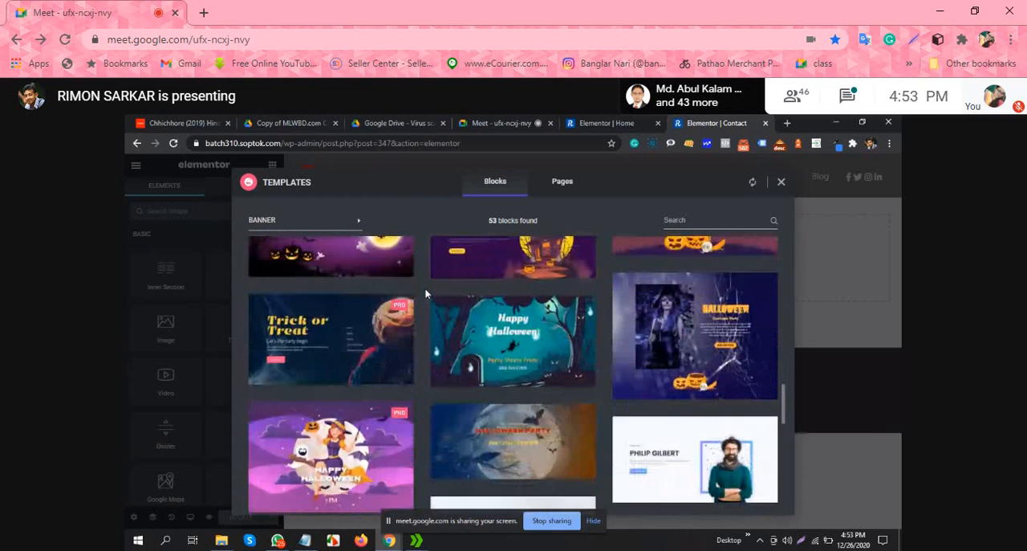
pyautogui.scroll(-5, 425, 287)
pyautogui.scroll(-2, 424, 288)
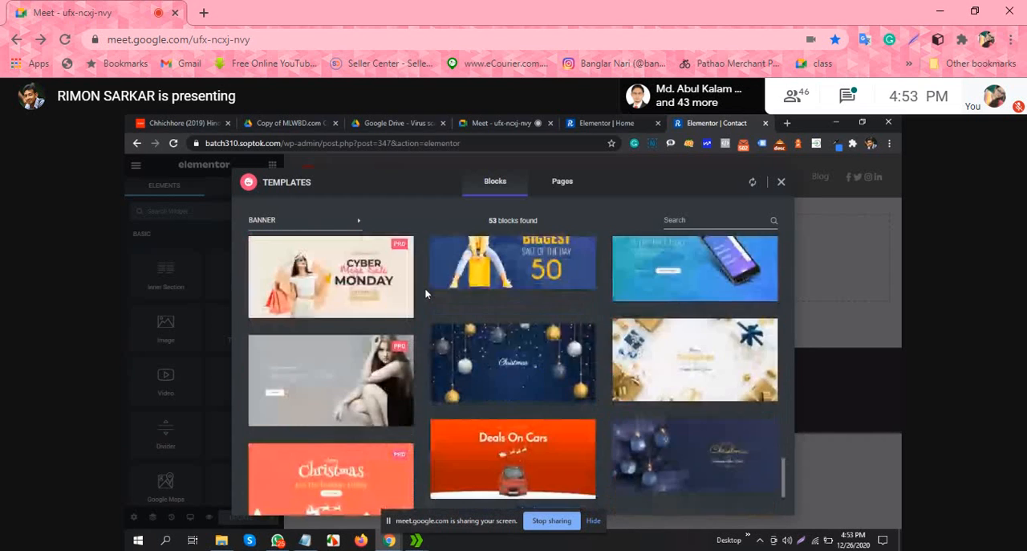
pyautogui.scroll(-2, 424, 289)
pyautogui.scroll(5, 424, 289)
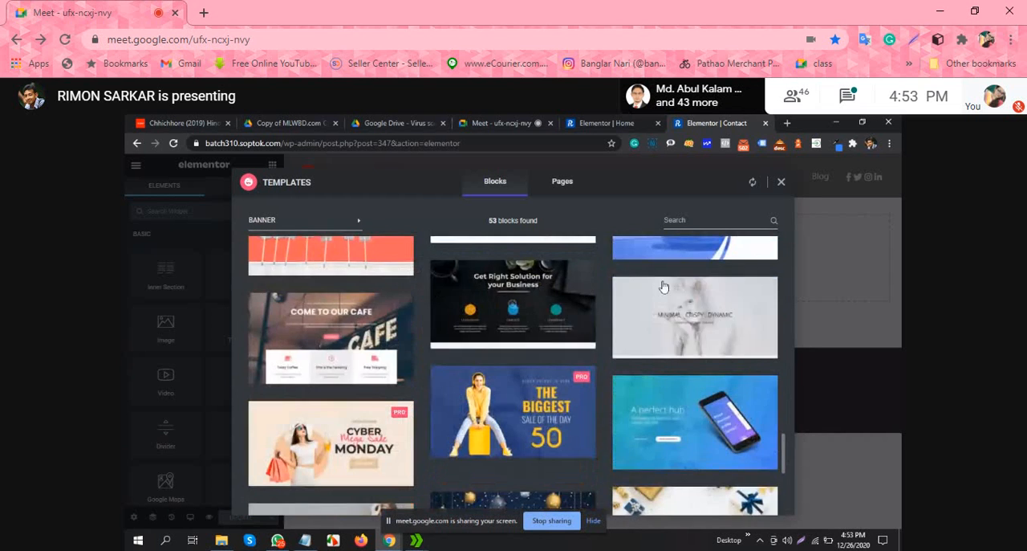
pyautogui.scroll(5, 664, 289)
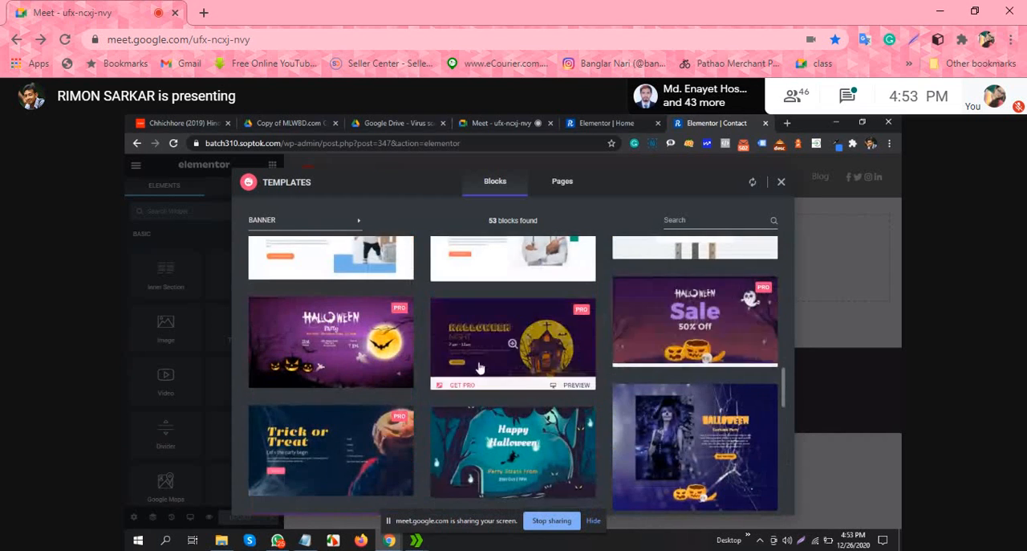
pyautogui.scroll(10, 479, 368)
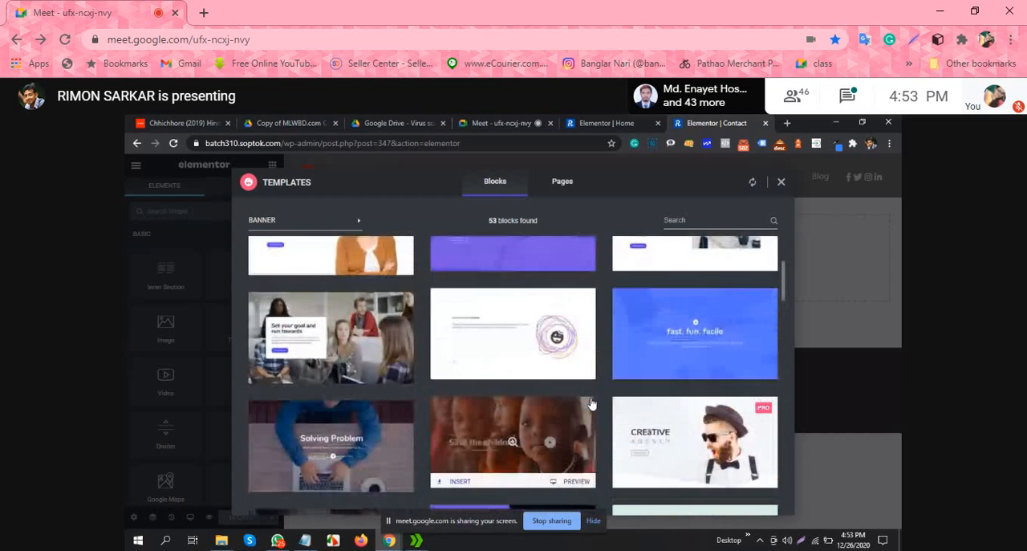
pyautogui.scroll(5, 590, 404)
pyautogui.click(329, 221)
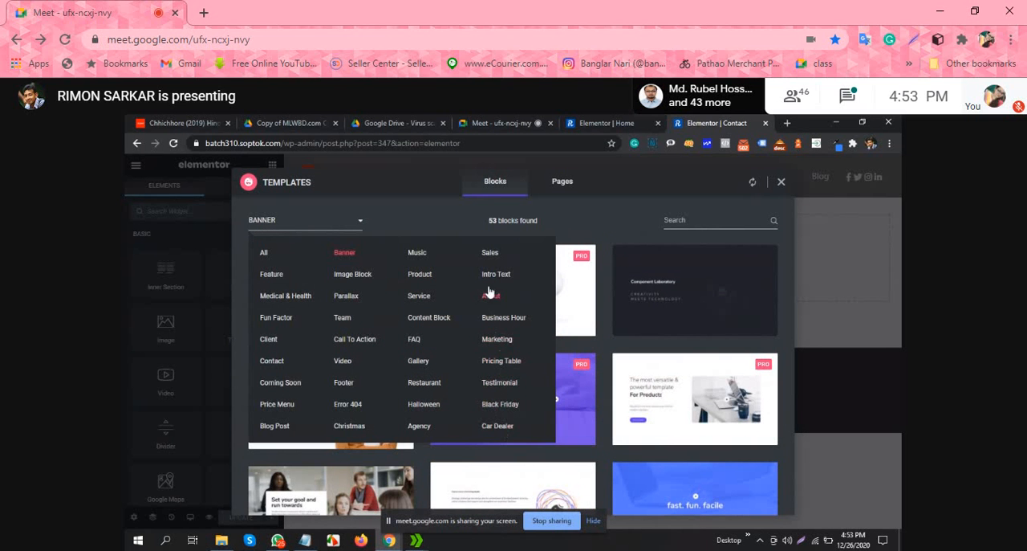
# Step: Filter the template blocks by the Content Block category and look through them
pyautogui.click(427, 318)
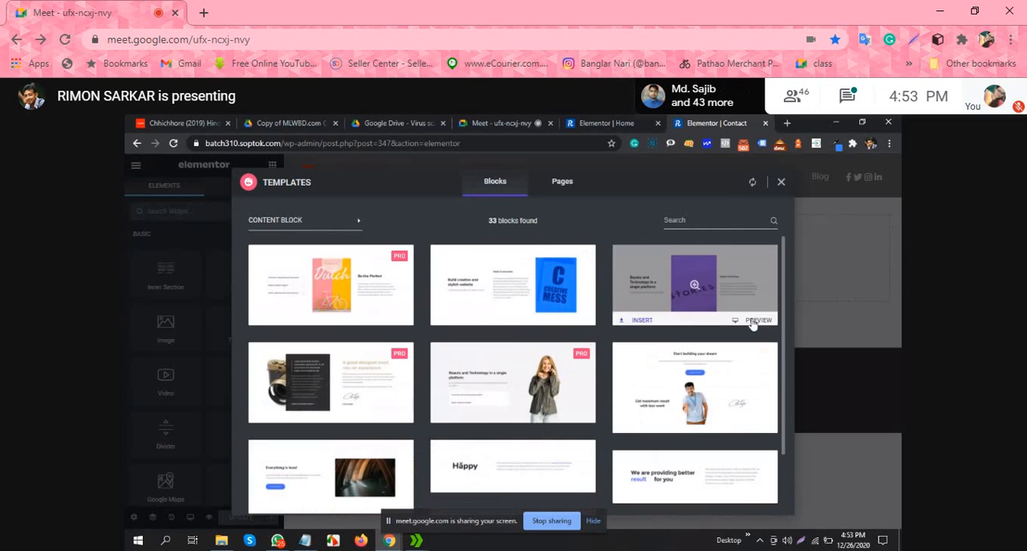
pyautogui.scroll(-3, 690, 333)
pyautogui.scroll(-10, 604, 349)
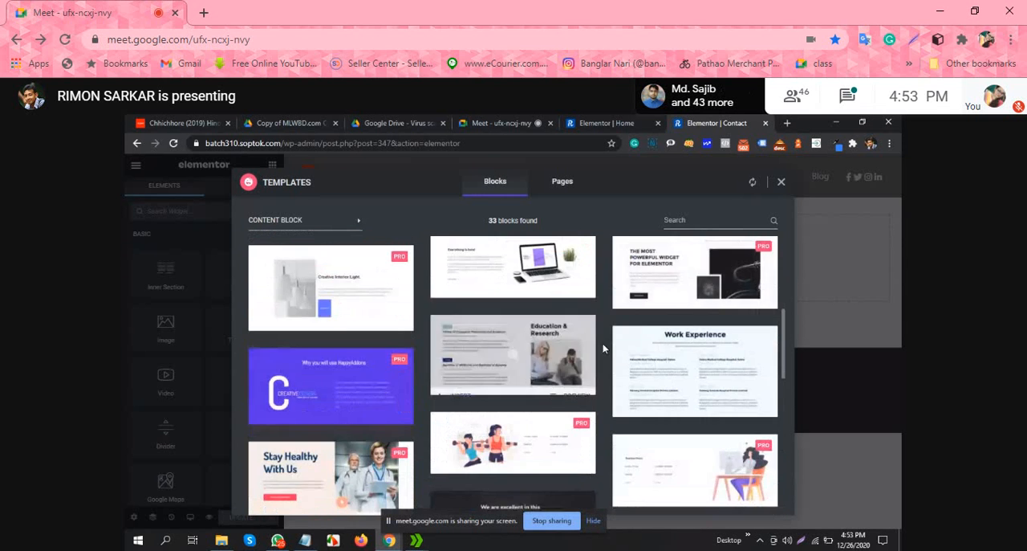
pyautogui.scroll(10, 495, 374)
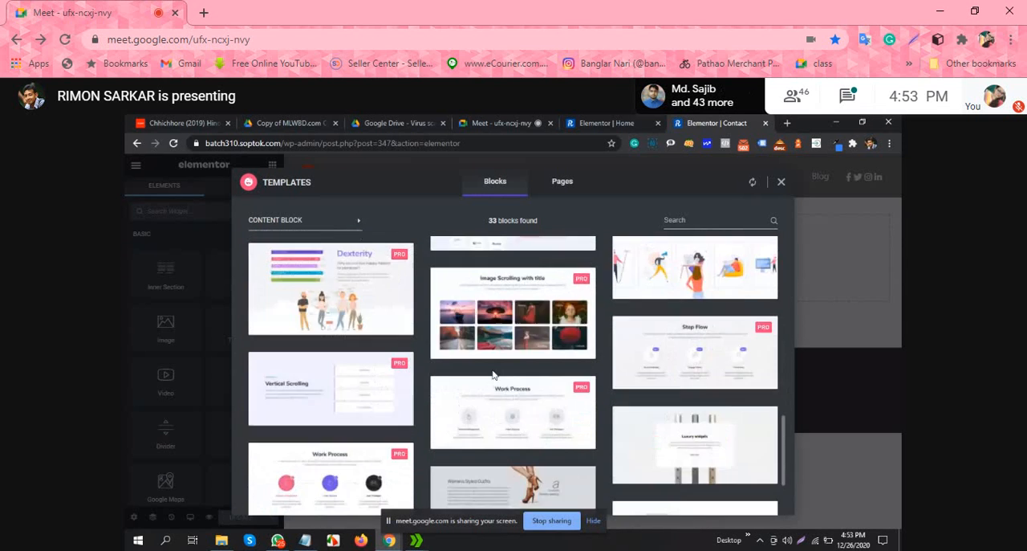
pyautogui.scroll(3, 494, 376)
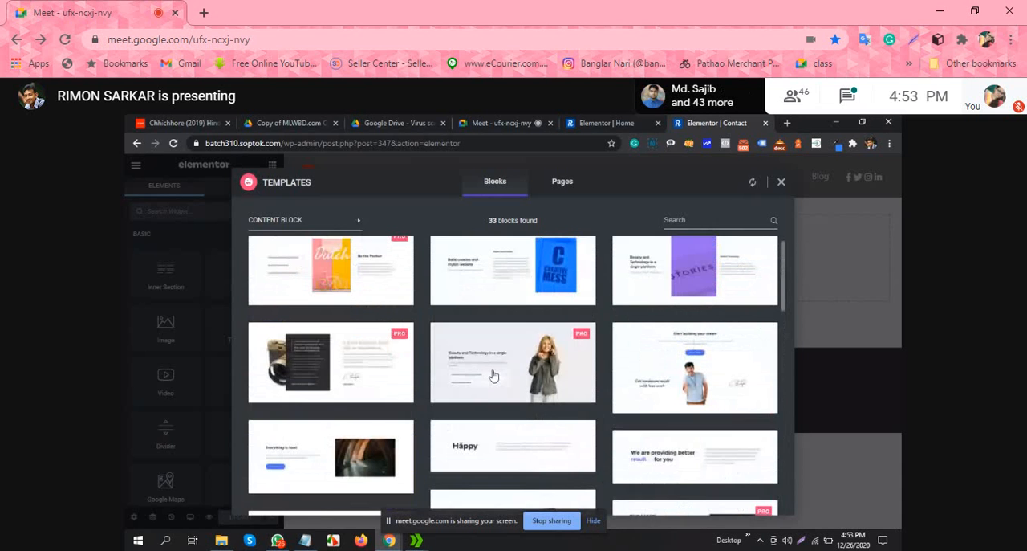
pyautogui.scroll(1, 493, 375)
# Step: Insert the pumpkin "About The Party" block from the About category and preview it at full page width
pyautogui.click(302, 222)
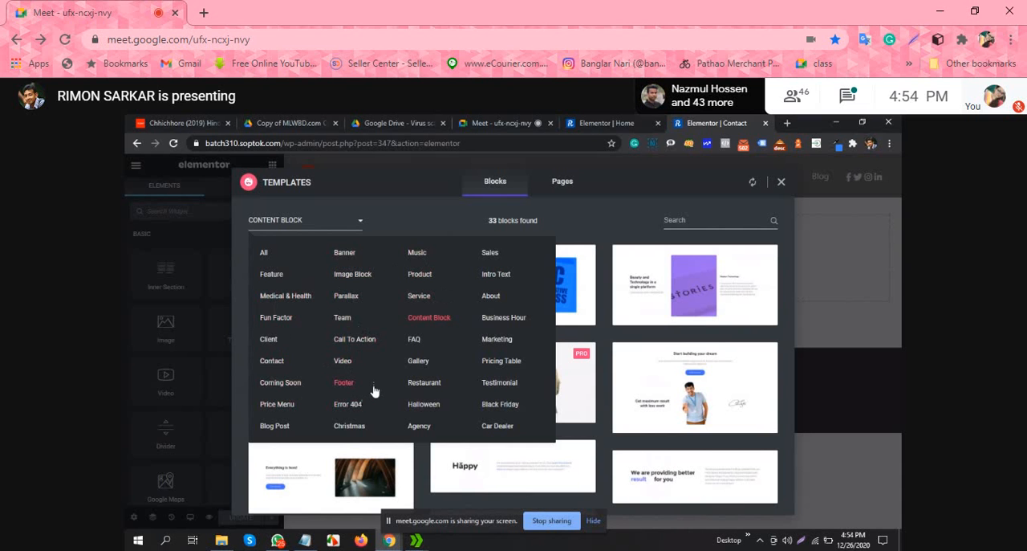
pyautogui.click(491, 297)
pyautogui.scroll(-3, 640, 311)
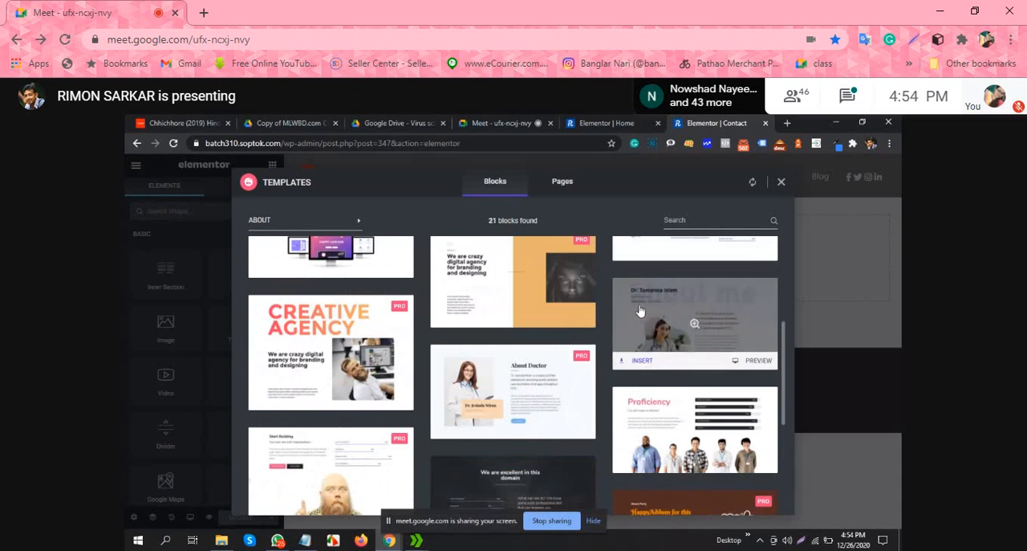
pyautogui.scroll(-3, 639, 311)
pyautogui.click(347, 439)
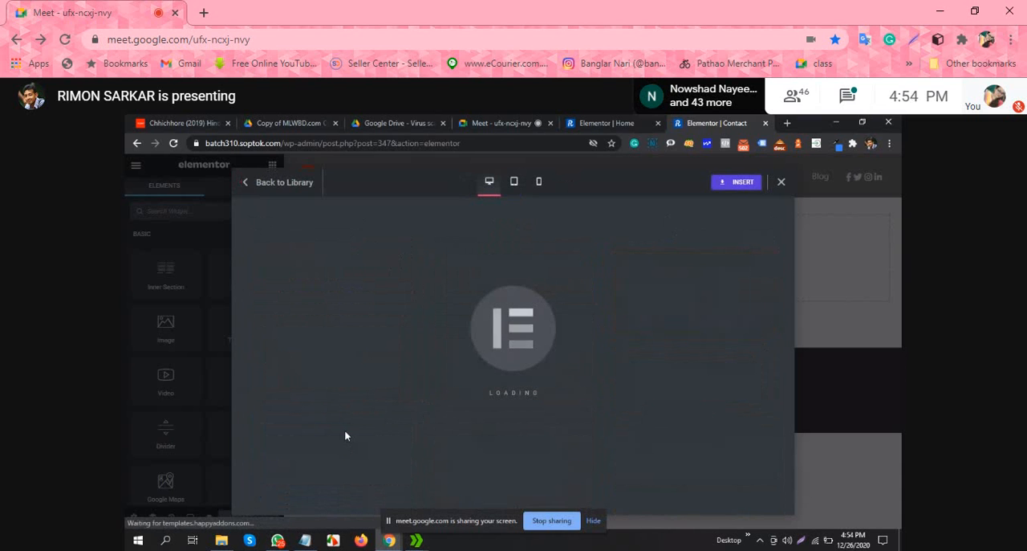
pyautogui.click(726, 183)
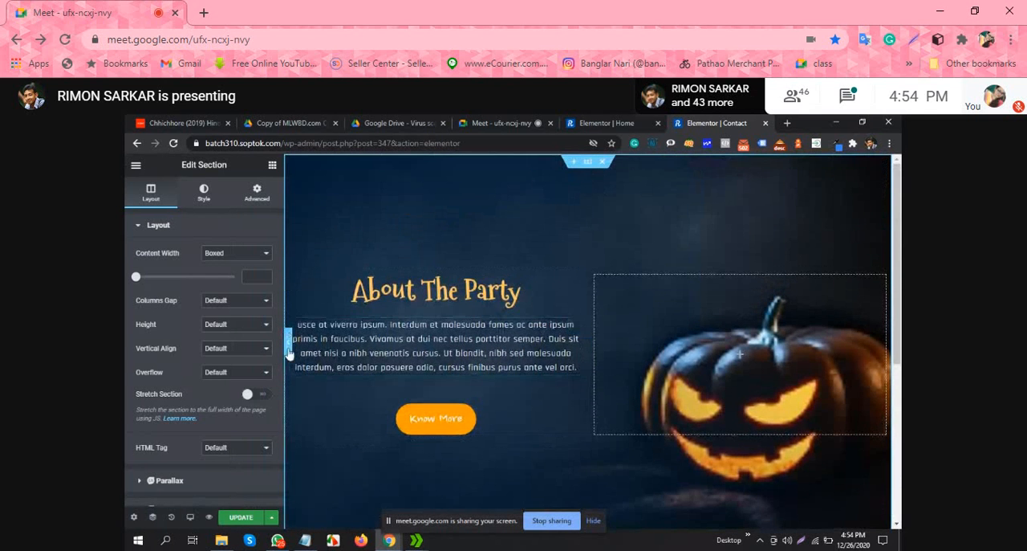
pyautogui.click(288, 344)
pyautogui.scroll(-2, 627, 300)
pyautogui.scroll(2, 627, 303)
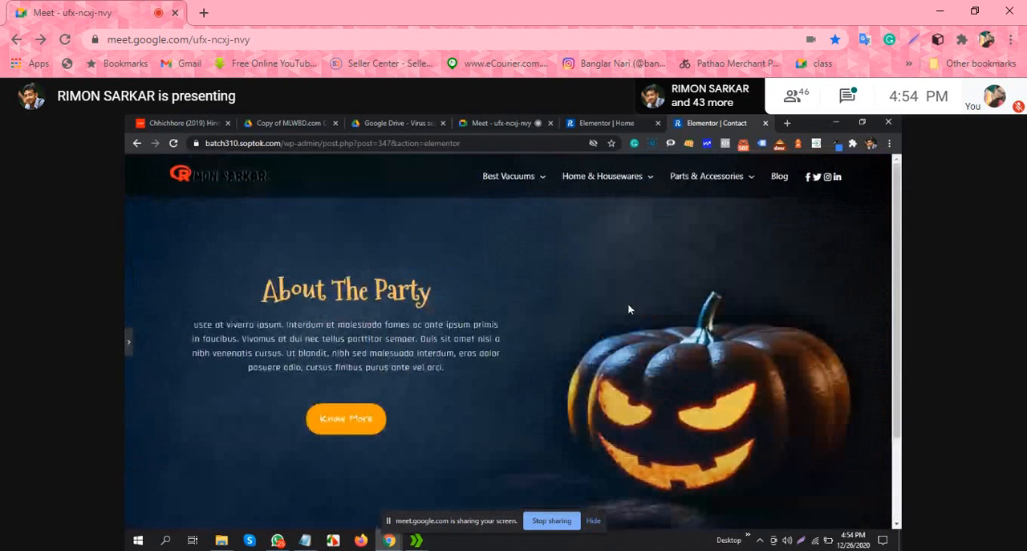
pyautogui.click(128, 340)
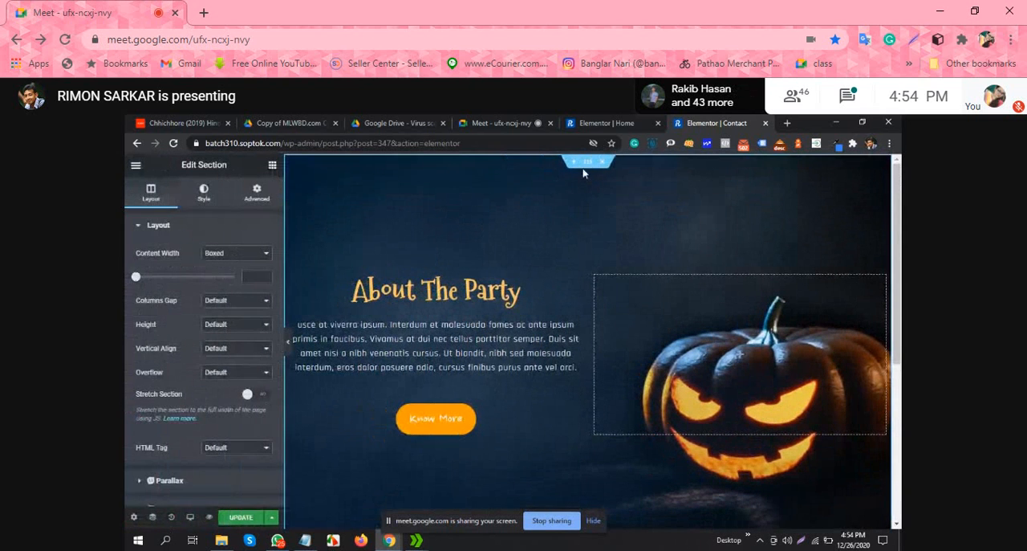
# Step: Set the "About The Party" section's top padding to 100 and bottom padding to 0, and preview the page at full width
pyautogui.click(257, 193)
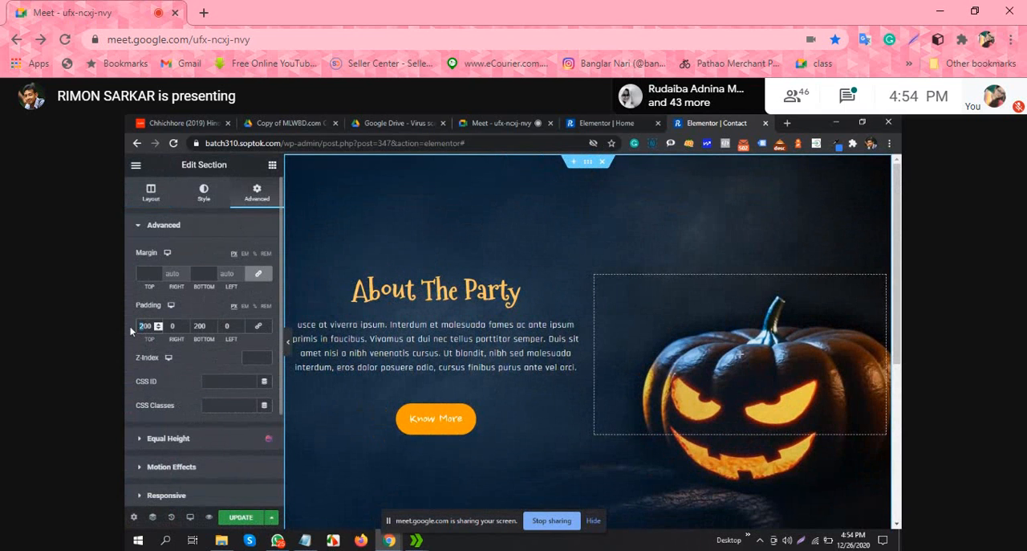
pyautogui.write('1')
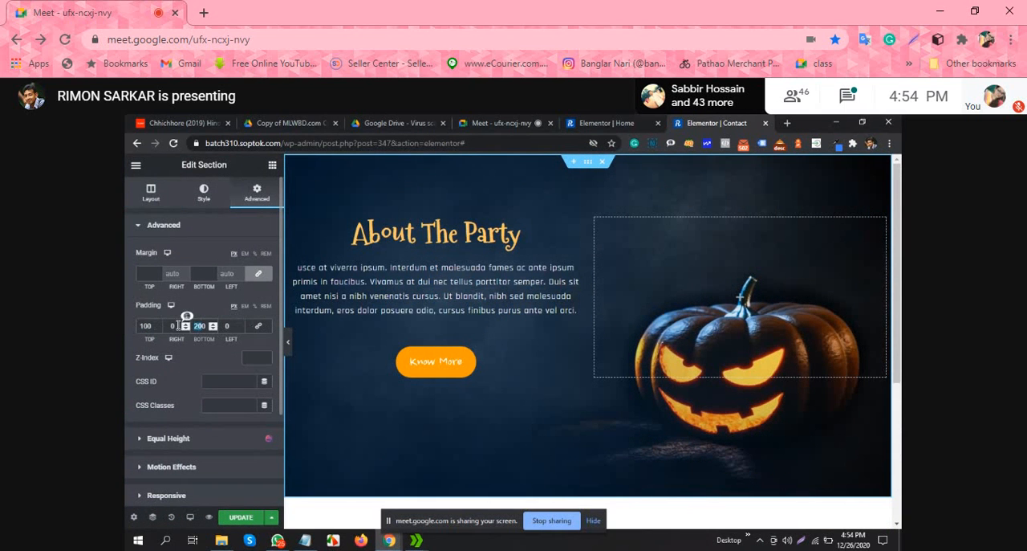
pyautogui.write('0')
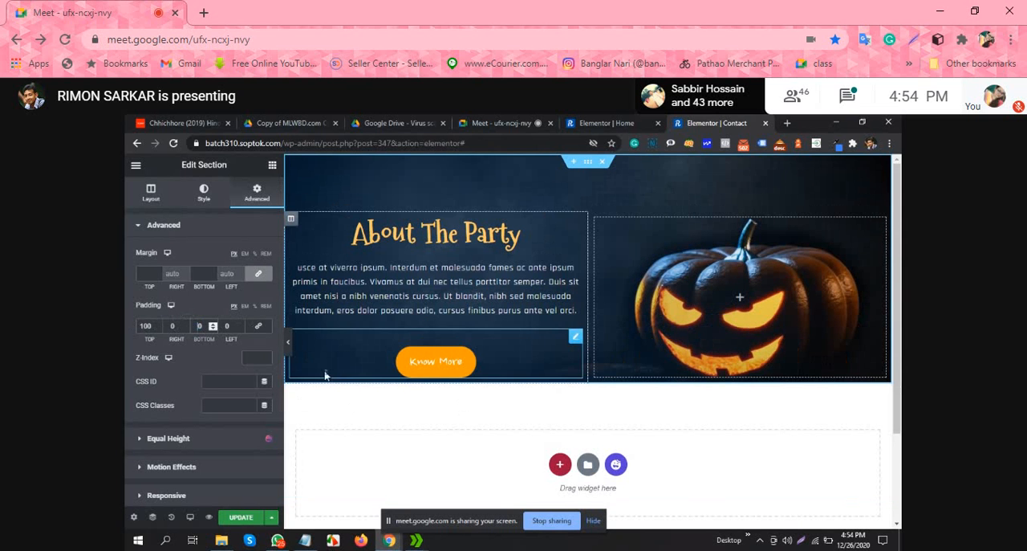
pyautogui.click(288, 342)
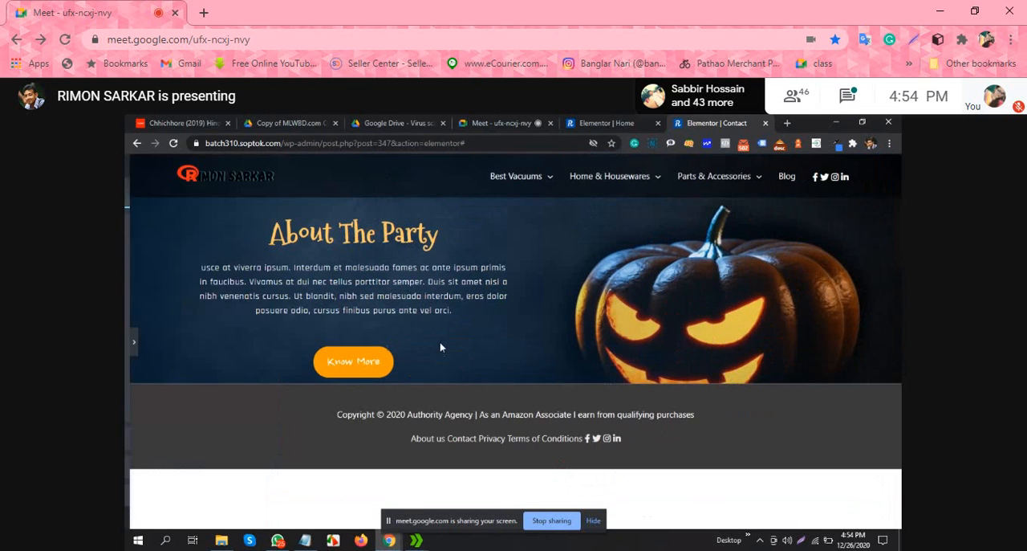
pyautogui.click(128, 342)
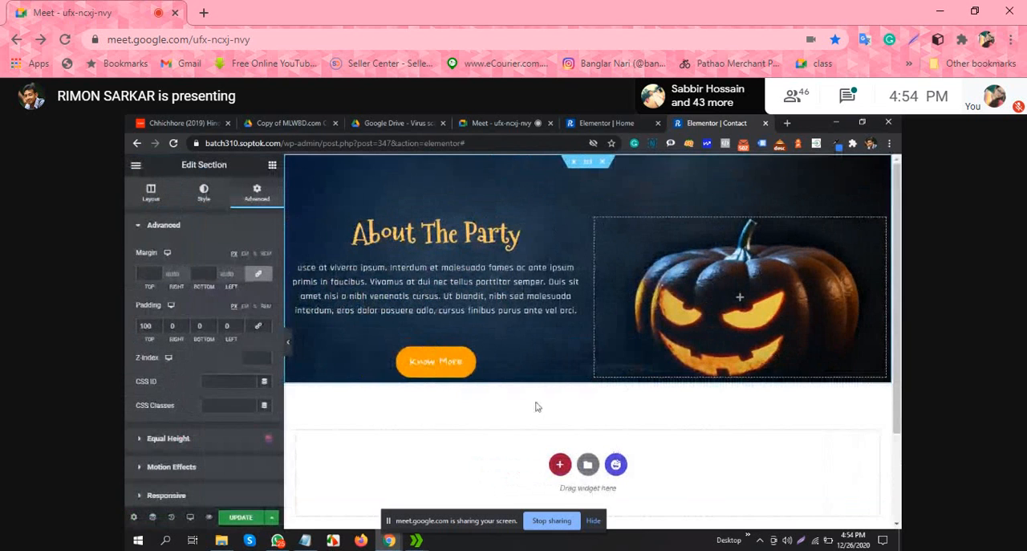
# Step: Insert the first "We are here to assist you" block from the Contact category below the pumpkin banner
pyautogui.scroll(-1, 575, 353)
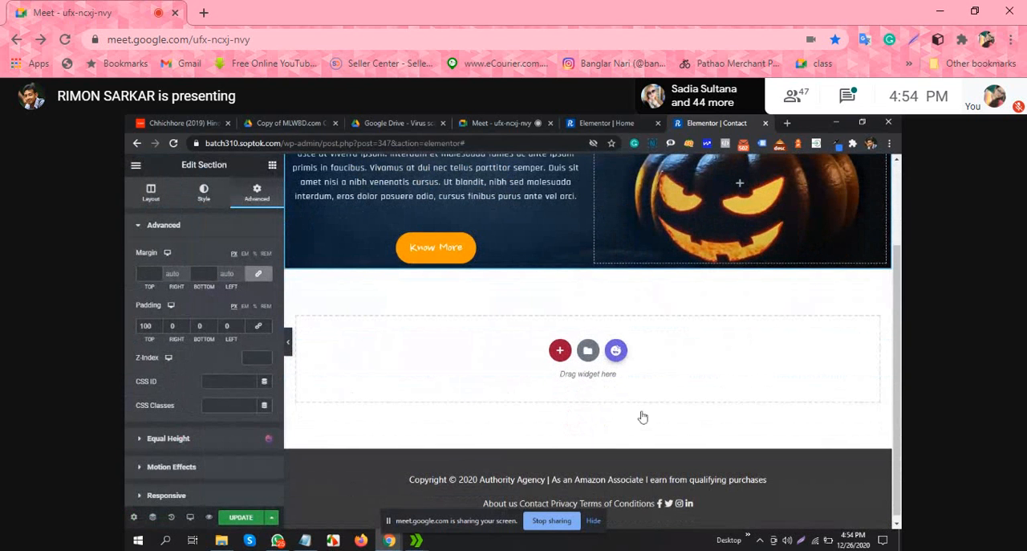
pyautogui.click(615, 349)
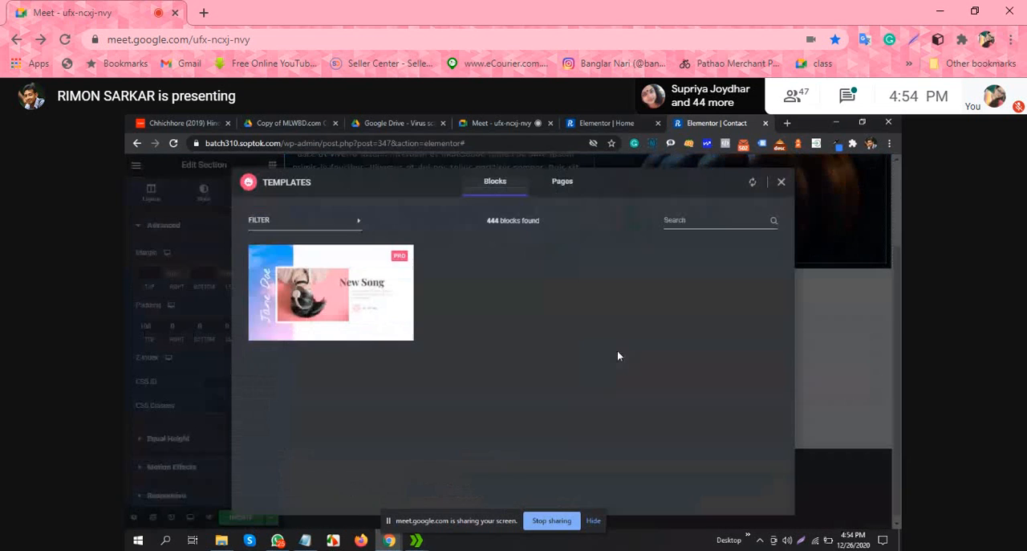
pyautogui.click(334, 225)
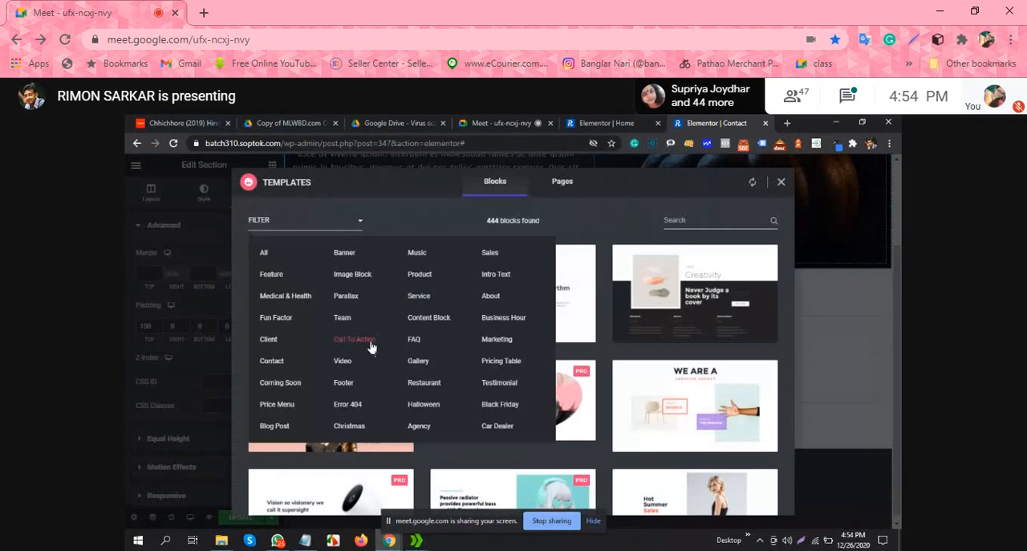
pyautogui.click(273, 360)
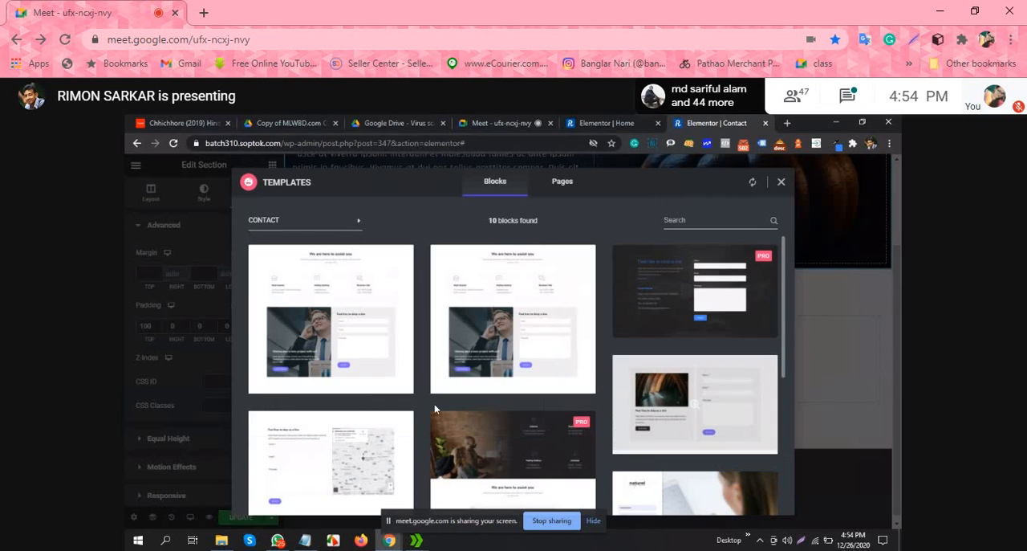
pyautogui.click(314, 325)
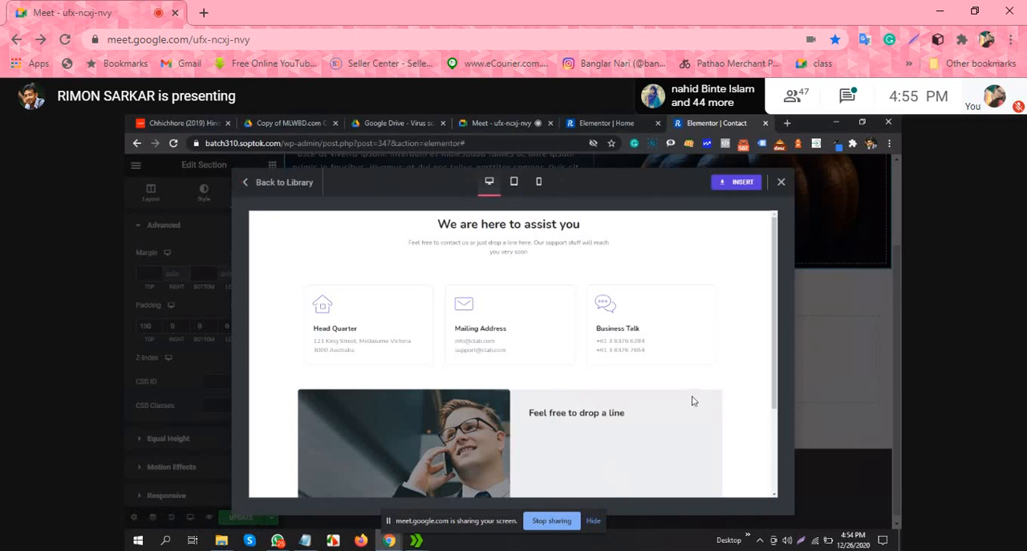
pyautogui.scroll(-2, 634, 362)
pyautogui.scroll(2, 642, 337)
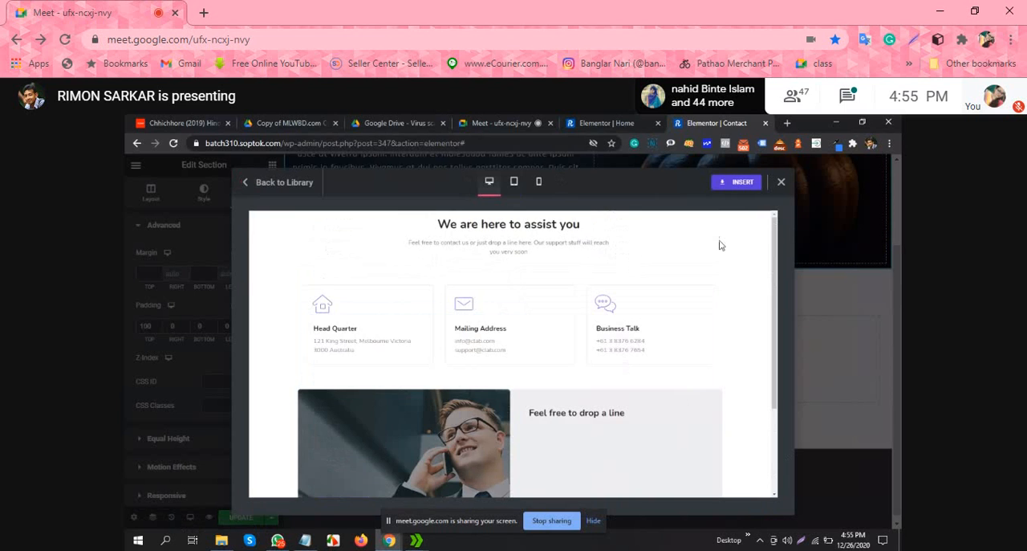
pyautogui.click(743, 184)
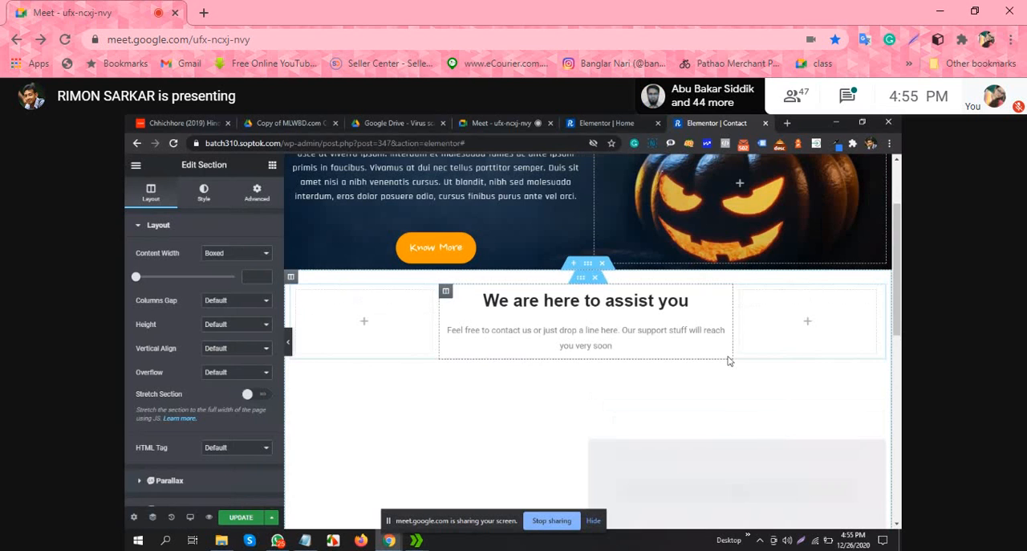
# Step: Preview the inserted contact section at full page width, from its info boxes down to the footer
pyautogui.click(291, 343)
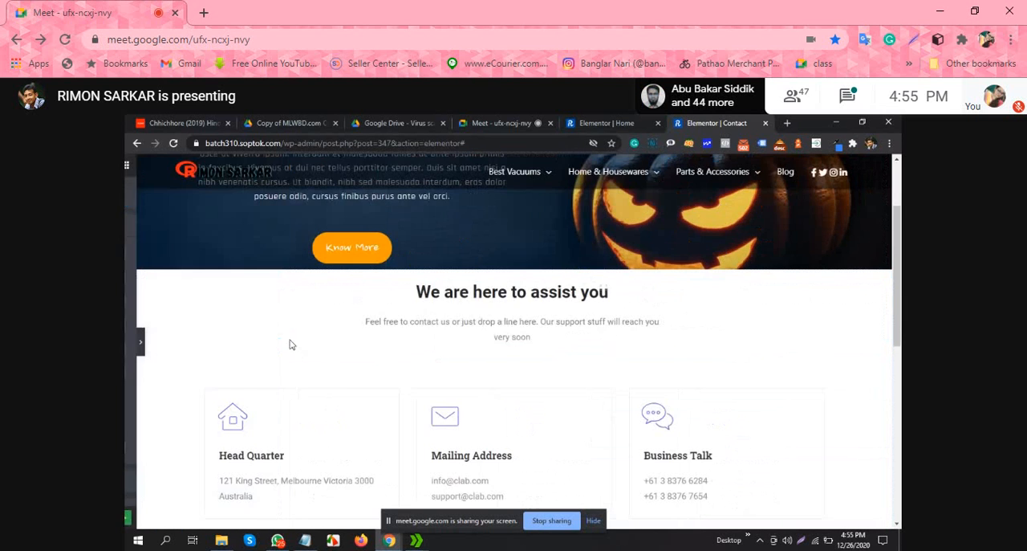
pyautogui.scroll(-10, 578, 298)
pyautogui.scroll(2, 577, 298)
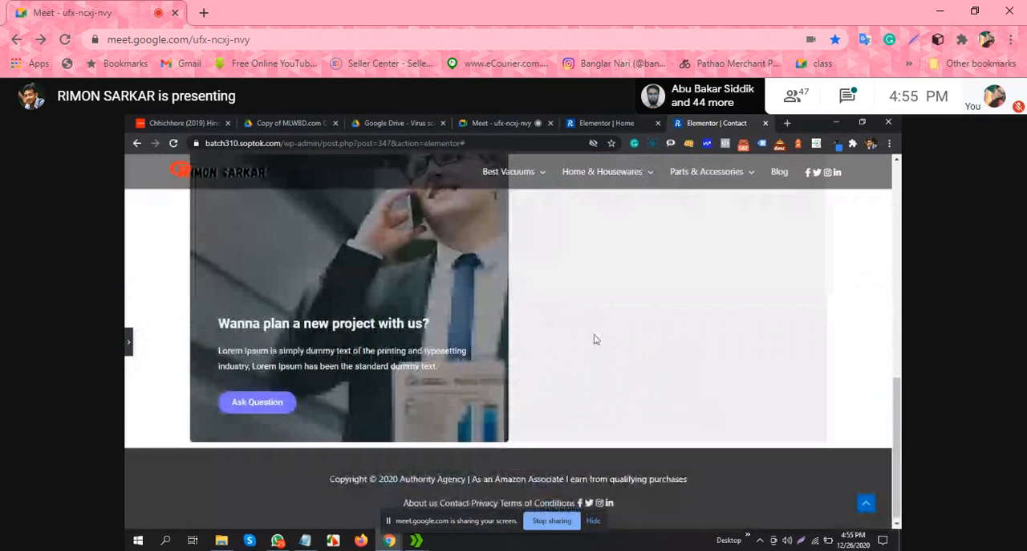
pyautogui.scroll(-3, 610, 345)
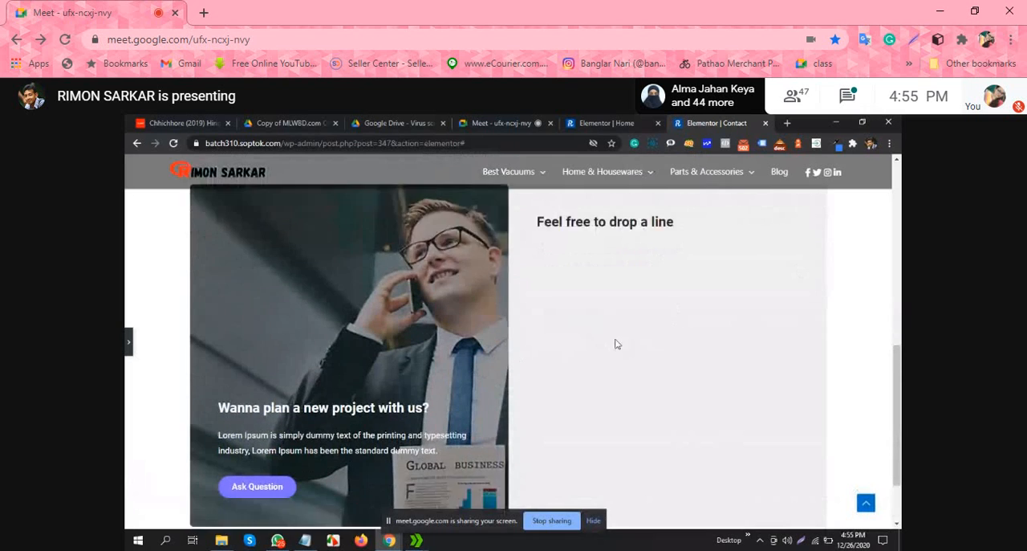
pyautogui.click(128, 341)
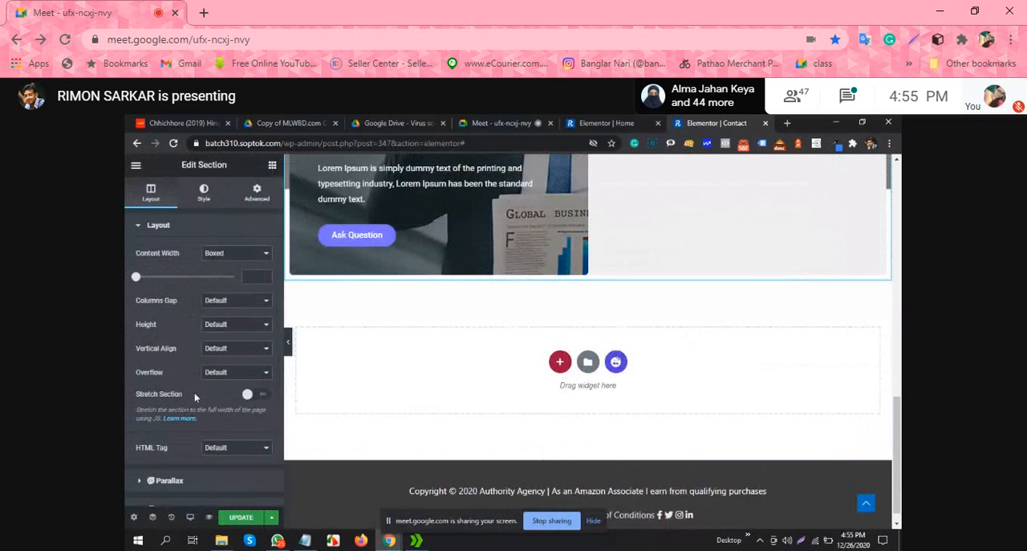
# Step: Add a Google Maps widget below the contact section and set its location to the site owner's name
pyautogui.click(272, 164)
pyautogui.scroll(-1, 210, 411)
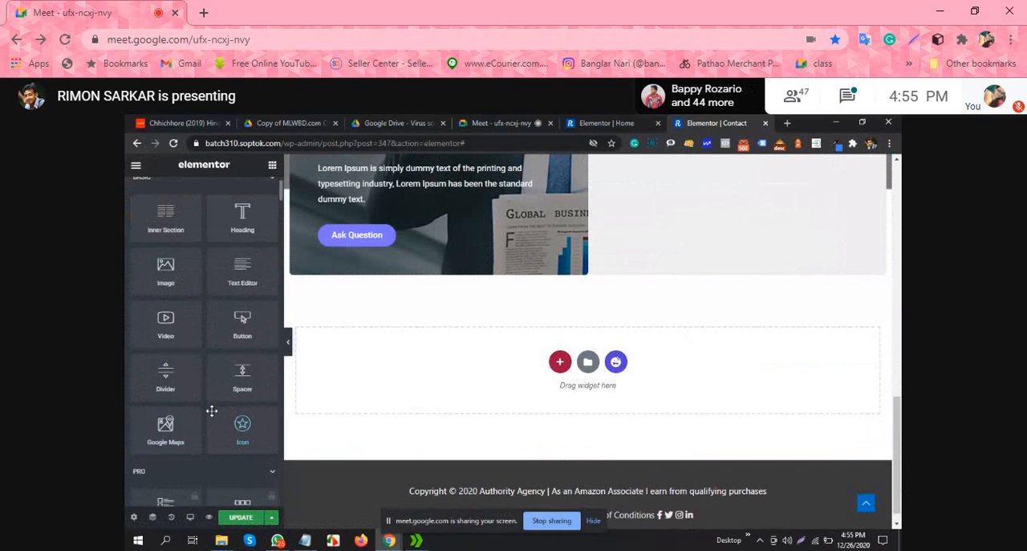
pyautogui.moveTo(191, 428); pyautogui.dragTo(644, 429)
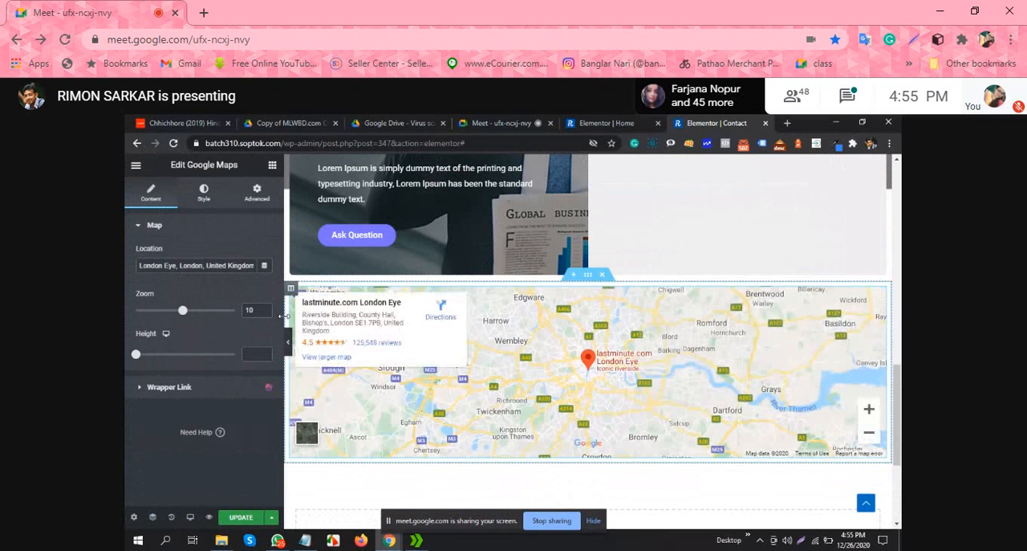
pyautogui.tripleClick(230, 265)
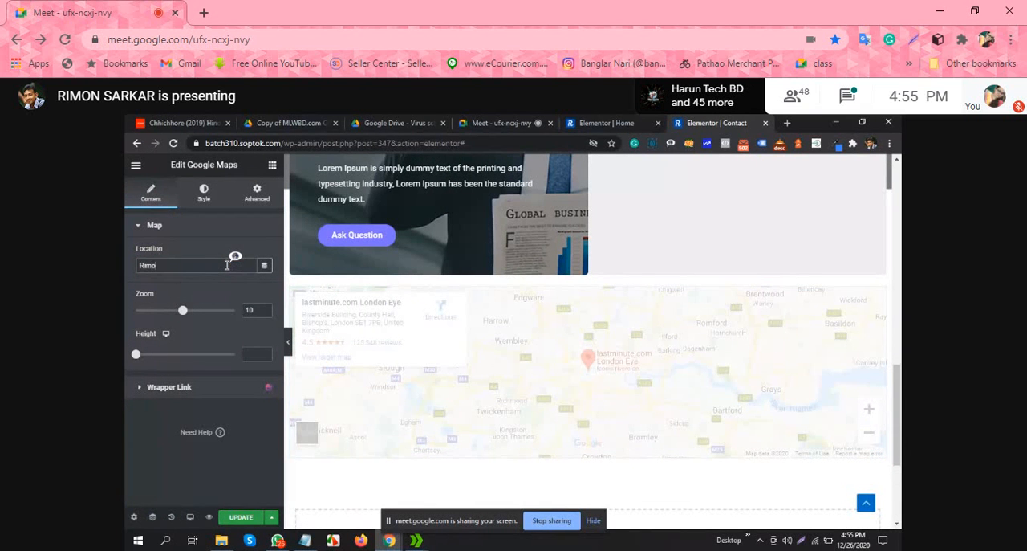
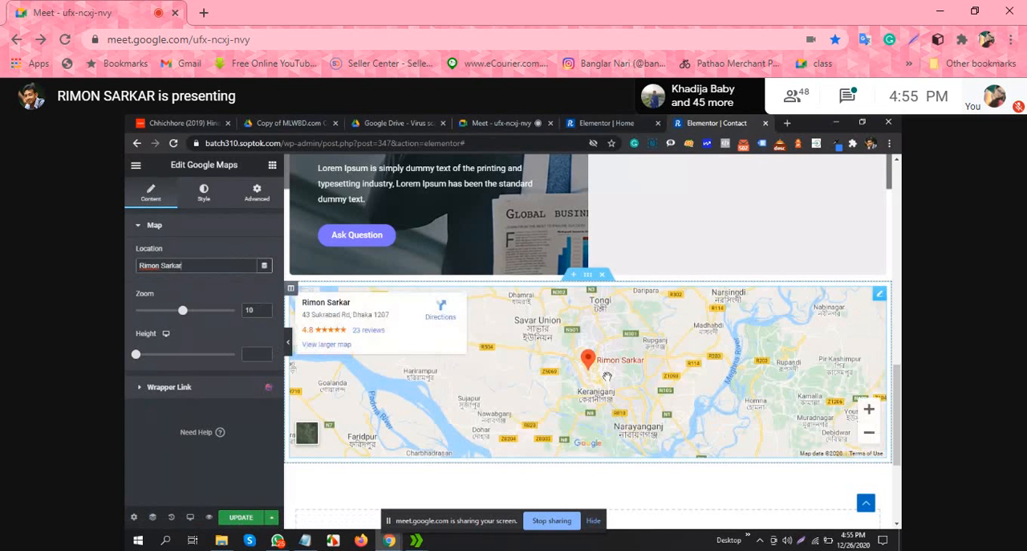
pyautogui.scroll(1, 622, 385)
pyautogui.scroll(-1, 611, 365)
pyautogui.scroll(3, 612, 366)
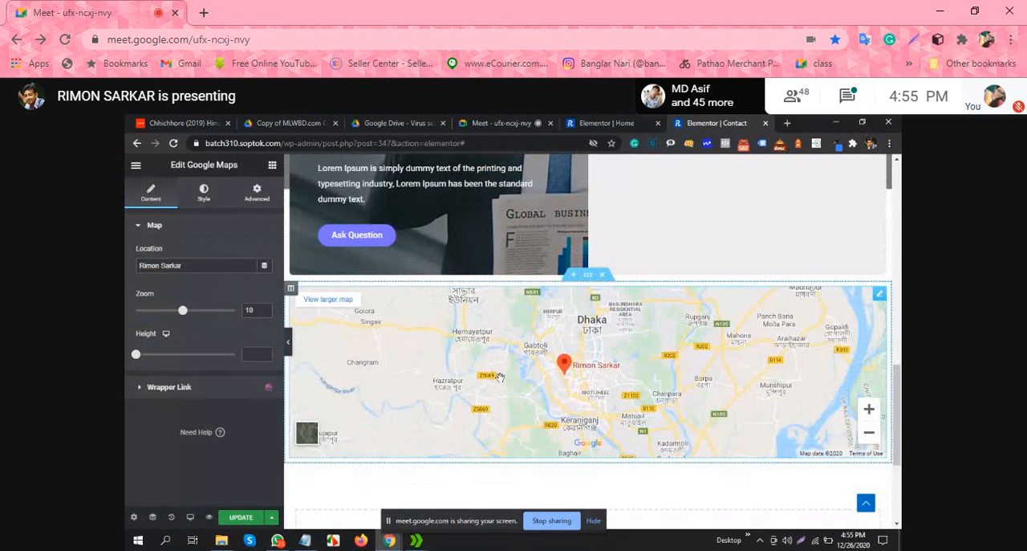
# Step: Examine the "Feel free to drop a line" area beside the photo, its heading's settings and the map below
pyautogui.scroll(3, 584, 331)
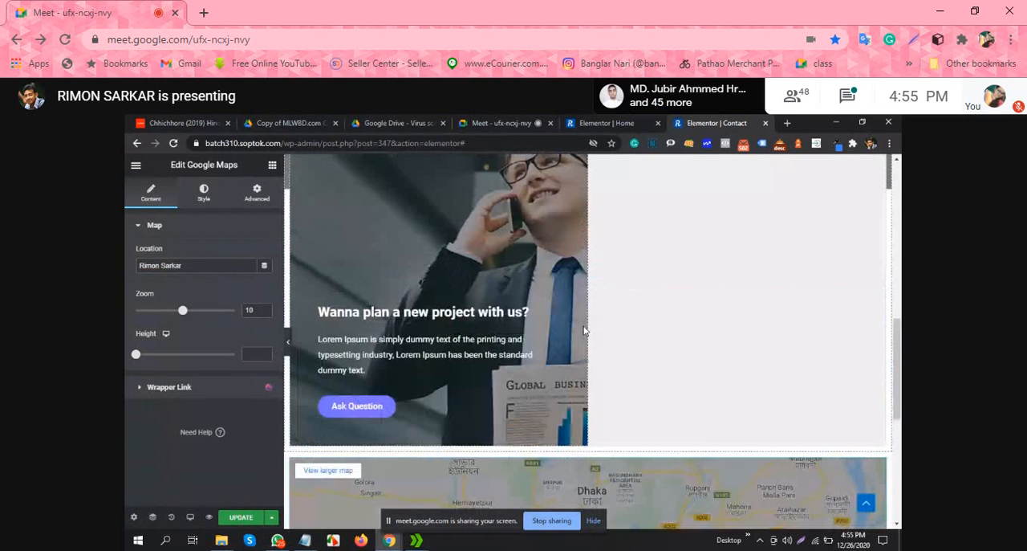
pyautogui.scroll(3, 590, 329)
pyautogui.scroll(-3, 667, 325)
pyautogui.scroll(1, 740, 329)
pyautogui.scroll(1, 740, 328)
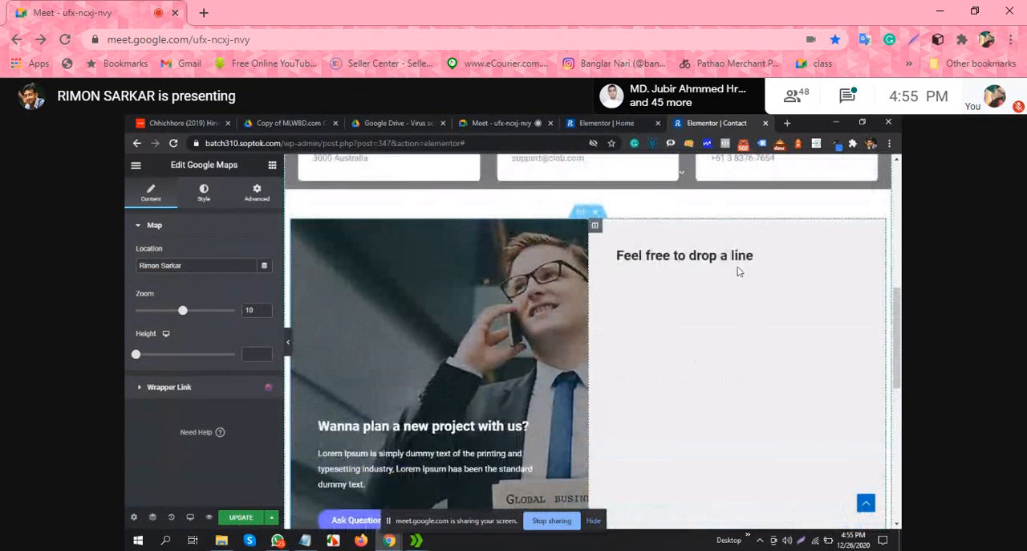
pyautogui.click(723, 252)
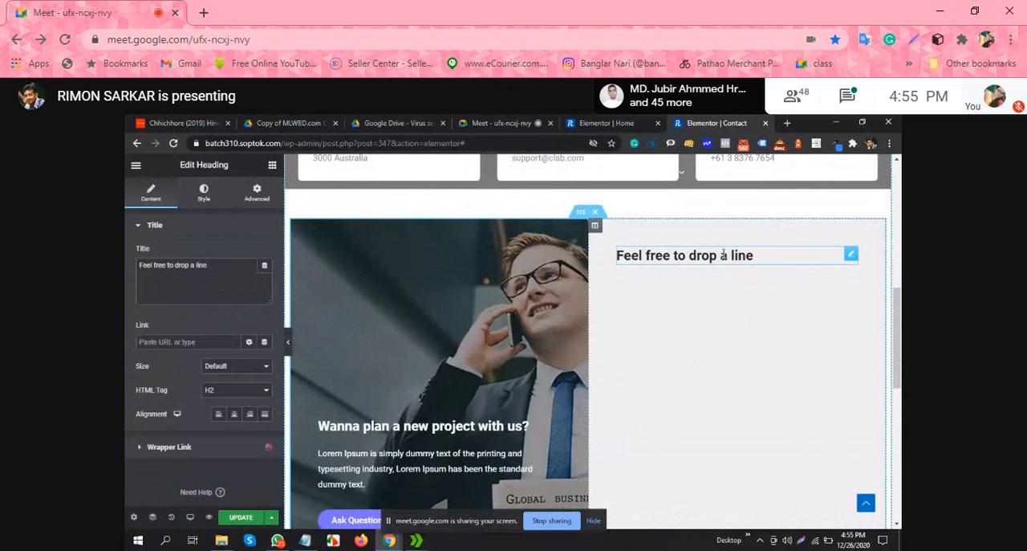
pyautogui.scroll(-3, 746, 344)
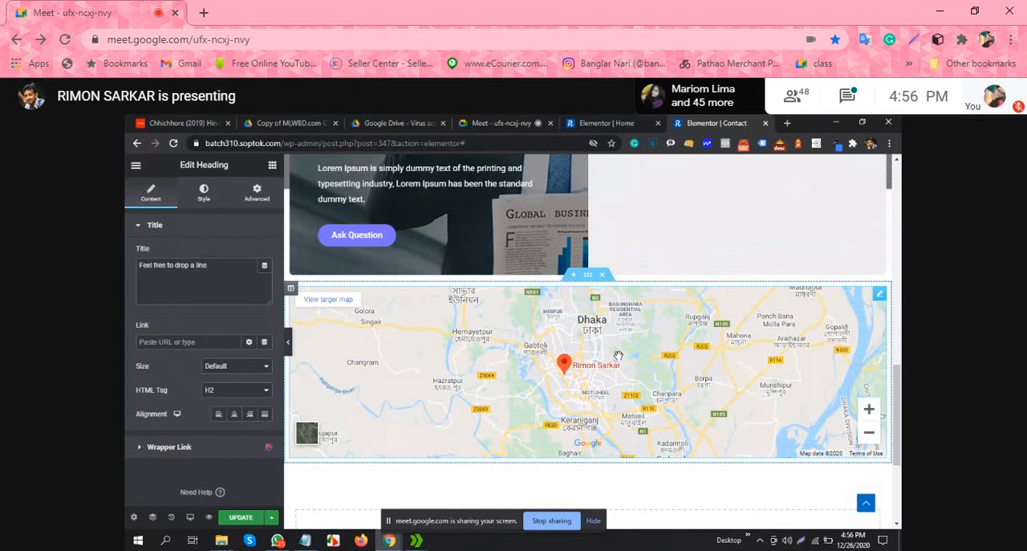
pyautogui.scroll(1, 618, 356)
pyautogui.scroll(3, 617, 354)
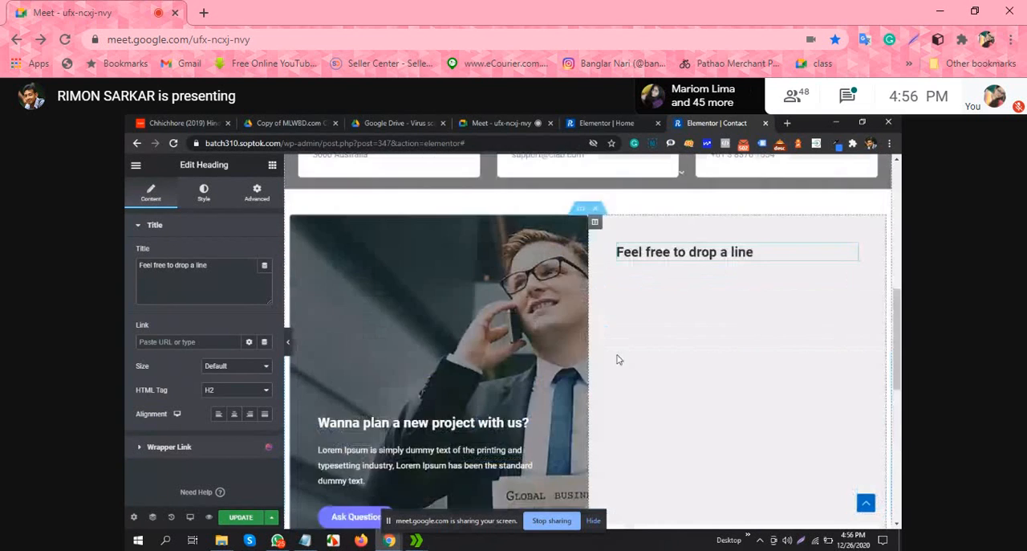
# Step: Examine the Google map below the "Wanna plan a new project with us?" section, both in the editor and at full page width
pyautogui.scroll(-5, 617, 354)
pyautogui.scroll(1, 617, 353)
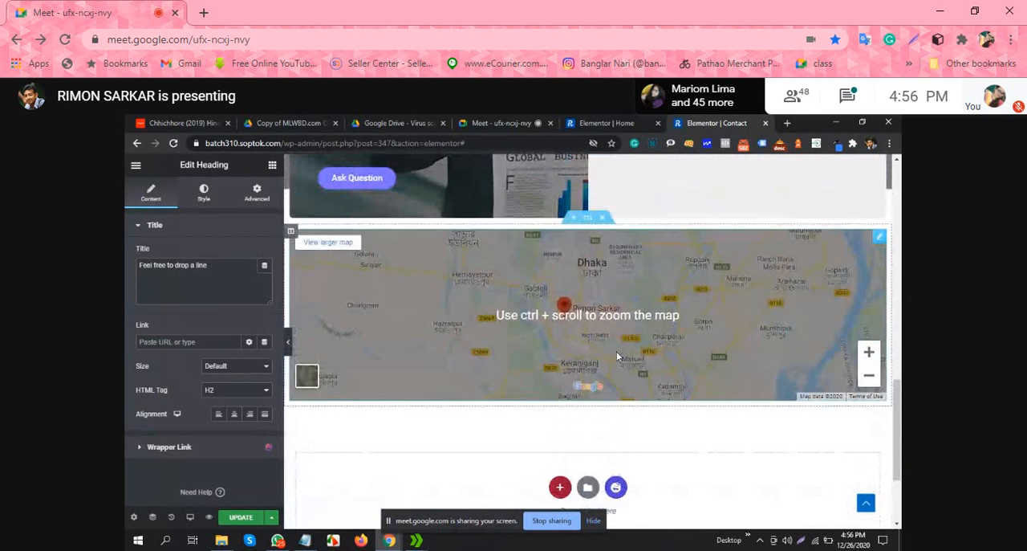
pyautogui.scroll(2, 616, 351)
pyautogui.scroll(1, 616, 350)
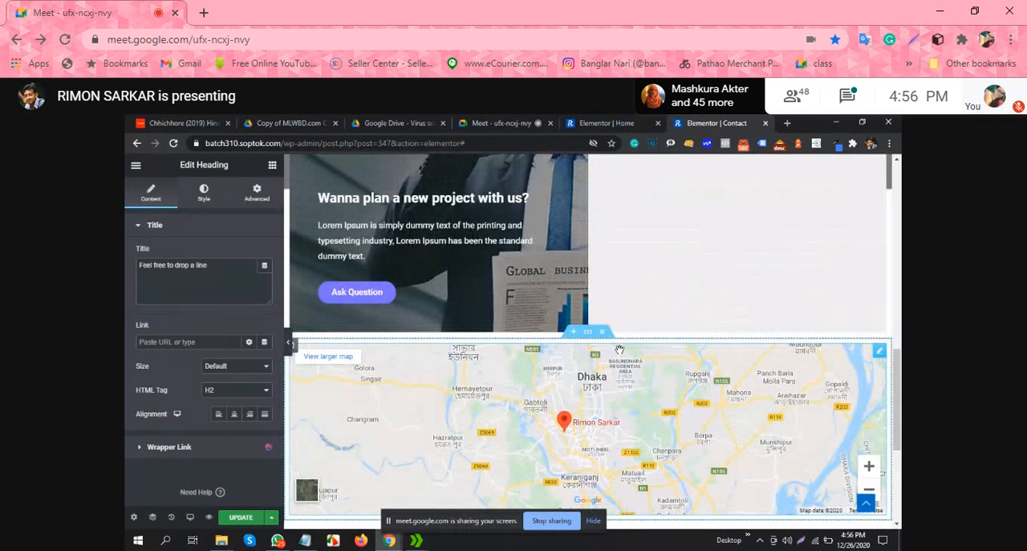
pyautogui.scroll(-2, 618, 353)
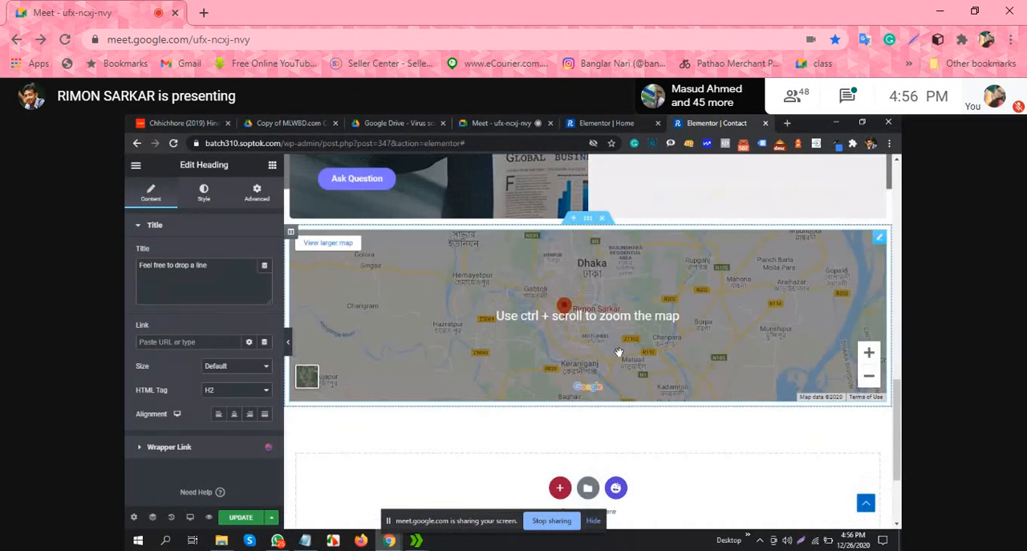
pyautogui.scroll(2, 615, 352)
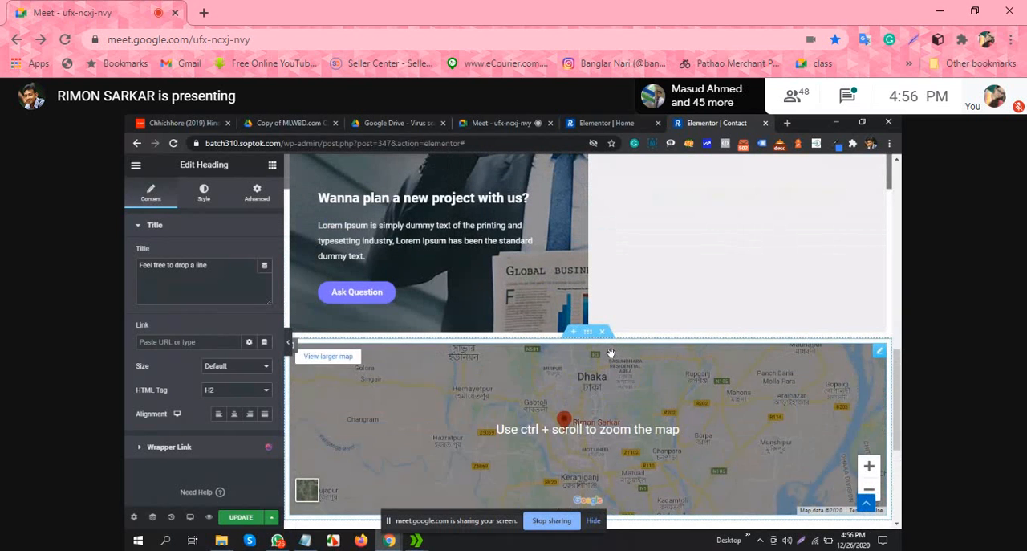
pyautogui.scroll(-1, 612, 357)
pyautogui.scroll(2, 626, 353)
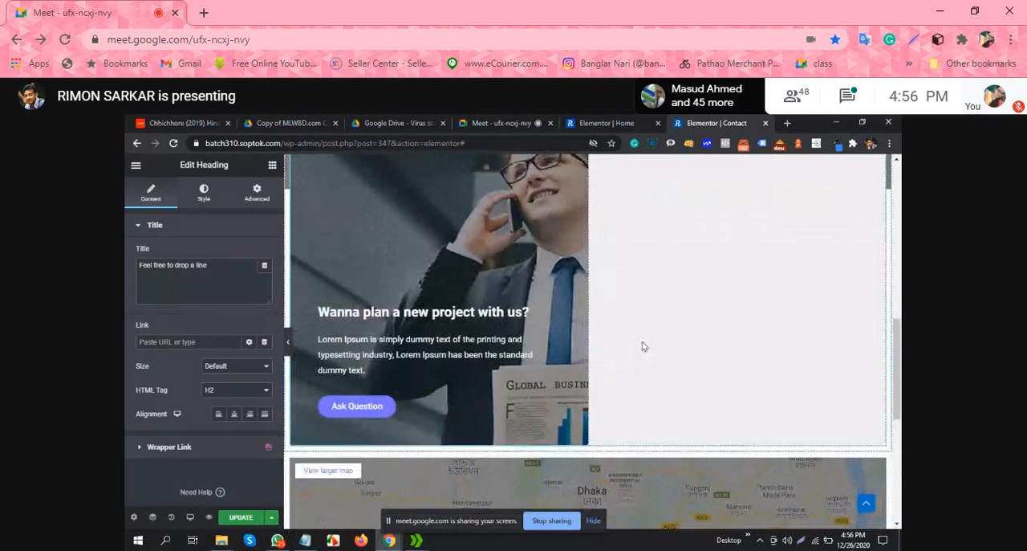
pyautogui.scroll(-3, 642, 343)
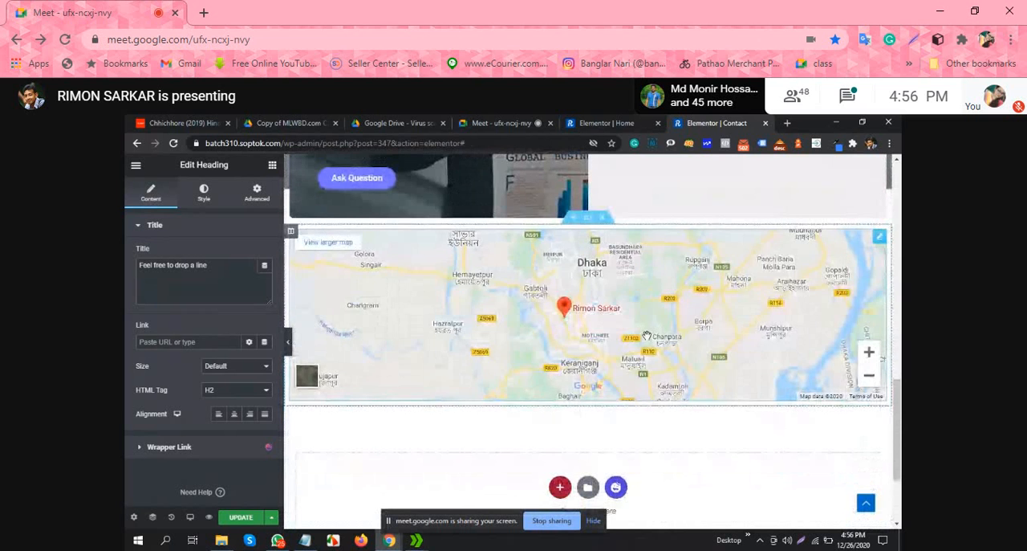
pyautogui.scroll(1, 642, 335)
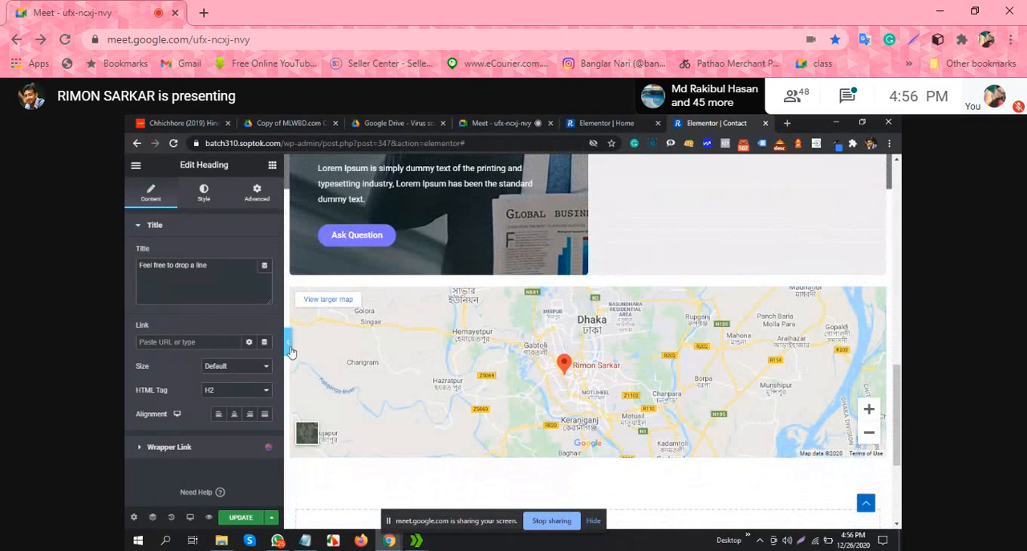
pyautogui.click(289, 345)
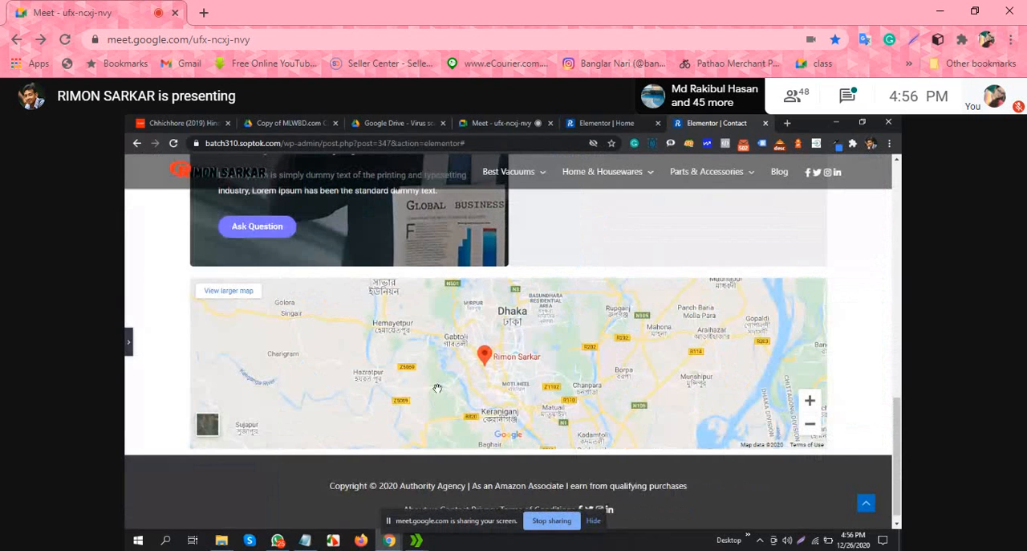
pyautogui.click(127, 341)
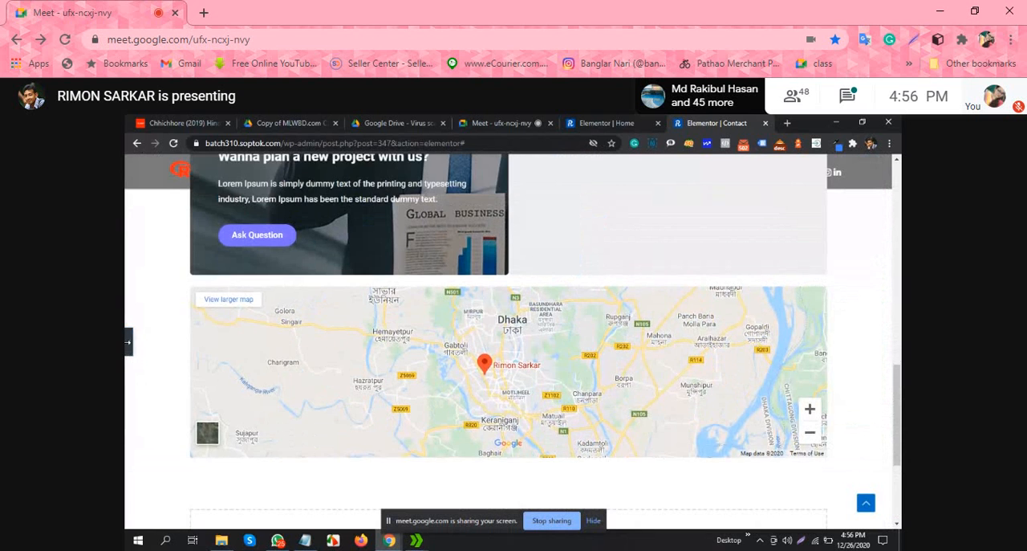
pyautogui.scroll(1, 530, 370)
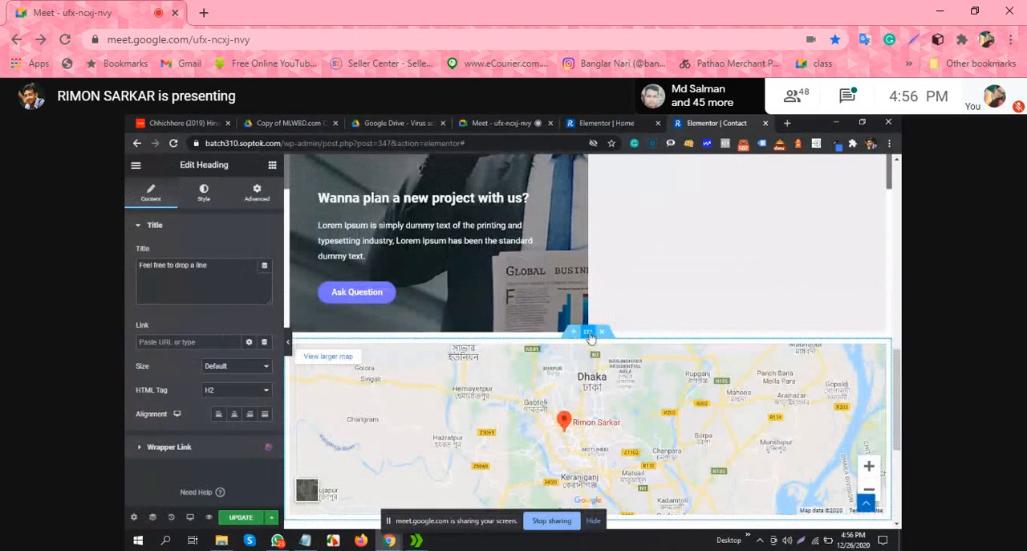
# Step: Open the map section's layout settings and review the page from the pumpkin banner through the info boxes and empty form area to the map
pyautogui.click(590, 337)
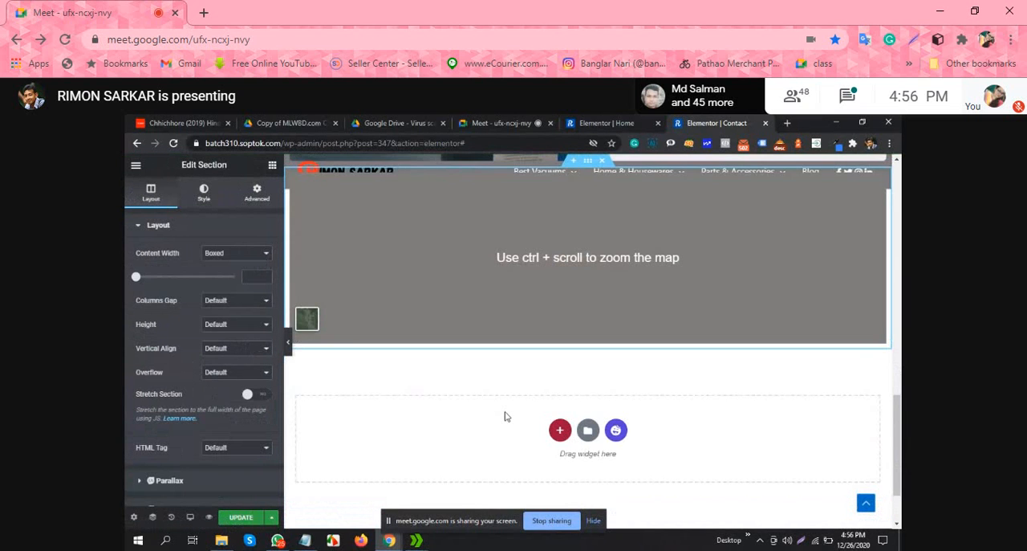
pyautogui.scroll(1, 505, 415)
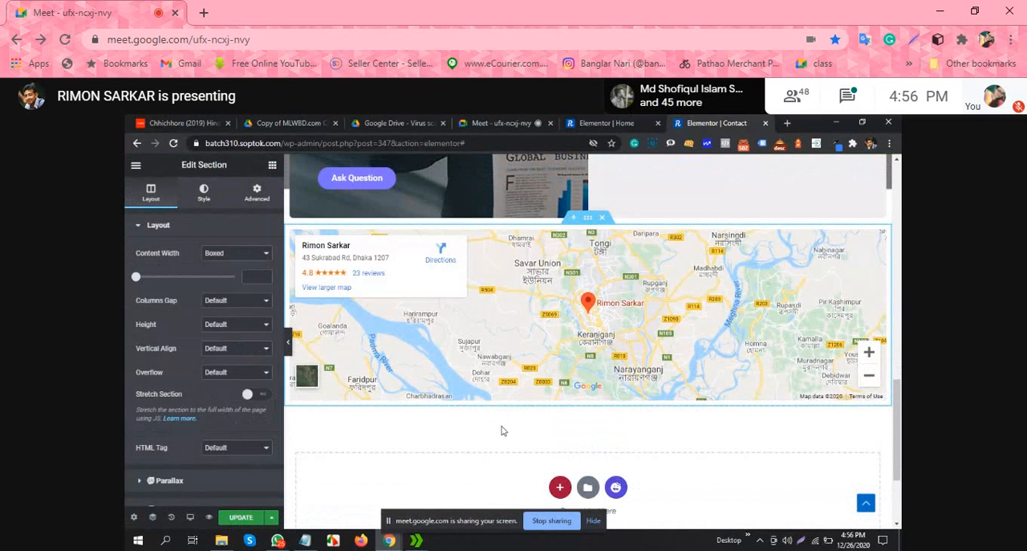
pyautogui.scroll(3, 506, 433)
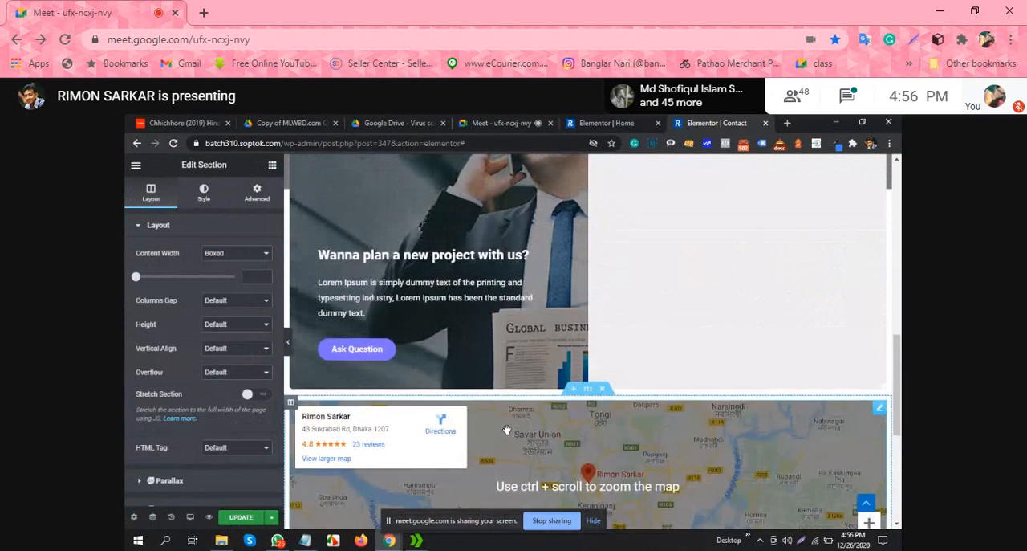
pyautogui.scroll(2, 603, 395)
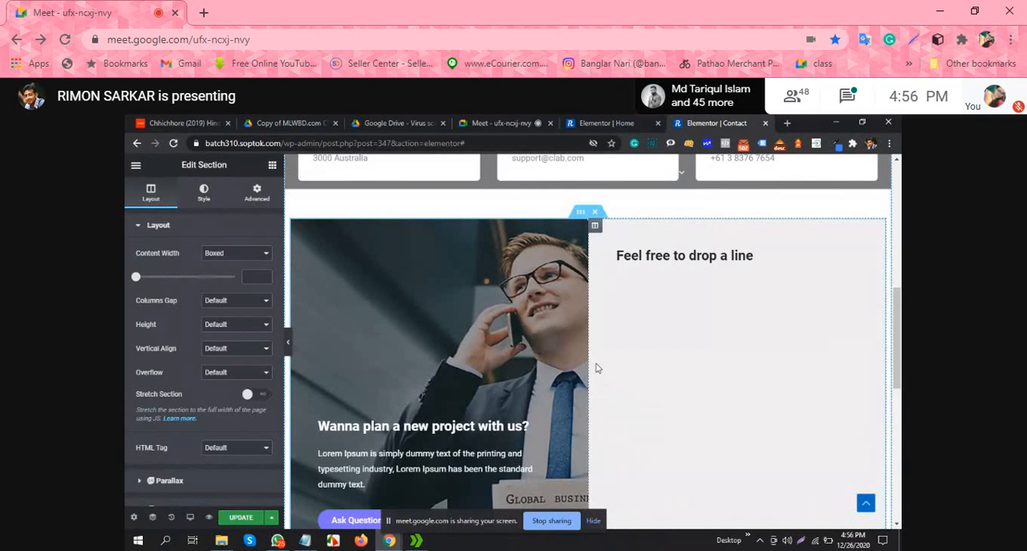
pyautogui.scroll(-2, 592, 363)
pyautogui.scroll(4, 590, 365)
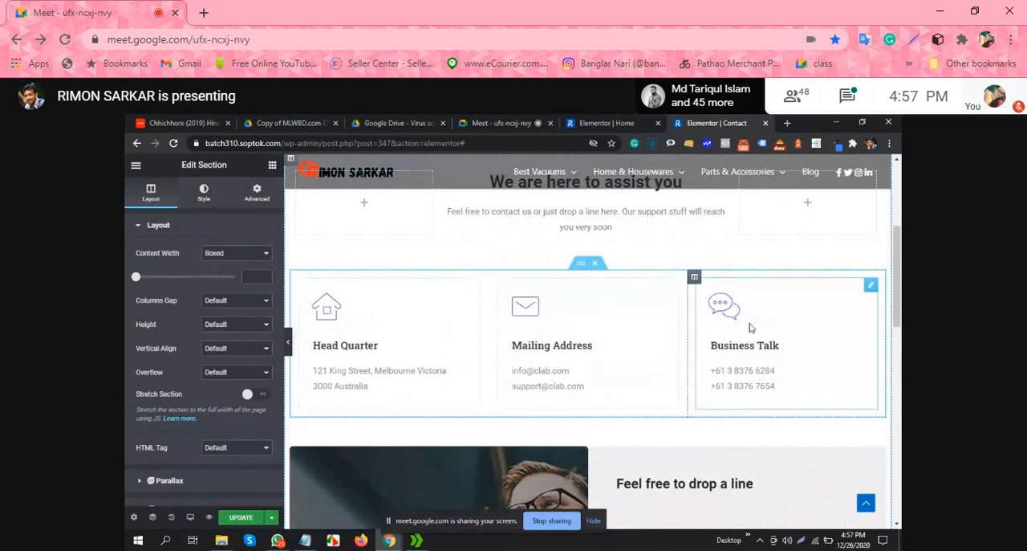
pyautogui.scroll(3, 427, 346)
pyautogui.scroll(-2, 589, 351)
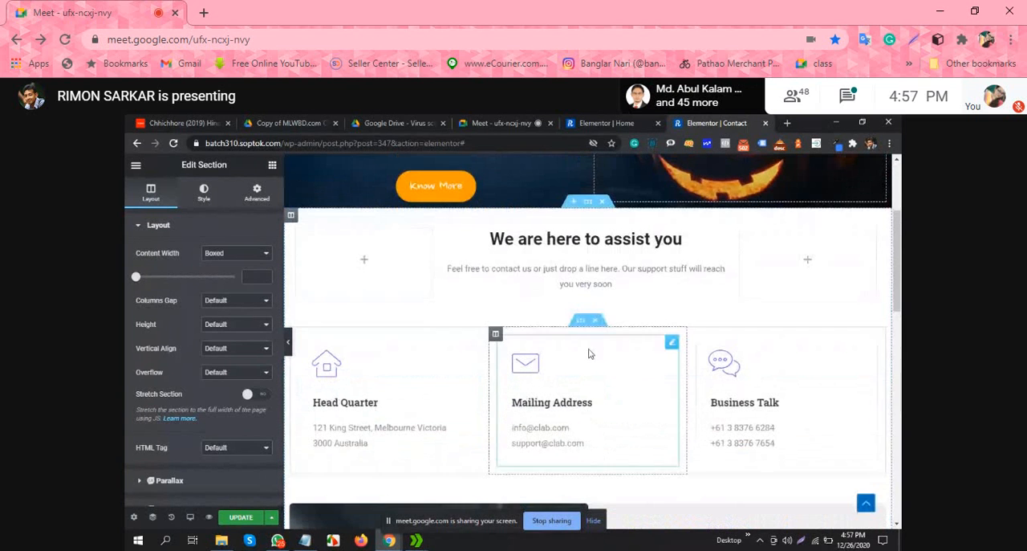
pyautogui.scroll(-2, 634, 317)
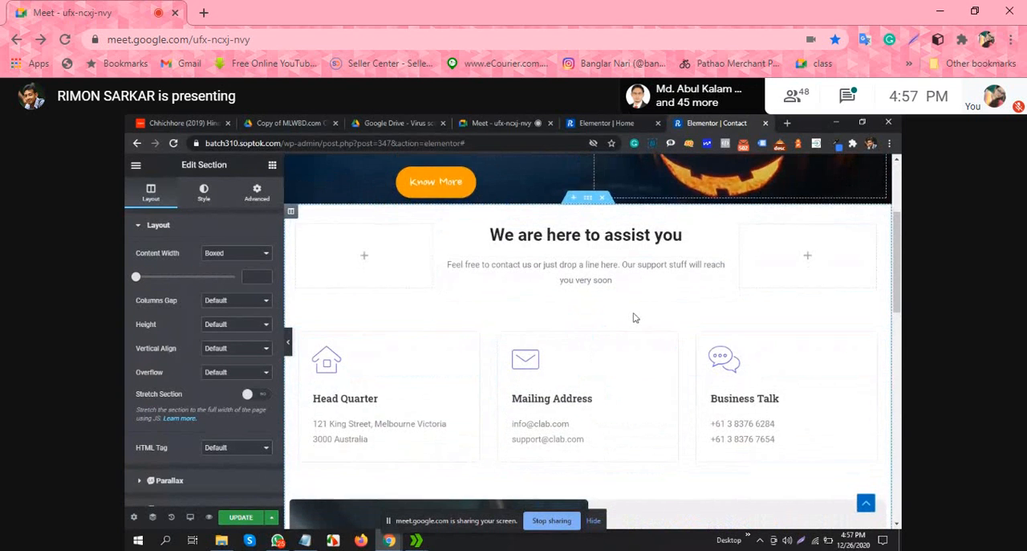
pyautogui.scroll(2, 496, 321)
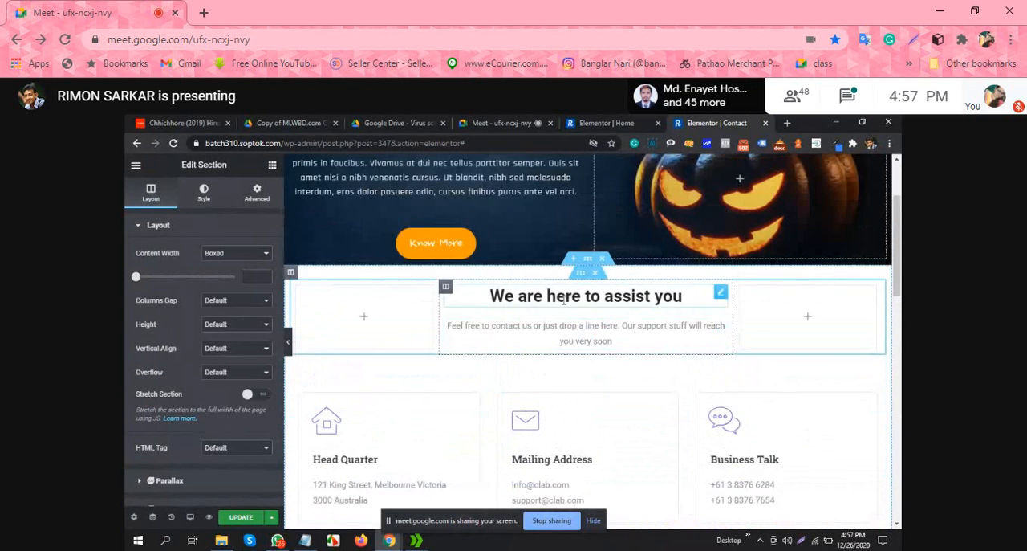
pyautogui.scroll(-10, 496, 321)
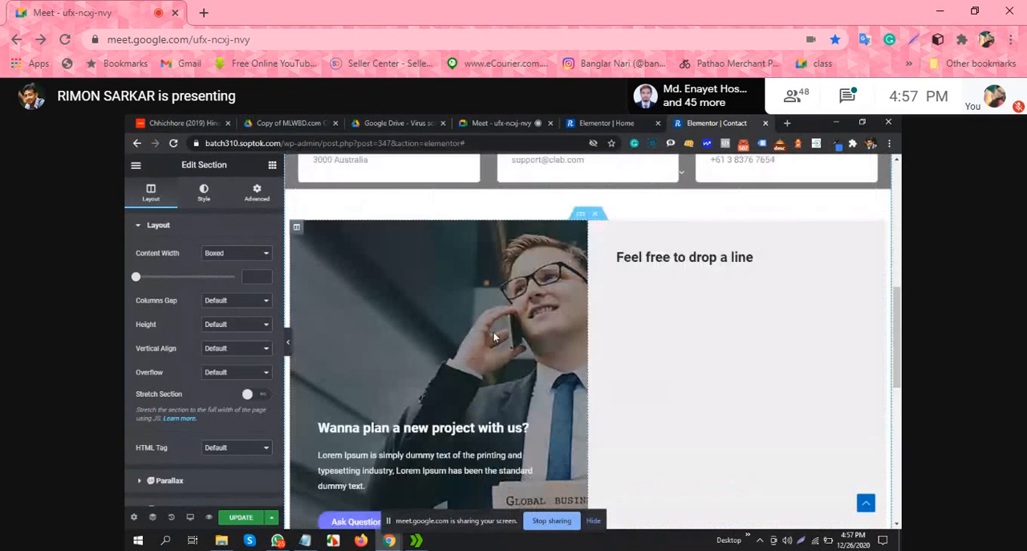
pyautogui.scroll(4, 495, 340)
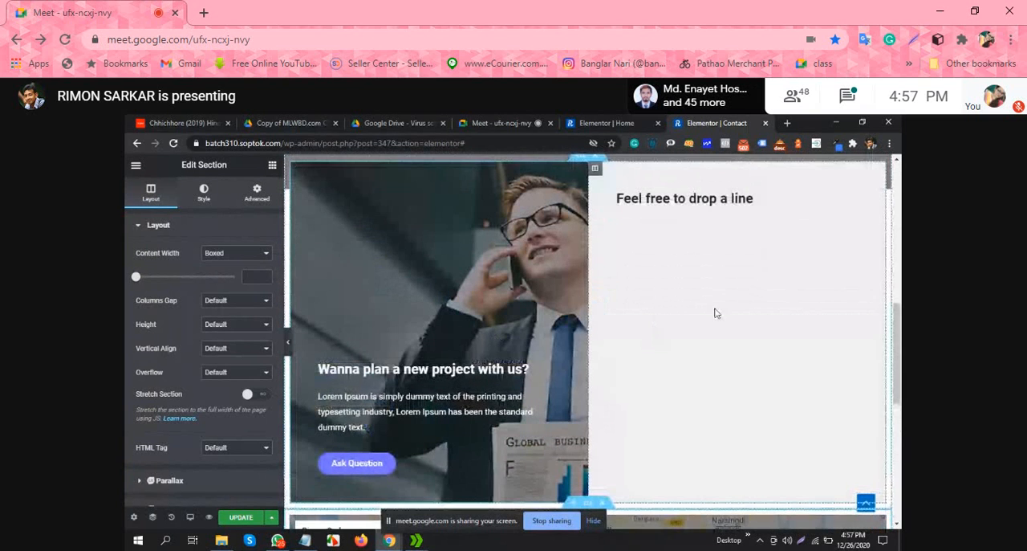
pyautogui.scroll(-2, 734, 312)
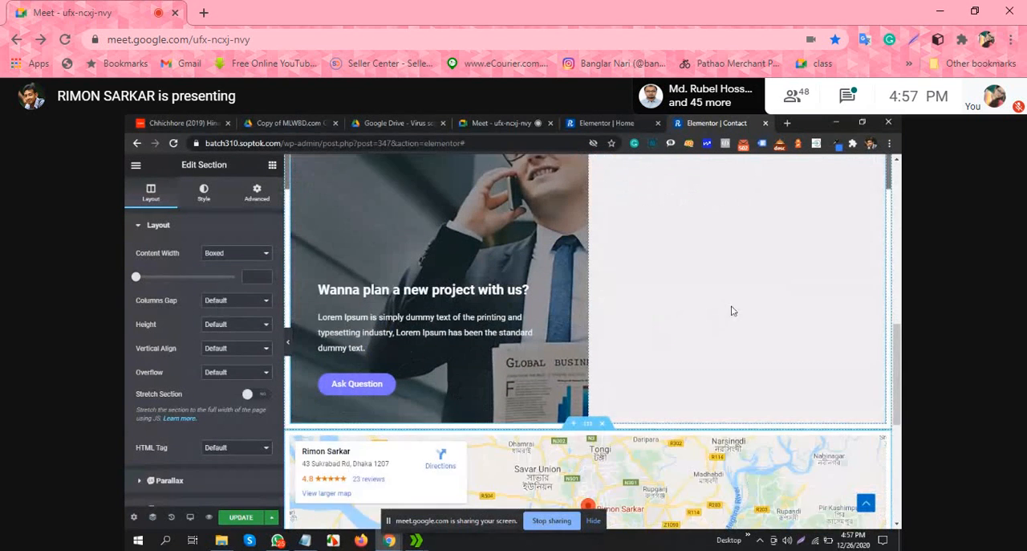
pyautogui.scroll(-3, 743, 311)
pyautogui.scroll(5, 626, 309)
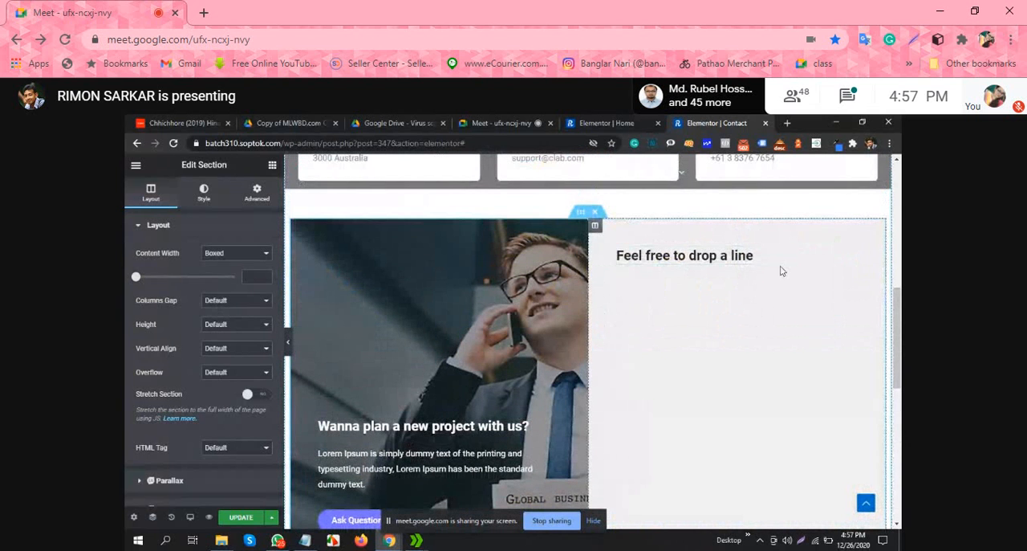
# Step: Update the Contact page and load the batch310.soptok.com front page in place of the Home page editor
pyautogui.click(242, 518)
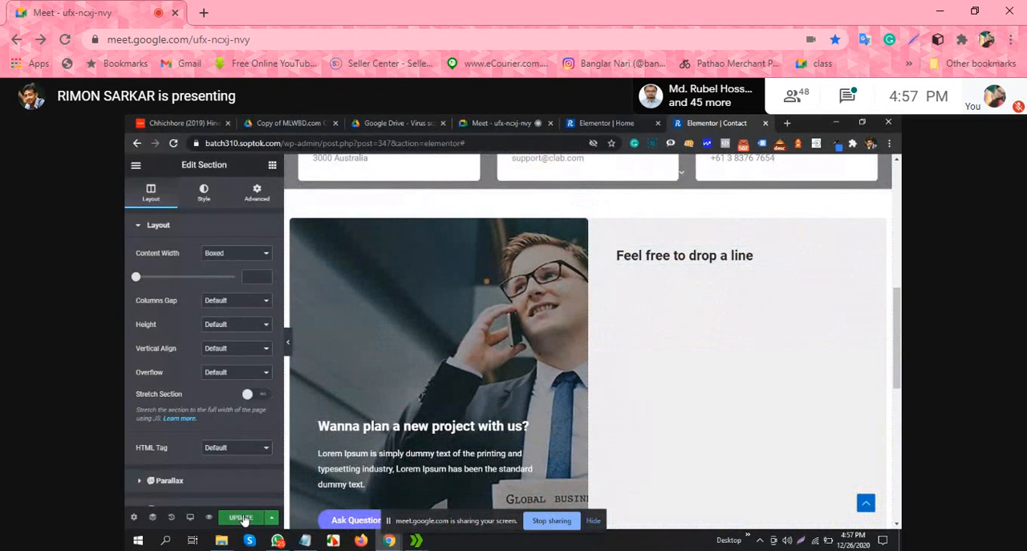
pyautogui.click(597, 121)
pyautogui.moveTo(325, 143); pyautogui.dragTo(594, 152)
pyautogui.press('BackSpace')
pyautogui.press('BackSpace')
pyautogui.press('BackSpace')
pyautogui.press('BackSpace')
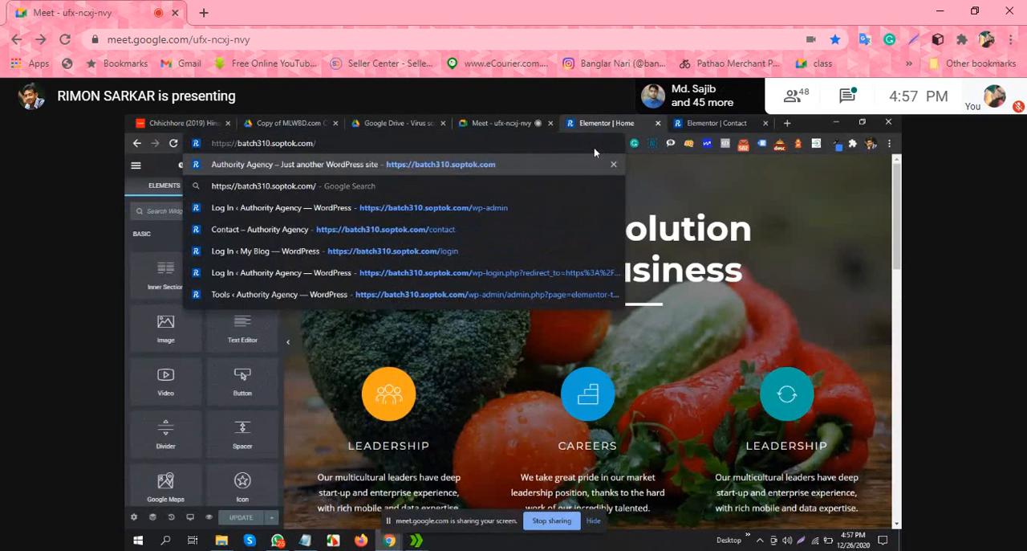
pyautogui.press('Return')
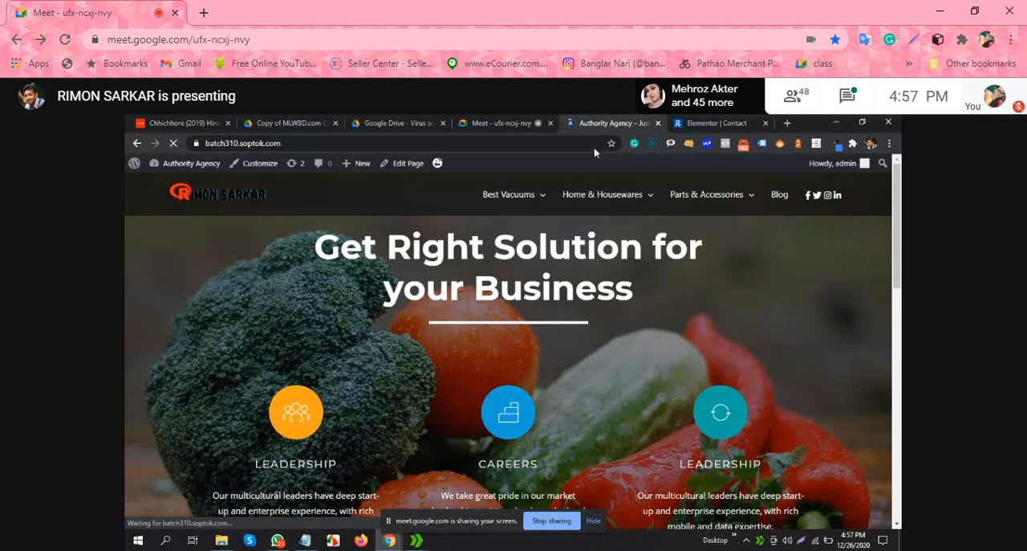
# Step: Go to the site's WordPress dashboard and open the list of installed plugins
pyautogui.moveTo(184, 164)
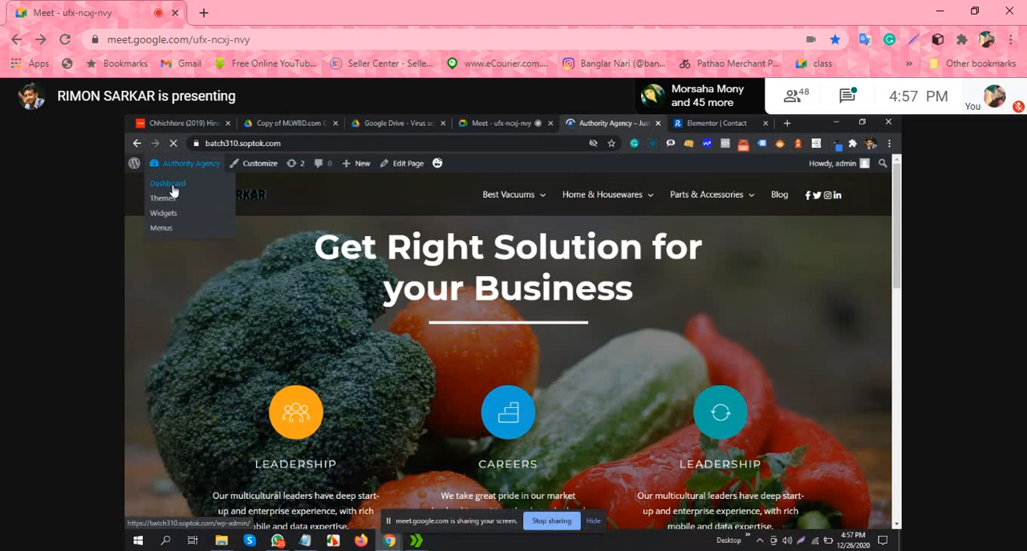
pyautogui.click(171, 185)
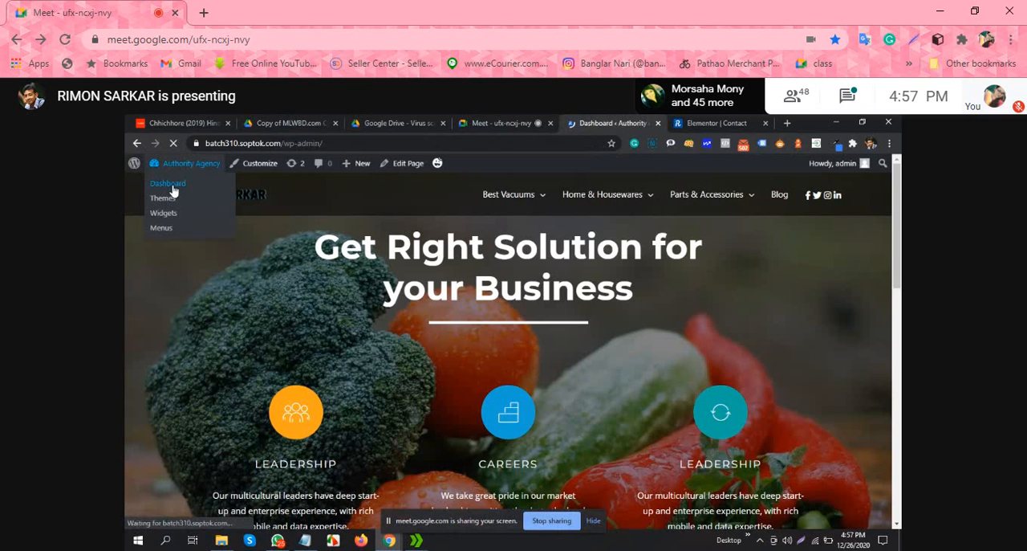
pyautogui.scroll(-2, 167, 402)
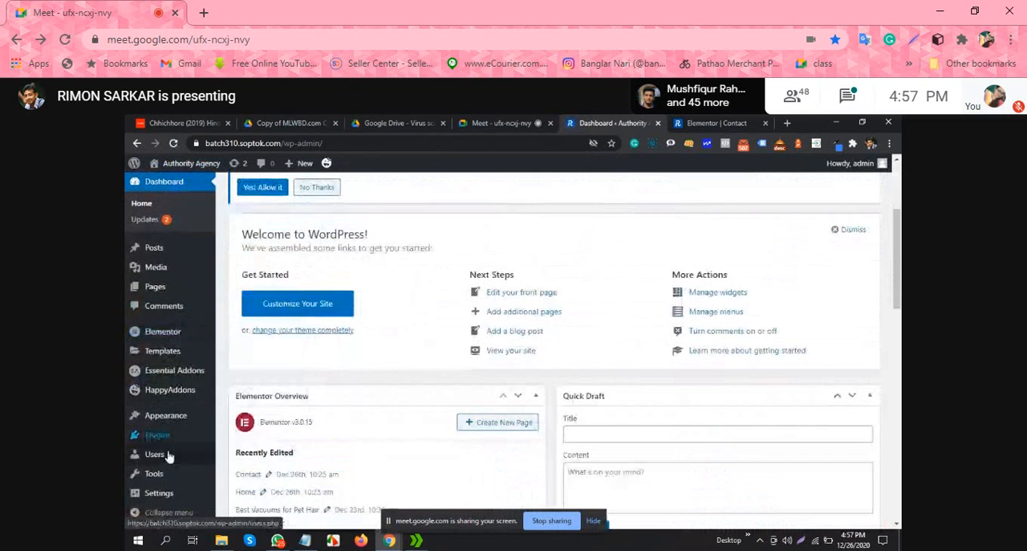
pyautogui.moveTo(165, 435)
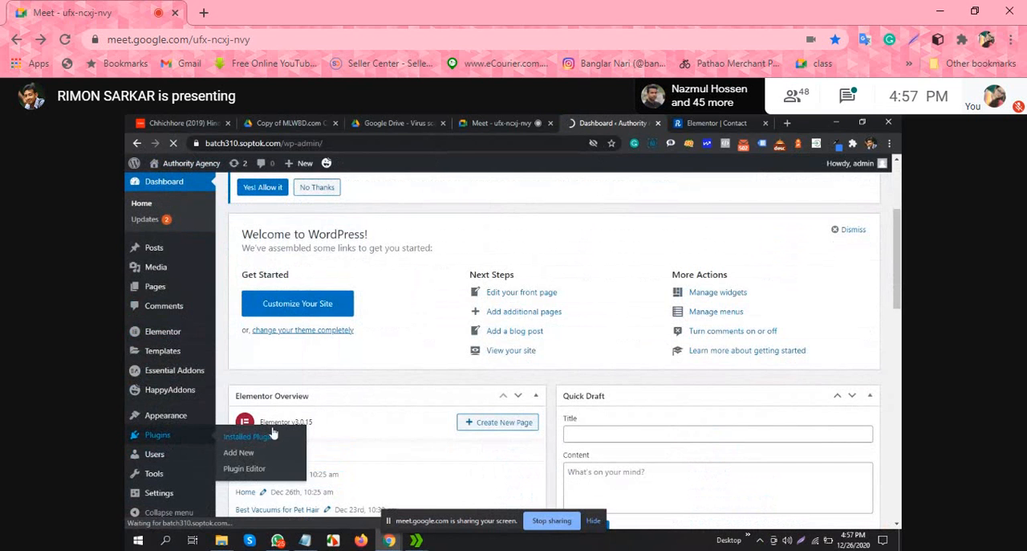
pyautogui.click(269, 435)
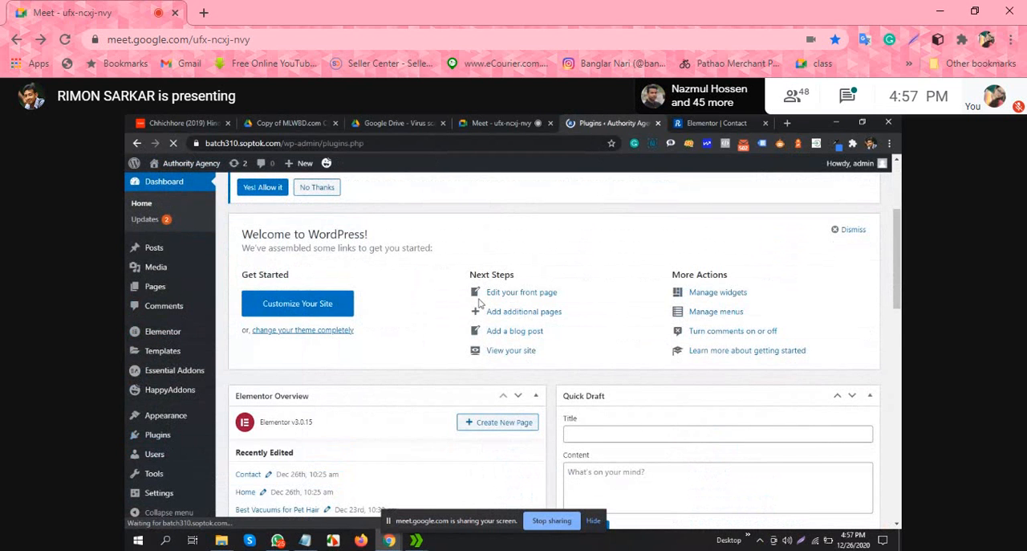
# Step: Copy the name of the inactive WPForms Lite plugin and open the page for adding new plugins
pyautogui.scroll(-5, 485, 295)
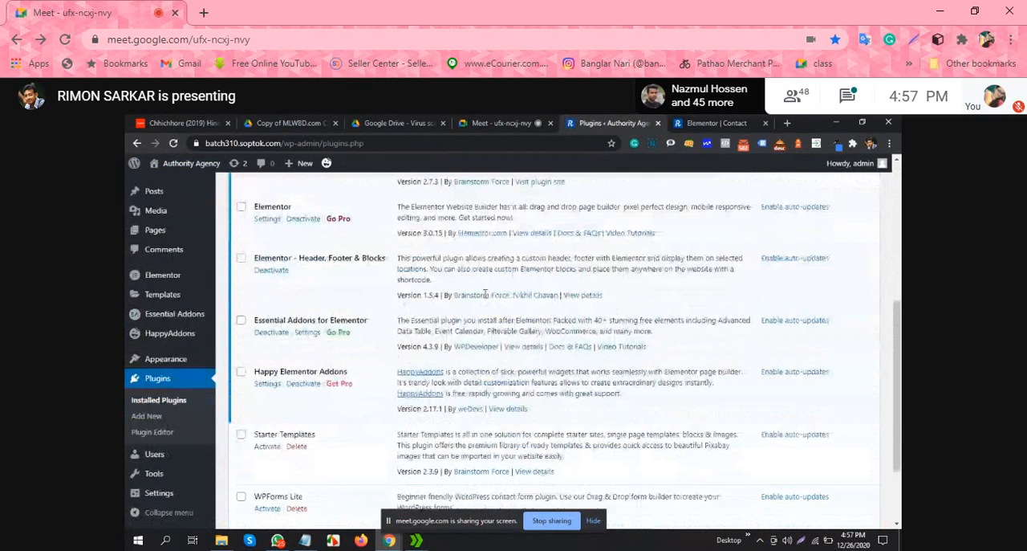
pyautogui.scroll(-2, 485, 295)
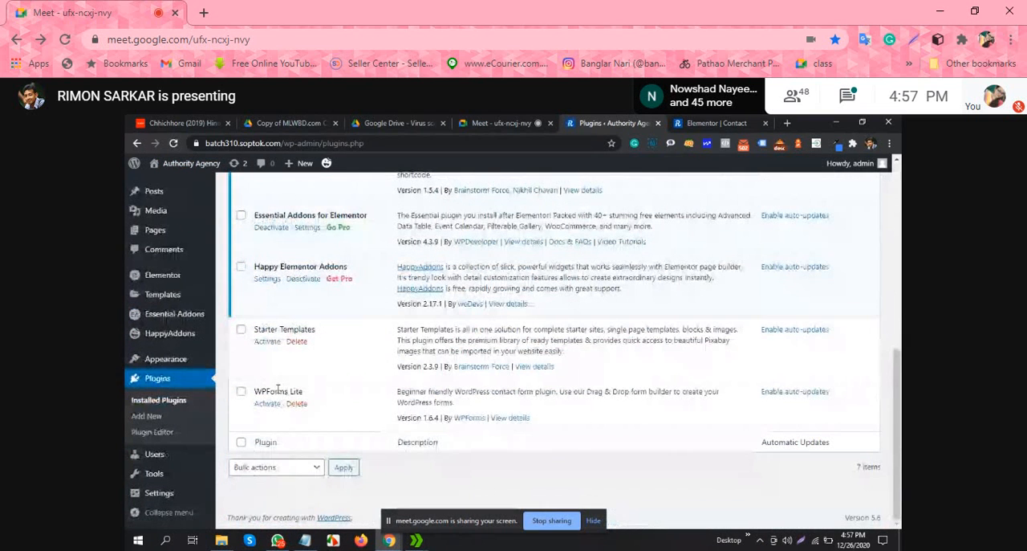
pyautogui.tripleClick(278, 390)
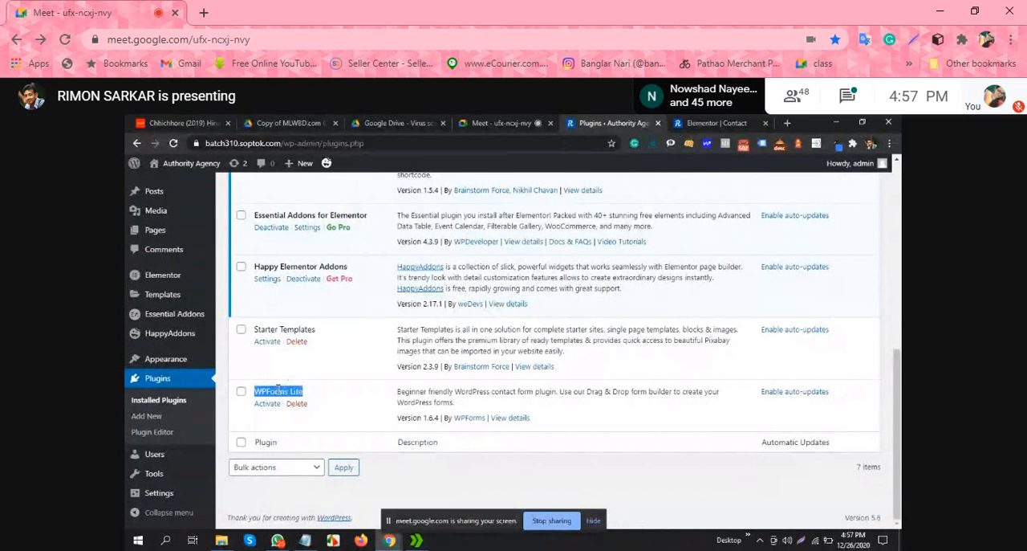
pyautogui.rightClick(278, 389)
pyautogui.click(311, 393)
pyautogui.scroll(5, 323, 347)
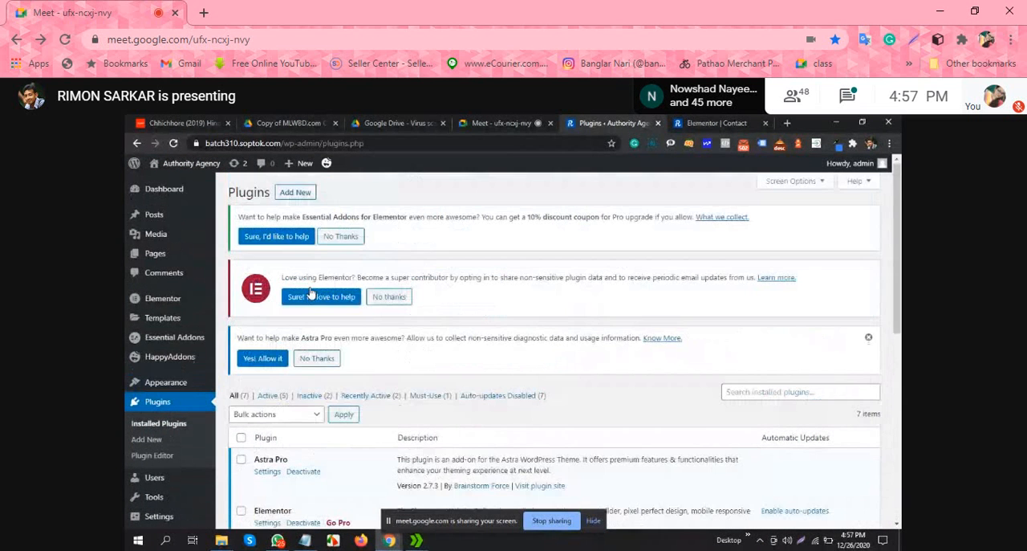
pyautogui.click(305, 192)
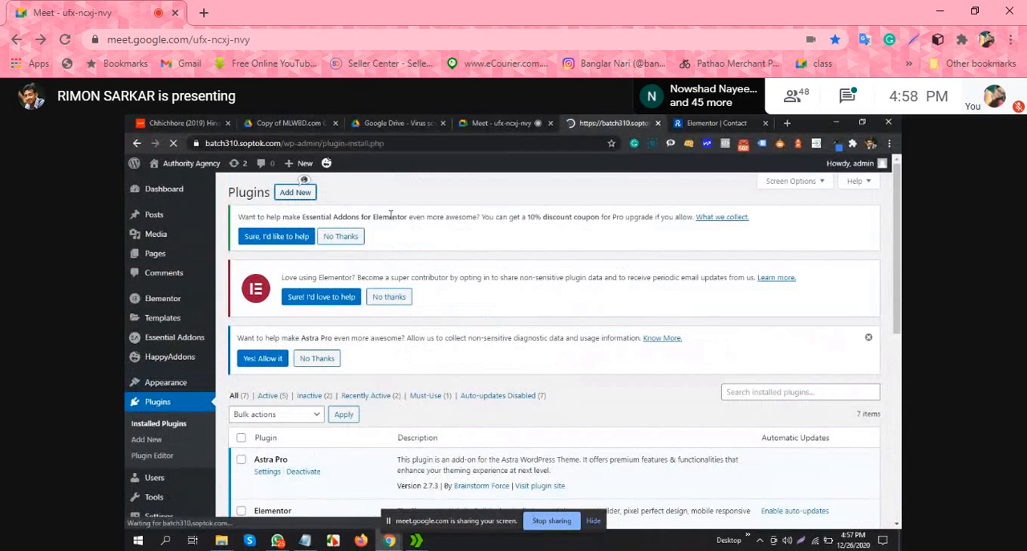
# Step: Search the plugin directory for WPForms Lite and activate the Contact Form by WPForms plugin
pyautogui.scroll(-2, 628, 263)
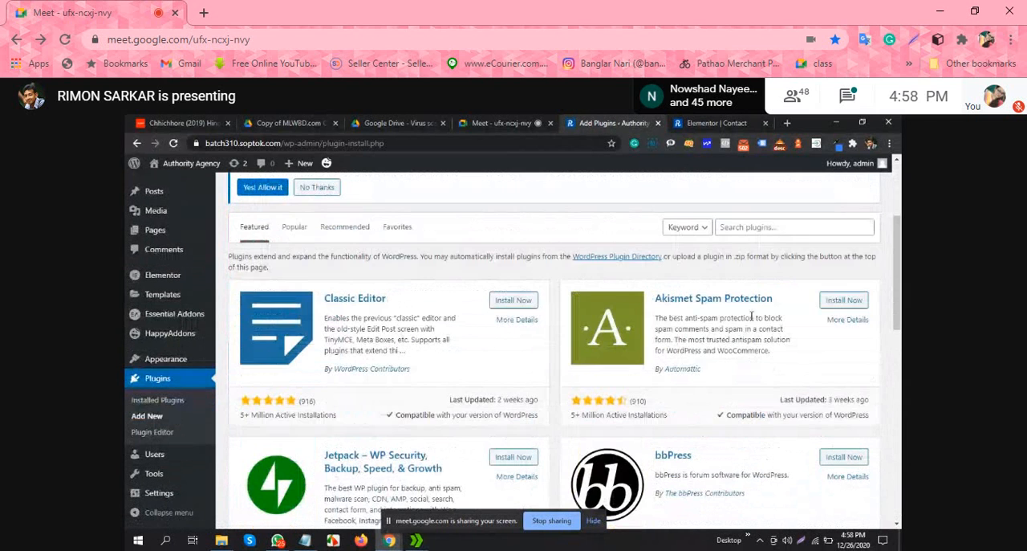
pyautogui.click(755, 230)
pyautogui.rightClick(753, 228)
pyautogui.click(811, 312)
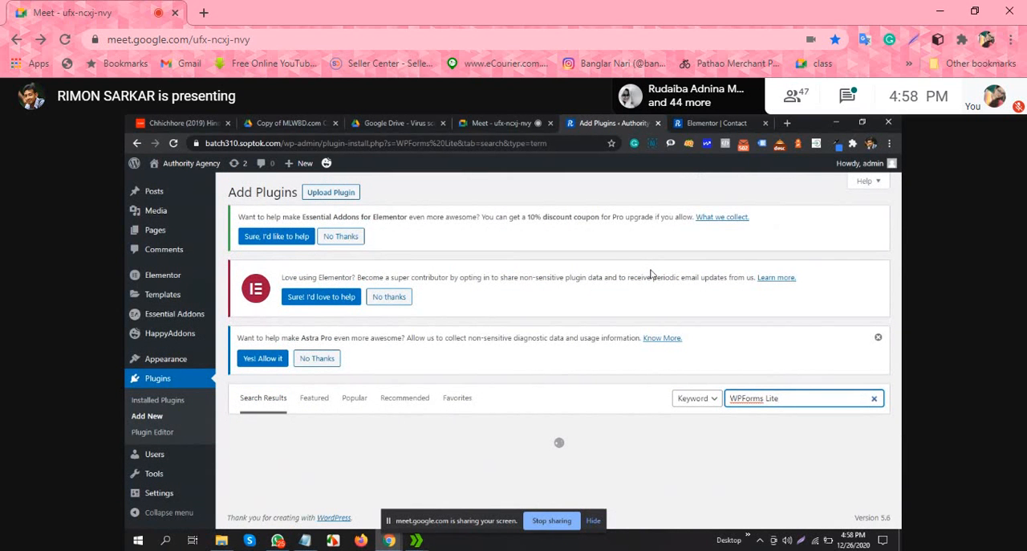
pyautogui.scroll(-3, 545, 314)
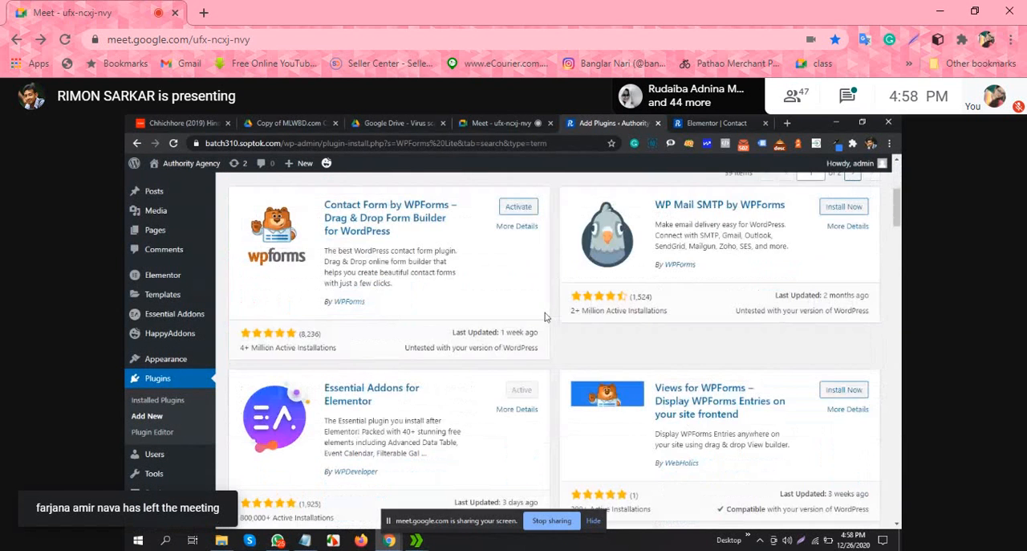
pyautogui.scroll(3, 545, 315)
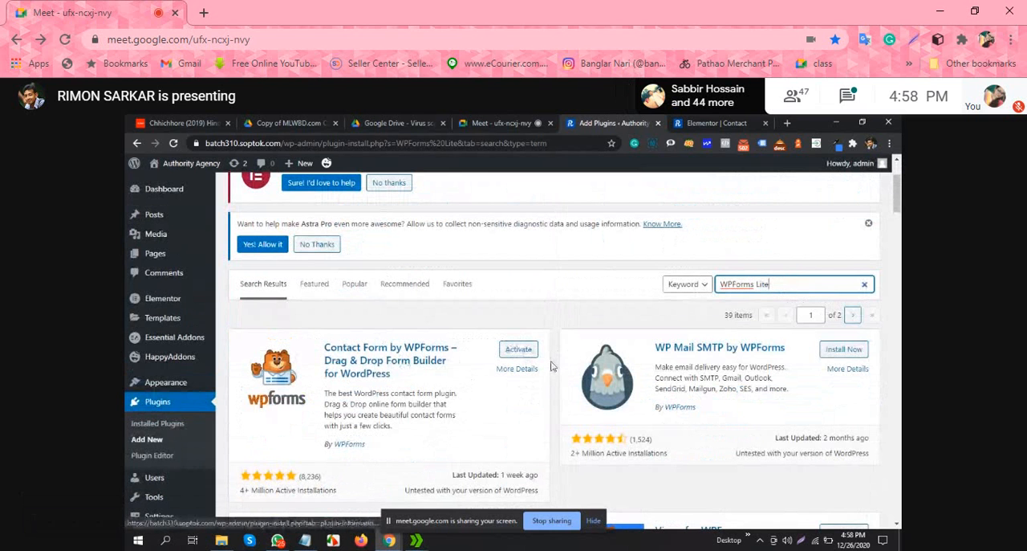
pyautogui.click(514, 350)
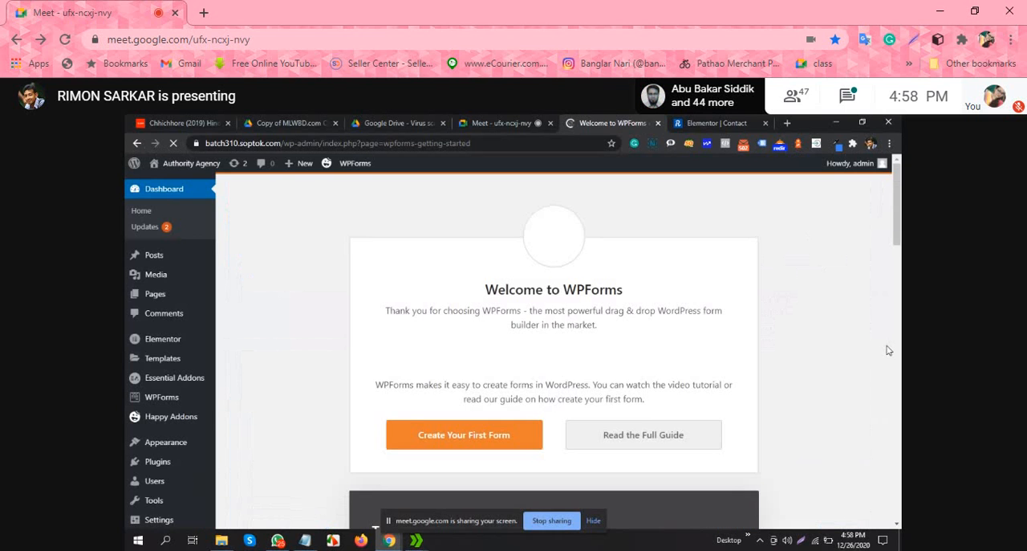
# Step: Start creating the first form from the WPForms welcome page and begin the form builder walkthrough
pyautogui.scroll(-2, 602, 315)
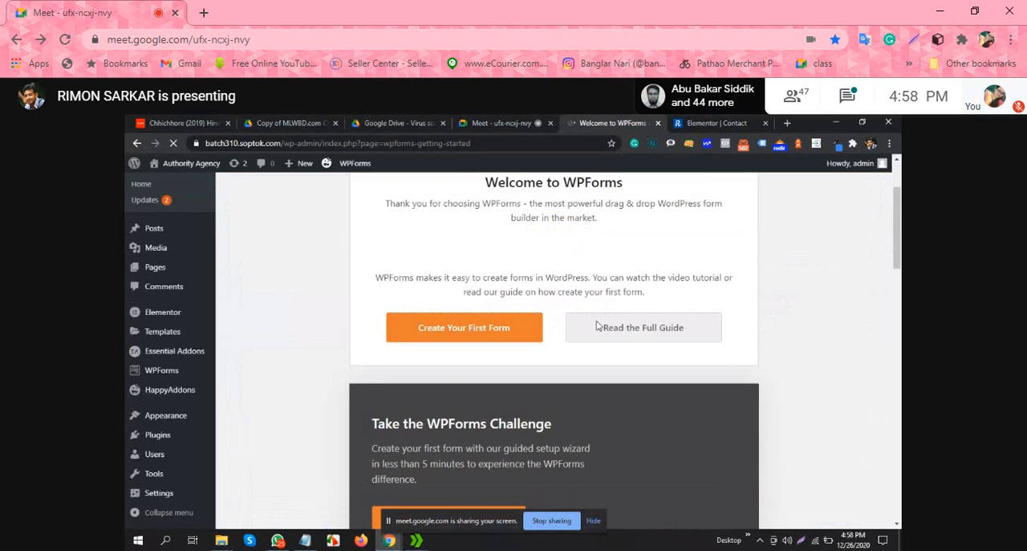
pyautogui.scroll(1, 500, 310)
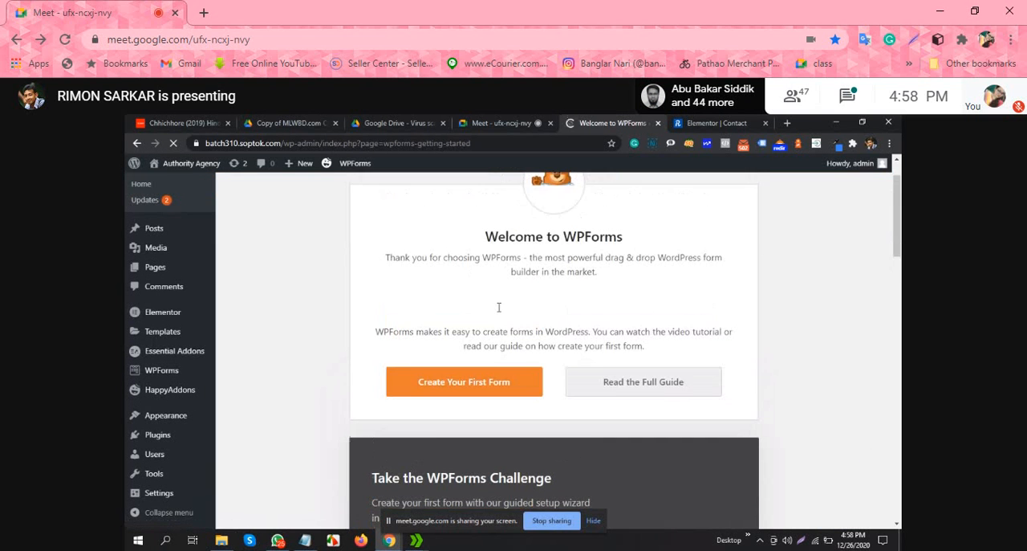
pyautogui.scroll(-1, 499, 308)
pyautogui.click(491, 328)
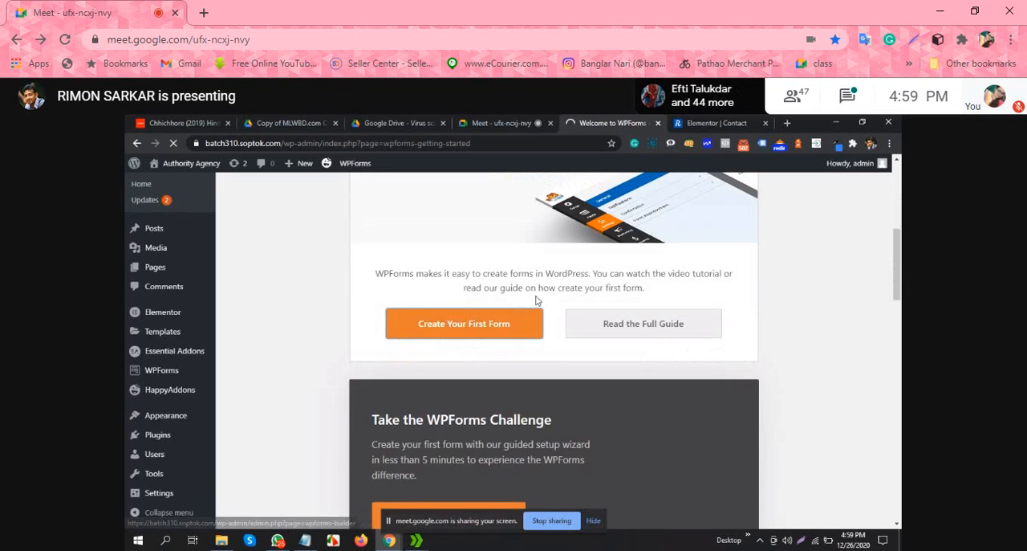
pyautogui.scroll(-6, 536, 301)
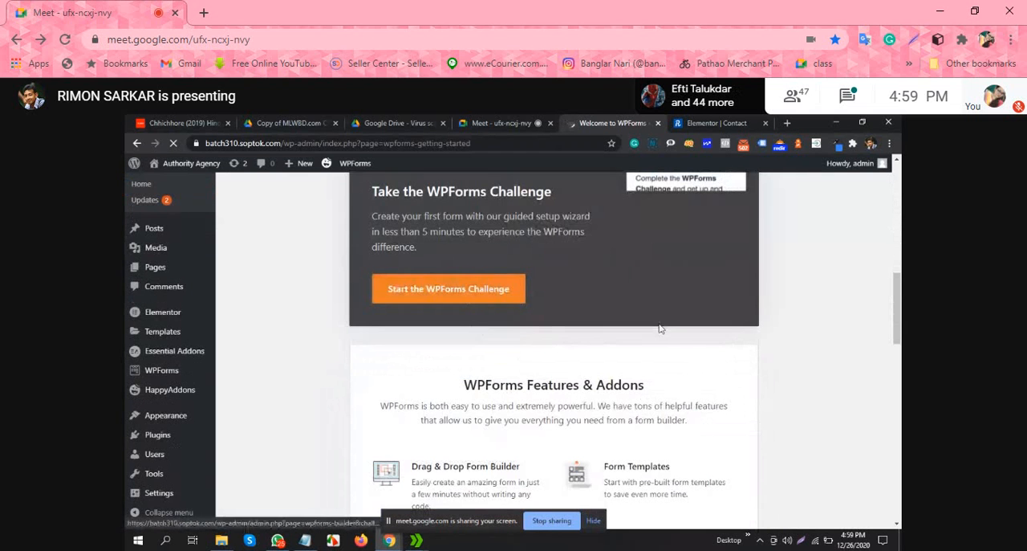
pyautogui.scroll(3, 763, 339)
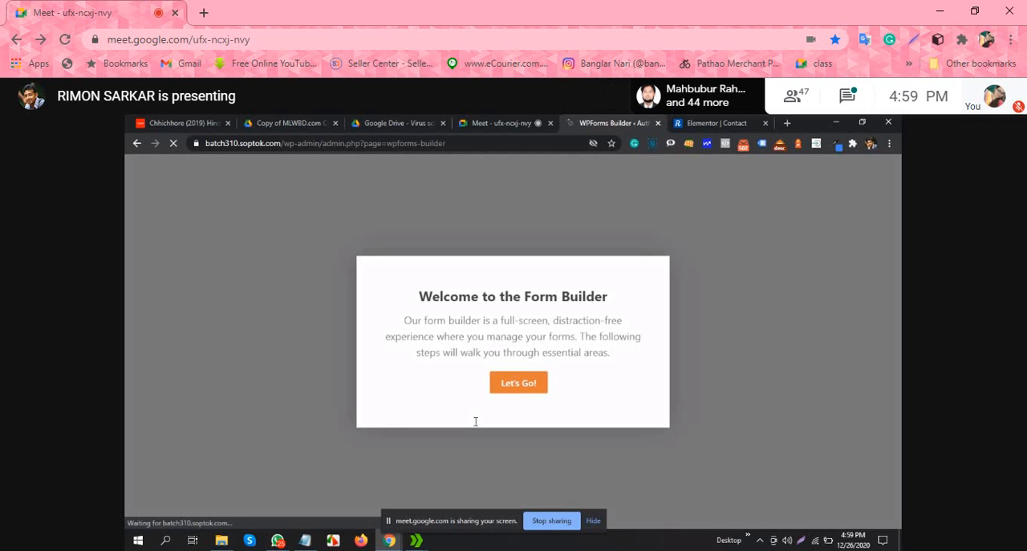
pyautogui.click(512, 384)
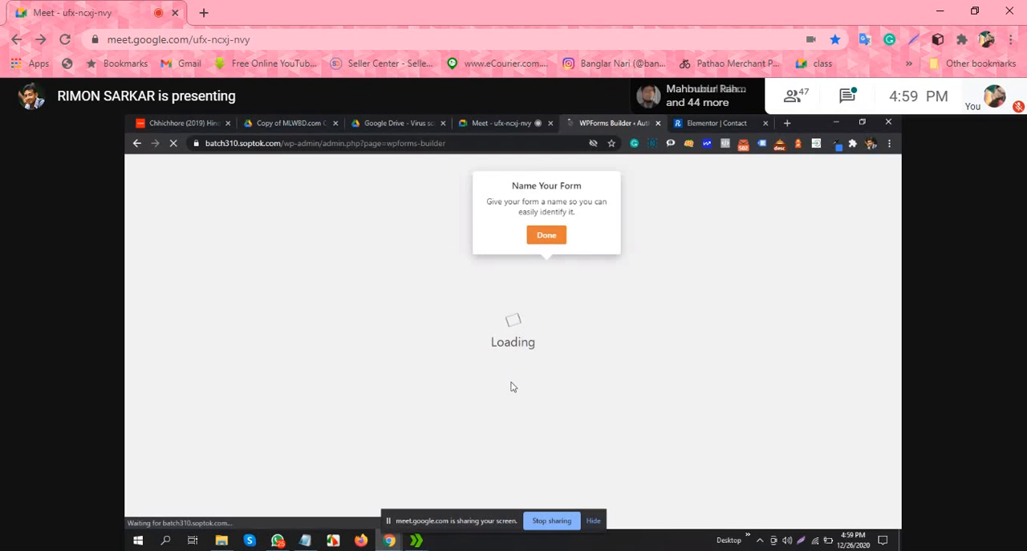
# Step: Complete the form naming prompt and name the form "New Contact"
pyautogui.click(540, 237)
pyautogui.click(499, 271)
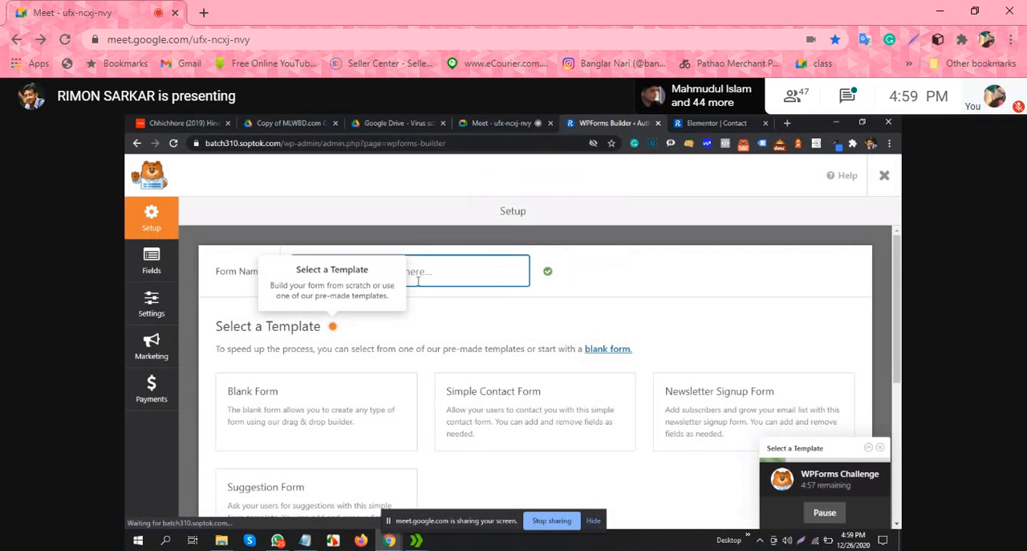
pyautogui.click(594, 280)
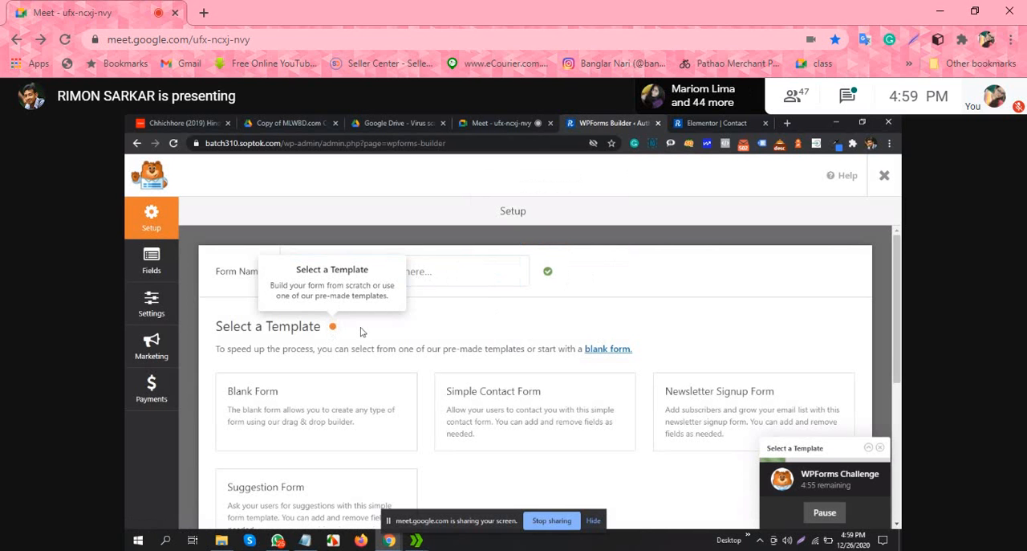
pyautogui.click(487, 279)
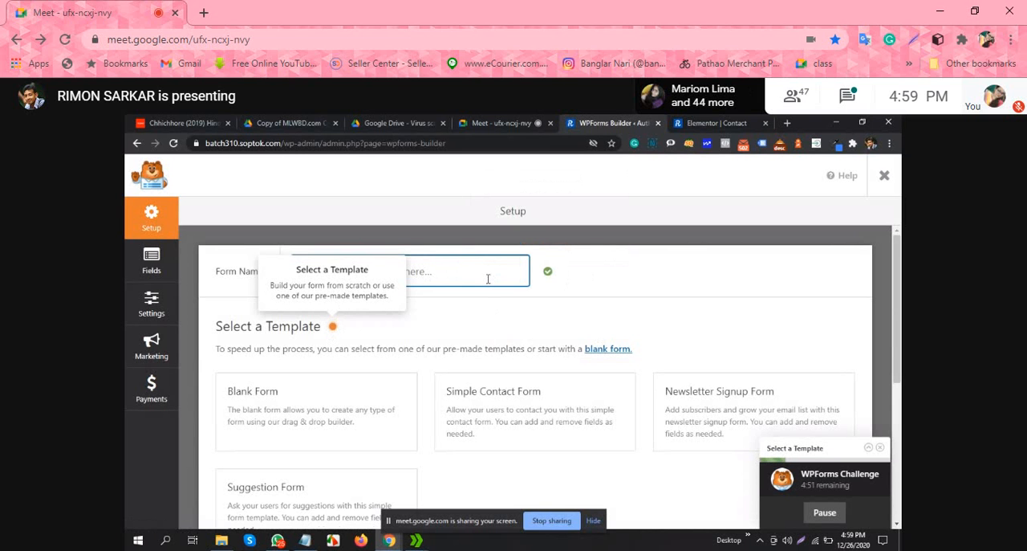
pyautogui.write('C')
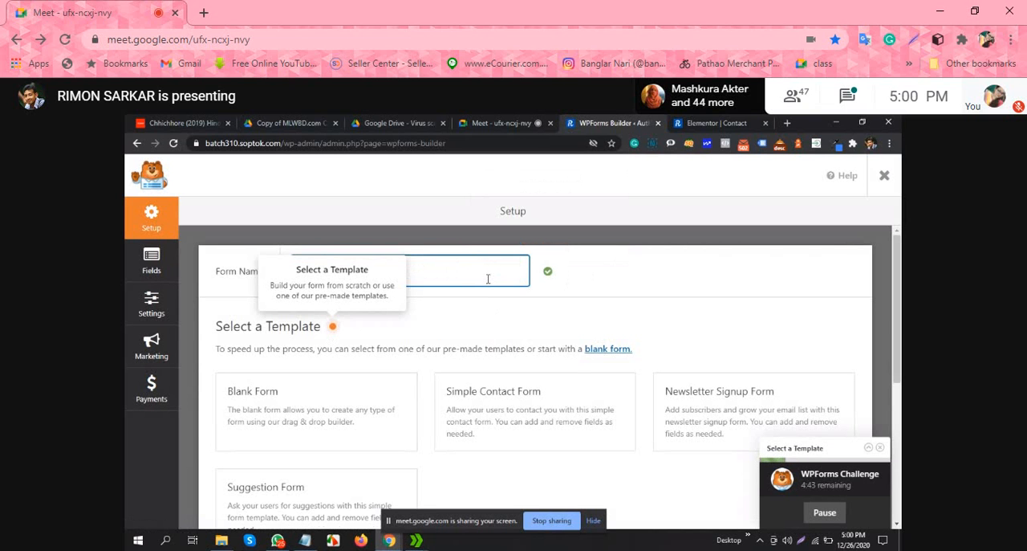
pyautogui.click(594, 278)
# Step: Choose the Simple Contact Form template for the New Contact form
pyautogui.scroll(-1, 557, 319)
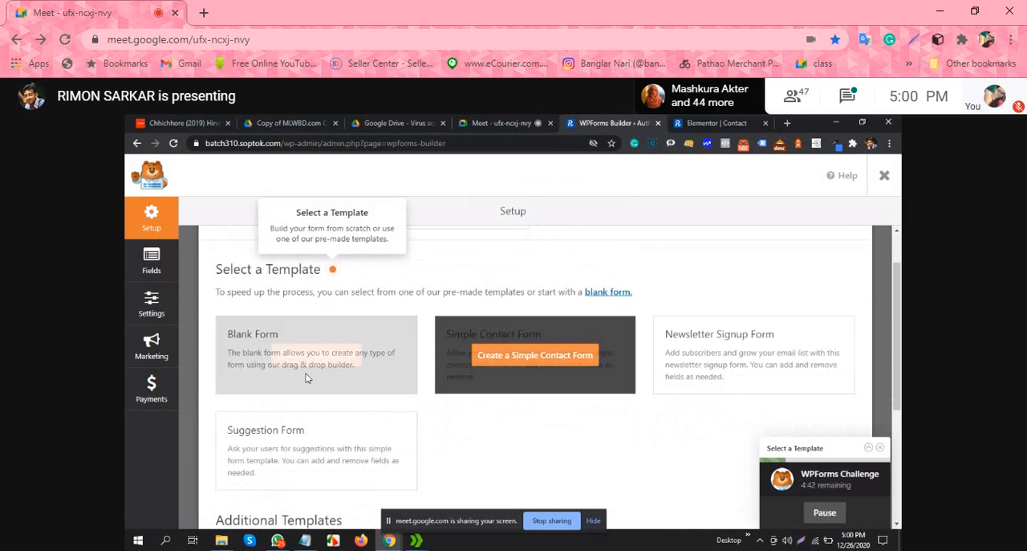
pyautogui.moveTo(304, 385)
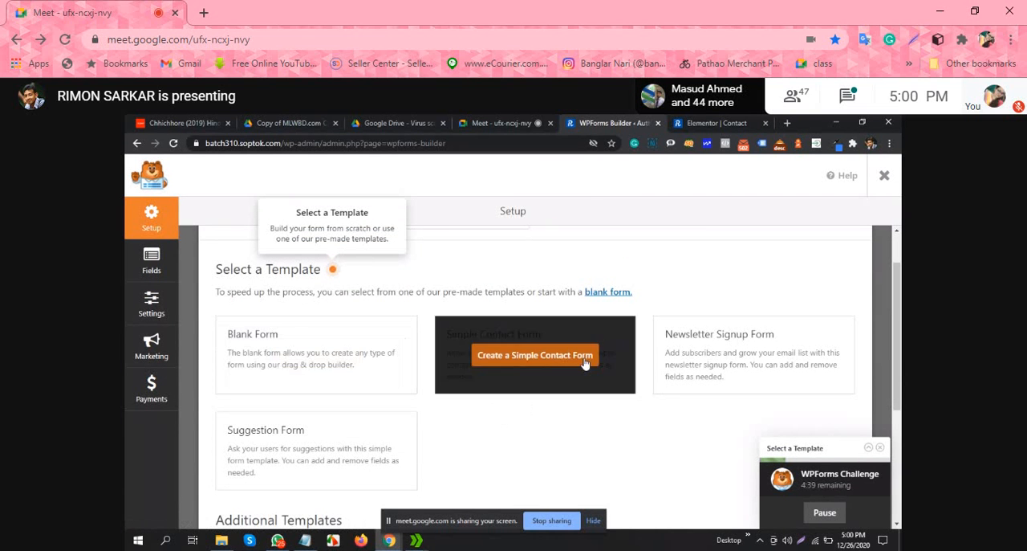
pyautogui.click(534, 357)
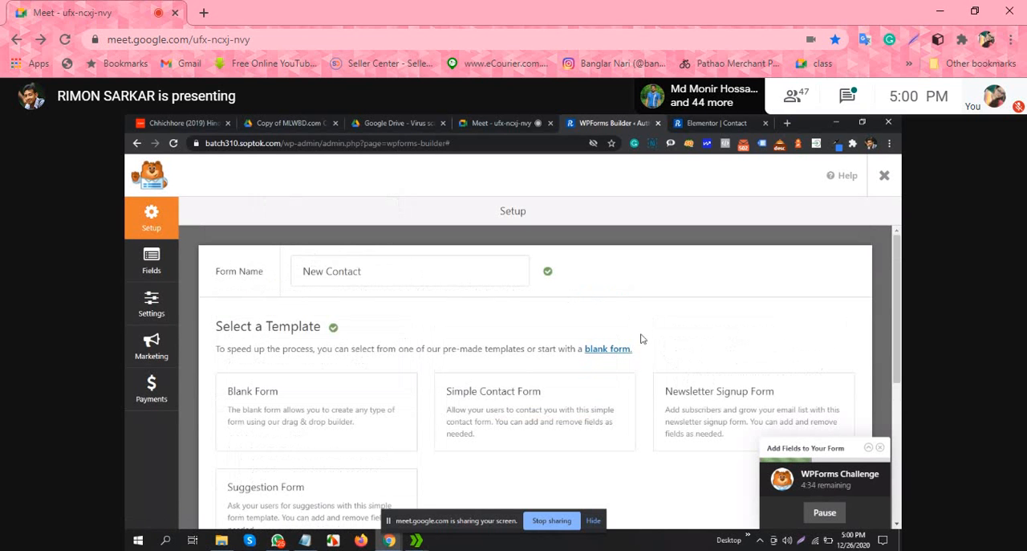
pyautogui.scroll(-1, 651, 335)
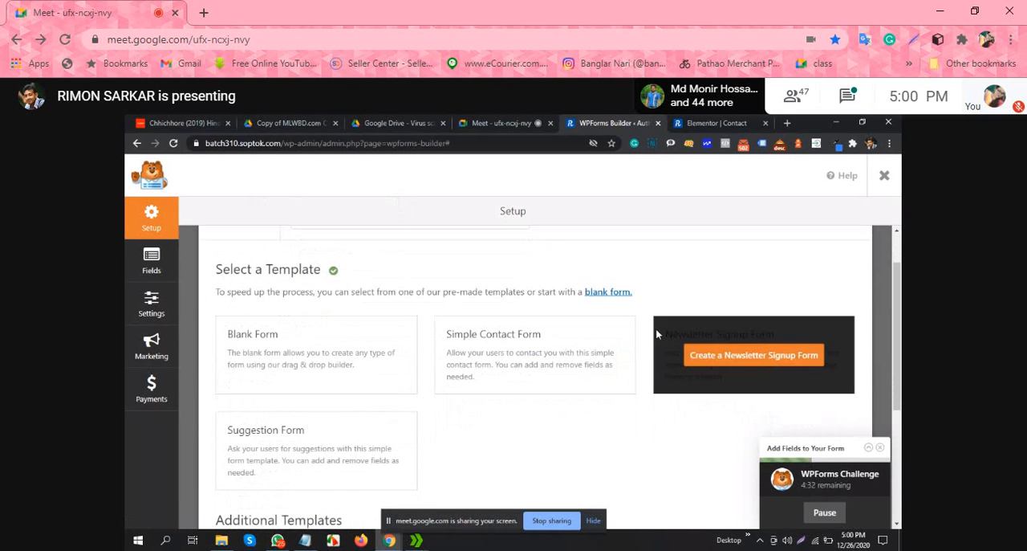
pyautogui.scroll(1, 495, 379)
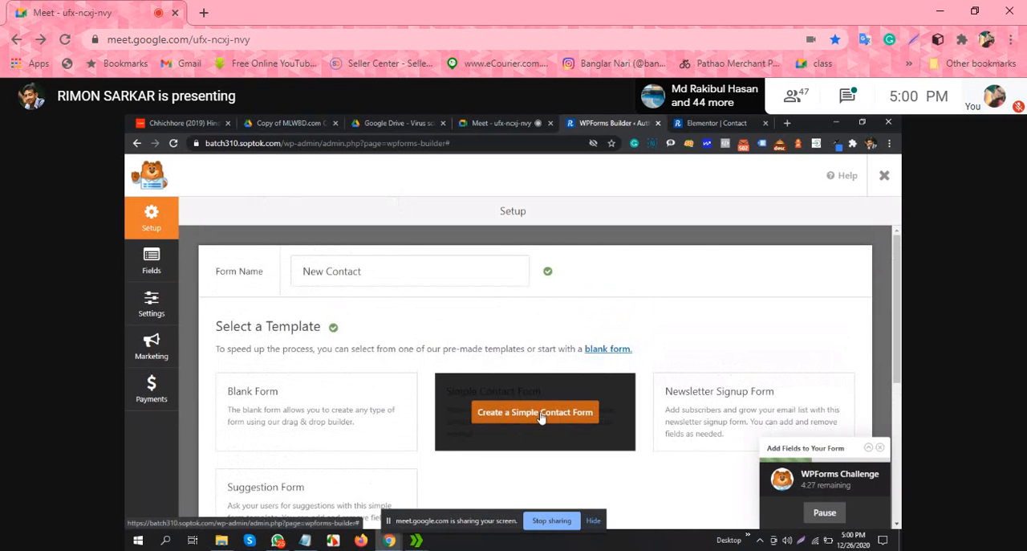
pyautogui.click(535, 412)
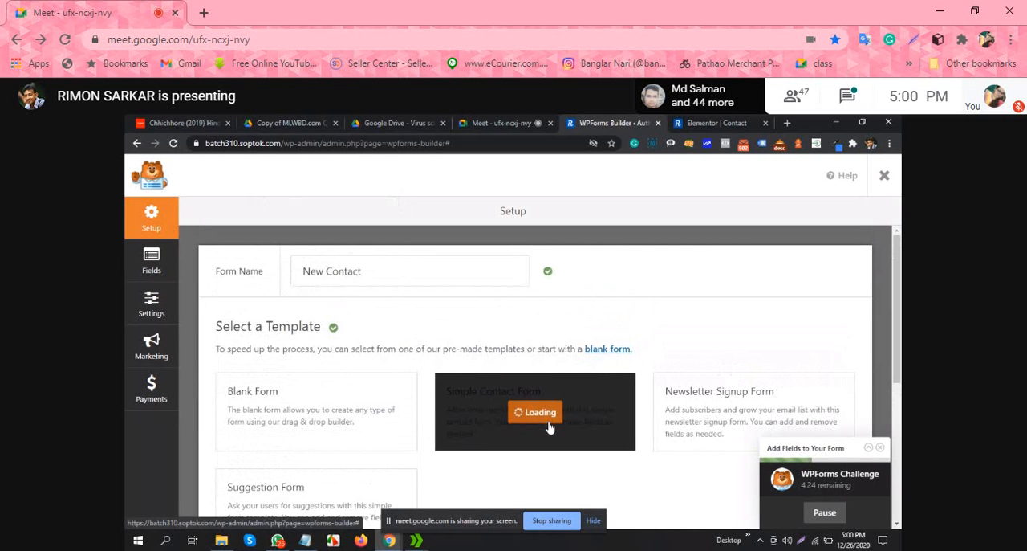
pyautogui.scroll(-4, 550, 426)
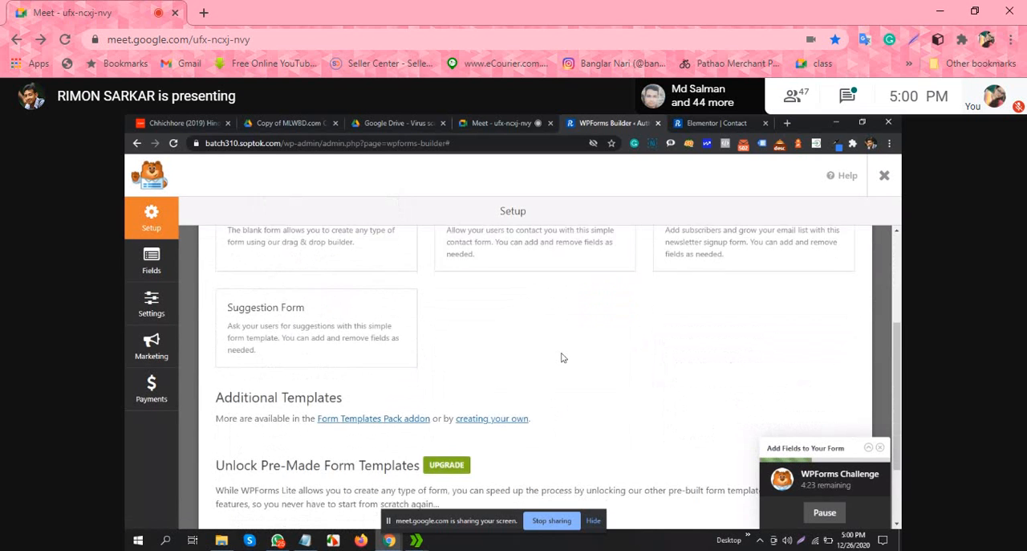
pyautogui.scroll(-1, 562, 357)
pyautogui.scroll(4, 562, 357)
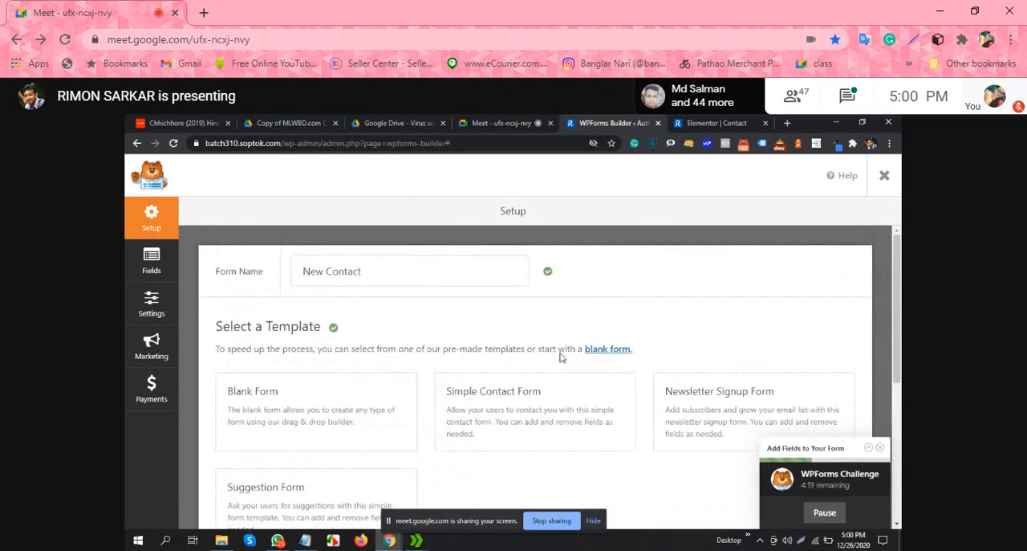
pyautogui.click(556, 412)
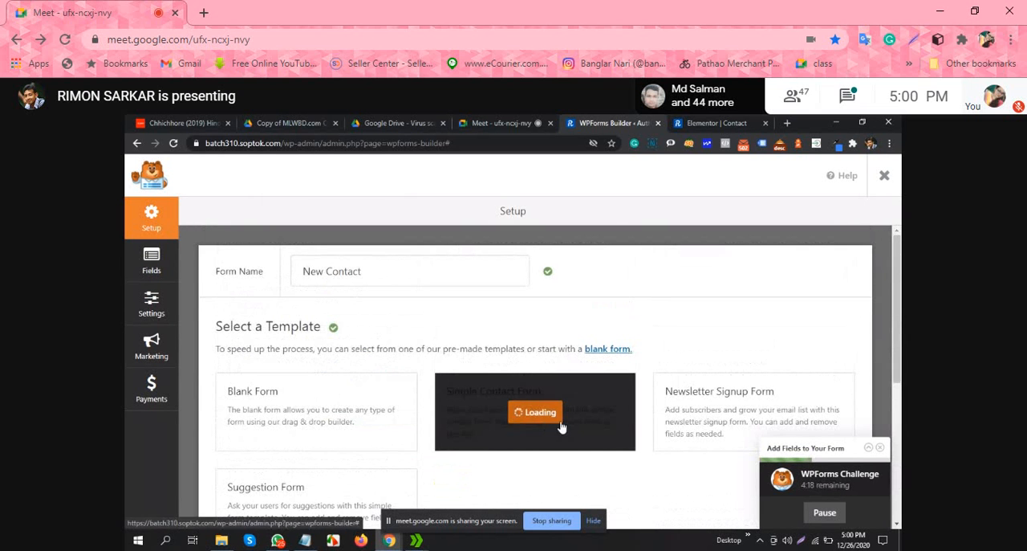
# Step: Check the computer's Wi-Fi connection and the other available networks
pyautogui.click(817, 543)
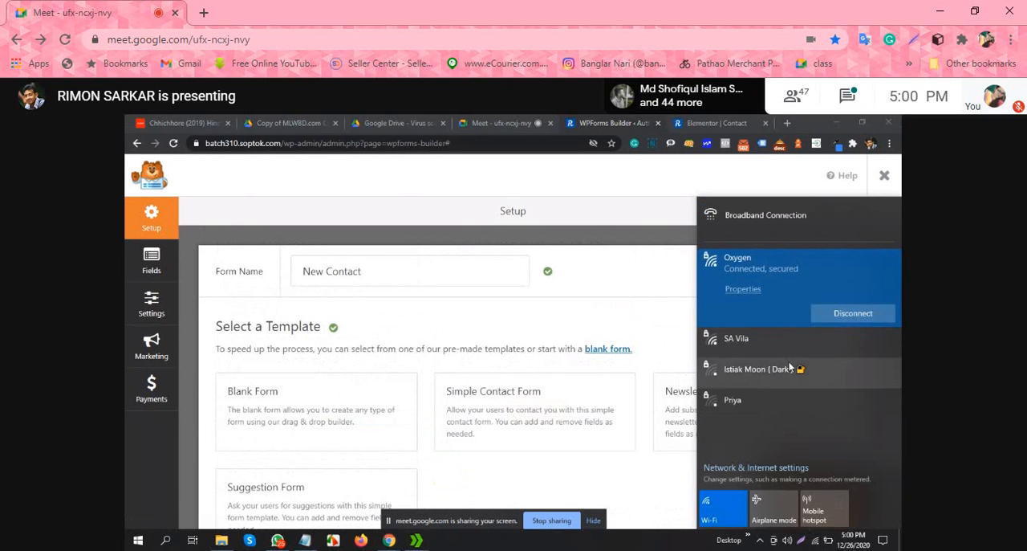
pyautogui.click(732, 341)
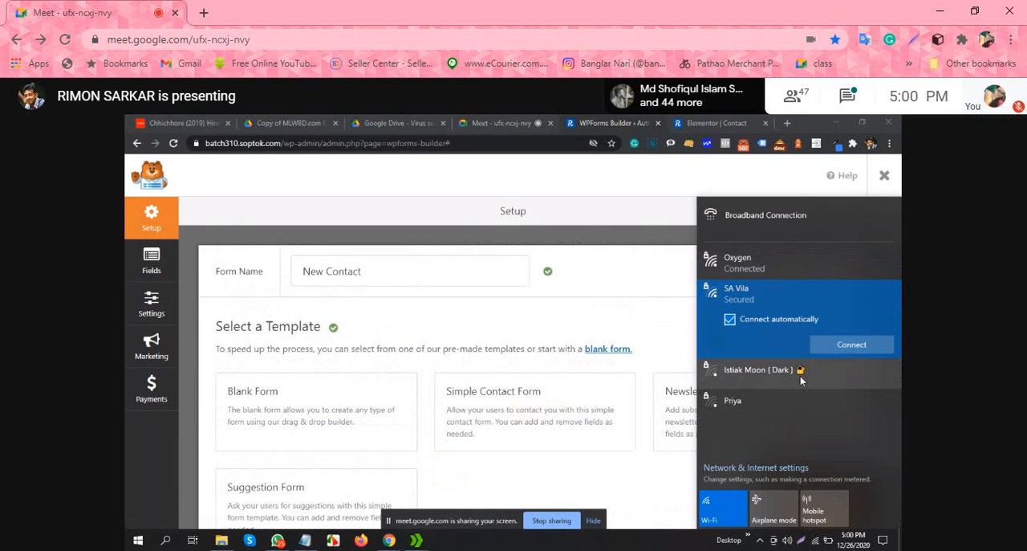
pyautogui.click(820, 259)
# Step: Request the Simple Contact Form template again, dismiss the network list and pause the WPForms Challenge
pyautogui.click(581, 409)
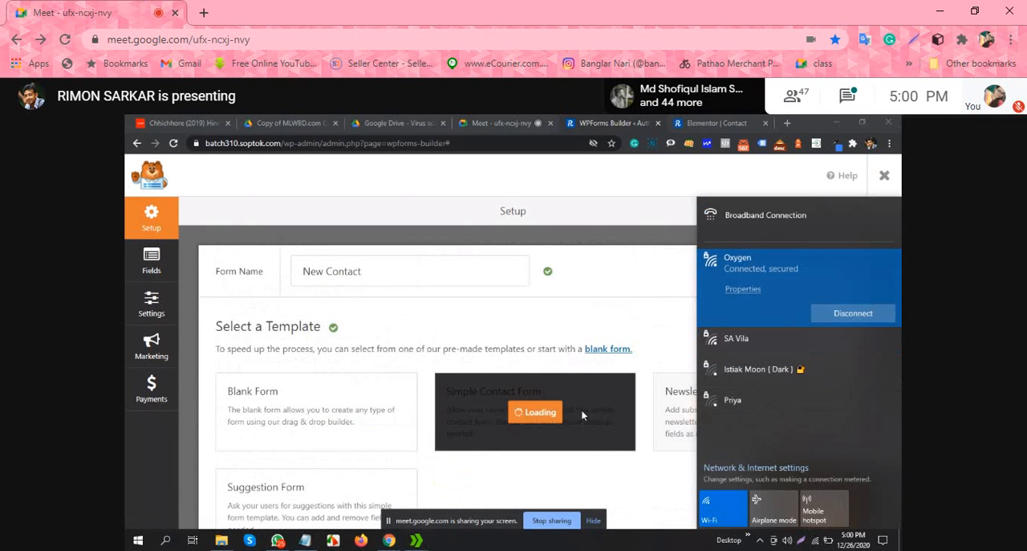
pyautogui.click(618, 291)
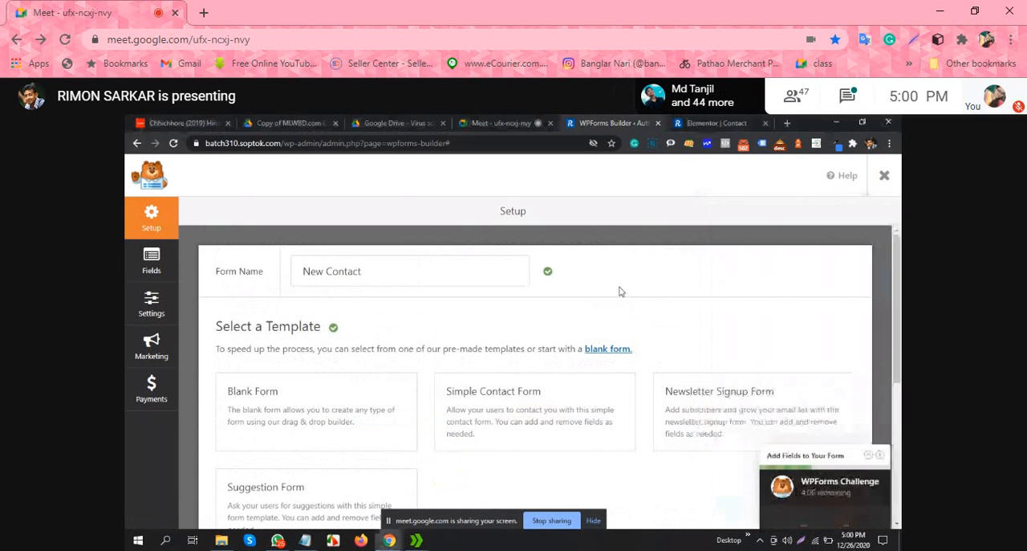
pyautogui.click(594, 358)
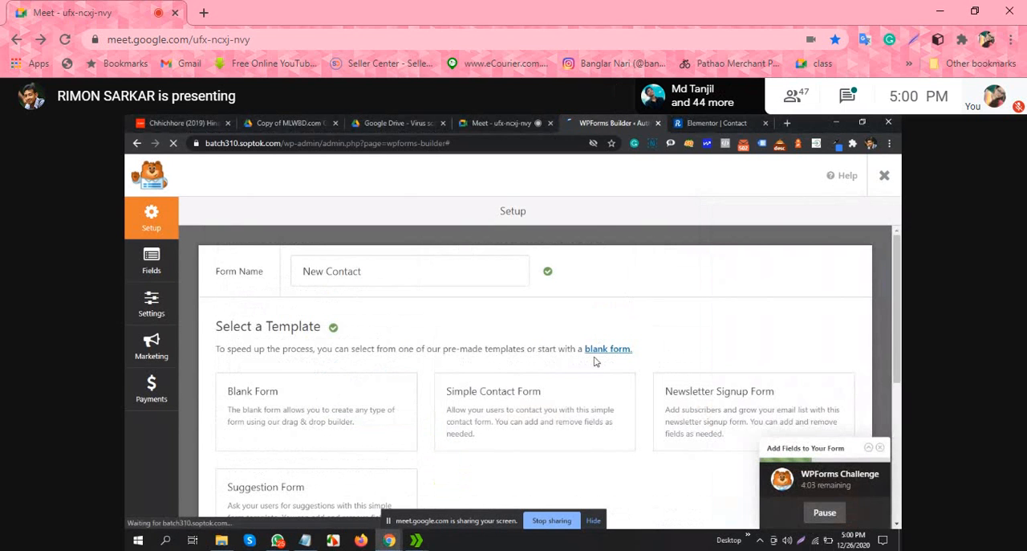
pyautogui.click(819, 512)
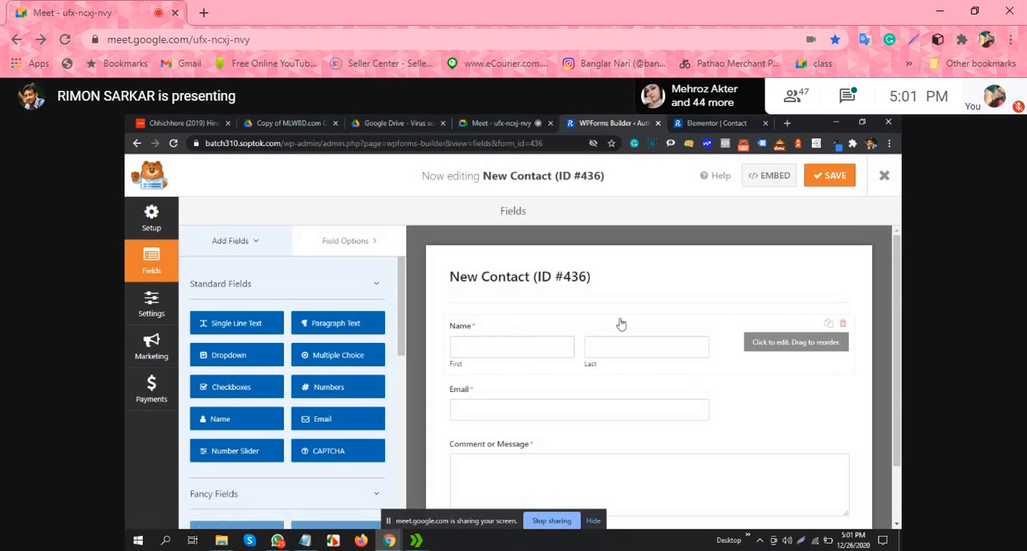
# Step: Set the format of the form's Name field to Simple
pyautogui.scroll(-1, 484, 353)
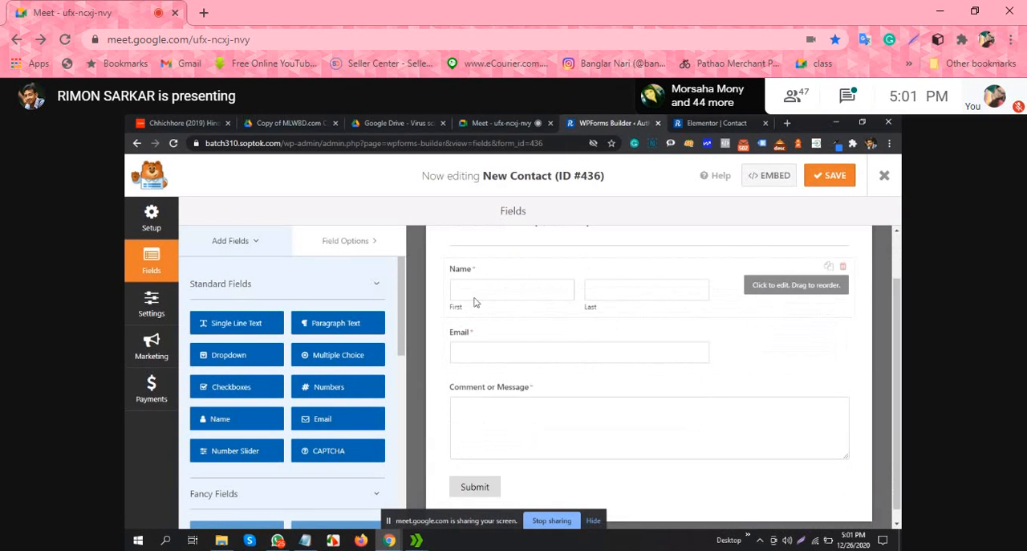
pyautogui.click(636, 295)
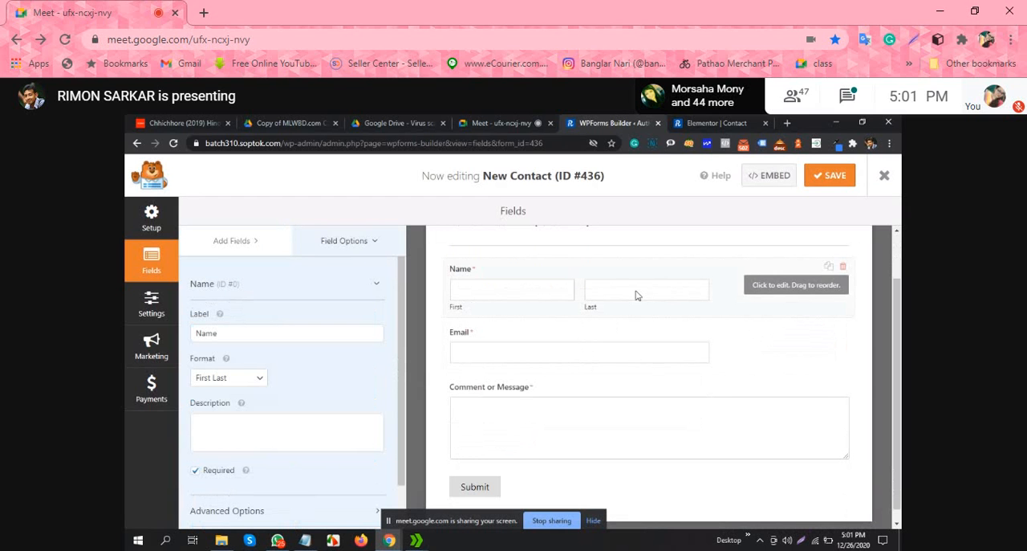
pyautogui.click(259, 378)
pyautogui.click(240, 393)
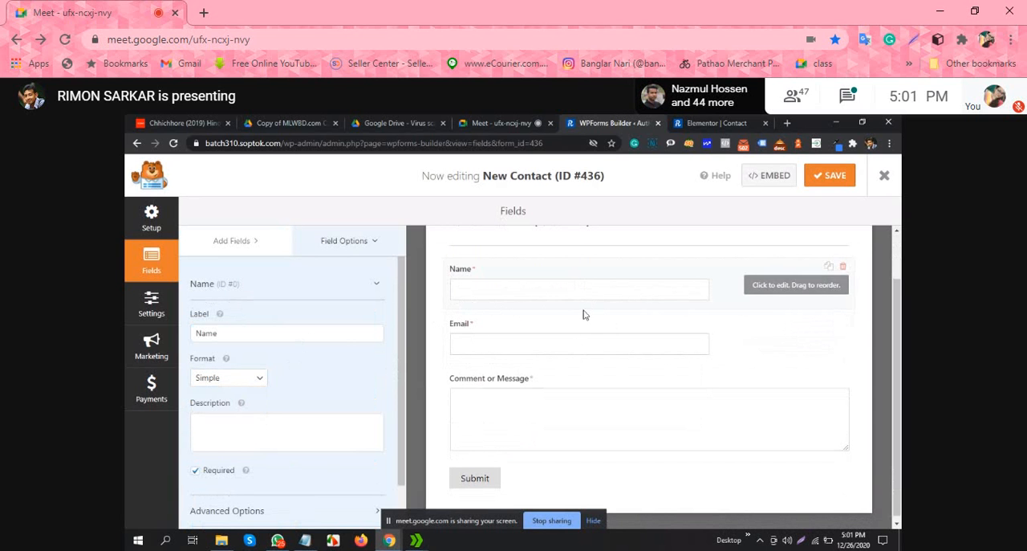
# Step: Open the field options of the Comment or Message paragraph field
pyautogui.click(599, 373)
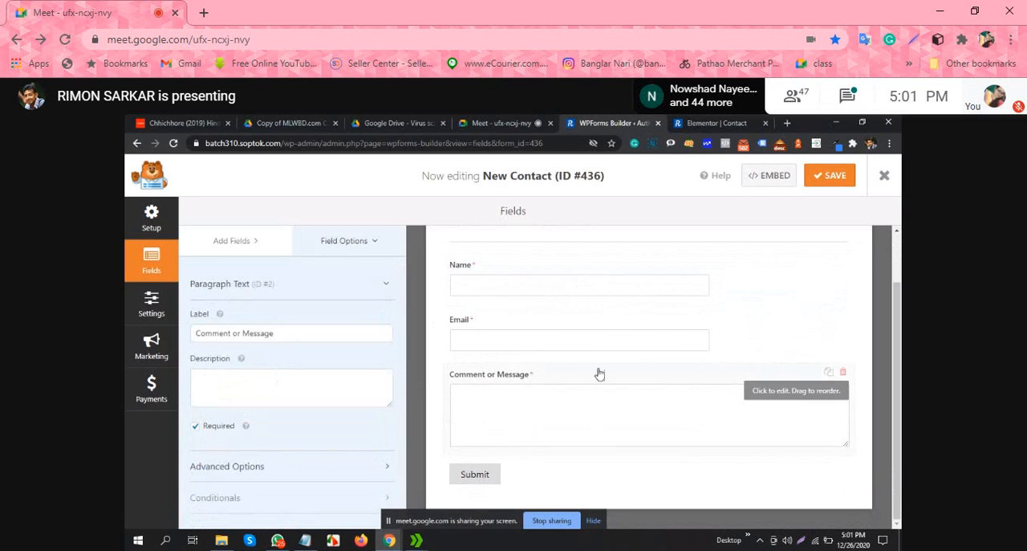
pyautogui.scroll(1, 601, 329)
pyautogui.scroll(-1, 601, 337)
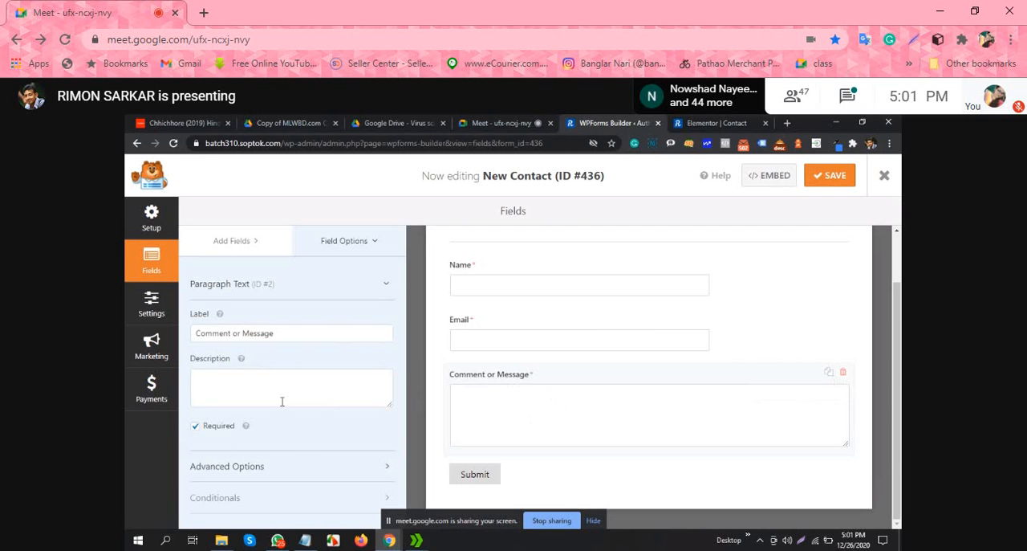
# Step: Label the paragraph field Comment, make the Name field optional and save the form
pyautogui.click(295, 334)
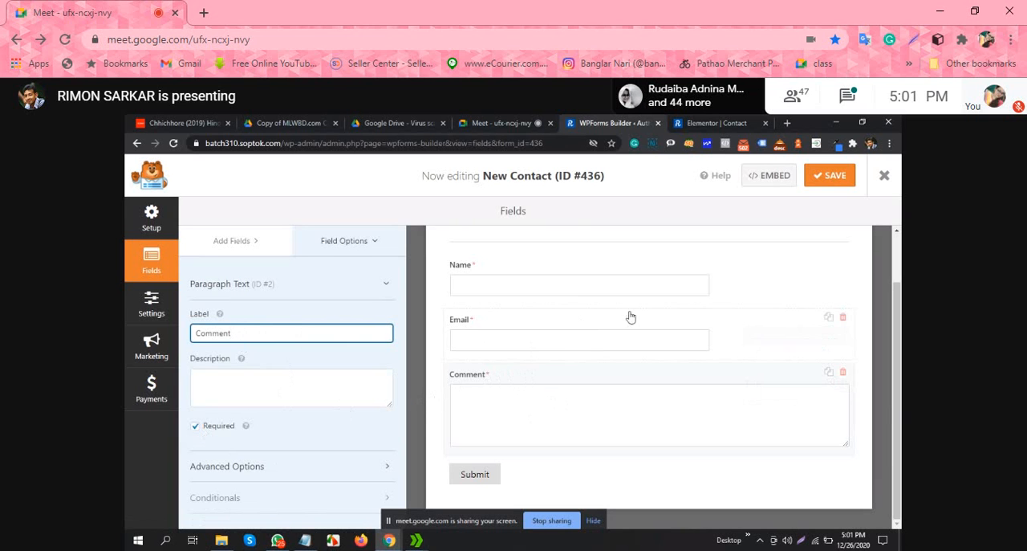
pyautogui.click(595, 276)
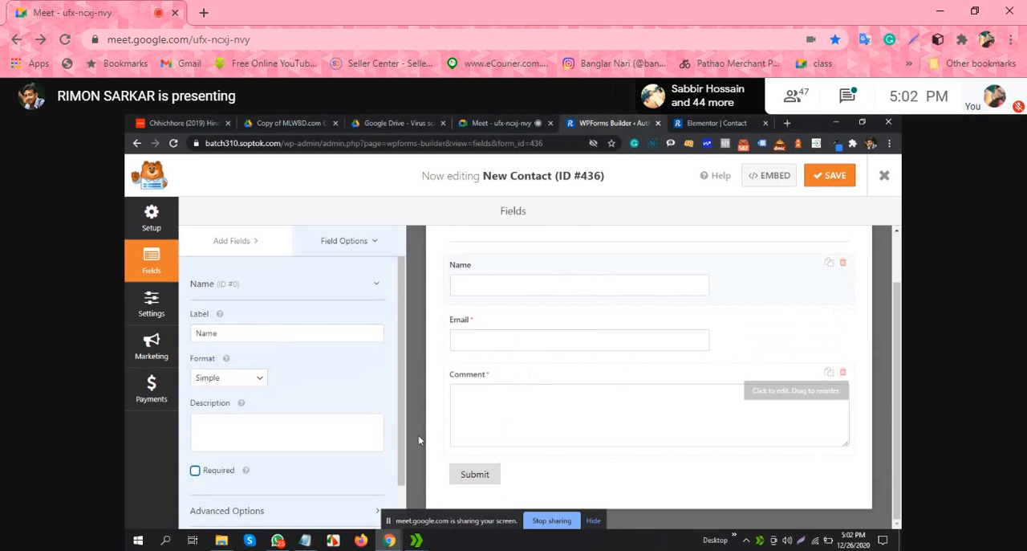
pyautogui.scroll(1, 537, 394)
pyautogui.scroll(-1, 605, 310)
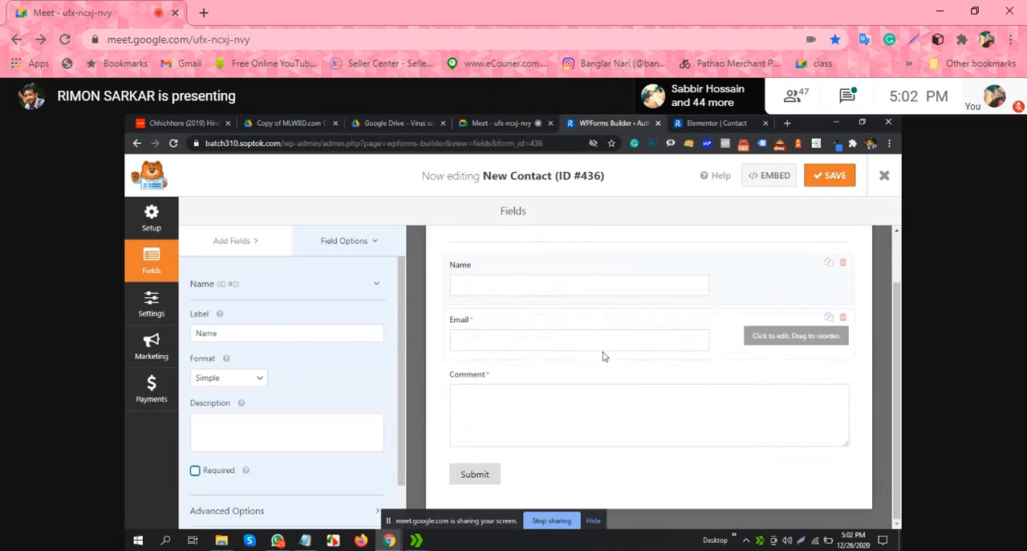
pyautogui.scroll(1, 628, 333)
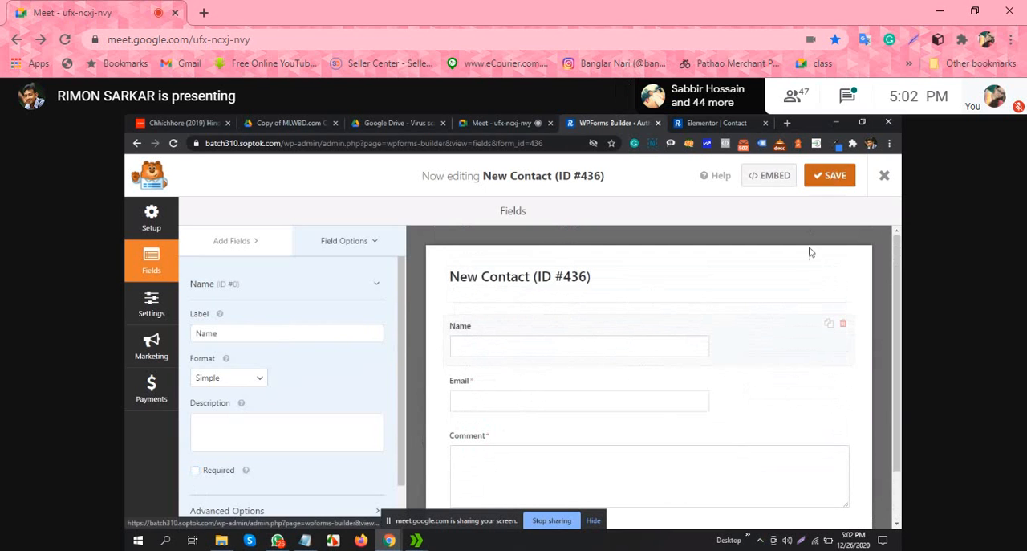
pyautogui.hotkey('ctrl', 's')
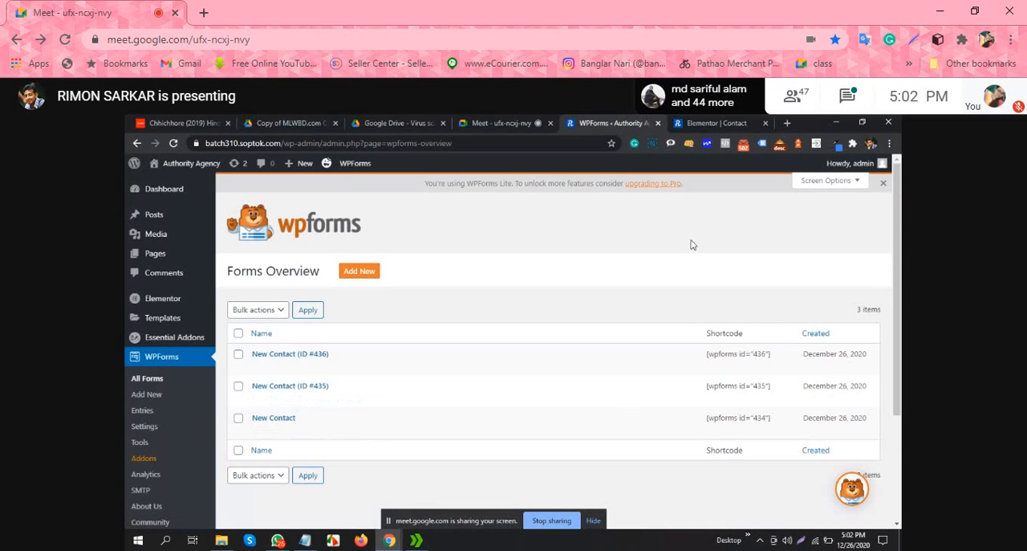
# Step: Delete the form New Contact (ID #436) from the forms overview and confirm the deletion
pyautogui.scroll(-1, 683, 255)
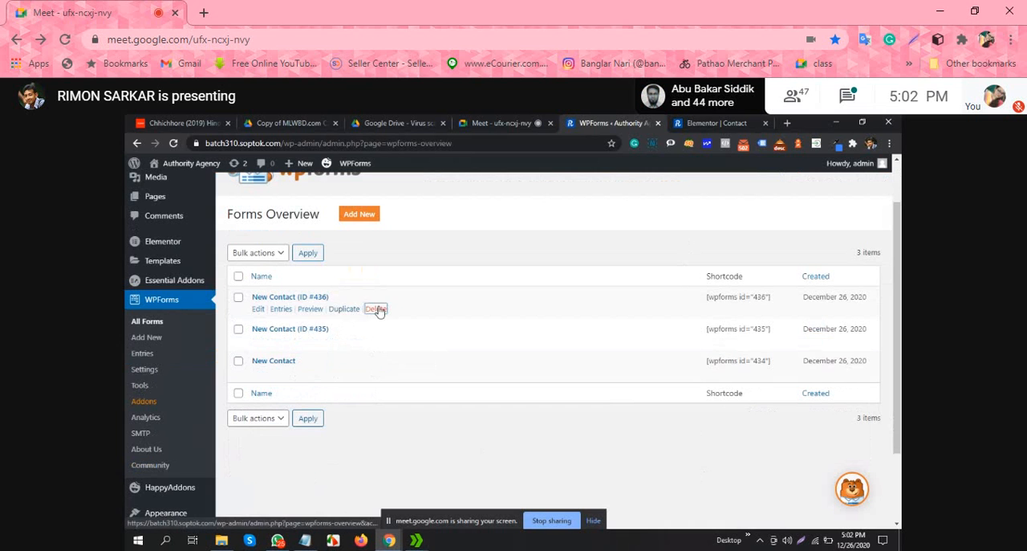
pyautogui.click(379, 312)
pyautogui.click(485, 377)
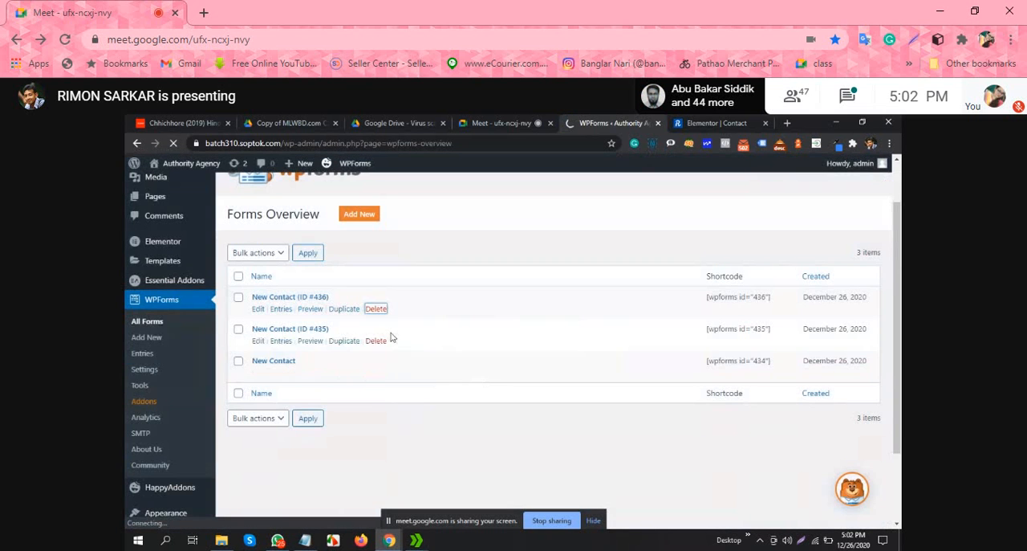
pyautogui.click(377, 310)
pyautogui.click(484, 377)
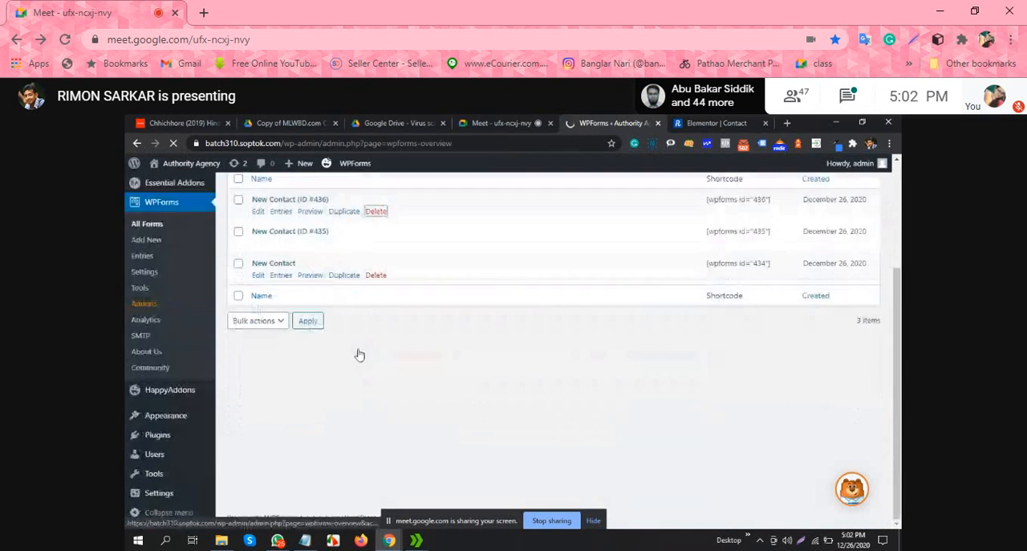
pyautogui.scroll(-1, 342, 378)
pyautogui.click(375, 309)
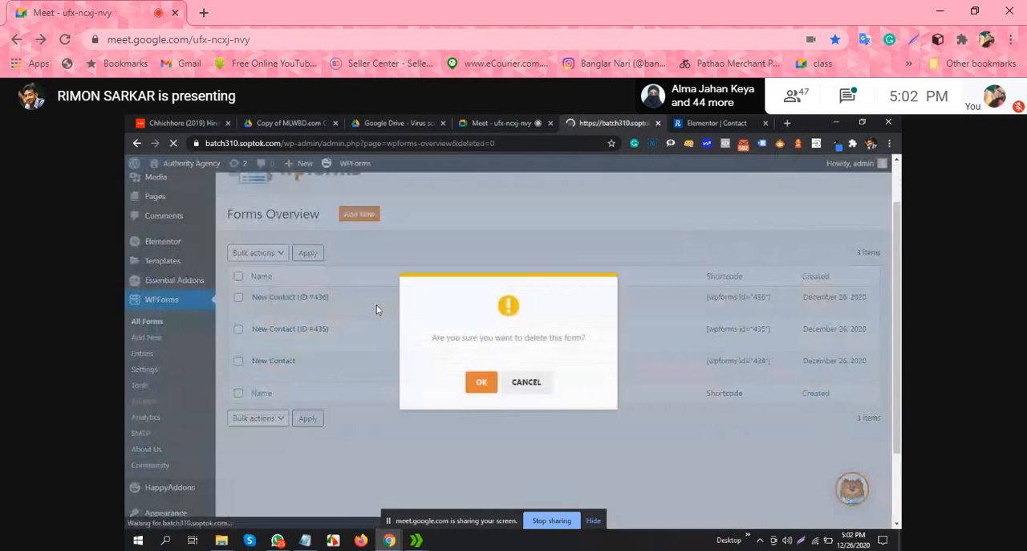
pyautogui.click(470, 382)
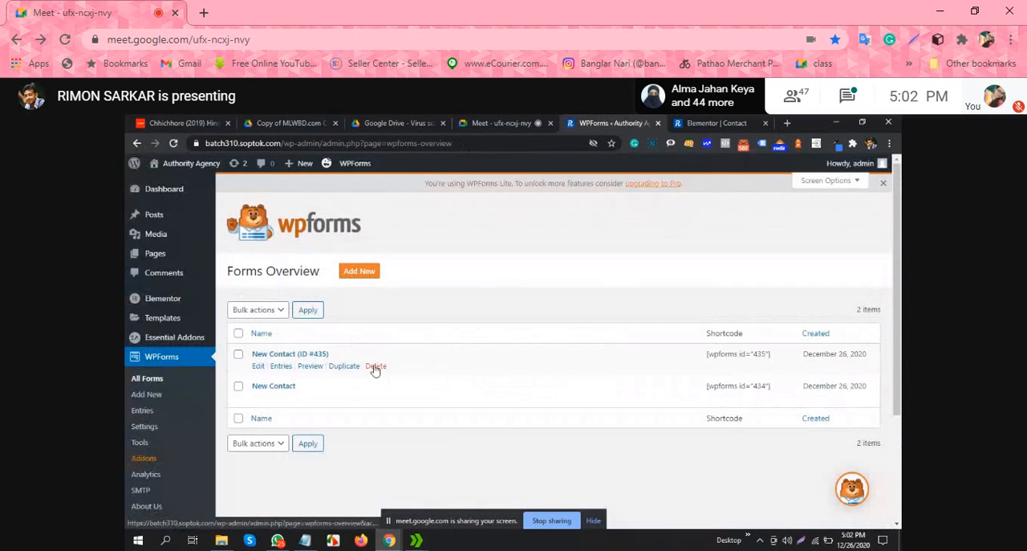
# Step: Delete the remaining duplicate form New Contact (ID #435) and confirm the deletion
pyautogui.click(375, 368)
pyautogui.click(470, 383)
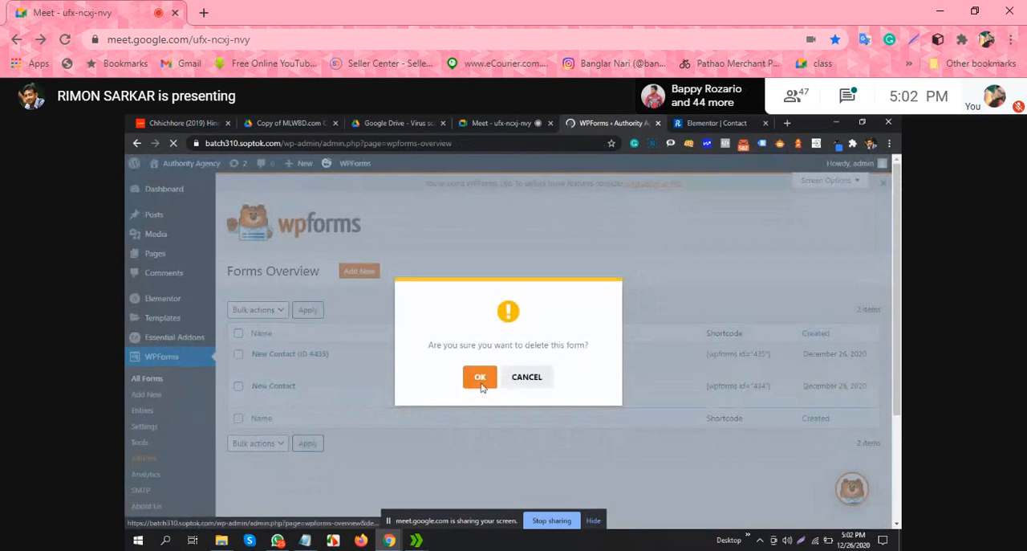
pyautogui.click(481, 377)
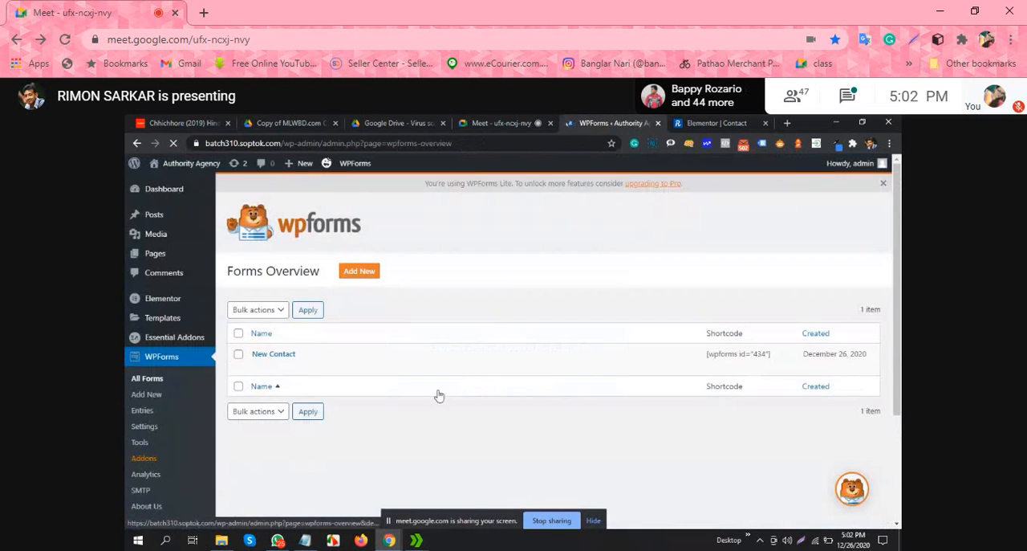
# Step: Open the remaining New Contact form for editing and set its Name field's format to Simple
pyautogui.scroll(-1, 323, 366)
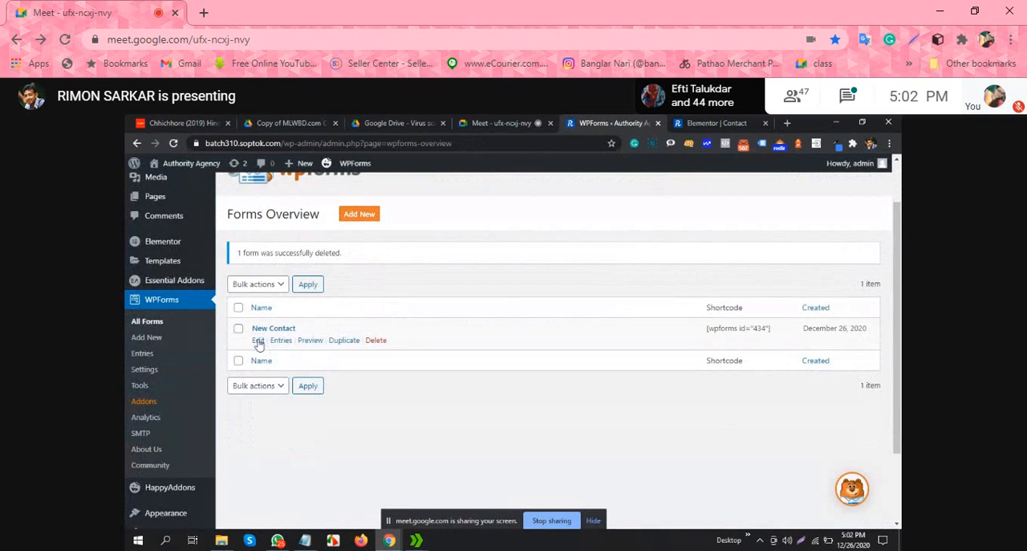
pyautogui.click(258, 341)
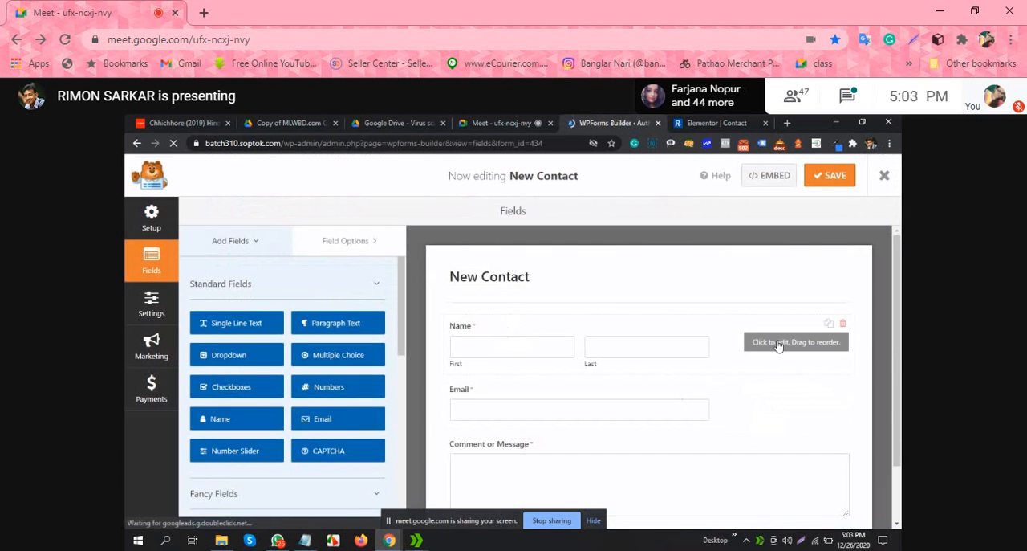
pyautogui.click(562, 344)
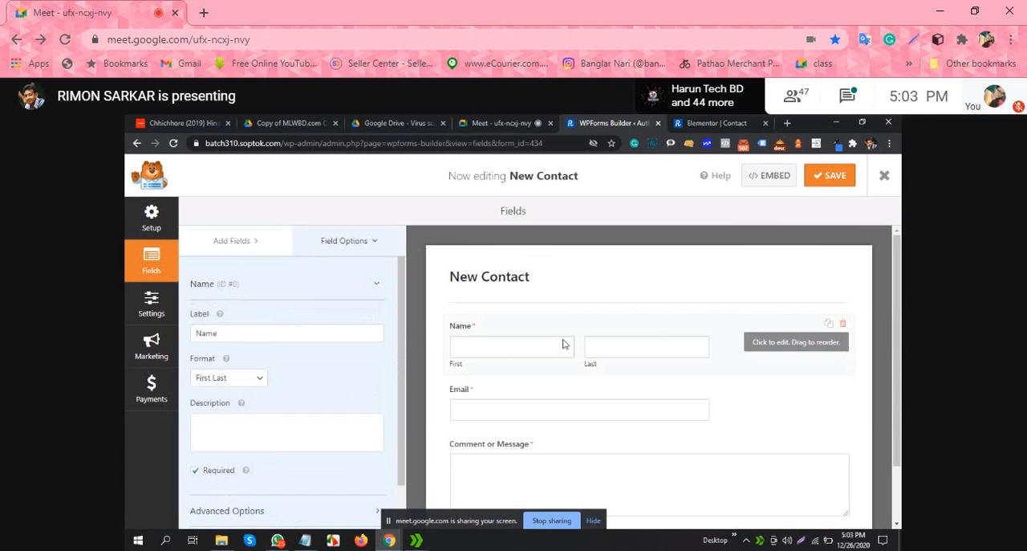
pyautogui.click(237, 377)
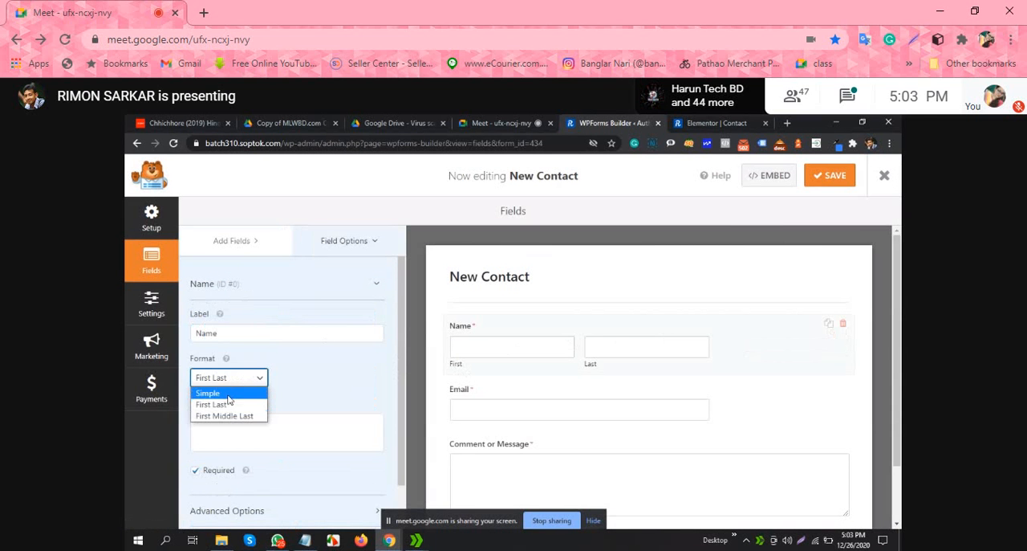
pyautogui.click(209, 392)
pyautogui.scroll(-1, 672, 350)
pyautogui.scroll(-1, 672, 349)
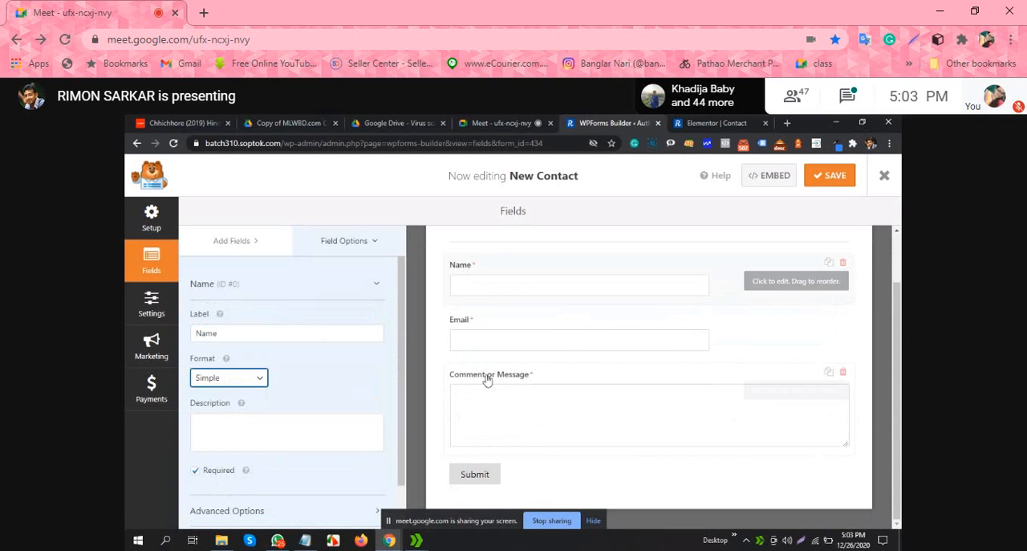
# Step: Shorten the Comment or Message field's label to Comment, save the form and return to the forms overview
pyautogui.scroll(1, 801, 265)
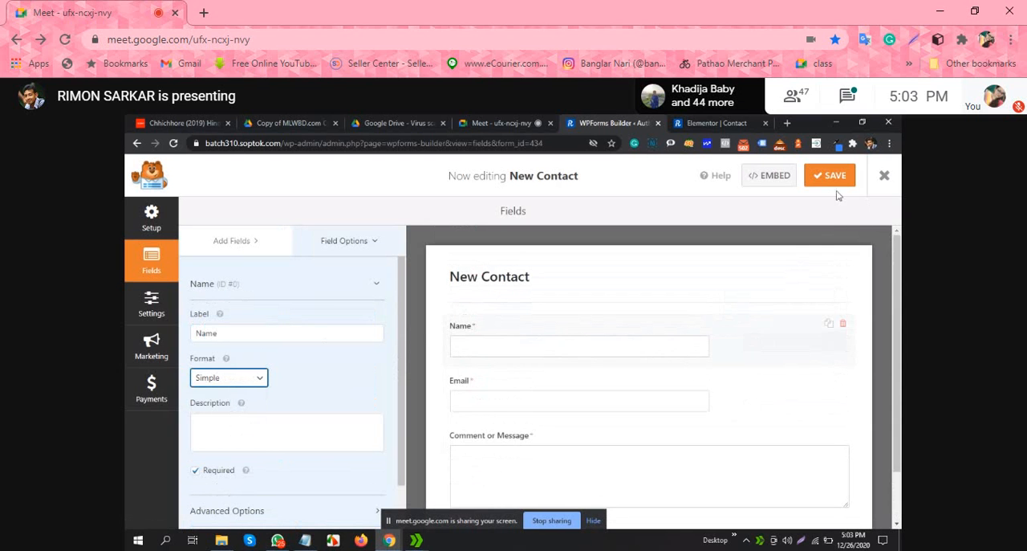
pyautogui.scroll(-1, 594, 305)
pyautogui.click(548, 382)
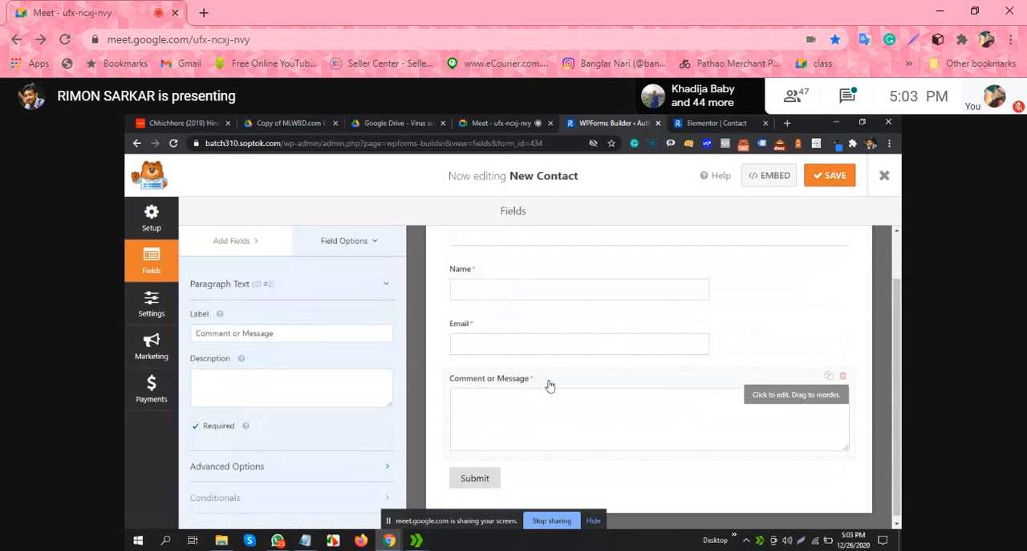
pyautogui.moveTo(294, 332); pyautogui.dragTo(235, 339)
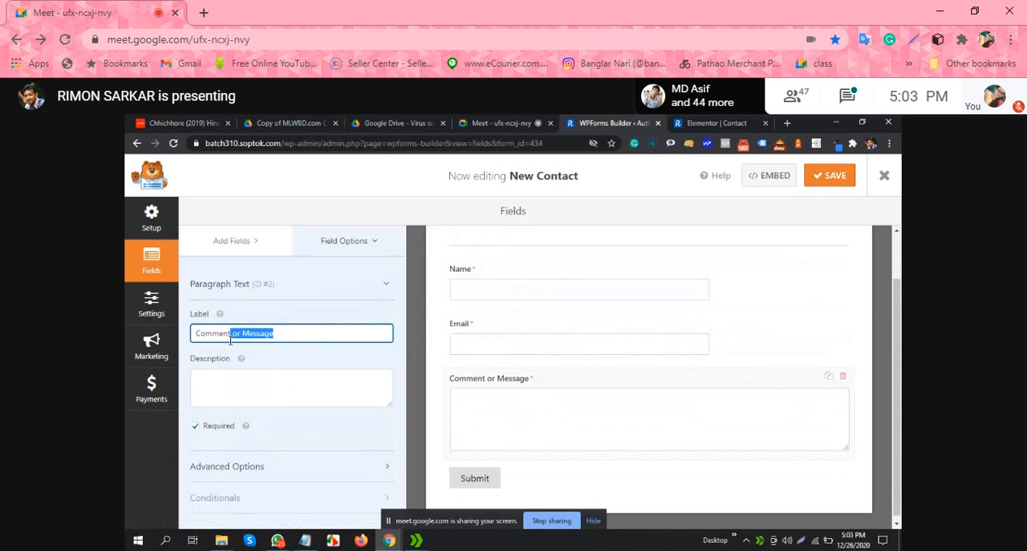
pyautogui.press('BackSpace')
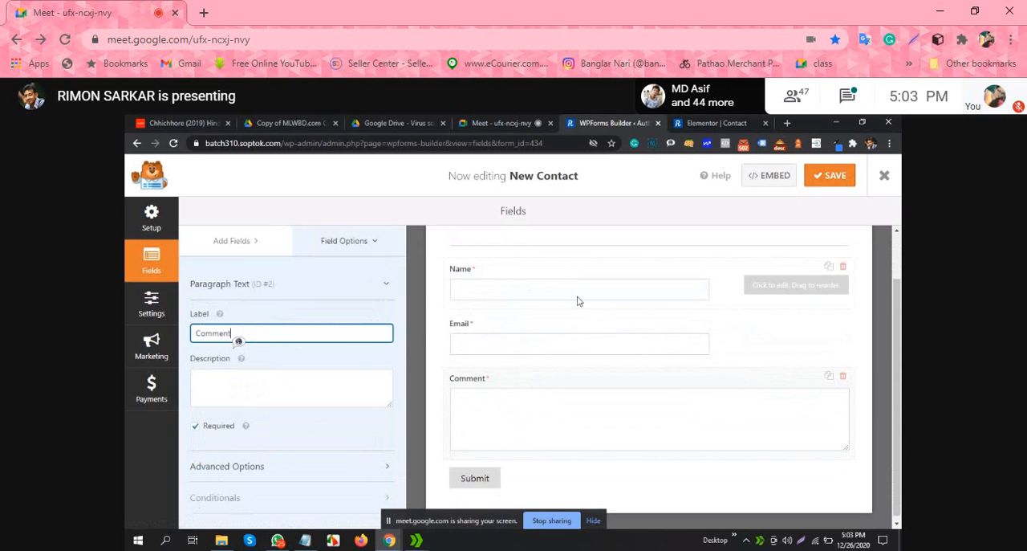
pyautogui.scroll(1, 578, 298)
pyautogui.hotkey('ctrl', 's')
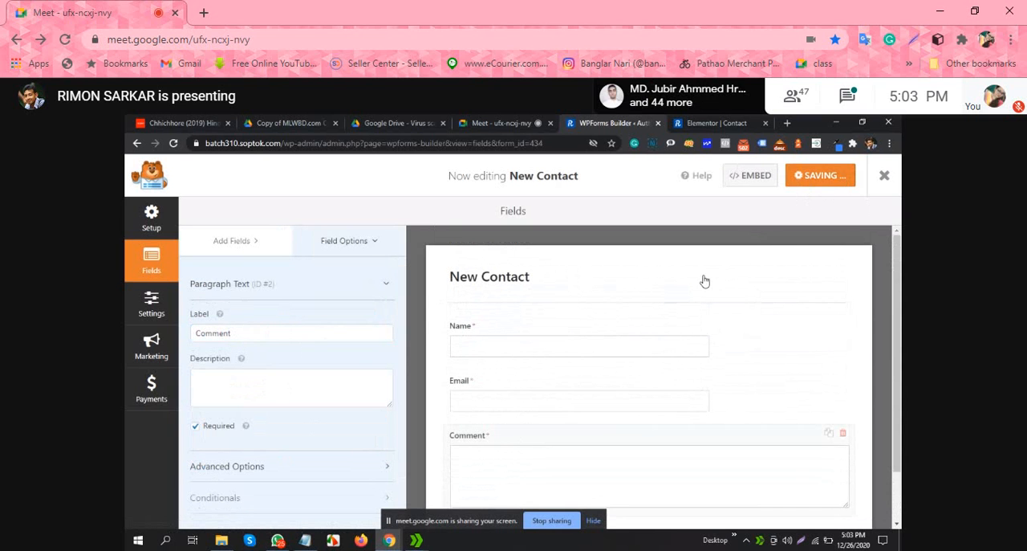
pyautogui.click(884, 177)
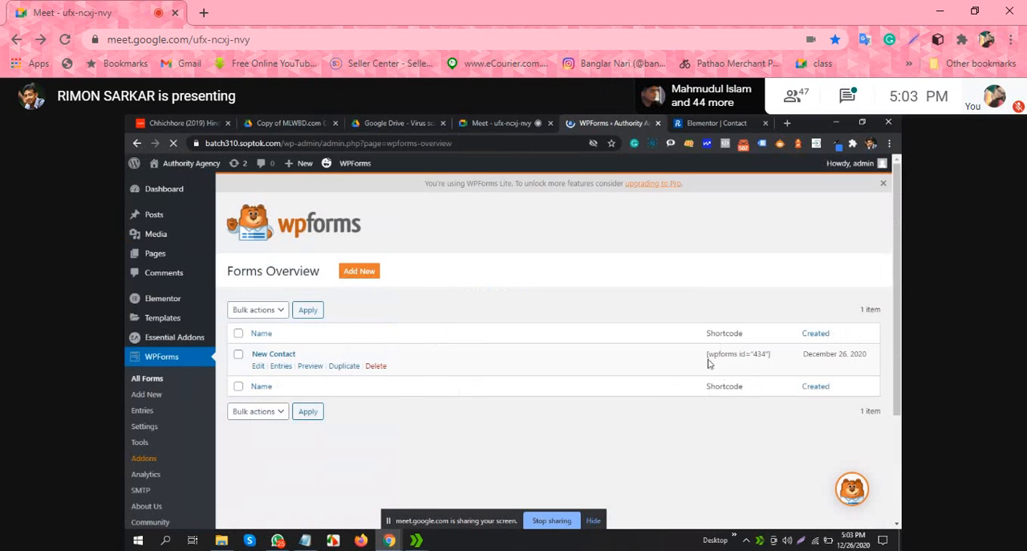
# Step: Copy the New Contact form's shortcode [wpforms id="434"] from the forms overview
pyautogui.moveTo(706, 333); pyautogui.dragTo(770, 363)
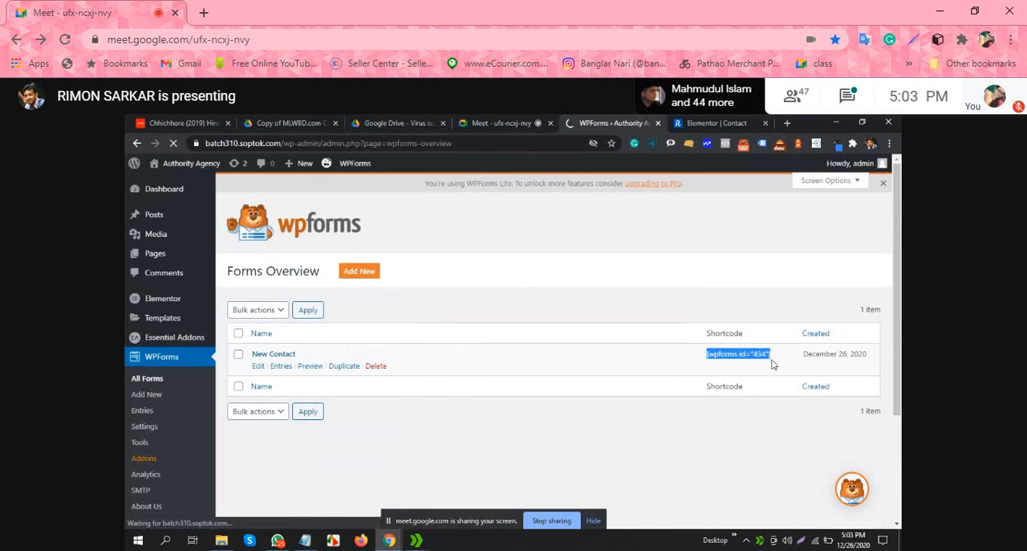
pyautogui.rightClick(746, 355)
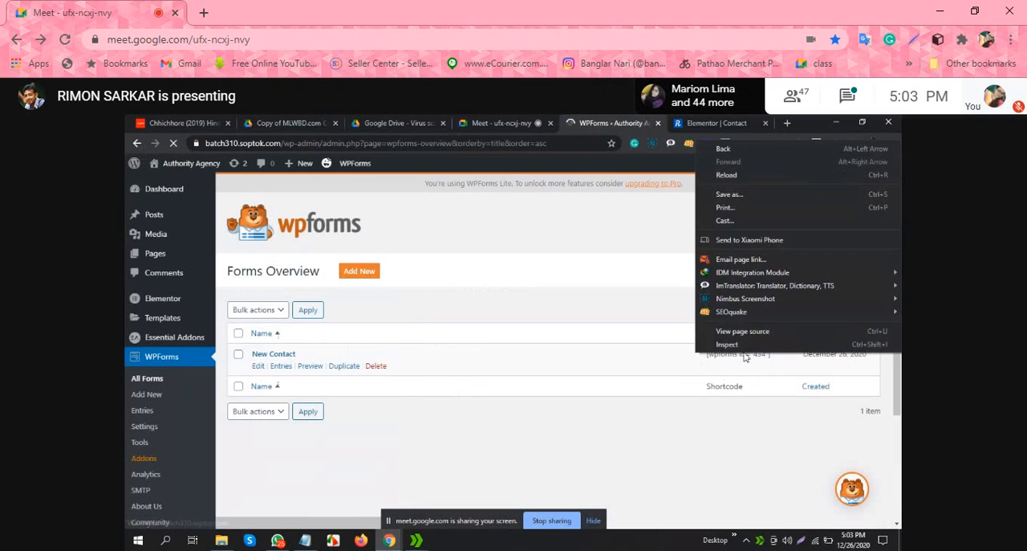
pyautogui.click(686, 420)
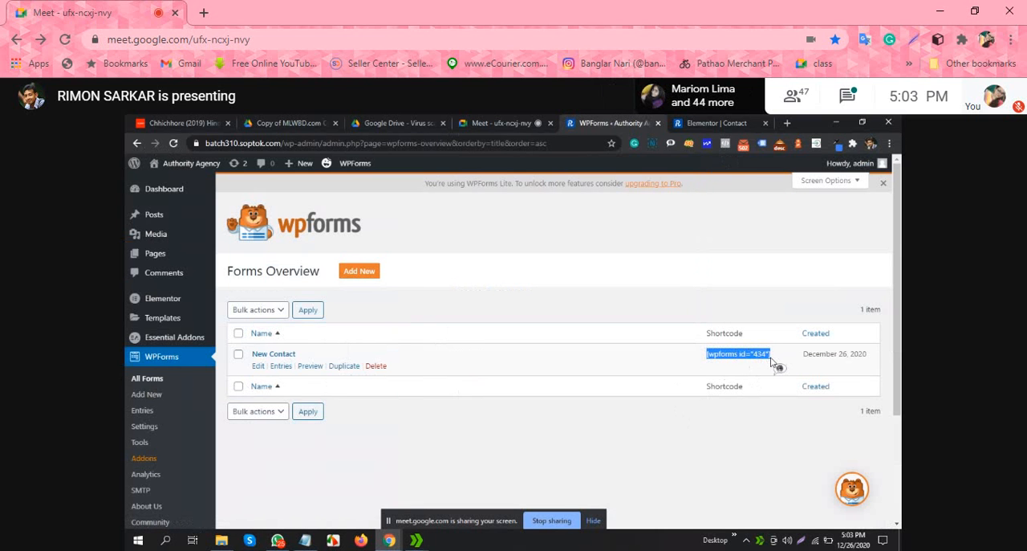
pyautogui.rightClick(743, 354)
pyautogui.click(751, 361)
pyautogui.scroll(-3, 607, 362)
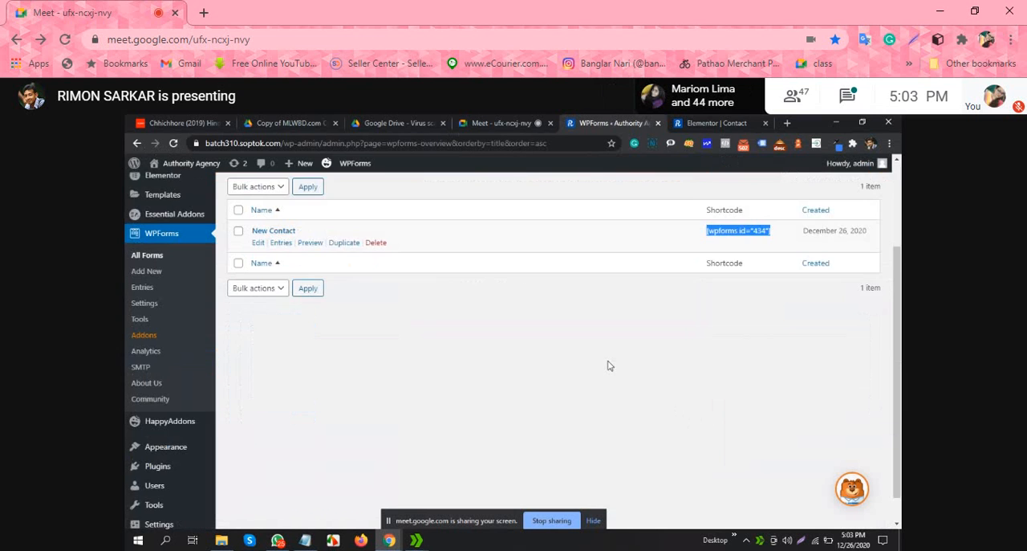
pyautogui.scroll(3, 585, 385)
pyautogui.click(521, 464)
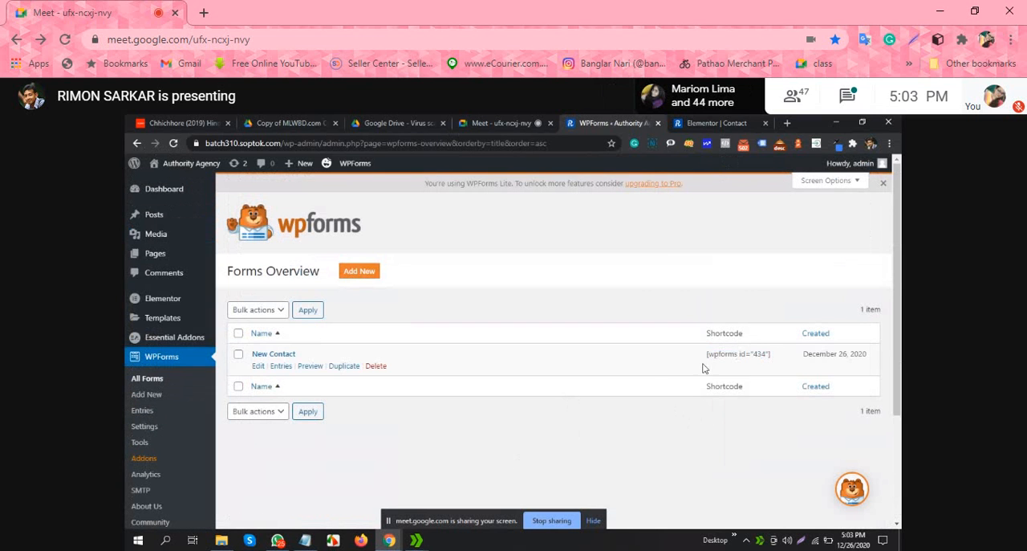
# Step: Switch to the Contact page in Elementor and add a Shortcode widget below the "Feel free to drop a line" heading
pyautogui.click(726, 122)
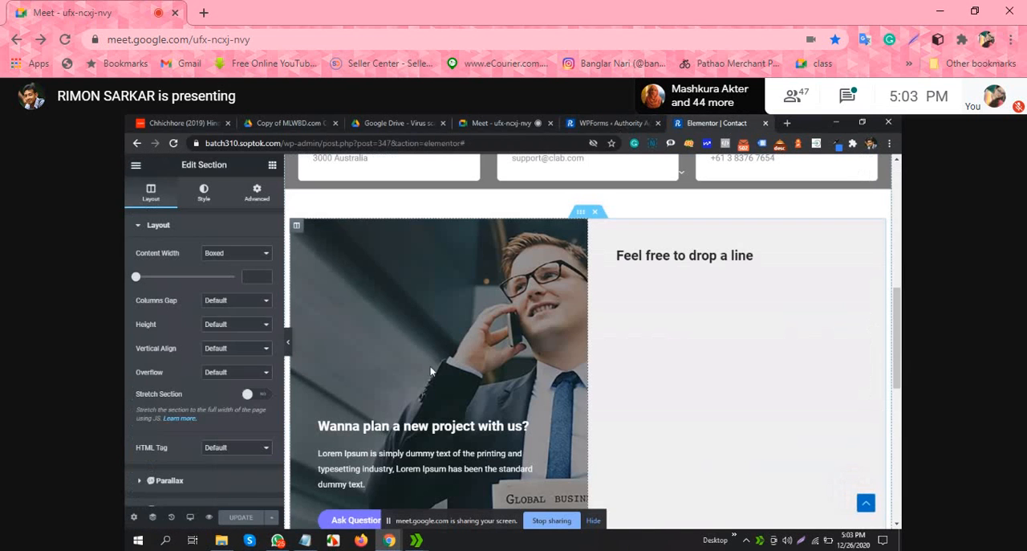
pyautogui.click(714, 255)
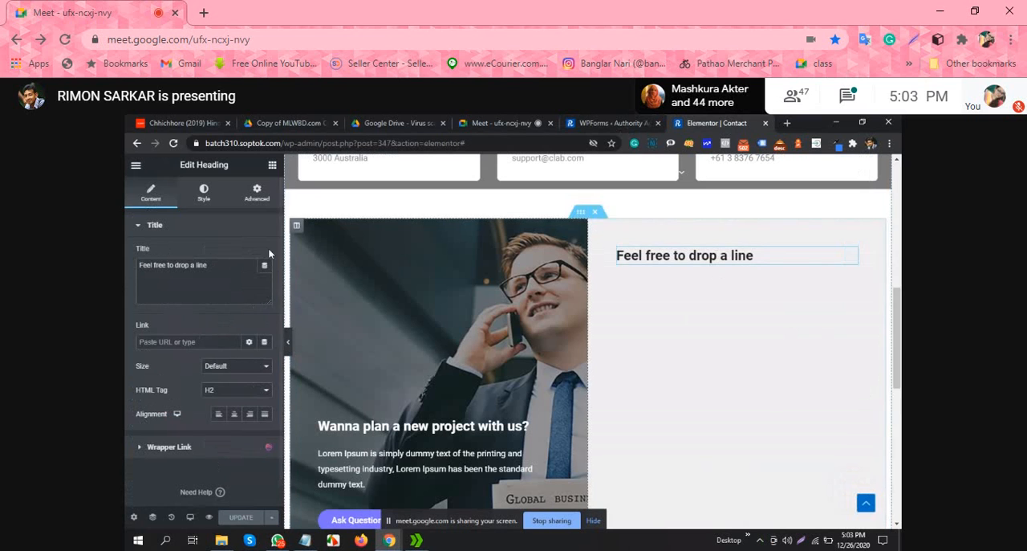
pyautogui.click(273, 164)
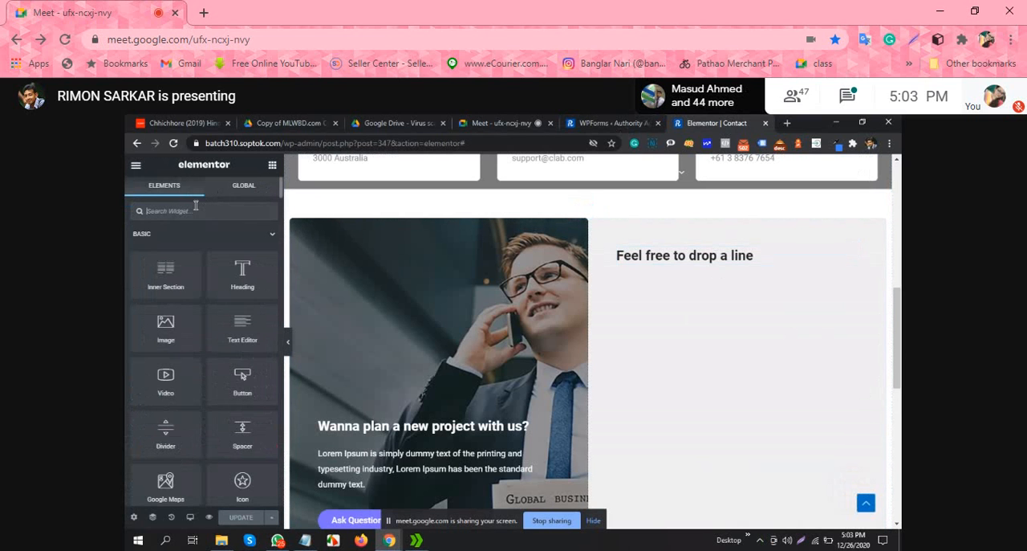
pyautogui.write('s')
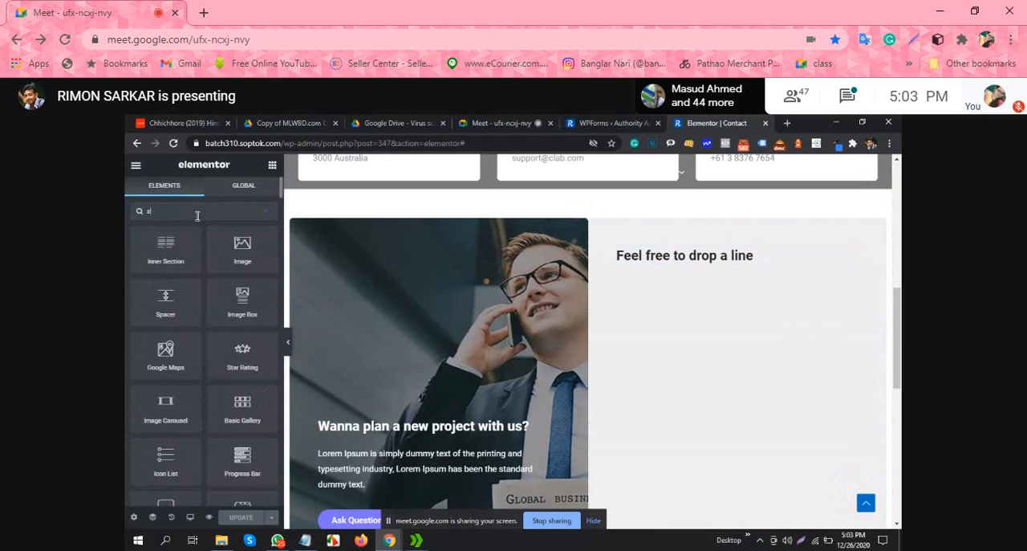
pyautogui.write('ho')
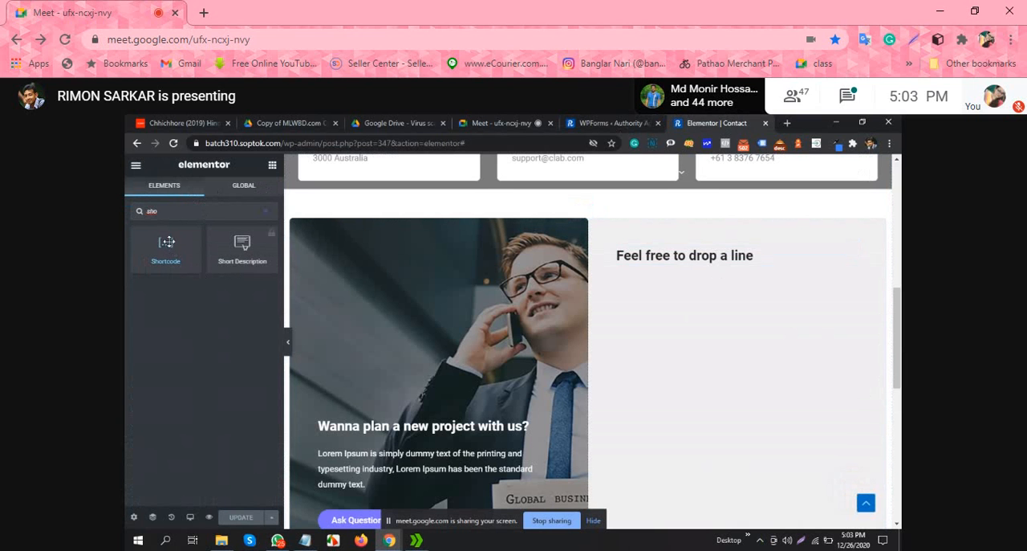
pyautogui.moveTo(167, 242); pyautogui.dragTo(738, 259)
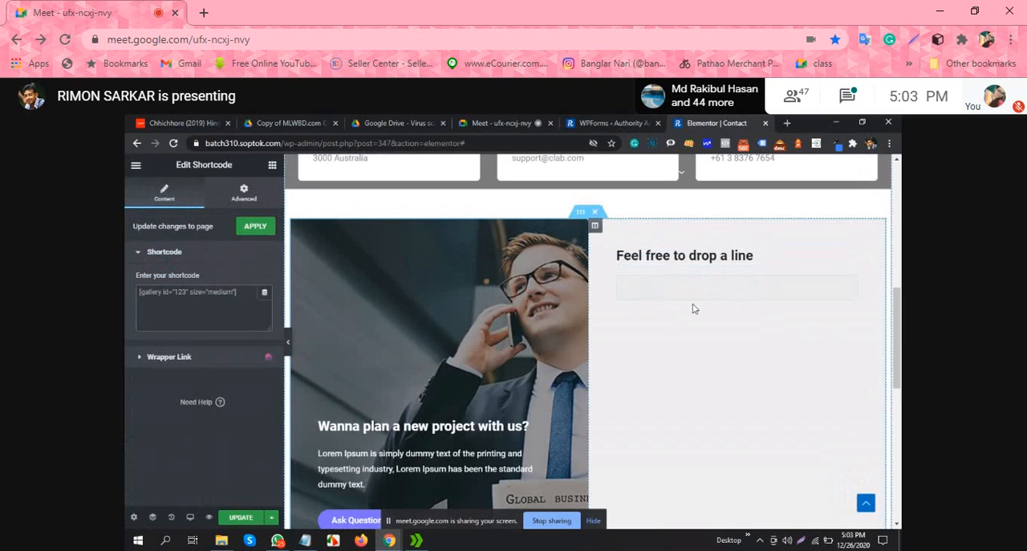
# Step: Enter the shortcode [wpforms id="434"] in the Shortcode widget and update the Contact page
pyautogui.rightClick(185, 297)
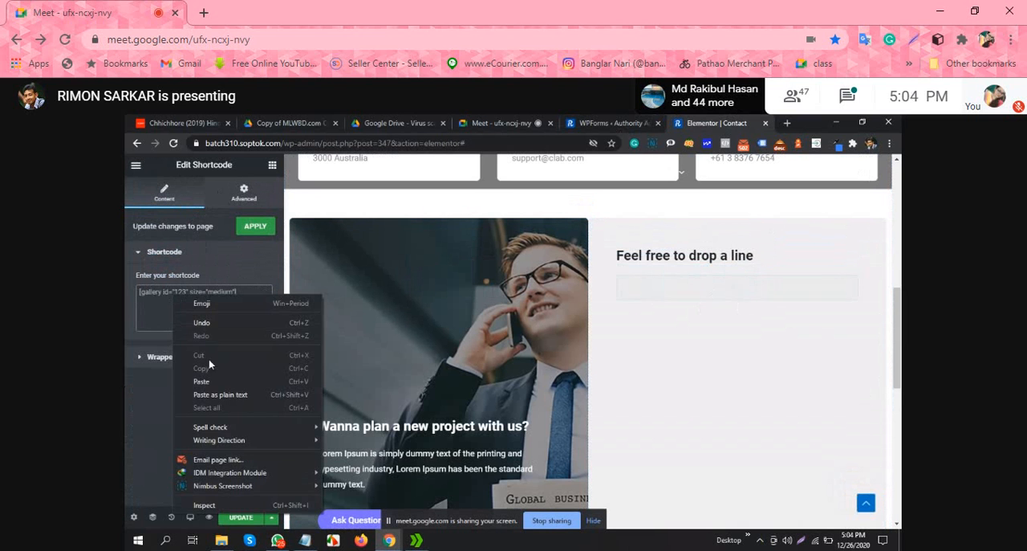
pyautogui.click(211, 379)
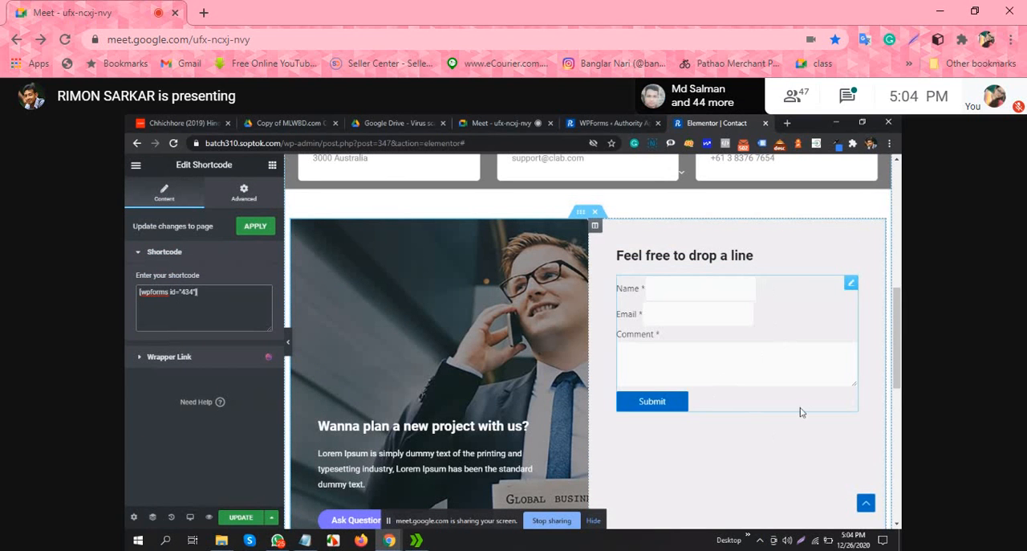
pyautogui.scroll(-2, 746, 408)
pyautogui.scroll(3, 690, 337)
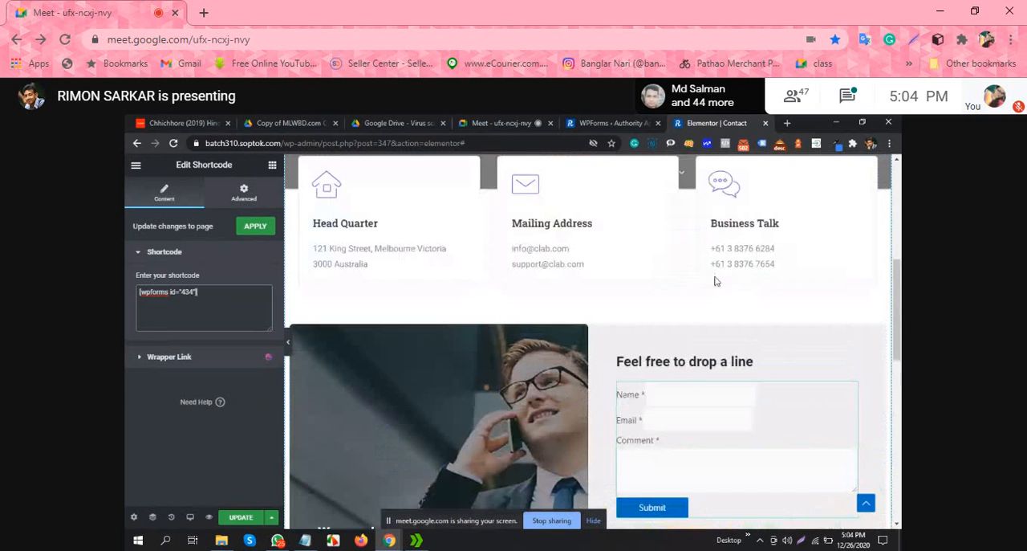
pyautogui.scroll(-2, 718, 337)
pyautogui.scroll(-2, 725, 393)
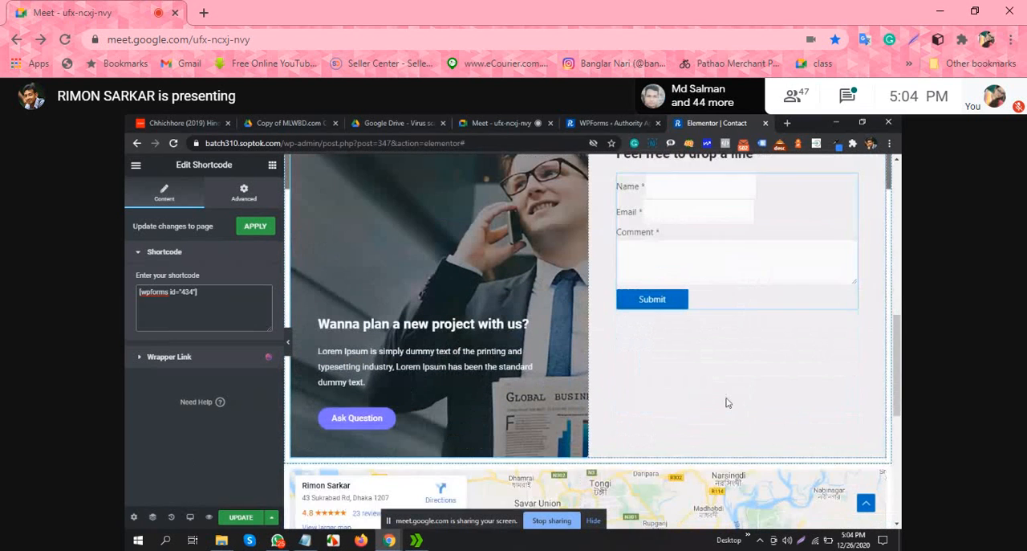
pyautogui.click(239, 516)
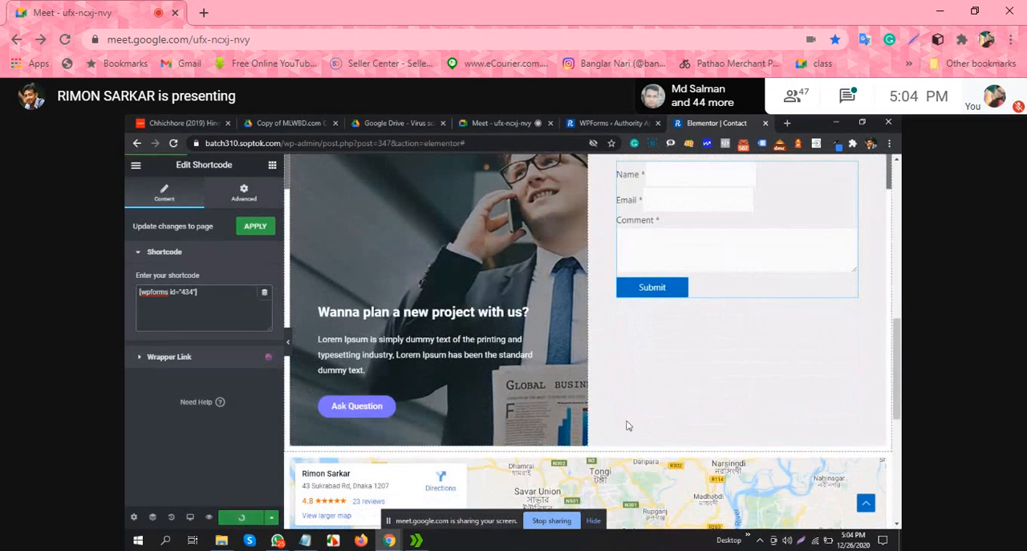
pyautogui.scroll(1, 775, 390)
pyautogui.scroll(2, 774, 390)
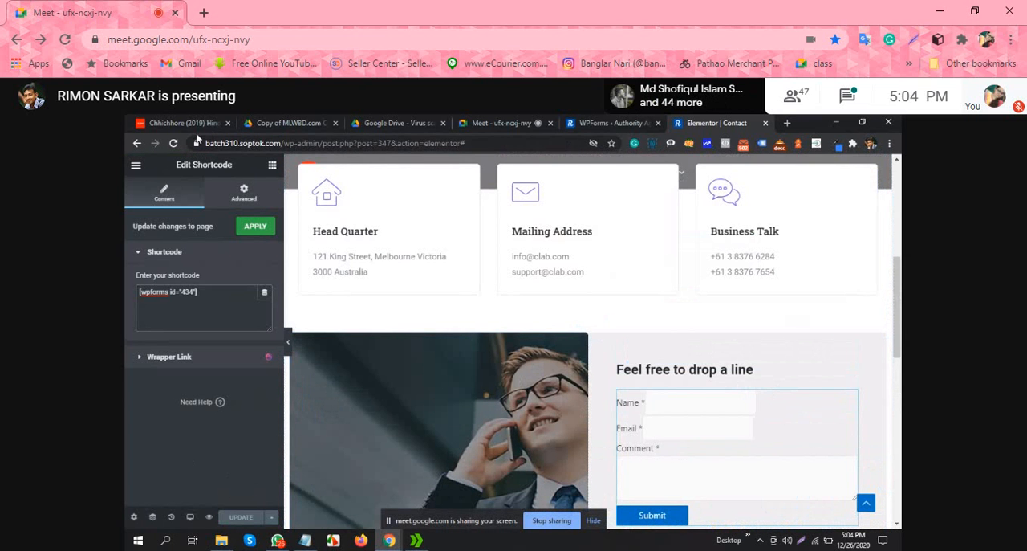
pyautogui.doubleClick(282, 145)
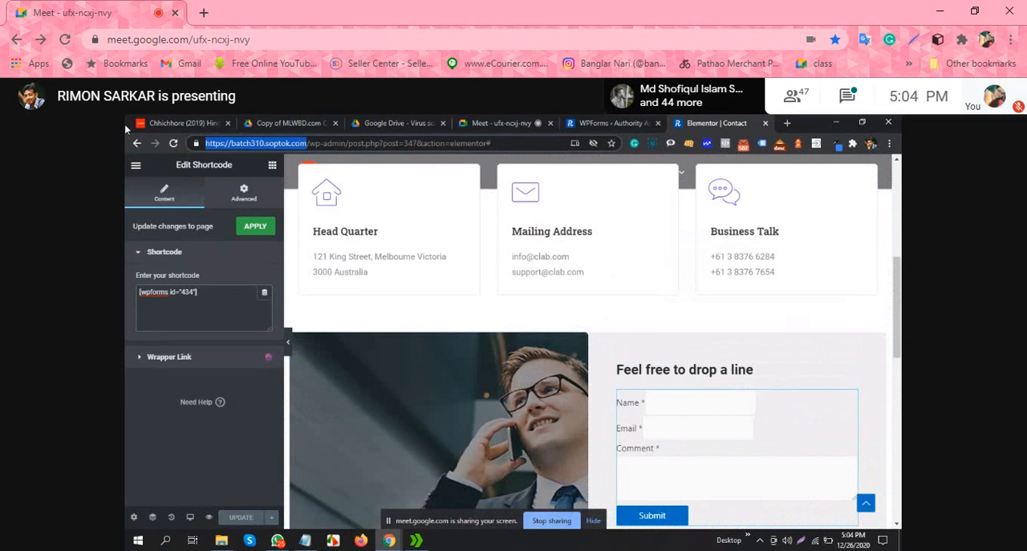
pyautogui.rightClick(269, 148)
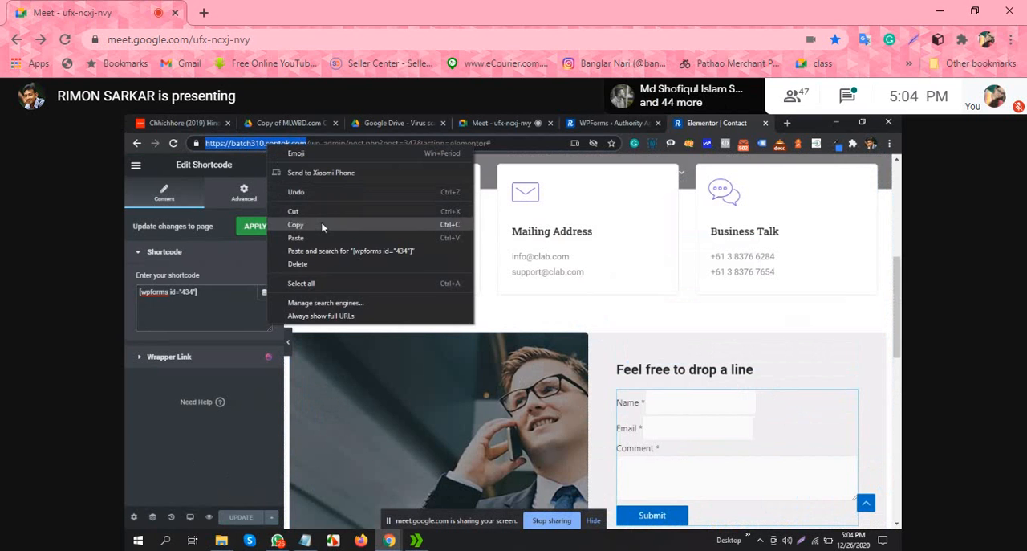
pyautogui.click(297, 219)
pyautogui.click(787, 123)
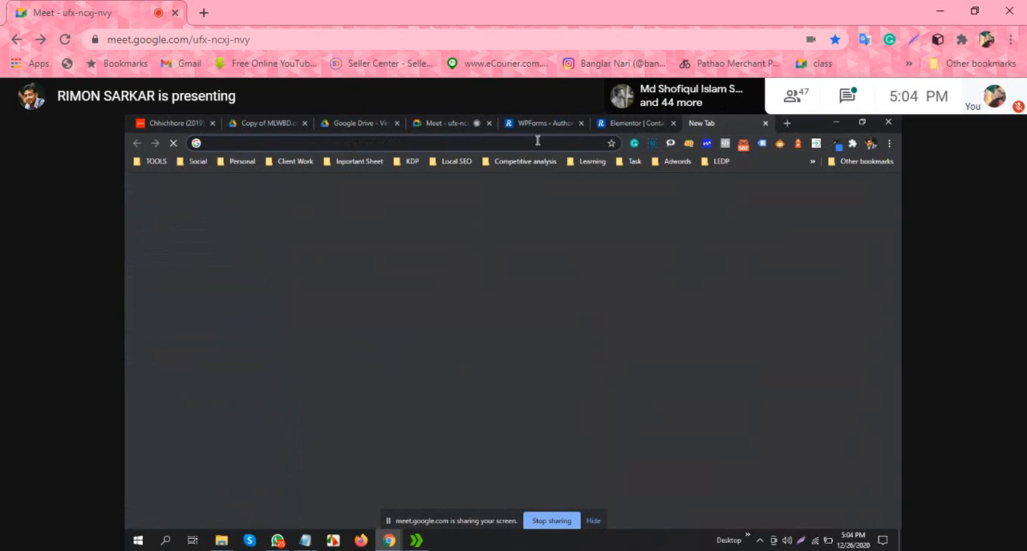
pyautogui.rightClick(537, 140)
pyautogui.click(593, 227)
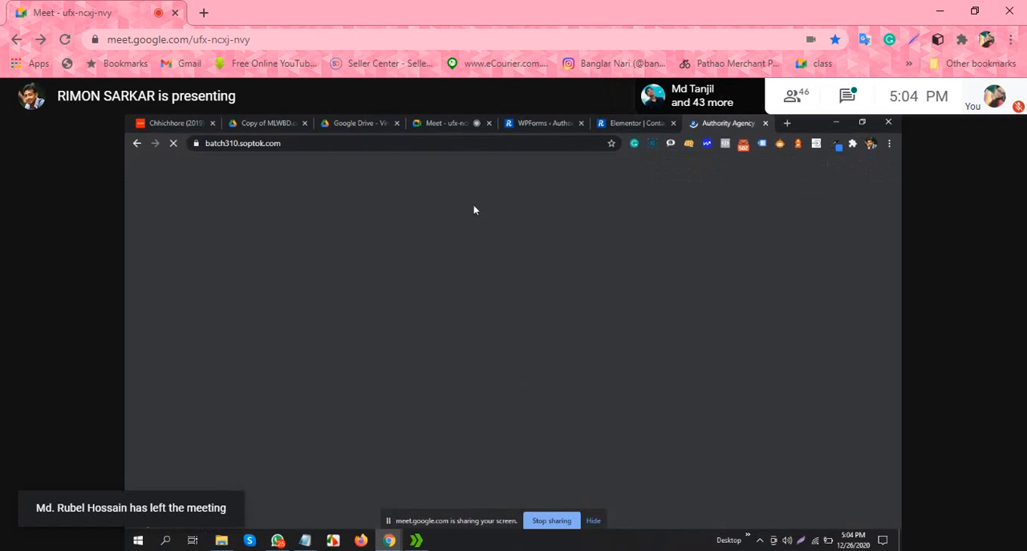
# Step: Extend the site address with /contact and load the published Contact page
pyautogui.click(437, 144)
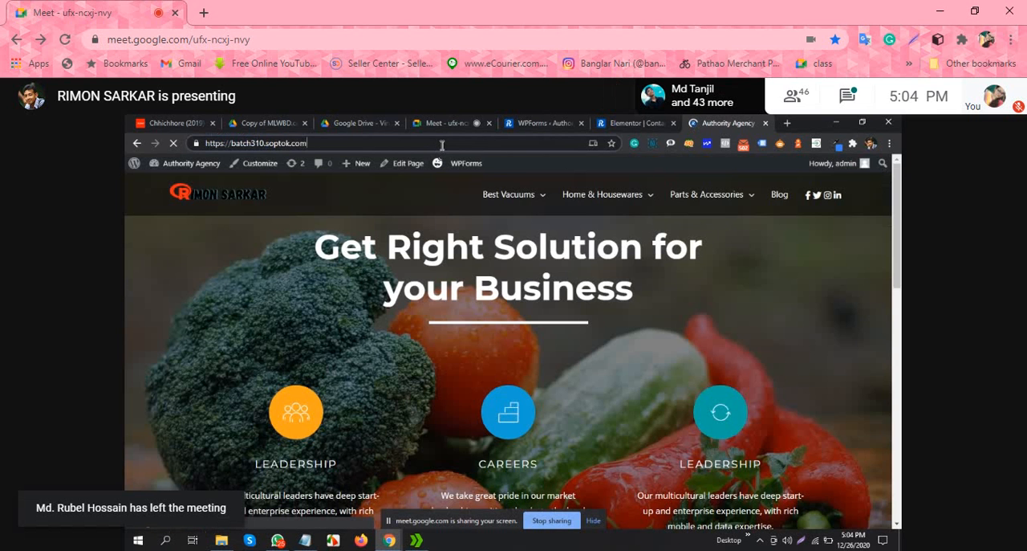
pyautogui.click(442, 144)
pyautogui.write('c')
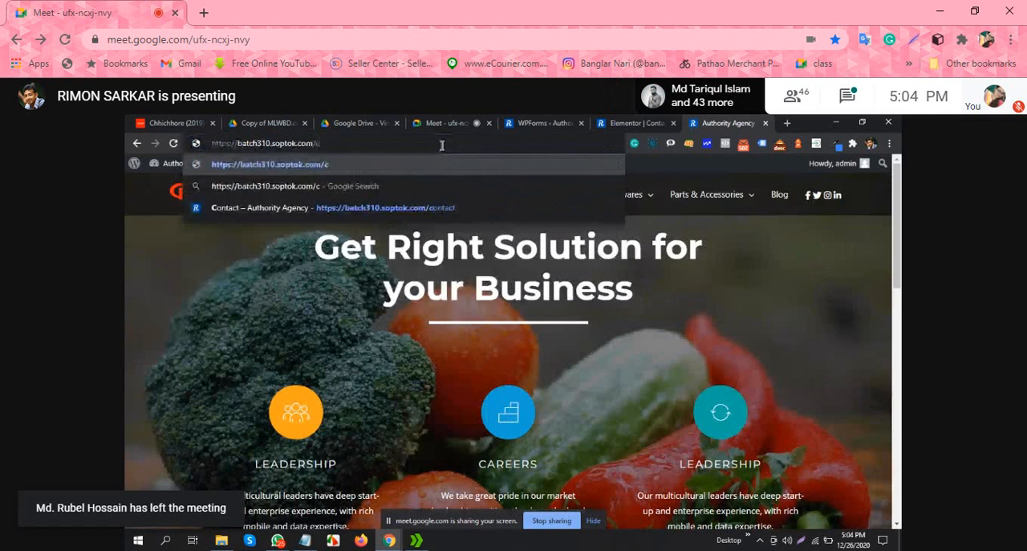
pyautogui.write('onta')
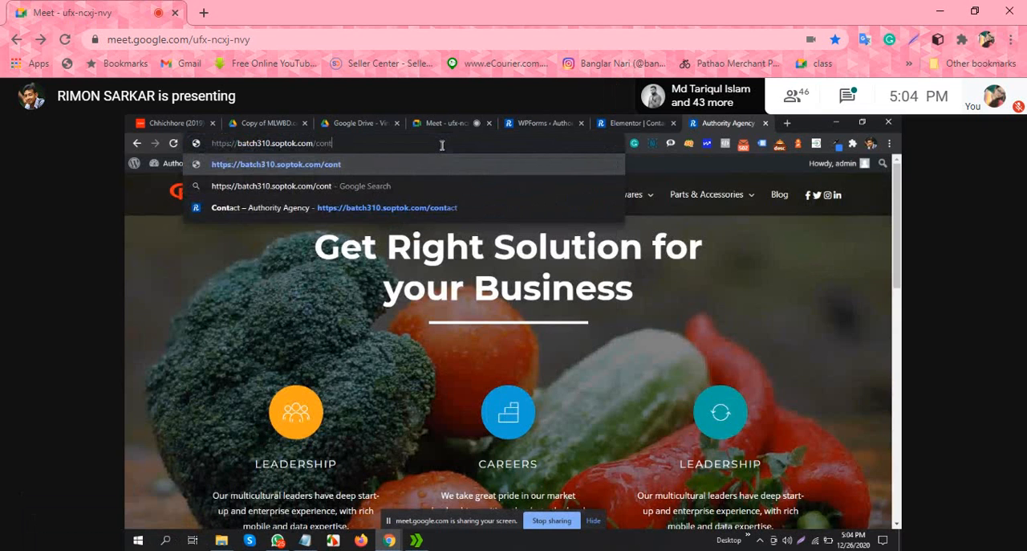
pyautogui.write('ct')
pyautogui.press('Return')
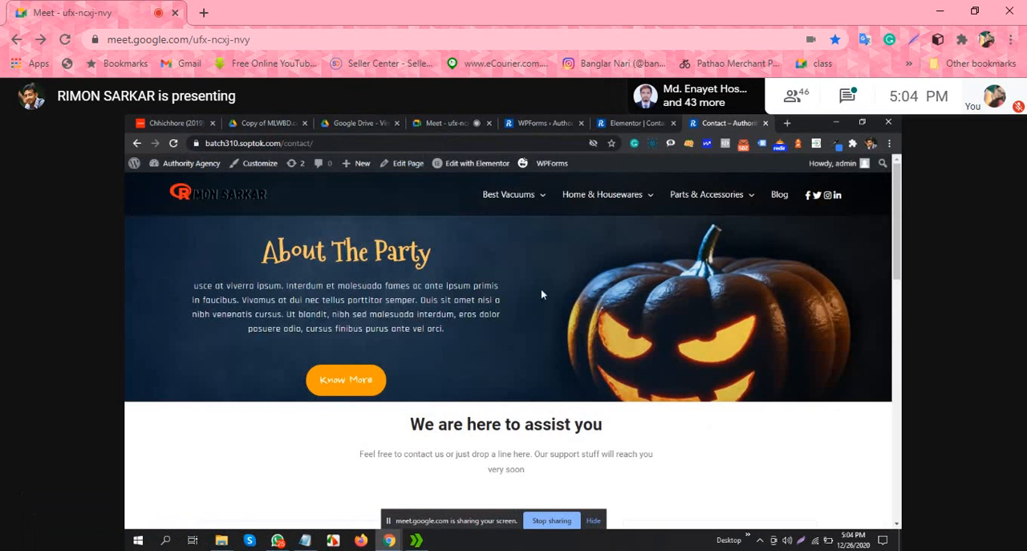
# Step: Check the published Contact page's layout from the banner through the contact form to the map
pyautogui.scroll(-2, 541, 289)
pyautogui.scroll(2, 569, 274)
pyautogui.scroll(-4, 329, 311)
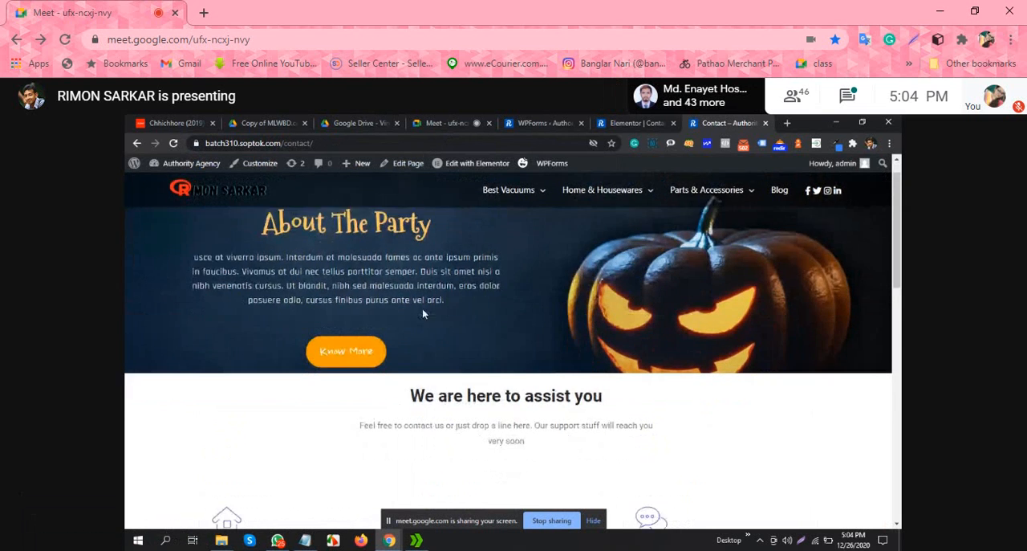
pyautogui.scroll(-6, 497, 280)
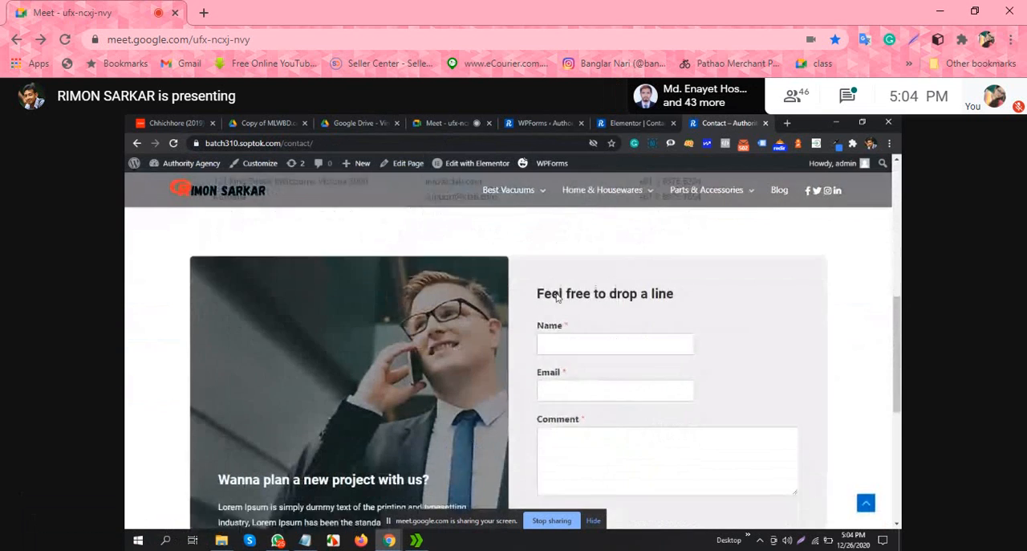
pyautogui.scroll(2, 592, 337)
pyautogui.scroll(-7, 679, 362)
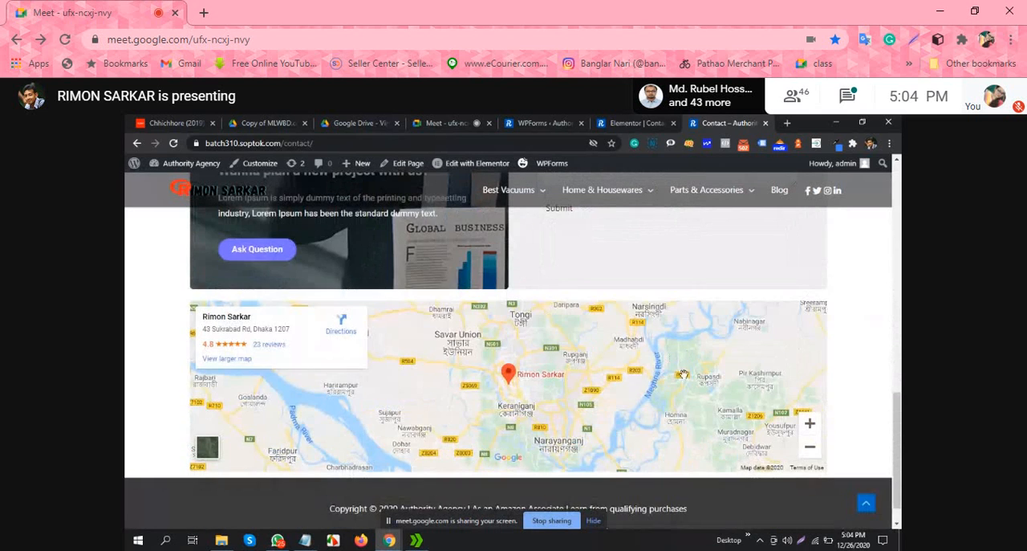
pyautogui.scroll(8, 724, 375)
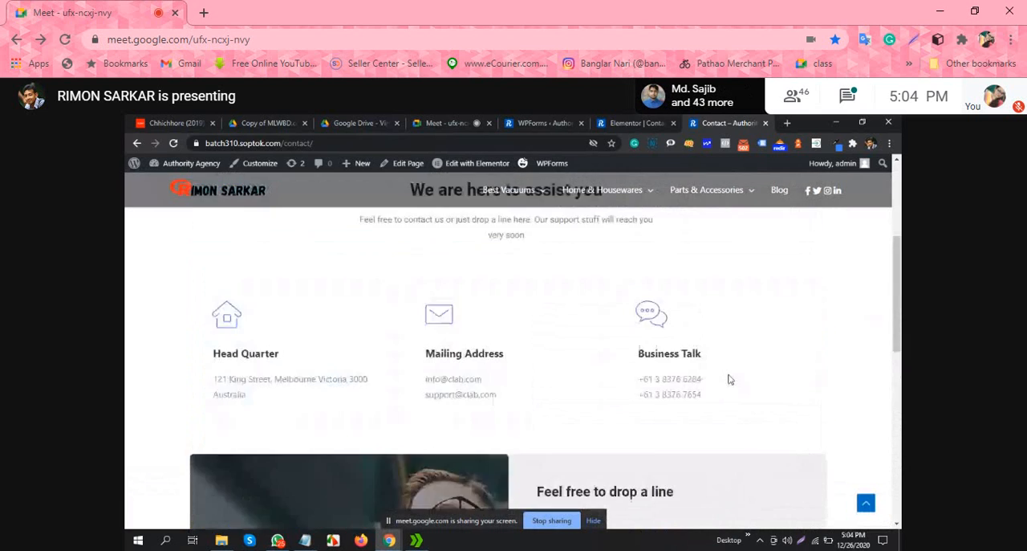
pyautogui.scroll(2, 732, 376)
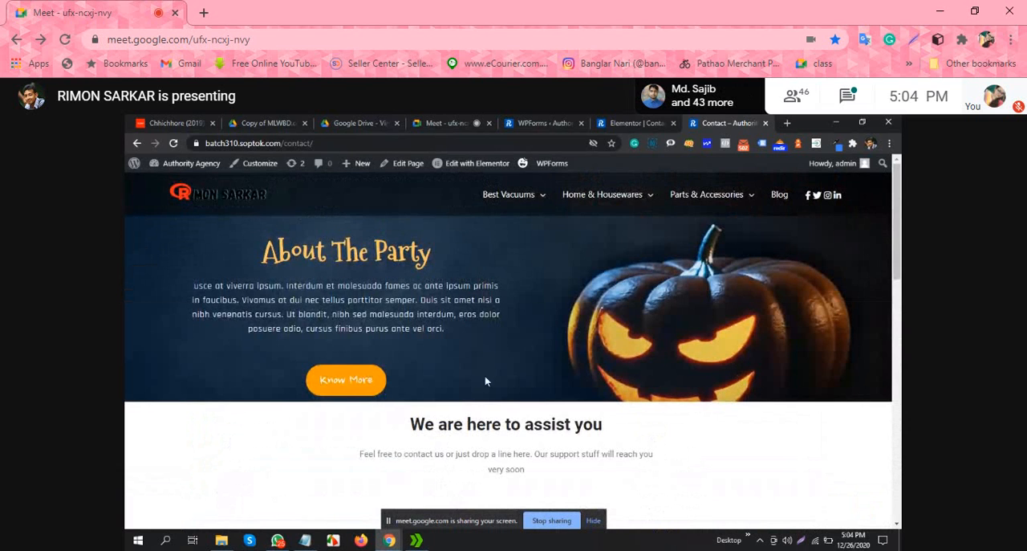
# Step: Review the Head Quarter, Mailing Address and Business Talk boxes, plus the contact form and map below them
pyautogui.scroll(-4, 728, 323)
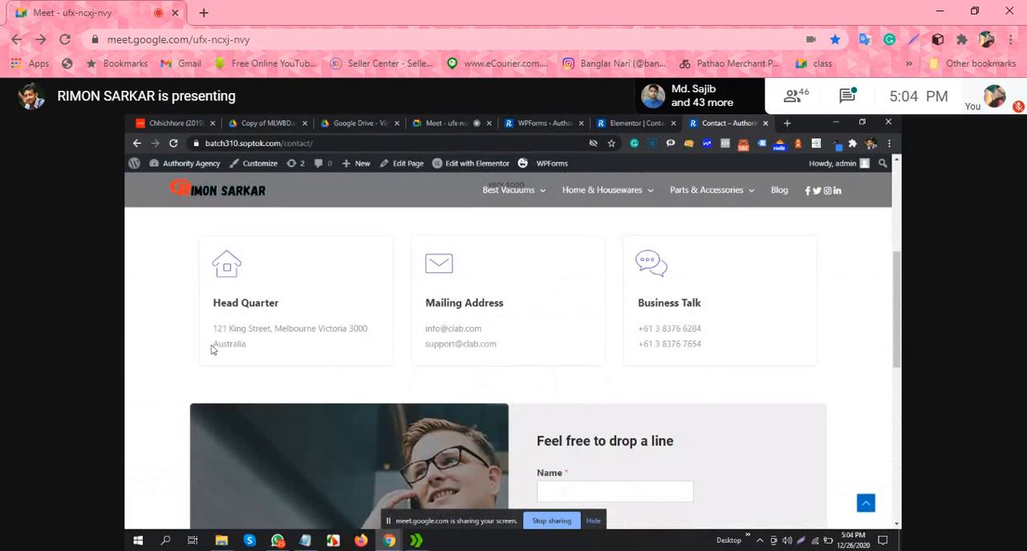
pyautogui.moveTo(219, 303); pyautogui.dragTo(365, 326)
pyautogui.moveTo(639, 297); pyautogui.dragTo(708, 350)
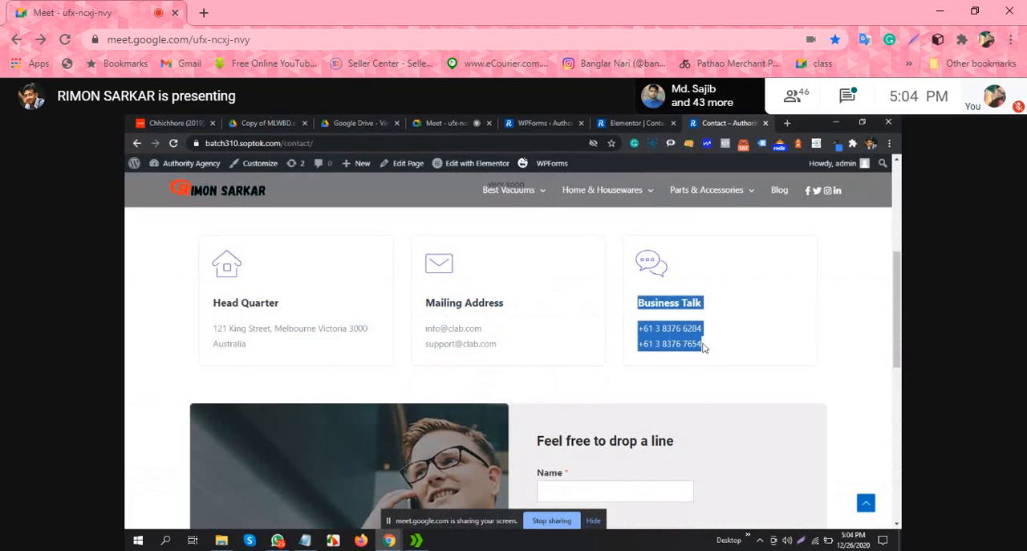
pyautogui.click(827, 300)
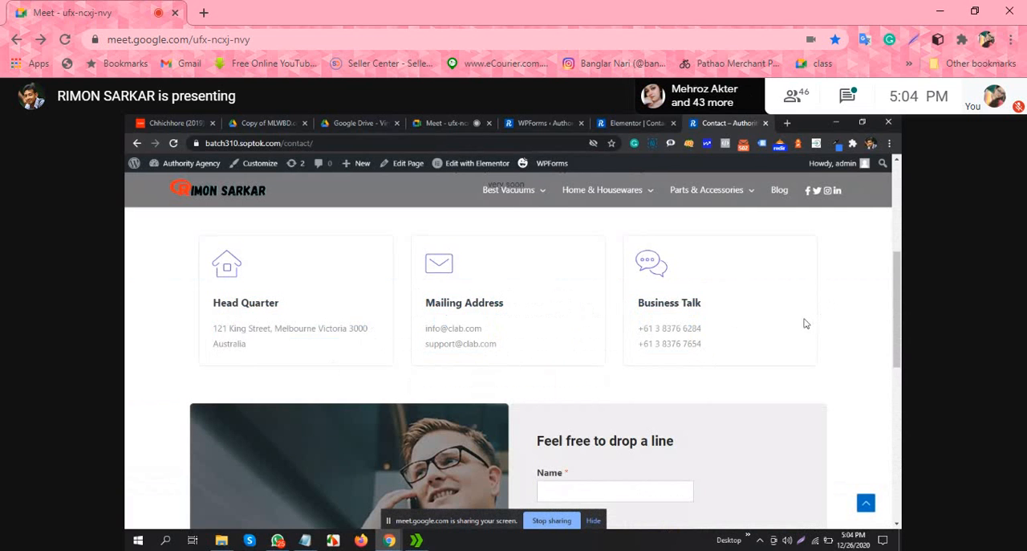
pyautogui.scroll(3, 791, 321)
pyautogui.scroll(-4, 789, 321)
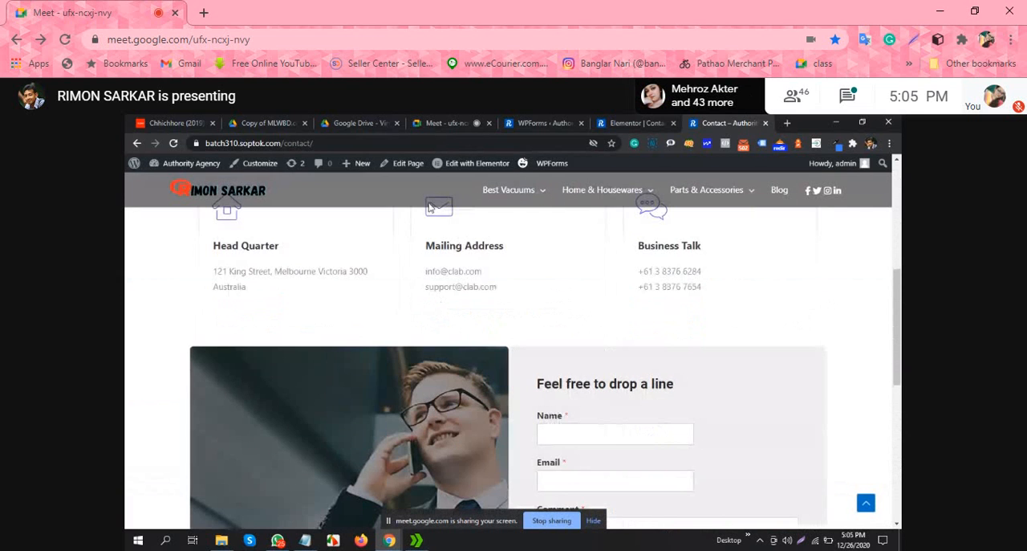
pyautogui.scroll(1, 414, 222)
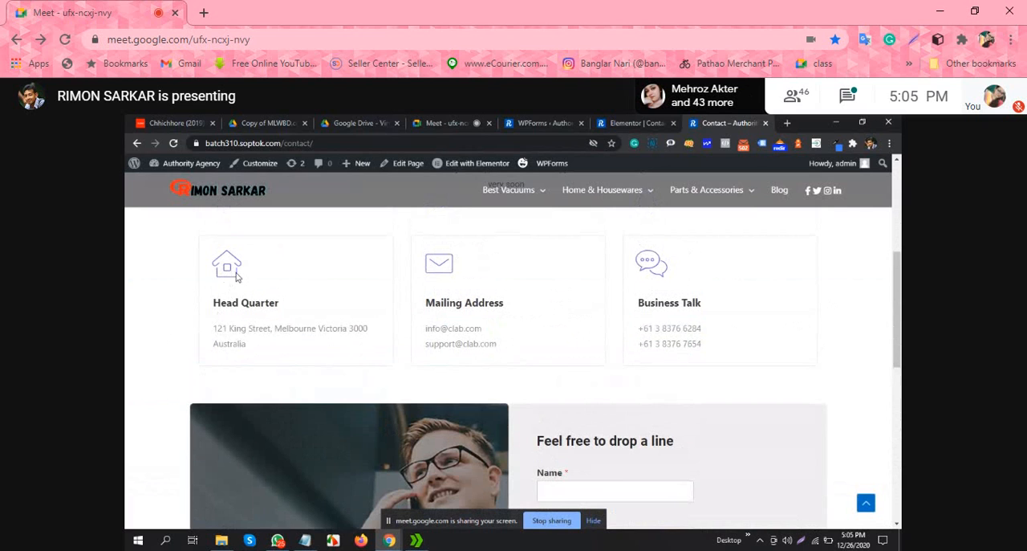
pyautogui.moveTo(213, 303); pyautogui.dragTo(289, 329)
pyautogui.moveTo(427, 328); pyautogui.dragTo(451, 347)
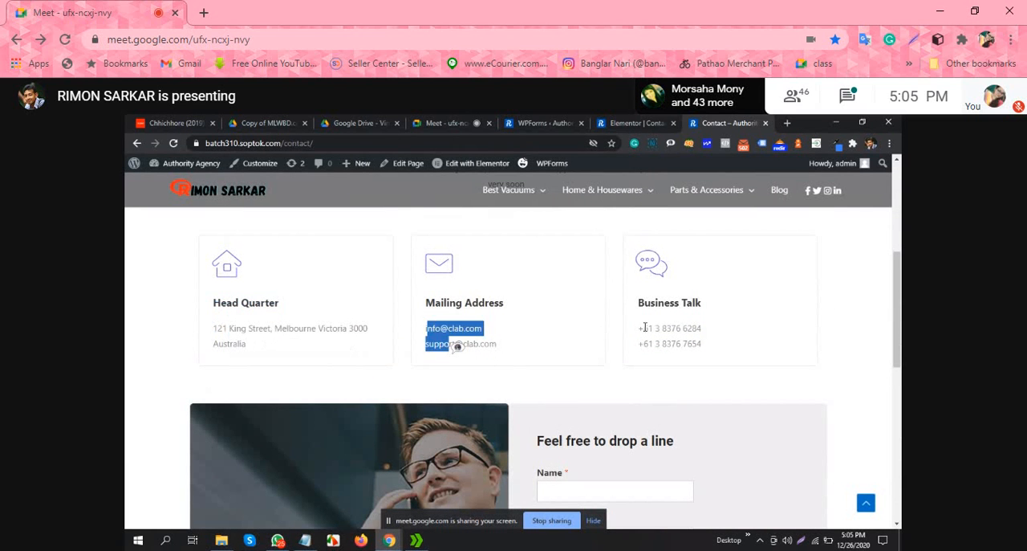
pyautogui.moveTo(641, 328); pyautogui.dragTo(684, 330)
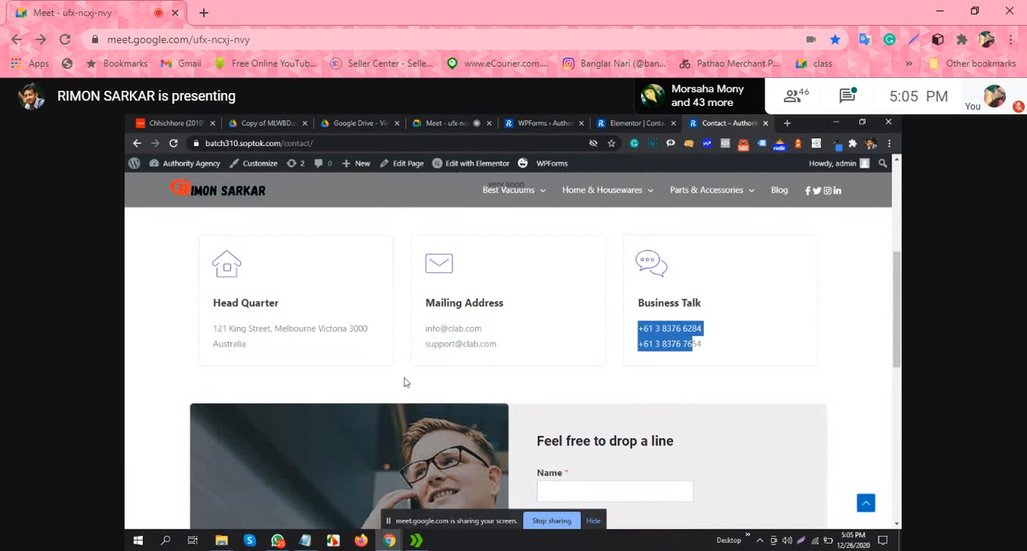
pyautogui.click(862, 323)
pyautogui.scroll(1, 813, 312)
pyautogui.scroll(-4, 813, 313)
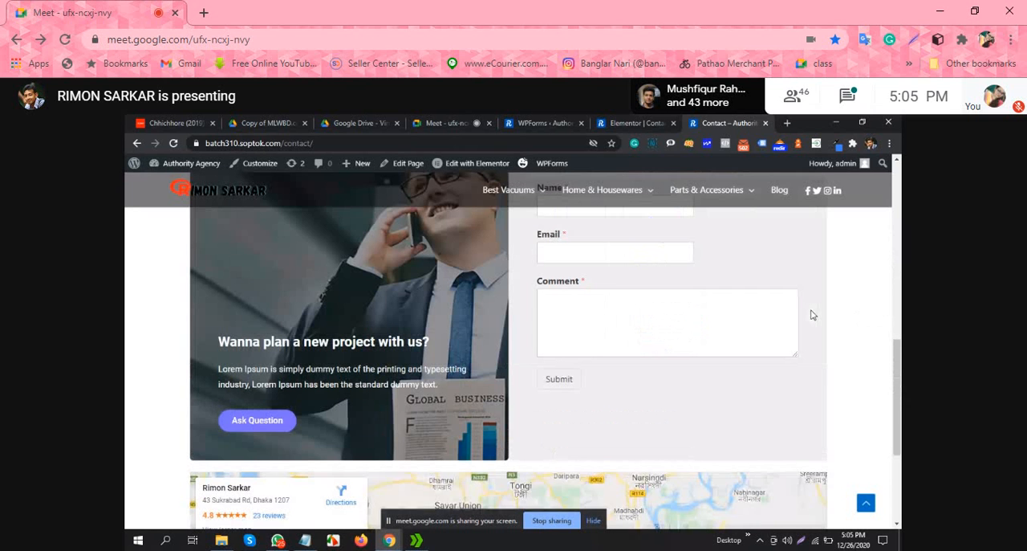
pyautogui.scroll(-1, 813, 315)
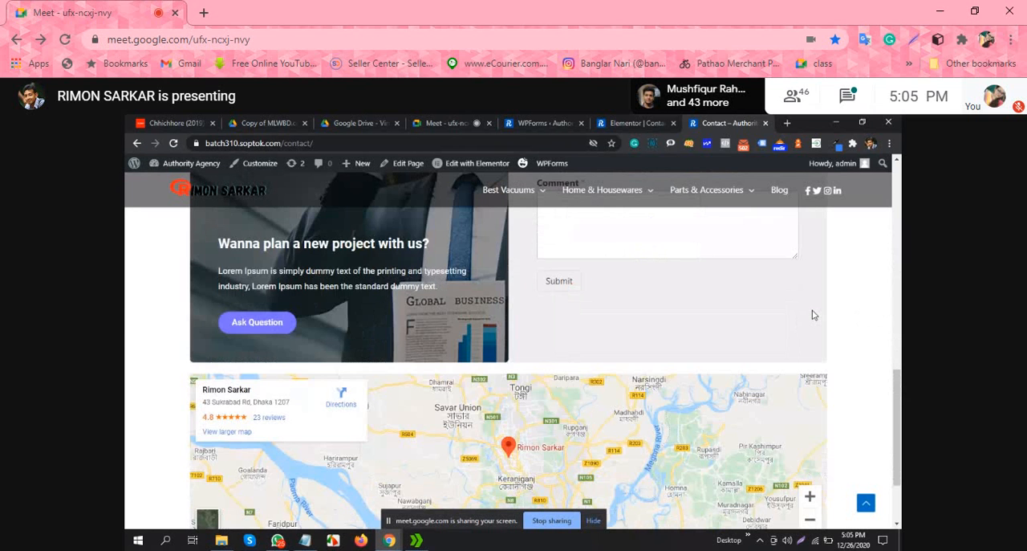
pyautogui.scroll(5, 813, 316)
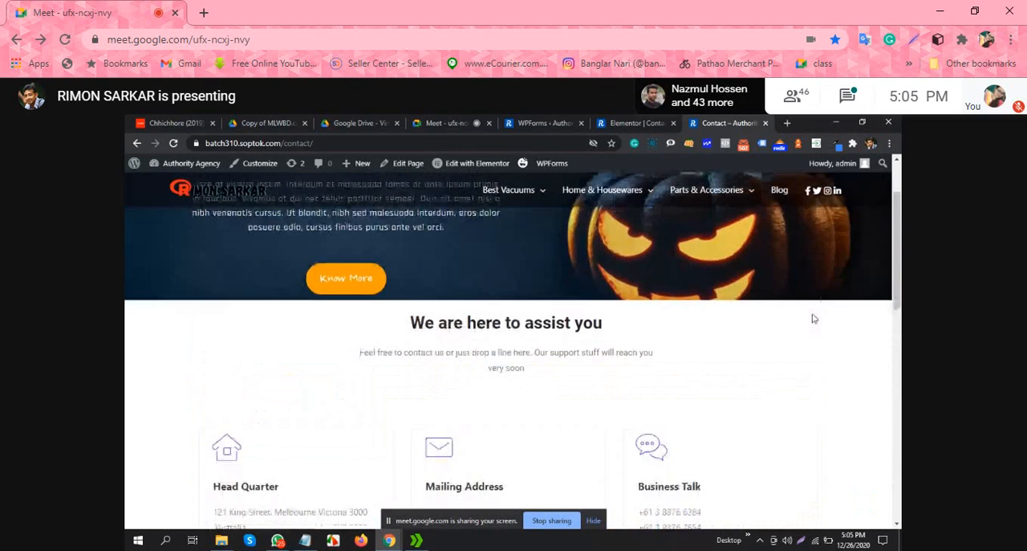
pyautogui.scroll(-3, 813, 317)
pyautogui.scroll(-5, 812, 317)
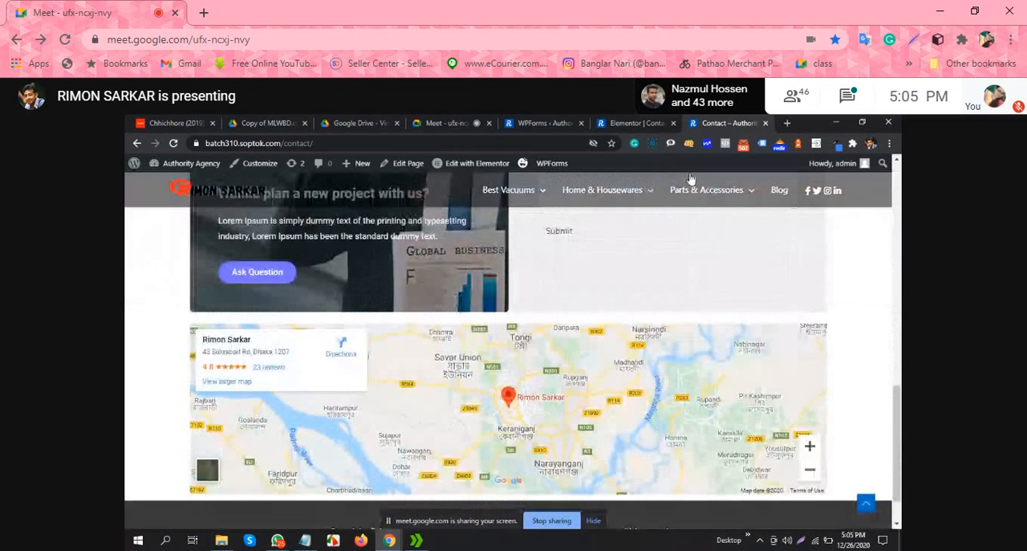
# Step: Return to the WPForms forms overview and visit the site's front page from there
pyautogui.click(642, 122)
pyautogui.click(532, 121)
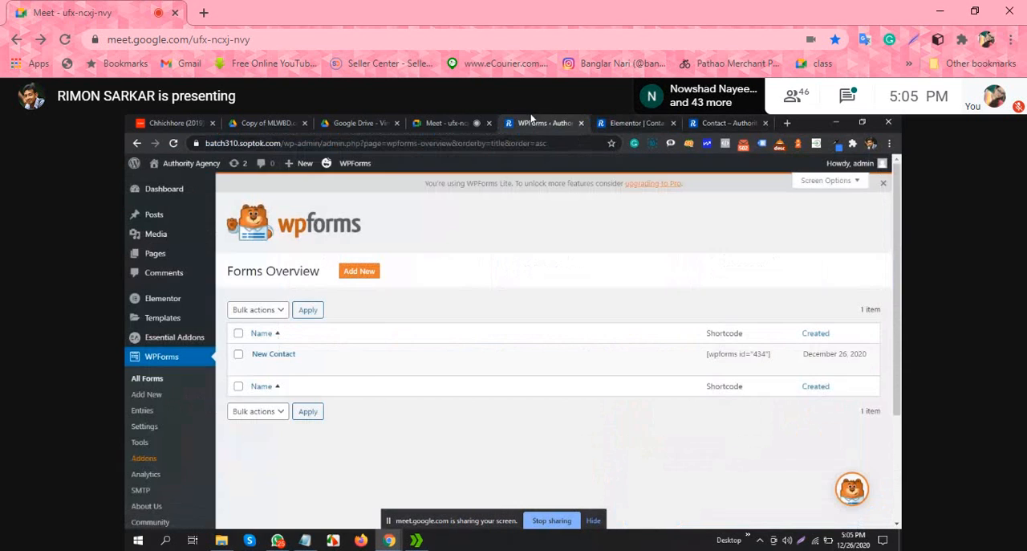
pyautogui.scroll(-1, 184, 409)
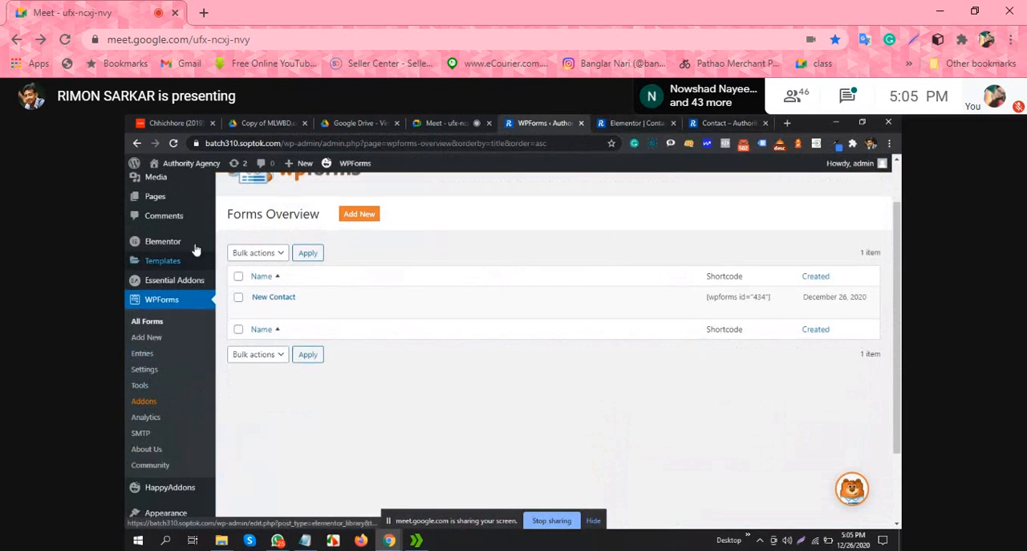
pyautogui.scroll(1, 160, 201)
pyautogui.moveTo(166, 181)
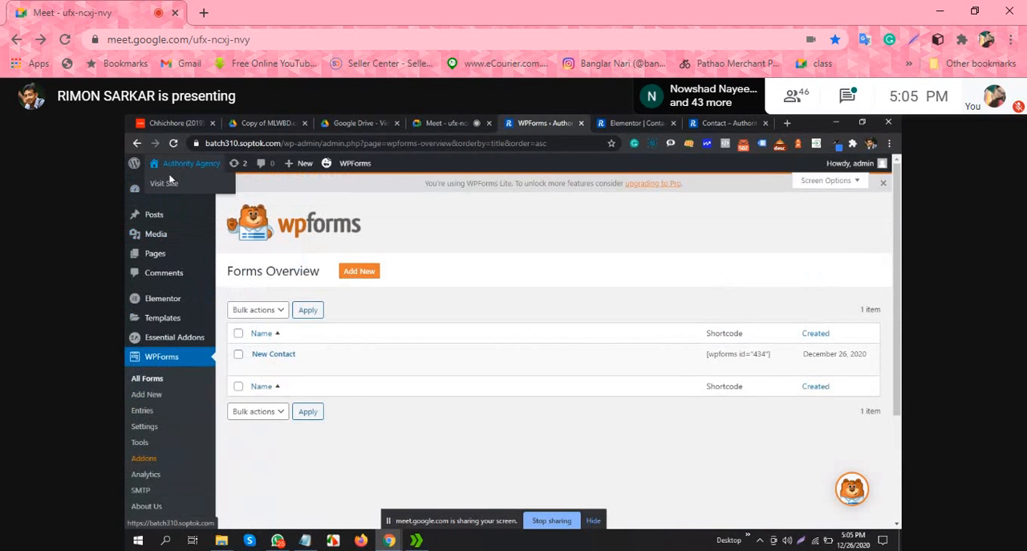
pyautogui.click(166, 184)
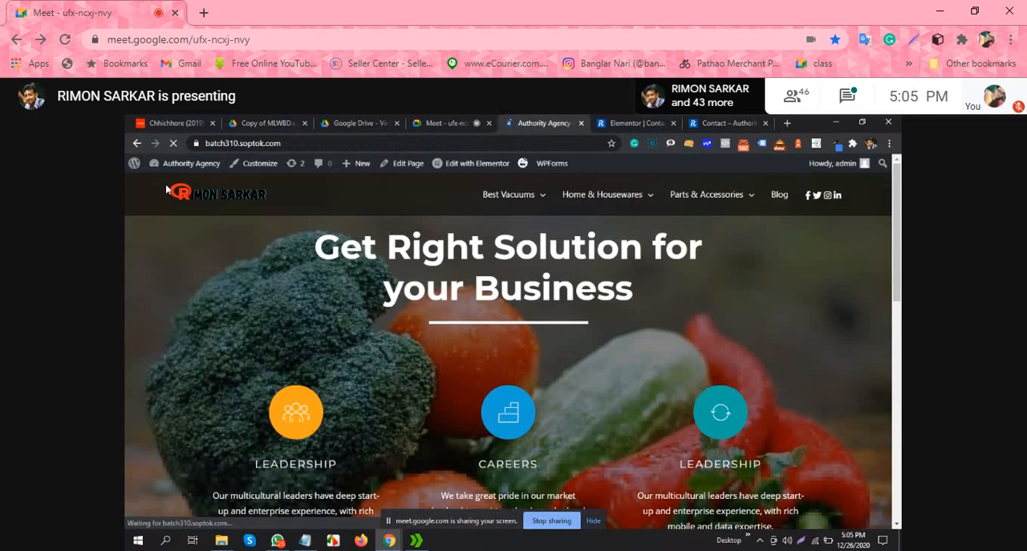
pyautogui.moveTo(174, 166)
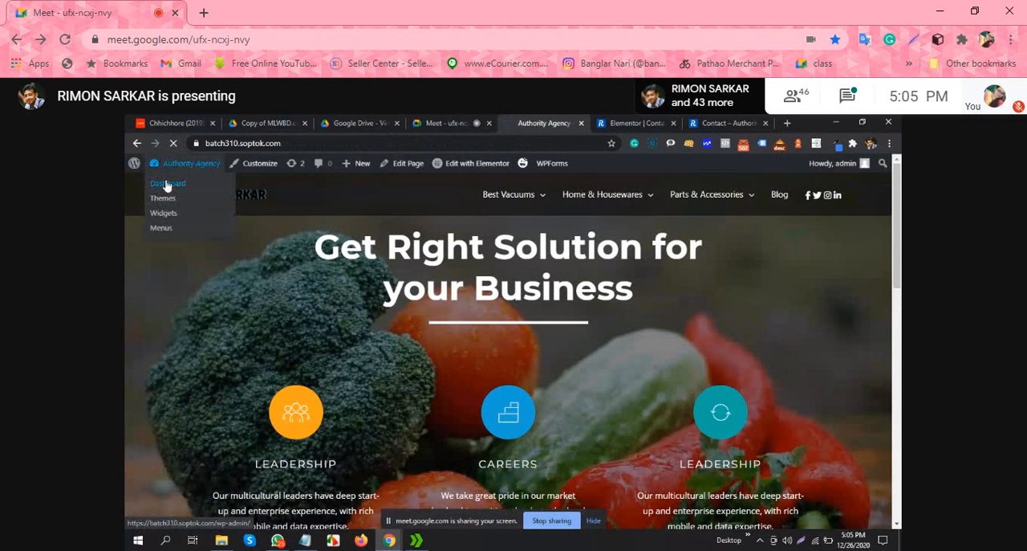
# Step: Open the site's WordPress dashboard and look through its widgets, from WPForms and Elementor Overview to Site Health Status and At a Glance
pyautogui.click(167, 184)
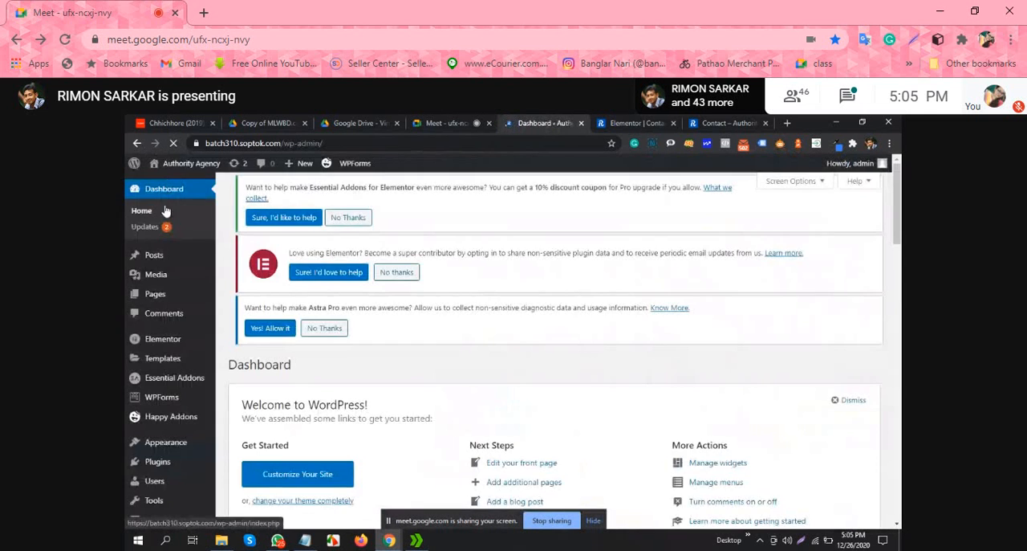
pyautogui.scroll(-5, 230, 291)
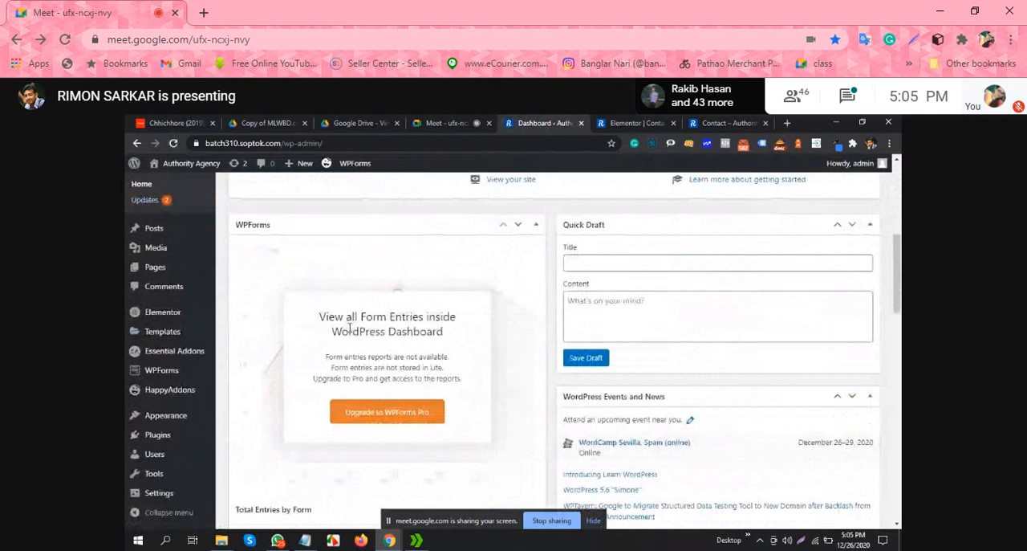
pyautogui.click(161, 354)
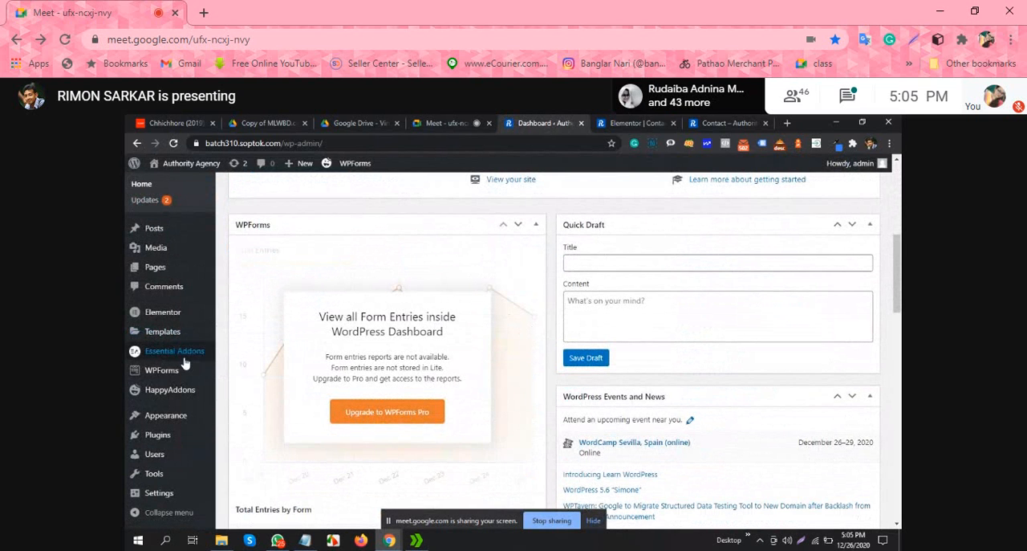
pyautogui.scroll(-3, 184, 368)
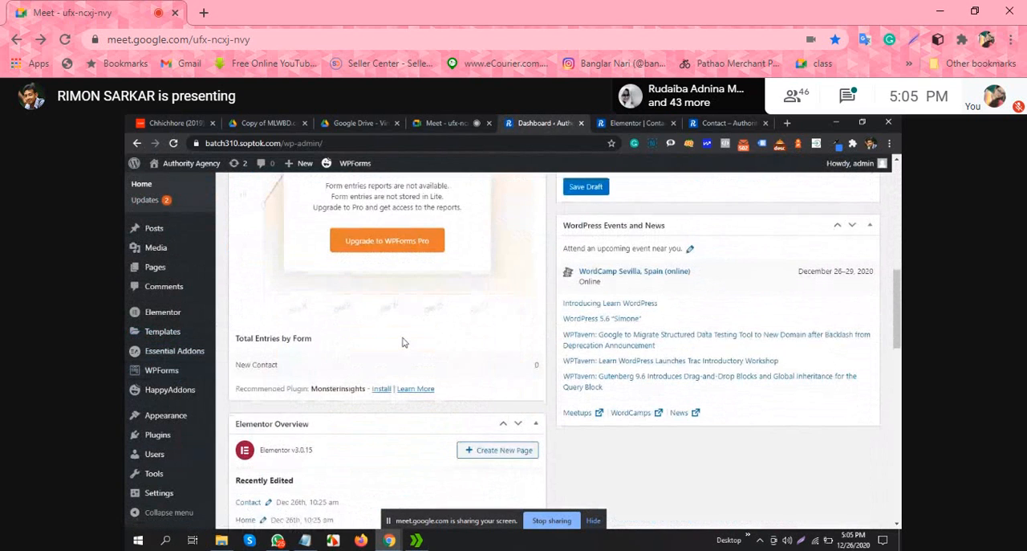
pyautogui.scroll(-2, 393, 340)
pyautogui.scroll(-12, 389, 339)
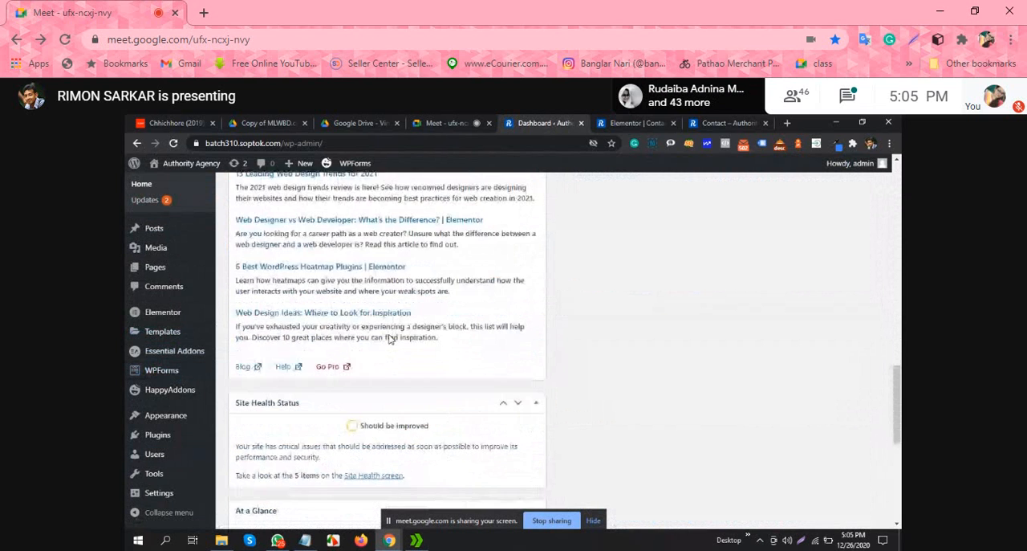
pyautogui.scroll(4, 389, 341)
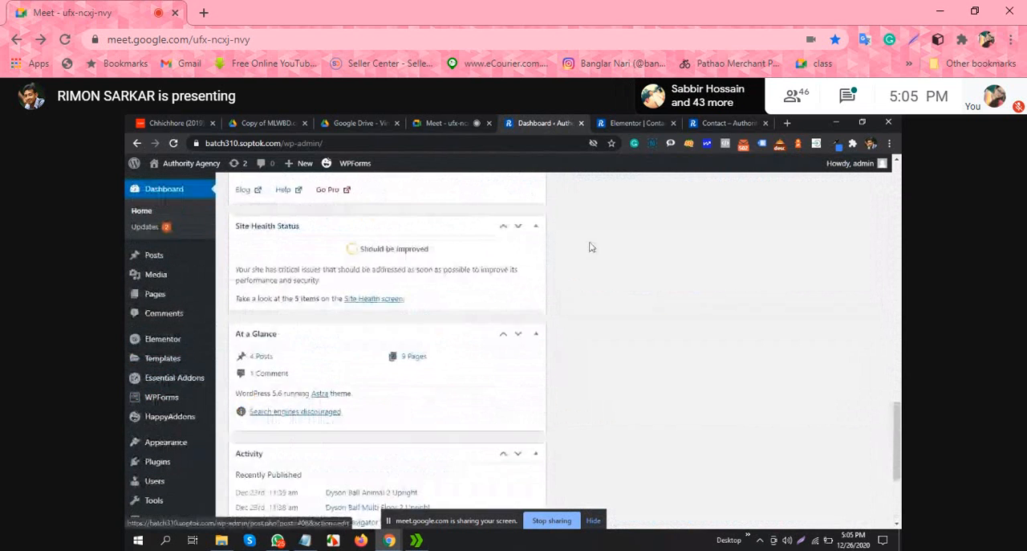
# Step: Copy the full web address of the published Contact page
pyautogui.click(740, 123)
pyautogui.click(333, 144)
pyautogui.hotkey('ctrl', 'c')
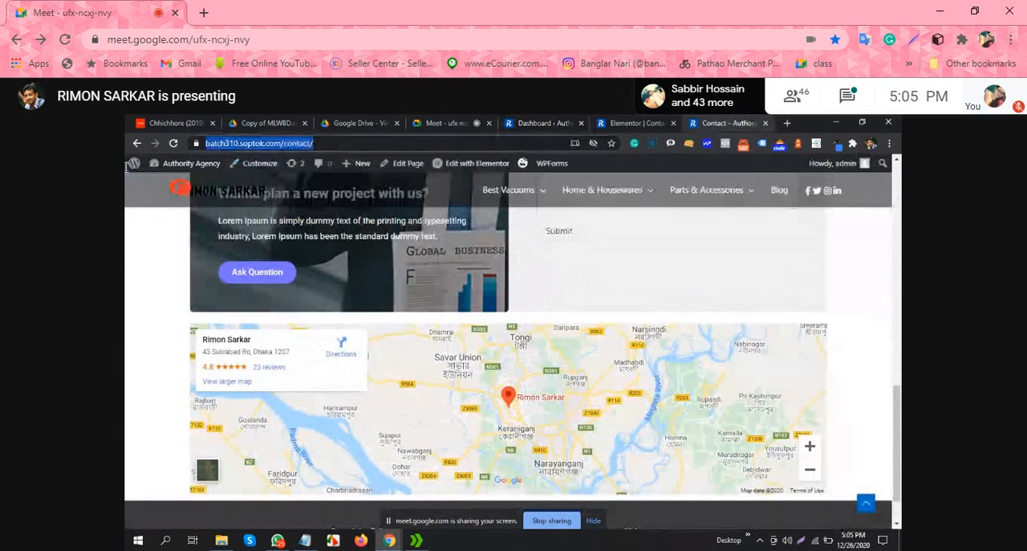
pyautogui.rightClick(285, 145)
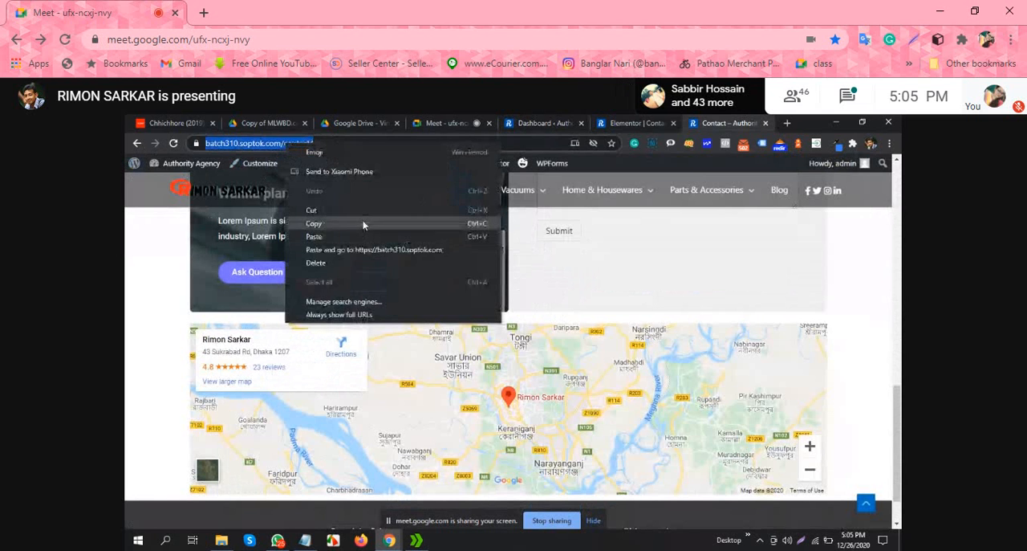
pyautogui.click(335, 223)
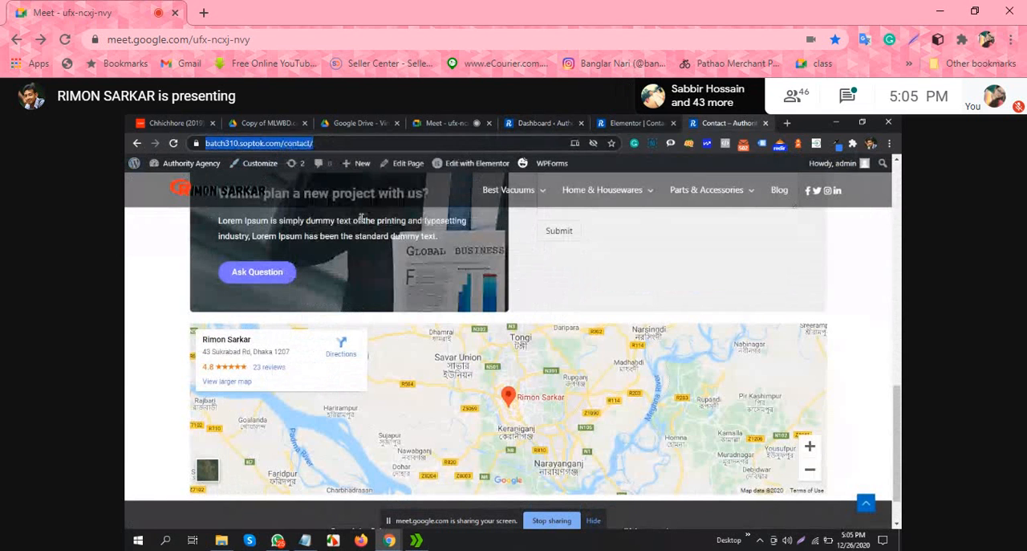
# Step: Switch to the Google Meet call and paste the Contact page link into the chat message
pyautogui.click(546, 122)
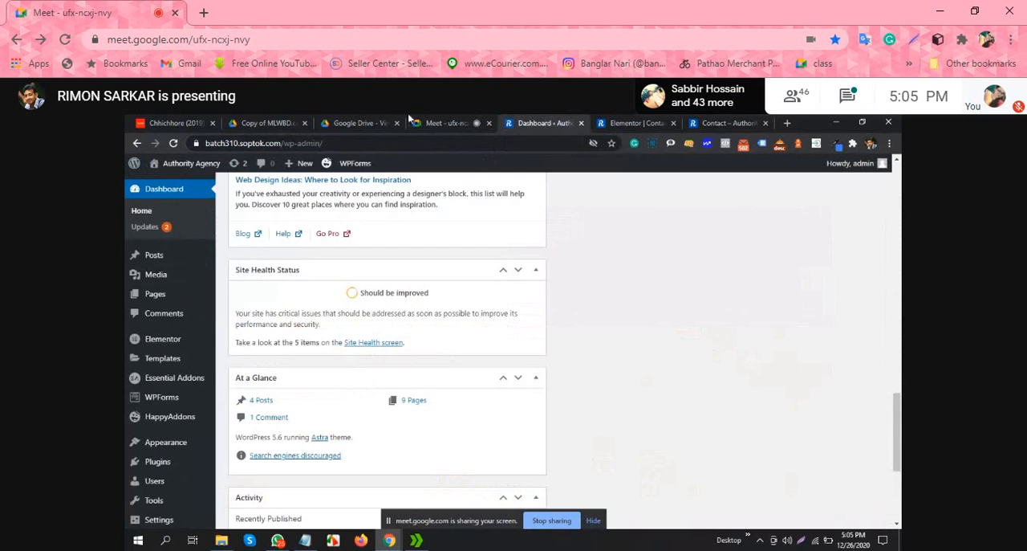
pyautogui.click(444, 122)
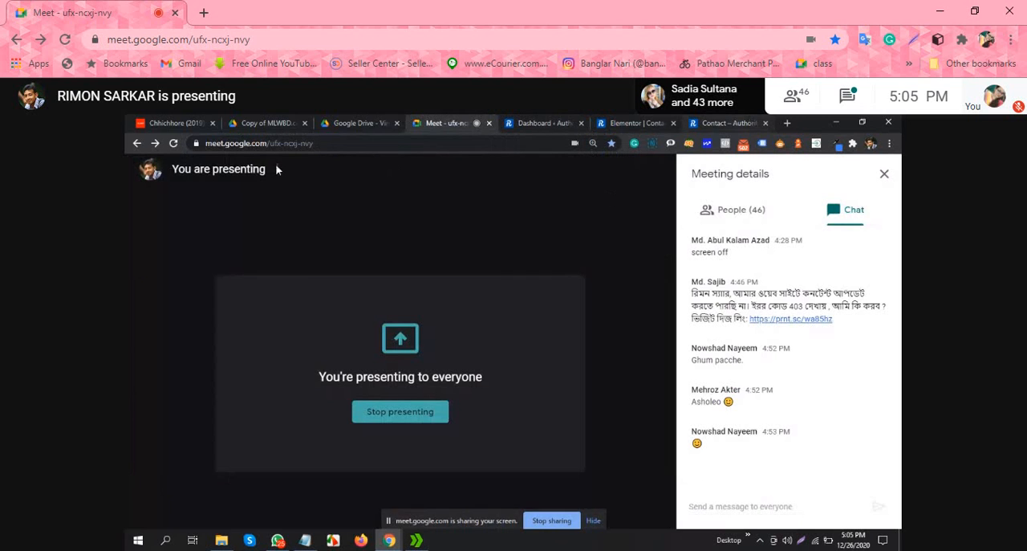
pyautogui.click(749, 214)
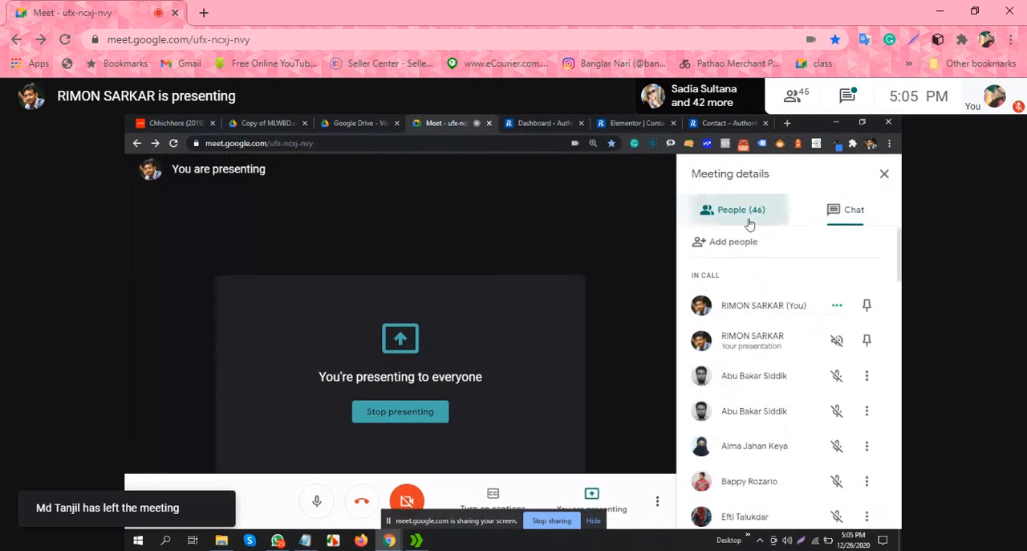
pyautogui.click(854, 215)
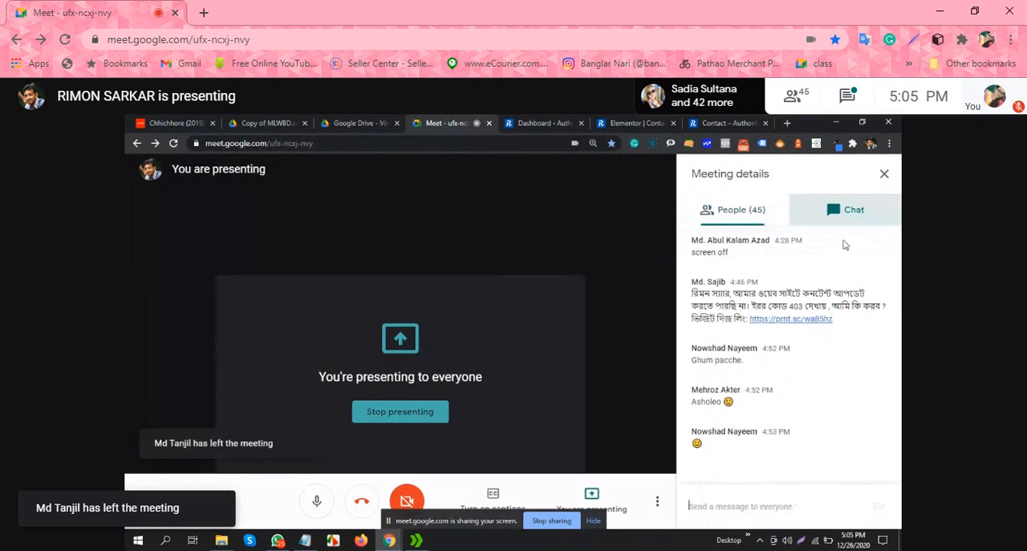
pyautogui.rightClick(765, 504)
pyautogui.click(809, 370)
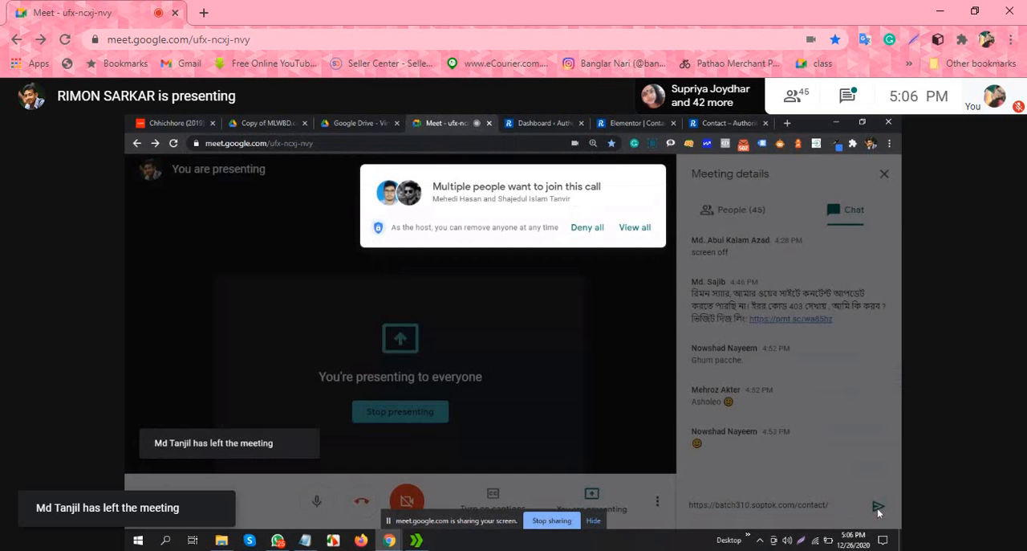
# Step: Admit the people waiting to join the call and send the Contact page link to everyone
pyautogui.click(637, 228)
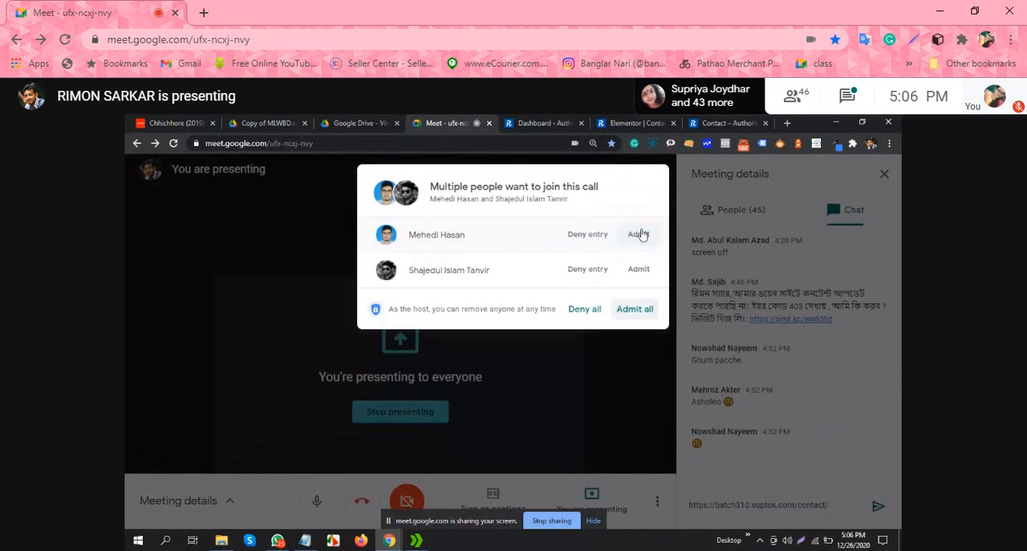
pyautogui.click(642, 235)
pyautogui.click(641, 233)
pyautogui.click(877, 509)
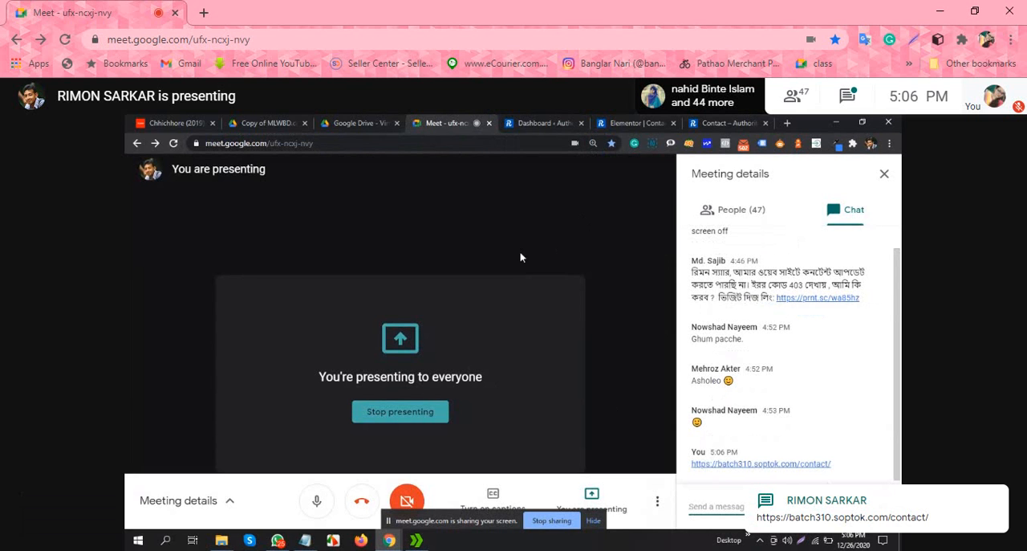
# Step: Return to the WordPress dashboard and open the list of all users
pyautogui.click(544, 123)
pyautogui.scroll(-1, 151, 361)
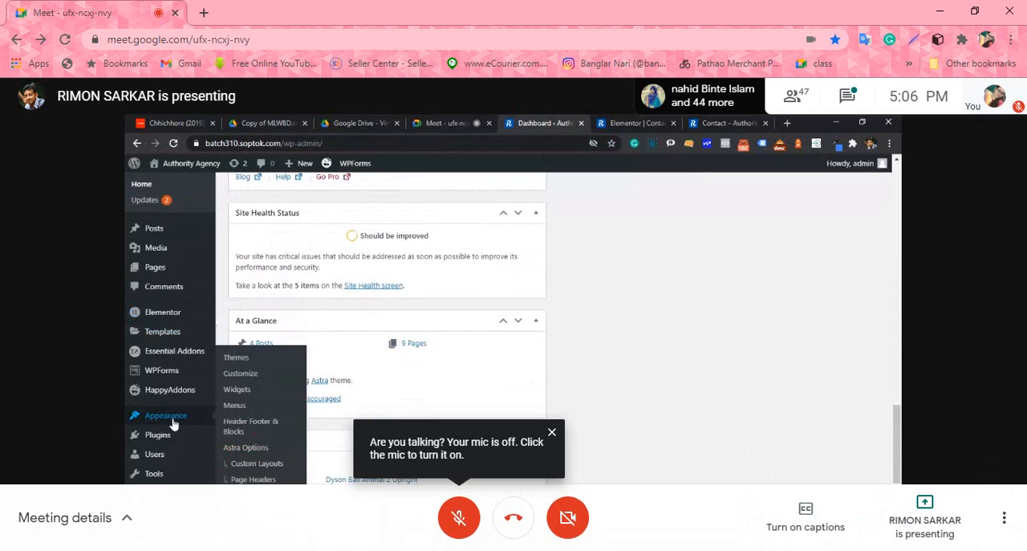
pyautogui.moveTo(163, 458)
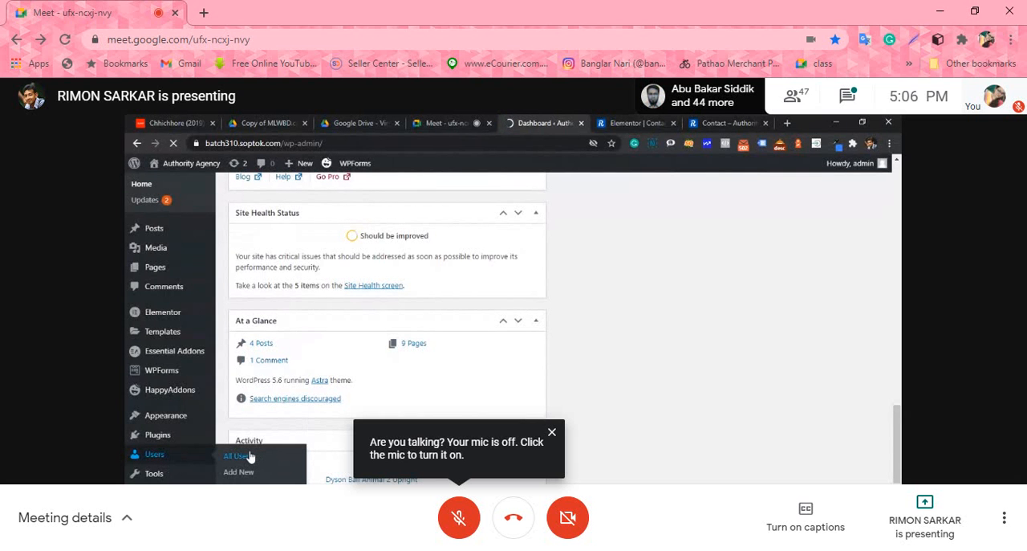
pyautogui.scroll(-1, 358, 385)
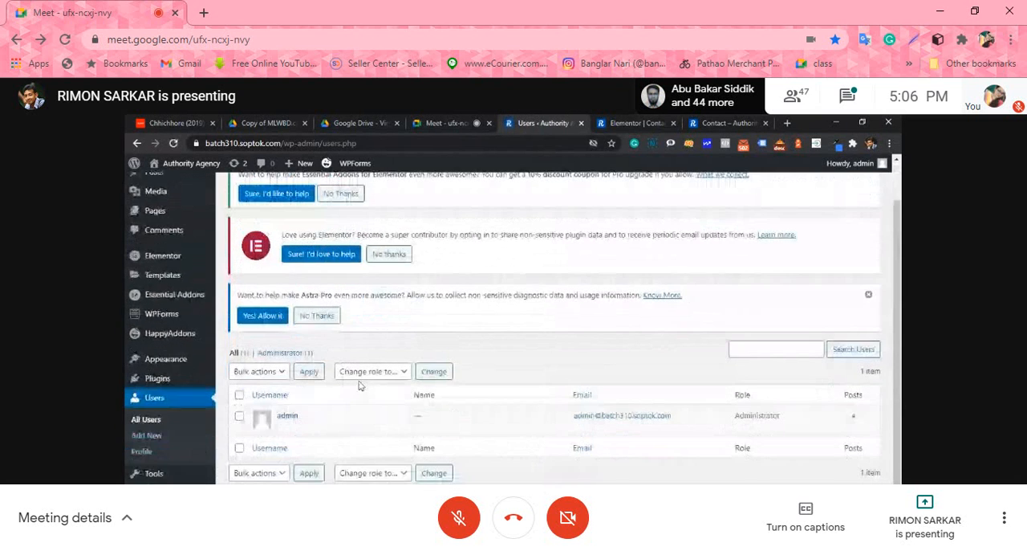
# Step: Open the admin user's profile for editing and look through its Personal Options and Admin Color Scheme settings
pyautogui.moveTo(319, 427)
pyautogui.click(283, 427)
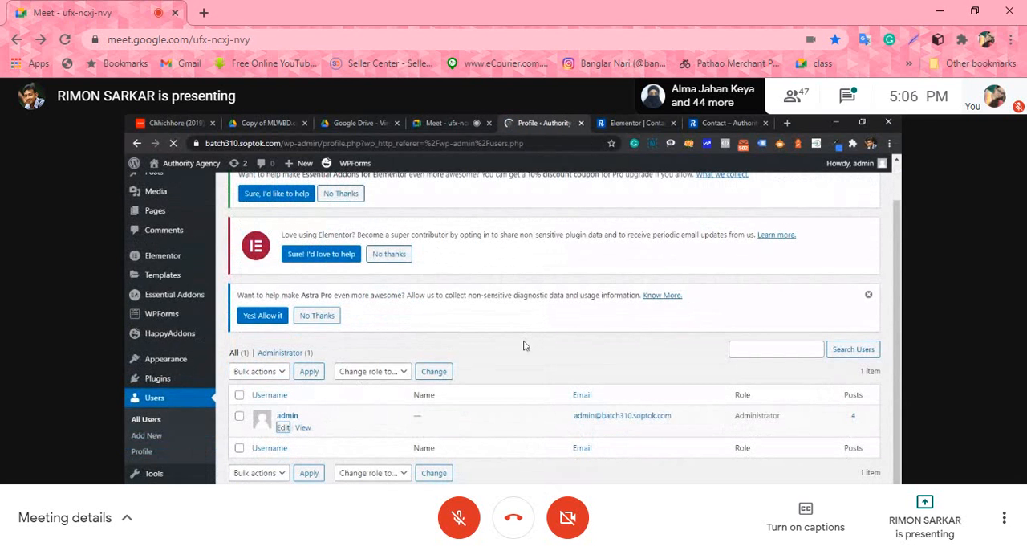
pyautogui.scroll(-4, 524, 347)
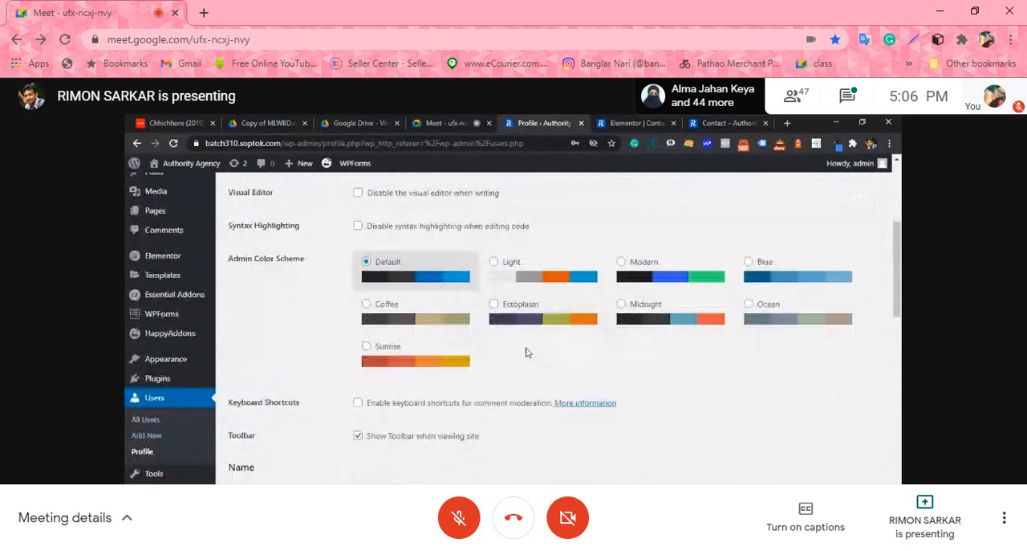
pyautogui.scroll(-5, 527, 351)
pyautogui.scroll(5, 521, 358)
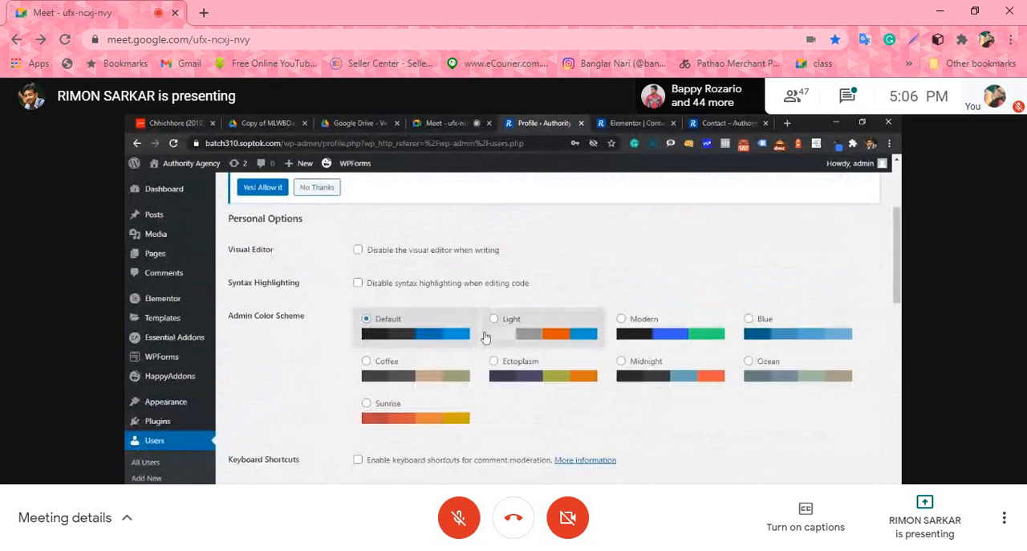
# Step: Return to the published Contact page, view its contact form section and reload the page
pyautogui.click(730, 123)
pyautogui.scroll(3, 737, 278)
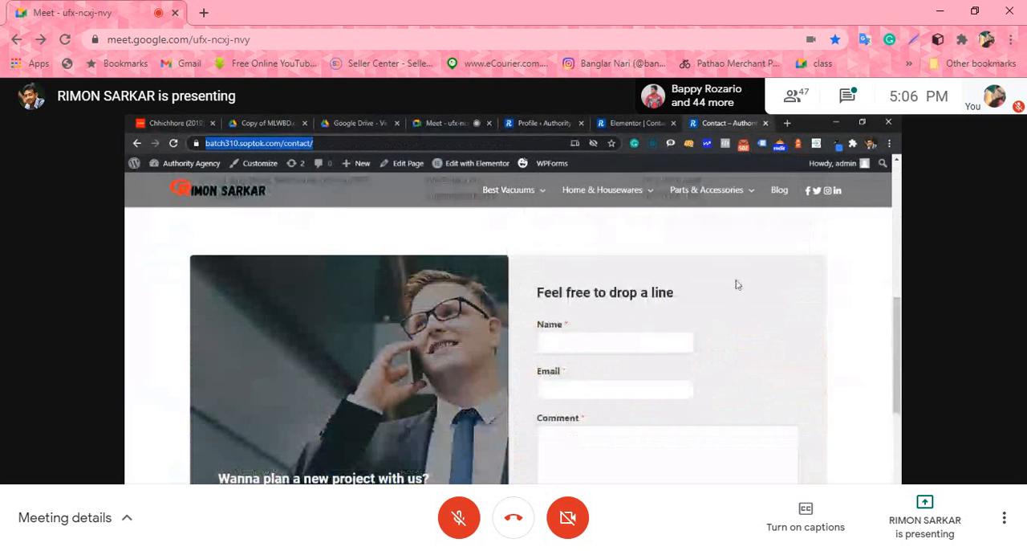
pyautogui.click(173, 143)
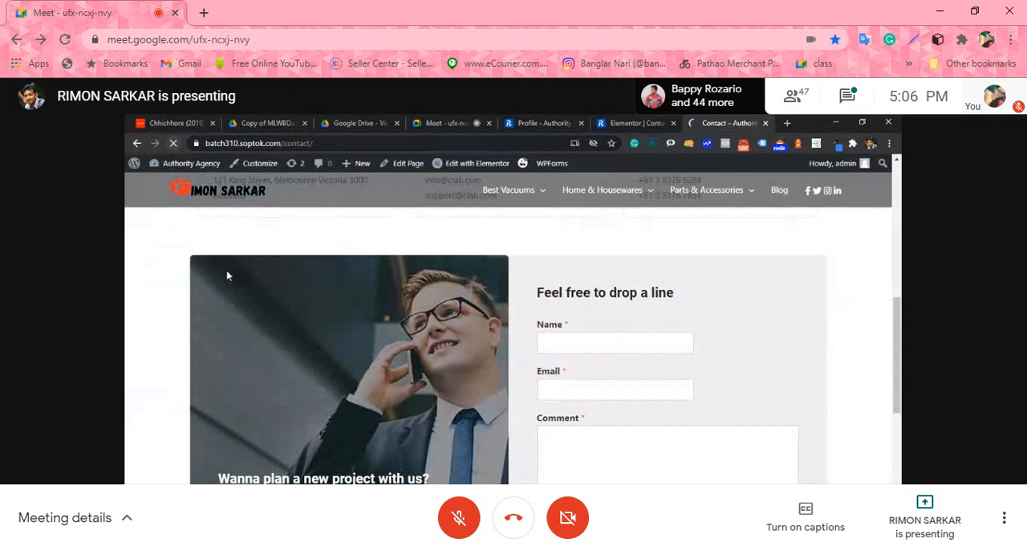
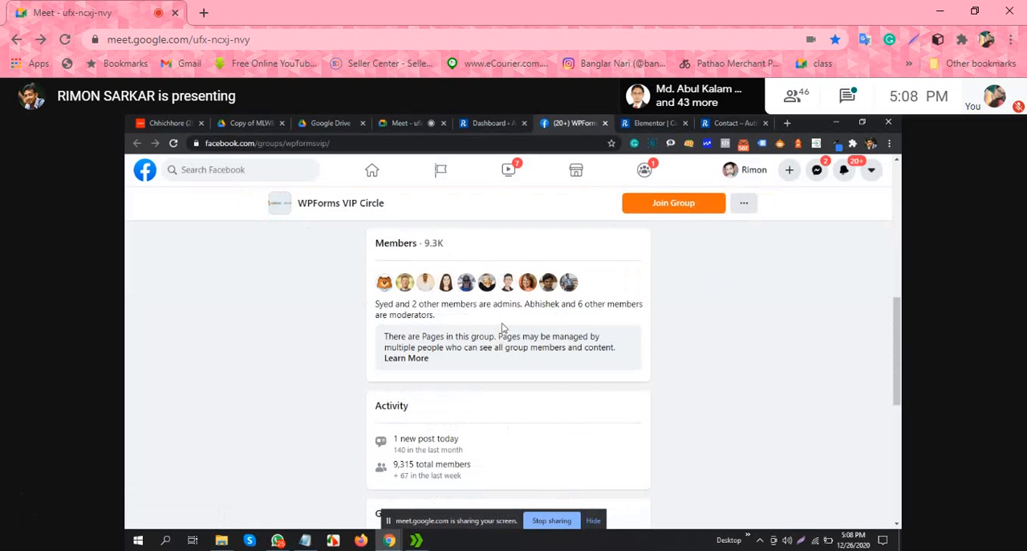
# Step: Leave the WPForms VIP Circle group page, return to the WordPress dashboard and look over its widgets and notices
pyautogui.scroll(5, 466, 324)
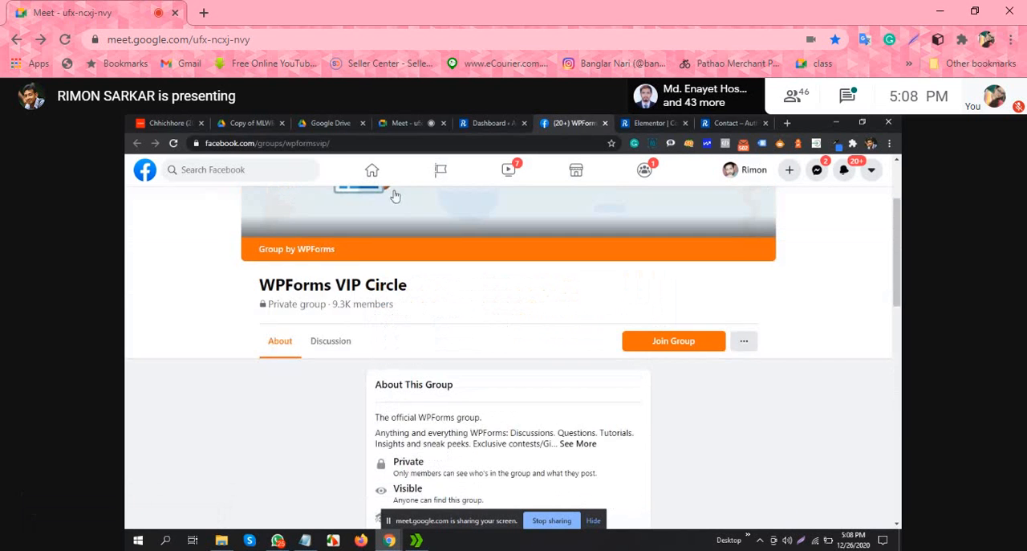
pyautogui.click(491, 124)
pyautogui.scroll(2, 324, 285)
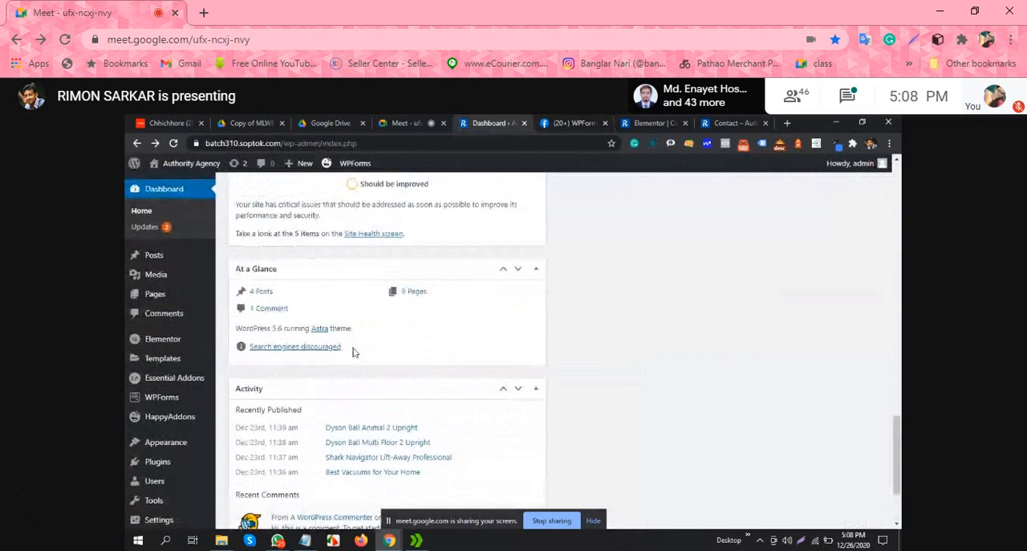
pyautogui.scroll(2, 355, 350)
pyautogui.scroll(5, 401, 393)
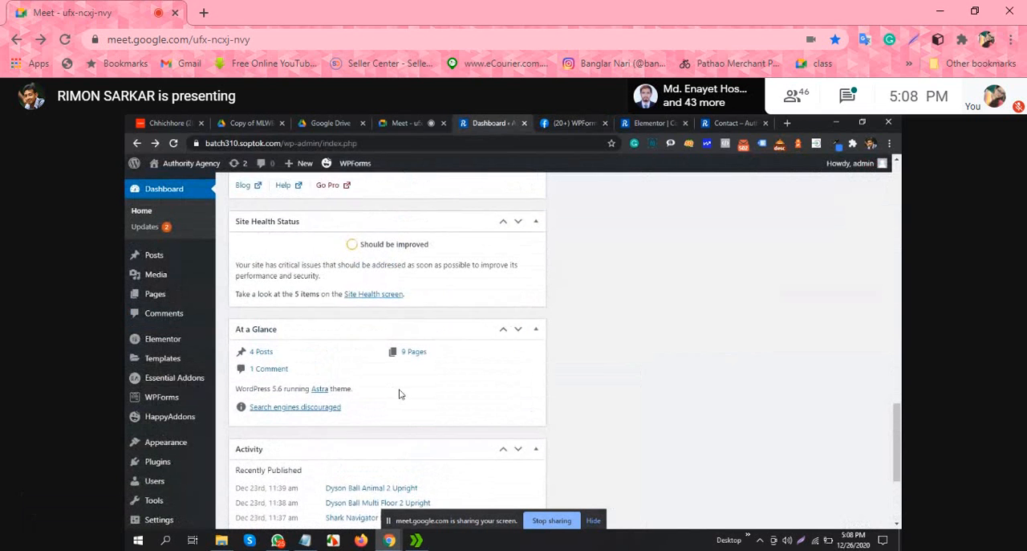
pyautogui.scroll(3, 424, 382)
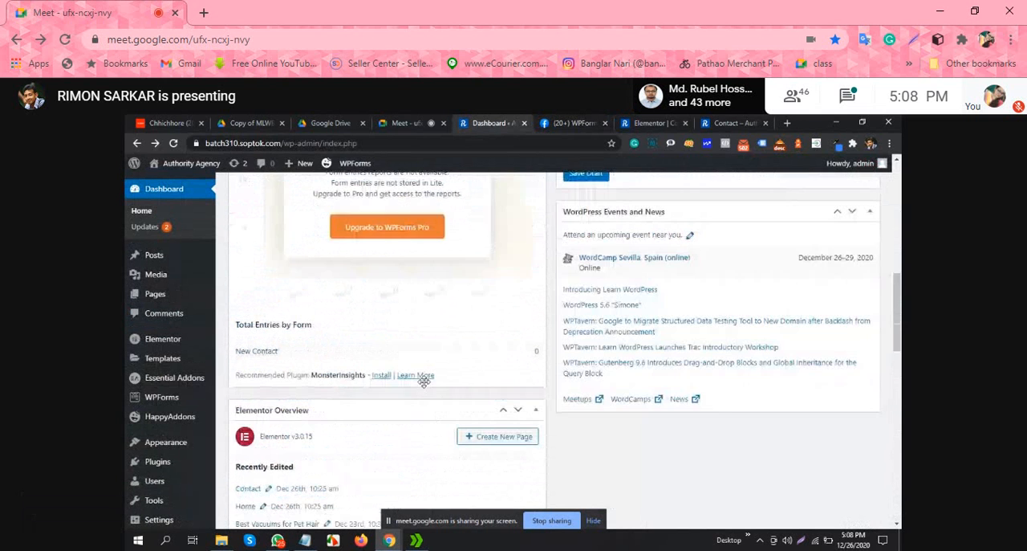
pyautogui.scroll(6, 426, 387)
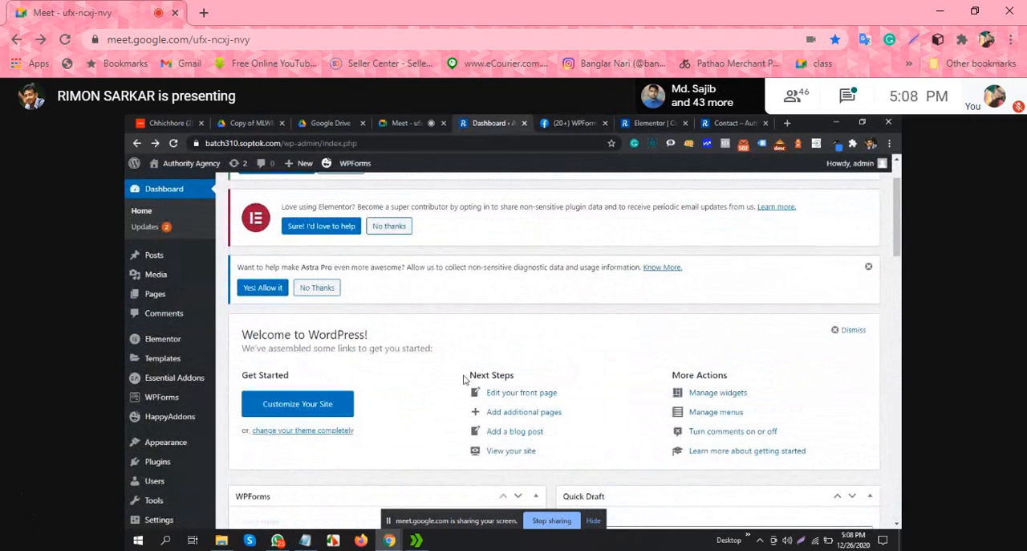
pyautogui.scroll(1, 428, 367)
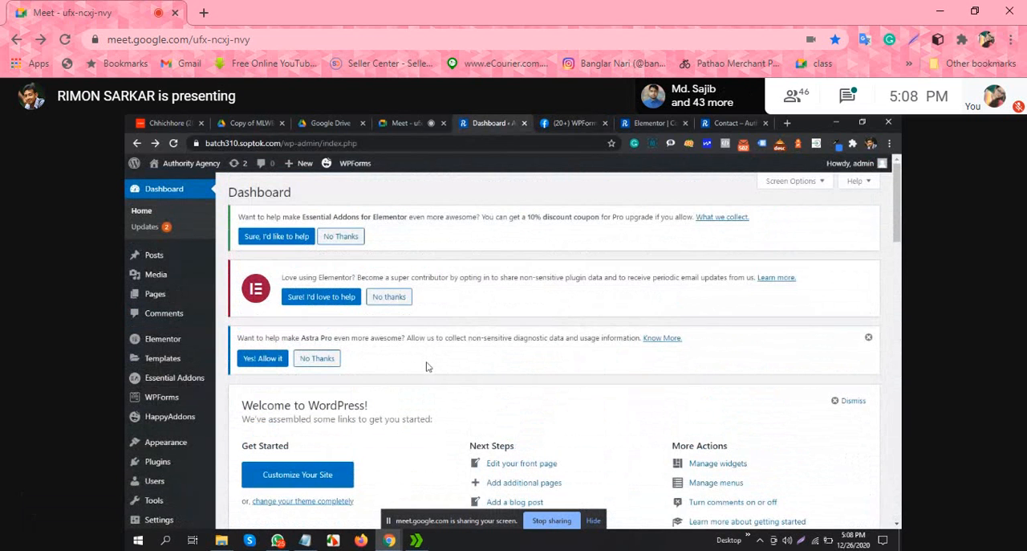
pyautogui.scroll(-2, 176, 353)
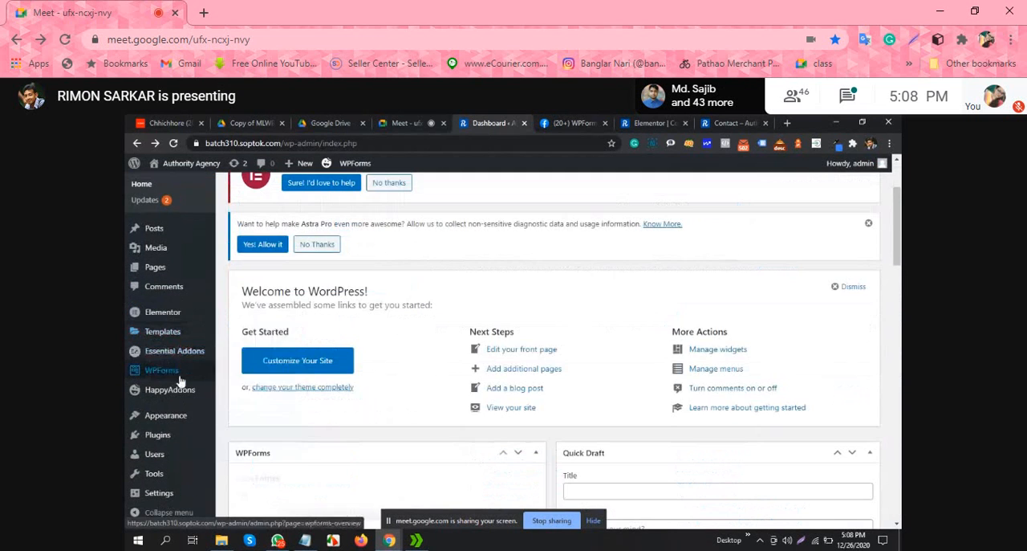
# Step: Open the WPForms settings and review the General options for license, form styling and GDPR
pyautogui.moveTo(173, 370)
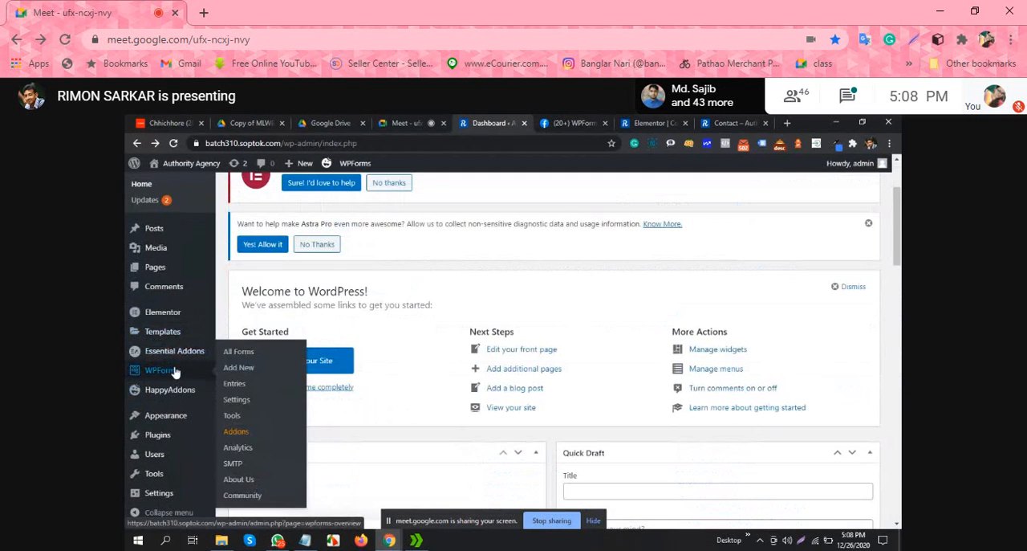
pyautogui.click(242, 401)
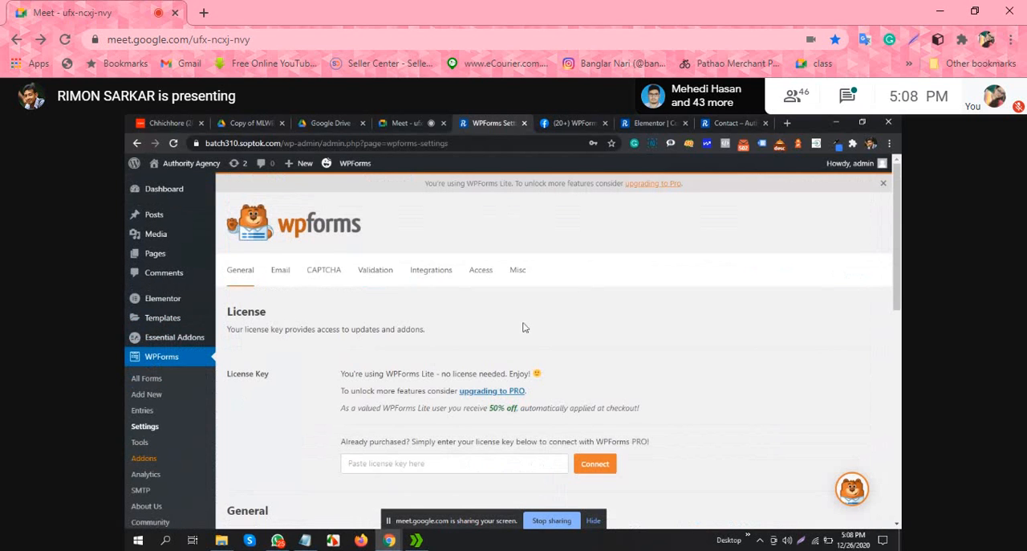
pyautogui.scroll(-4, 525, 323)
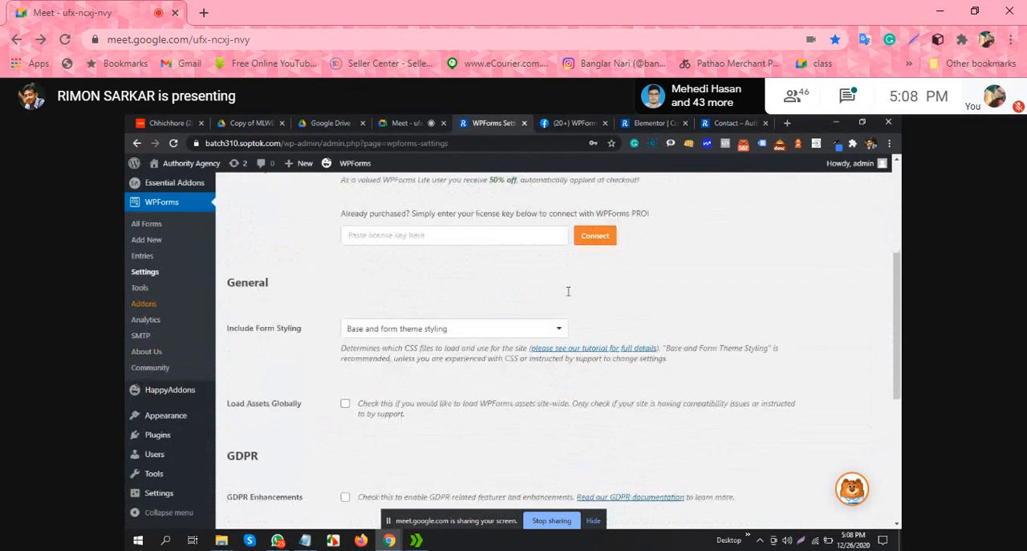
pyautogui.scroll(-2, 573, 303)
pyautogui.scroll(-3, 573, 302)
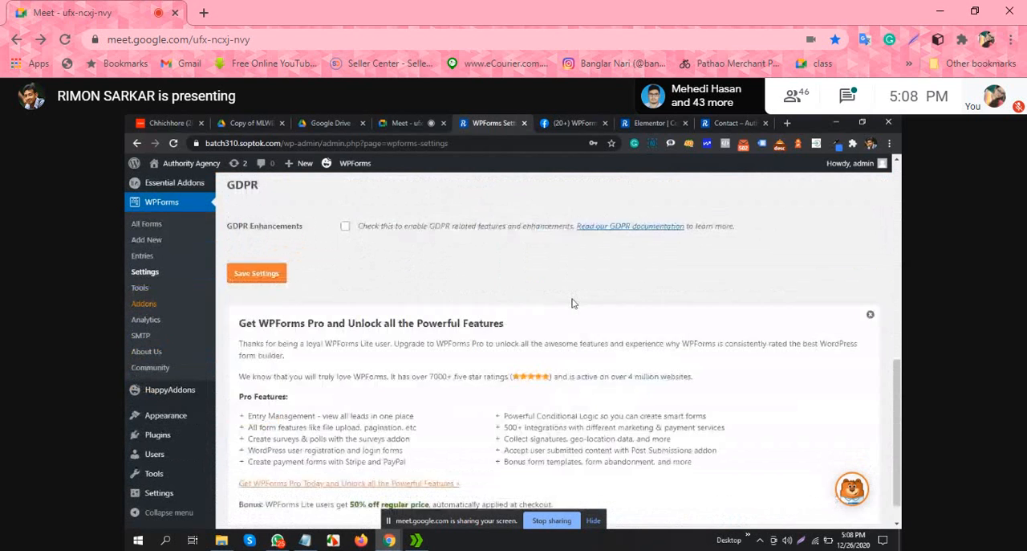
pyautogui.scroll(5, 573, 302)
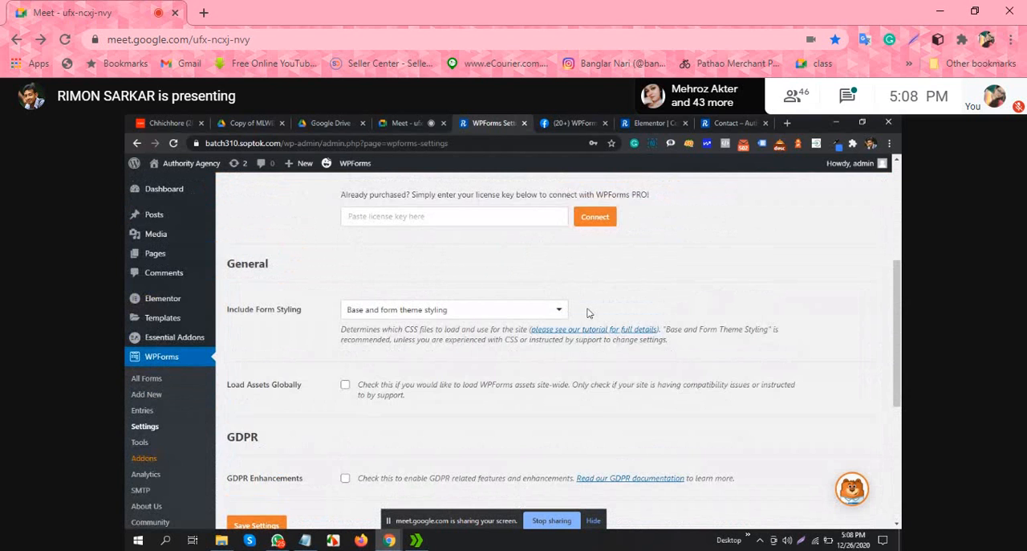
pyautogui.scroll(3, 587, 313)
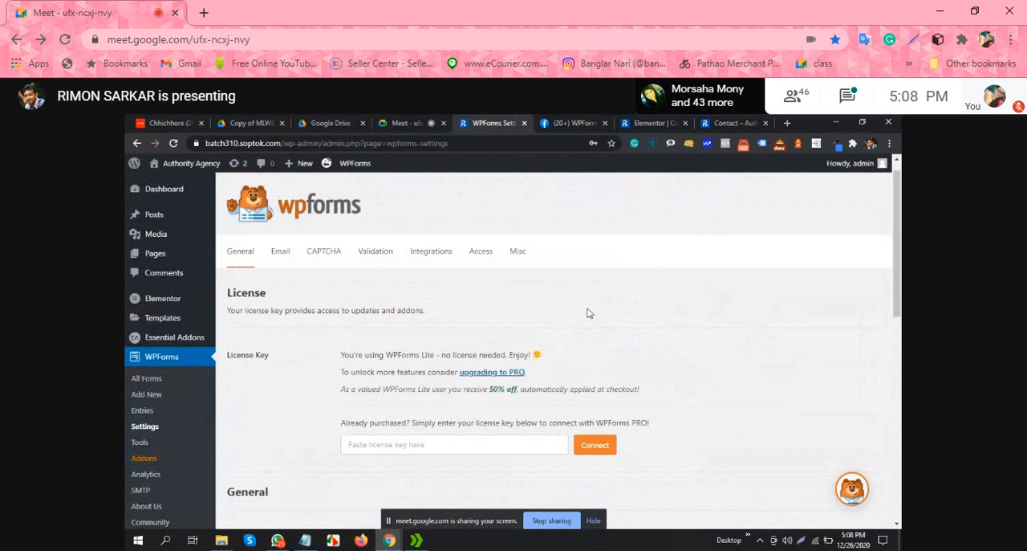
# Step: Review the WPForms Email settings, including the template, header image, background color and carbon copy options
pyautogui.click(280, 251)
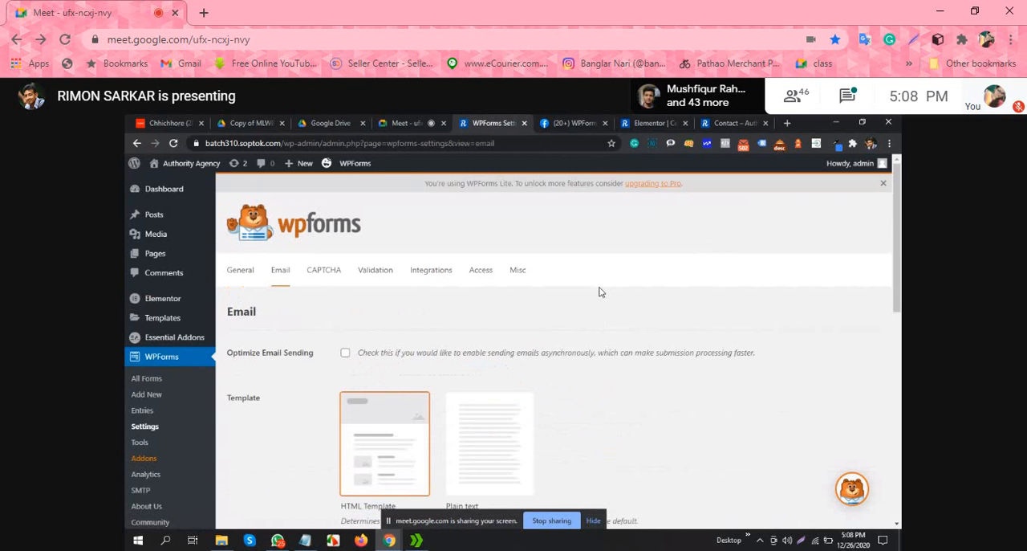
pyautogui.scroll(-3, 599, 291)
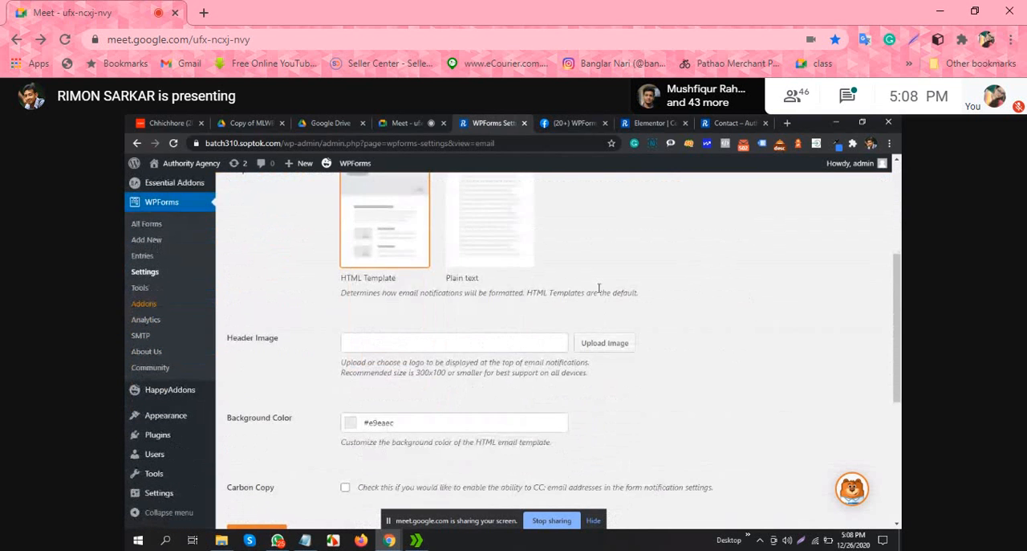
pyautogui.scroll(-2, 599, 288)
pyautogui.scroll(-1, 596, 294)
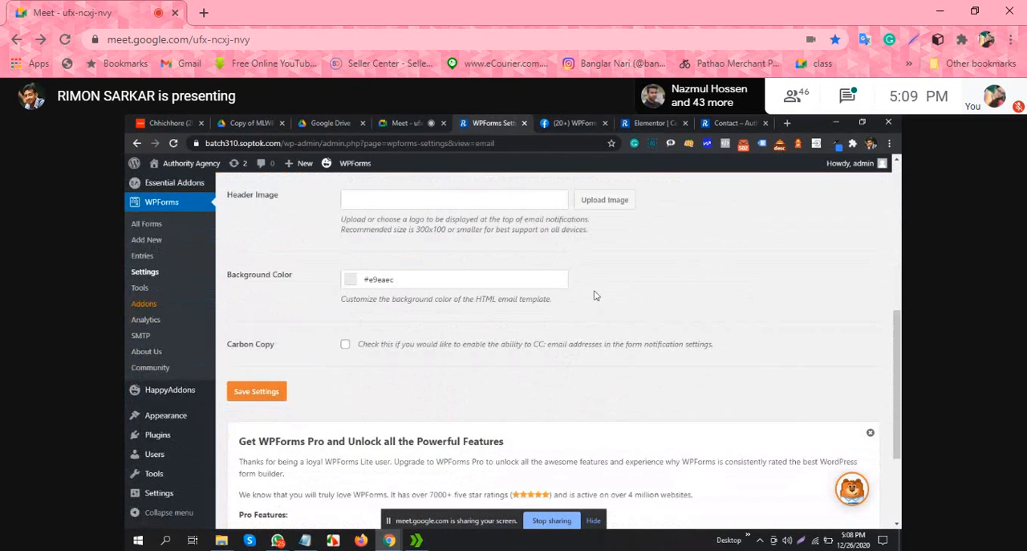
pyautogui.scroll(-2, 596, 296)
pyautogui.scroll(2, 595, 295)
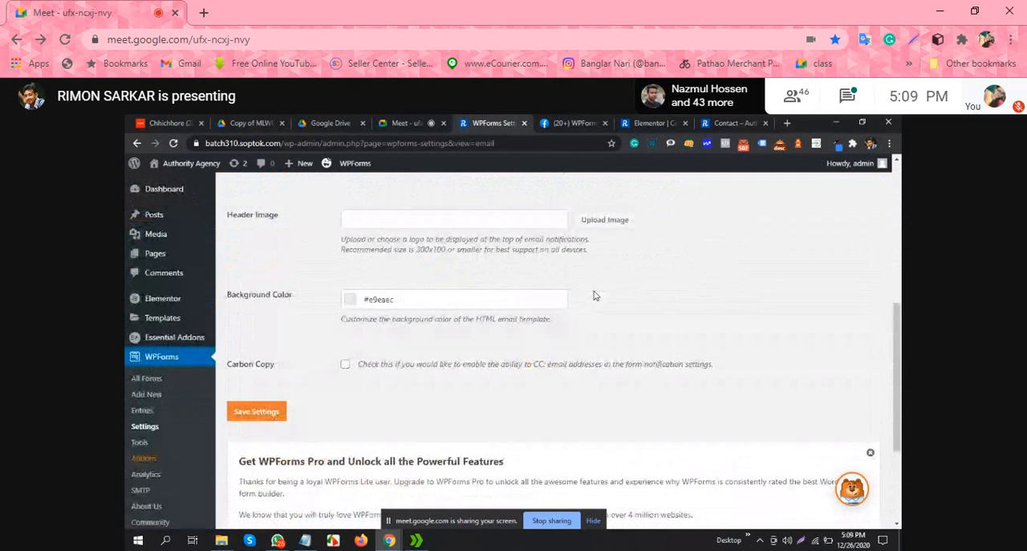
pyautogui.scroll(3, 595, 295)
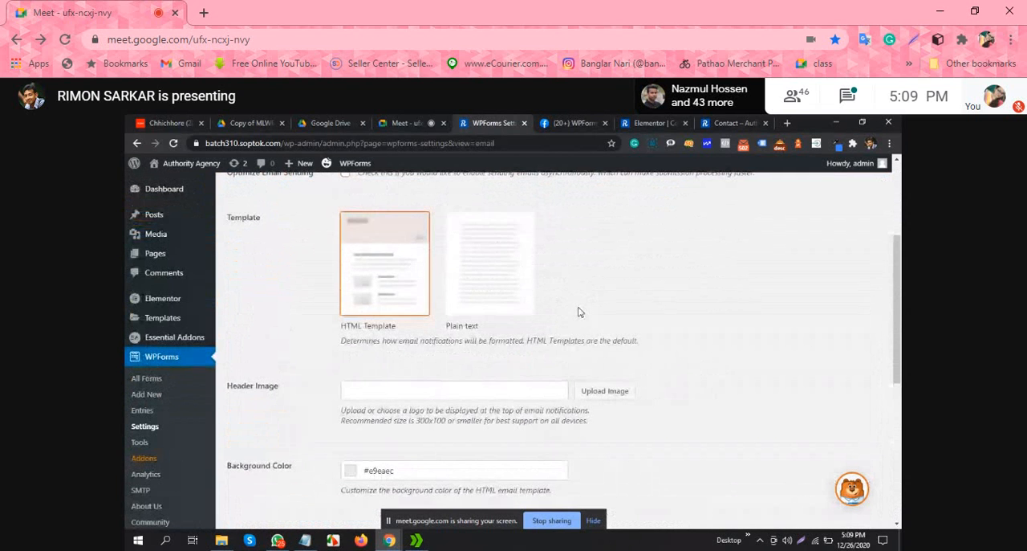
pyautogui.scroll(2, 578, 309)
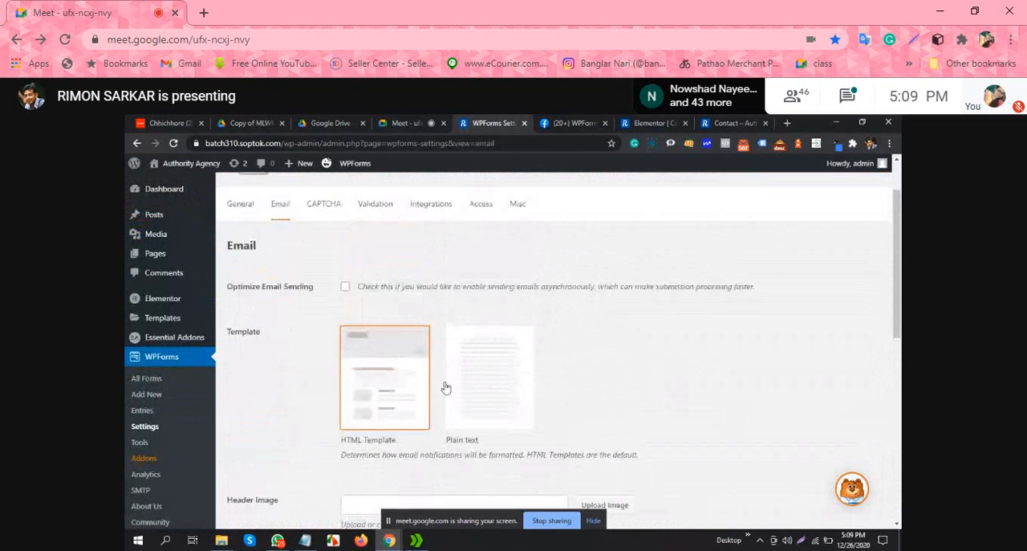
pyautogui.scroll(1, 424, 367)
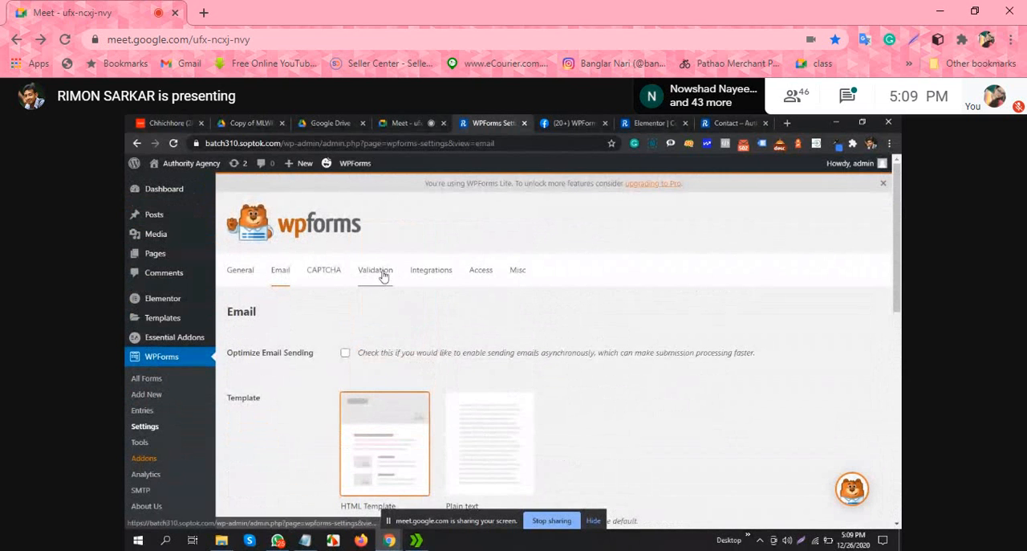
# Step: View the WPForms Access settings and read through the access controls and Pro features
pyautogui.click(489, 274)
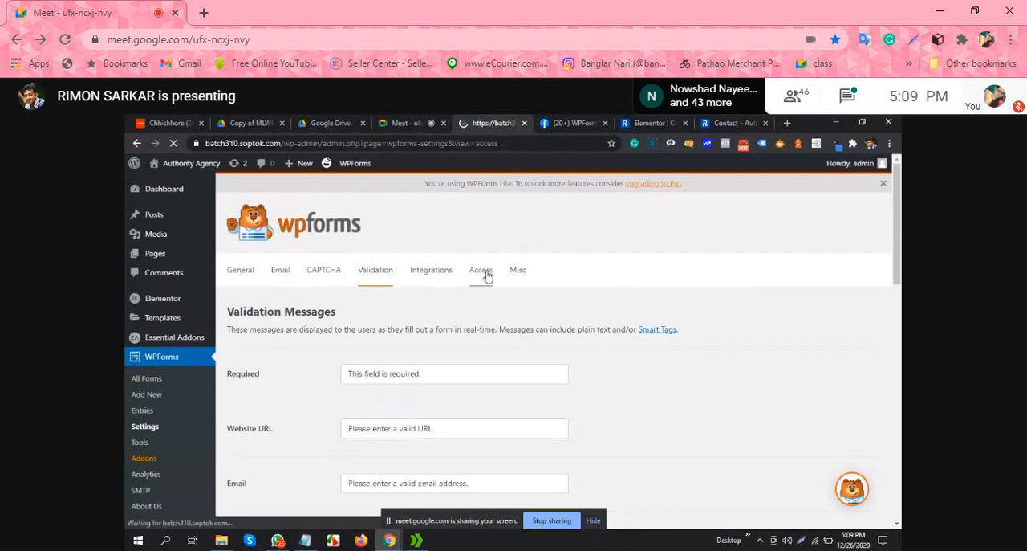
pyautogui.scroll(-3, 489, 289)
pyautogui.scroll(-4, 492, 294)
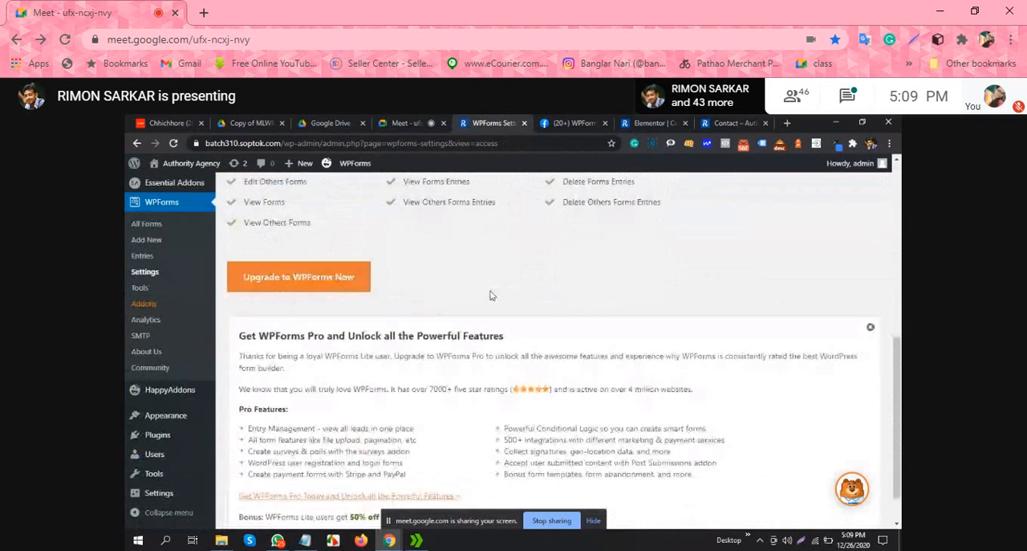
pyautogui.scroll(-1, 492, 295)
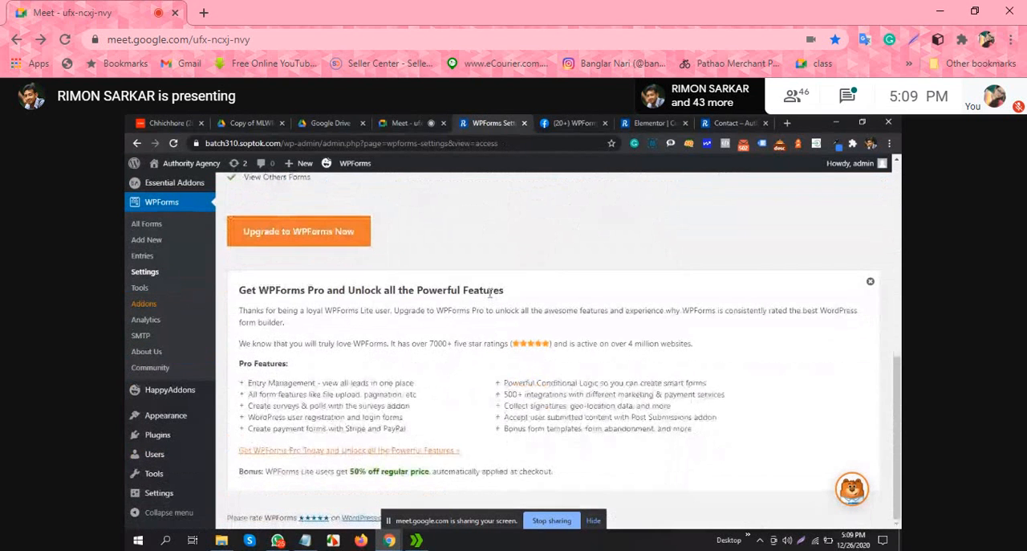
pyautogui.scroll(10, 489, 294)
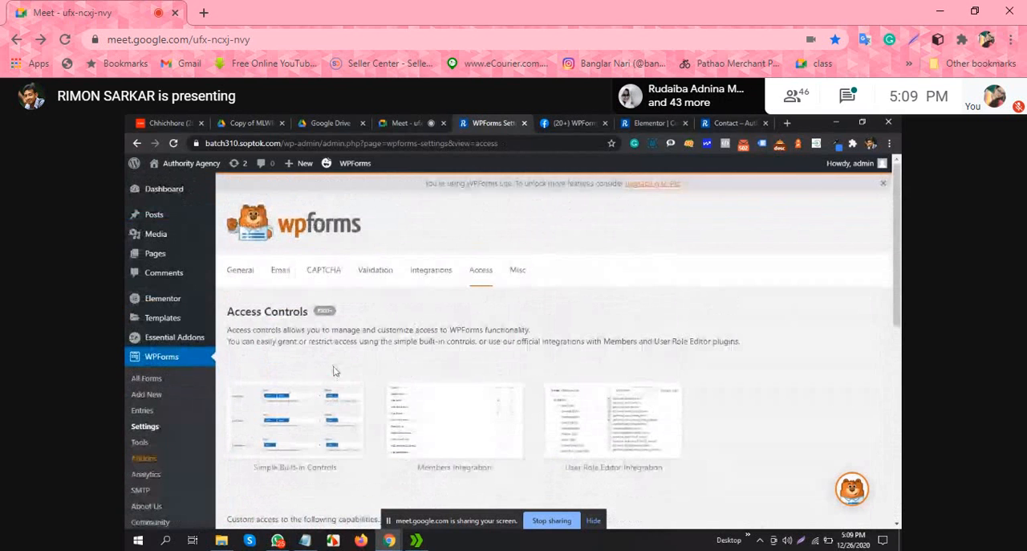
# Step: Open the WPForms Tools page and look through its form import options
pyautogui.click(145, 442)
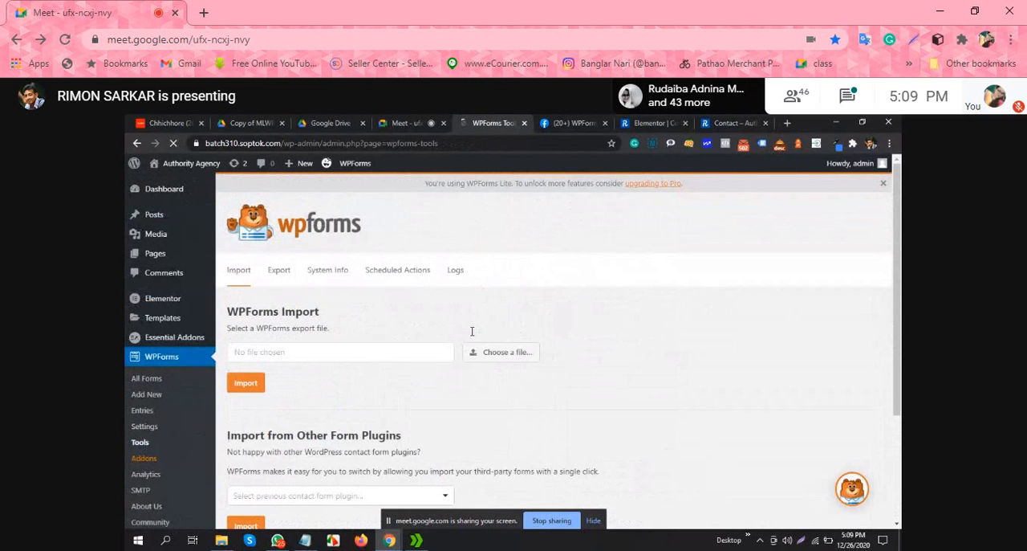
pyautogui.scroll(-1, 472, 334)
pyautogui.scroll(-2, 472, 335)
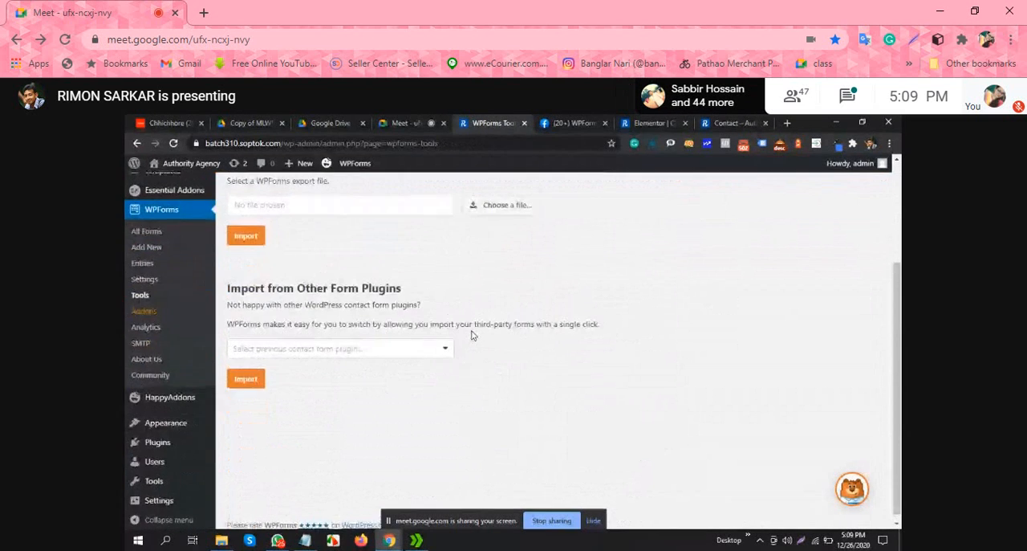
pyautogui.scroll(3, 472, 335)
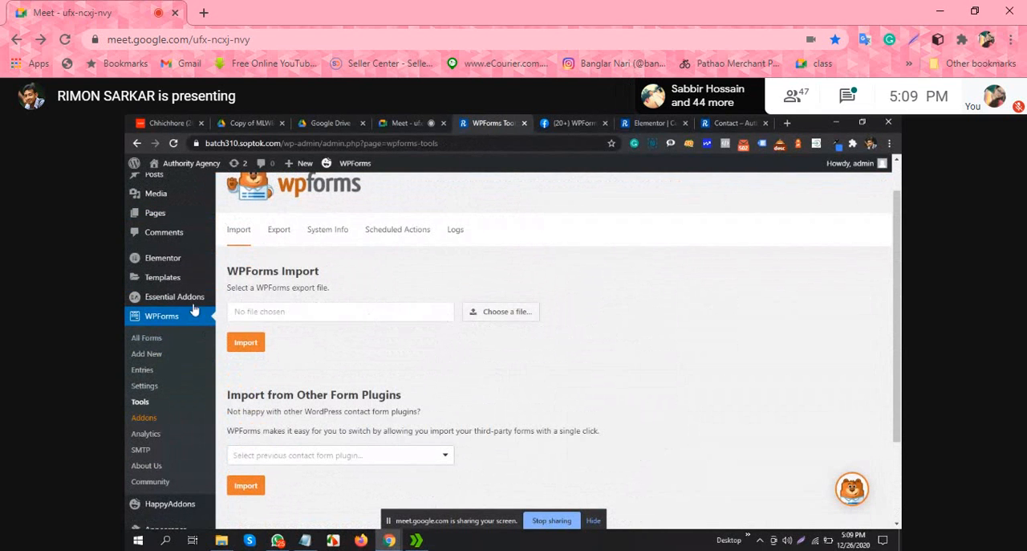
pyautogui.moveTo(170, 279)
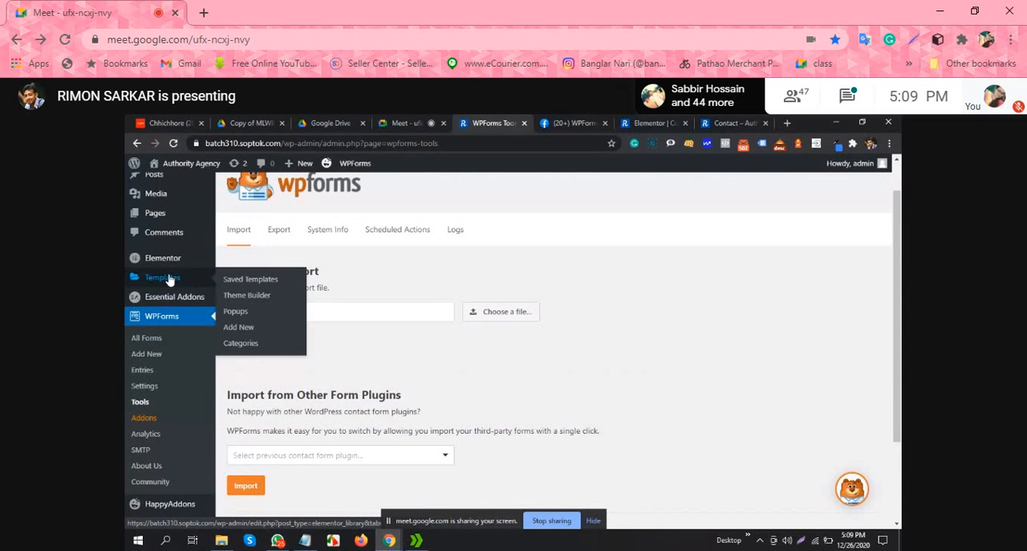
pyautogui.scroll(-2, 166, 370)
# Step: Revisit the published Contact page, its Elementor editor and the WPForms VIP Circle group page
pyautogui.click(727, 123)
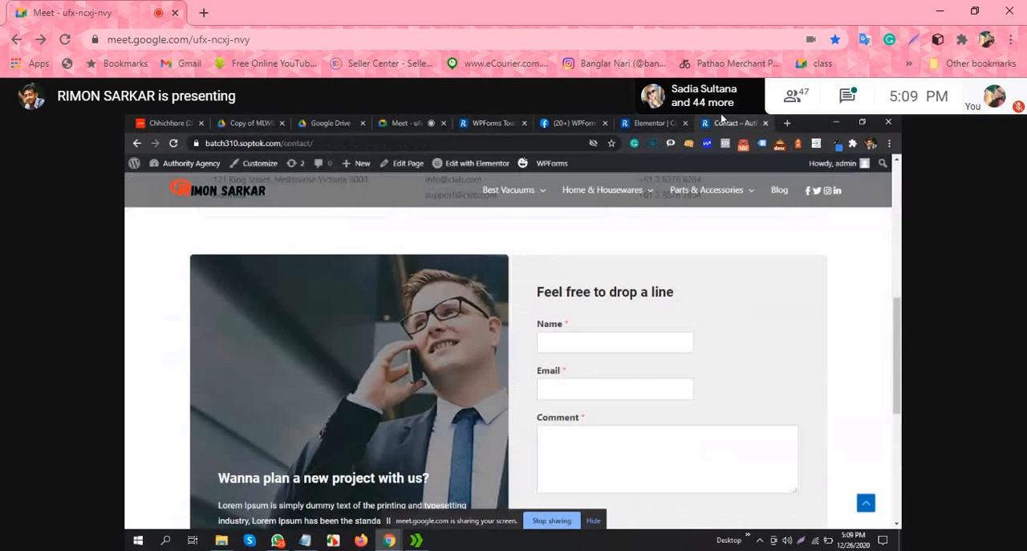
pyautogui.click(342, 144)
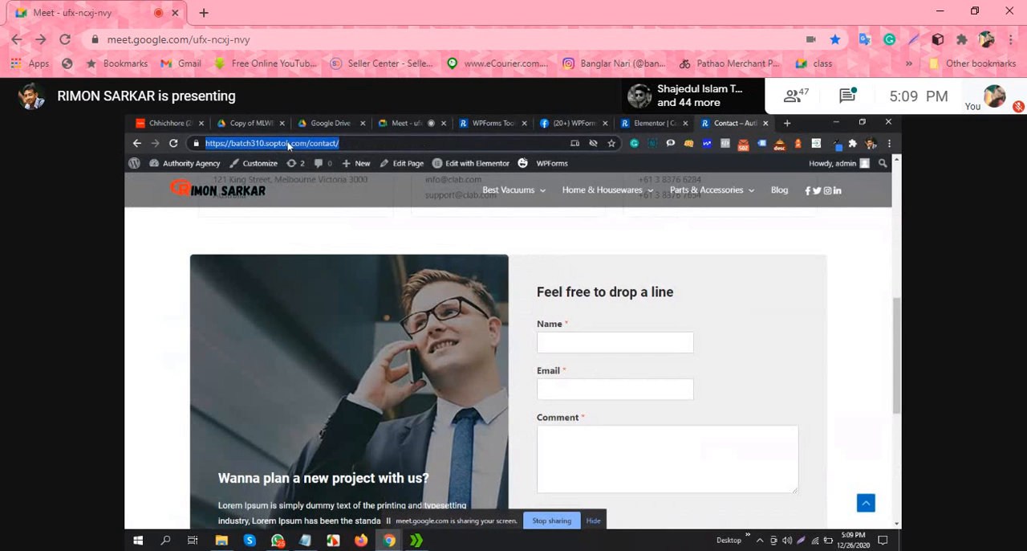
pyautogui.click(636, 122)
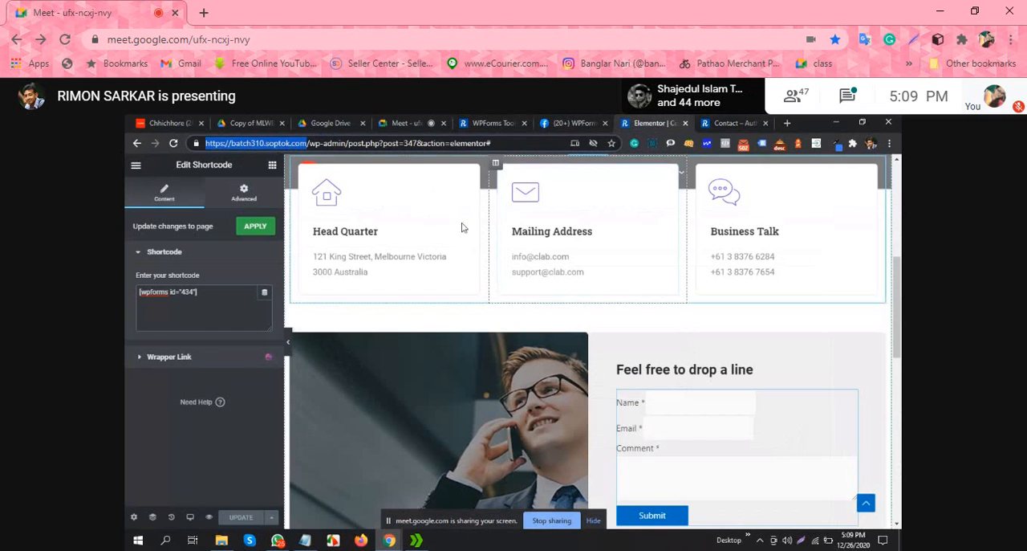
pyautogui.click(588, 121)
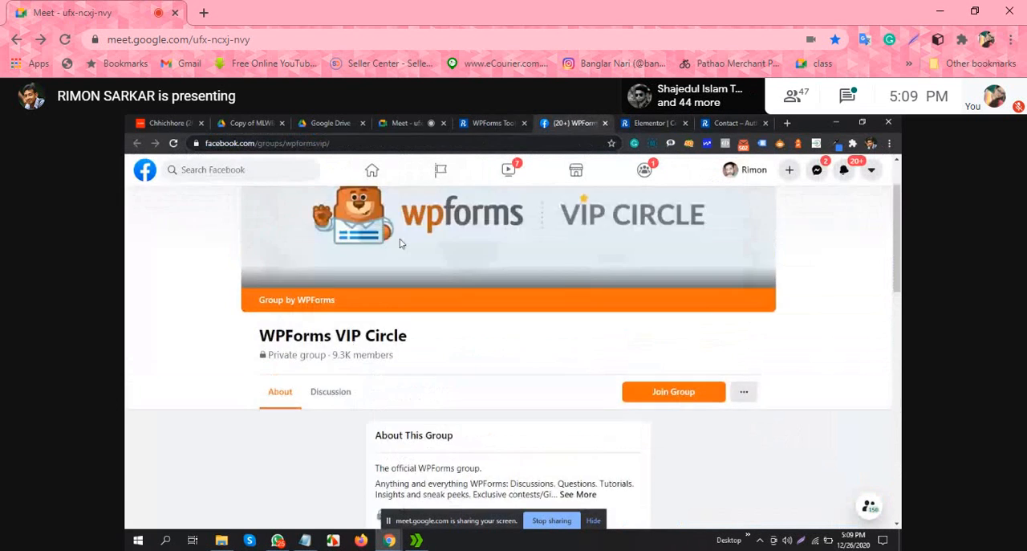
# Step: Return to the WPForms admin page and open the overview of all forms, at the New Contact form
pyautogui.click(493, 120)
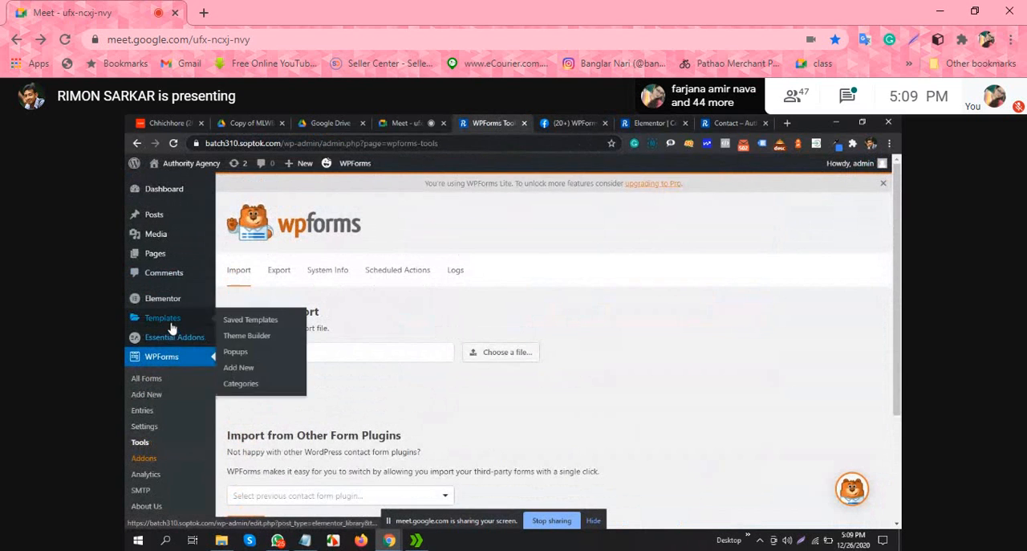
pyautogui.scroll(-3, 179, 367)
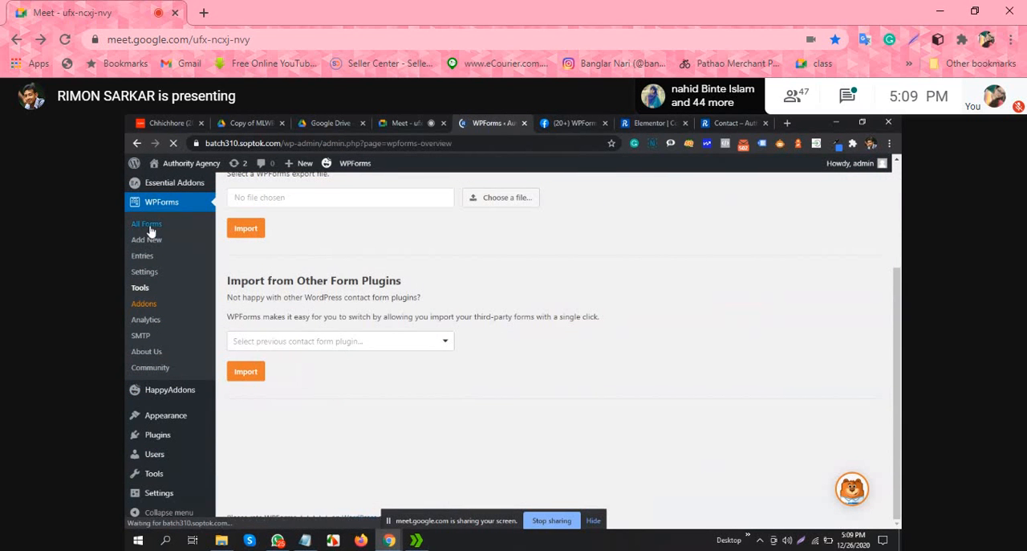
pyautogui.moveTo(302, 372)
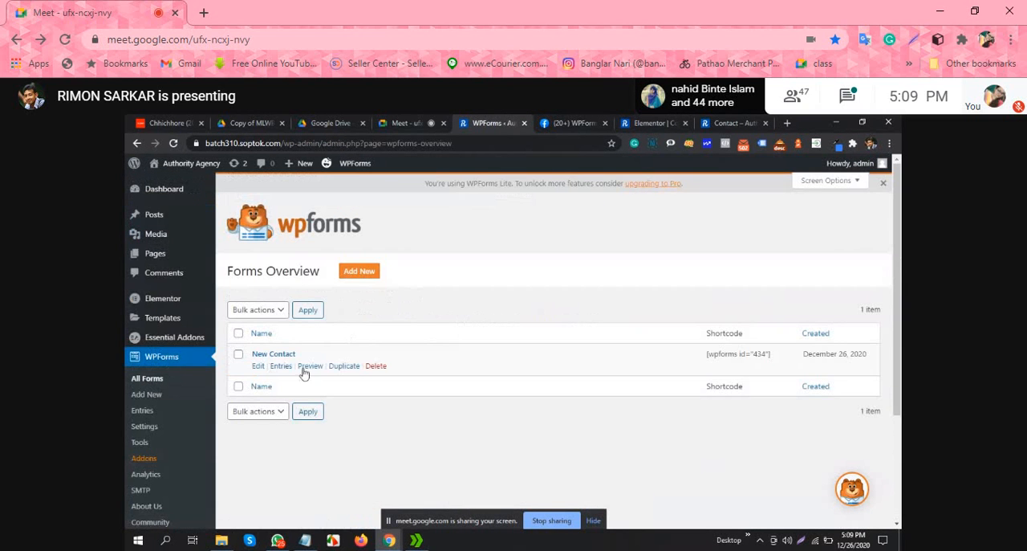
# Step: Open the New Contact form in the WPForms builder and look through its General settings
pyautogui.click(257, 366)
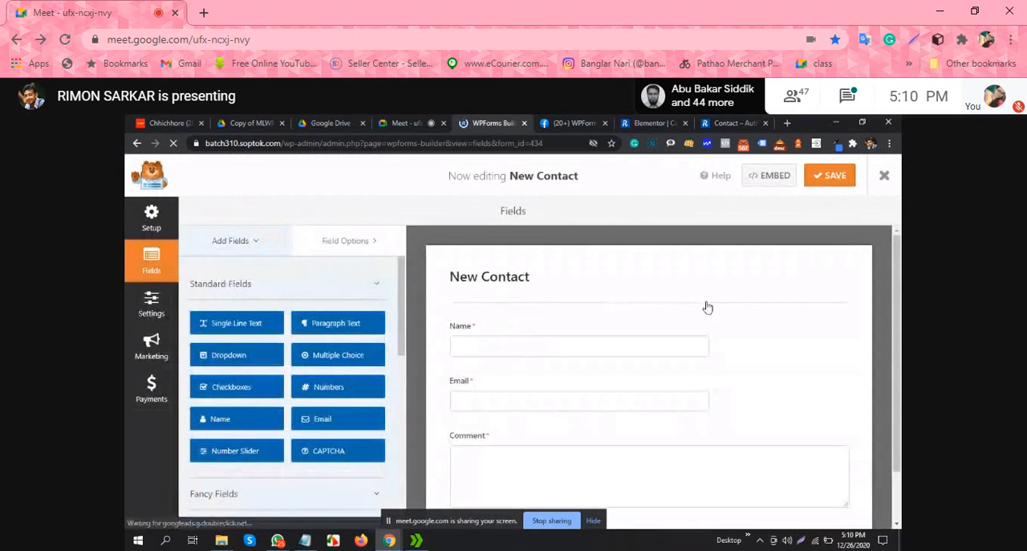
pyautogui.click(152, 308)
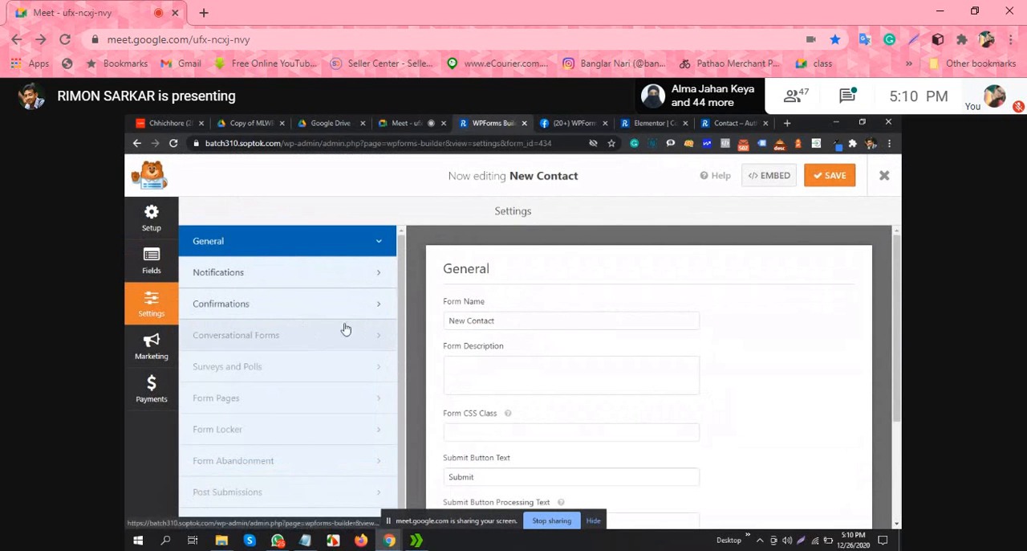
pyautogui.scroll(-1, 358, 315)
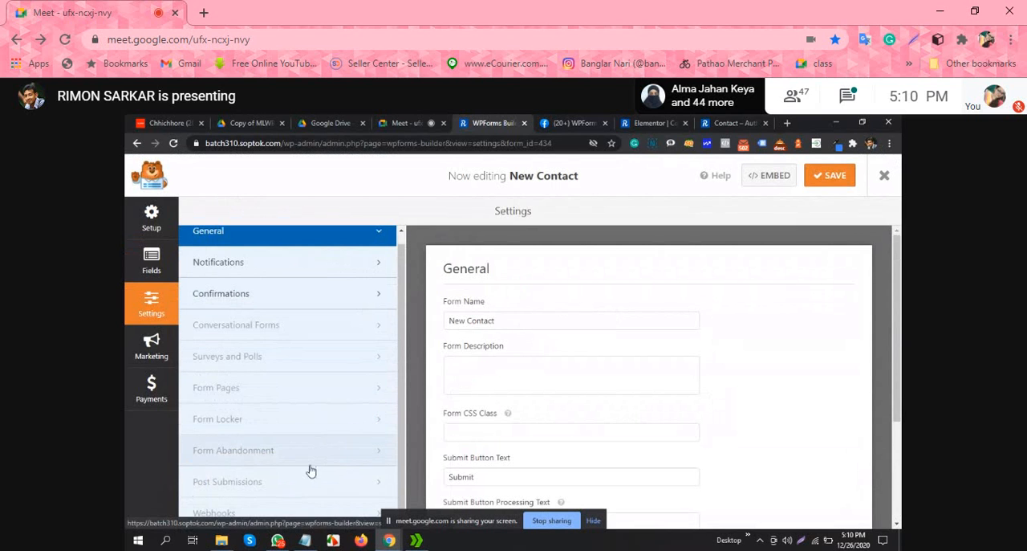
pyautogui.scroll(-2, 569, 385)
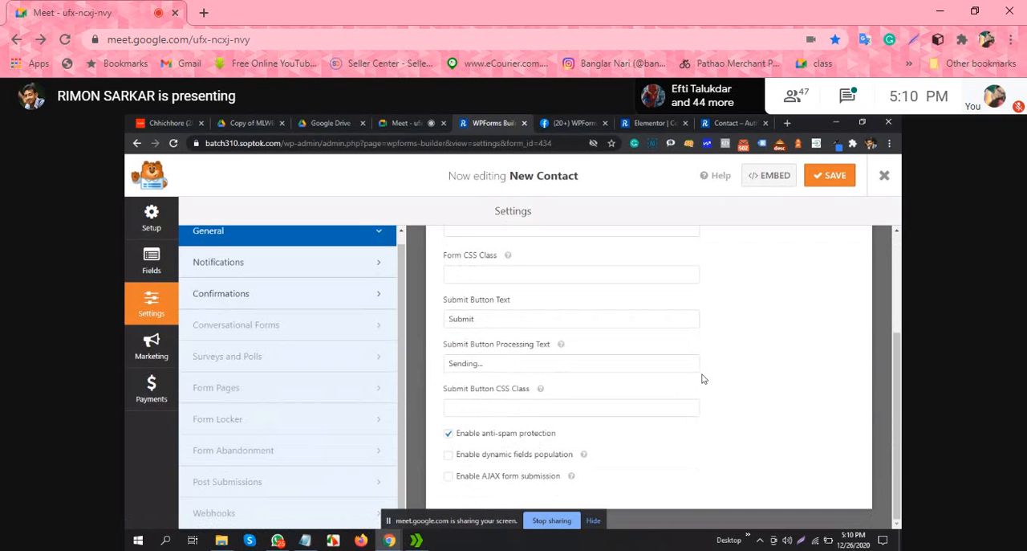
pyautogui.scroll(2, 703, 378)
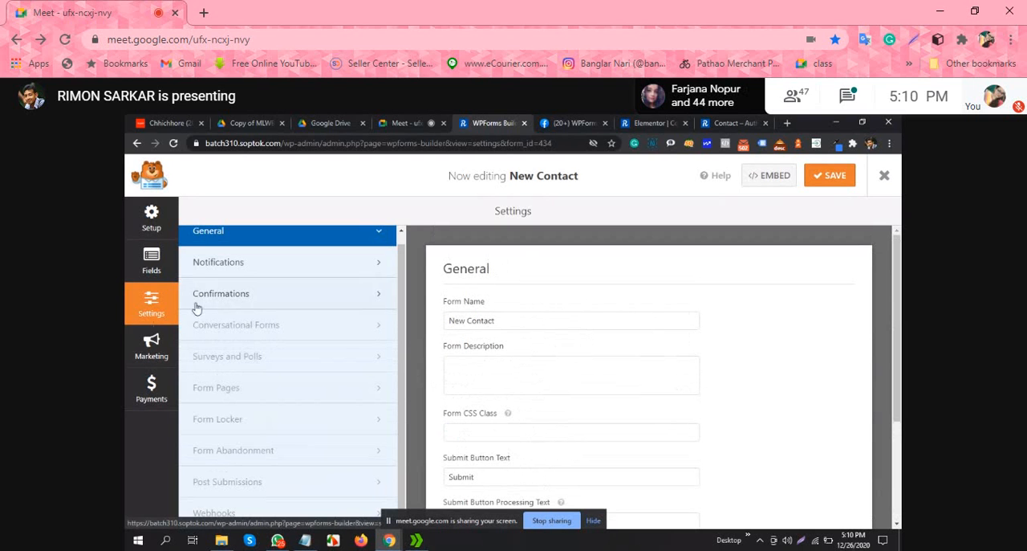
# Step: View the form's Setup templates and its default Confirmations settings, and close the form builder
pyautogui.click(153, 212)
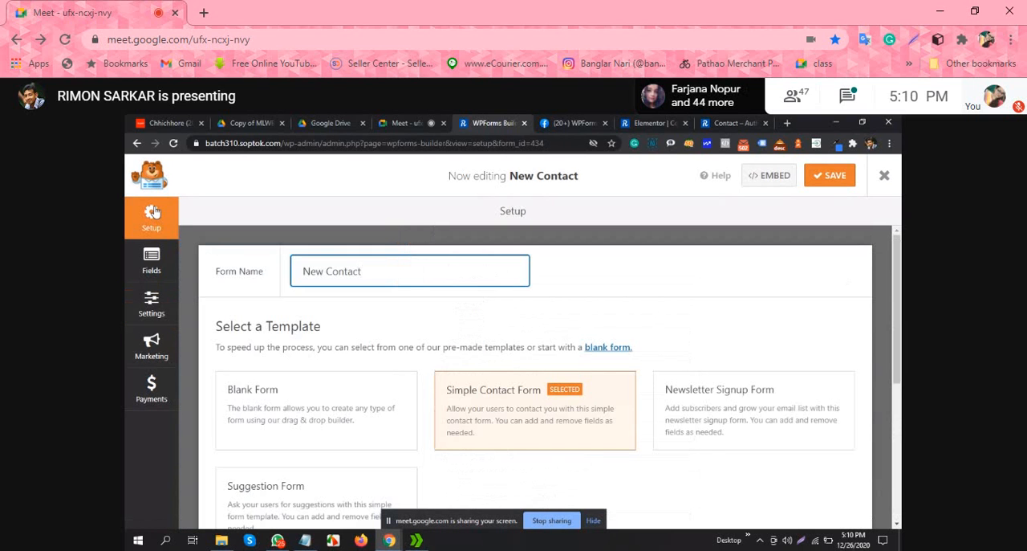
pyautogui.click(151, 302)
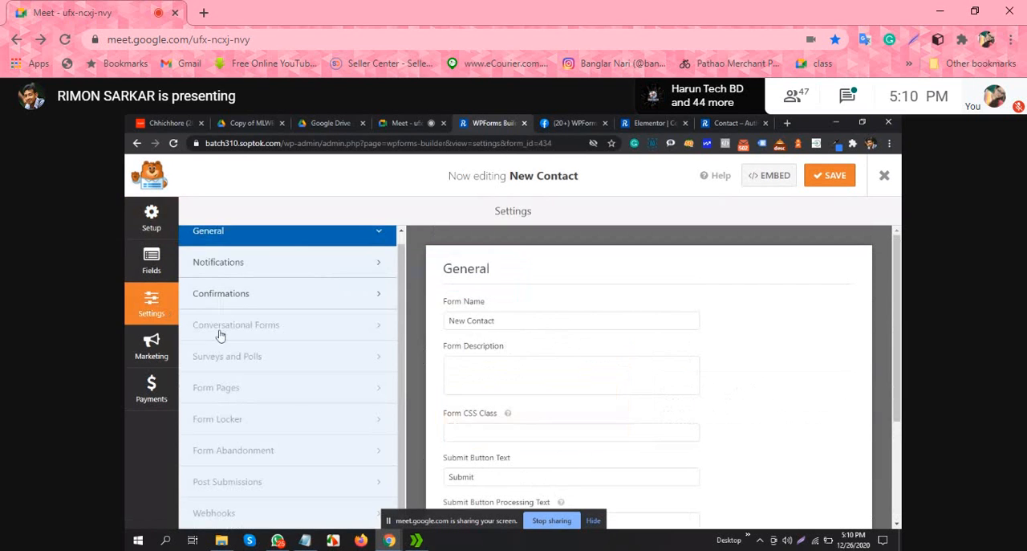
pyautogui.click(345, 294)
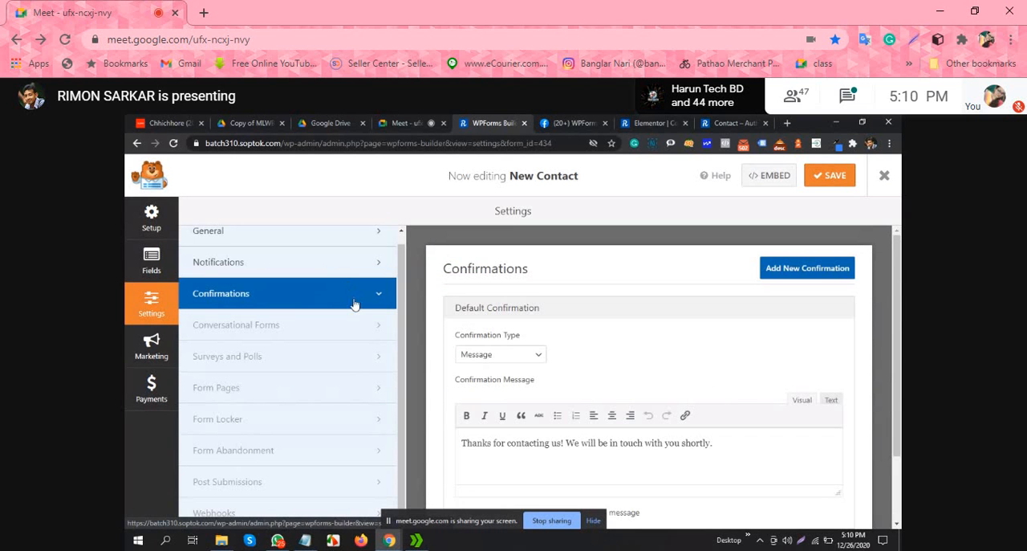
pyautogui.scroll(-1, 576, 298)
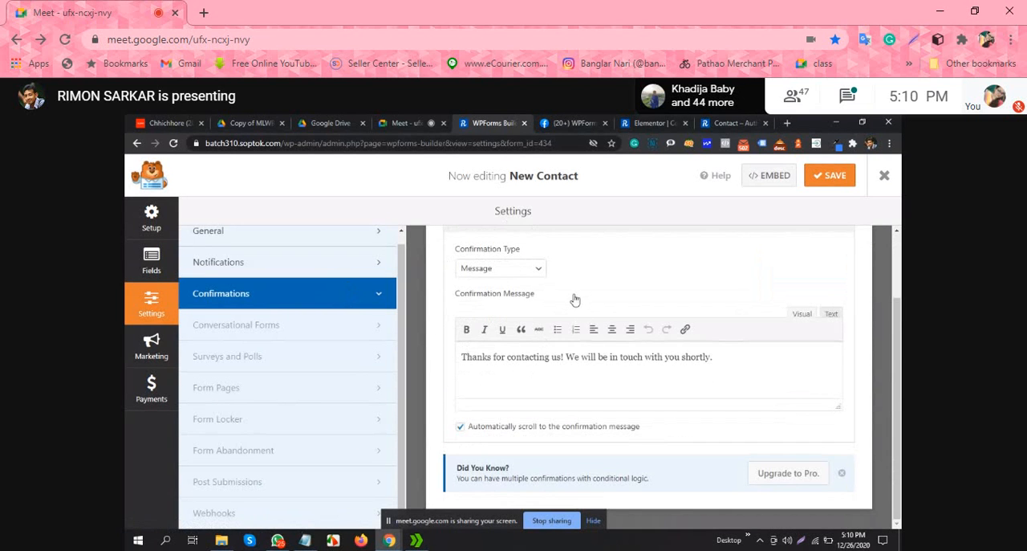
pyautogui.scroll(1, 575, 300)
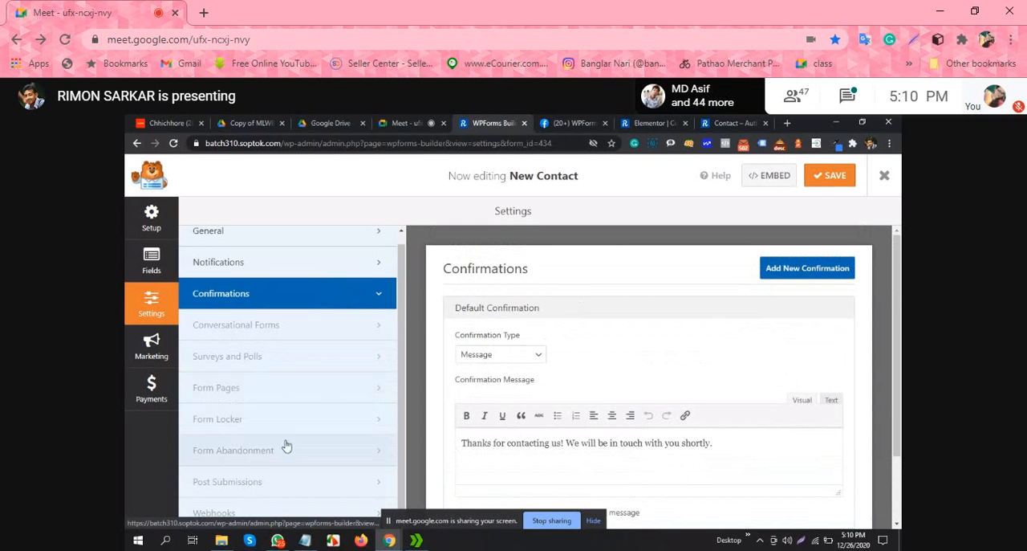
pyautogui.click(155, 215)
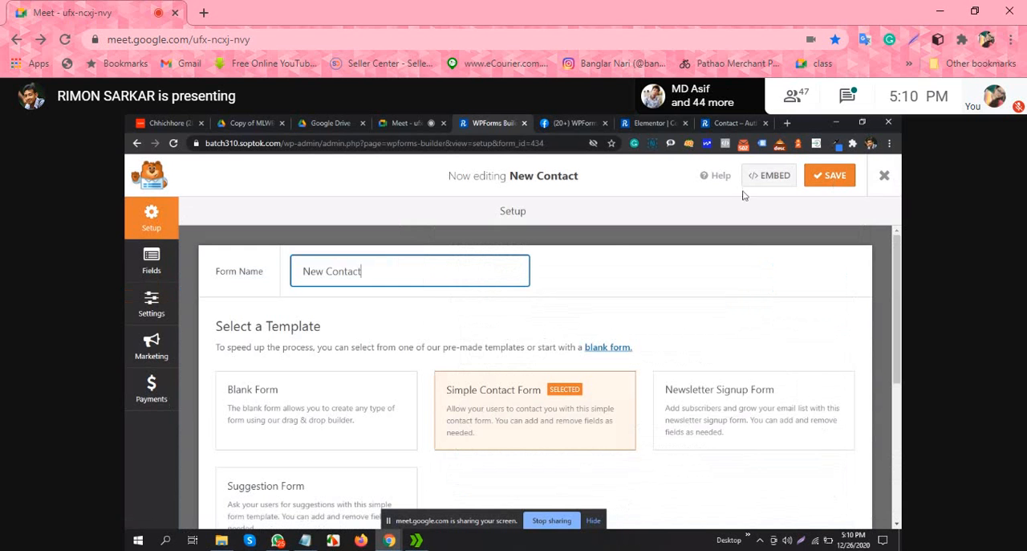
pyautogui.click(884, 175)
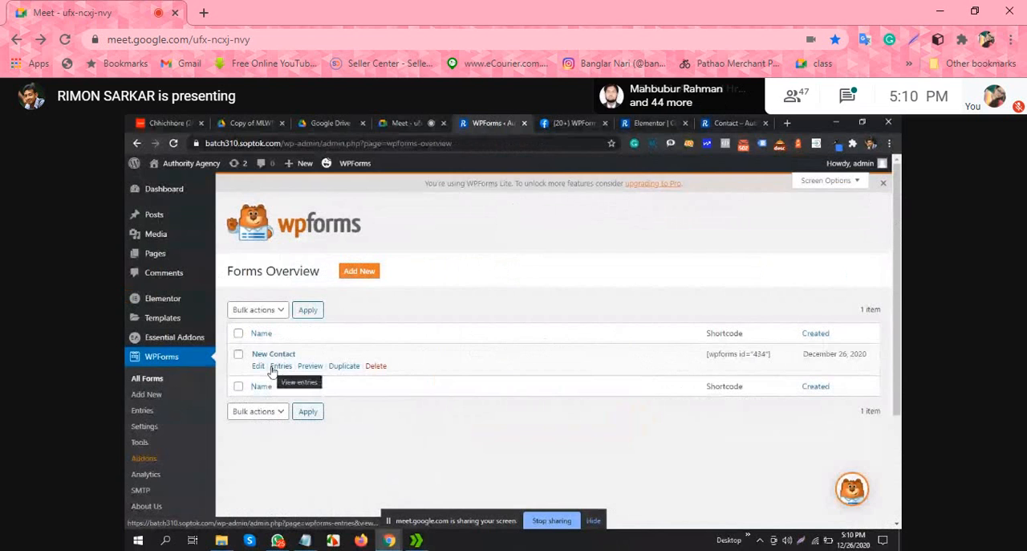
# Step: Revisit the WPForms Tools page and look through the MonsterInsights setup steps on the Analytics page
pyautogui.scroll(-1, 172, 458)
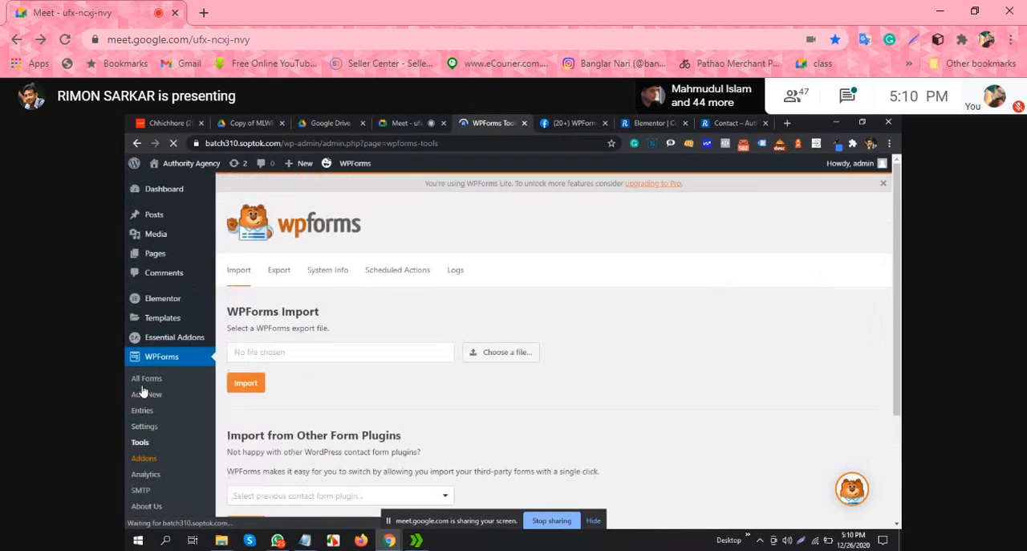
pyautogui.scroll(-2, 502, 341)
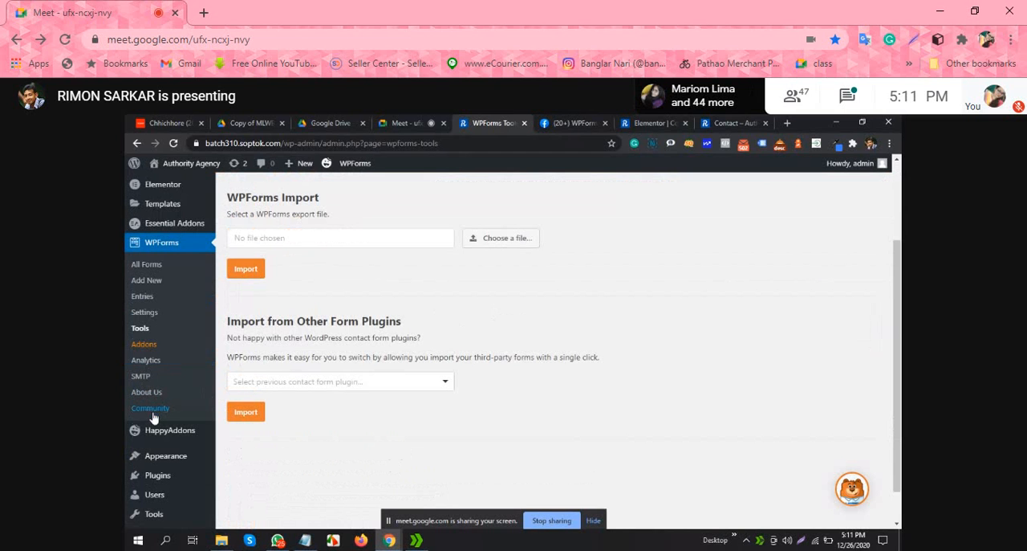
pyautogui.click(147, 362)
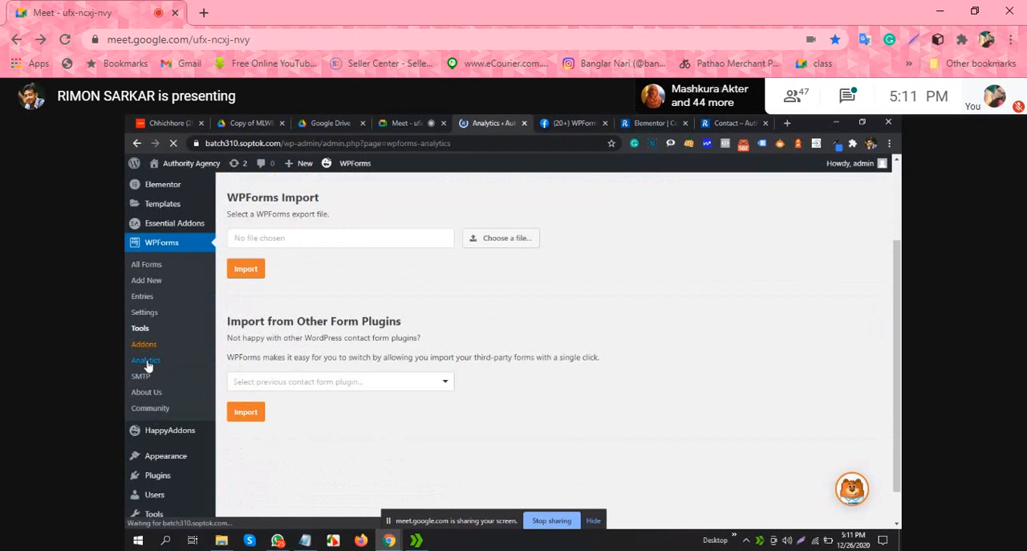
pyautogui.scroll(-3, 483, 347)
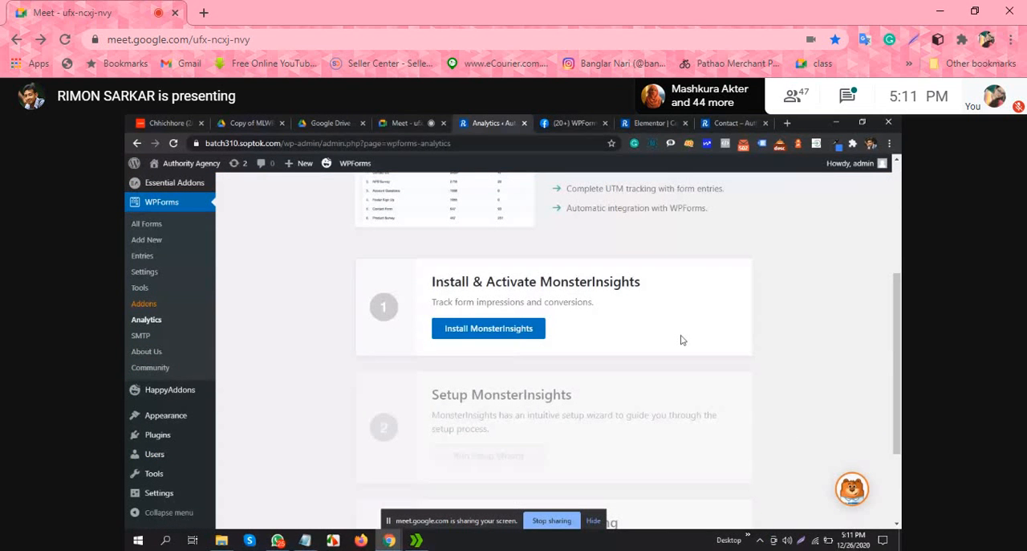
pyautogui.scroll(-2, 666, 345)
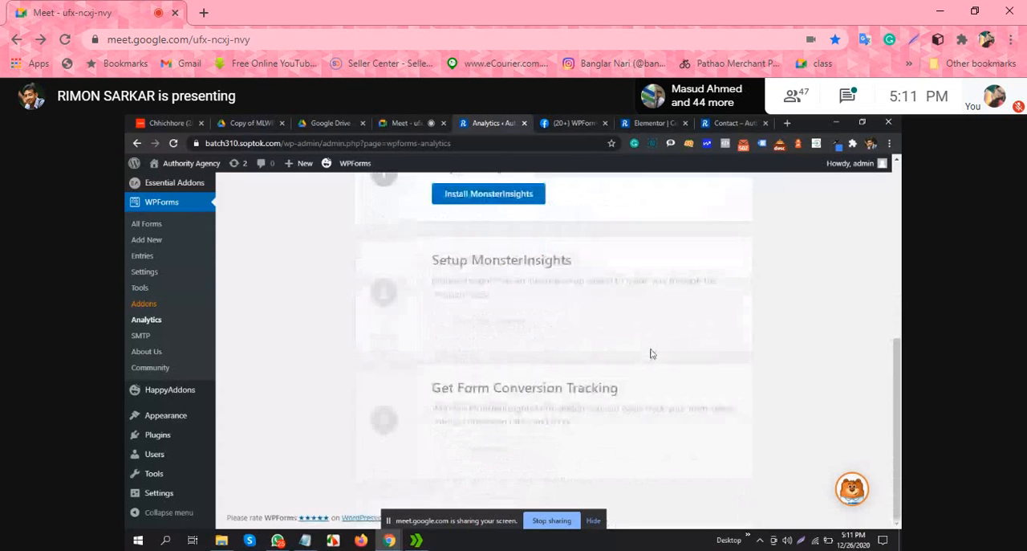
pyautogui.scroll(5, 651, 353)
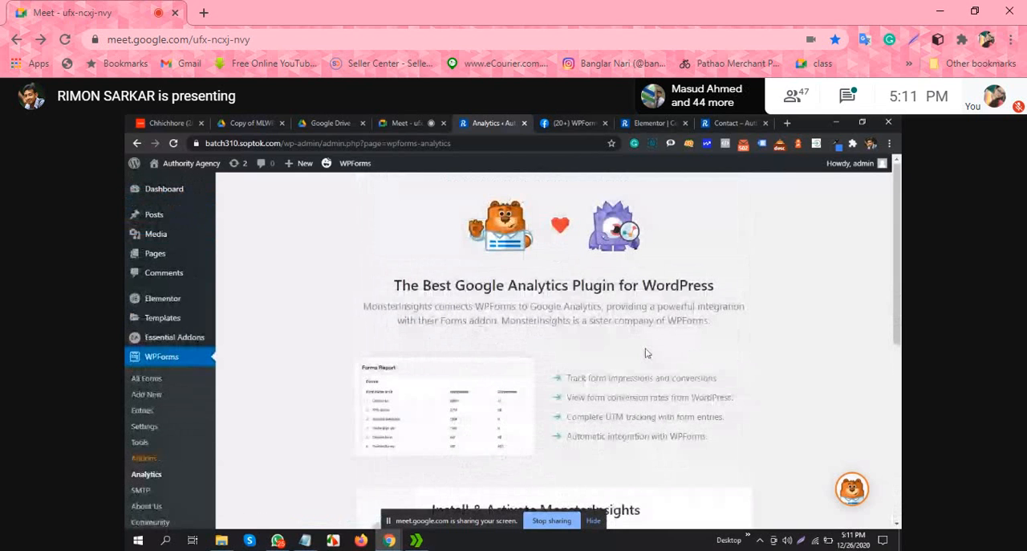
# Step: Search Google for "how to connect wp form" in a new browser tab and read the top answer
pyautogui.click(785, 124)
pyautogui.click(556, 143)
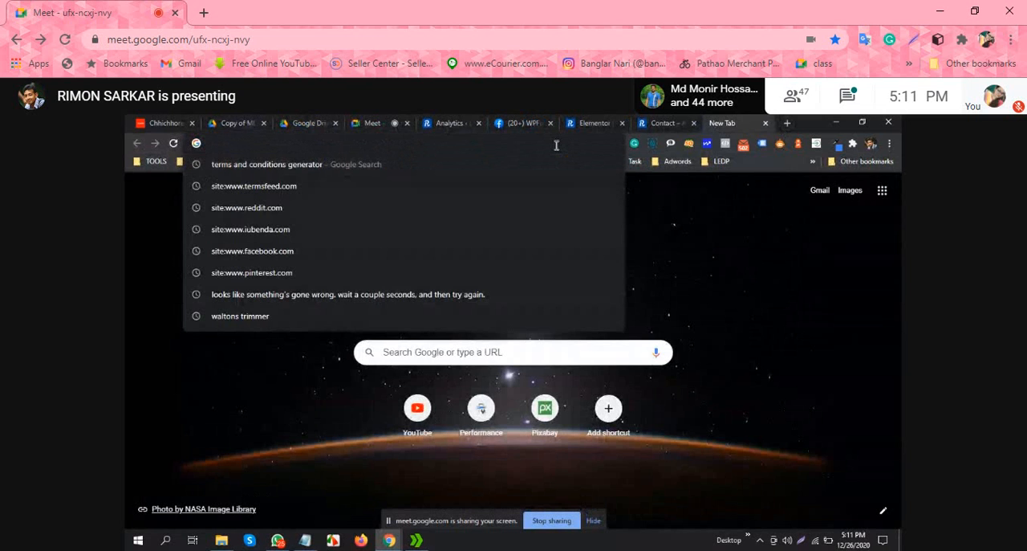
pyautogui.write('how to')
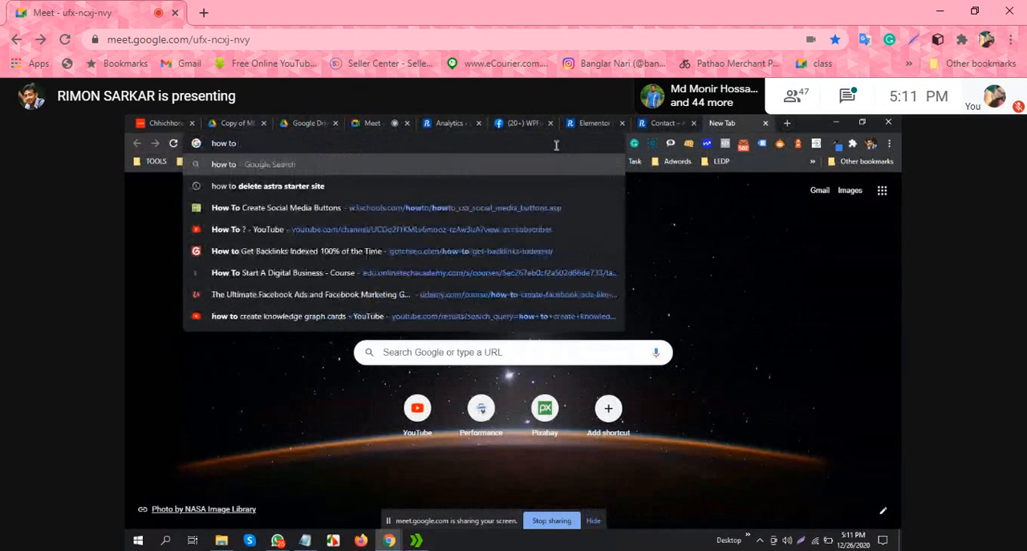
pyautogui.write(' connect')
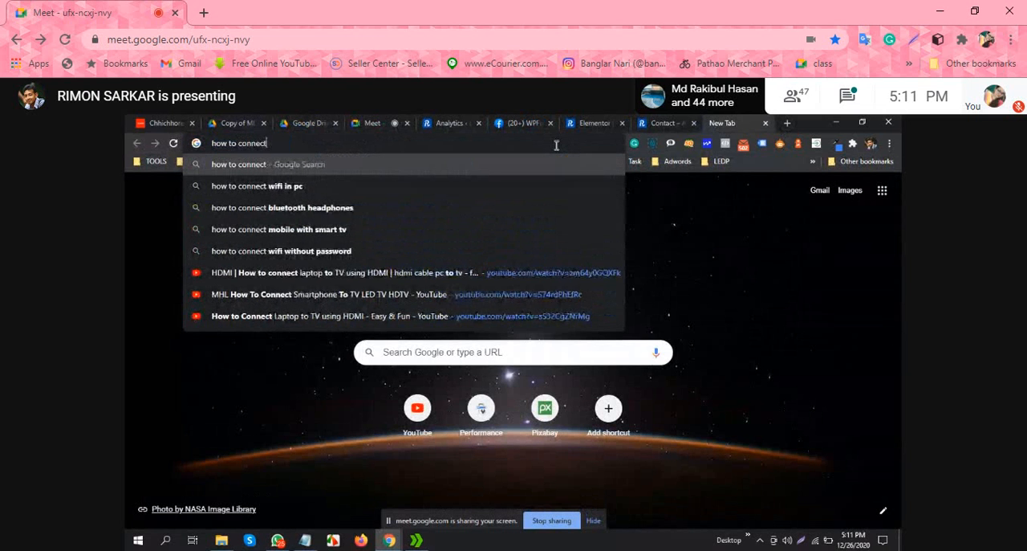
pyautogui.write(' wp')
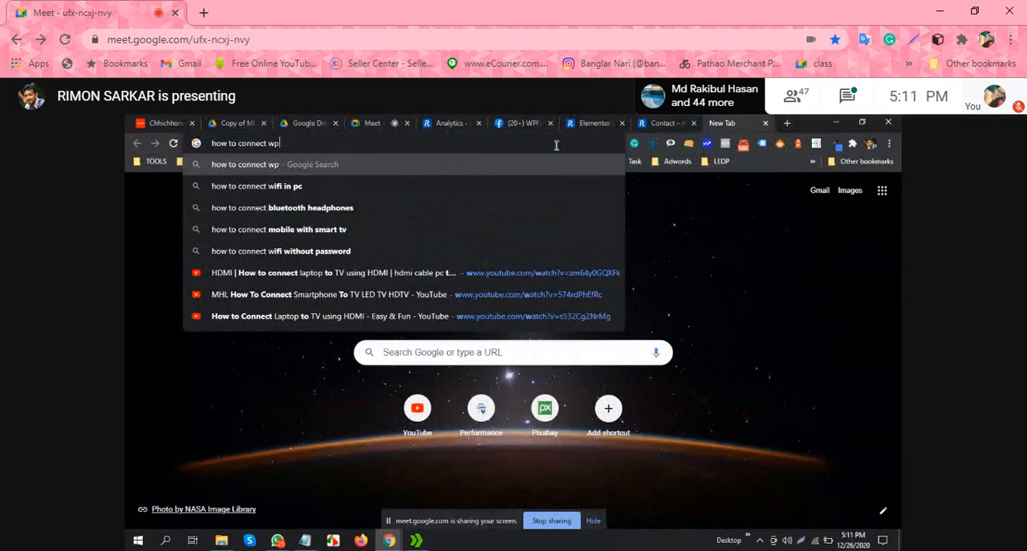
pyautogui.write(' f')
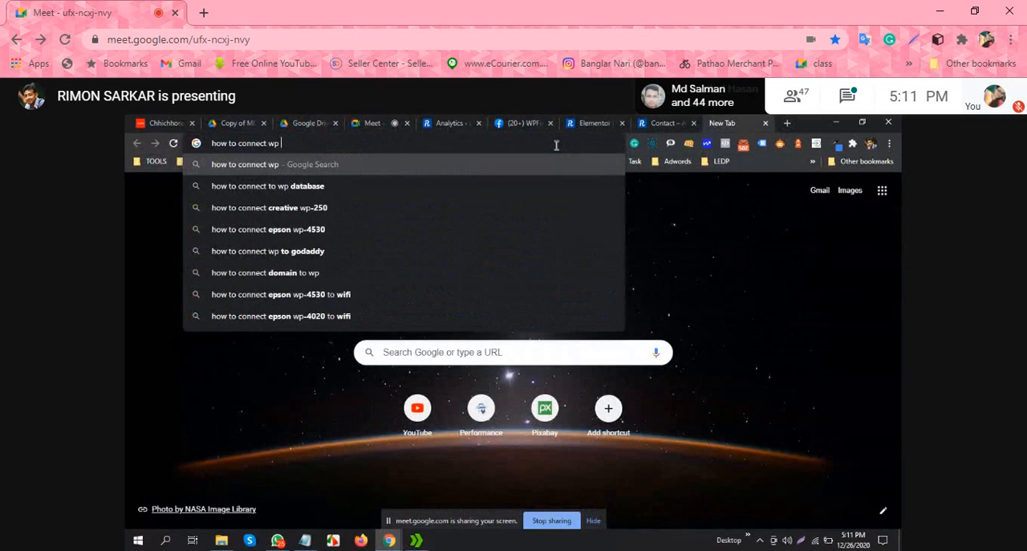
pyautogui.write('o')
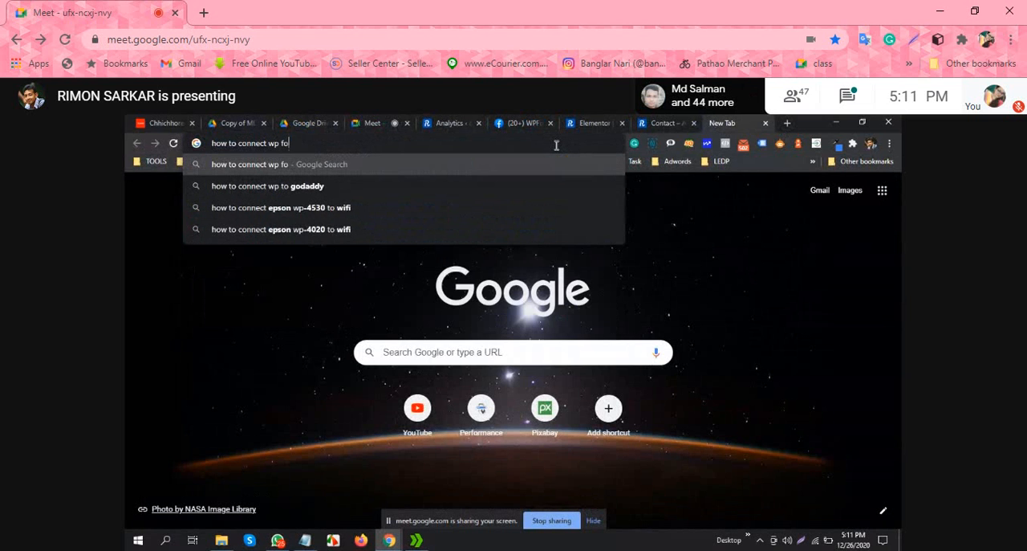
pyautogui.write('rm')
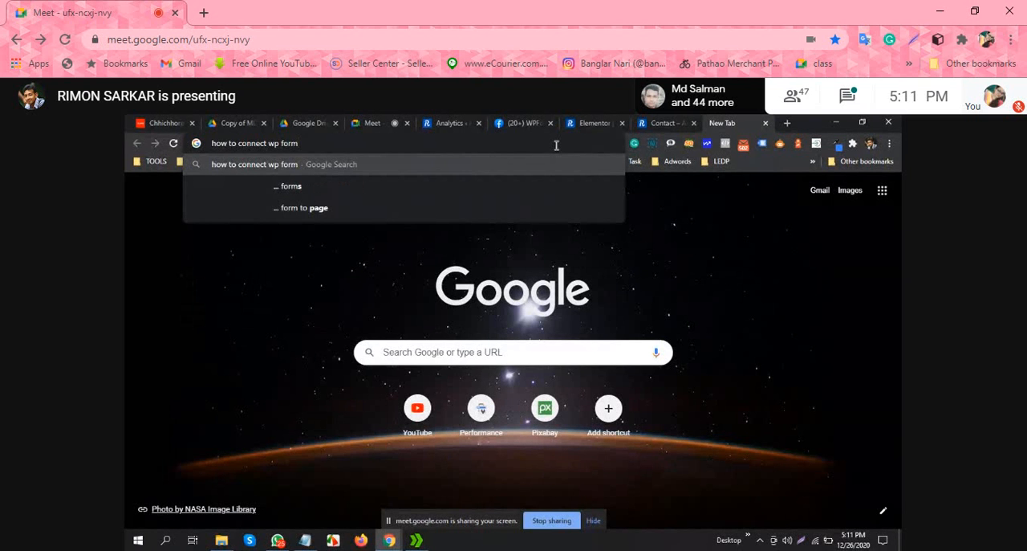
pyautogui.press('Return')
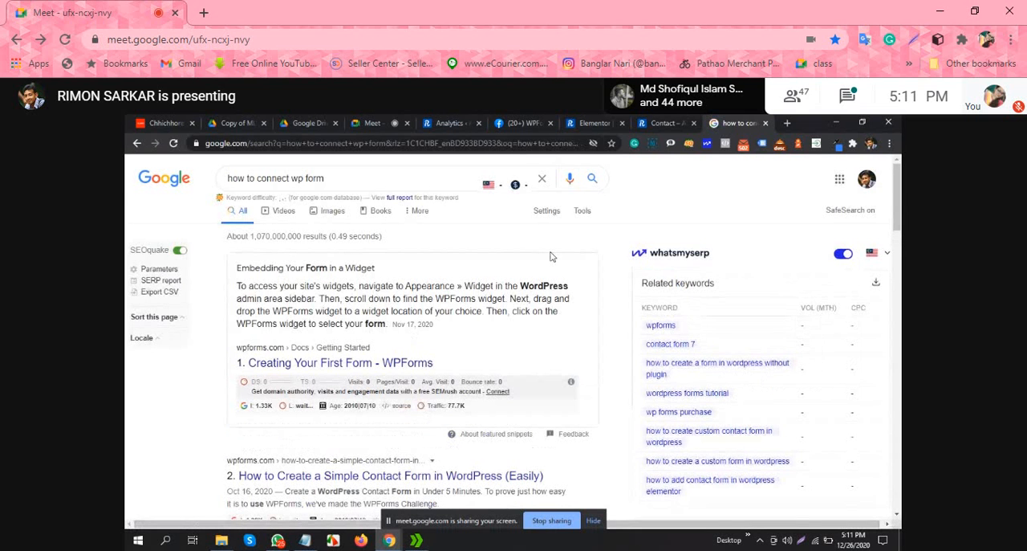
pyautogui.moveTo(243, 295); pyautogui.dragTo(398, 297)
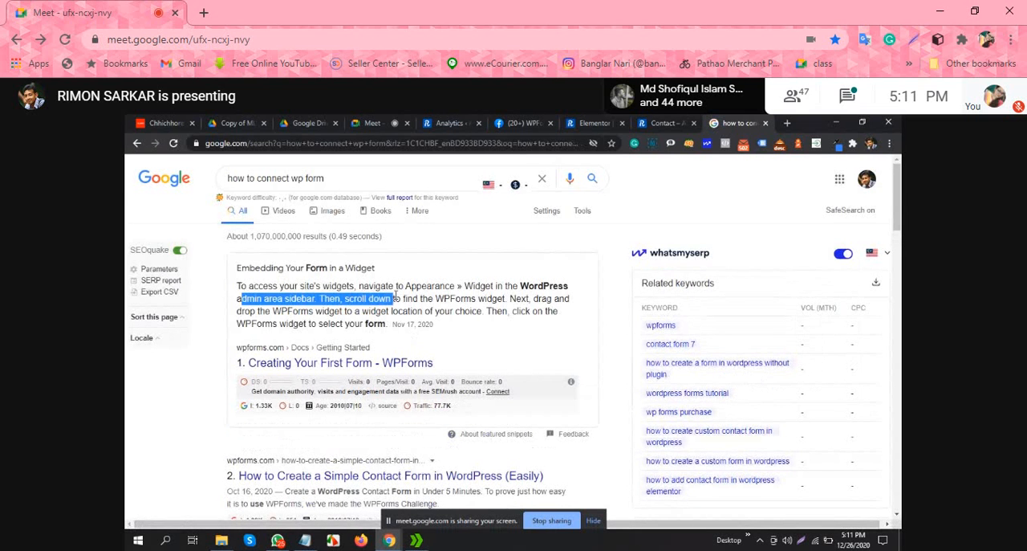
pyautogui.click(398, 297)
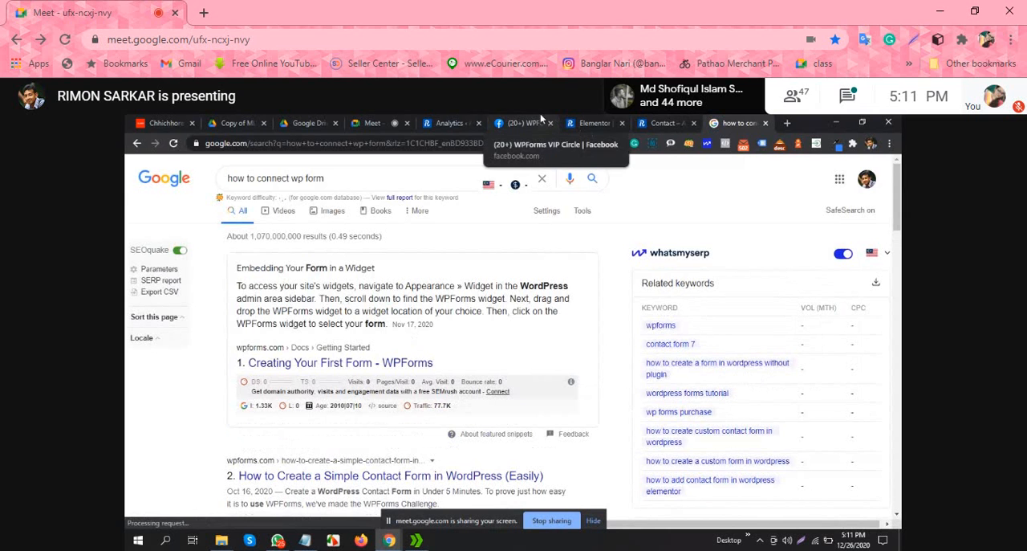
# Step: Return to the WordPress admin, visit the site's home page and look through the main Dashboard, including the WPForms entries widget
pyautogui.click(594, 123)
pyautogui.click(443, 120)
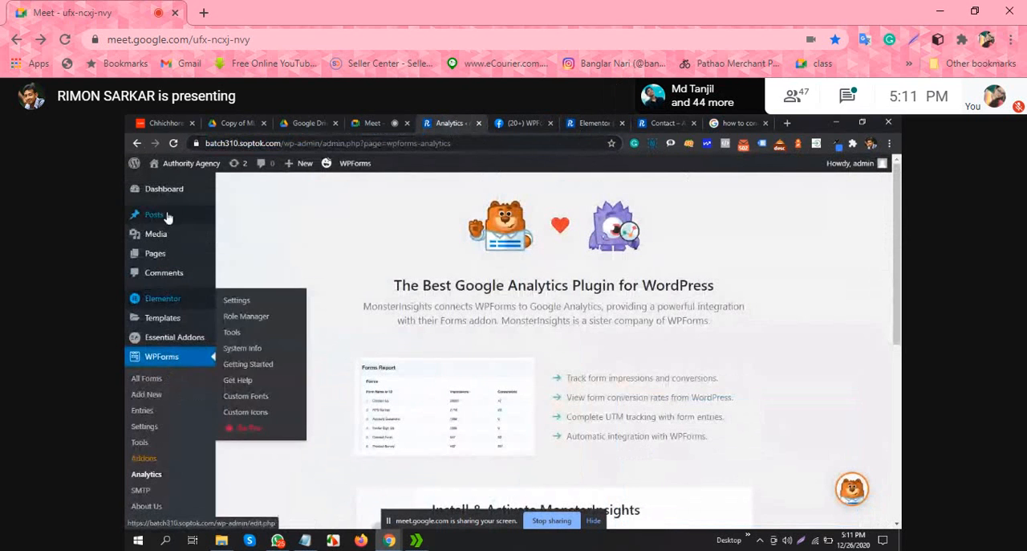
pyautogui.click(169, 185)
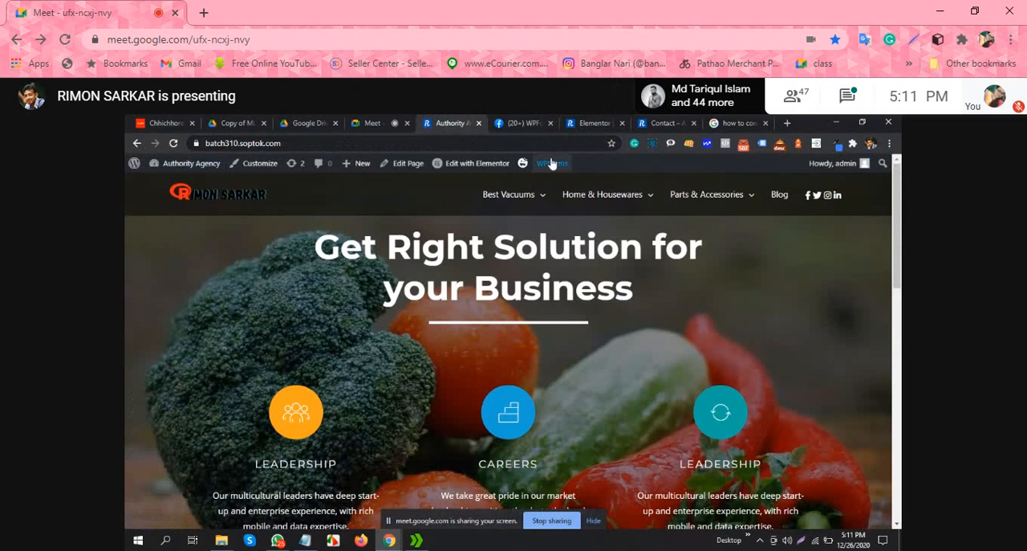
pyautogui.moveTo(551, 166)
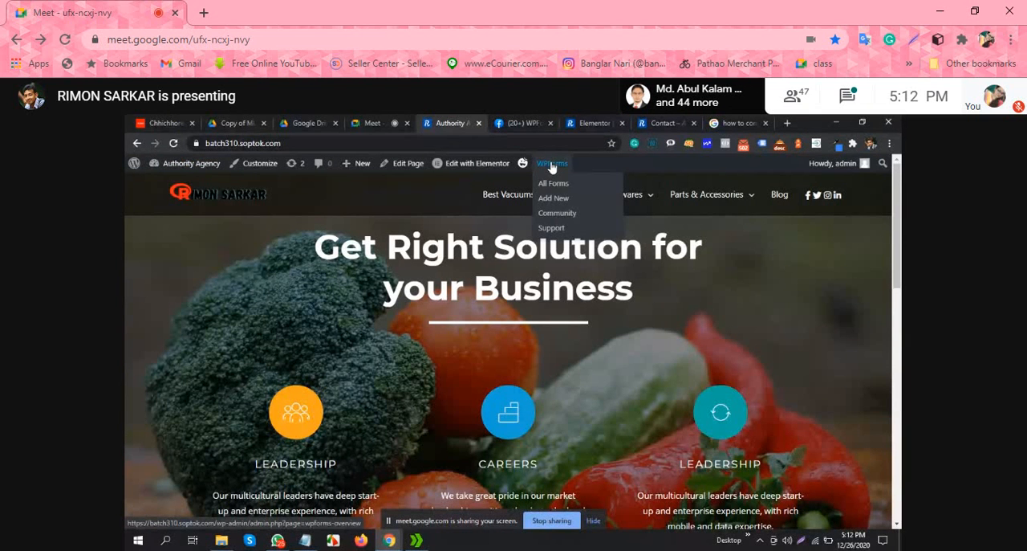
pyautogui.moveTo(191, 163)
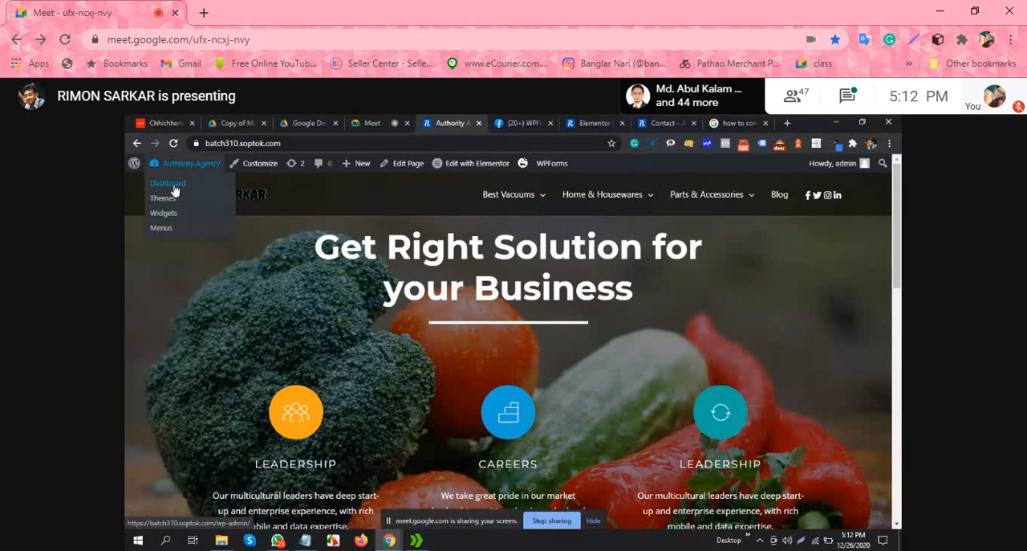
pyautogui.click(174, 185)
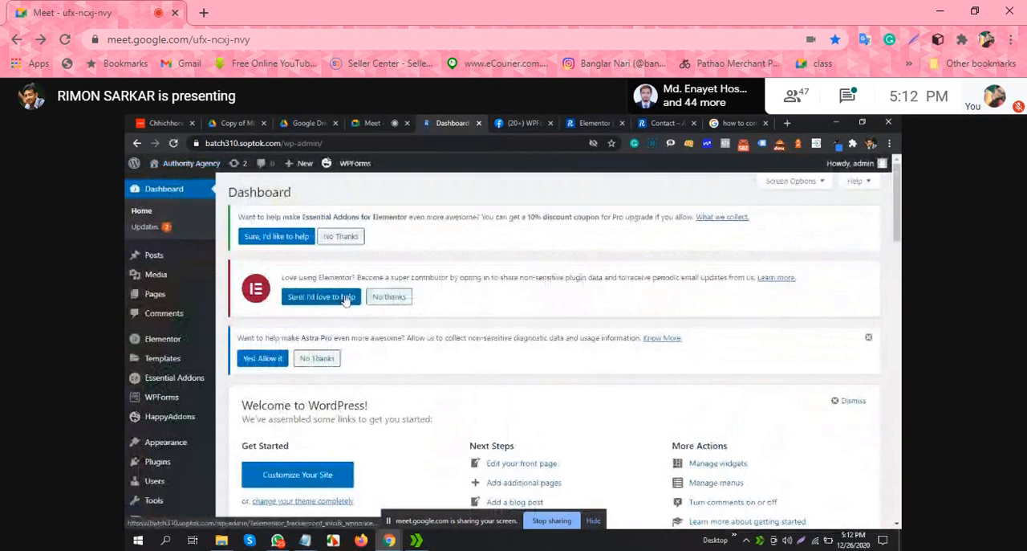
pyautogui.scroll(-3, 402, 249)
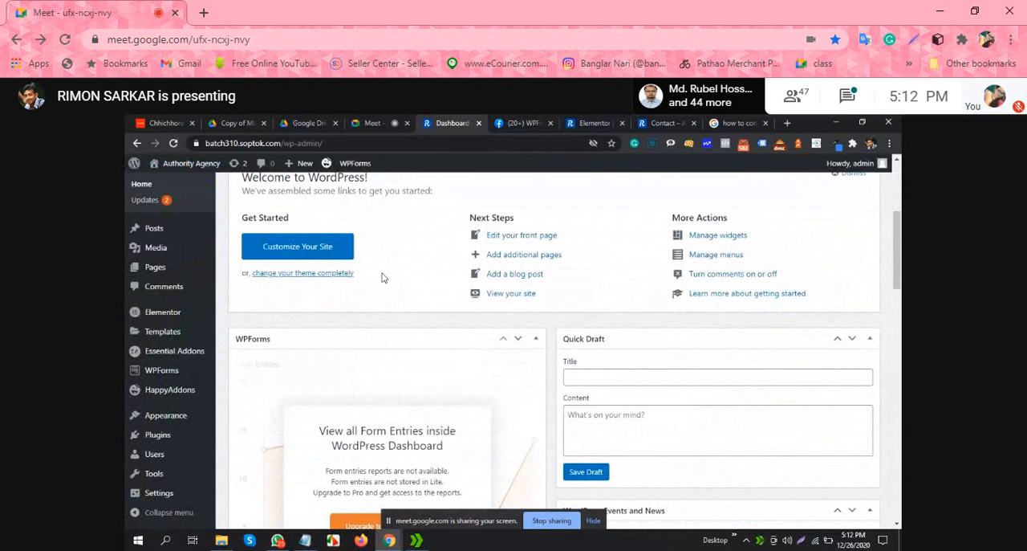
pyautogui.scroll(-2, 785, 265)
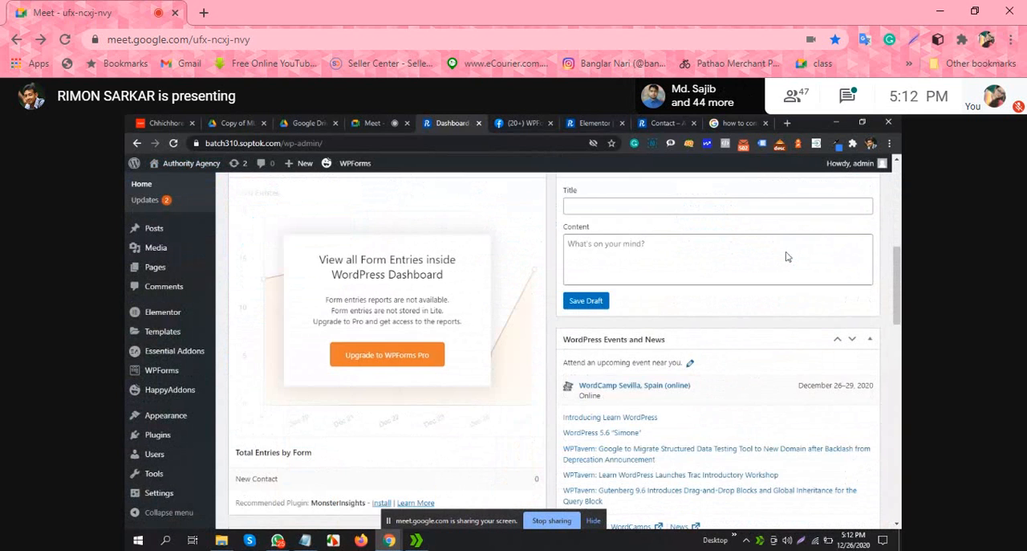
# Step: Look through the Dashboard's Elementor Overview widget, including its recently edited pages and News & Updates
pyautogui.scroll(-3, 473, 295)
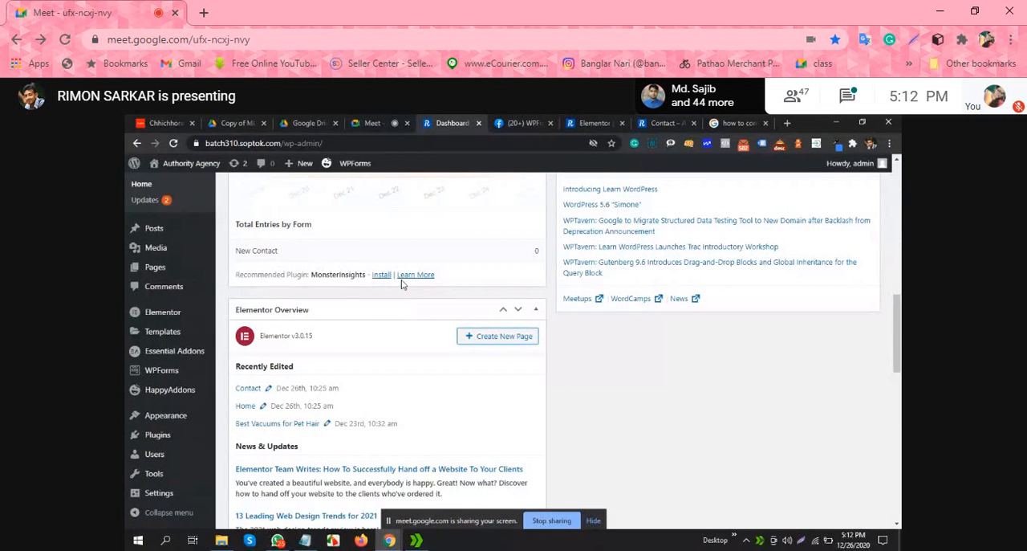
pyautogui.scroll(-3, 303, 275)
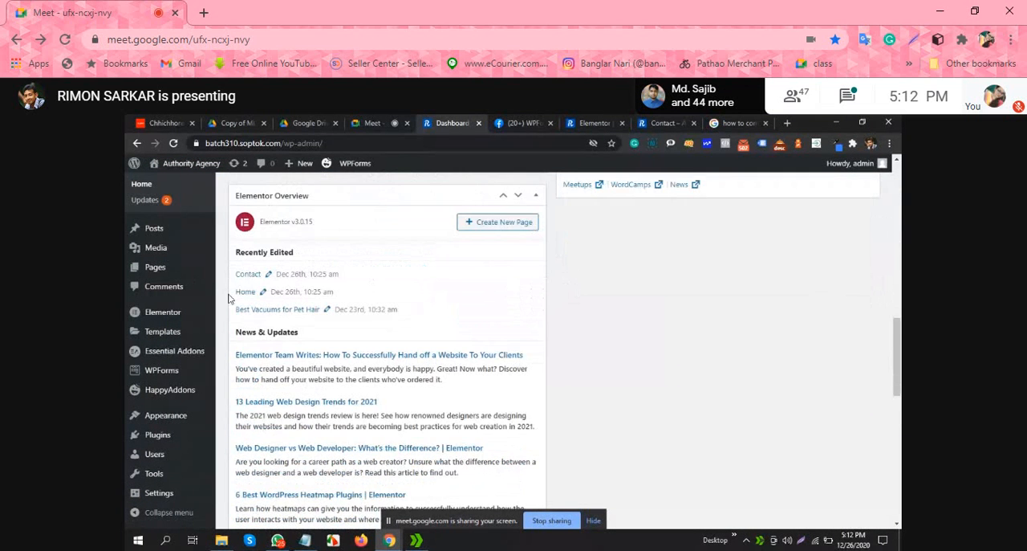
pyautogui.scroll(-2, 264, 305)
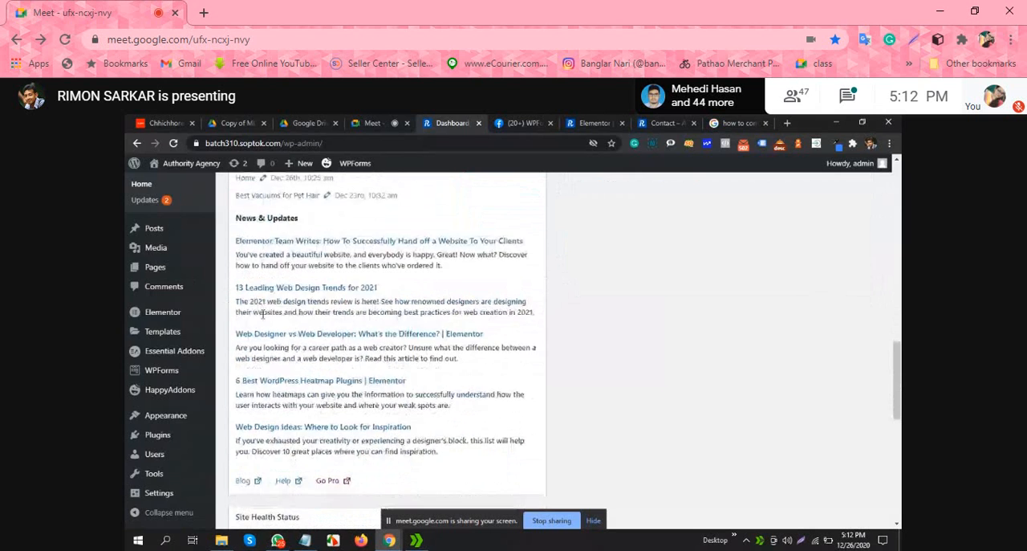
pyautogui.scroll(5, 160, 298)
pyautogui.scroll(-3, 378, 321)
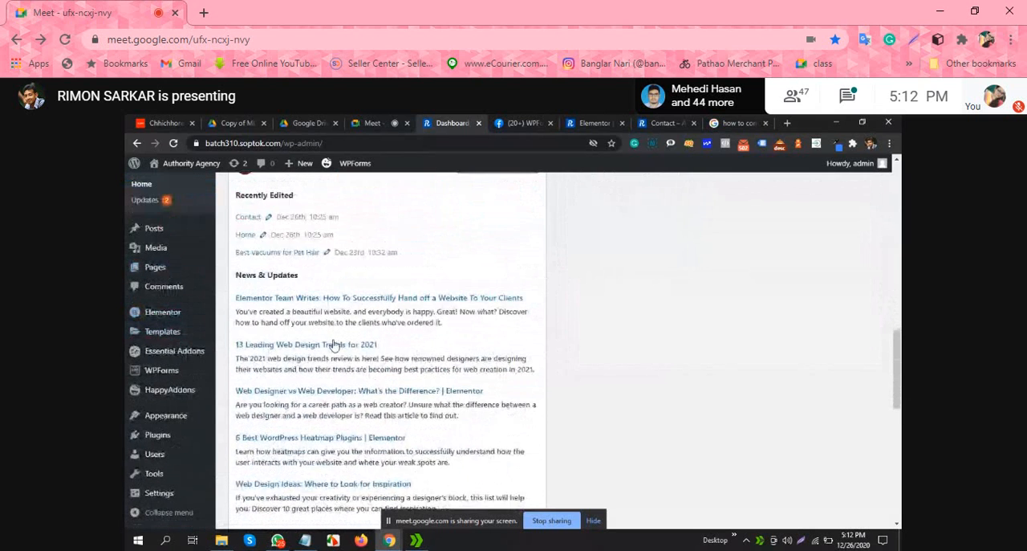
pyautogui.scroll(6, 378, 321)
pyautogui.click(787, 122)
pyautogui.click(418, 142)
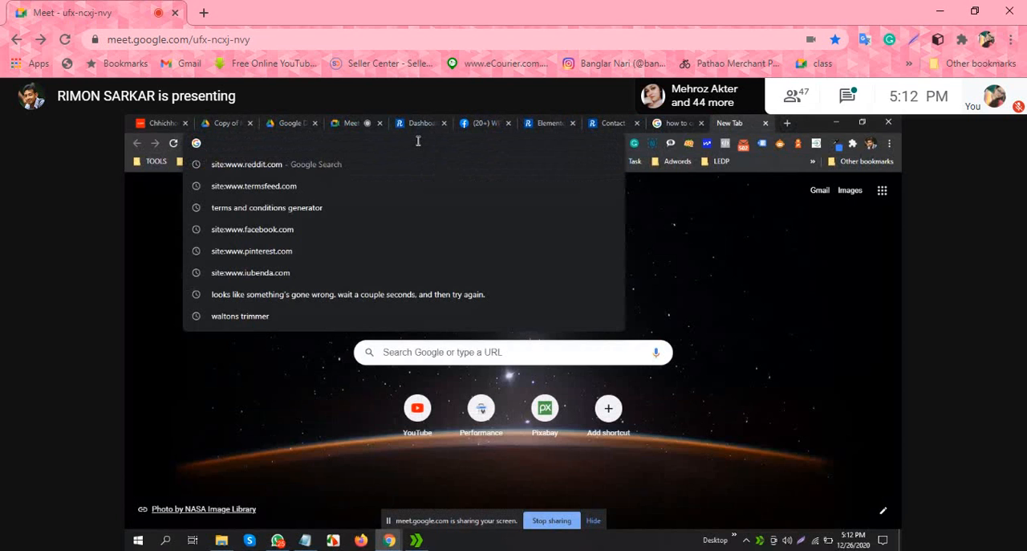
pyautogui.write('we')
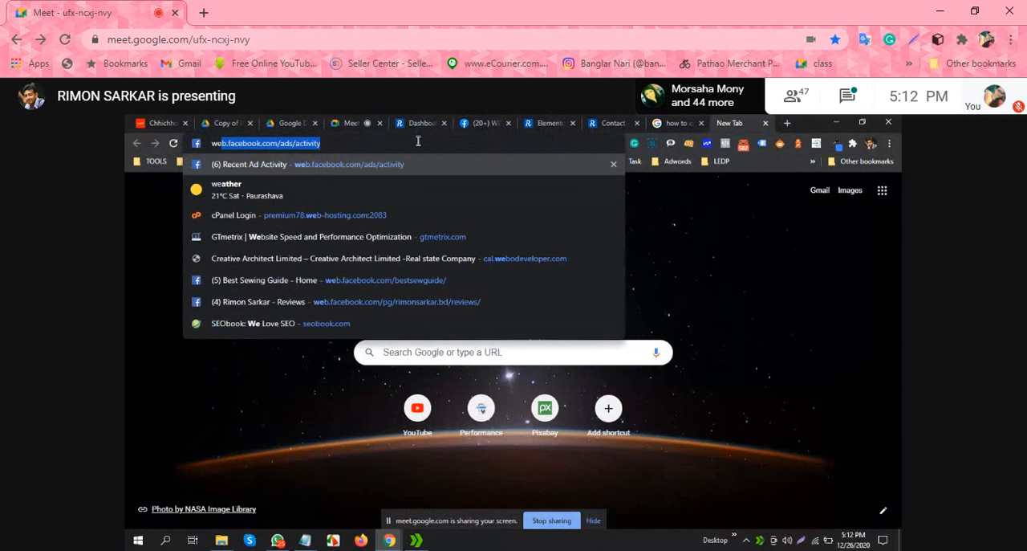
pyautogui.press('BackSpace')
pyautogui.press('BackSpace')
pyautogui.press('BackSpace')
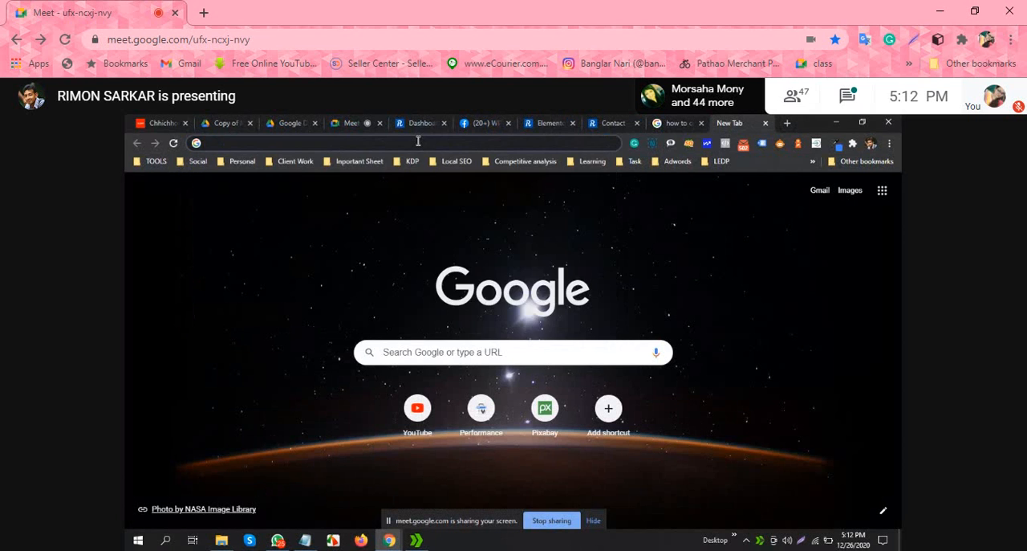
# Step: Open the site's Webmail login page by replacing the contact path in the Contact page's address with webmail
pyautogui.click(615, 122)
pyautogui.click(308, 143)
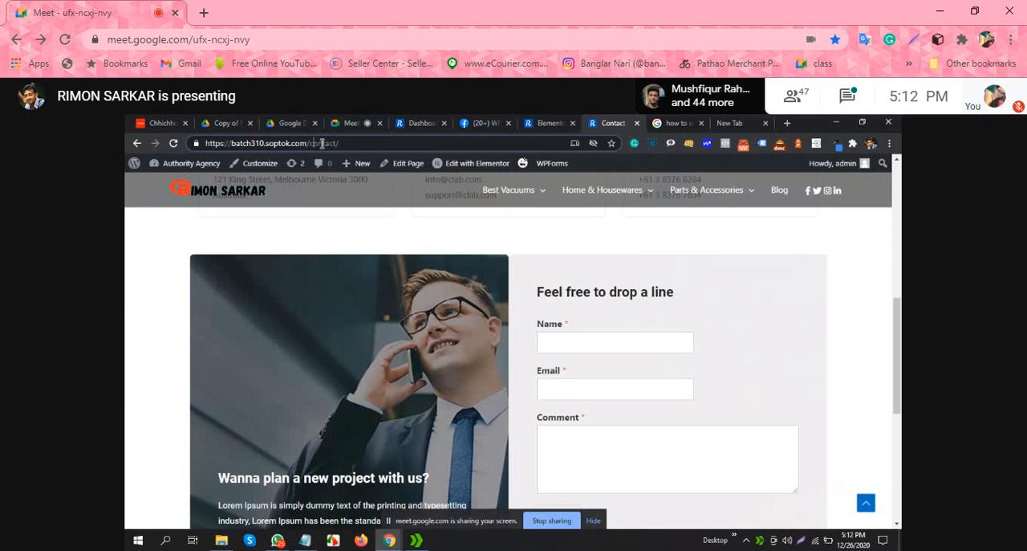
pyautogui.moveTo(312, 143); pyautogui.dragTo(374, 147)
pyautogui.press('BackSpace')
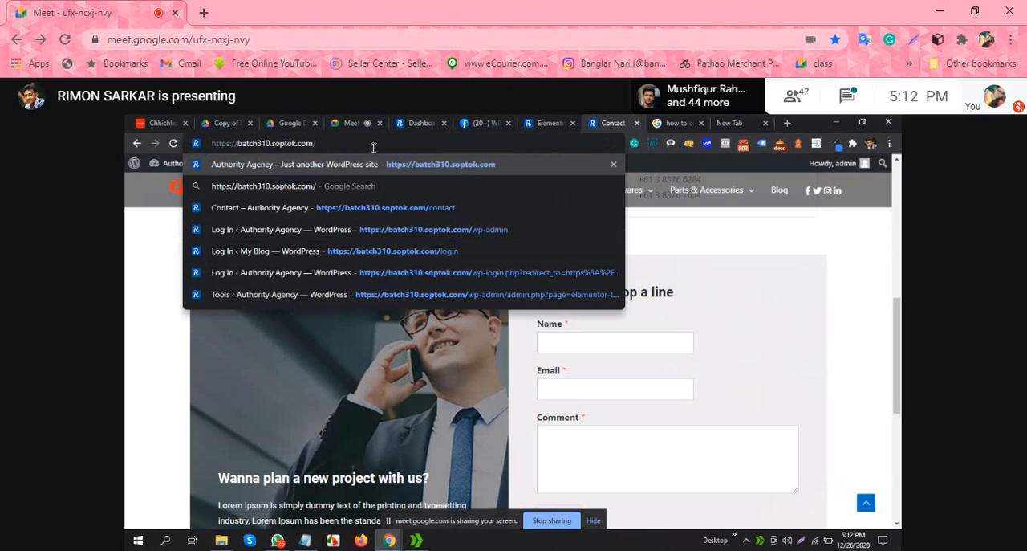
pyautogui.write('we')
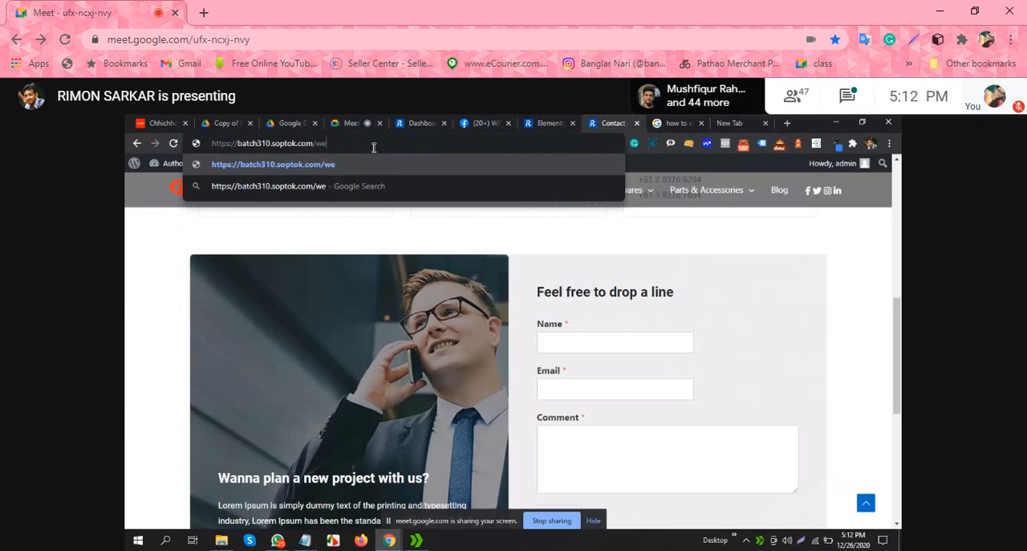
pyautogui.write('bma')
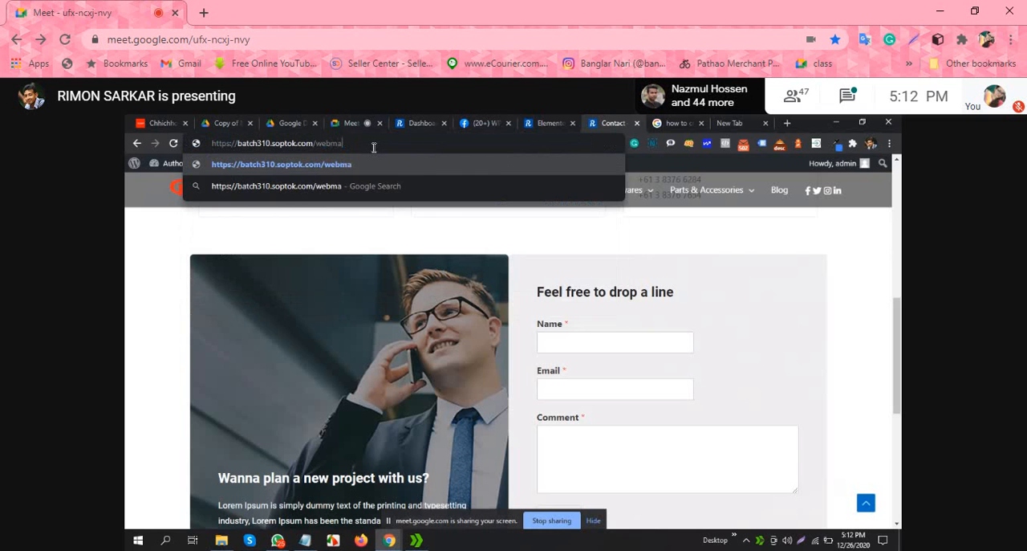
pyautogui.write('il')
pyautogui.press('Return')
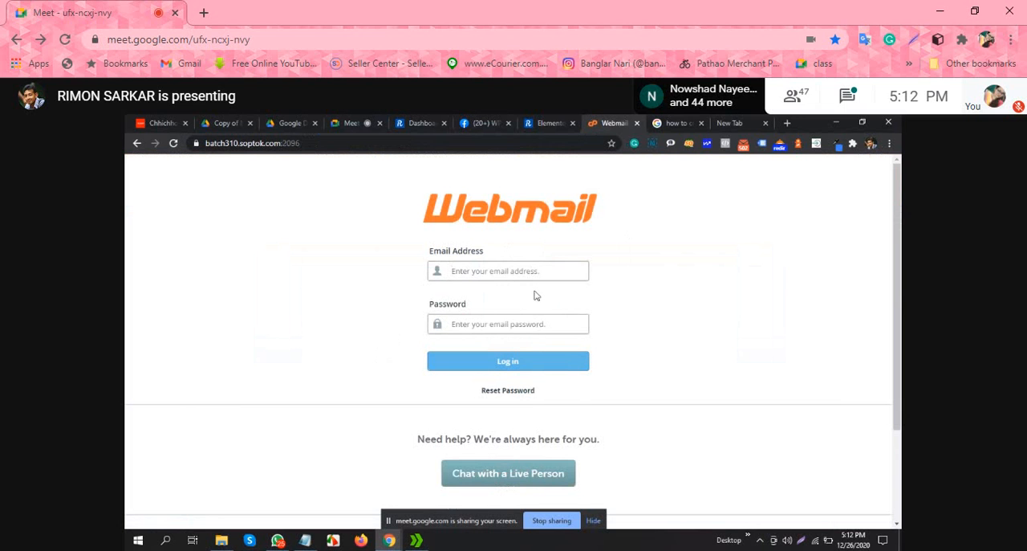
pyautogui.write('a')
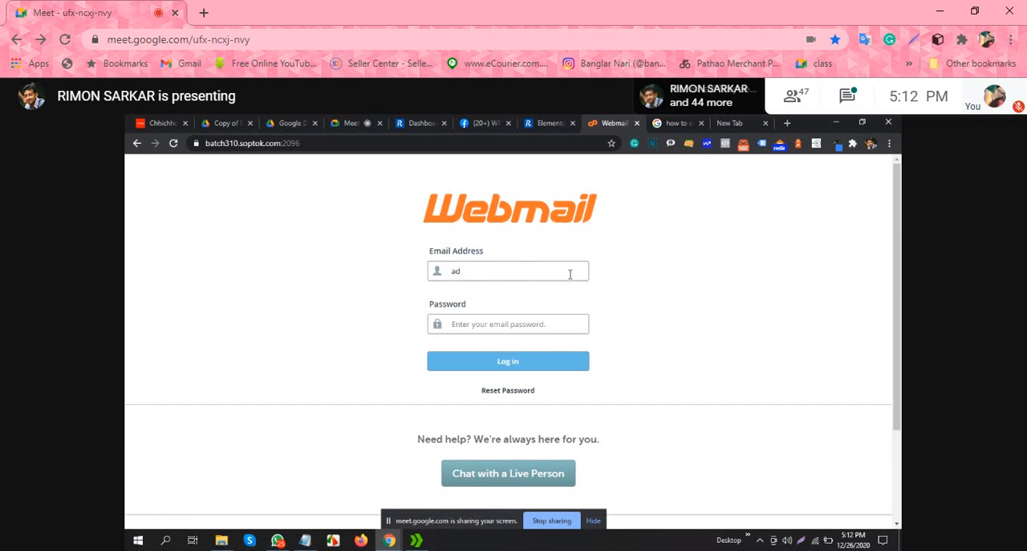
pyautogui.press('BackSpace')
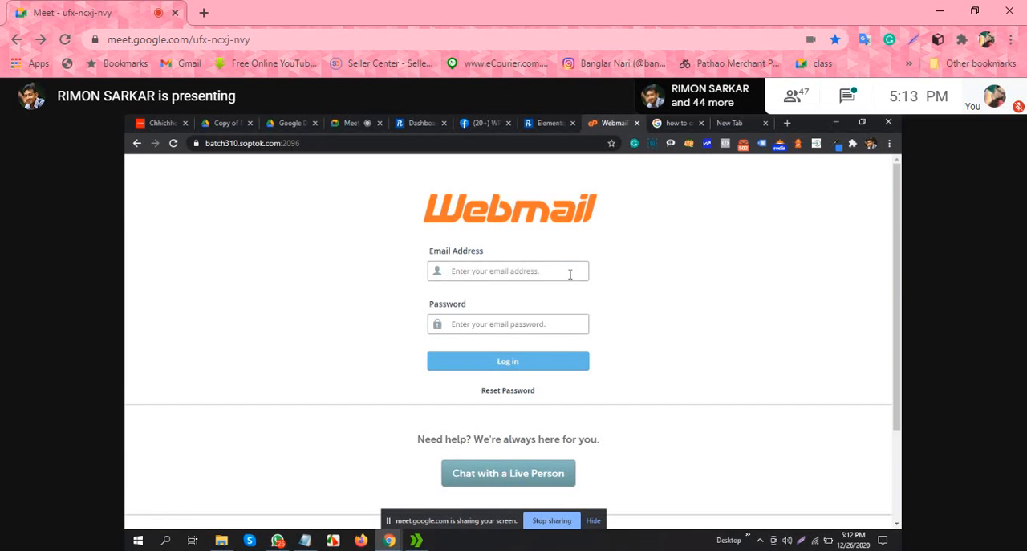
# Step: Copy the administration email address from the WordPress General settings into the Webmail login's Email Address field
pyautogui.click(567, 117)
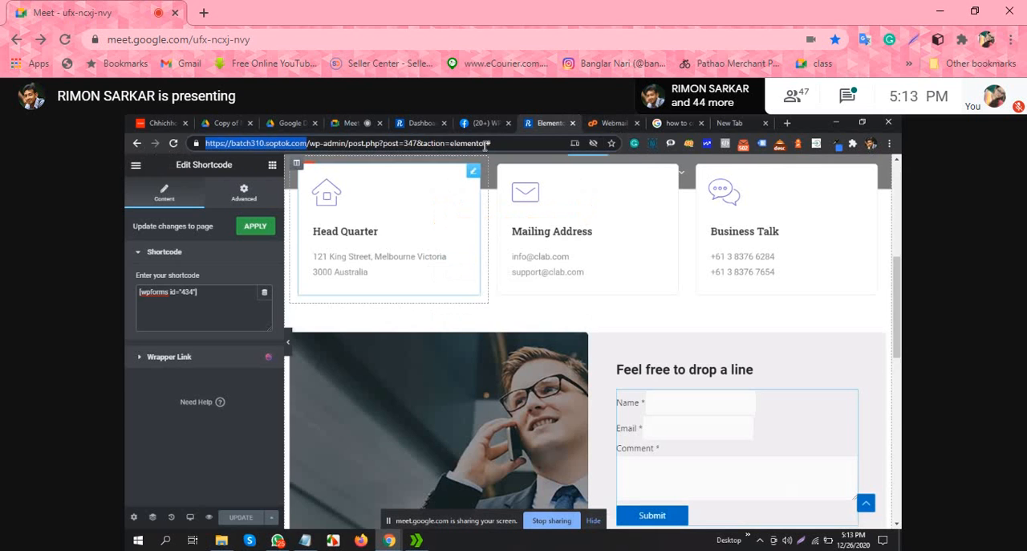
pyautogui.click(419, 122)
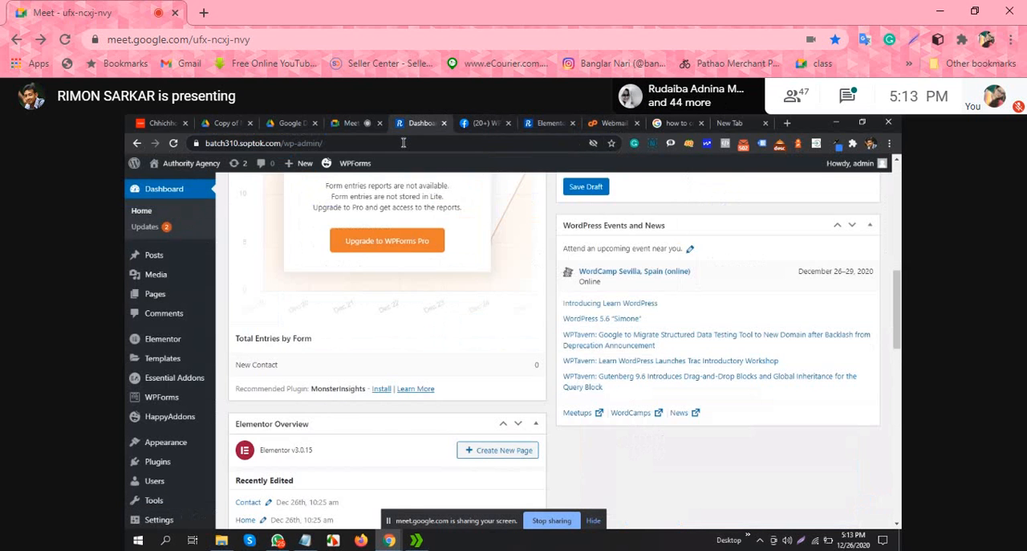
pyautogui.scroll(-4, 401, 321)
pyautogui.moveTo(159, 502)
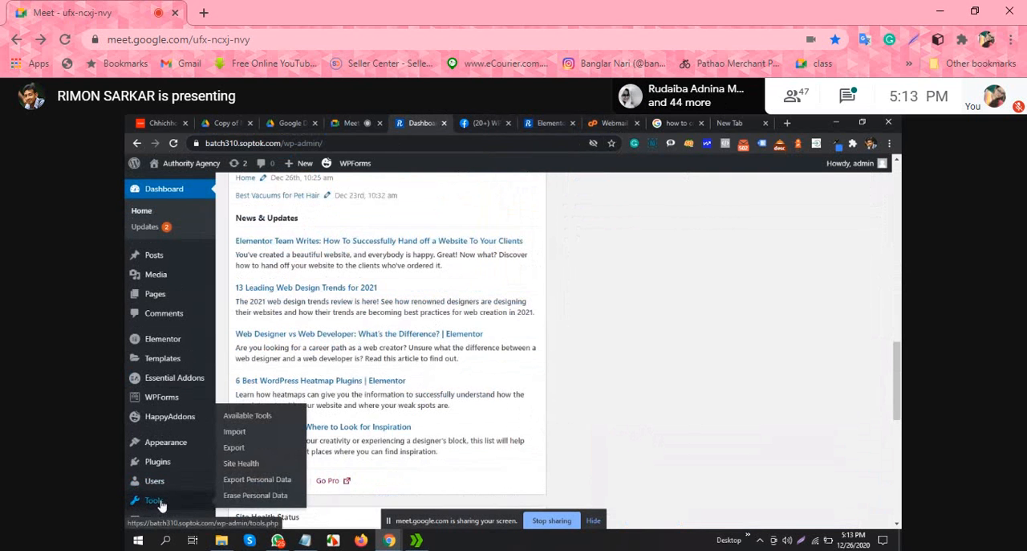
pyautogui.scroll(-1, 168, 474)
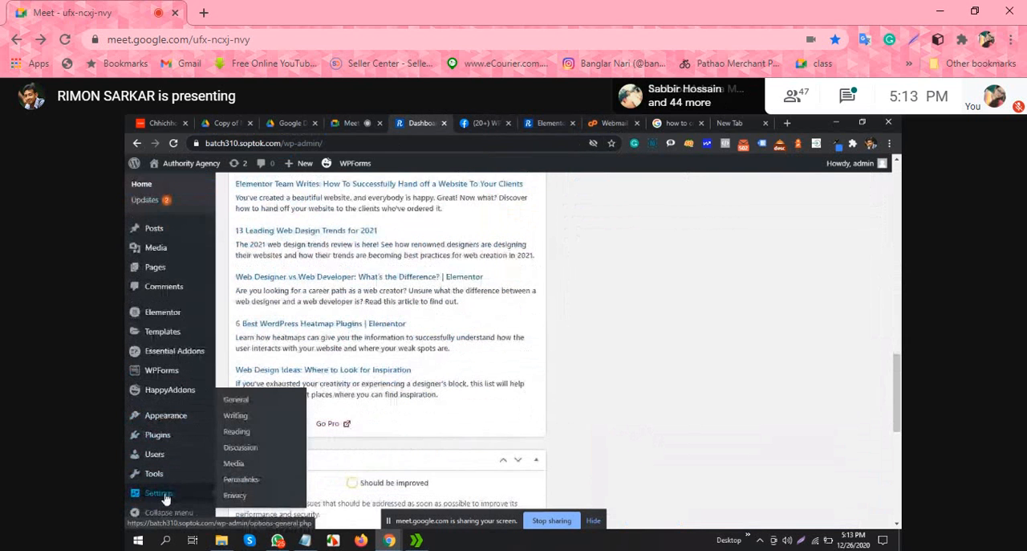
pyautogui.click(236, 400)
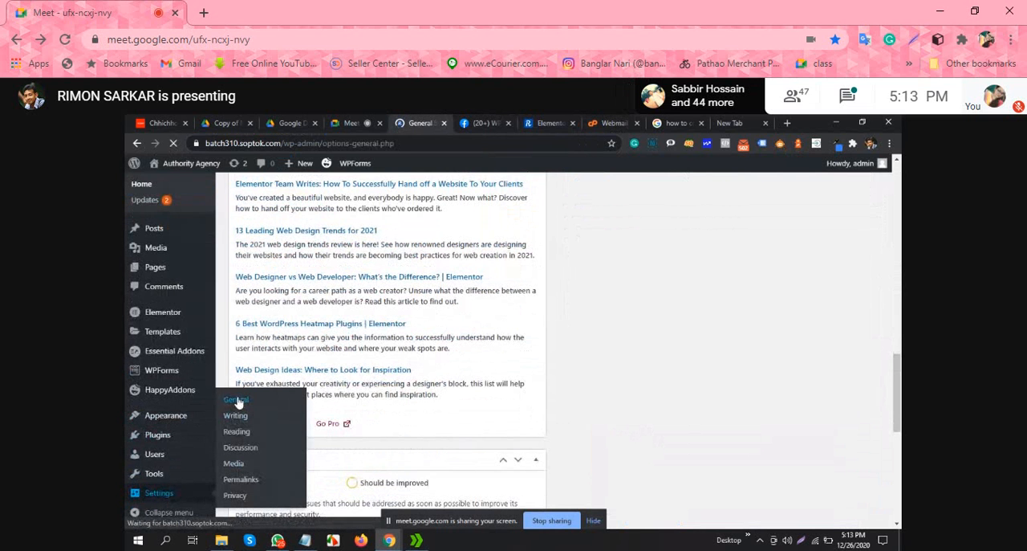
pyautogui.scroll(-1, 462, 404)
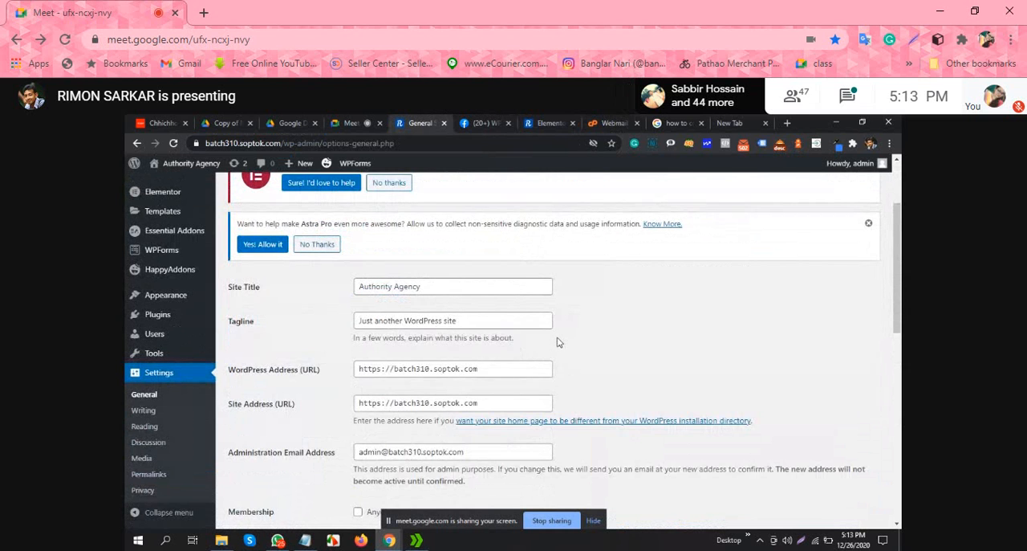
pyautogui.scroll(-1, 551, 343)
pyautogui.tripleClick(432, 395)
pyautogui.hotkey('ctrl', 'c')
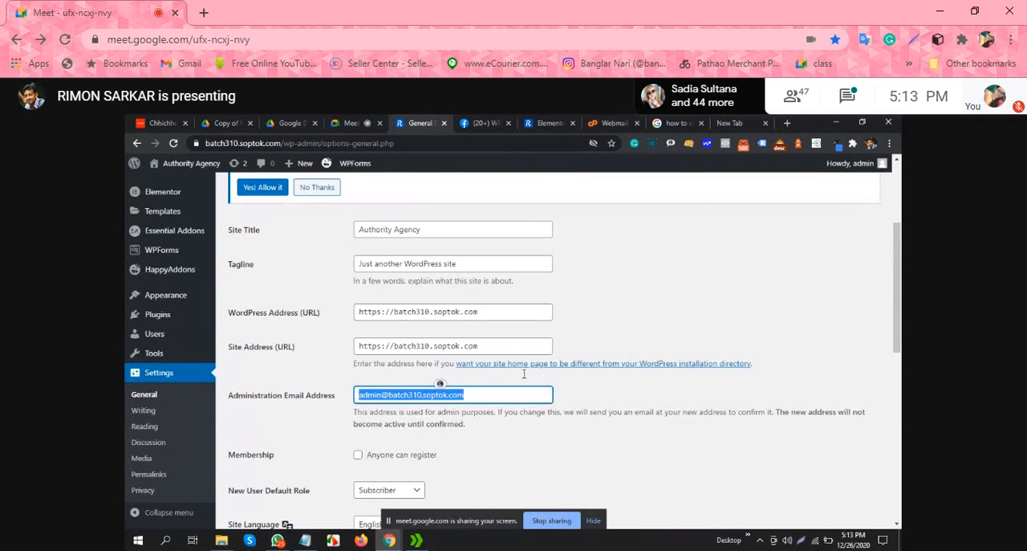
pyautogui.click(631, 122)
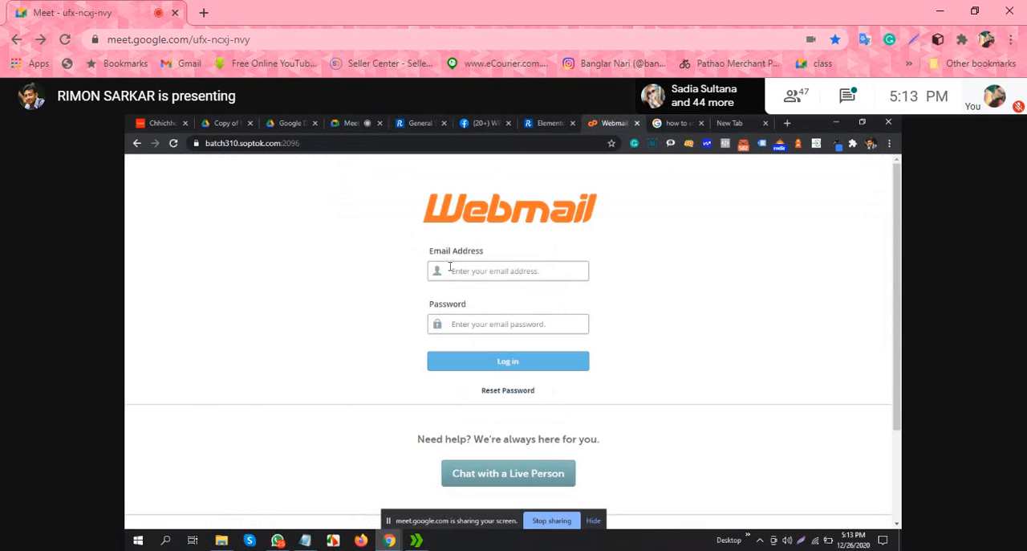
pyautogui.hotkey('ctrl', 'v')
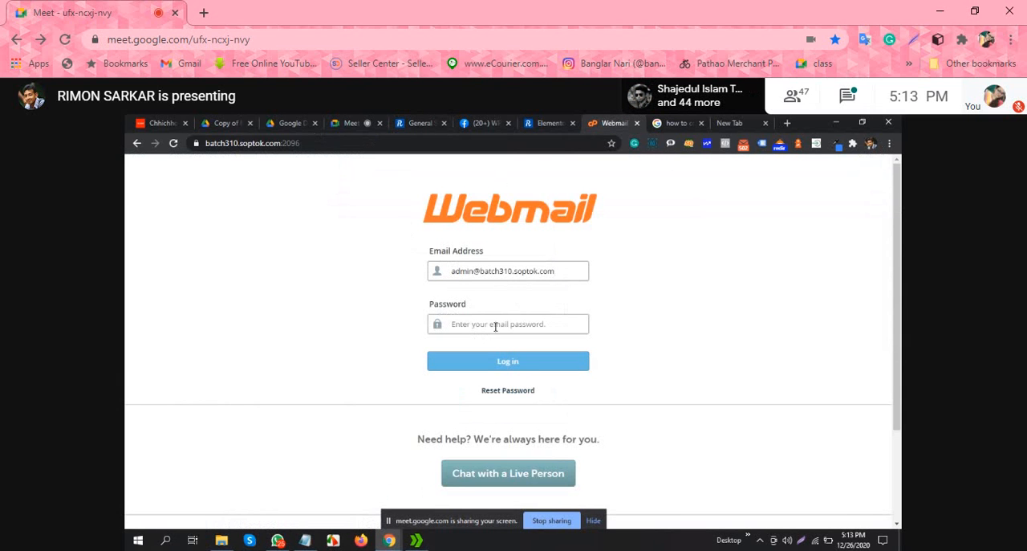
# Step: Open the Batch 08 text file on the desktop, copy the Batch 03.10 account password and minimise the file
pyautogui.click(836, 122)
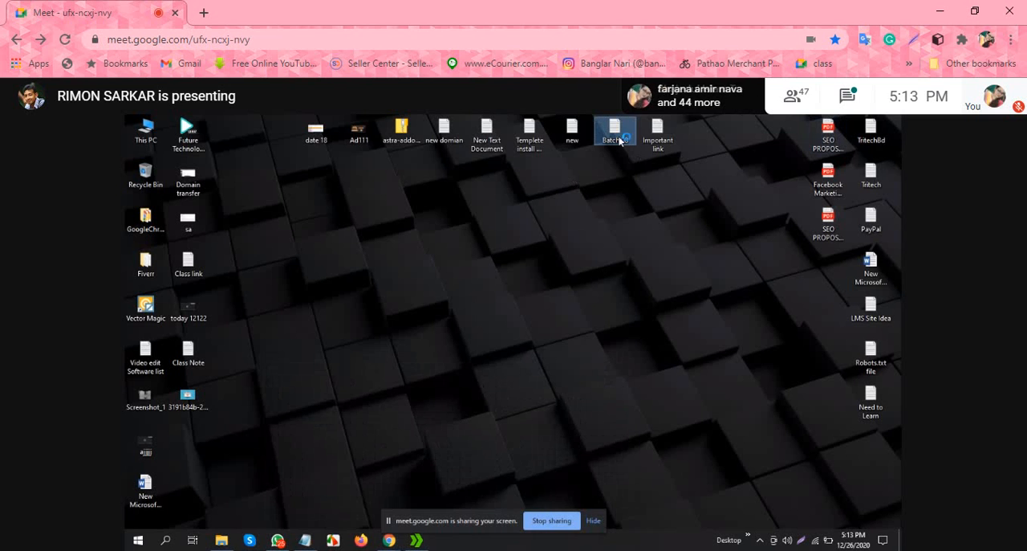
pyautogui.doubleClick(615, 134)
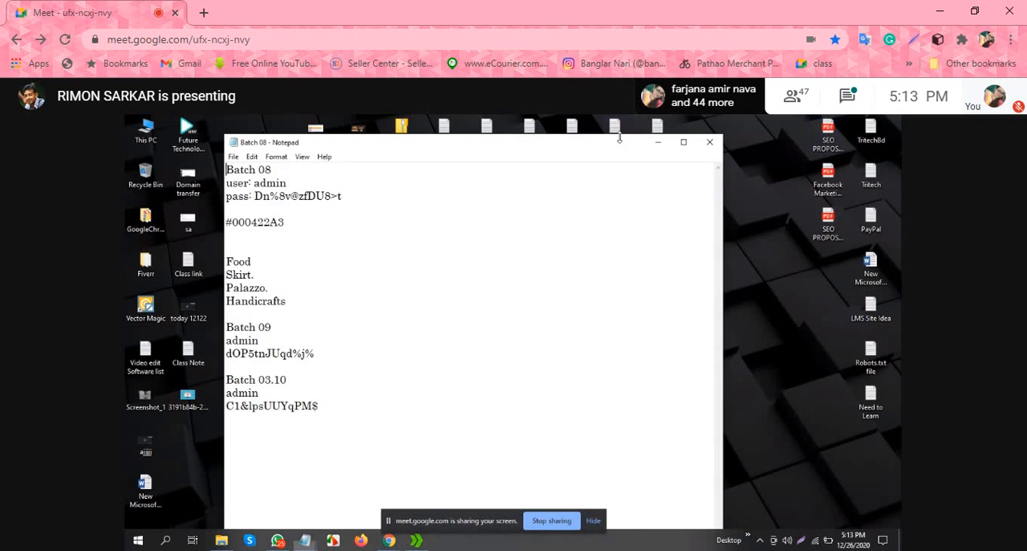
pyautogui.moveTo(323, 407); pyautogui.dragTo(226, 406)
pyautogui.click(658, 142)
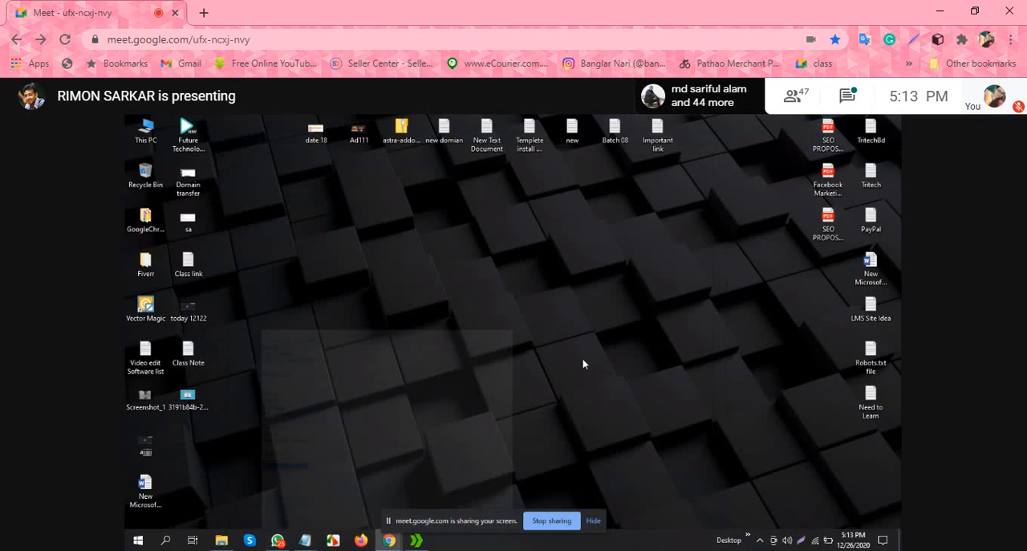
# Step: Switch back to the Webmail login in Chrome, paste the account password and try to log in
pyautogui.moveTo(396, 545)
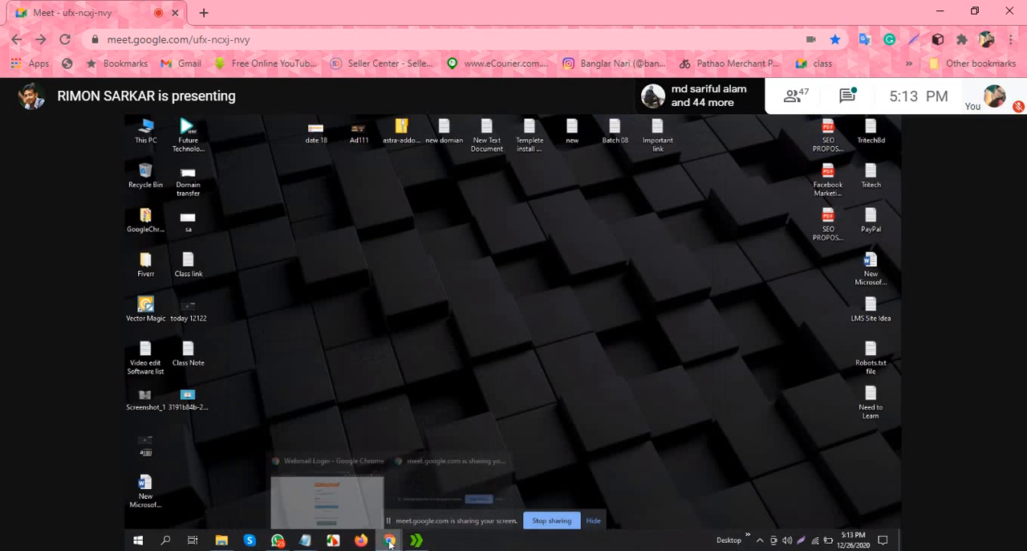
pyautogui.click(329, 494)
pyautogui.hotkey('ctrl', 'v')
pyautogui.click(485, 360)
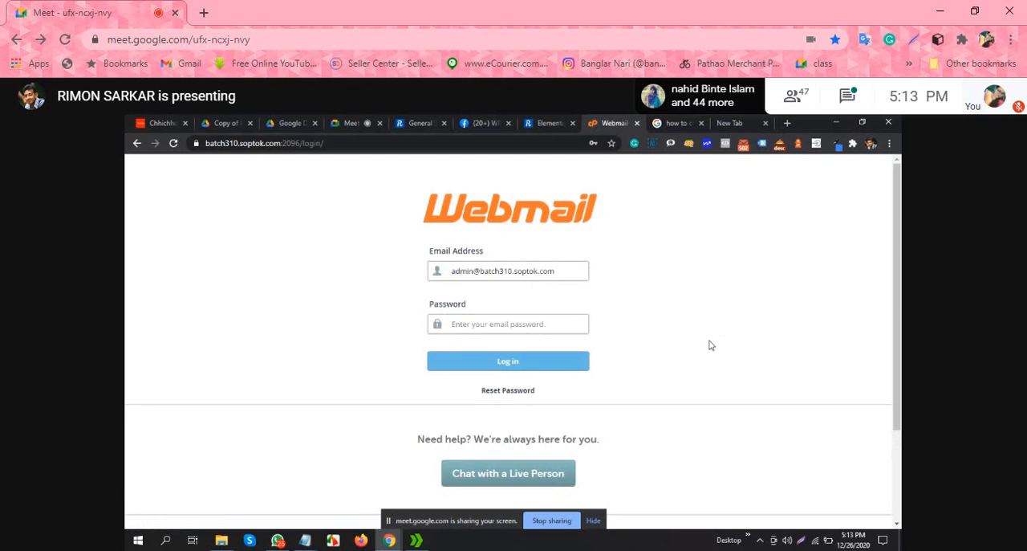
# Step: Return to the WordPress General settings and review the administration email, timezone, date and time format options
pyautogui.click(552, 119)
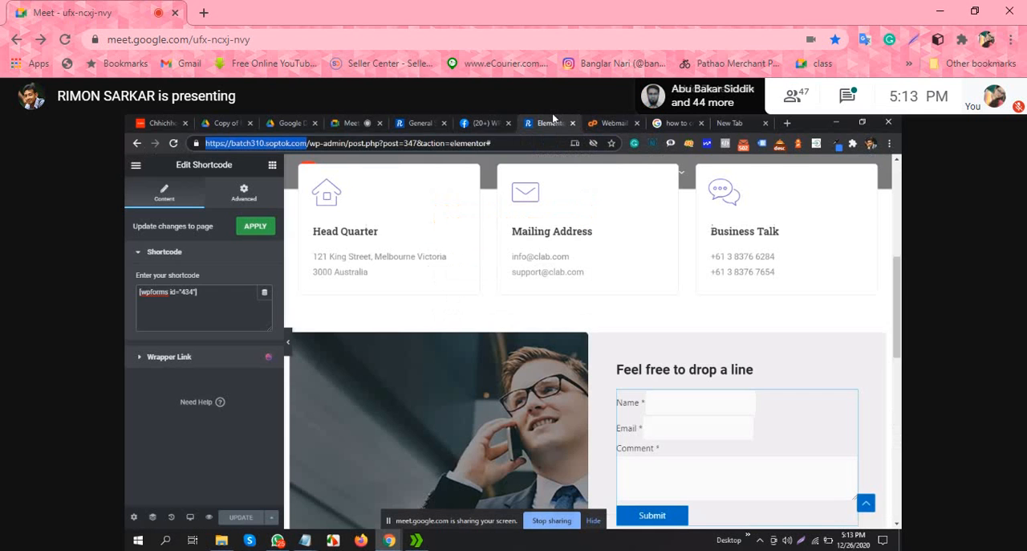
pyautogui.click(420, 120)
pyautogui.scroll(-3, 516, 329)
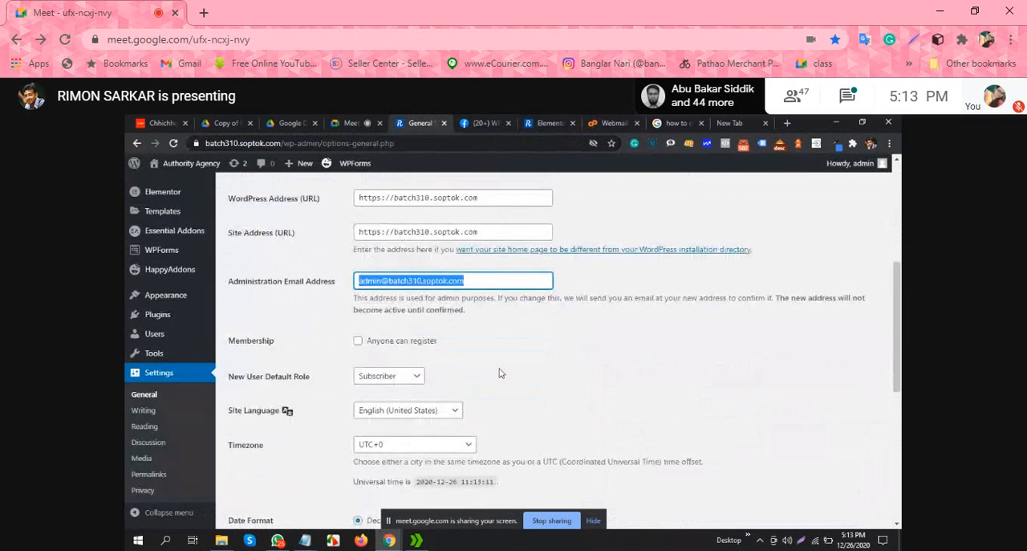
pyautogui.scroll(-3, 548, 339)
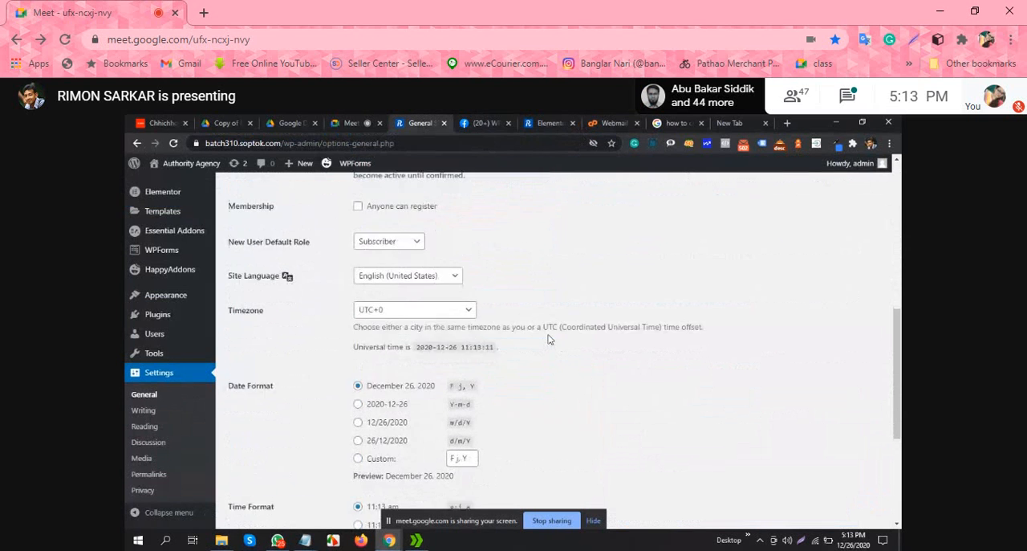
pyautogui.scroll(-3, 548, 340)
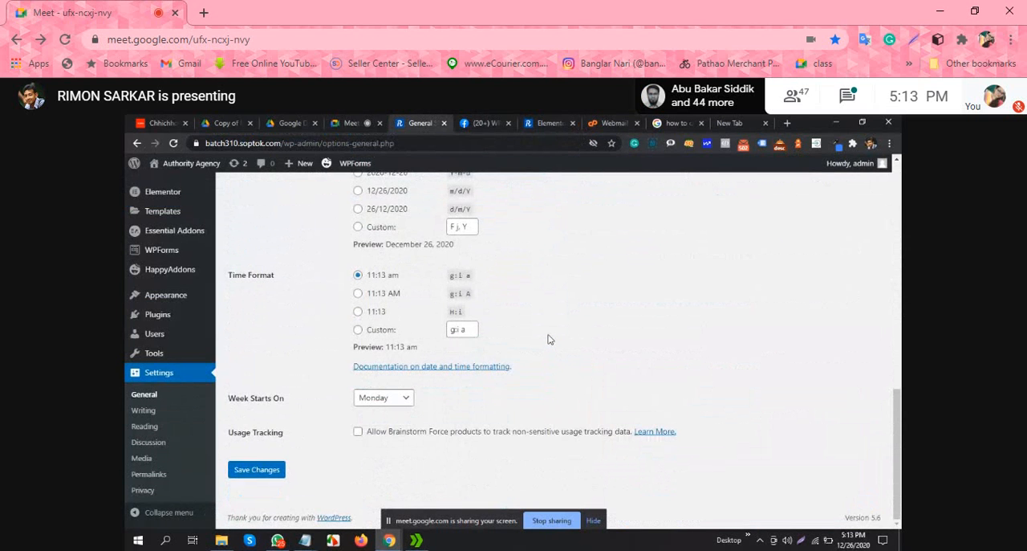
pyautogui.scroll(5, 548, 340)
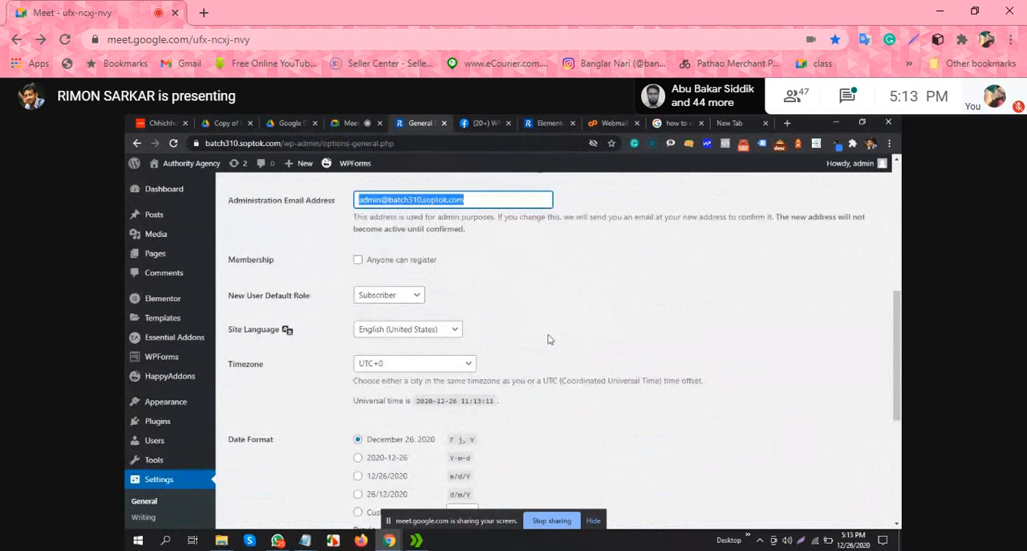
pyautogui.scroll(2, 548, 340)
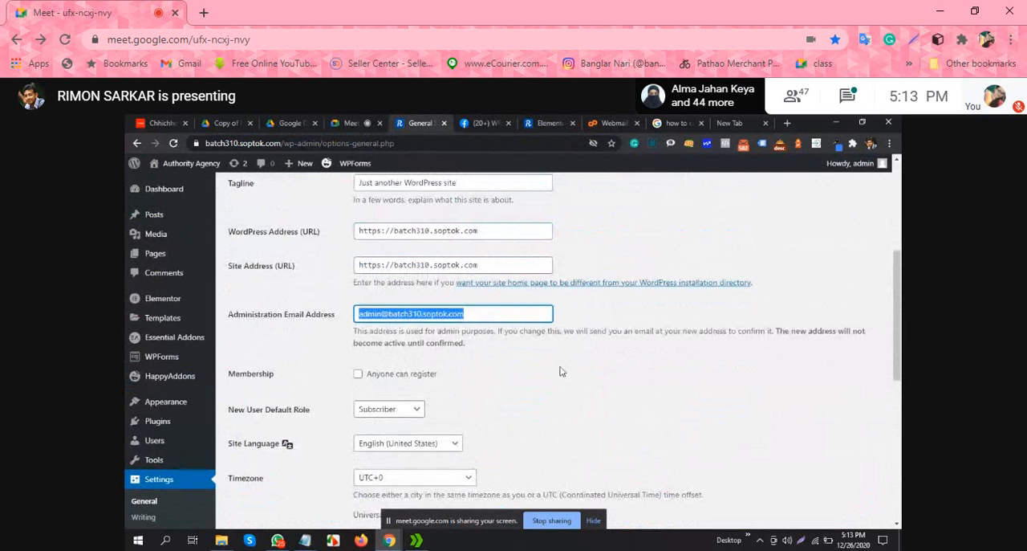
pyautogui.scroll(1, 566, 369)
pyautogui.click(590, 369)
pyautogui.scroll(1, 590, 370)
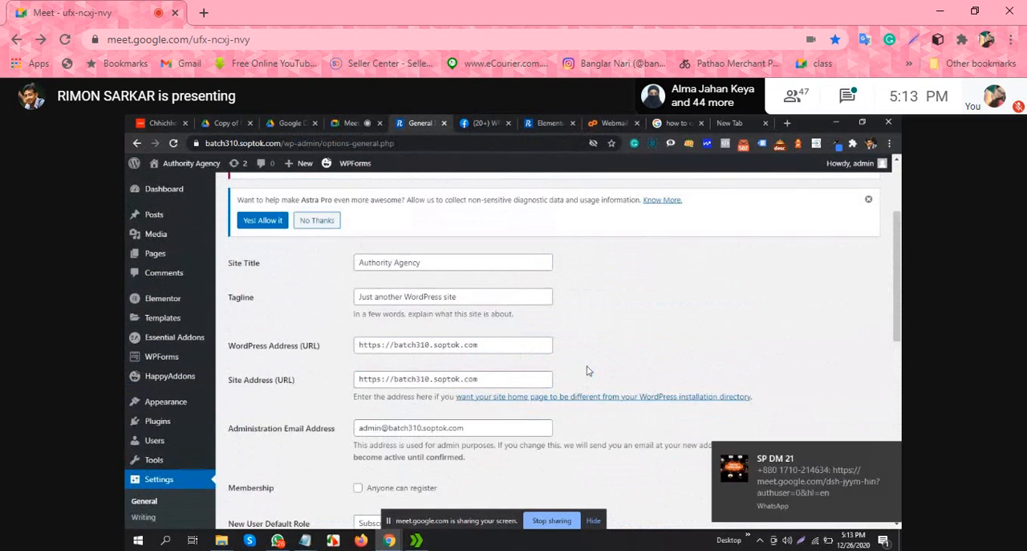
# Step: Review the General Settings page from the site title and addresses through the date, time, week start and usage tracking options
pyautogui.scroll(2, 585, 363)
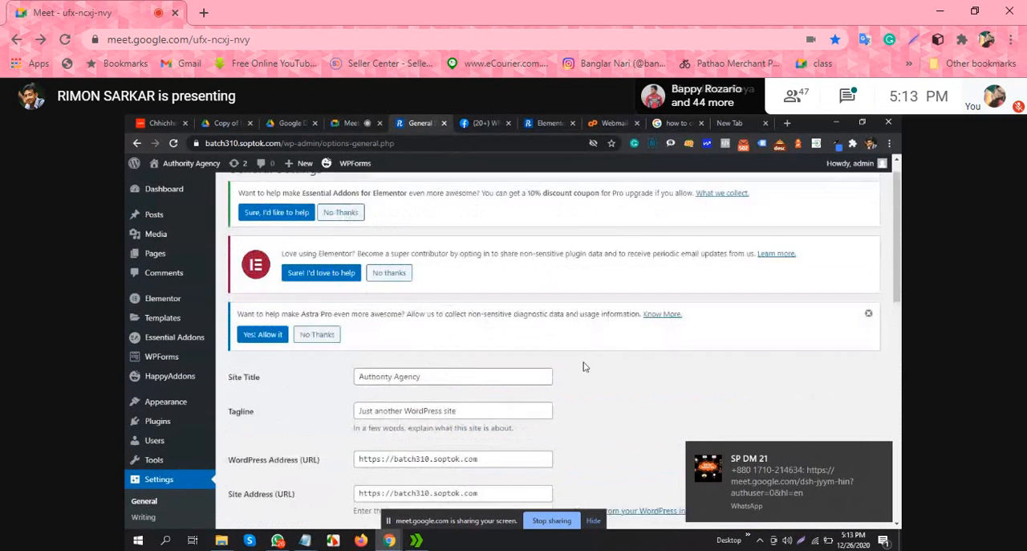
pyautogui.scroll(-2, 583, 367)
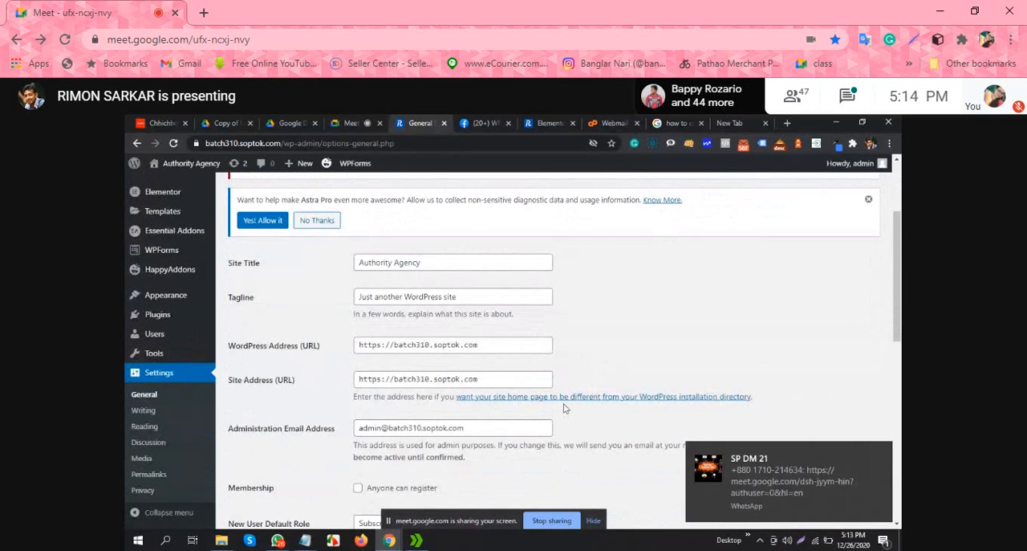
pyautogui.scroll(-1, 673, 371)
pyautogui.scroll(-2, 673, 372)
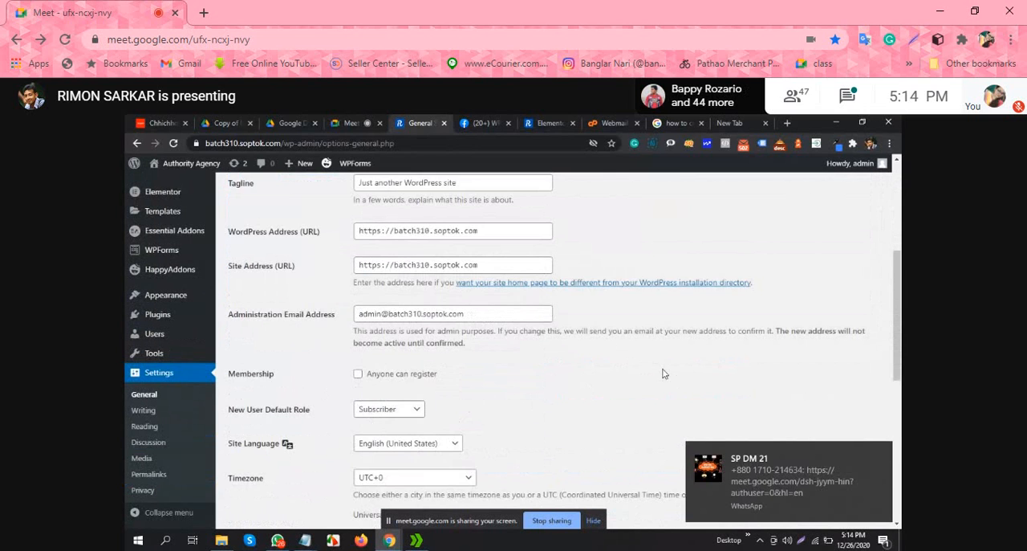
pyautogui.scroll(-2, 571, 370)
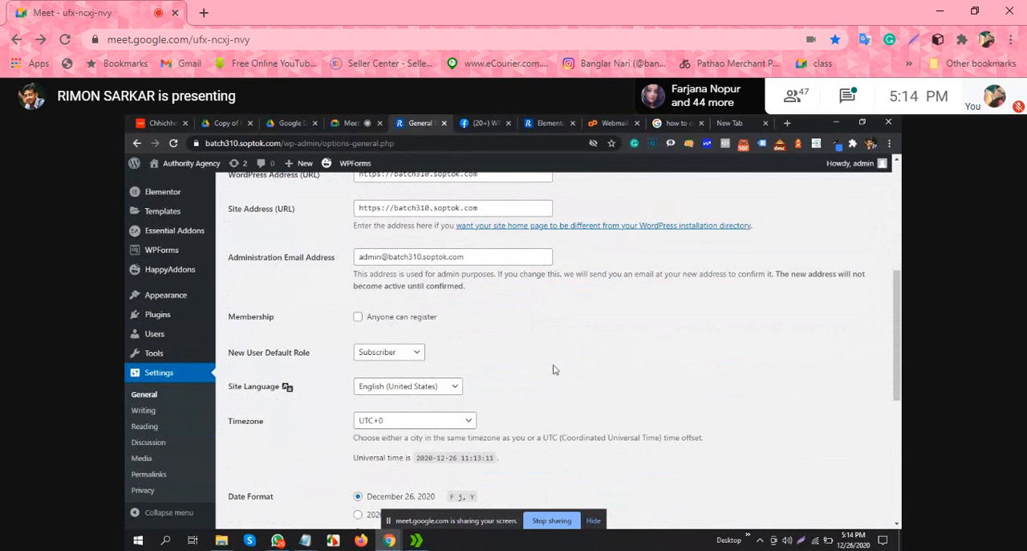
pyautogui.scroll(-2, 553, 369)
pyautogui.scroll(-2, 544, 370)
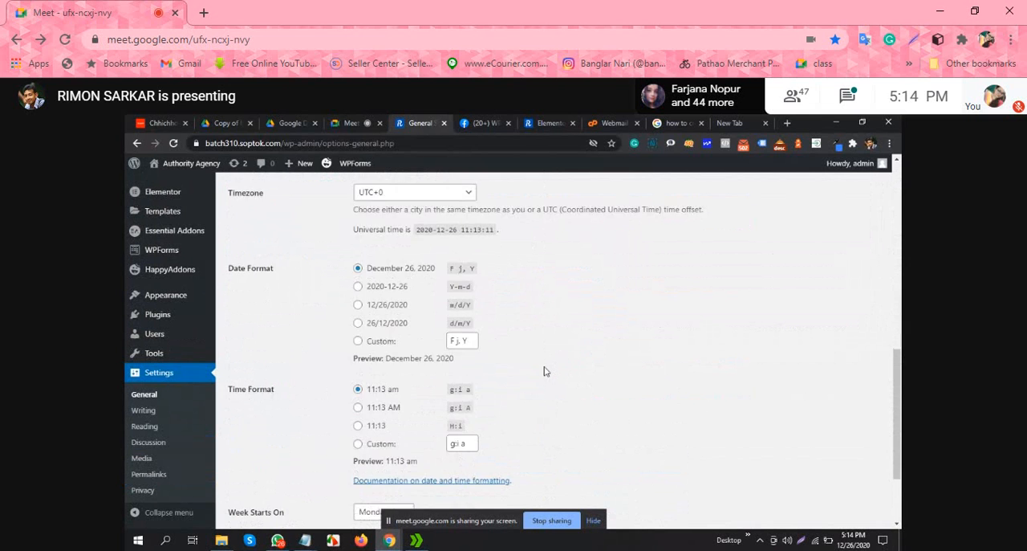
pyautogui.scroll(-2, 544, 370)
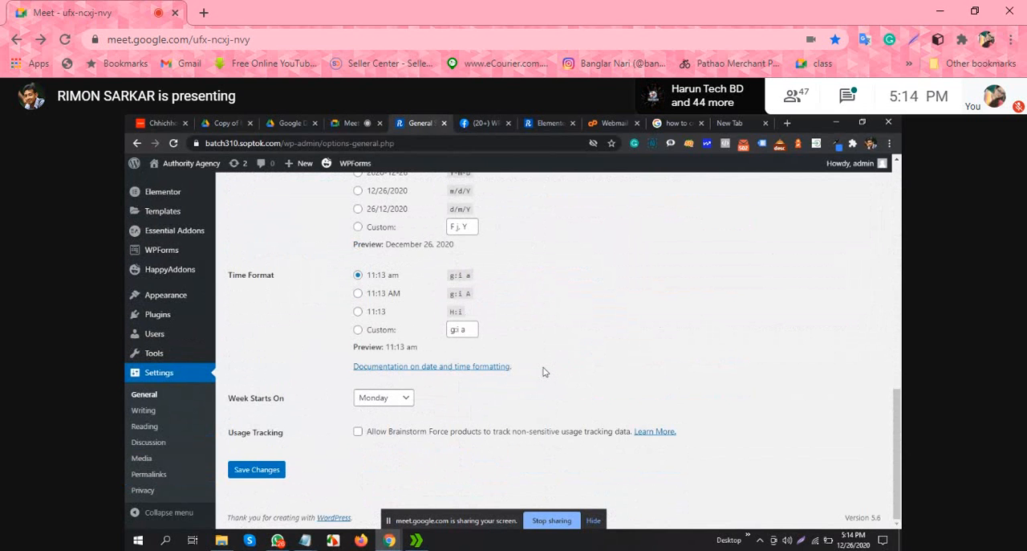
pyautogui.scroll(8, 540, 377)
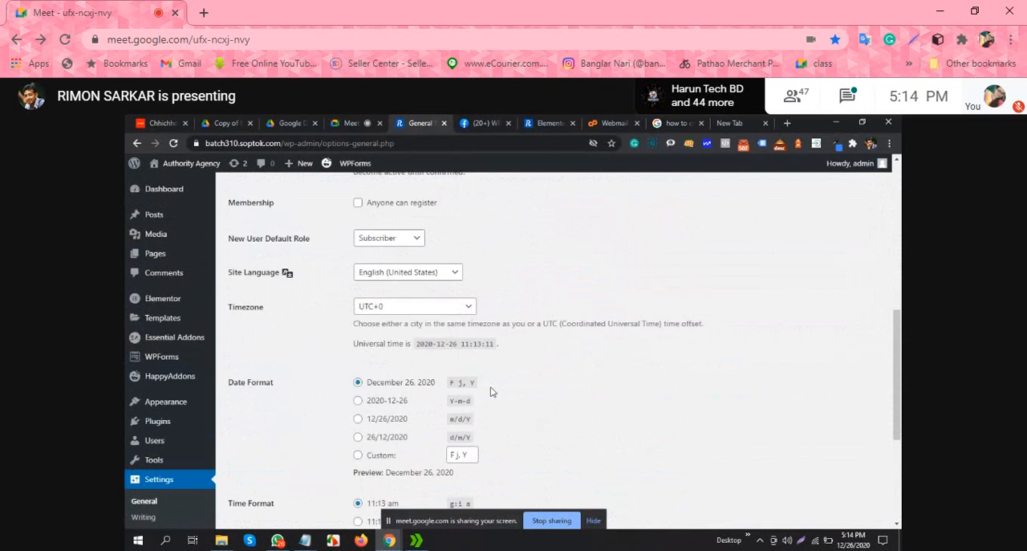
# Step: Highlight the administration email address and its confirmation note, and check the remaining General settings
pyautogui.tripleClick(417, 369)
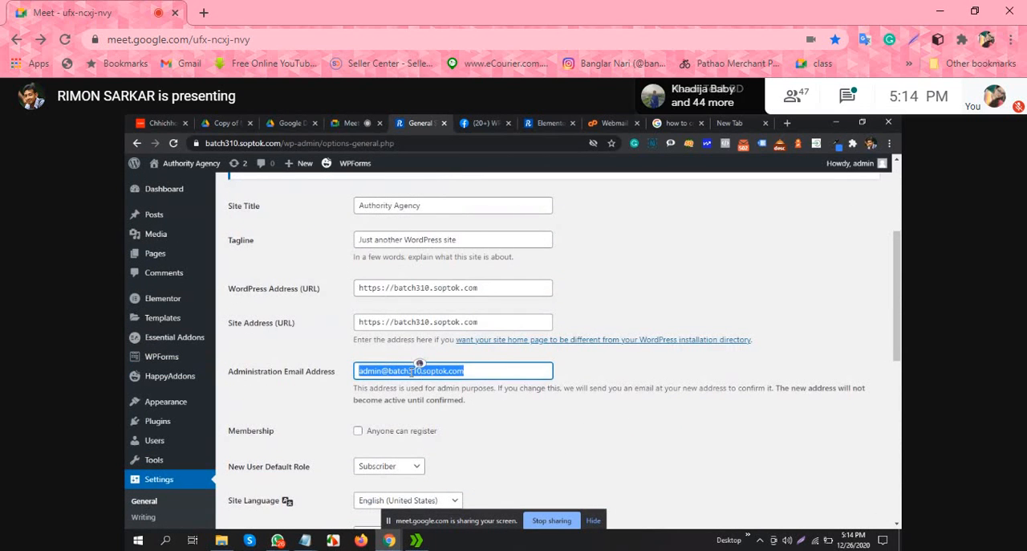
pyautogui.click(383, 371)
pyautogui.tripleClick(383, 371)
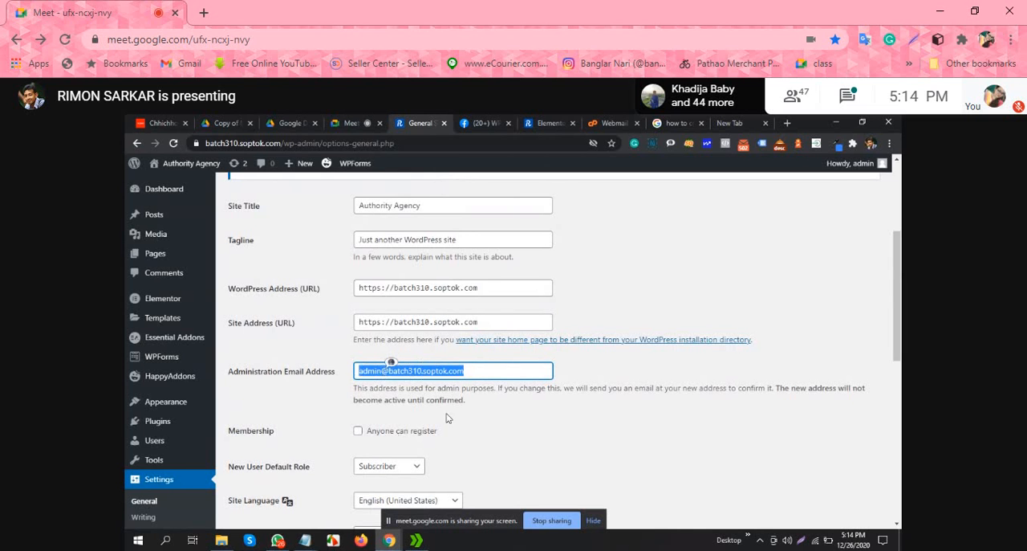
pyautogui.moveTo(358, 389); pyautogui.dragTo(748, 397)
pyautogui.click(570, 415)
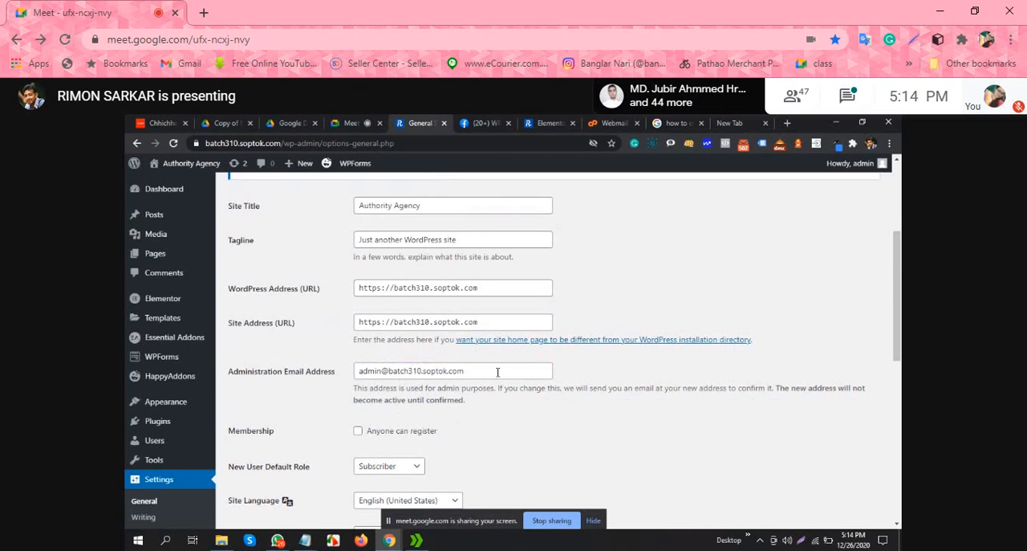
pyautogui.scroll(-2, 452, 353)
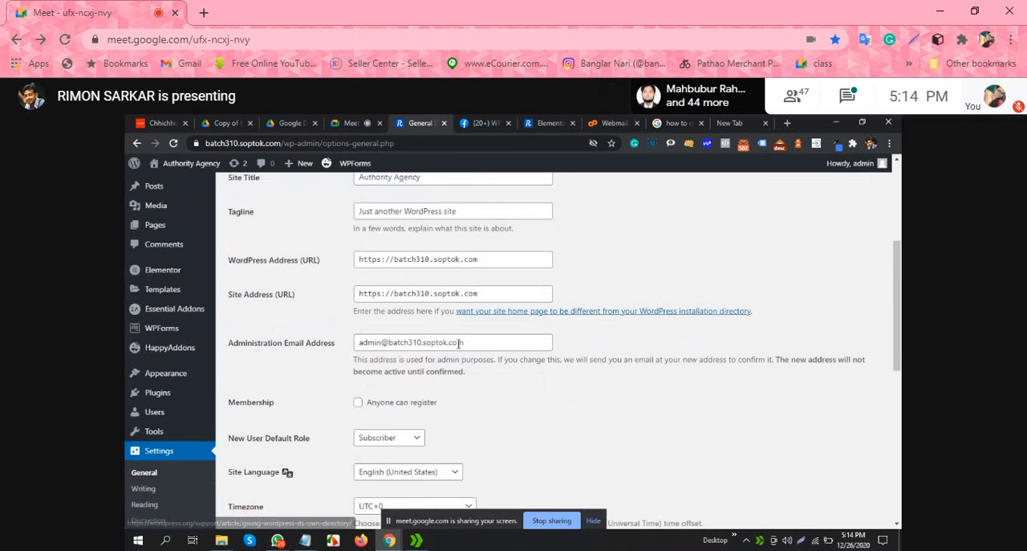
pyautogui.scroll(-4, 454, 353)
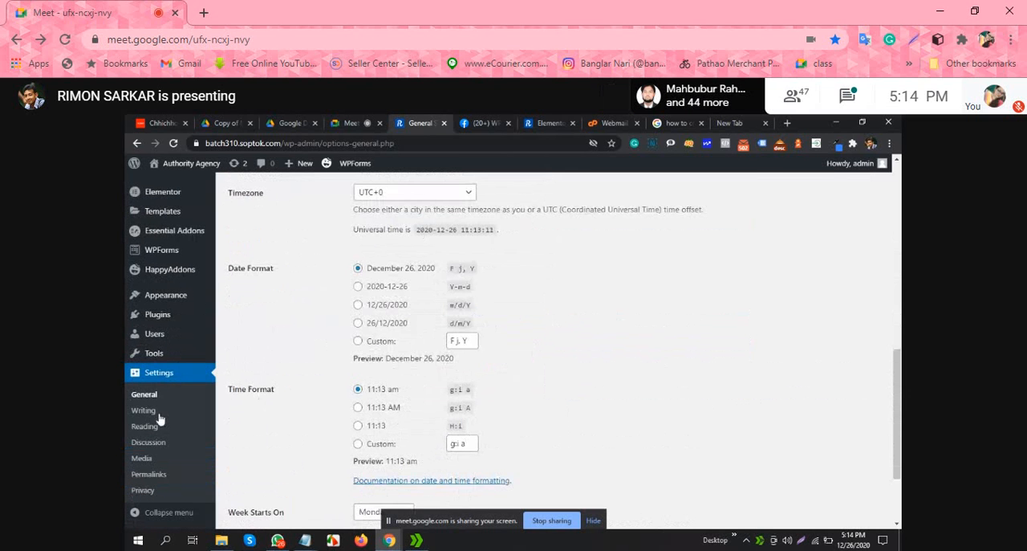
pyautogui.scroll(-2, 489, 335)
pyautogui.scroll(10, 485, 338)
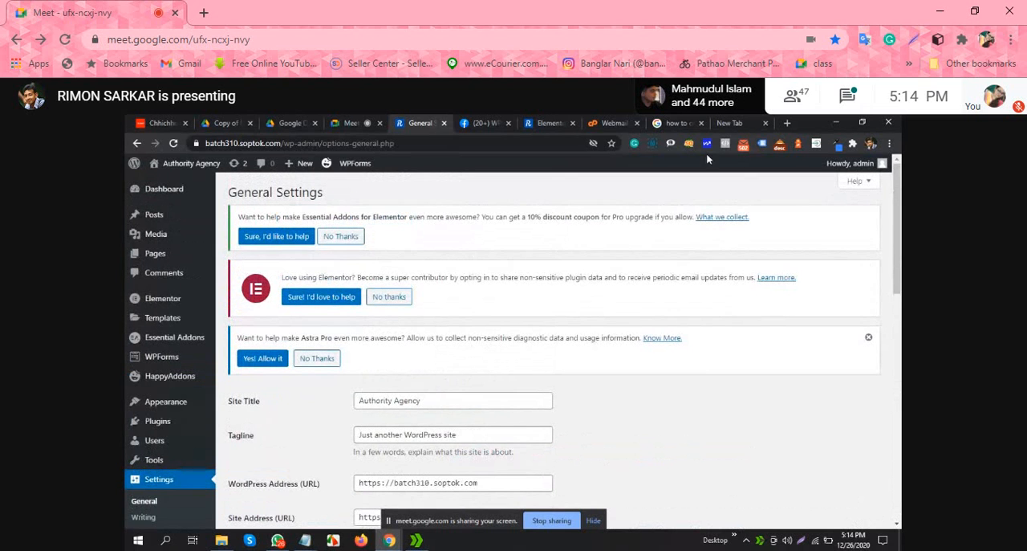
# Step: Open the cPanel login page of the presenter's own website in a new browser tab and stop sharing the screen
pyautogui.click(787, 122)
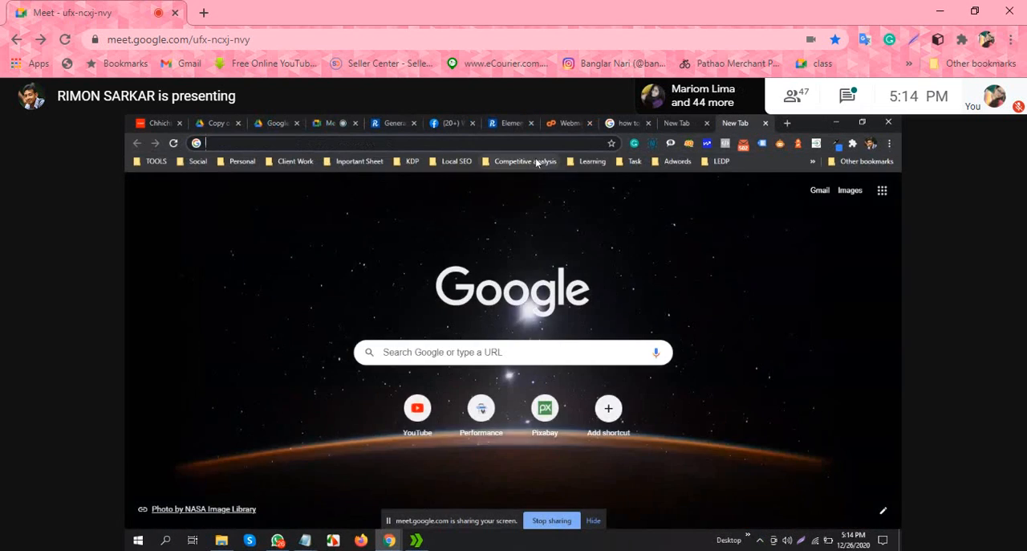
pyautogui.write('rimonsarkar.com')
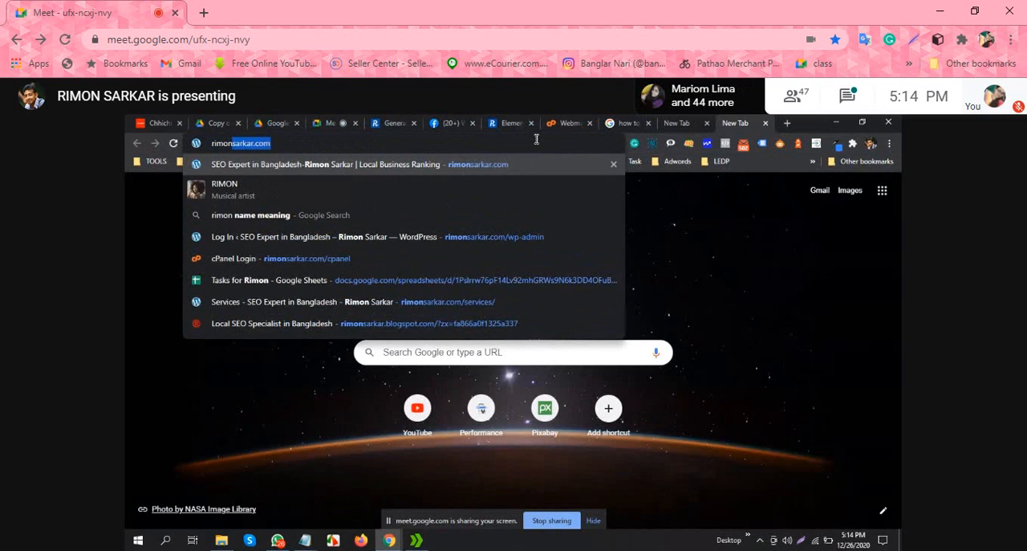
pyautogui.press('Right')
pyautogui.write('/c')
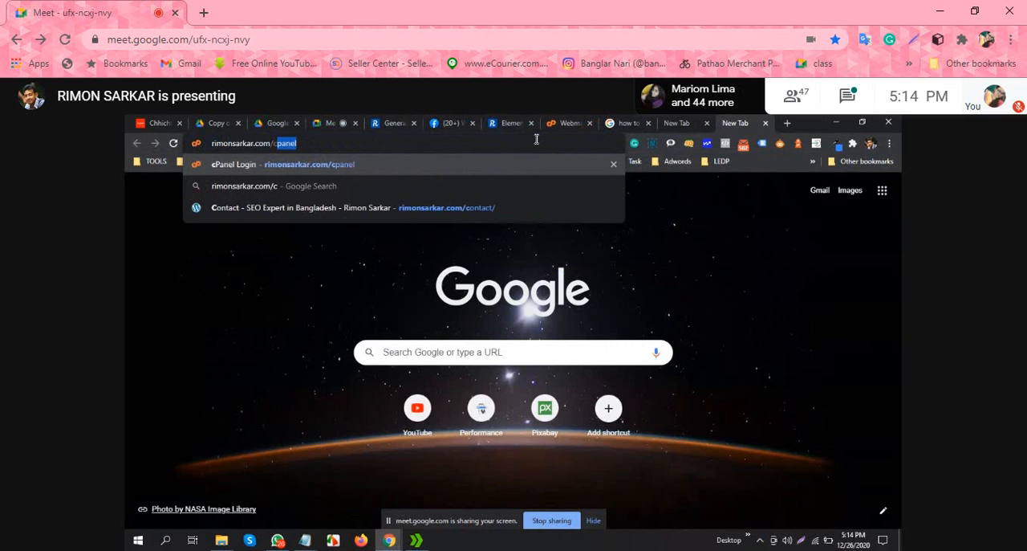
pyautogui.press('Right')
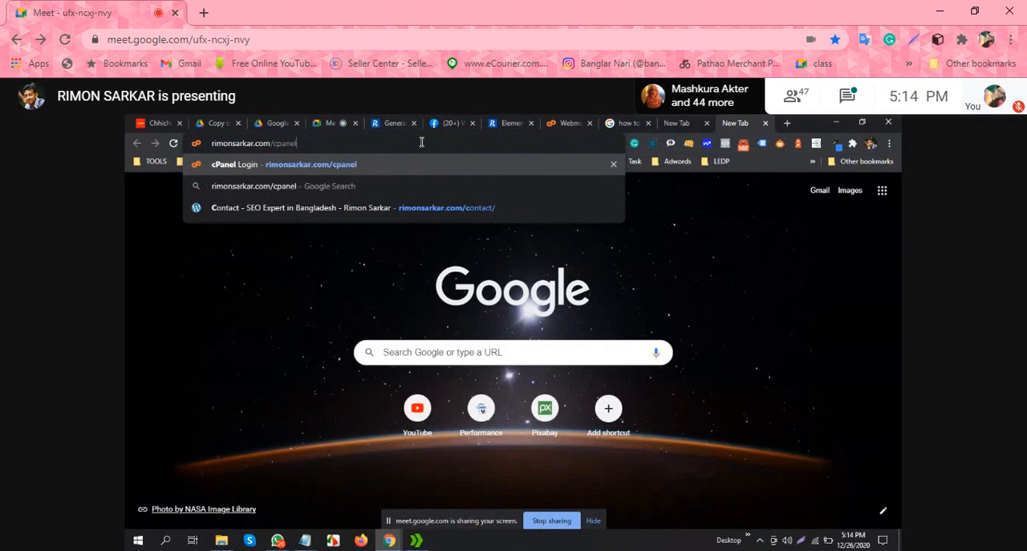
pyautogui.press('Return')
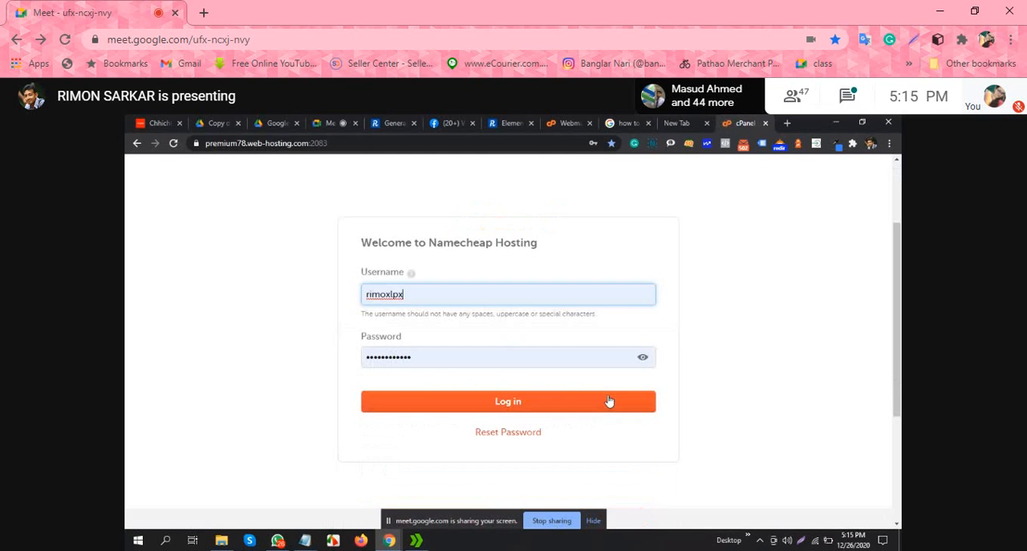
pyautogui.click(561, 520)
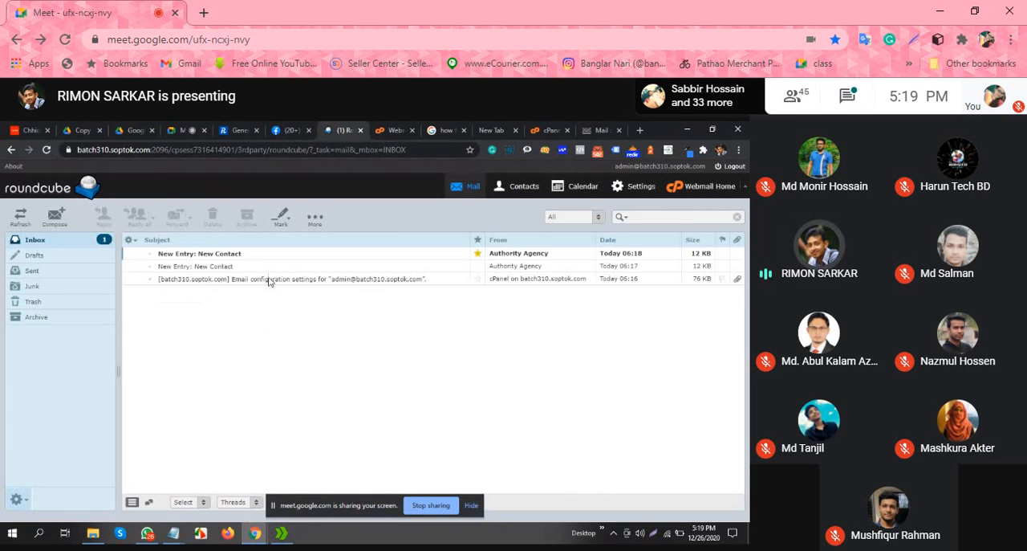
# Step: Open the newest "New Entry: New Contact" message in the Roundcube inbox and read its name, email and comment fields
pyautogui.click(273, 255)
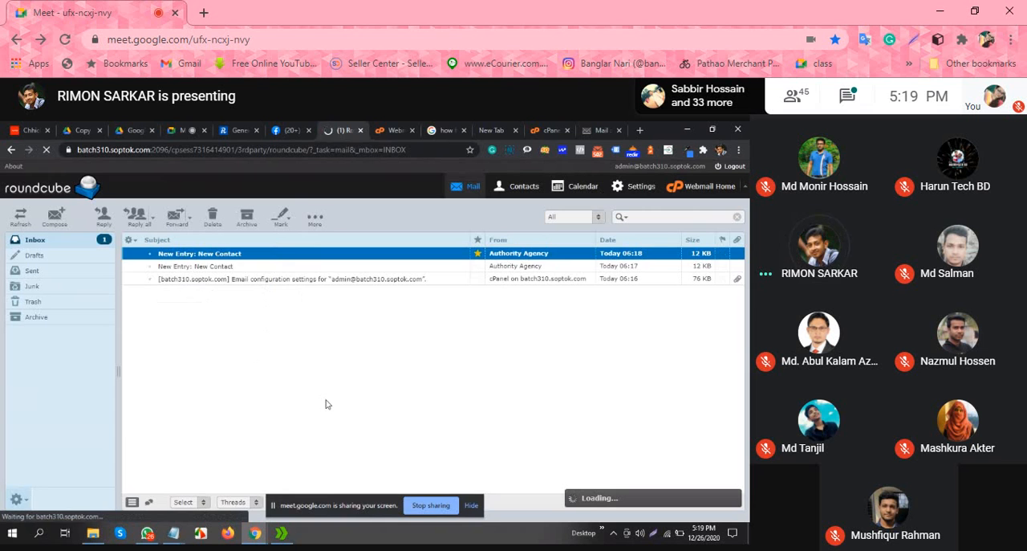
pyautogui.scroll(-1, 386, 390)
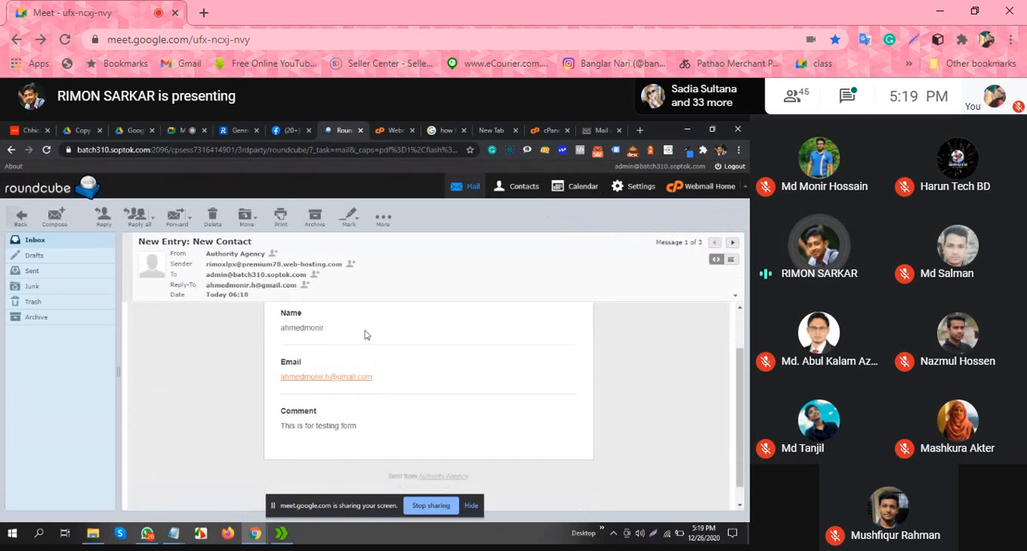
pyautogui.scroll(-1, 365, 334)
pyautogui.scroll(2, 374, 390)
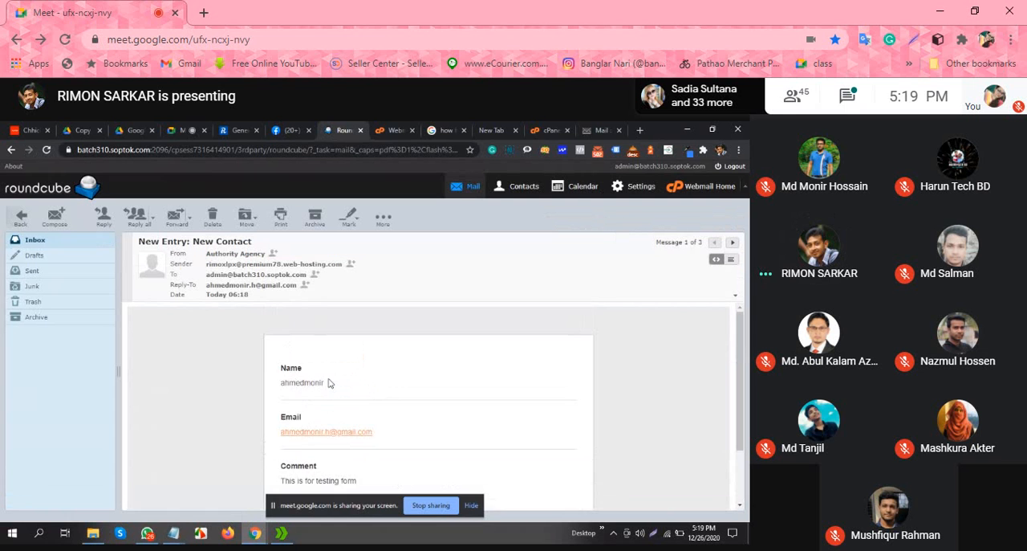
pyautogui.scroll(-2, 329, 385)
pyautogui.scroll(2, 339, 398)
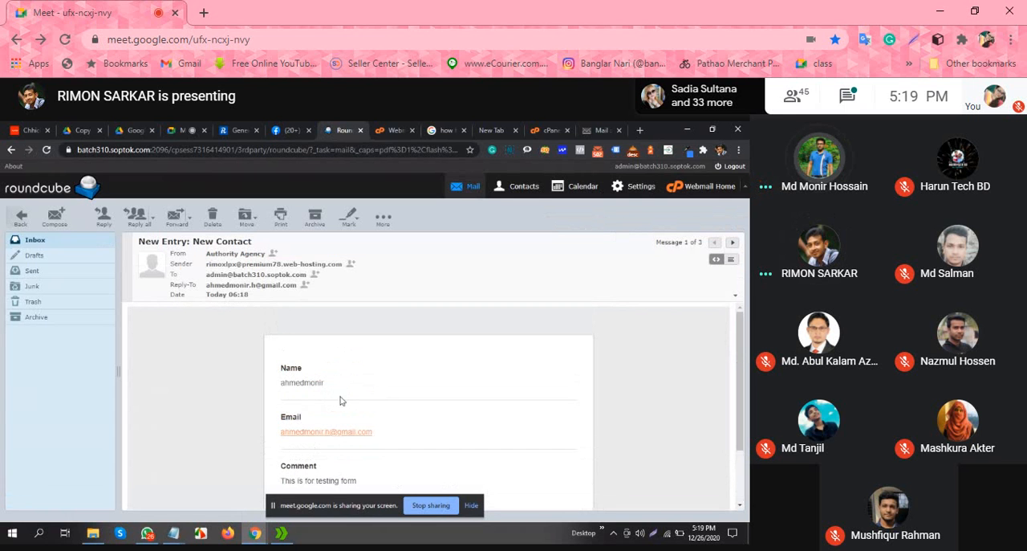
pyautogui.scroll(-2, 337, 306)
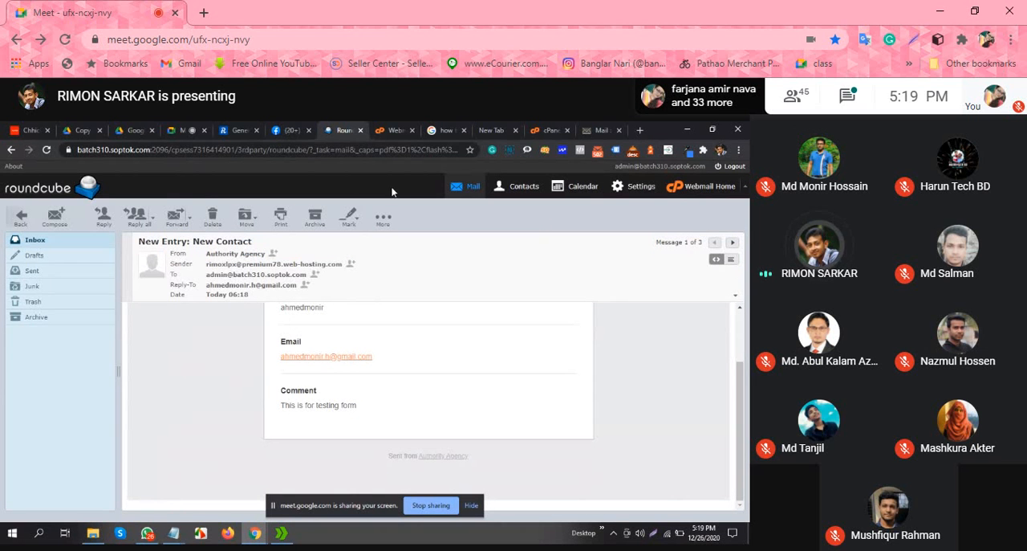
# Step: Return to the WordPress General settings and check which administration email address is set for the site
pyautogui.click(287, 128)
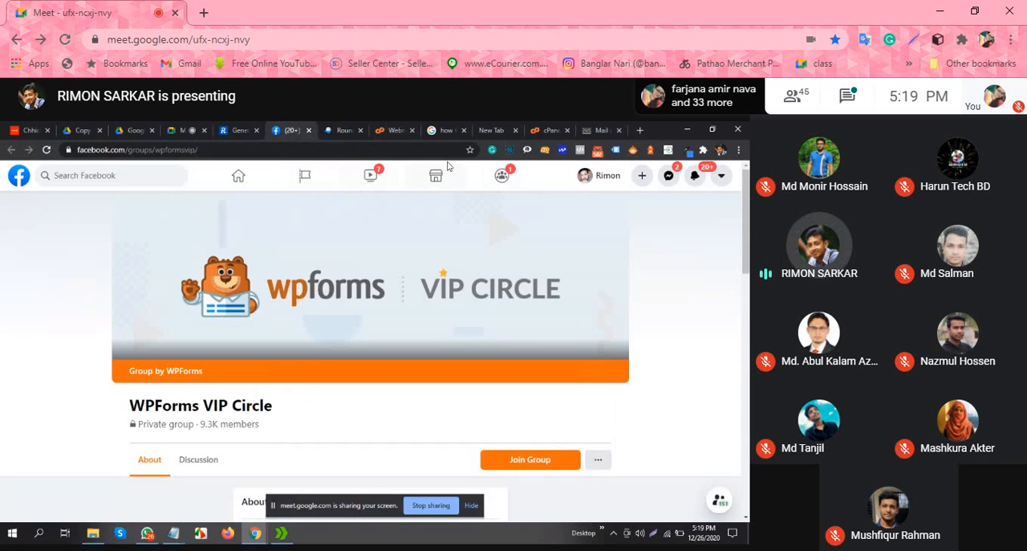
pyautogui.click(516, 131)
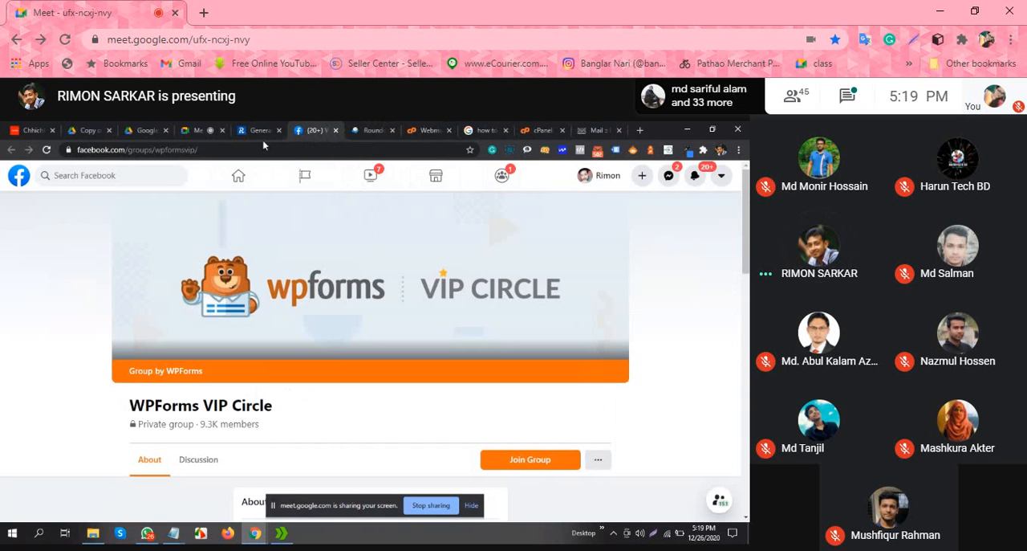
pyautogui.click(259, 128)
pyautogui.scroll(3, 115, 348)
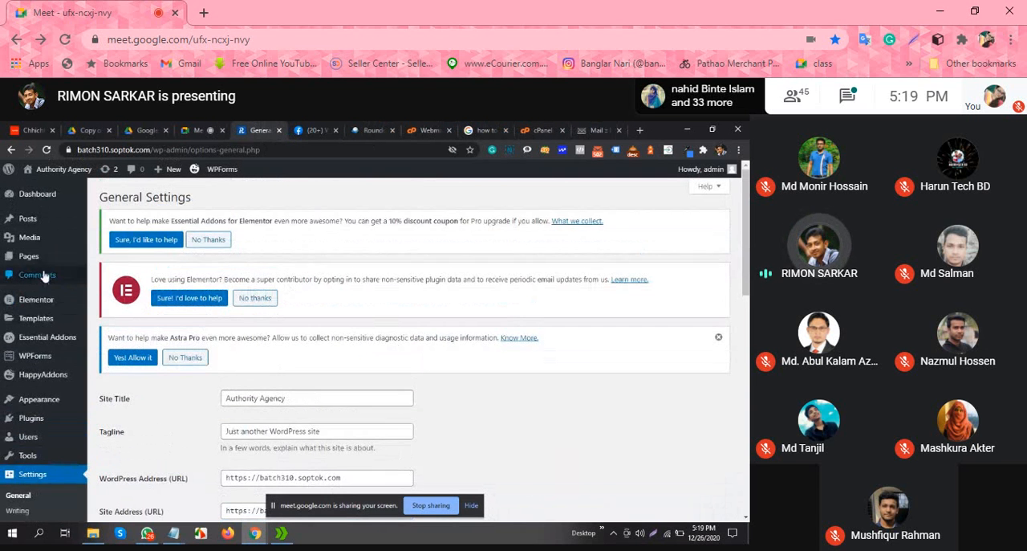
pyautogui.scroll(-2, 43, 312)
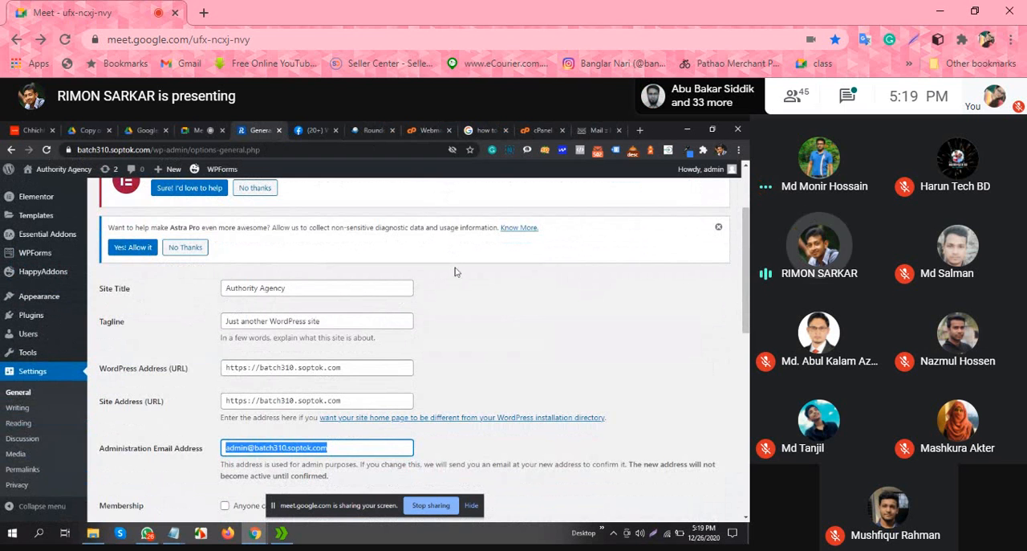
pyautogui.click(500, 305)
pyautogui.scroll(-3, 500, 305)
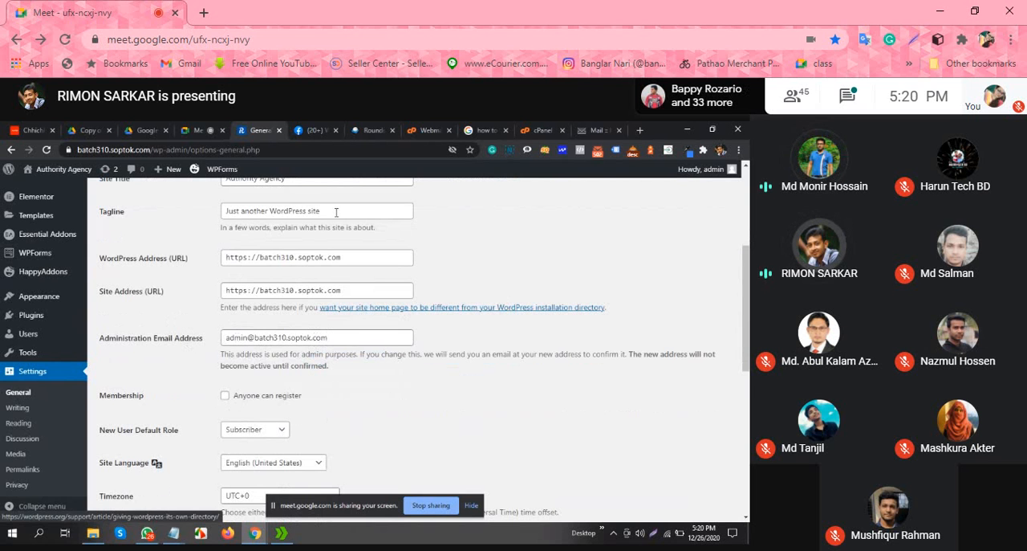
pyautogui.scroll(1, 333, 335)
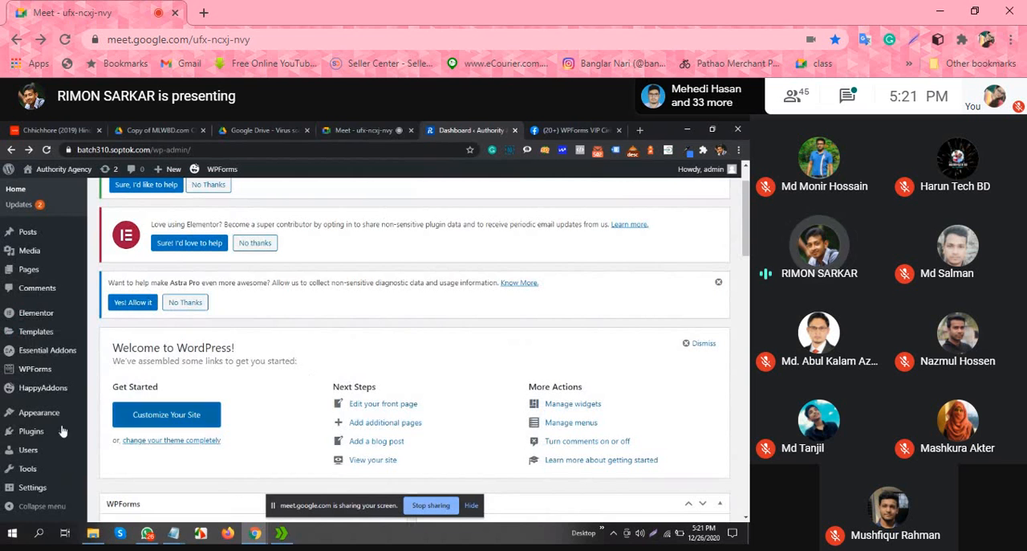
# Step: Open the list of all WordPress pages and look through it from About to Terms of Condition
pyautogui.moveTo(47, 275)
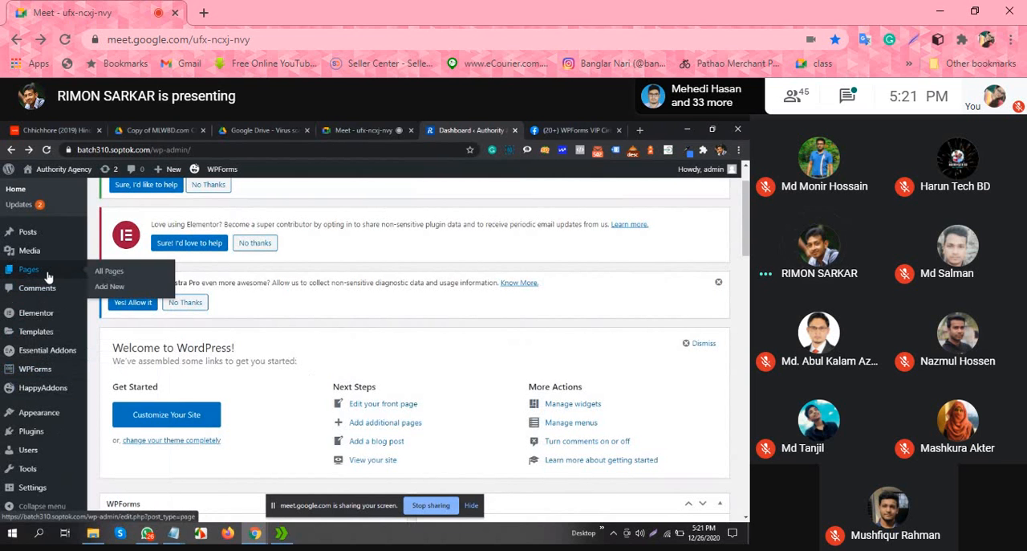
pyautogui.click(121, 274)
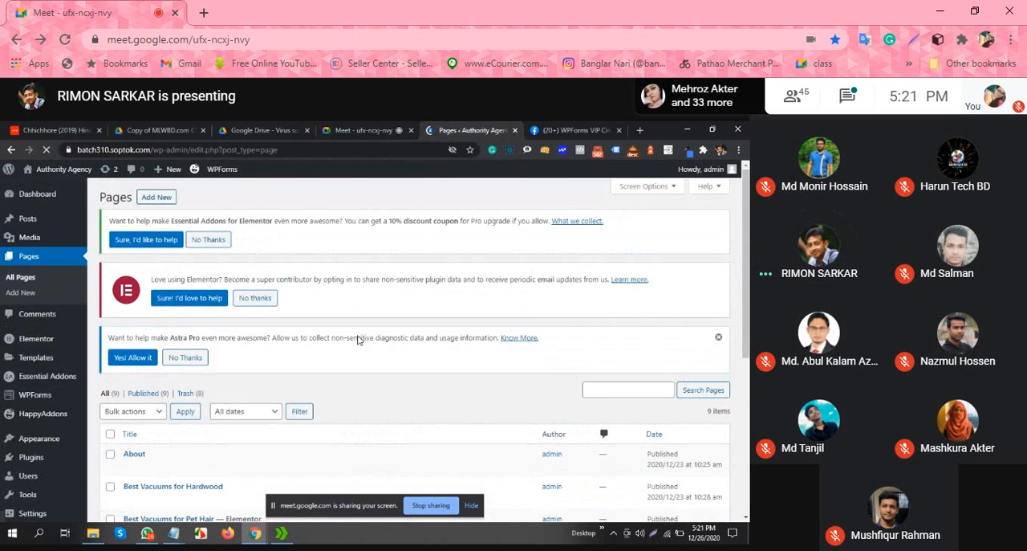
pyautogui.scroll(-5, 358, 339)
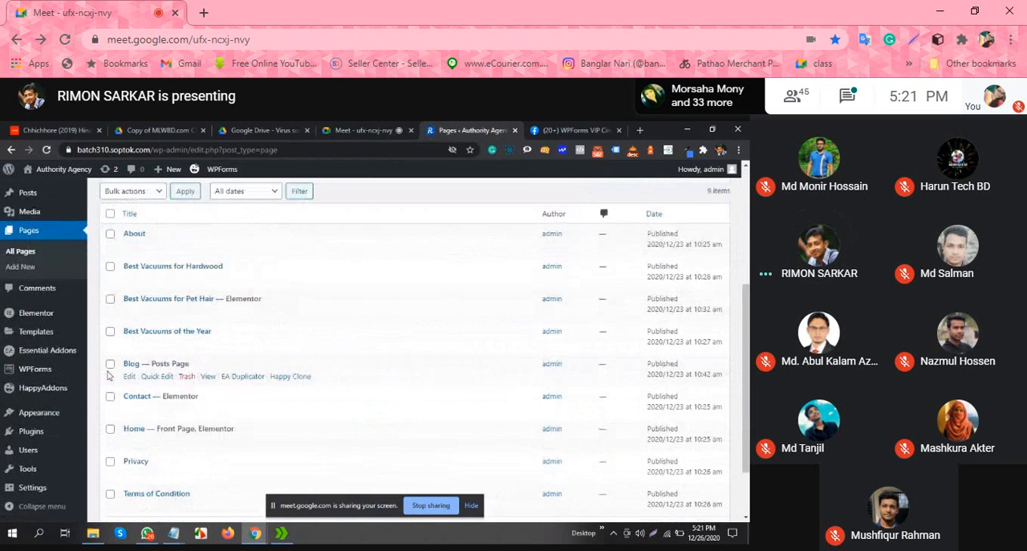
pyautogui.scroll(-2, 110, 375)
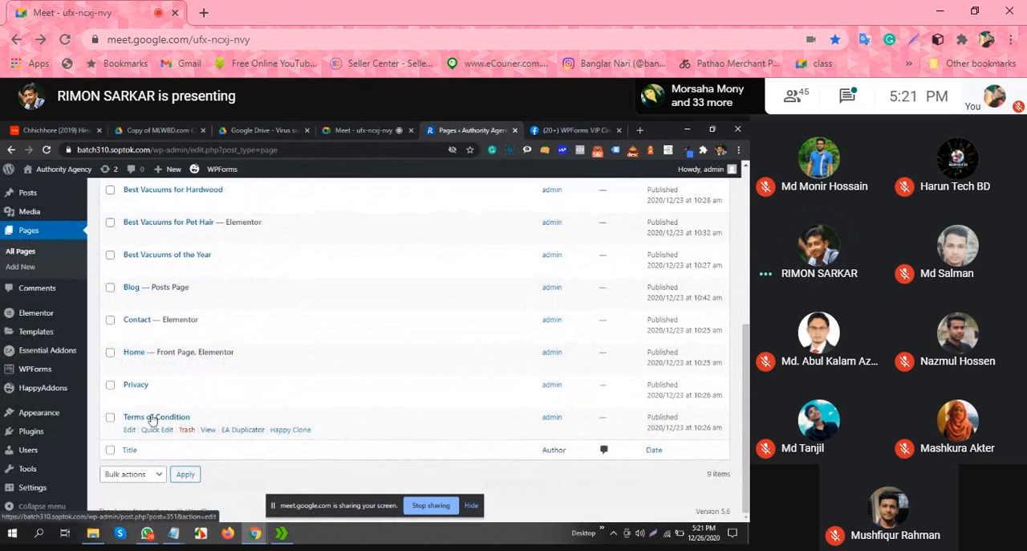
pyautogui.scroll(3, 153, 337)
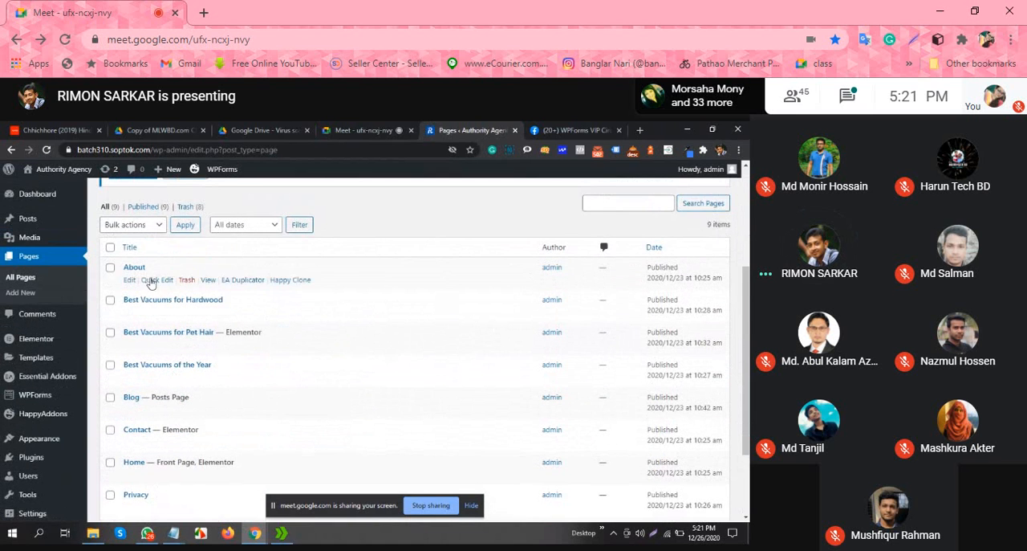
# Step: Open the Privacy page for editing and load privacypolicygenerator.info in a new browser tab
pyautogui.scroll(-1, 146, 353)
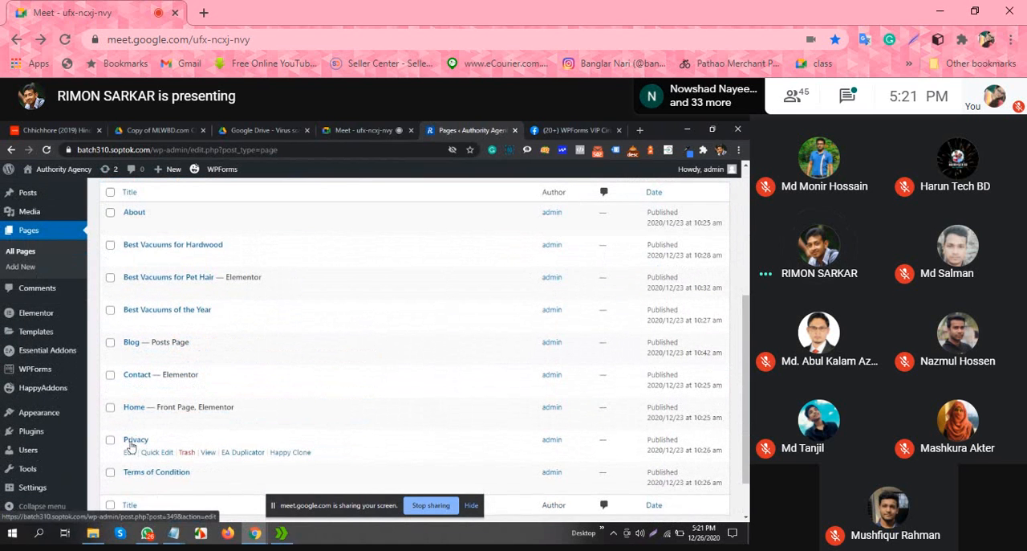
pyautogui.click(130, 452)
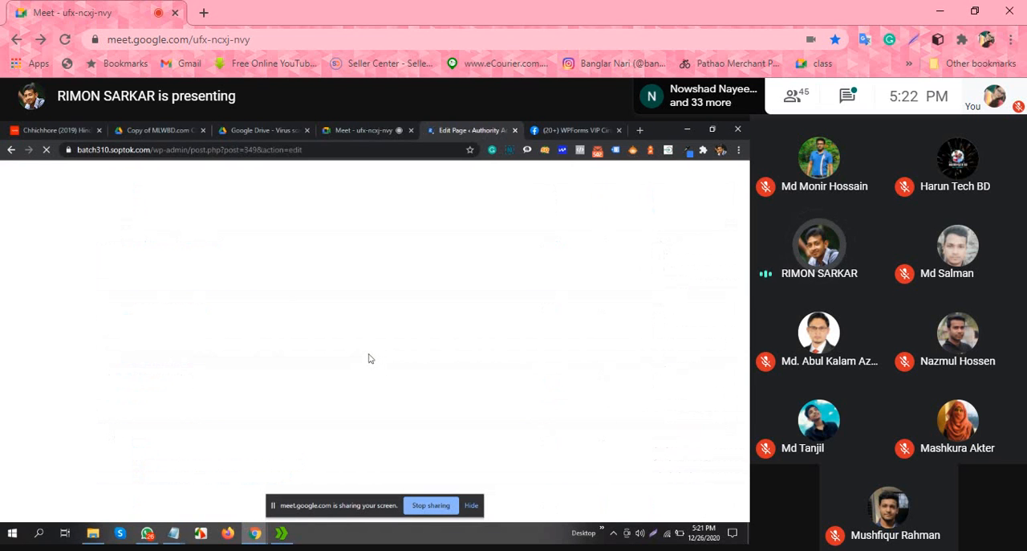
pyautogui.click(639, 129)
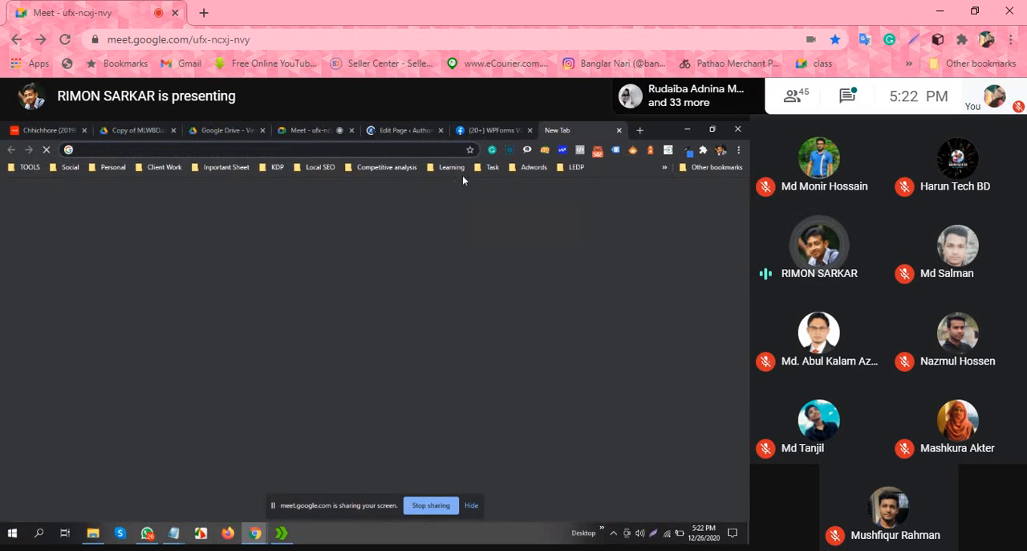
pyautogui.write('pri')
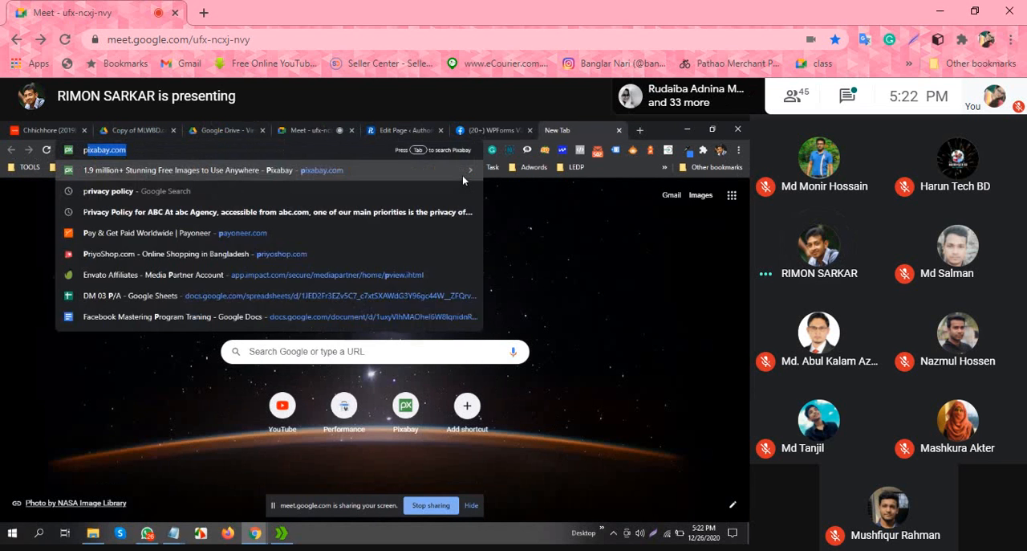
pyautogui.write('vacypolicygenerator')
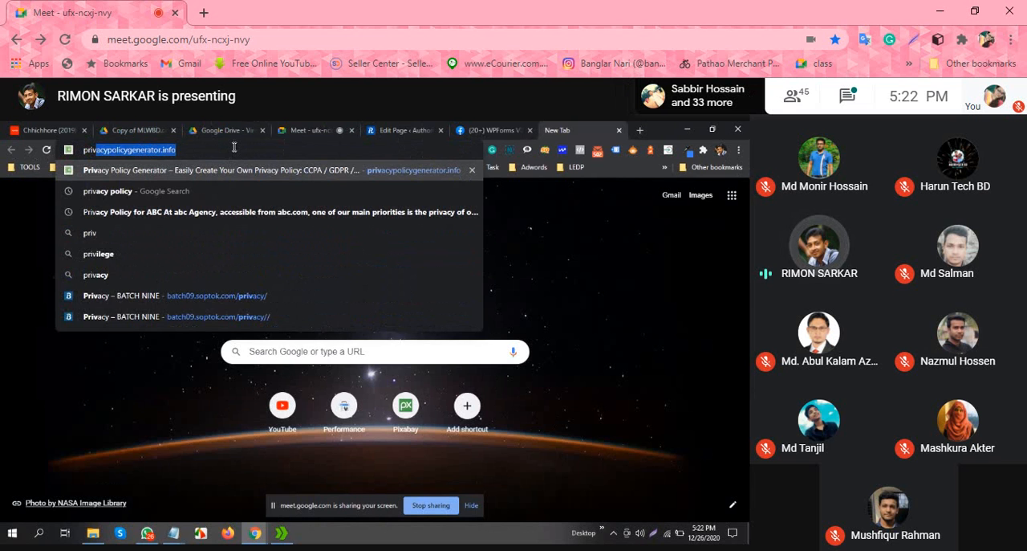
pyautogui.press('Right')
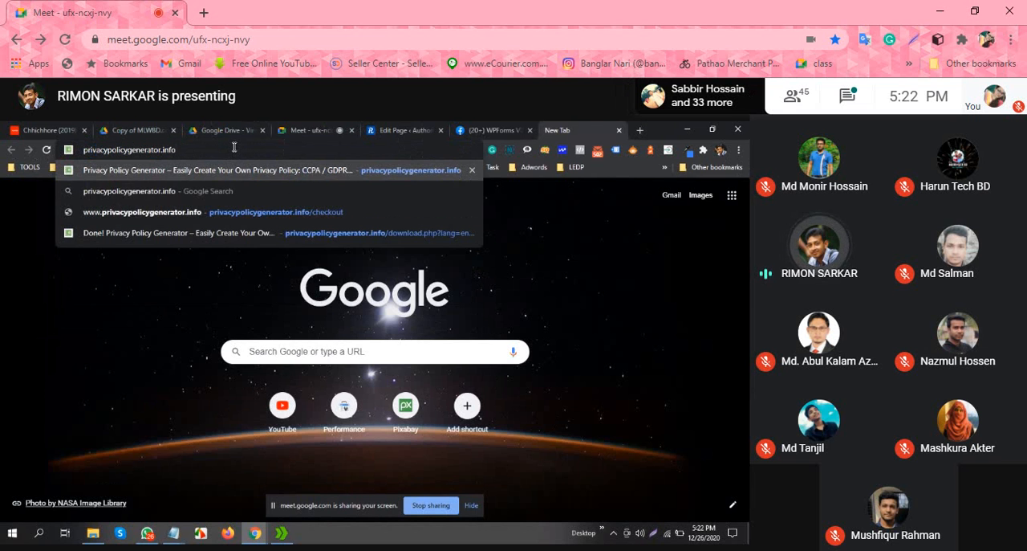
pyautogui.press('Return')
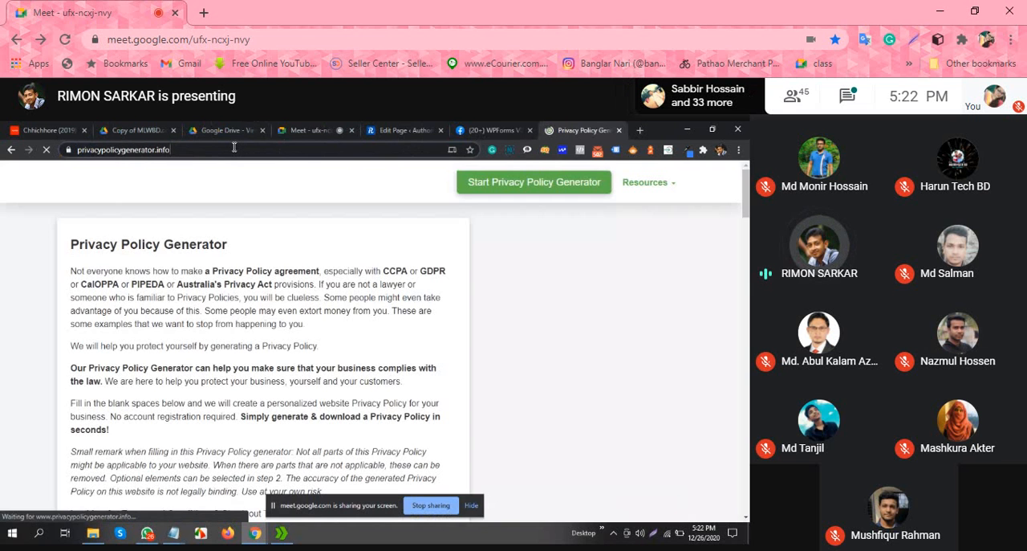
# Step: Copy the Privacy Policy Generator web address and send it to everyone in the Google Meet chat
pyautogui.click(168, 154)
pyautogui.rightClick(161, 153)
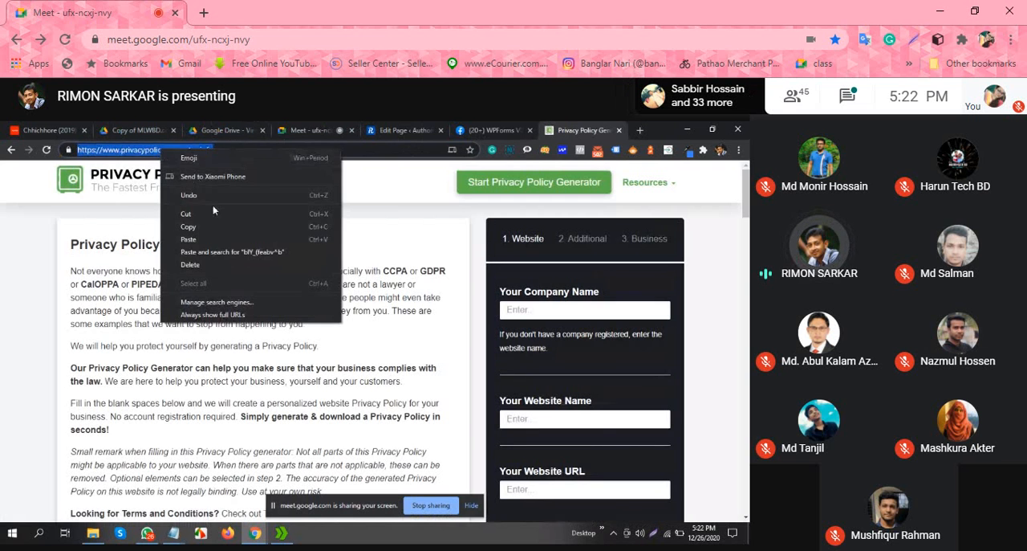
pyautogui.click(203, 231)
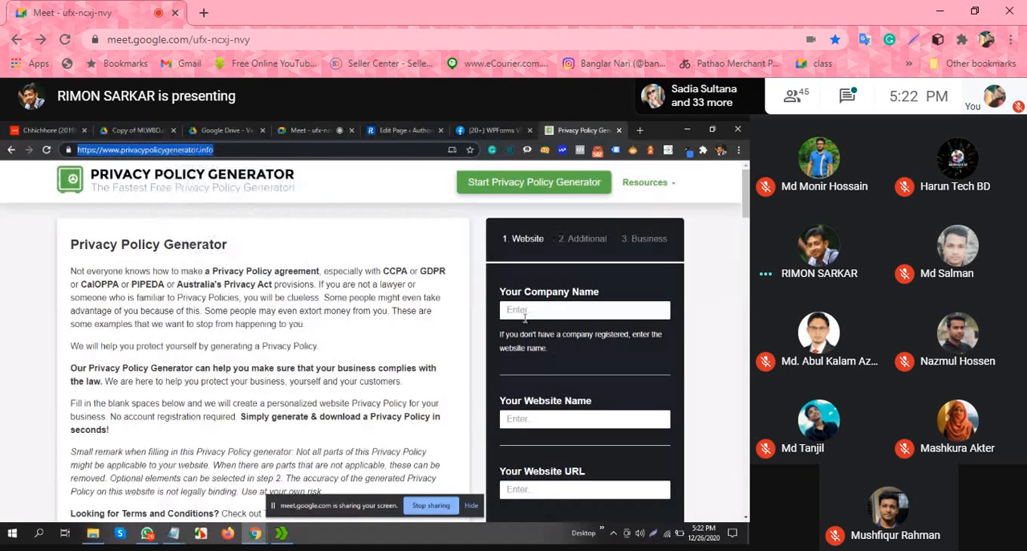
pyautogui.click(313, 131)
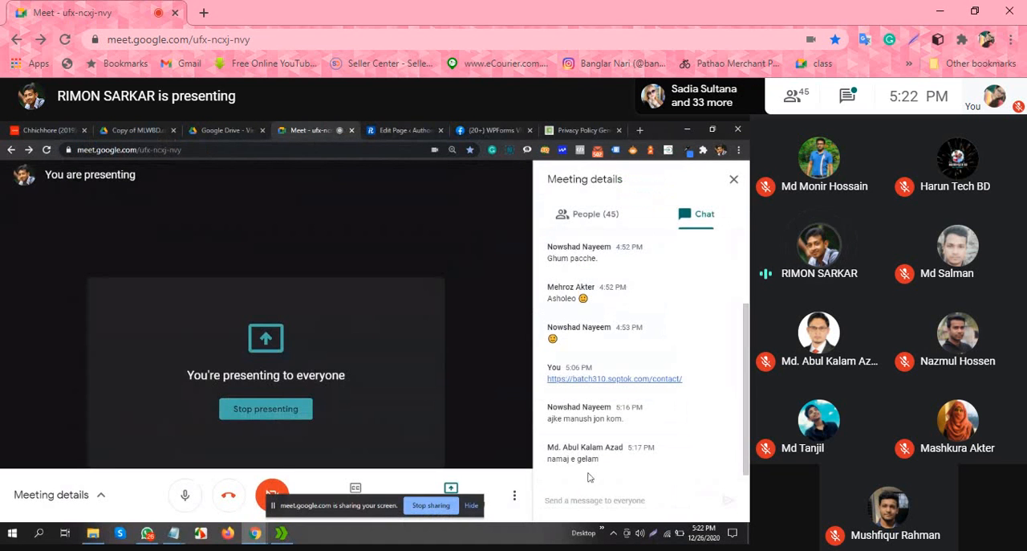
pyautogui.click(596, 499)
pyautogui.rightClick(598, 501)
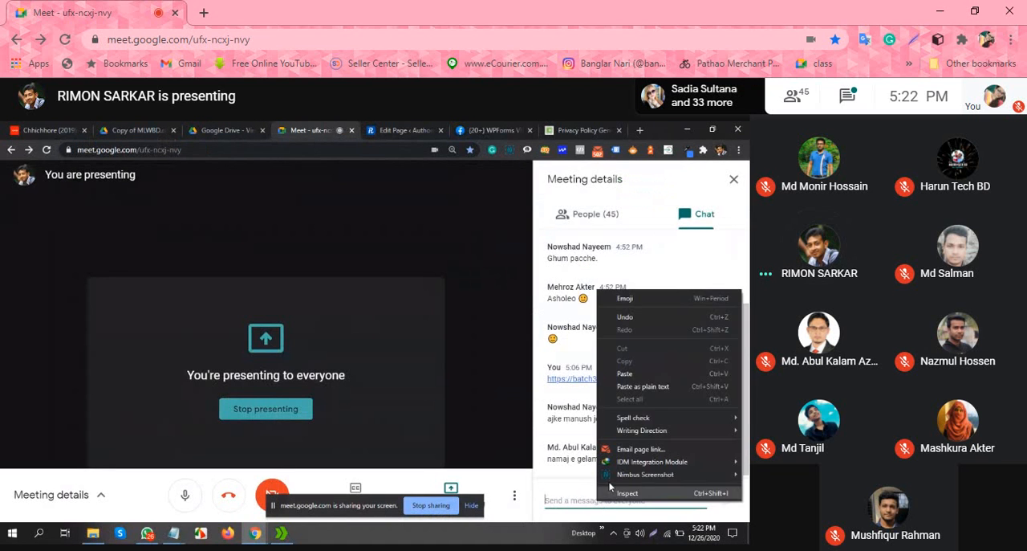
pyautogui.click(655, 373)
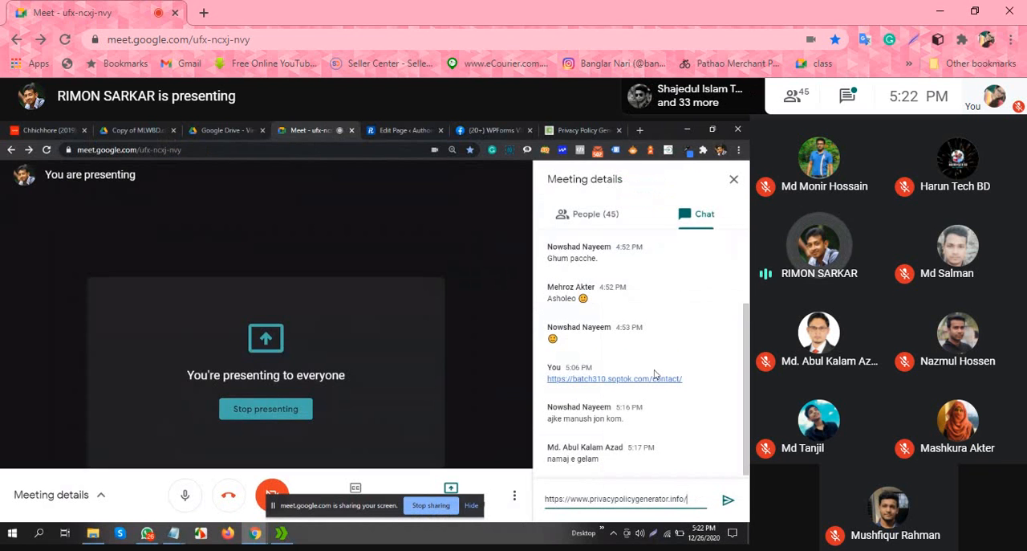
pyautogui.press('Return')
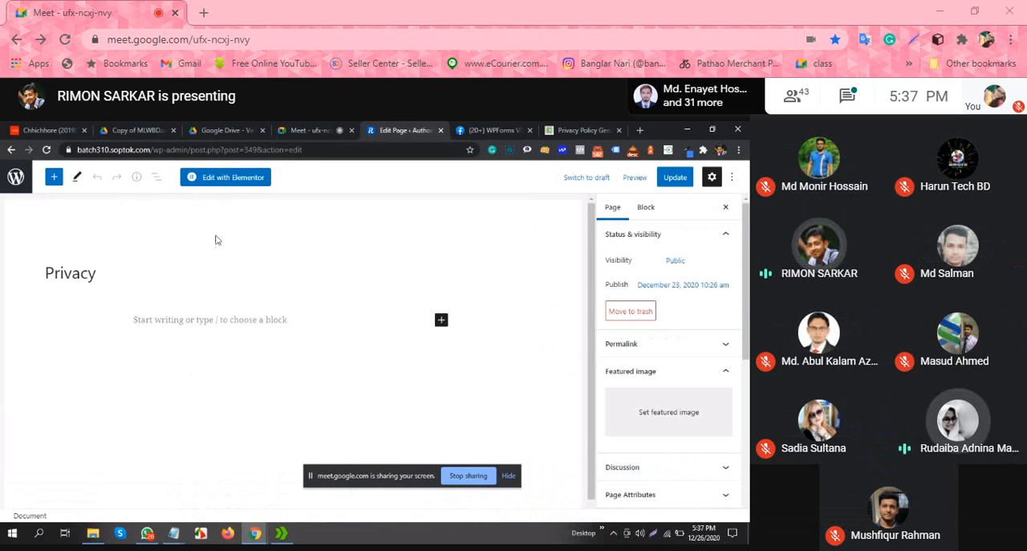
# Step: Open the Privacy page in the Elementor editor and bring up the HappyAddons template library
pyautogui.click(230, 178)
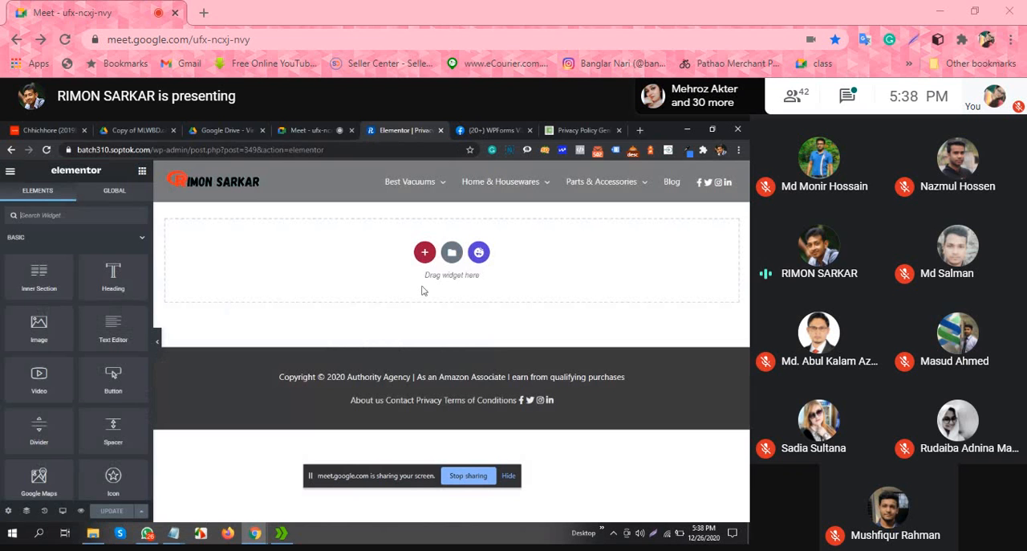
pyautogui.click(479, 253)
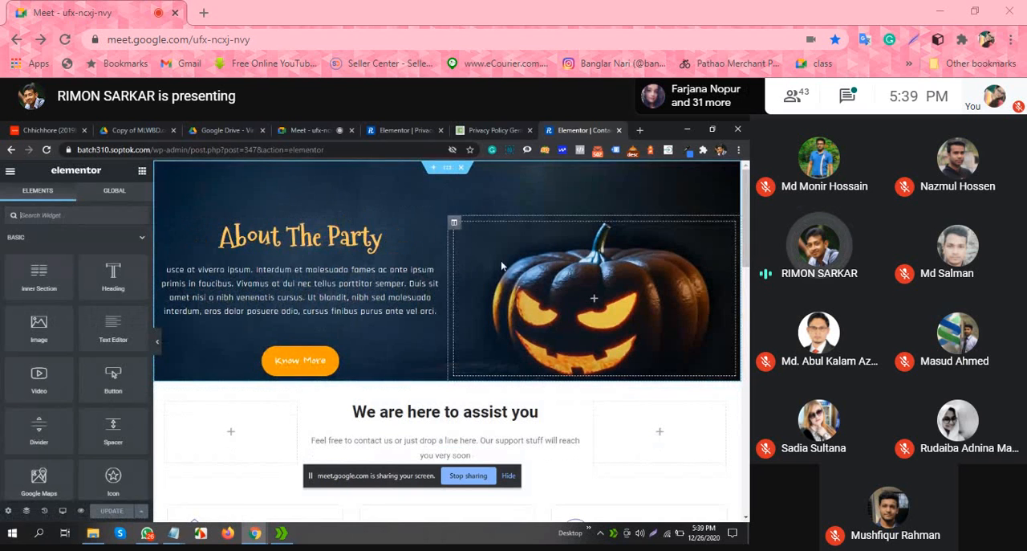
# Step: Save the "About The Party" banner section of the Contact page to the Elementor library as a template named "Header"
pyautogui.rightClick(447, 171)
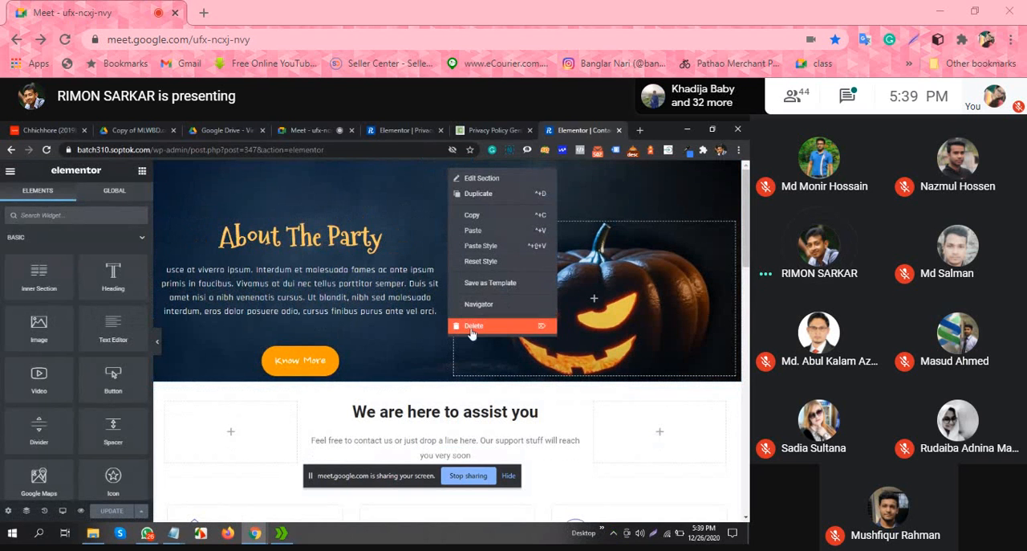
pyautogui.click(510, 283)
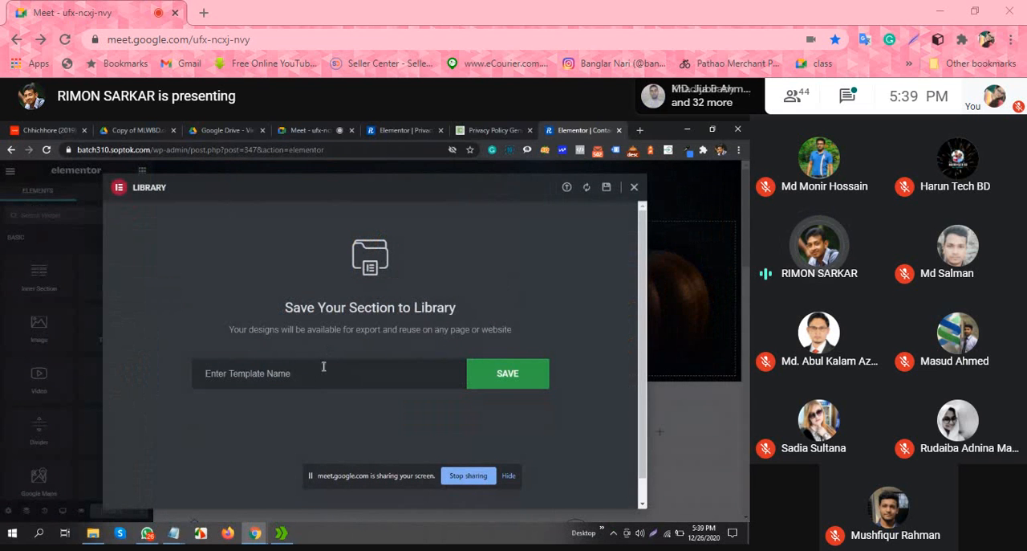
pyautogui.write('Header')
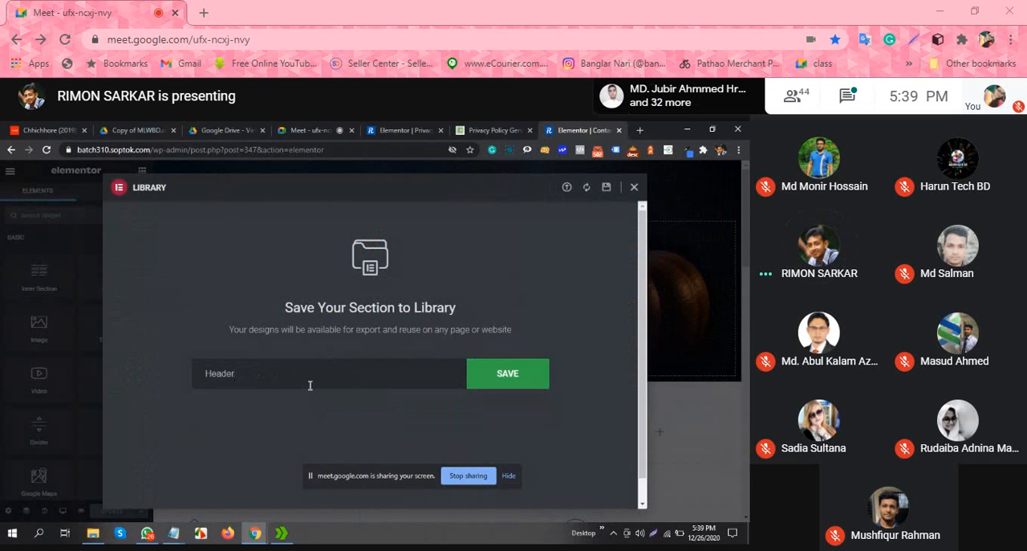
pyautogui.click(499, 385)
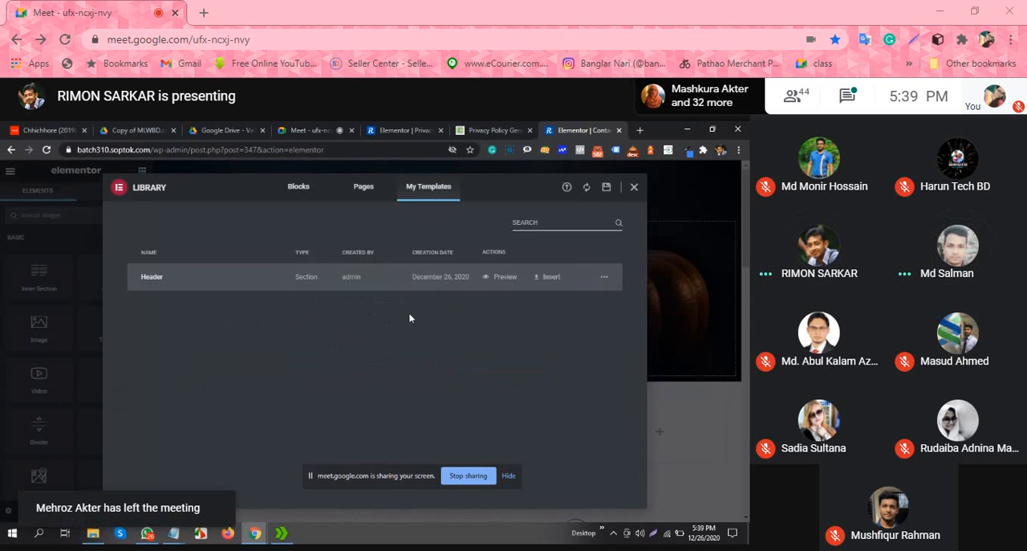
pyautogui.click(372, 189)
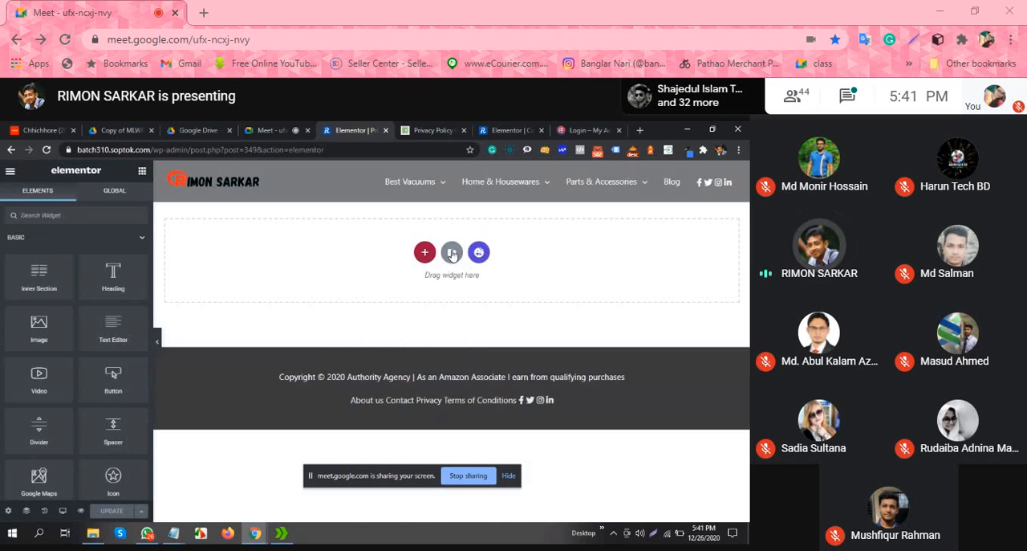
# Step: Insert the saved "Header" template into the empty Privacy page
pyautogui.click(452, 253)
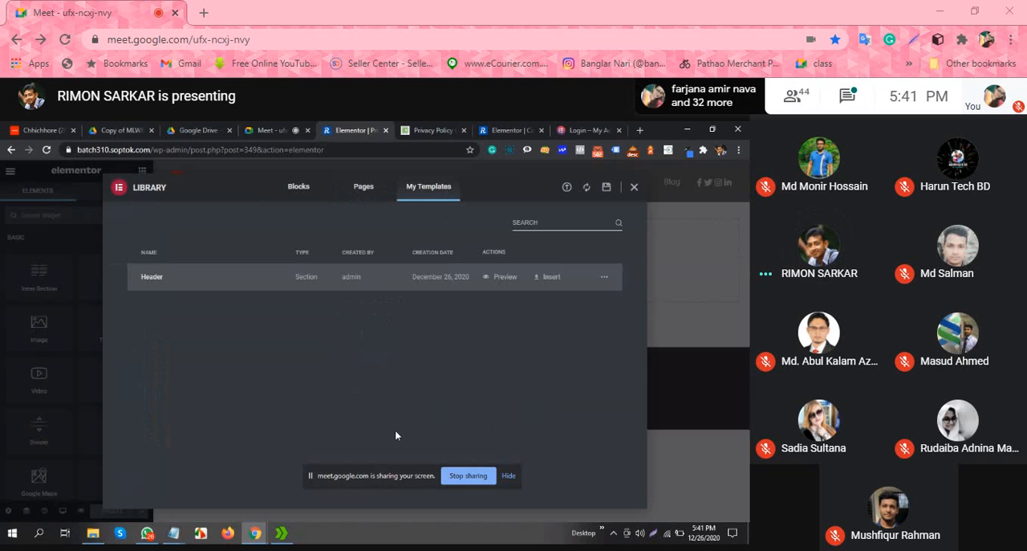
pyautogui.click(550, 277)
pyautogui.click(438, 380)
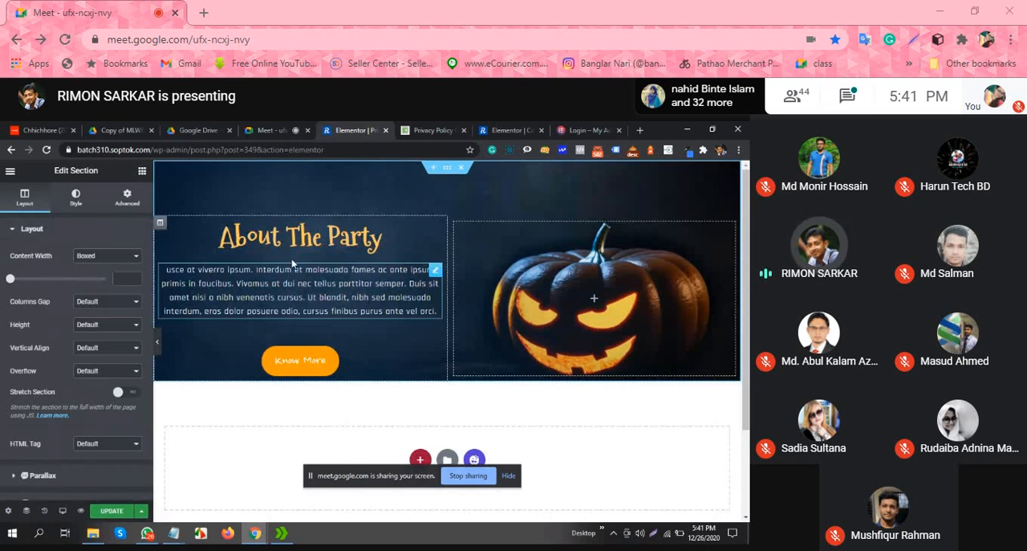
# Step: Replace the "About The Party" heading in the Privacy page's banner with "Privacy Policy"
pyautogui.click(358, 232)
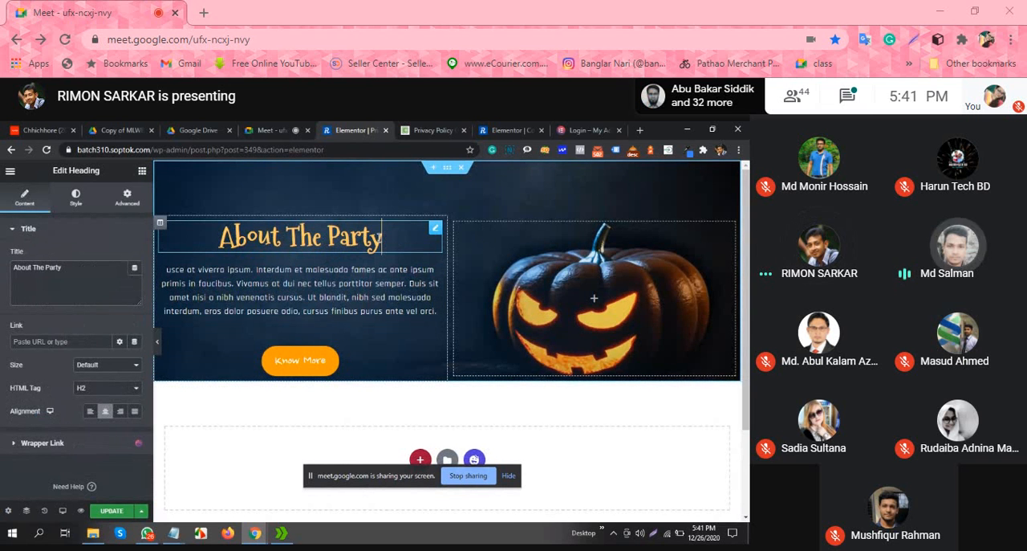
pyautogui.press('BackSpace')
pyautogui.press('BackSpace')
pyautogui.press('BackSpace')
pyautogui.press('BackSpace')
pyautogui.press('BackSpace')
pyautogui.press('BackSpace')
pyautogui.press('BackSpace')
pyautogui.press('BackSpace')
pyautogui.press('BackSpace')
pyautogui.press('BackSpace')
pyautogui.press('BackSpace')
pyautogui.press('BackSpace')
pyautogui.press('BackSpace')
pyautogui.press('BackSpace')
pyautogui.press('BackSpace')
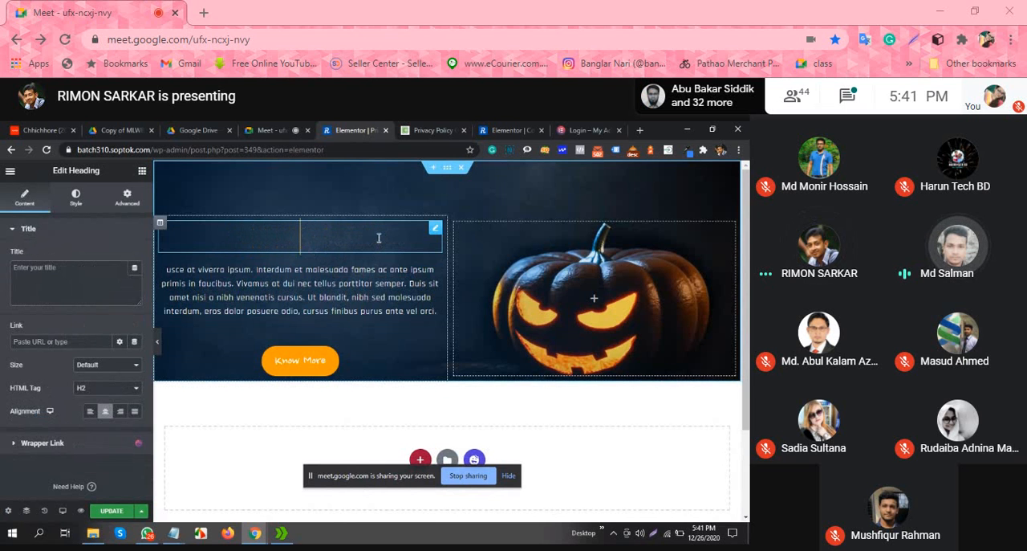
pyautogui.write('P')
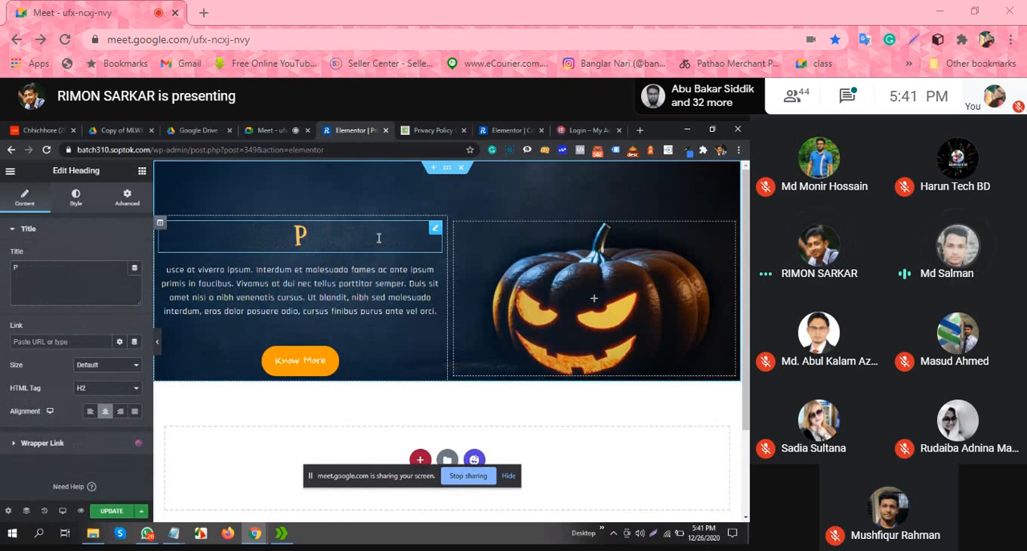
pyautogui.write('rivacy')
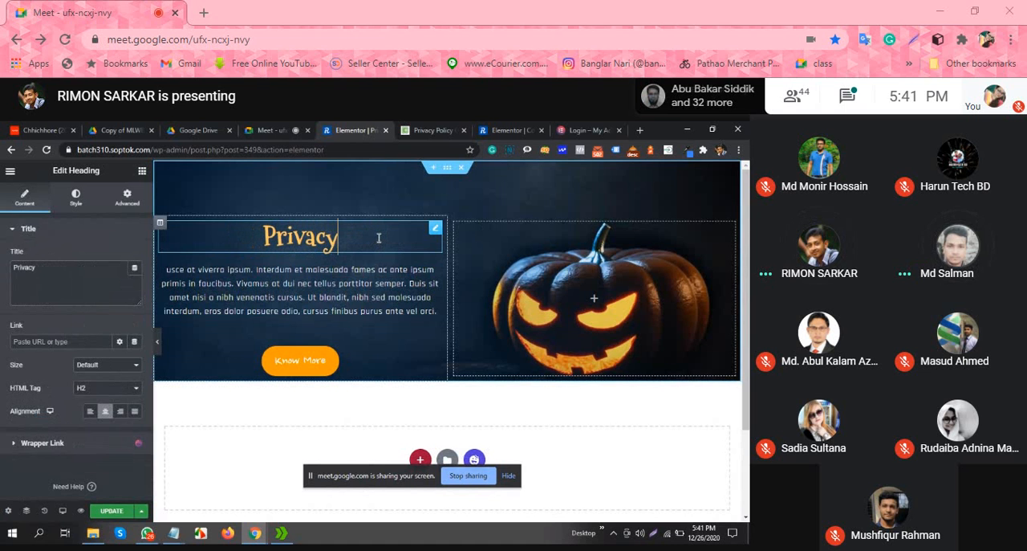
pyautogui.write(' Polo')
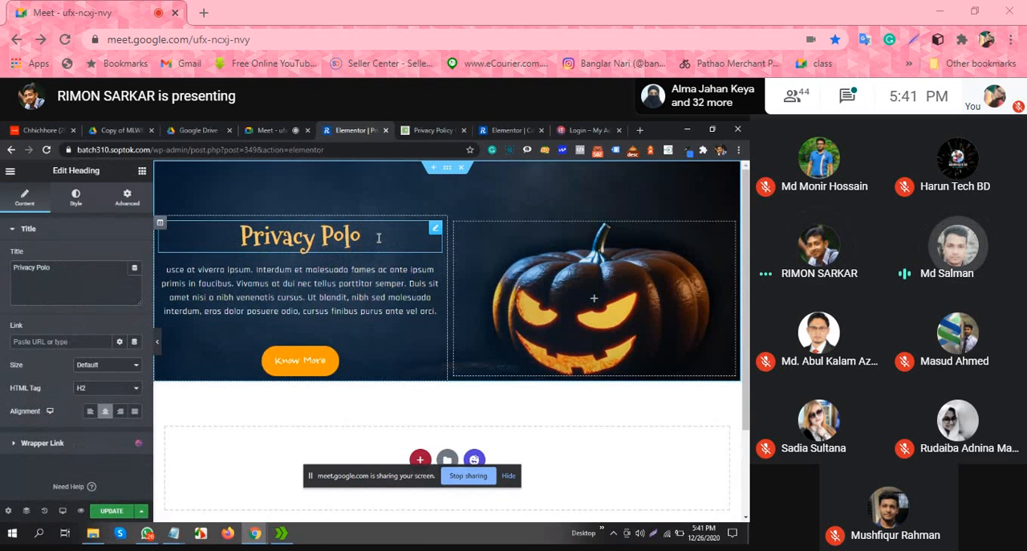
pyautogui.press('BackSpace')
pyautogui.write('icy')
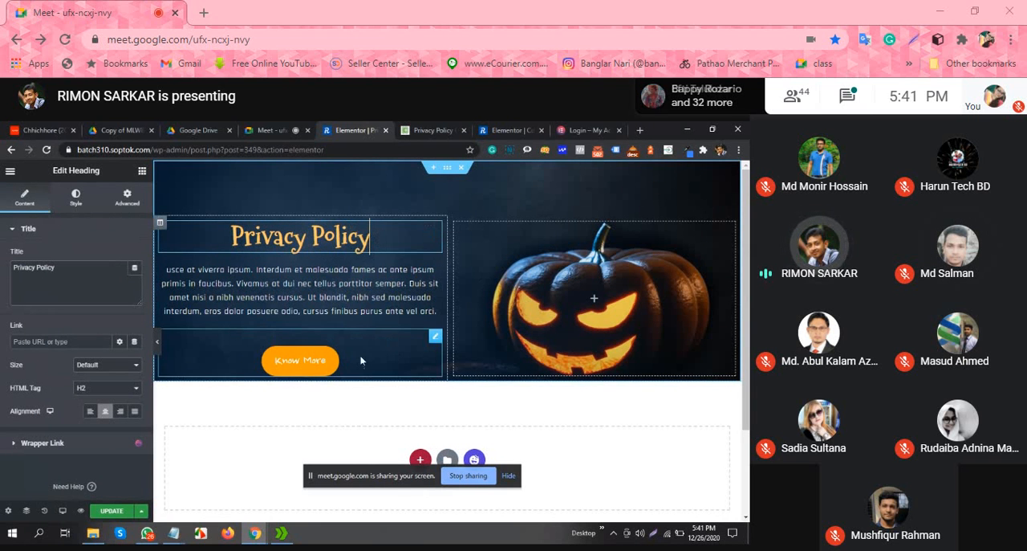
# Step: Open the HappyAddons template library for the empty area below the Privacy page's banner
pyautogui.scroll(-1, 361, 353)
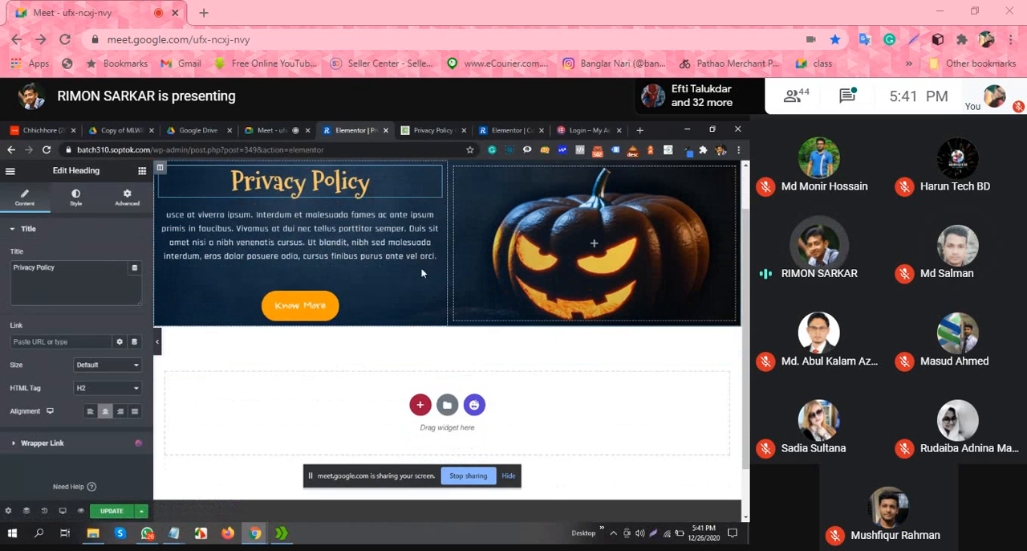
pyautogui.scroll(1, 421, 273)
pyautogui.scroll(-1, 397, 317)
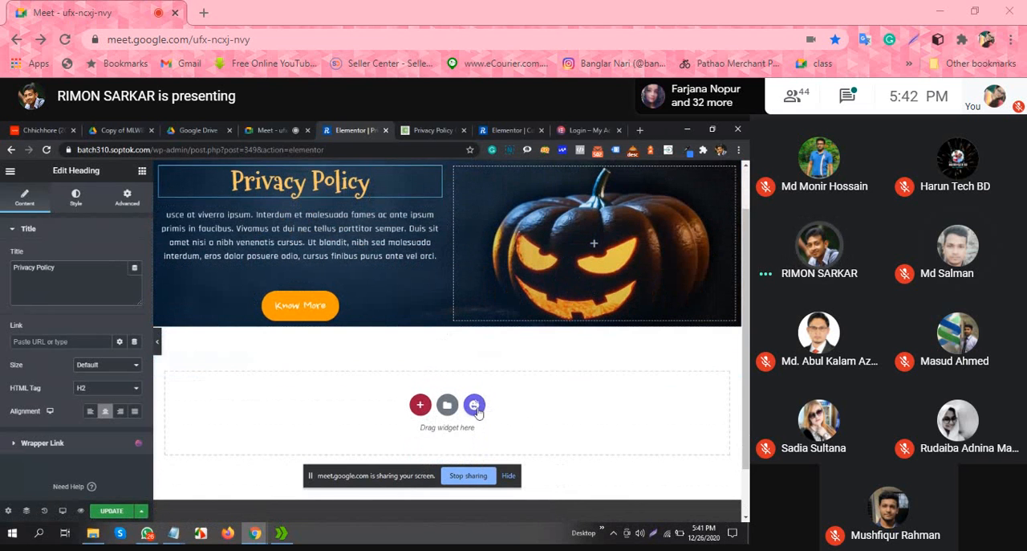
pyautogui.click(475, 405)
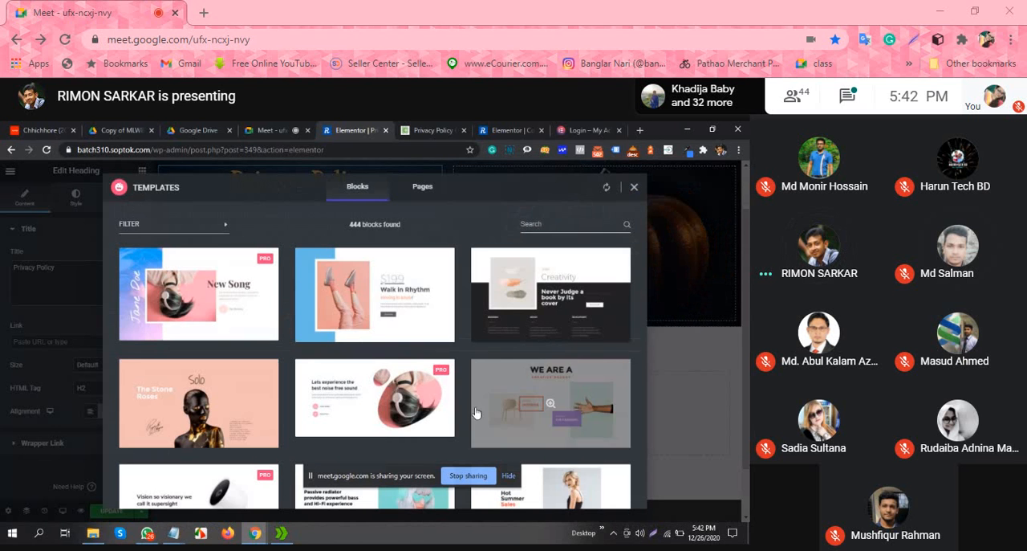
# Step: Filter the template blocks by Content Block and look through them for a privacy text layout
pyautogui.click(215, 231)
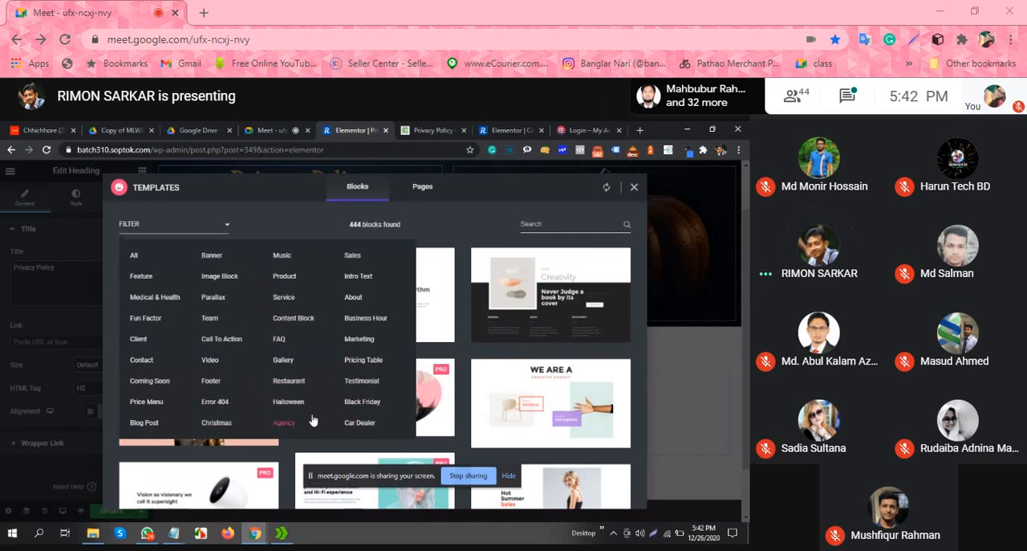
pyautogui.click(301, 321)
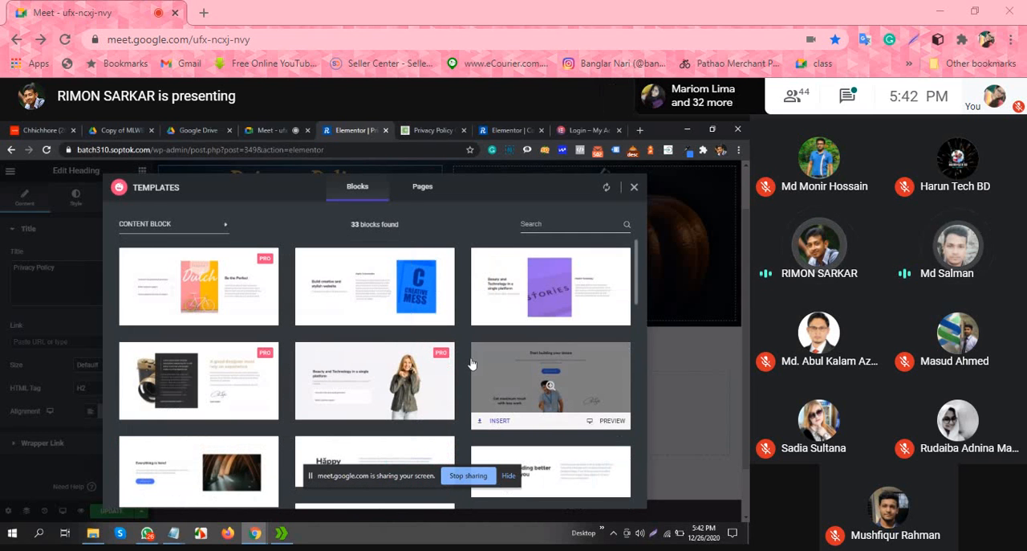
pyautogui.scroll(-10, 398, 316)
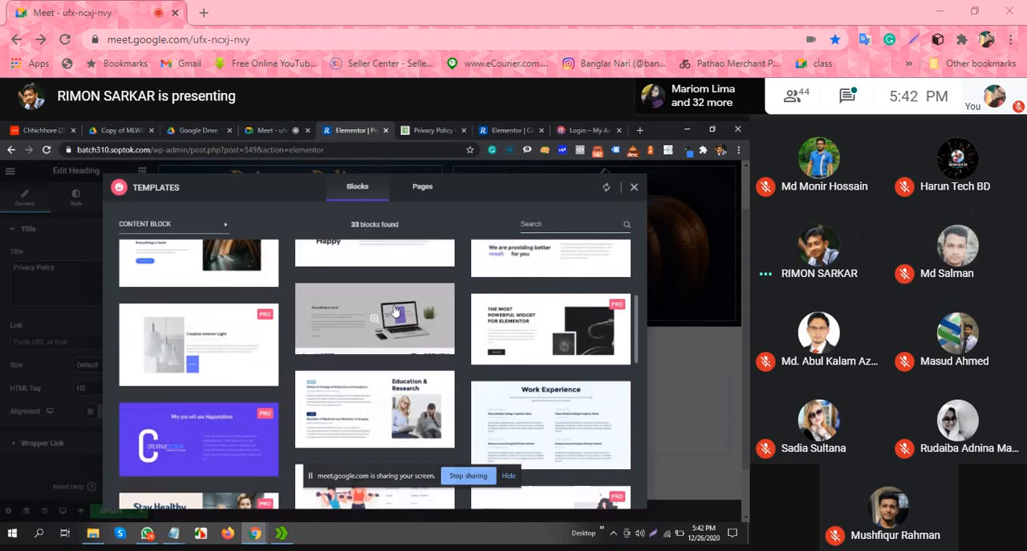
pyautogui.scroll(10, 401, 337)
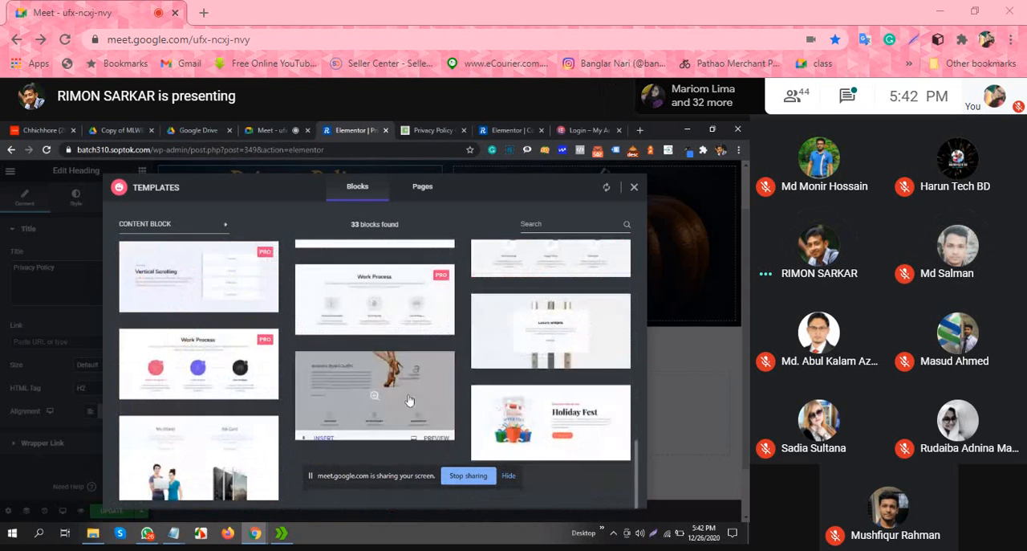
pyautogui.scroll(1, 407, 400)
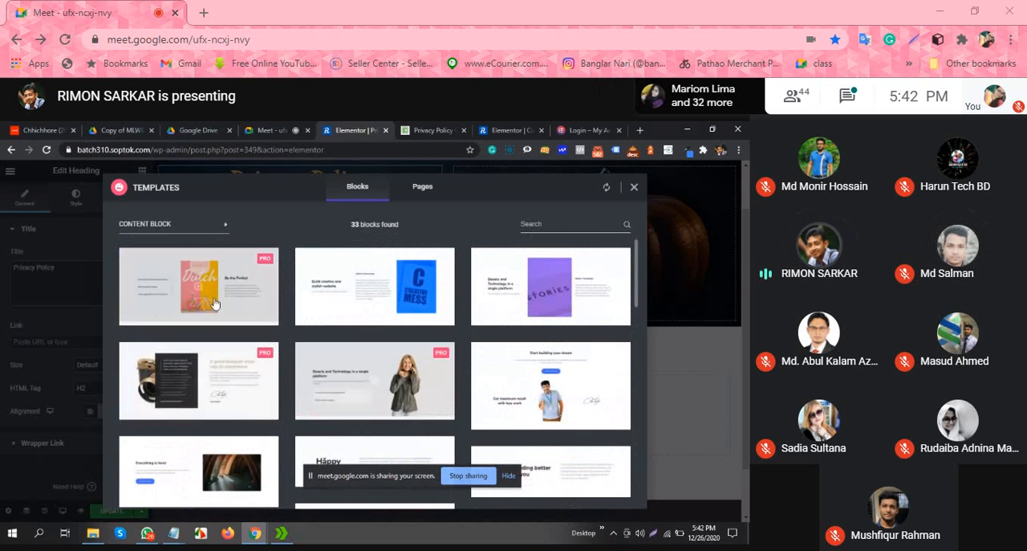
# Step: Look through the About template blocks and the Blog Post blocks for a suitable layout
pyautogui.click(224, 228)
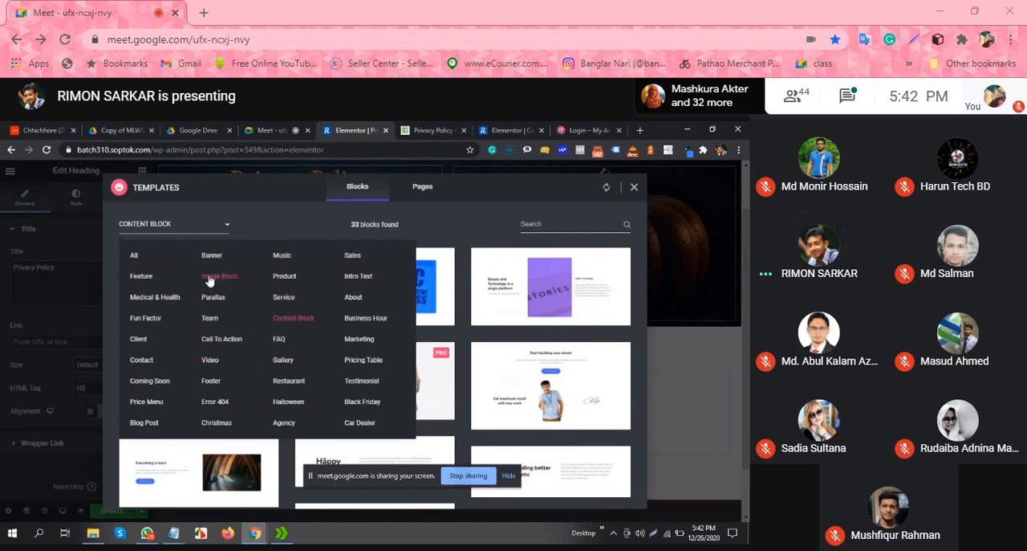
pyautogui.click(356, 299)
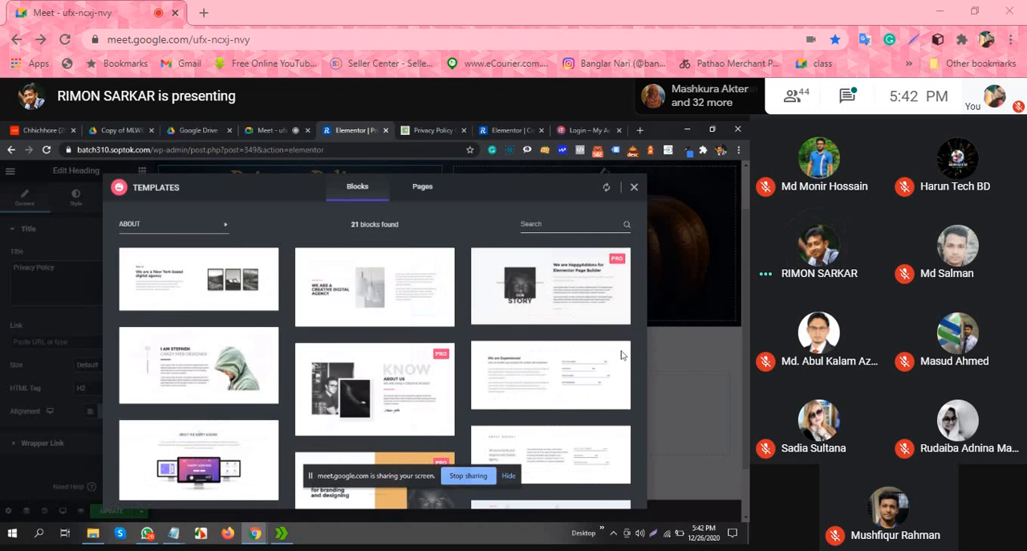
pyautogui.scroll(-10, 562, 342)
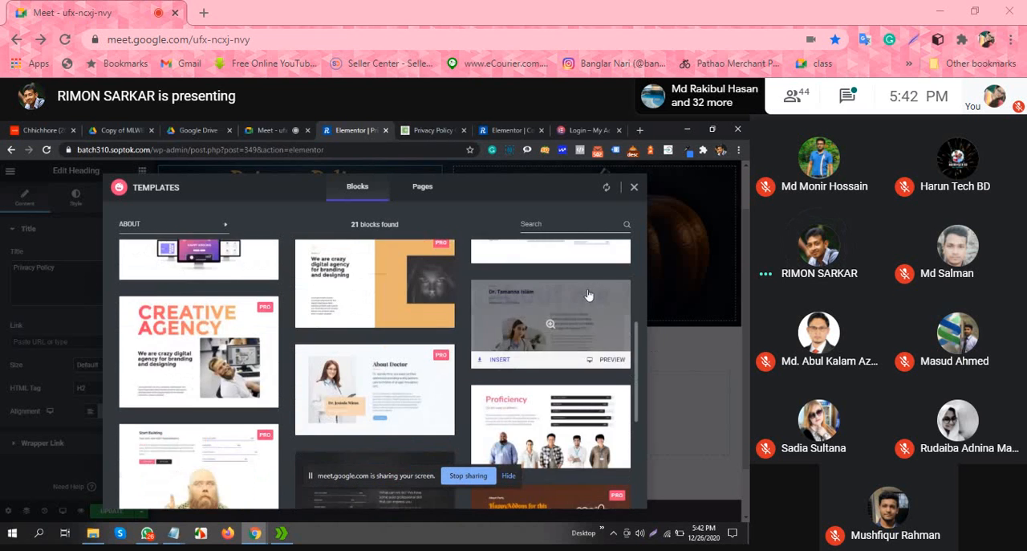
pyautogui.scroll(-1, 588, 295)
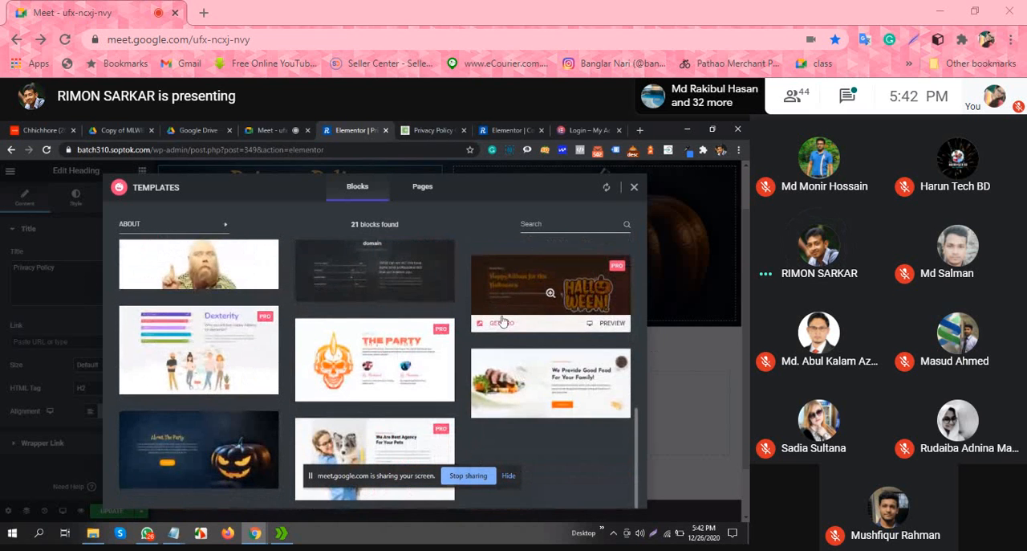
pyautogui.scroll(10, 502, 321)
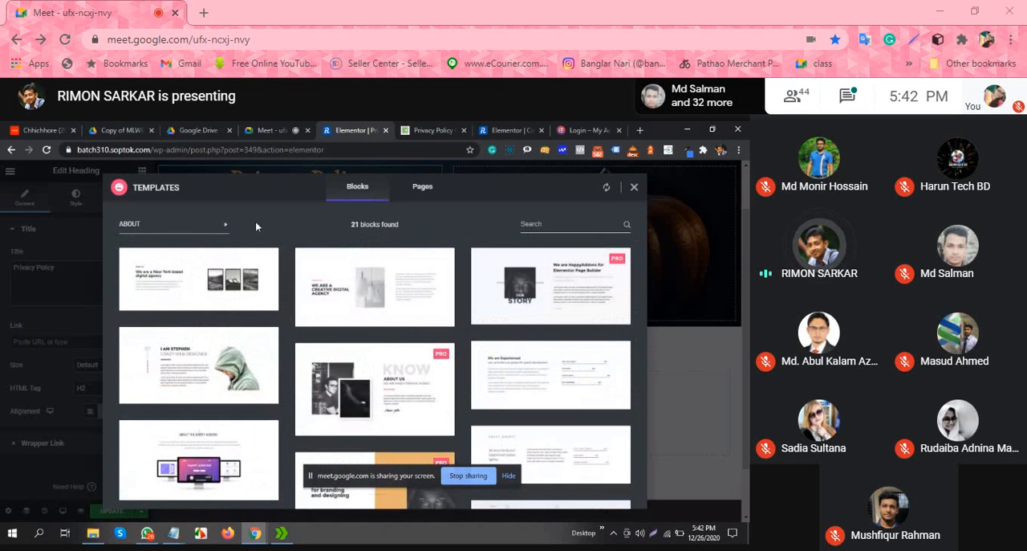
pyautogui.click(215, 233)
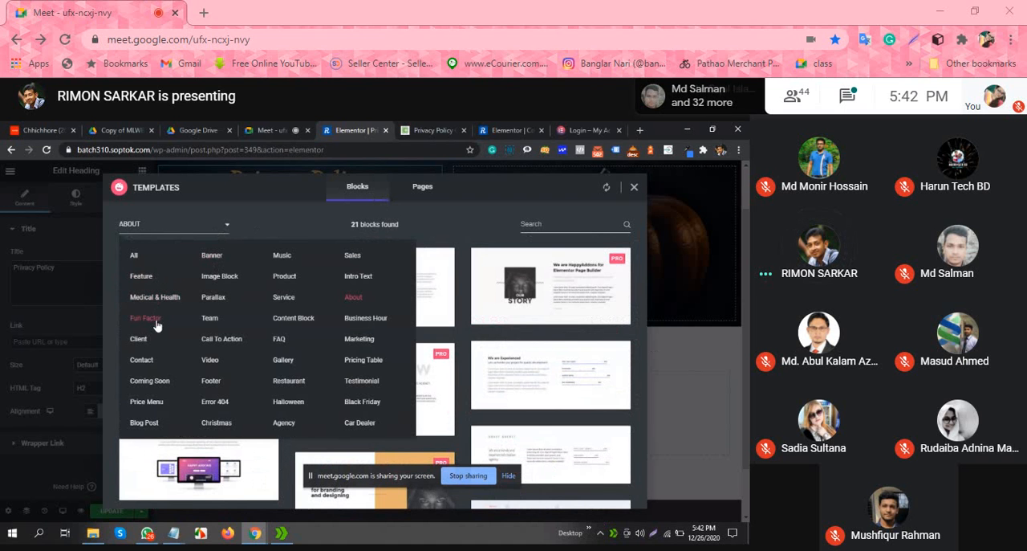
pyautogui.click(145, 422)
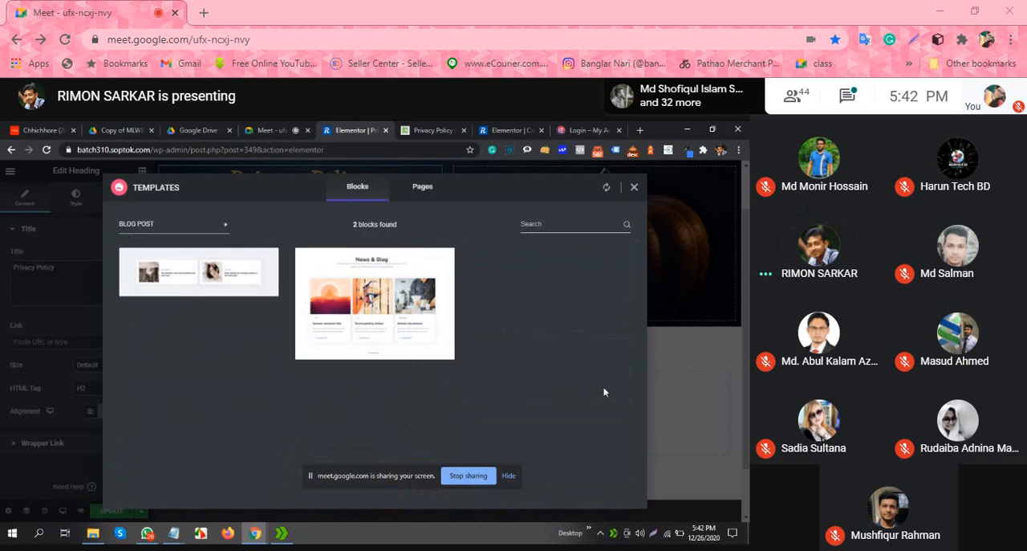
# Step: Filter the blocks by Intro Text and insert the yellow chair block "We make furniture and home decoration for your charming home"
pyautogui.click(167, 228)
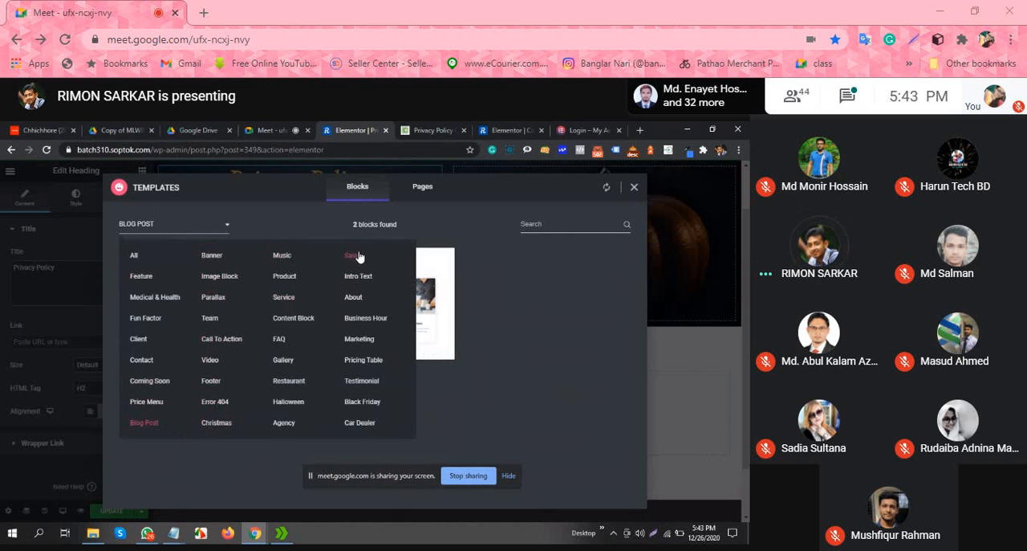
pyautogui.click(359, 277)
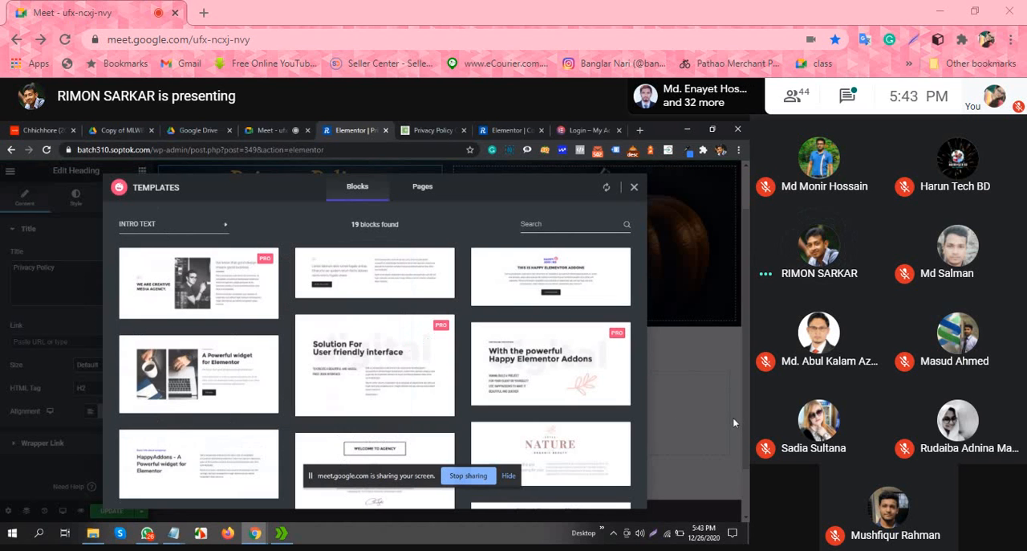
pyautogui.scroll(-2, 595, 308)
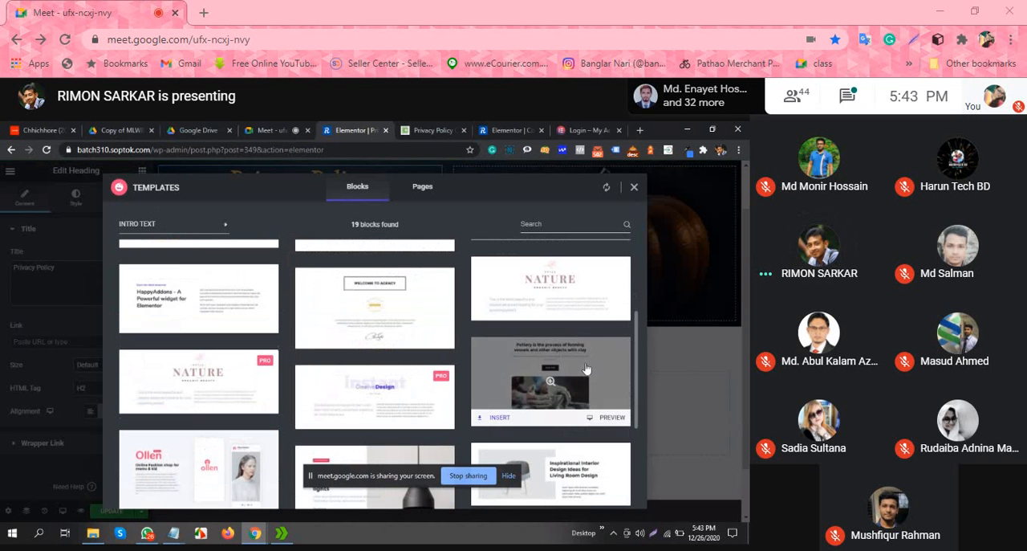
pyautogui.scroll(-3, 595, 308)
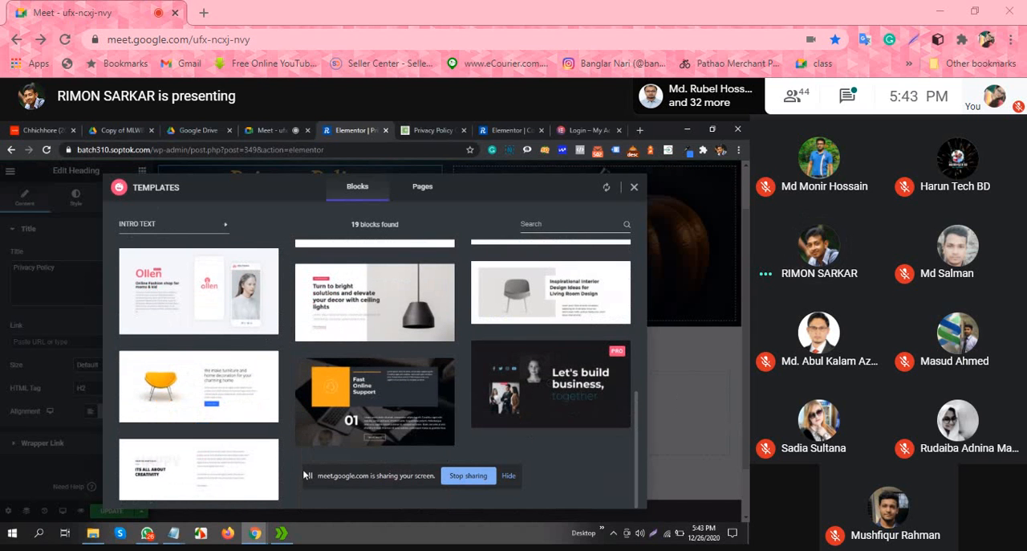
pyautogui.moveTo(181, 413)
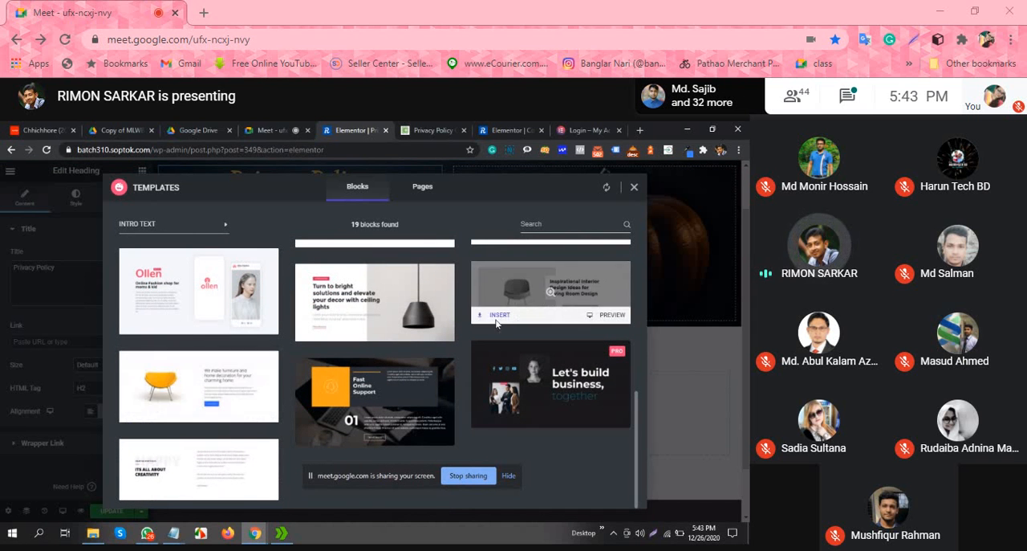
pyautogui.scroll(2, 545, 370)
pyautogui.scroll(3, 545, 370)
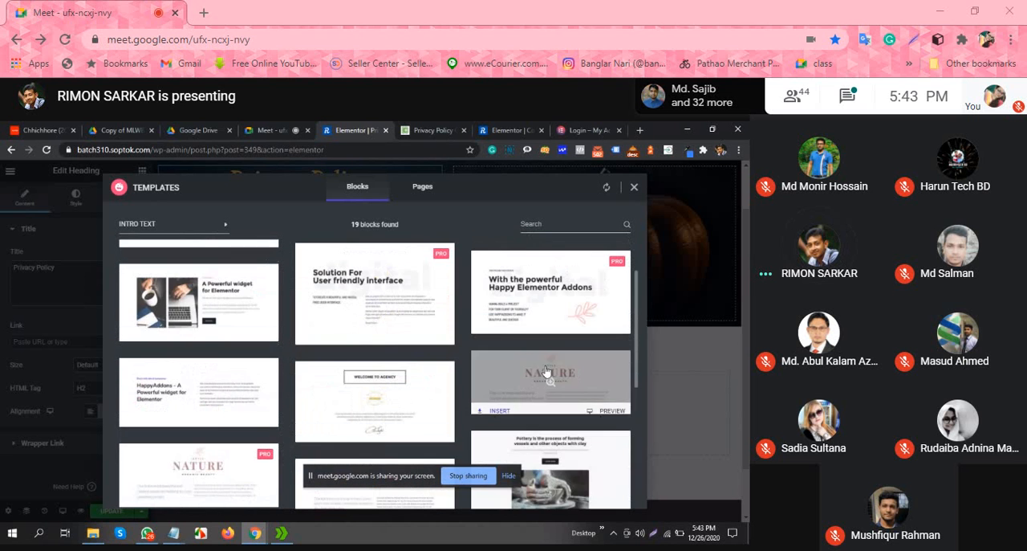
pyautogui.scroll(1, 554, 396)
pyautogui.scroll(-7, 554, 396)
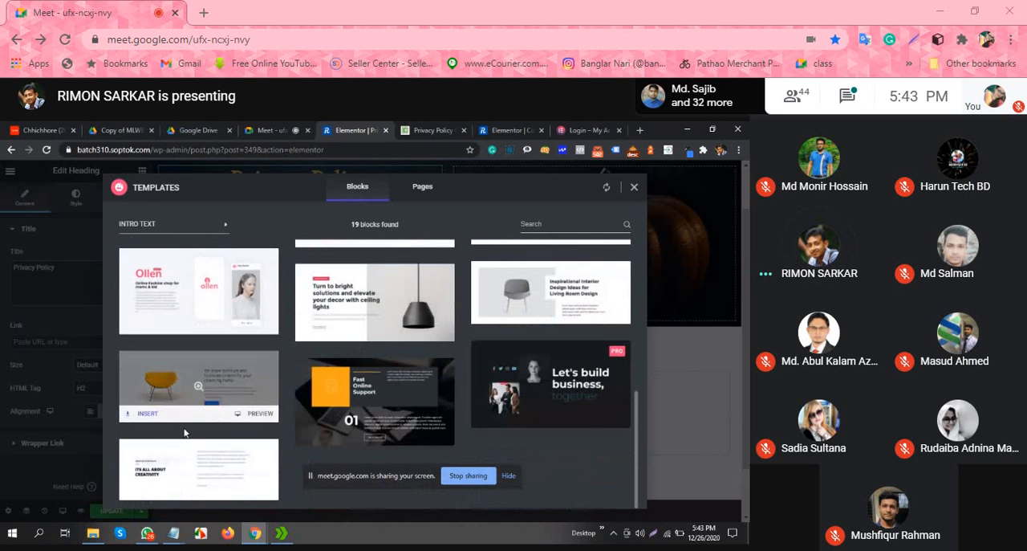
pyautogui.click(195, 378)
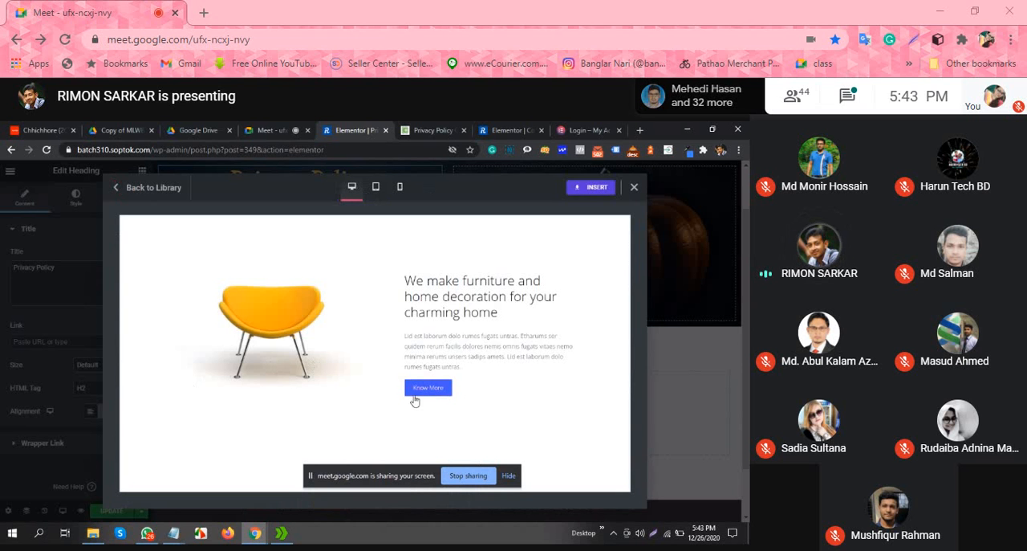
pyautogui.click(590, 189)
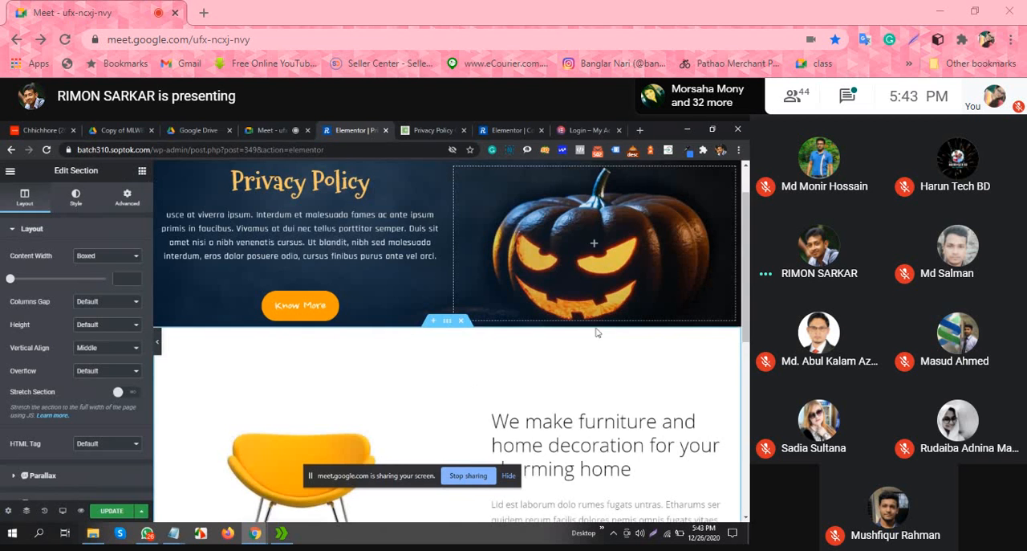
# Step: Delete the "Know More" button from the inserted furniture section
pyautogui.scroll(-2, 562, 325)
pyautogui.scroll(-2, 585, 313)
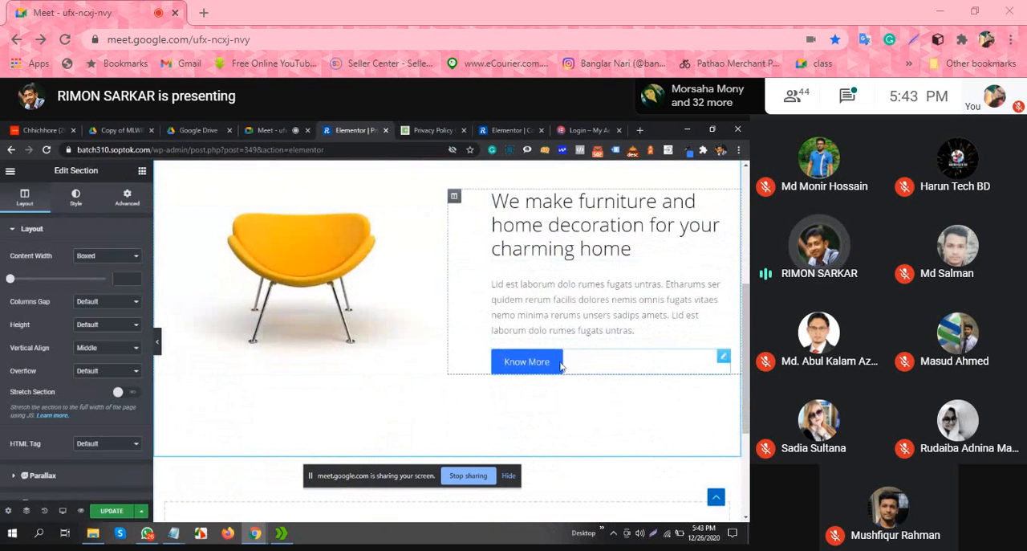
pyautogui.rightClick(723, 361)
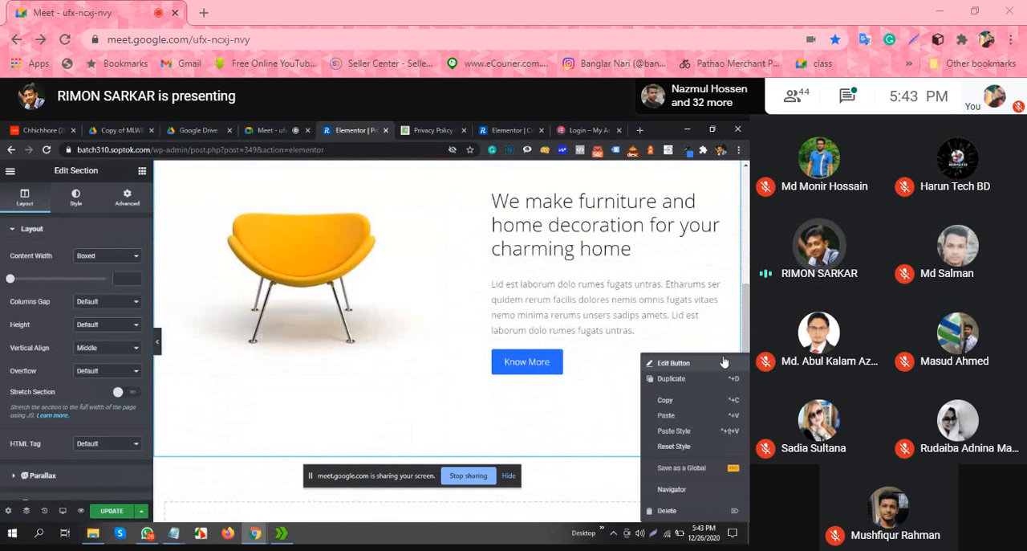
pyautogui.click(672, 511)
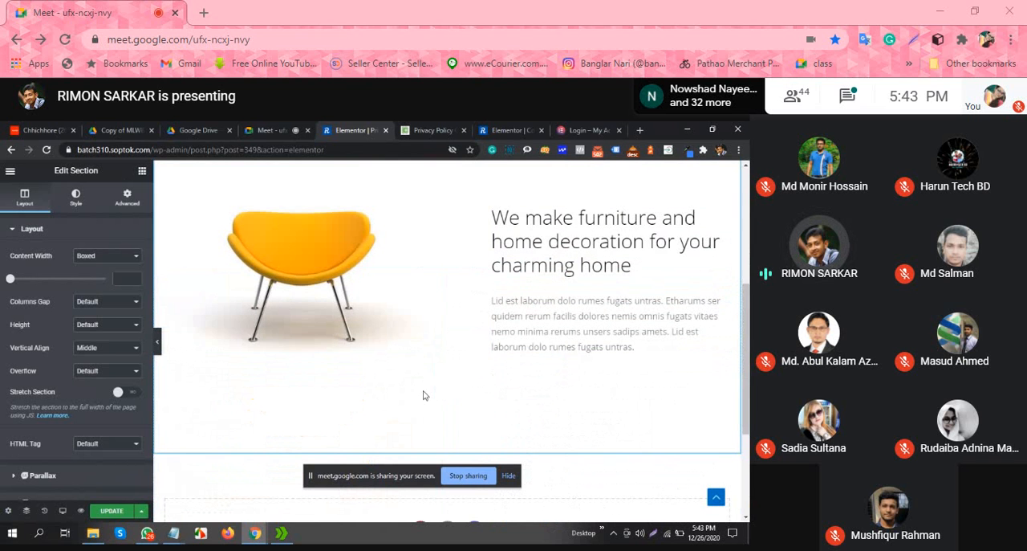
# Step: Set the furniture section's bottom padding to 0 px
pyautogui.scroll(1, 411, 353)
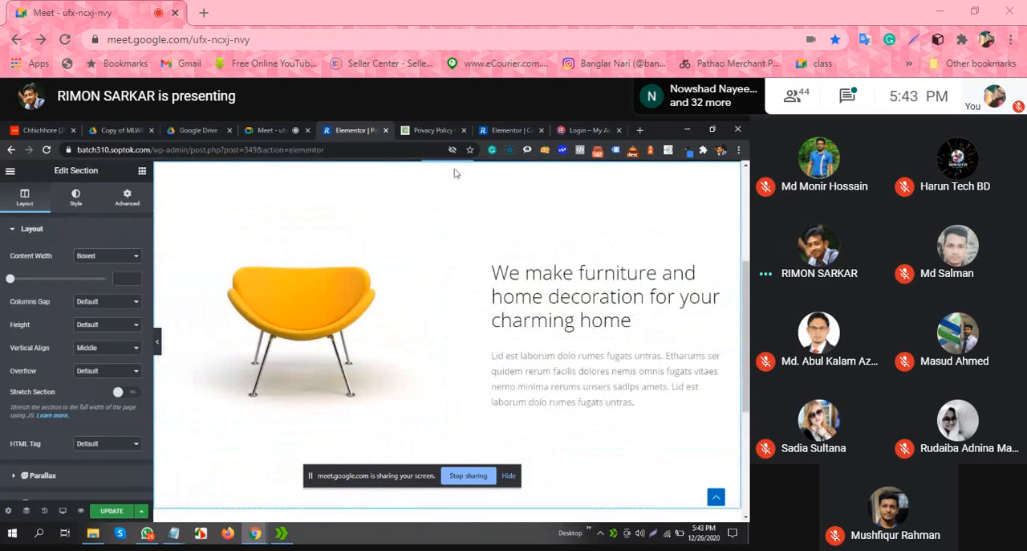
pyautogui.scroll(4, 472, 321)
pyautogui.scroll(-2, 472, 329)
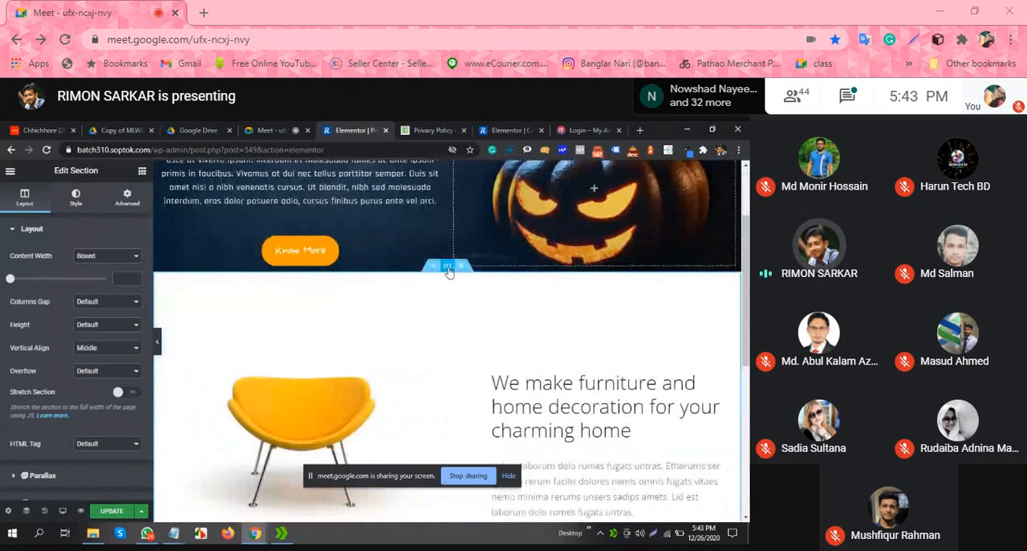
pyautogui.click(128, 199)
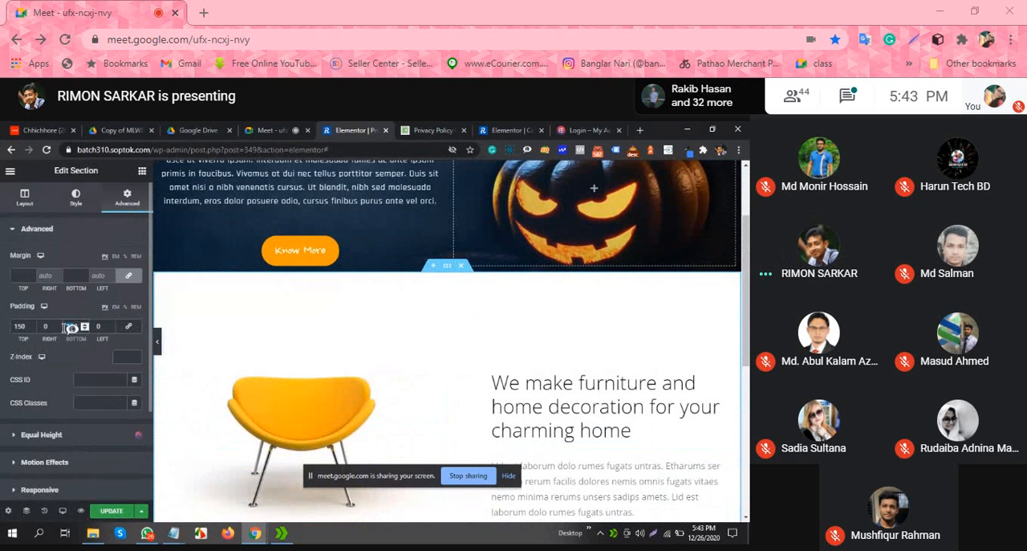
pyautogui.scroll(-3, 386, 337)
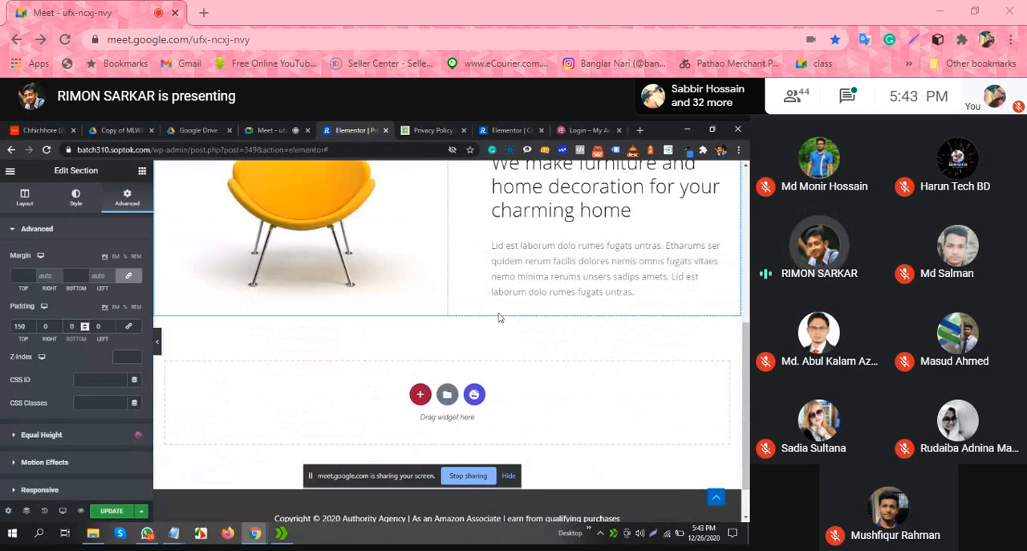
pyautogui.scroll(2, 482, 303)
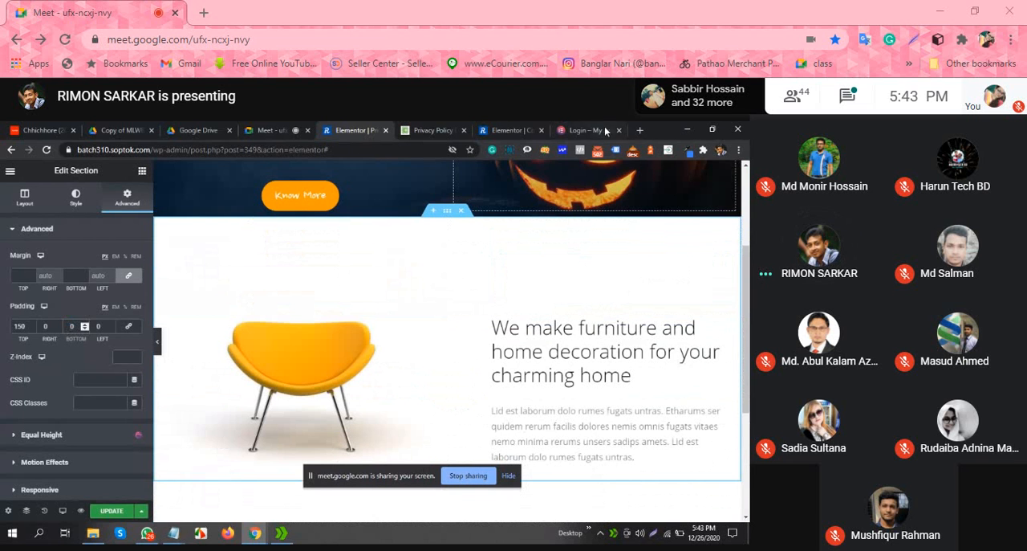
# Step: Switch to the Privacy Policy Generator website and examine its introduction and the website details form
pyautogui.click(434, 130)
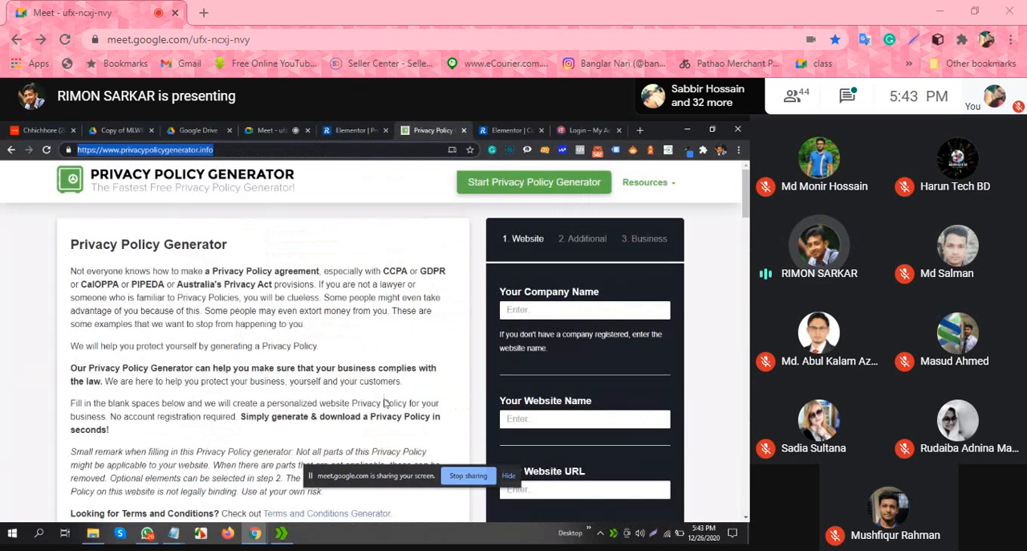
pyautogui.scroll(-3, 361, 337)
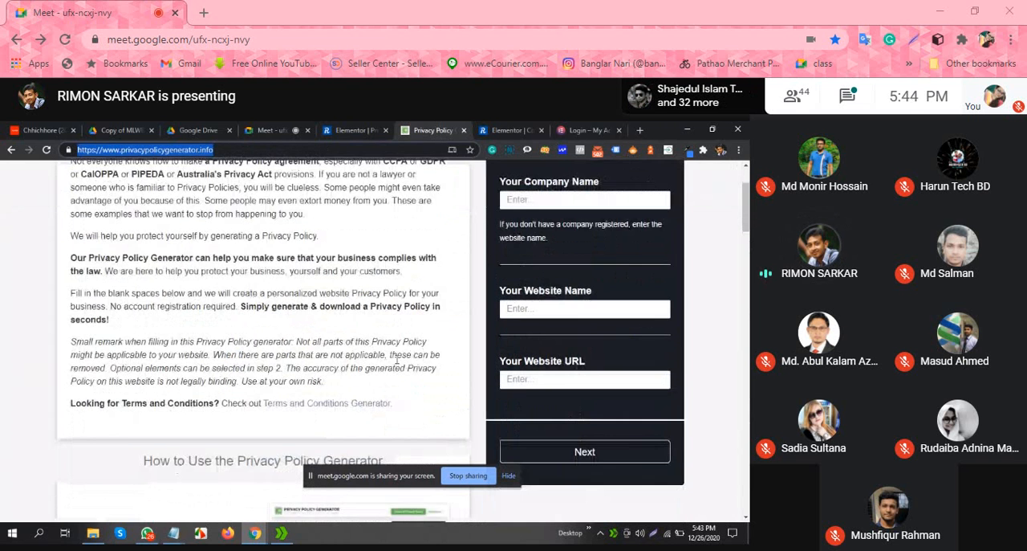
pyautogui.scroll(3, 414, 301)
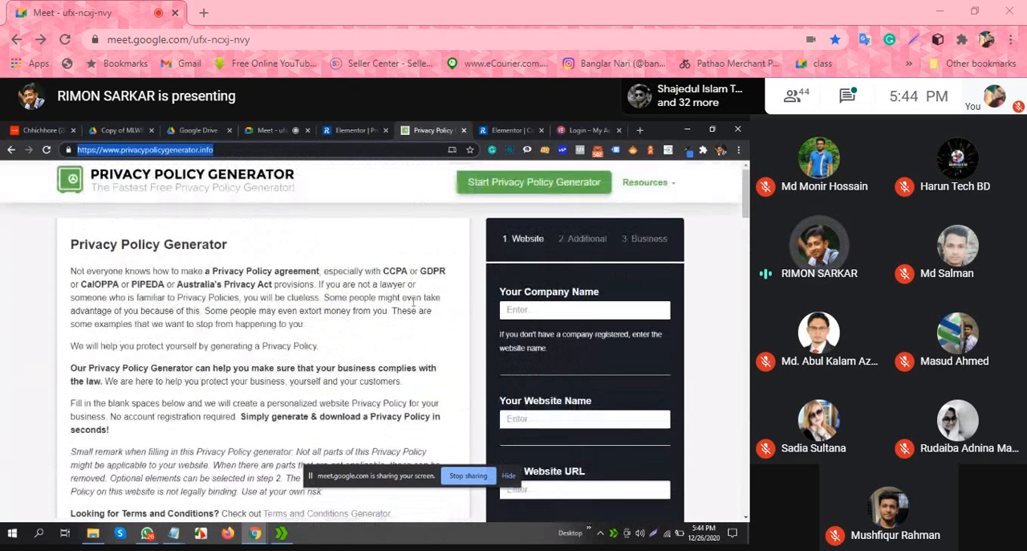
# Step: Enter company name ABC, website name ABC Agency and website URL abc.com, and continue to the additional questions
pyautogui.click(295, 229)
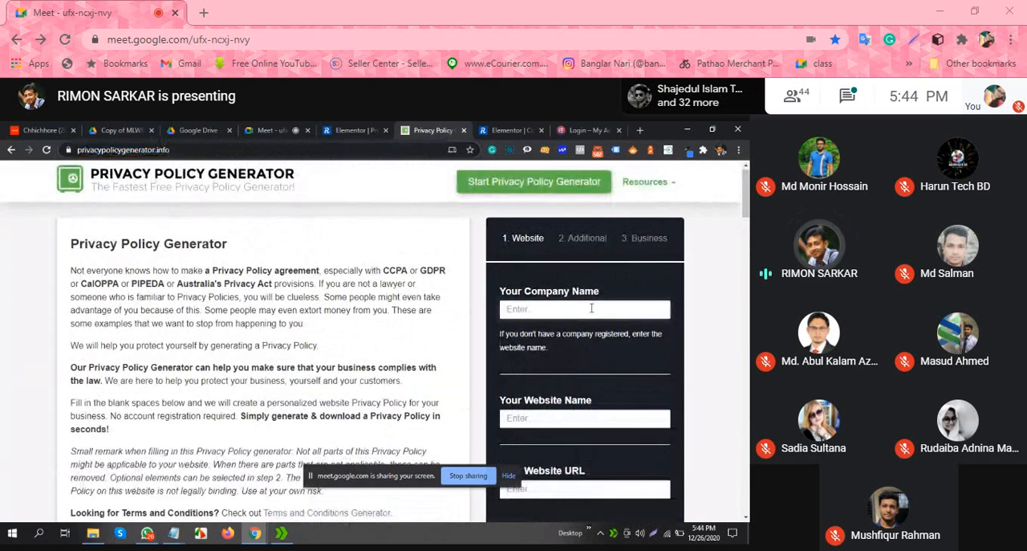
pyautogui.scroll(-1, 591, 309)
pyautogui.write('ABC')
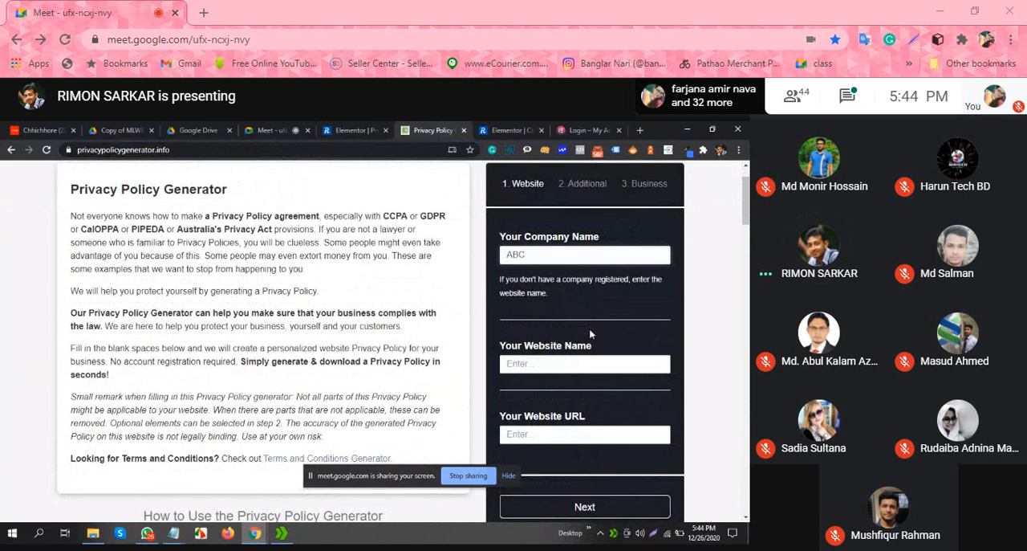
pyautogui.scroll(-1, 590, 321)
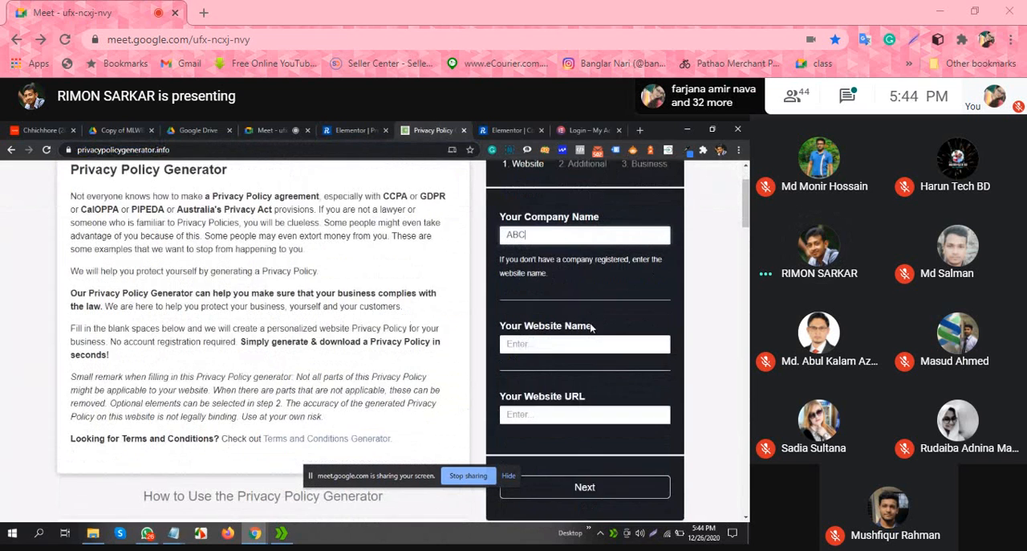
pyautogui.click(590, 307)
pyautogui.write('ABC')
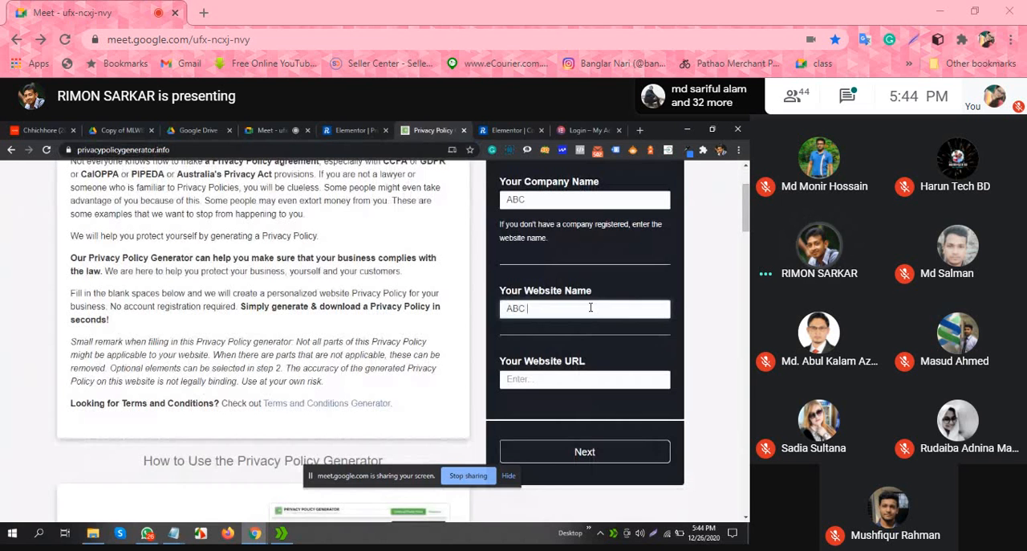
pyautogui.write(' Age')
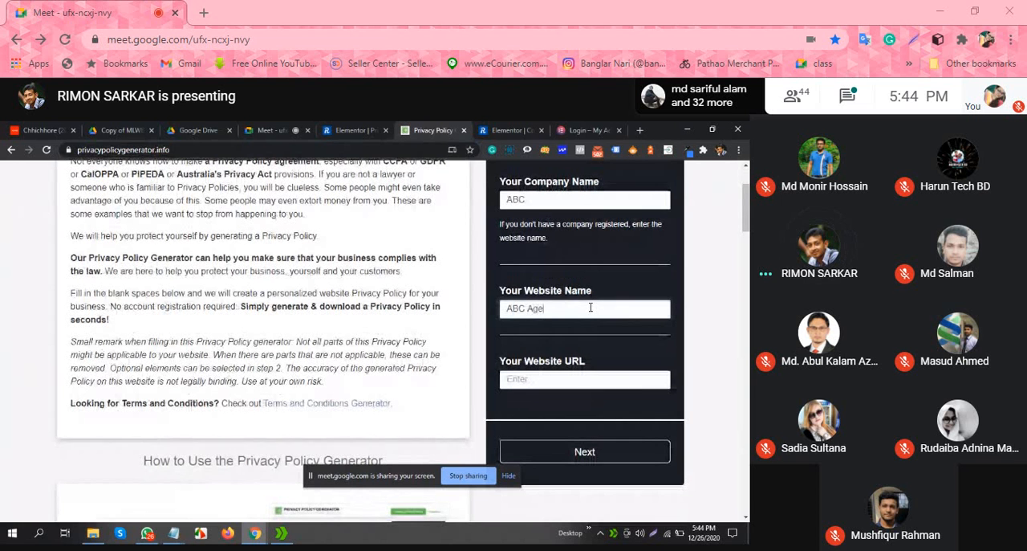
pyautogui.write('ncy')
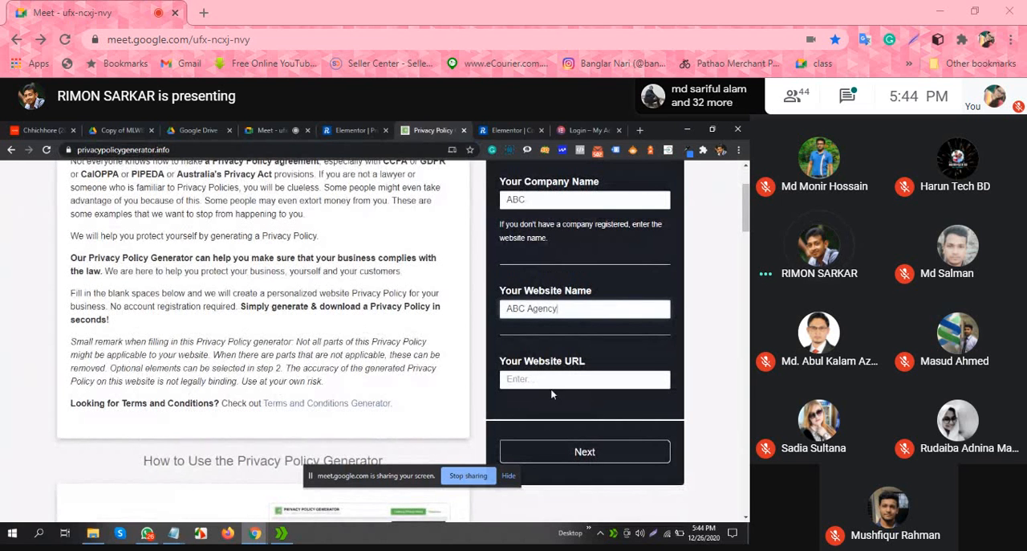
pyautogui.click(553, 383)
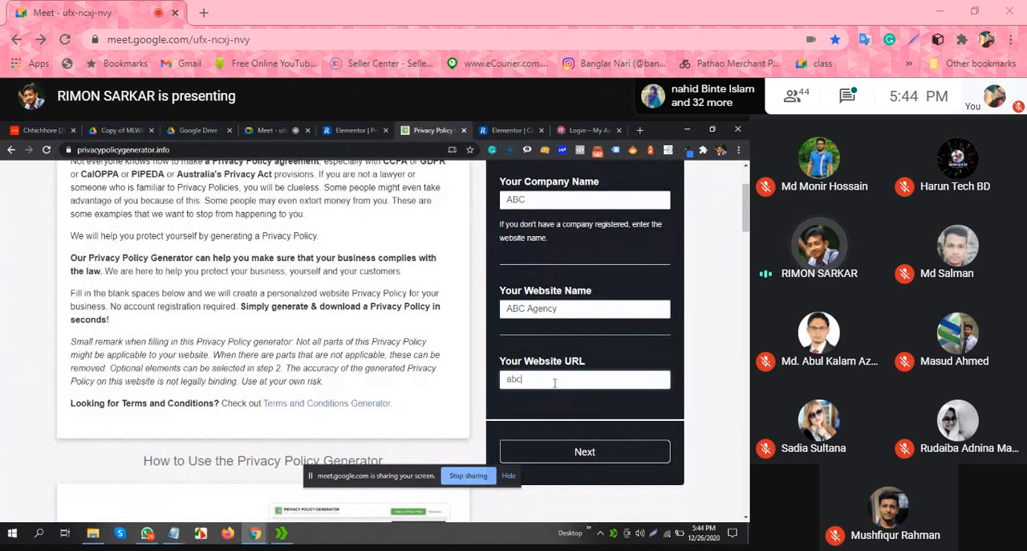
pyautogui.write('abc.c')
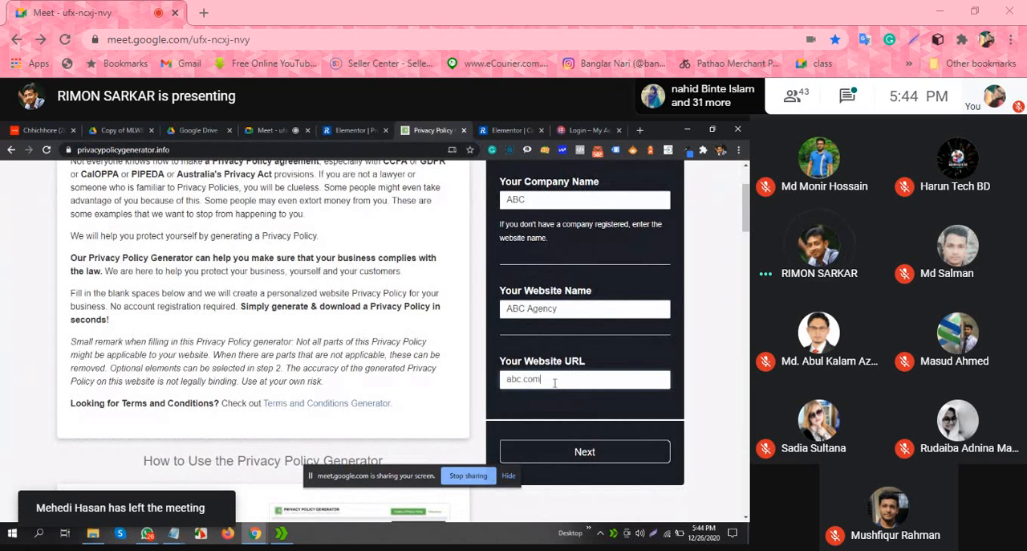
pyautogui.write('om')
pyautogui.click(615, 453)
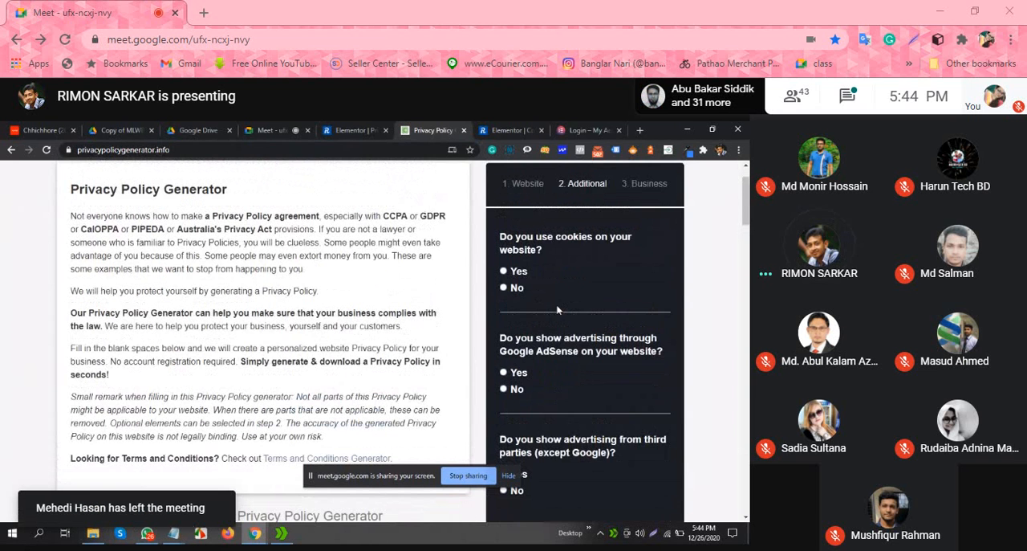
# Step: Answer Yes to showing Google AdSense advertising and continue to the business details
pyautogui.click(504, 372)
pyautogui.scroll(-3, 503, 337)
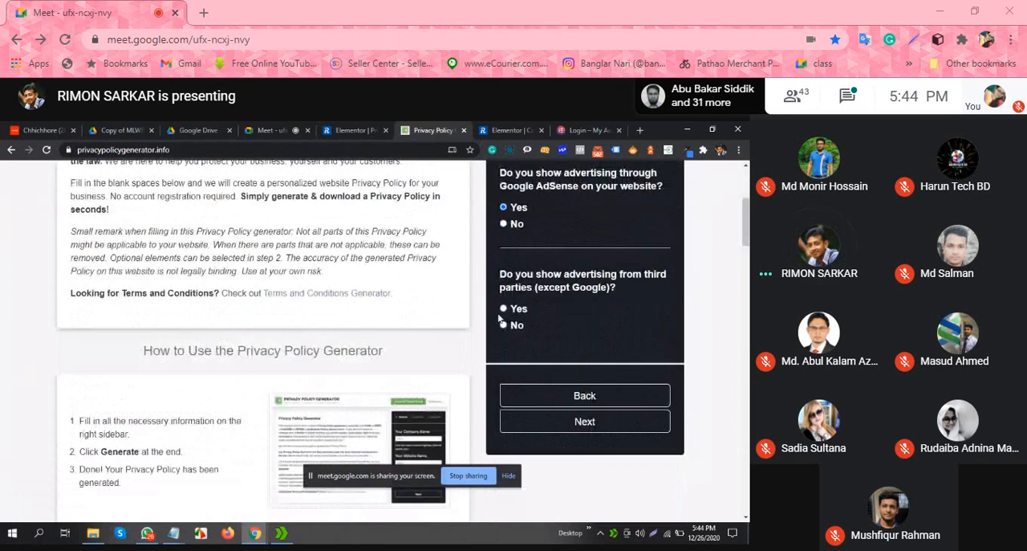
pyautogui.click(585, 420)
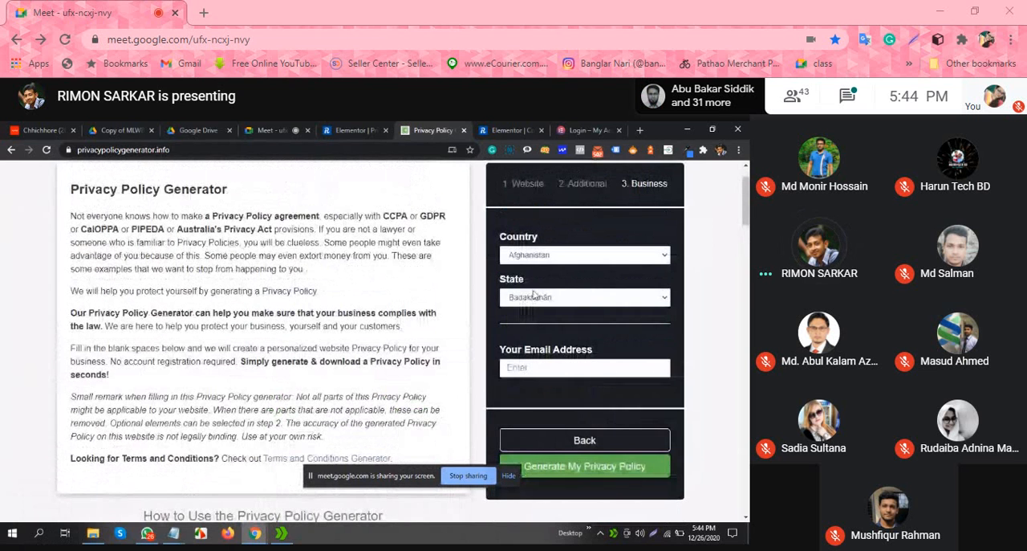
# Step: Set the business country to Bangladesh
pyautogui.click(550, 256)
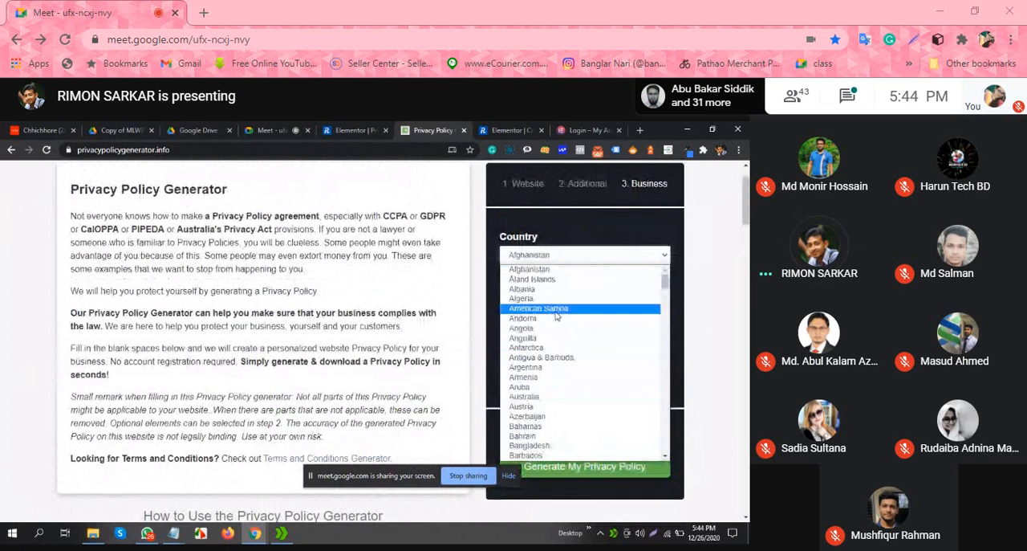
pyautogui.scroll(-2, 555, 323)
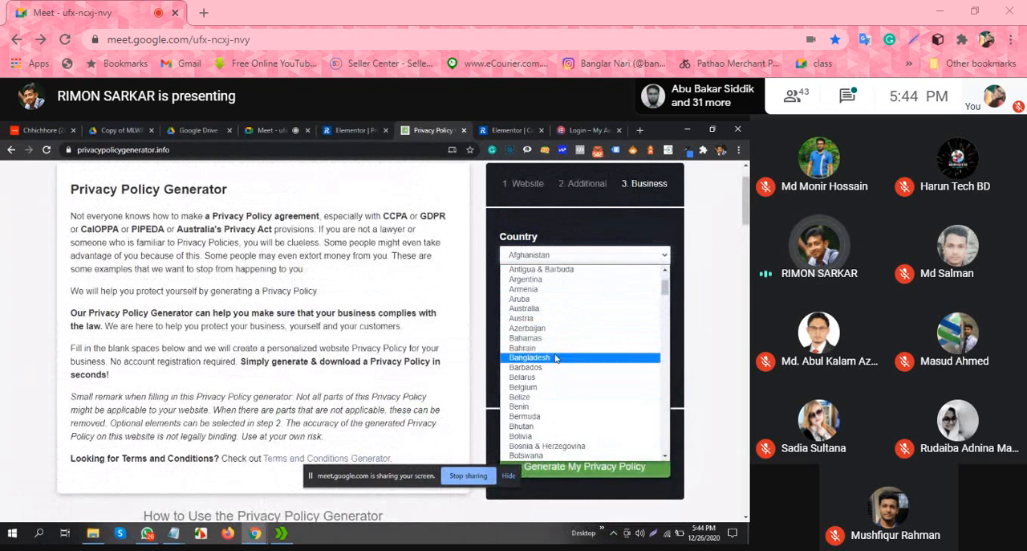
pyautogui.click(559, 361)
# Step: Fill in the contact email address and generate the privacy policy
pyautogui.click(557, 324)
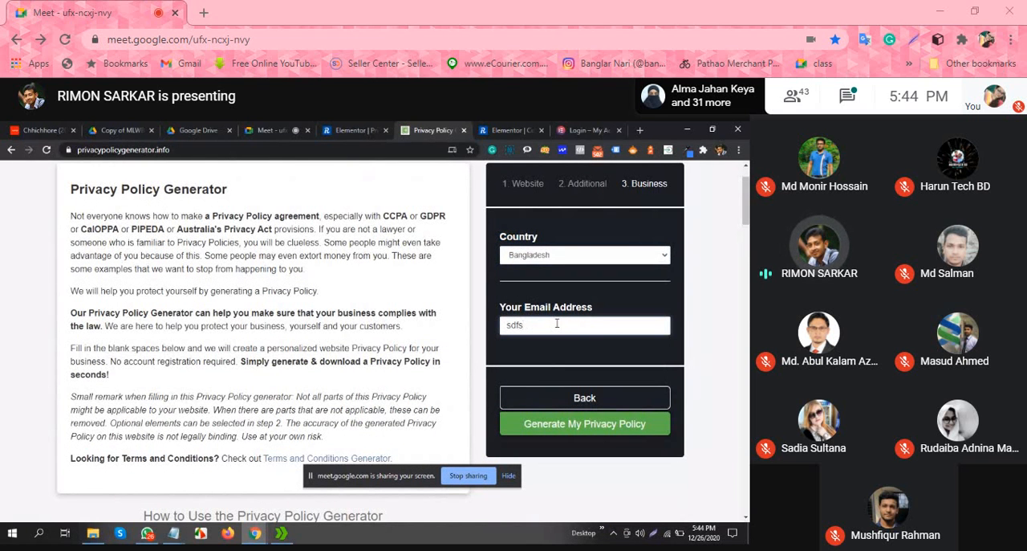
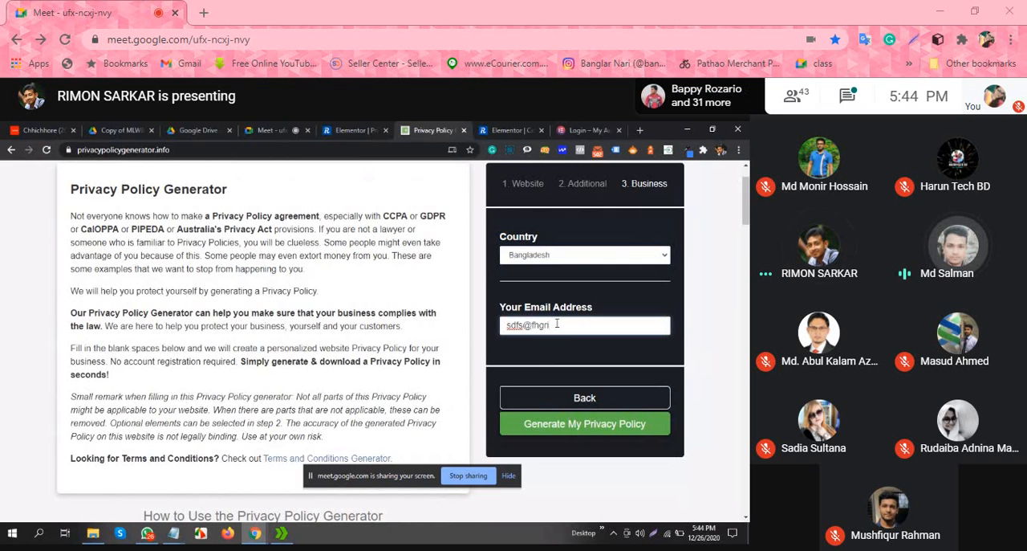
pyautogui.click(551, 325)
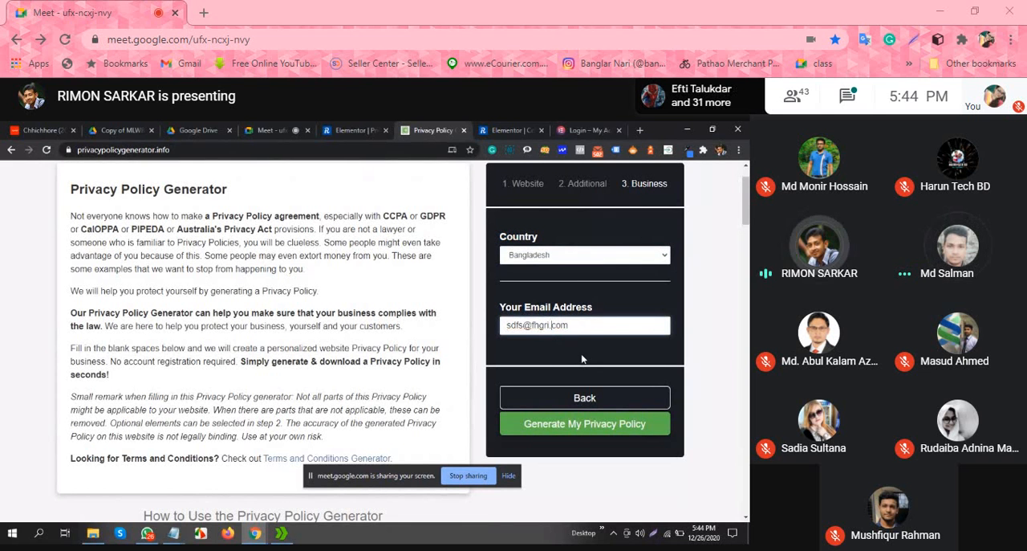
pyautogui.write('.')
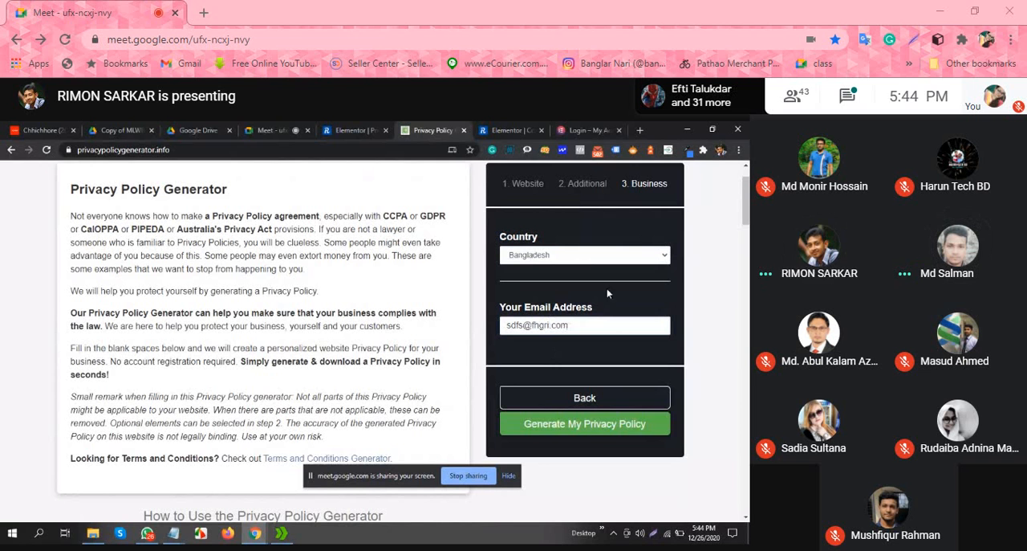
pyautogui.click(605, 432)
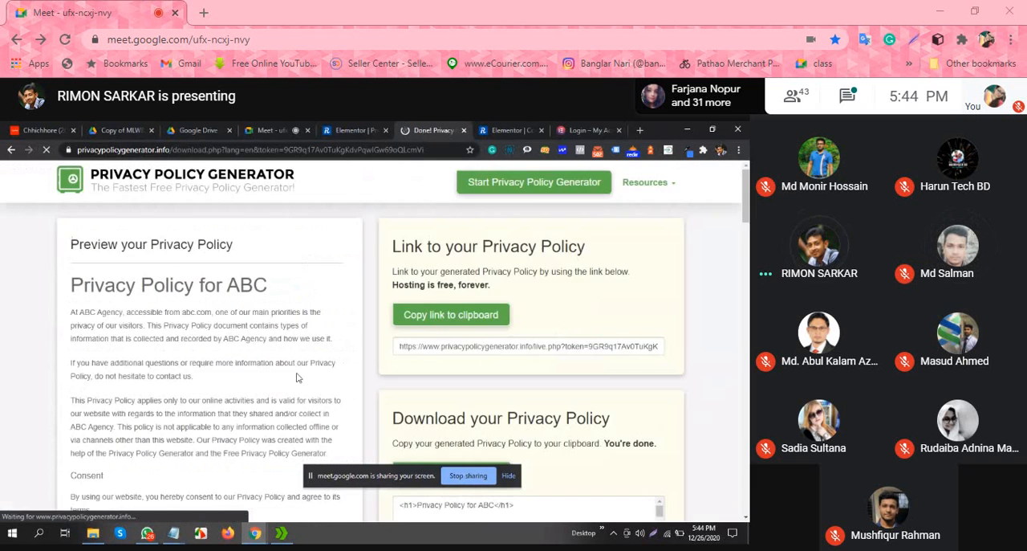
# Step: Examine the generated policy preview, including its opening paragraphs and the sentence crediting the policy generators
pyautogui.scroll(-1, 317, 305)
pyautogui.scroll(-1, 317, 305)
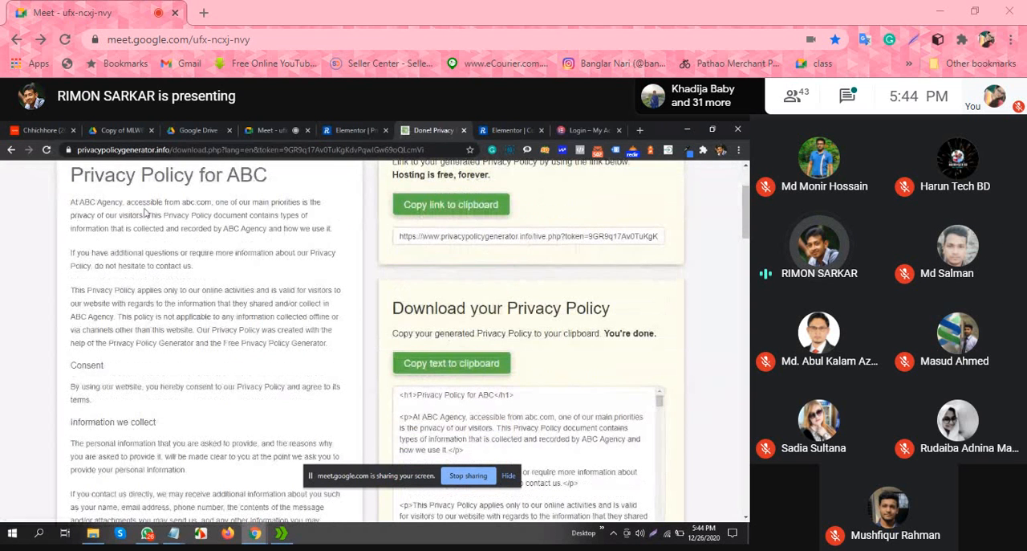
pyautogui.moveTo(71, 202); pyautogui.dragTo(108, 216)
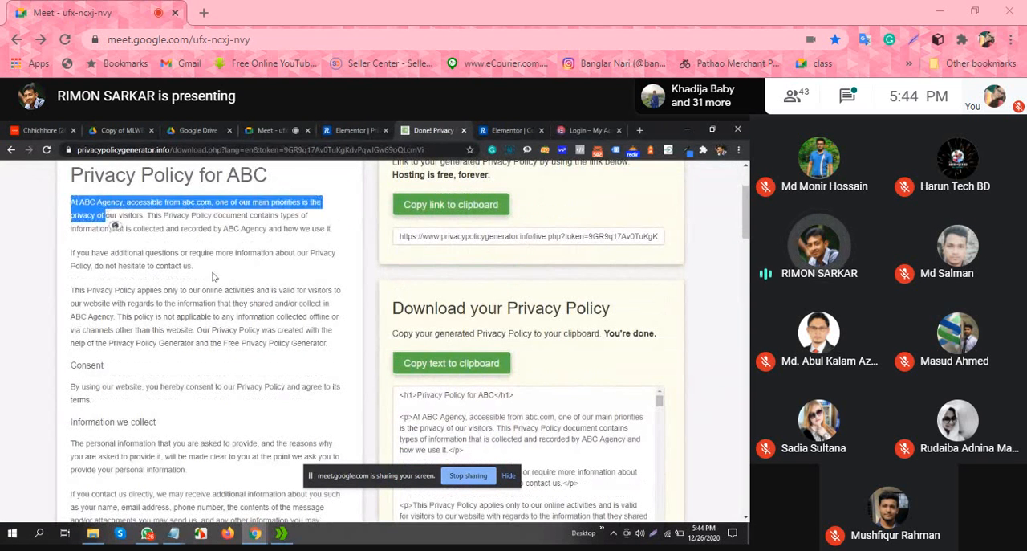
pyautogui.click(231, 271)
pyautogui.scroll(-2, 245, 369)
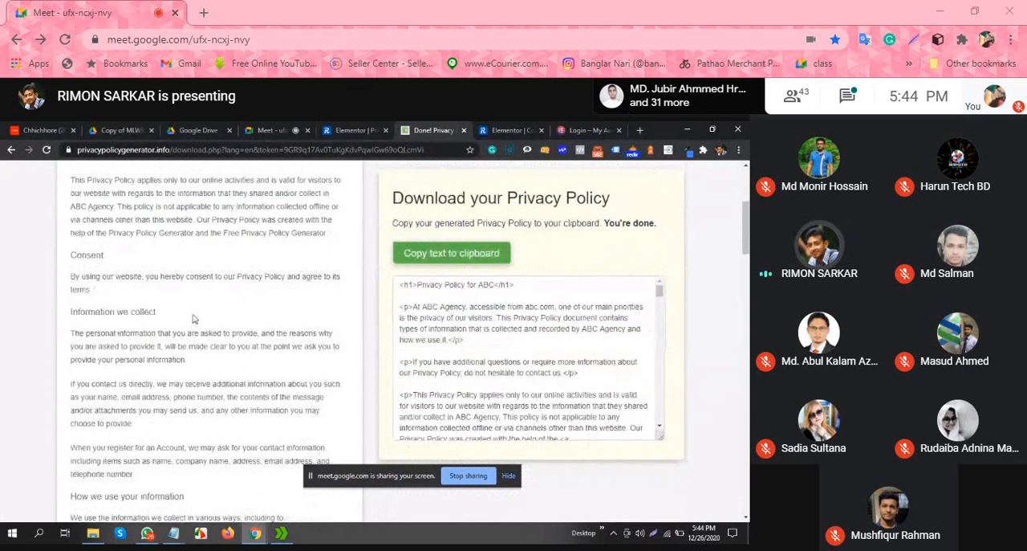
pyautogui.moveTo(198, 219); pyautogui.dragTo(347, 236)
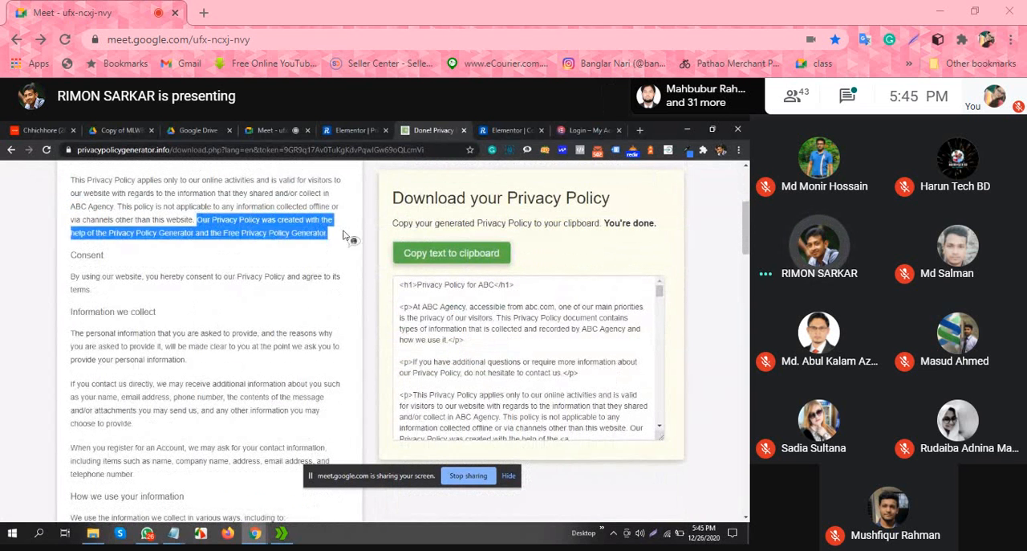
pyautogui.click(252, 241)
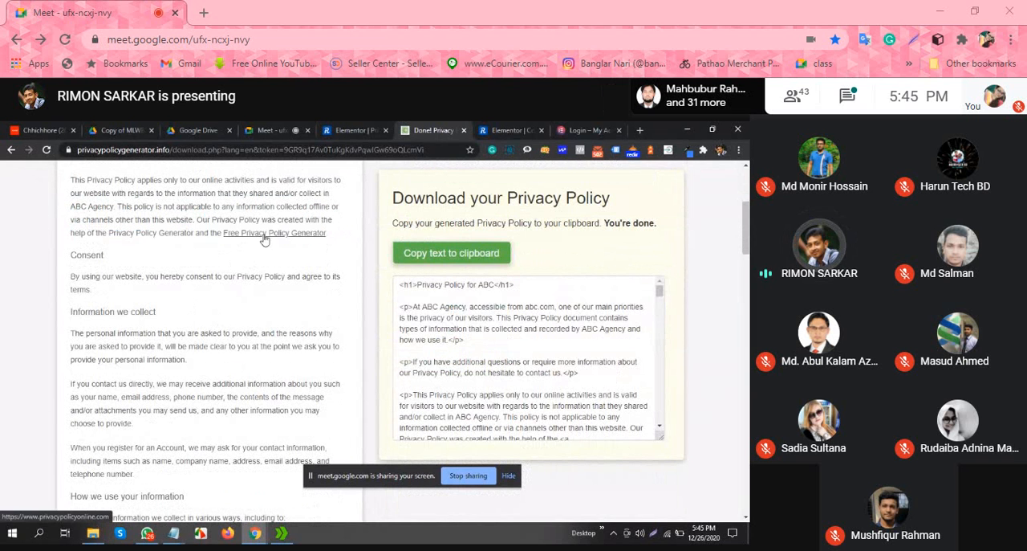
# Step: Copy the heading "Privacy Policy for ABC" from the generated policy preview
pyautogui.scroll(3, 209, 248)
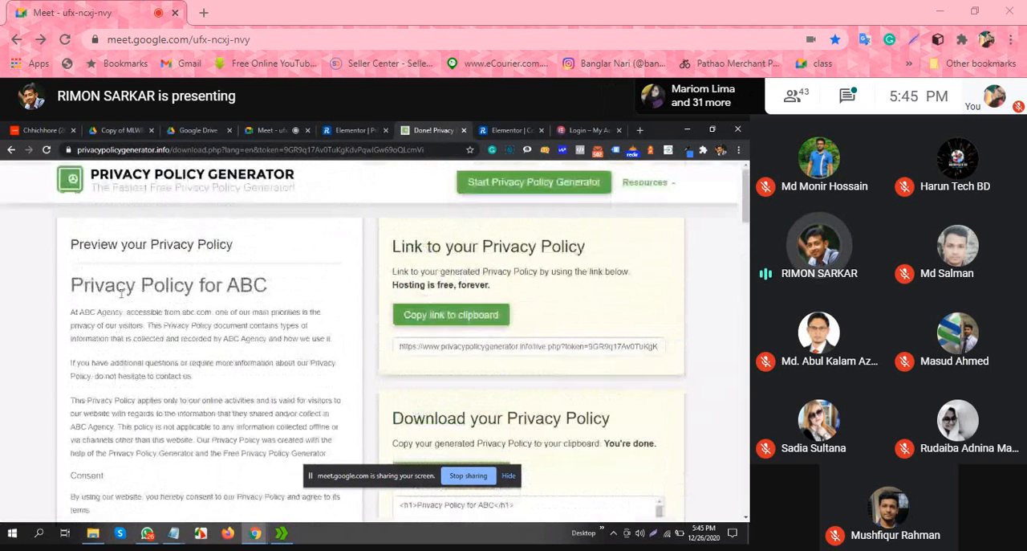
pyautogui.moveTo(77, 282); pyautogui.dragTo(268, 284)
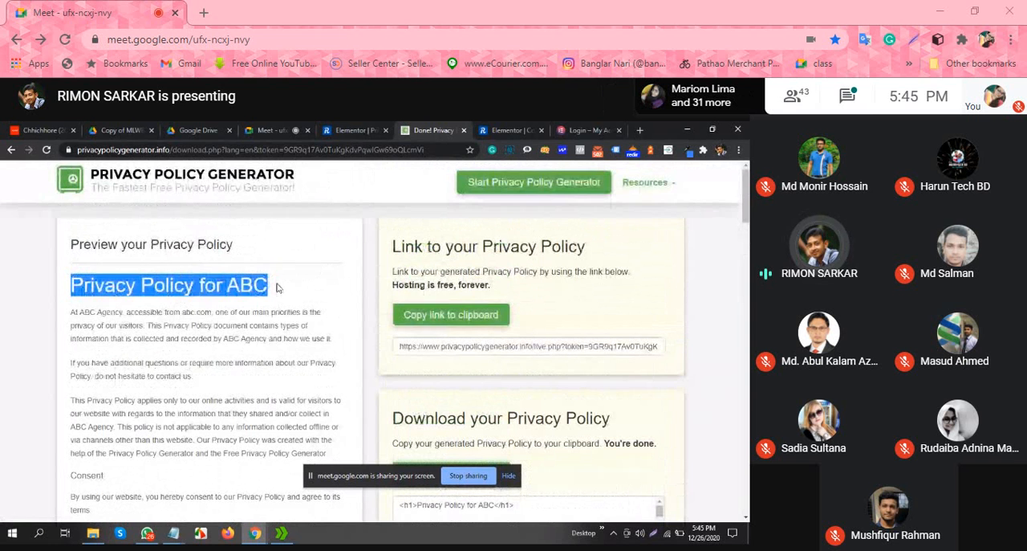
pyautogui.rightClick(196, 284)
pyautogui.click(248, 292)
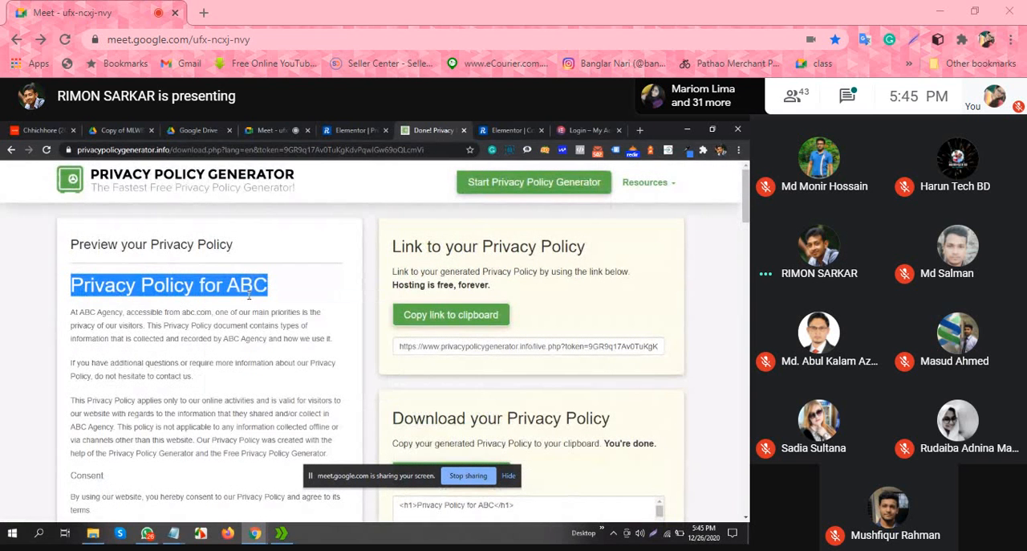
# Step: Switch to the Privacy page in Elementor and replace the furniture section's heading with "Privacy Policy for ABC"
pyautogui.click(521, 127)
pyautogui.scroll(-2, 462, 341)
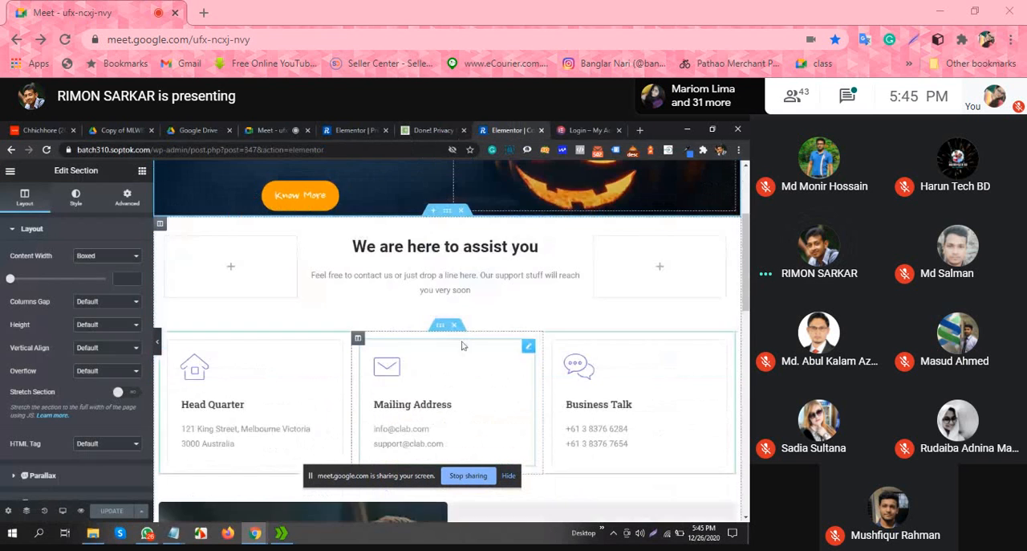
pyautogui.scroll(2, 462, 329)
pyautogui.click(353, 129)
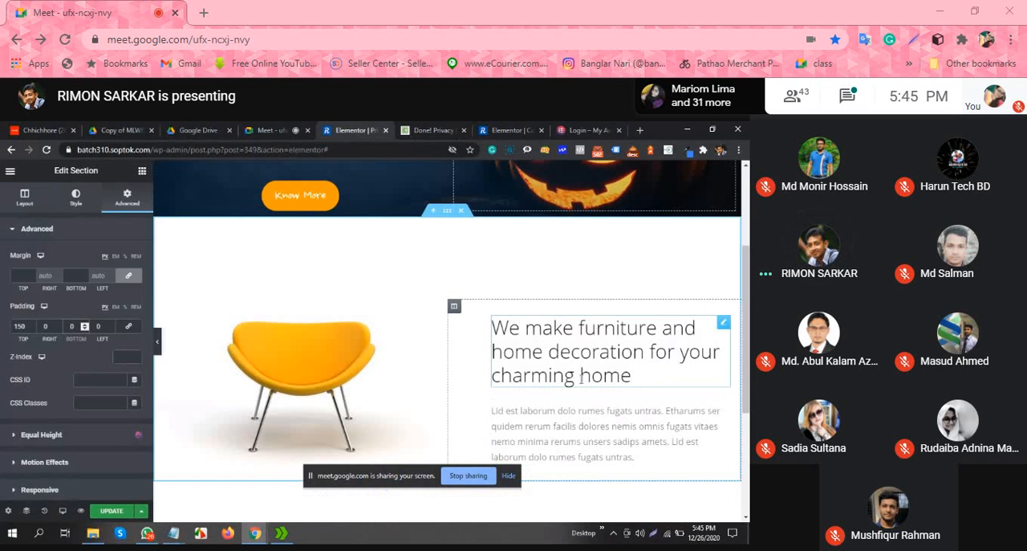
pyautogui.click(580, 376)
pyautogui.moveTo(94, 279); pyautogui.dragTo(1, 253)
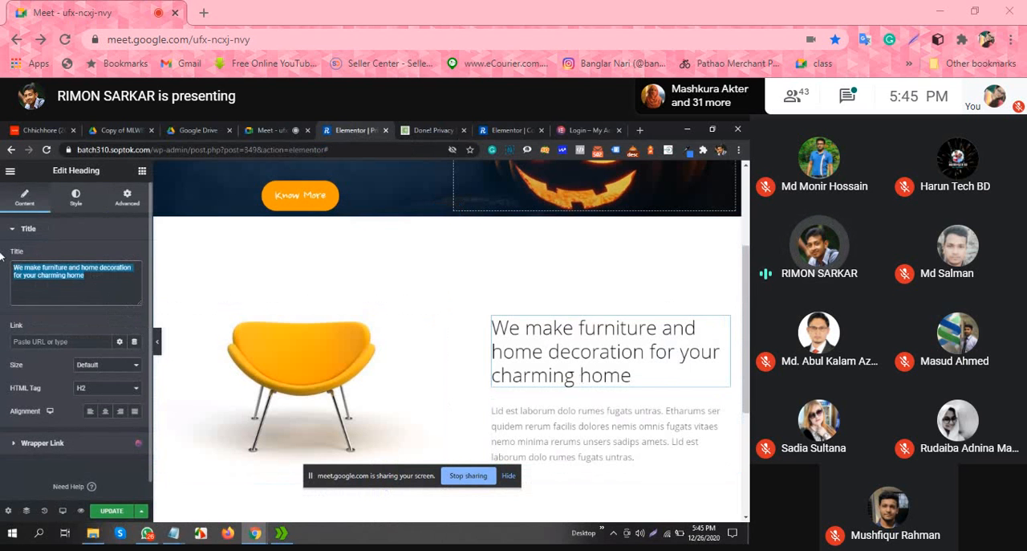
pyautogui.hotkey('ctrl', 'v')
# Step: Return to the Privacy Policy Generator website and copy the policy's first paragraph, starting "At ABC Agency, accessible from abc.com"
pyautogui.scroll(-2, 589, 367)
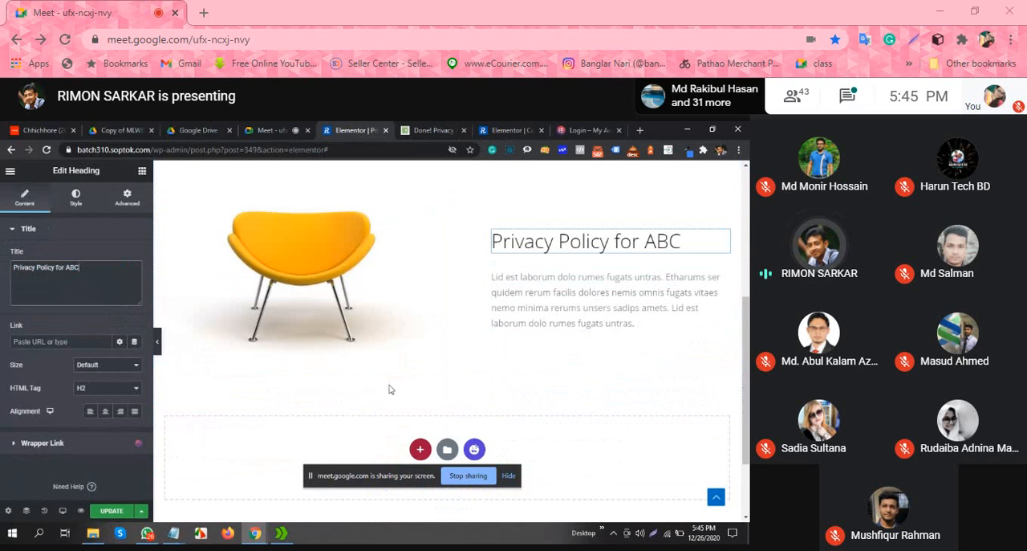
pyautogui.click(433, 129)
pyautogui.click(275, 351)
pyautogui.moveTo(327, 339); pyautogui.dragTo(71, 311)
pyautogui.rightClick(115, 318)
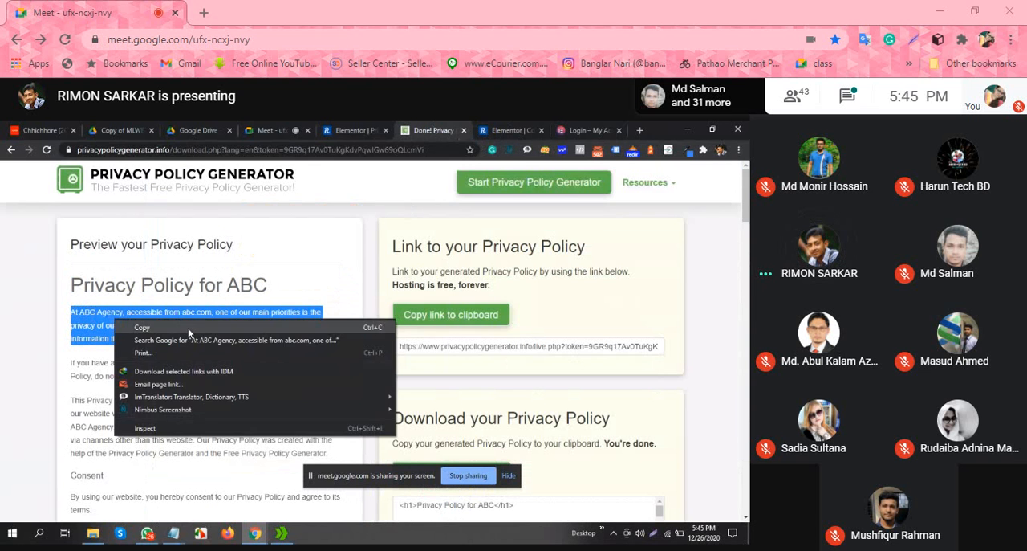
pyautogui.click(188, 327)
# Step: Return to the Privacy page in Elementor and replace the text under "Privacy Policy for ABC" with the copied paragraph starting "At ABC Agency"
pyautogui.click(506, 129)
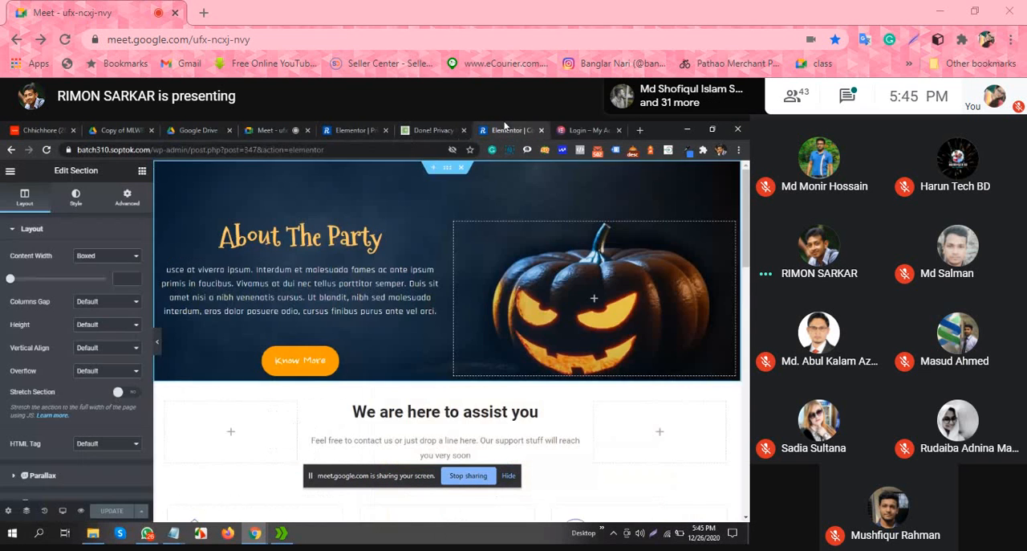
pyautogui.click(355, 129)
pyautogui.click(578, 321)
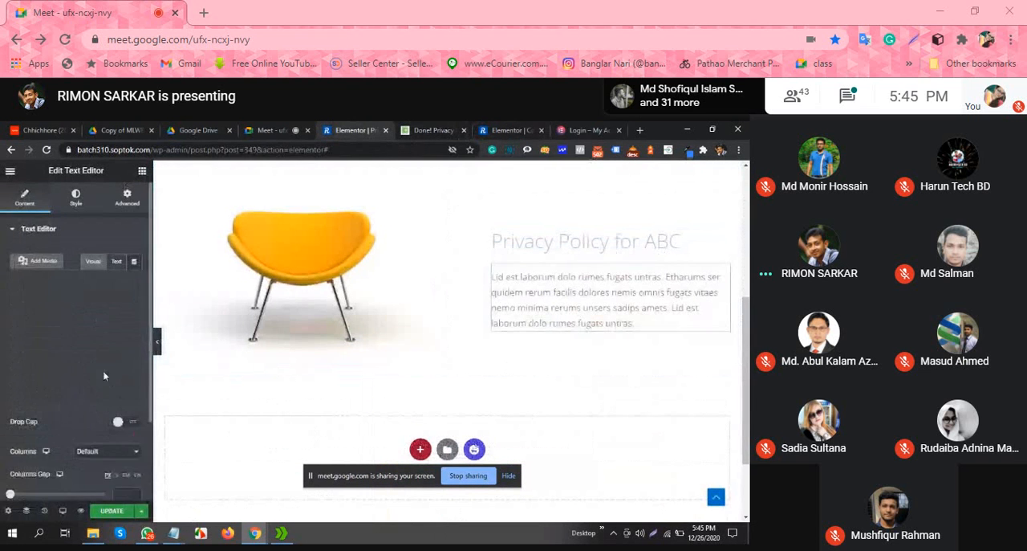
pyautogui.scroll(-1, 113, 428)
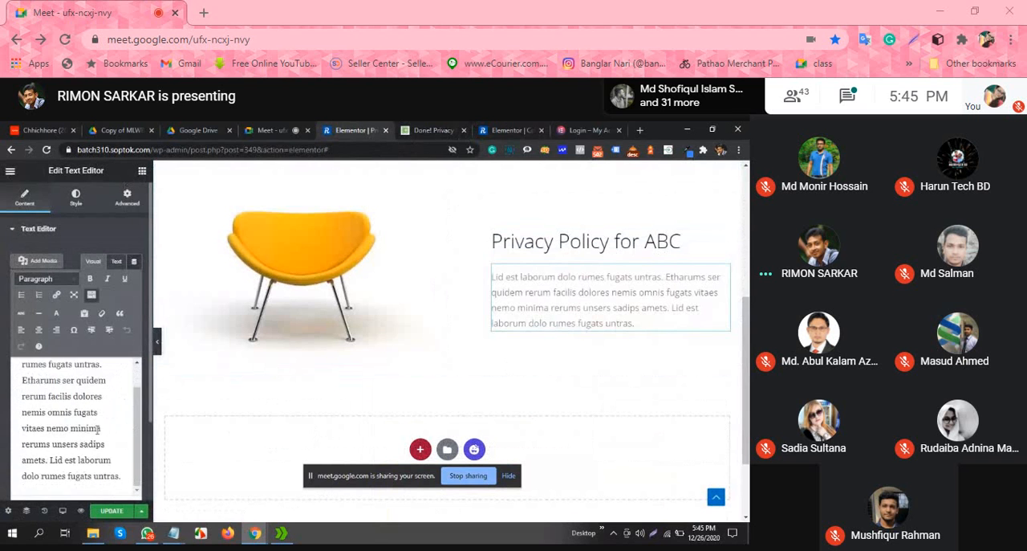
pyautogui.moveTo(121, 479); pyautogui.dragTo(0, 369)
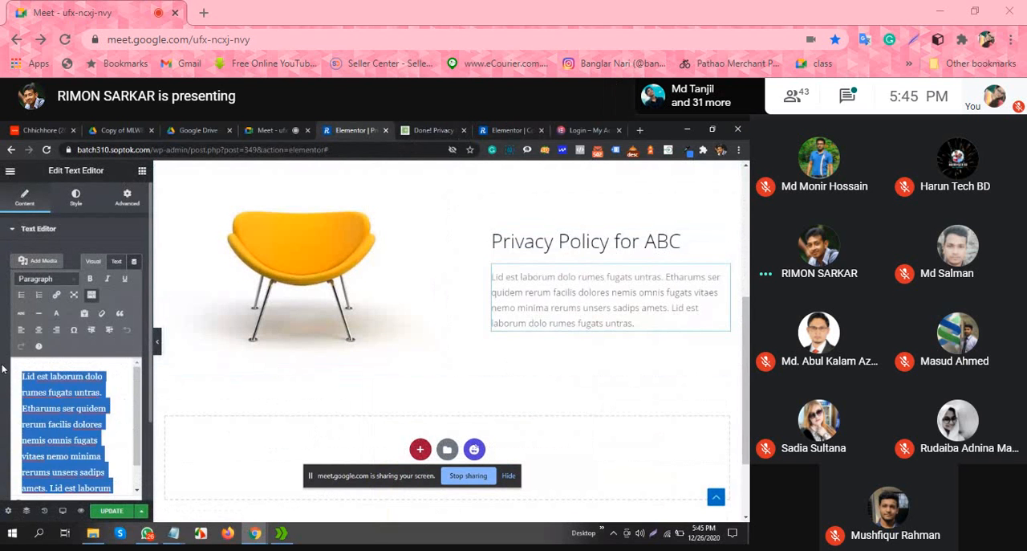
pyautogui.hotkey('ctrl', 'v')
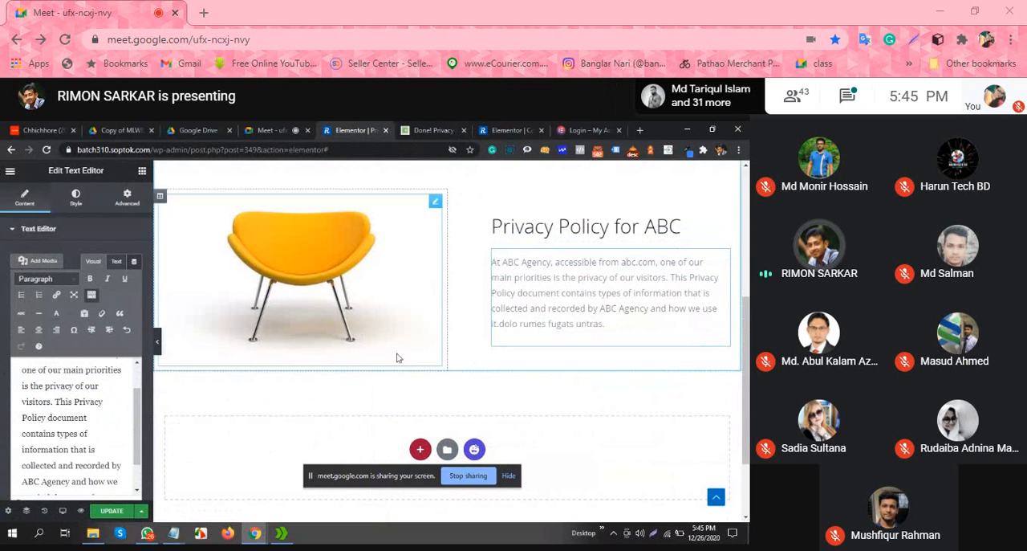
# Step: Add a Text Editor widget in the empty area below the chair image and policy introduction
pyautogui.click(142, 170)
pyautogui.moveTo(113, 329); pyautogui.dragTo(587, 426)
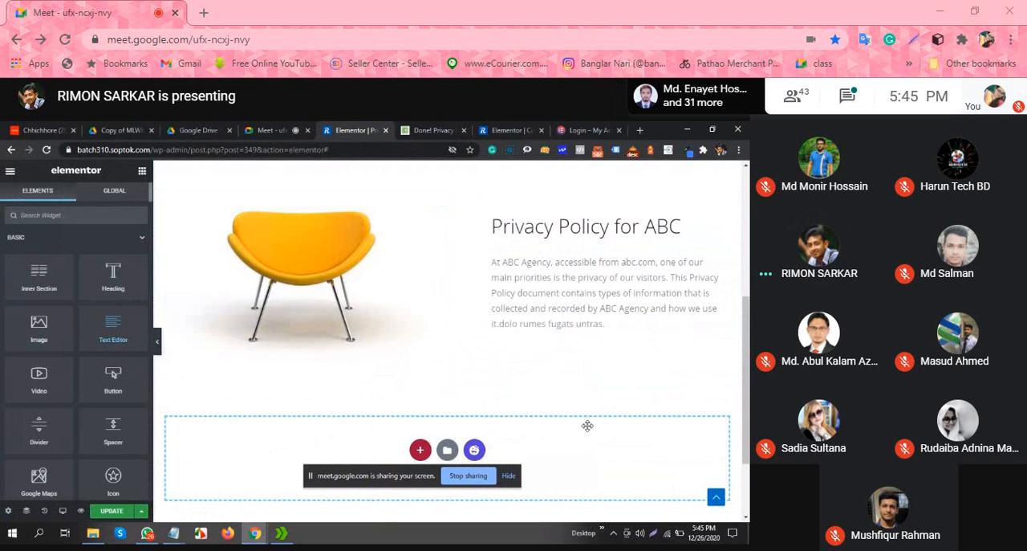
pyautogui.scroll(-2, 575, 378)
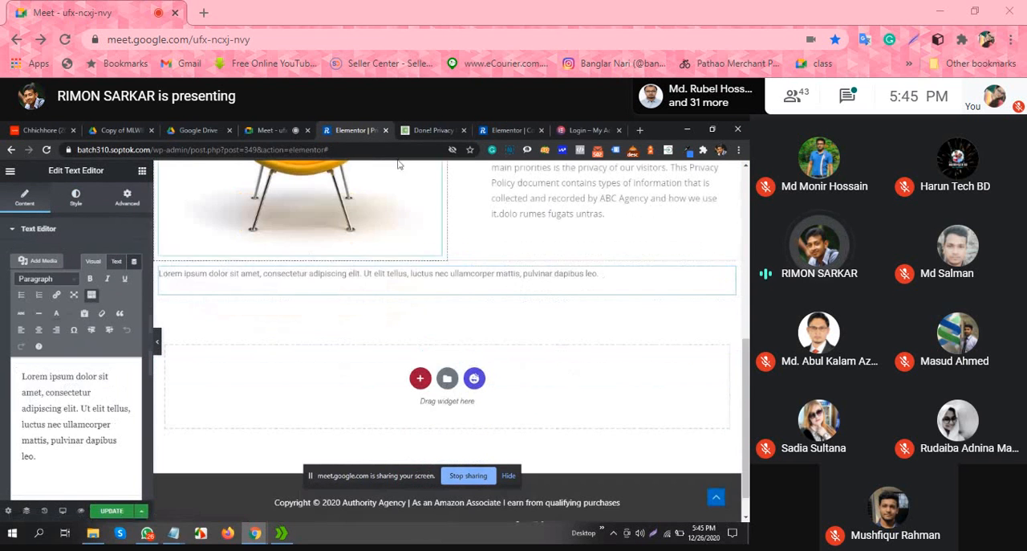
# Step: On the Privacy Policy Generator website, copy the rest of the policy, from "If you have additional questions" through the Children's Information section
pyautogui.click(409, 130)
pyautogui.scroll(-2, 143, 386)
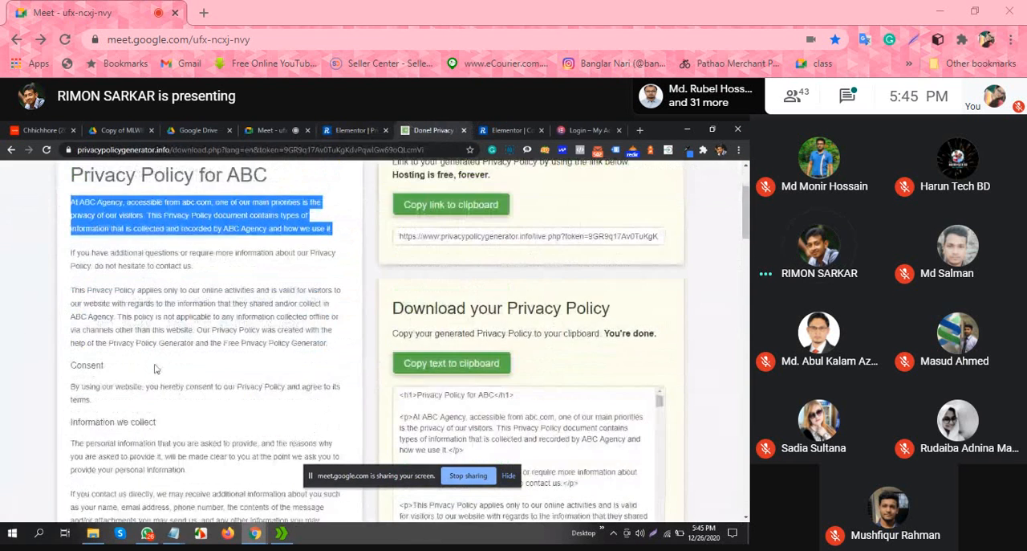
pyautogui.moveTo(72, 252); pyautogui.dragTo(282, 504)
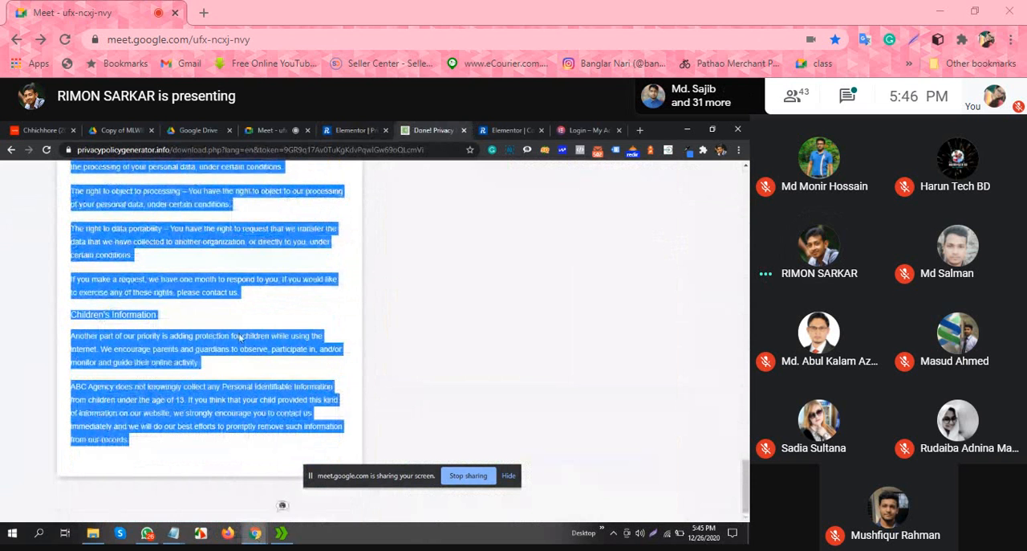
pyautogui.rightClick(233, 274)
pyautogui.click(286, 291)
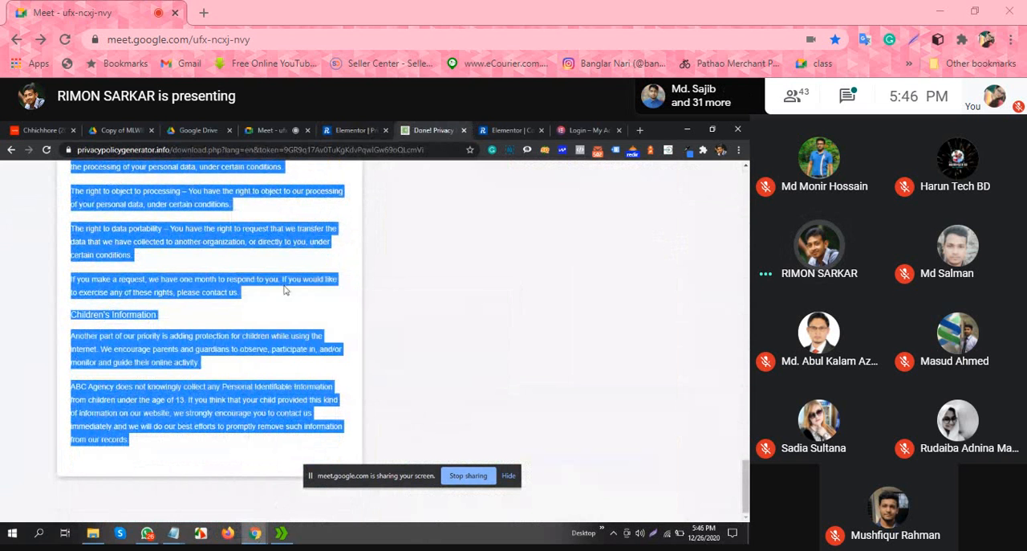
# Step: Back on the Privacy page in Elementor, replace the new text widget's placeholder with the copied policy and collapse the editor panel to review it
pyautogui.click(347, 128)
pyautogui.moveTo(39, 455); pyautogui.dragTo(1, 371)
pyautogui.hotkey('ctrl', 'v')
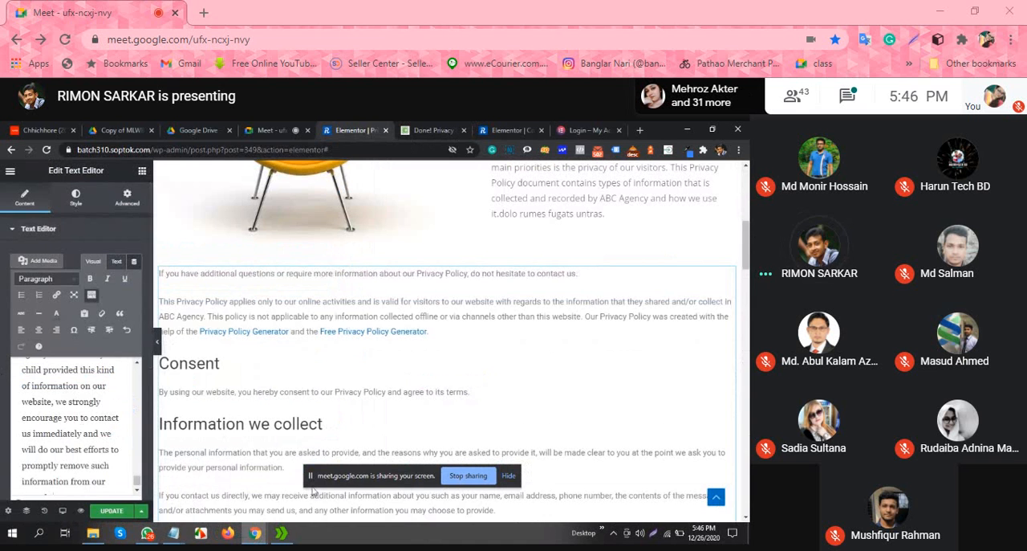
pyautogui.scroll(-3, 504, 395)
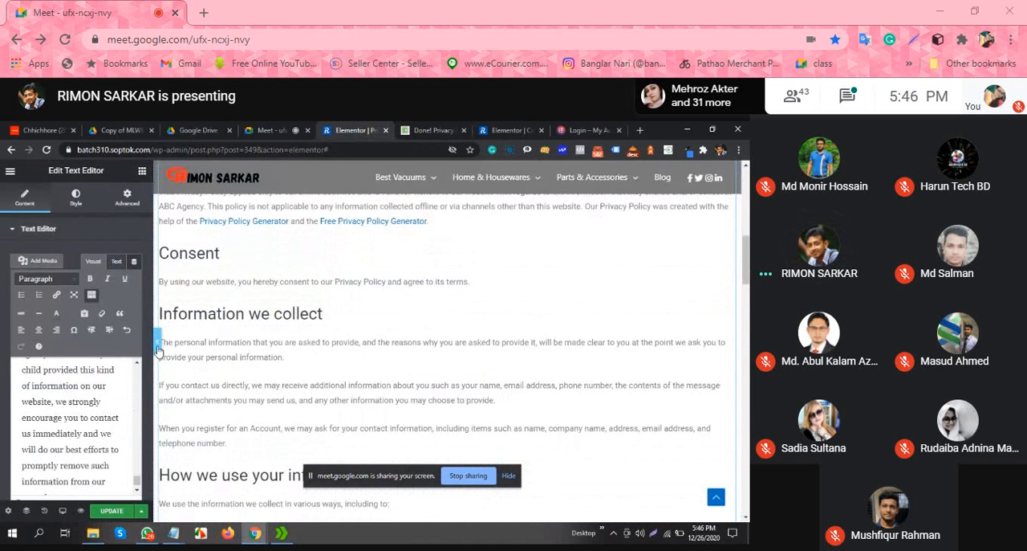
pyautogui.click(157, 341)
pyautogui.scroll(2, 567, 329)
pyautogui.scroll(-15, 567, 329)
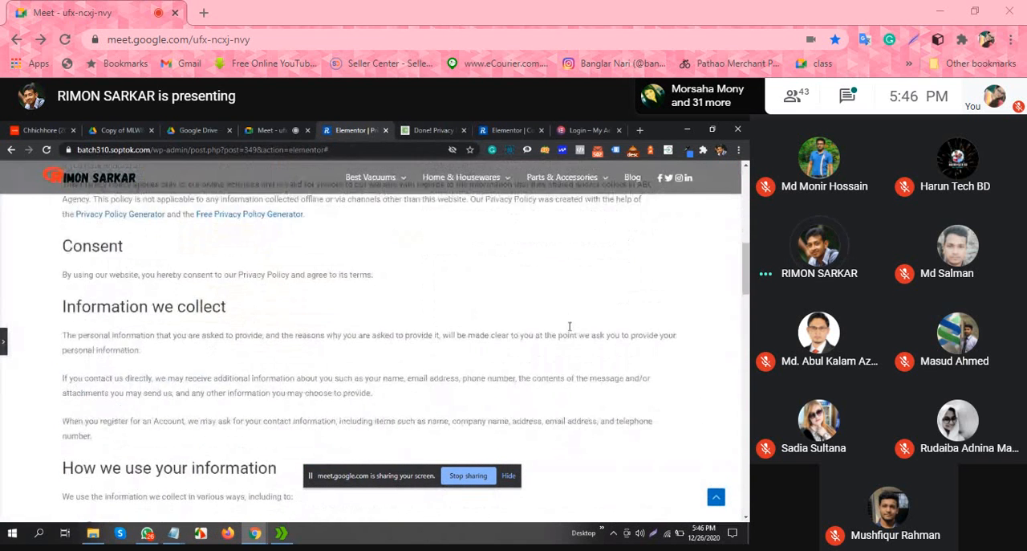
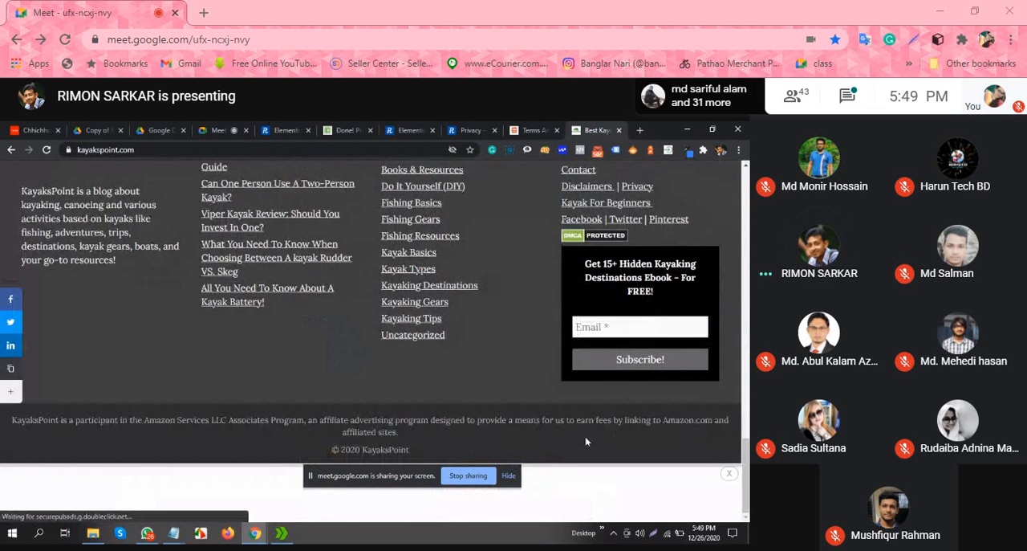
# Step: Open the About page on kayakspoint.com from its footer links and examine how the page is laid out
pyautogui.scroll(3, 587, 440)
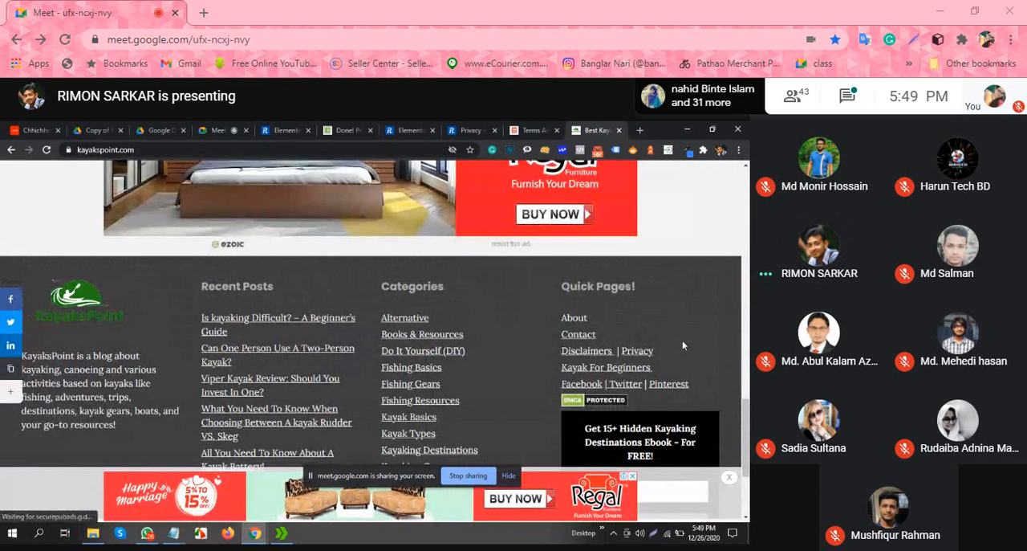
pyautogui.click(573, 316)
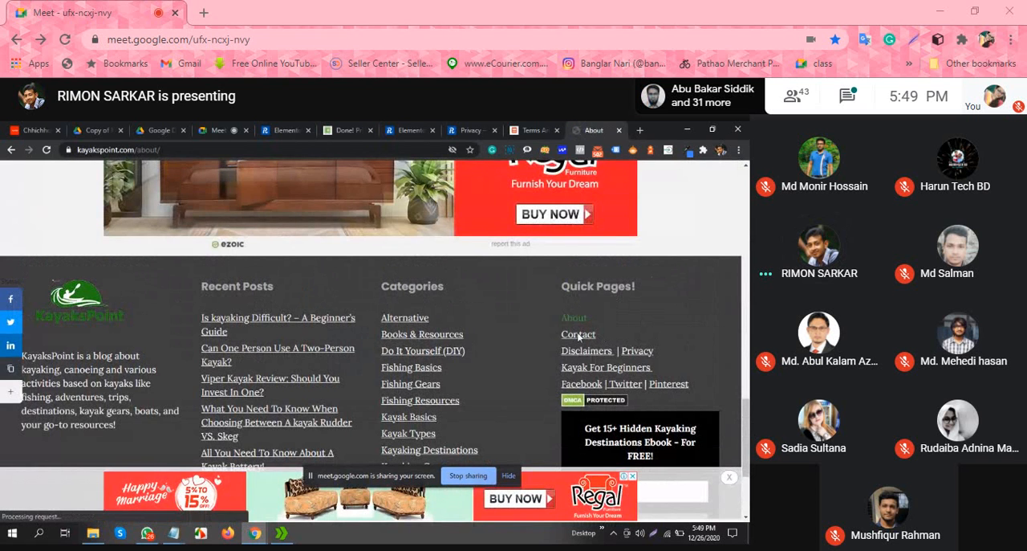
pyautogui.scroll(-5, 506, 311)
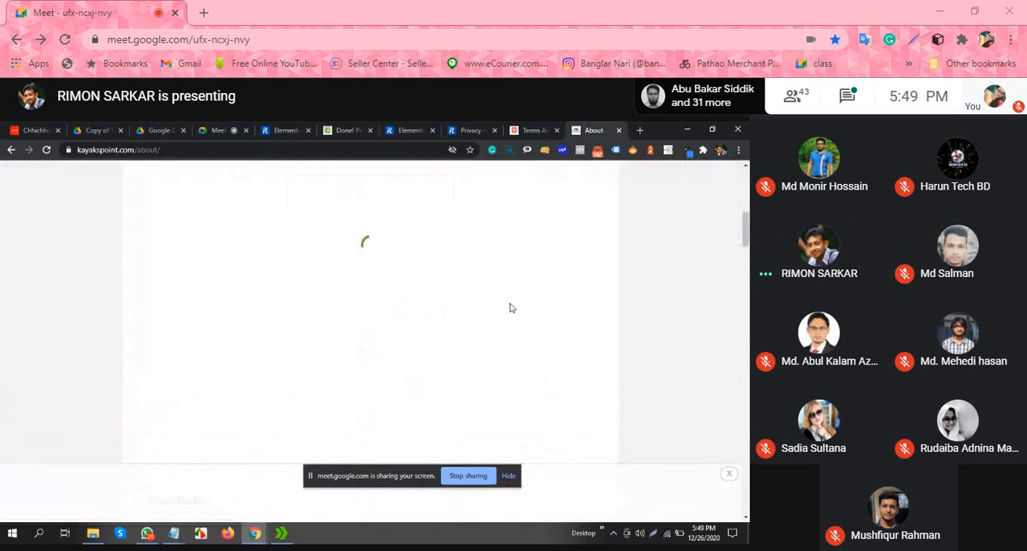
pyautogui.scroll(-5, 511, 308)
pyautogui.scroll(-4, 512, 308)
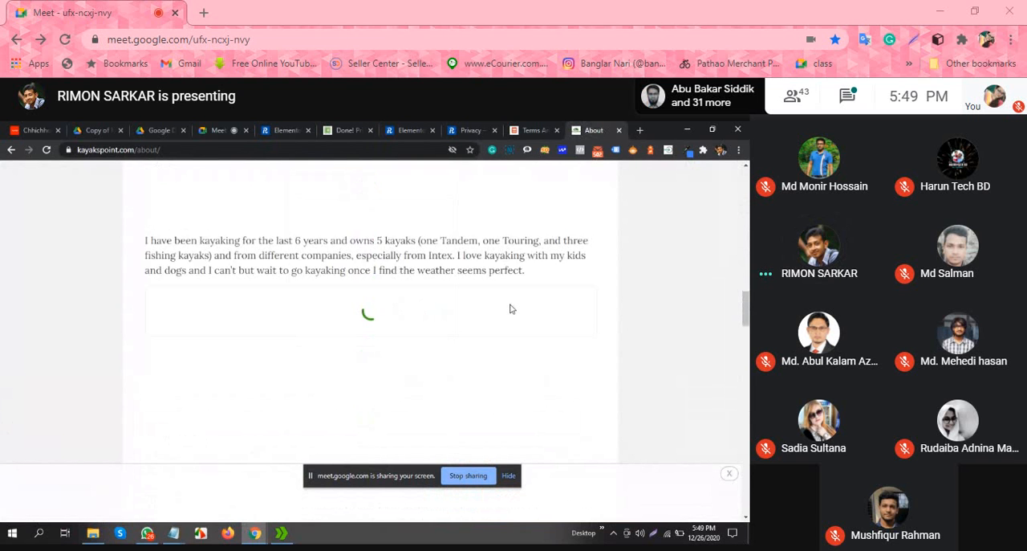
pyautogui.scroll(10, 514, 309)
pyautogui.scroll(3, 521, 313)
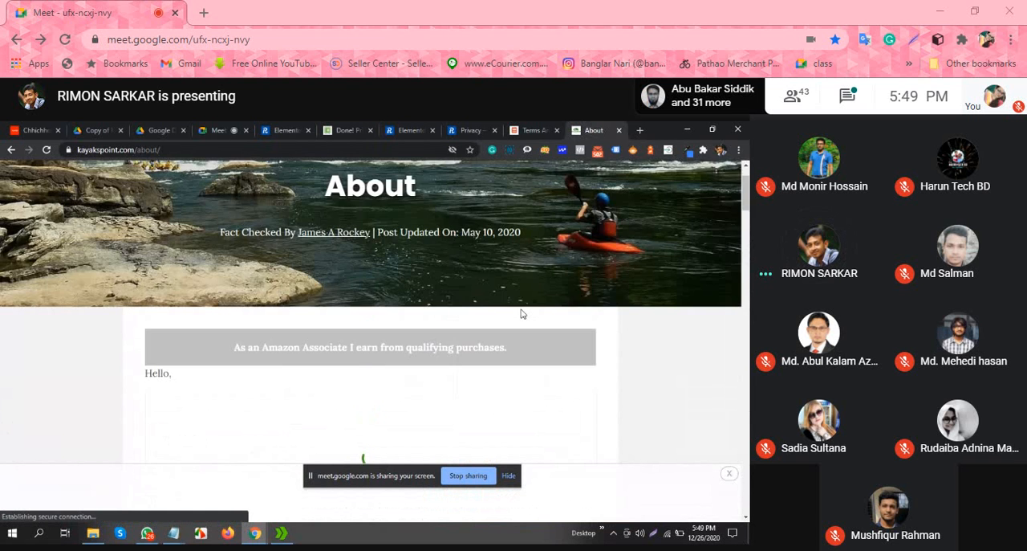
pyautogui.scroll(-3, 481, 306)
pyautogui.scroll(2, 425, 321)
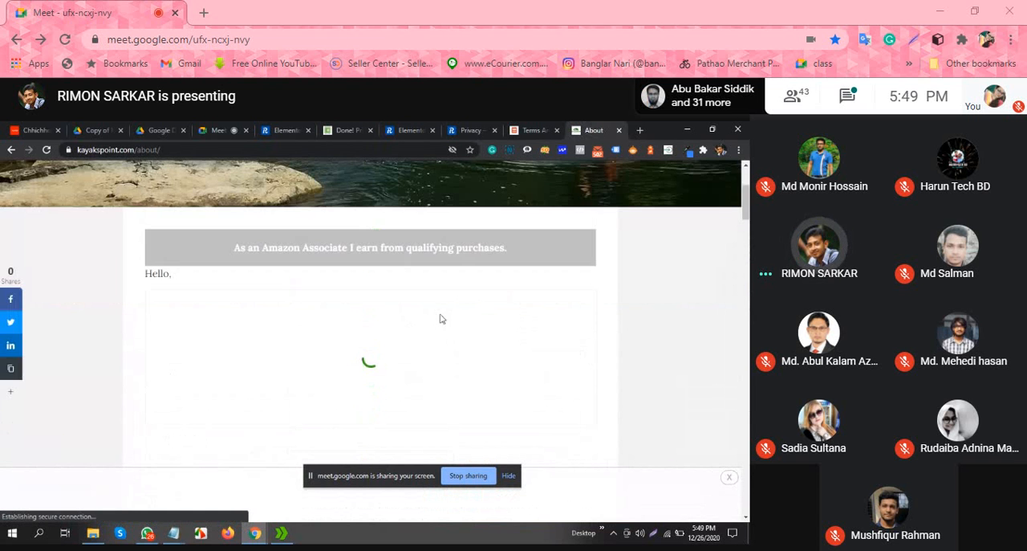
pyautogui.scroll(-3, 479, 287)
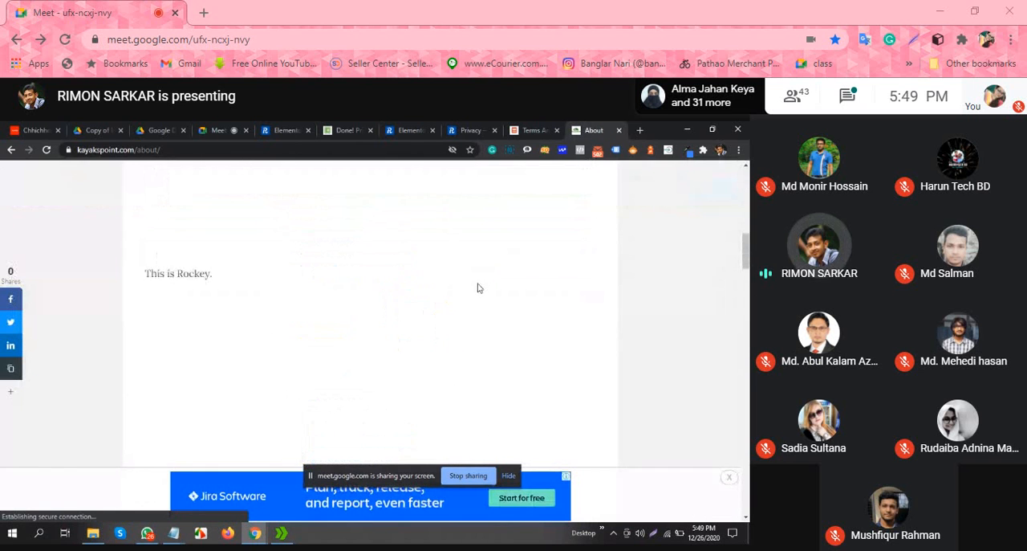
pyautogui.scroll(4, 479, 288)
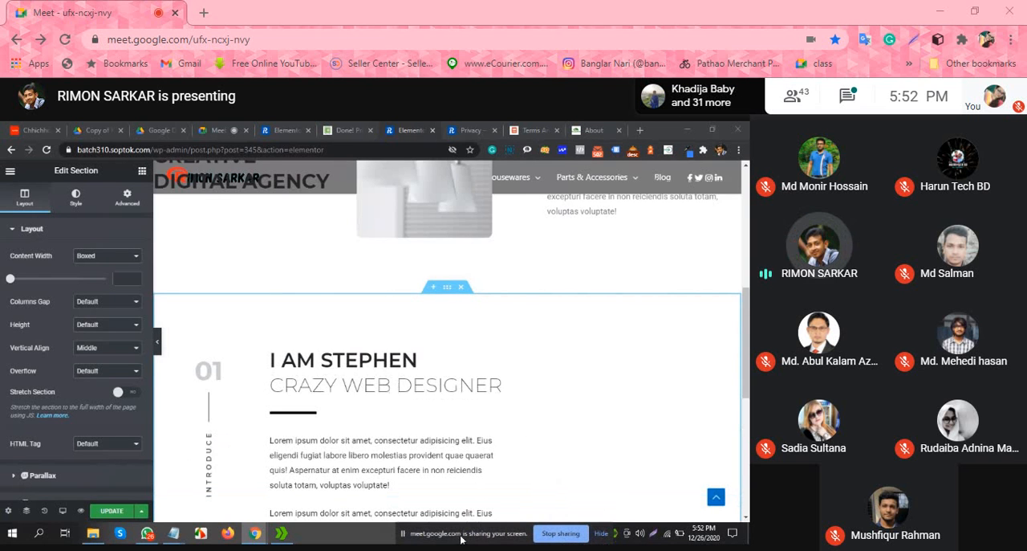
# Step: Return to the Elementor page with the "I AM STEPHEN" section, open the block template library below it and browse the blocks
pyautogui.scroll(2, 441, 367)
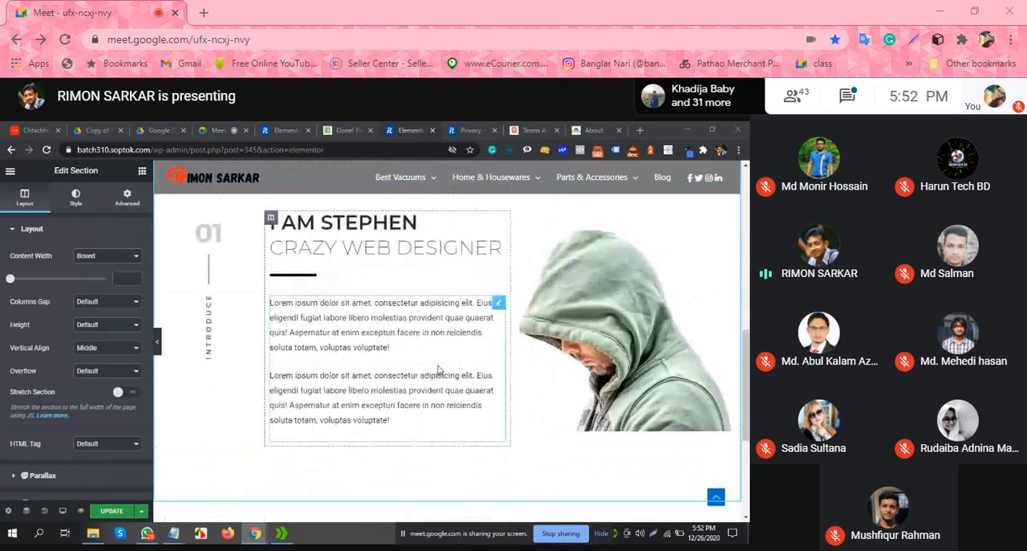
pyautogui.scroll(-2, 497, 363)
pyautogui.scroll(1, 518, 371)
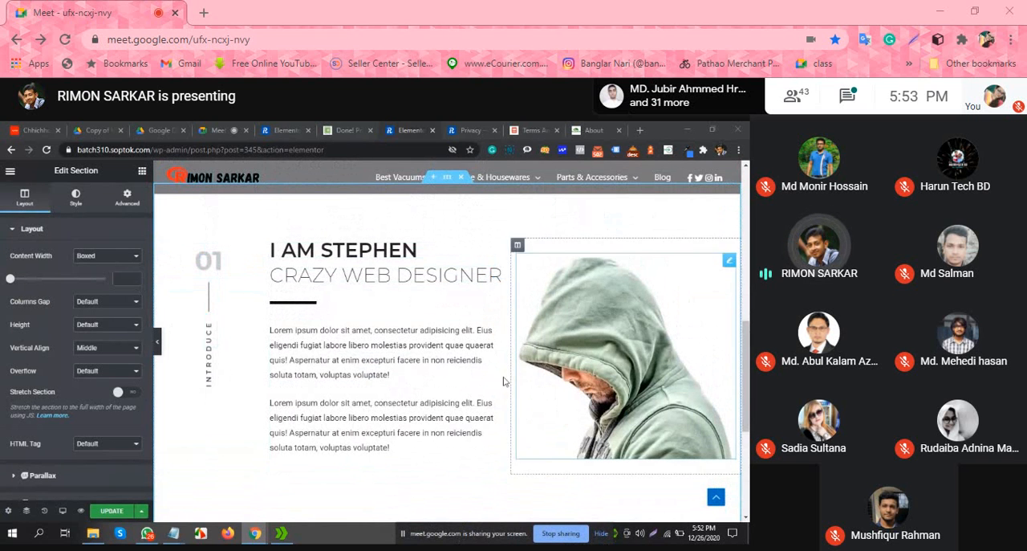
pyautogui.scroll(-3, 583, 373)
pyautogui.scroll(1, 447, 337)
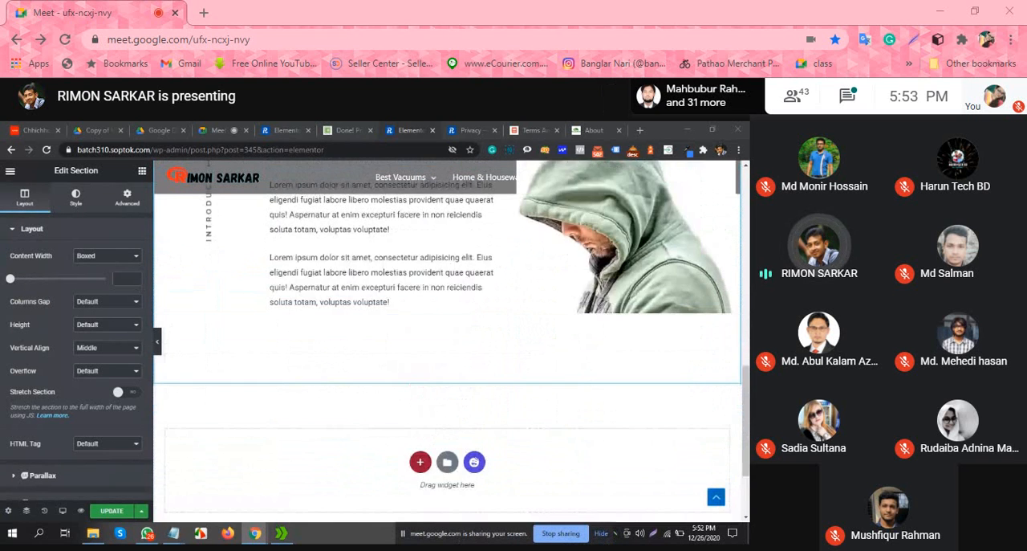
pyautogui.scroll(3, 458, 360)
pyautogui.scroll(-4, 477, 422)
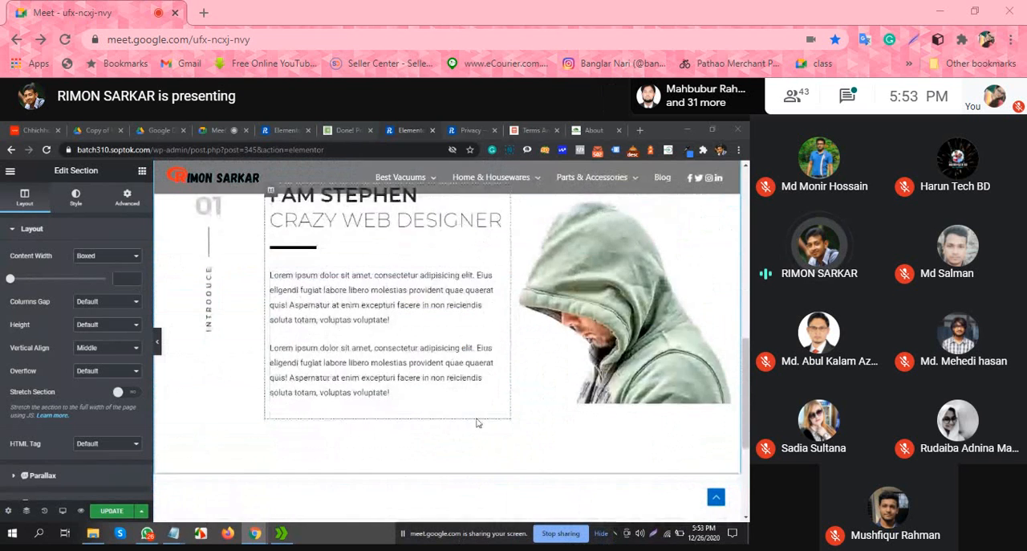
pyautogui.click(475, 388)
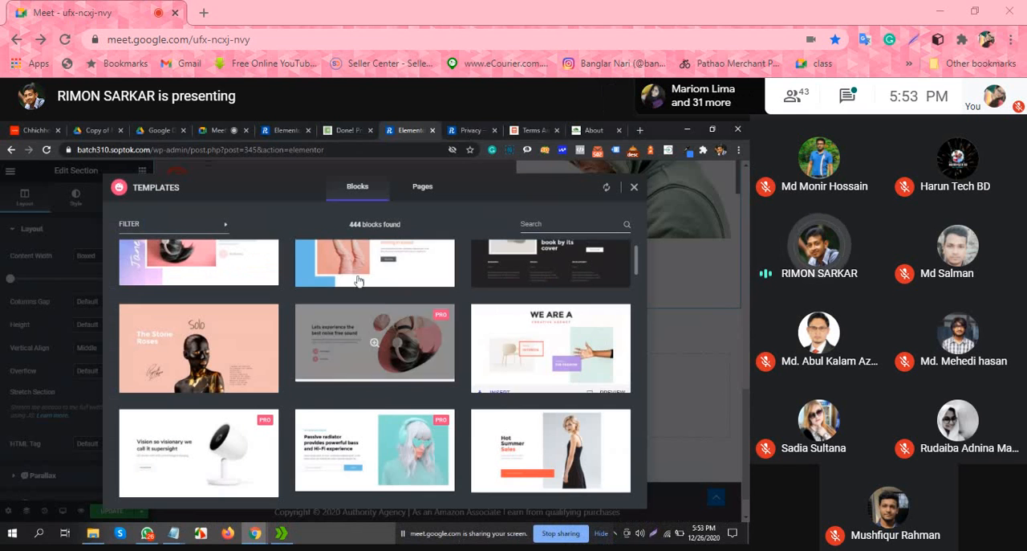
pyautogui.scroll(-3, 387, 351)
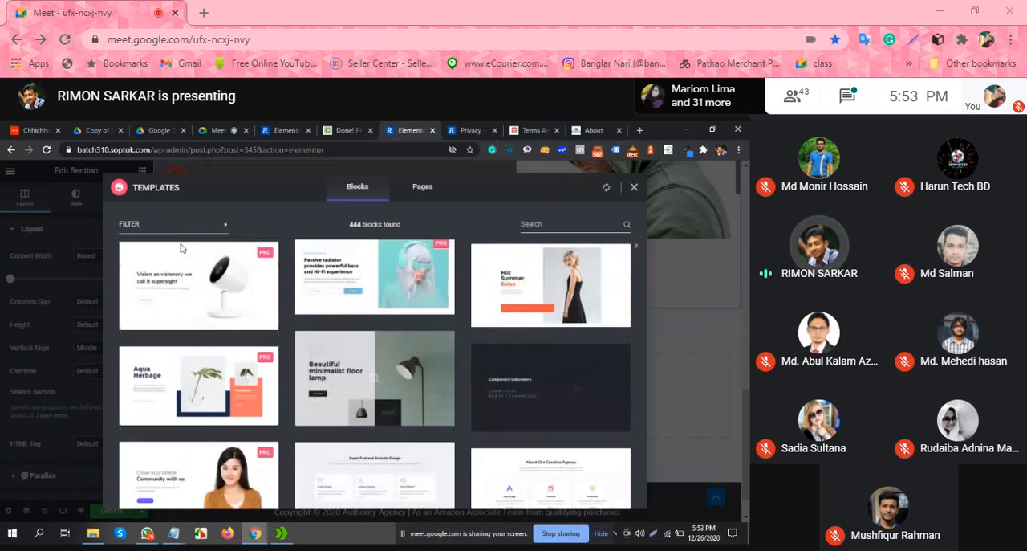
pyautogui.scroll(1, 337, 393)
# Step: Filter the template blocks by Team, preview the "We are a happy team" block and insert it below the "I AM STEPHEN" section
pyautogui.click(187, 229)
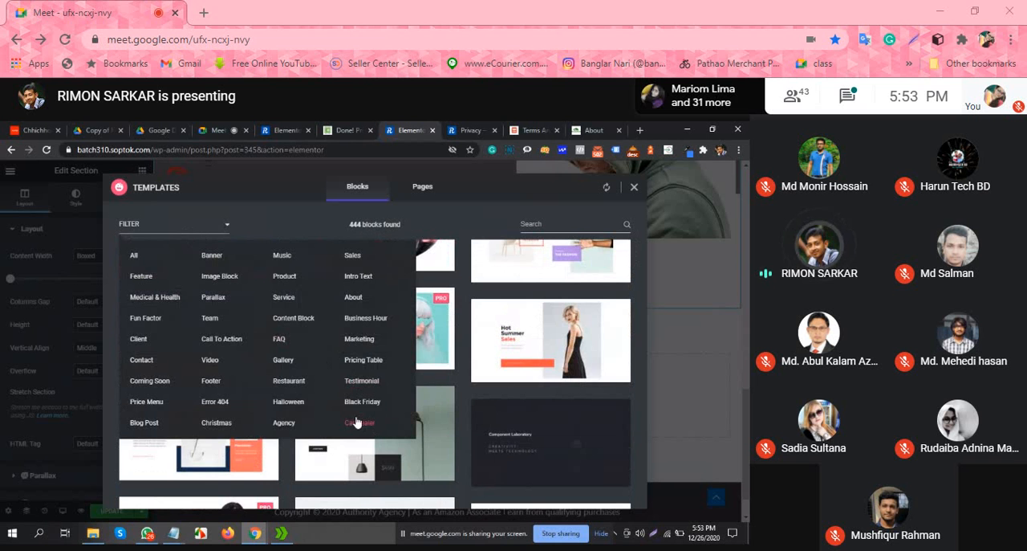
pyautogui.click(209, 319)
pyautogui.scroll(4, 480, 337)
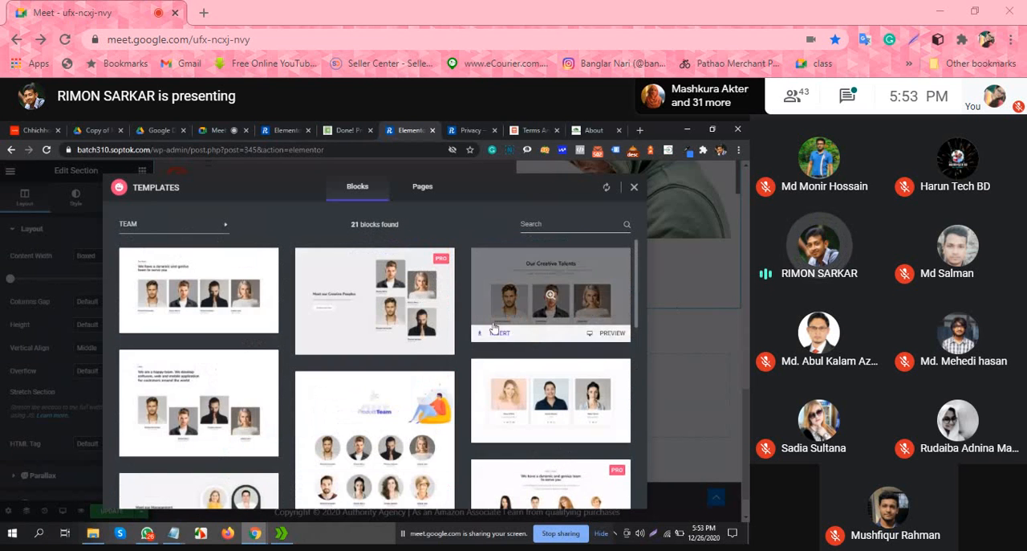
pyautogui.scroll(-1, 456, 324)
pyautogui.click(449, 358)
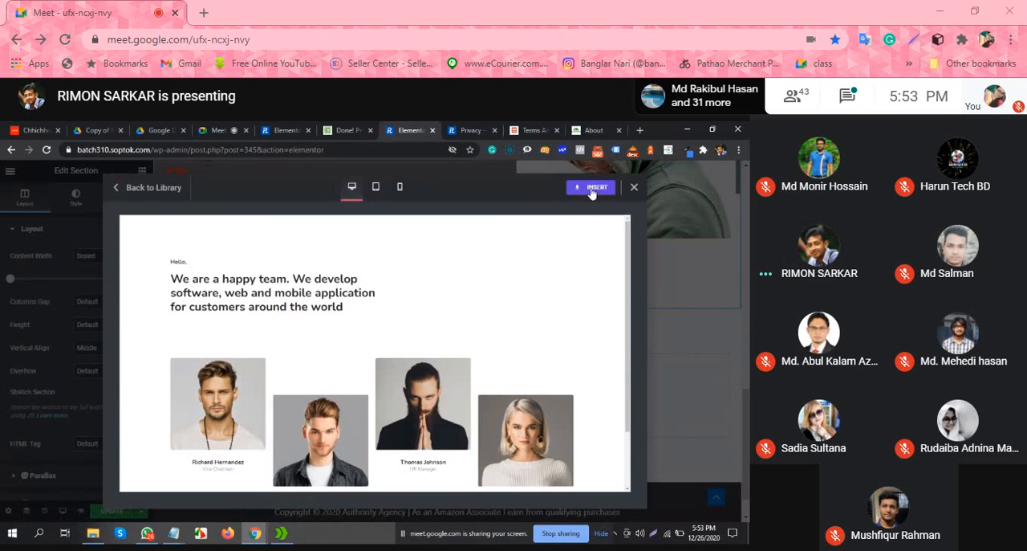
pyautogui.scroll(-2, 553, 276)
pyautogui.click(592, 189)
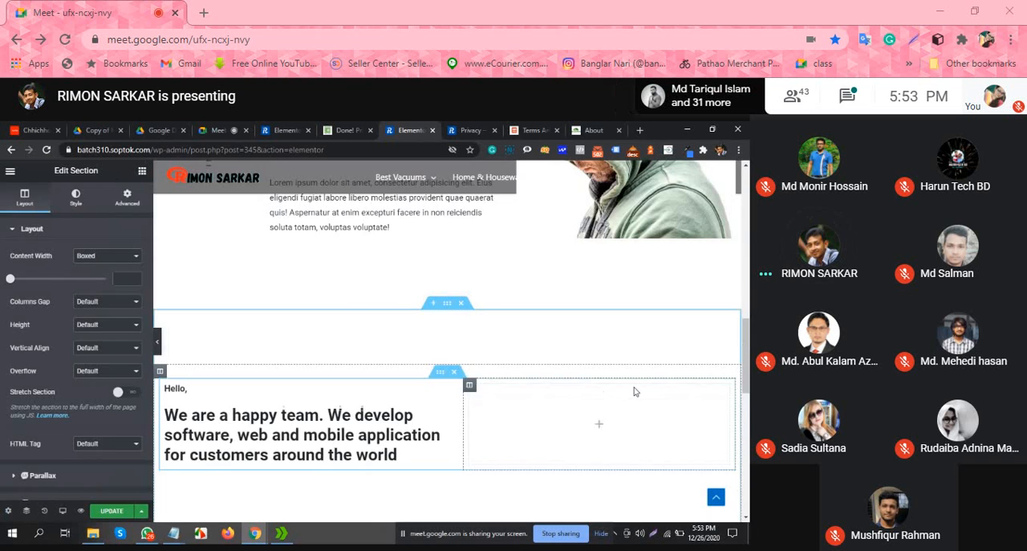
# Step: Review the inserted "We are a happy team" section and delete it
pyautogui.scroll(1, 379, 343)
pyautogui.scroll(-4, 405, 301)
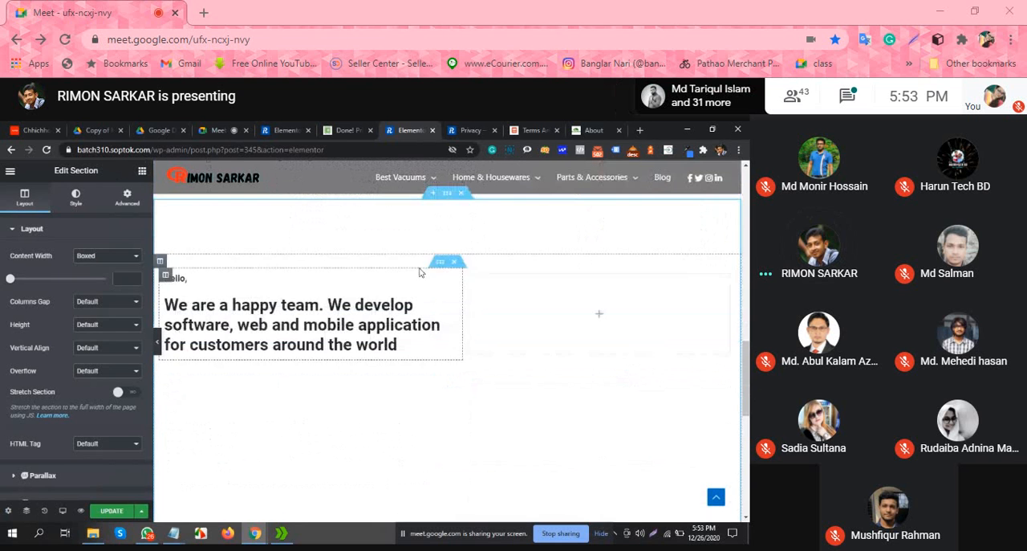
pyautogui.scroll(2, 407, 281)
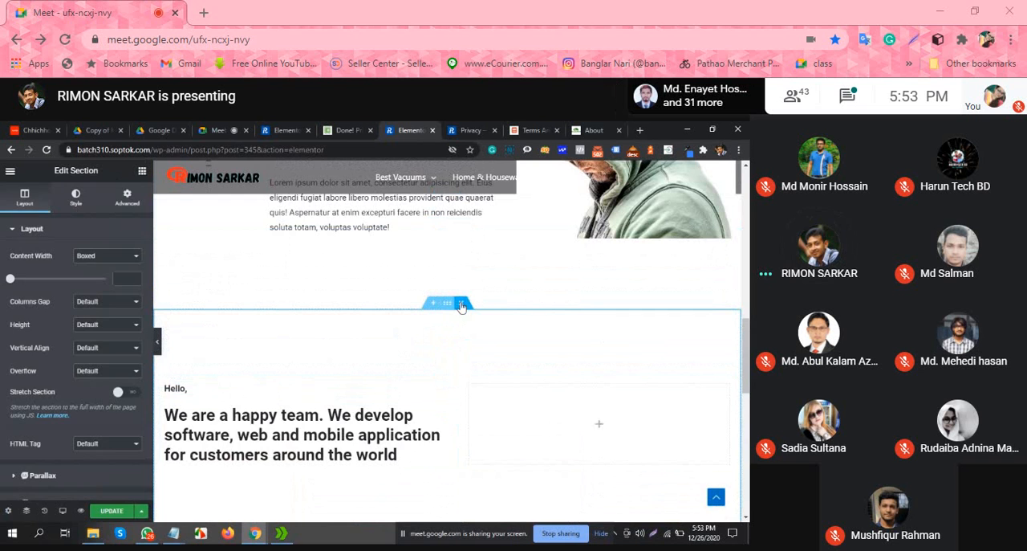
# Step: Reopen the block template library at the end of the page, filter it by Team and insert the "We are a happy team" block
pyautogui.scroll(-1, 478, 392)
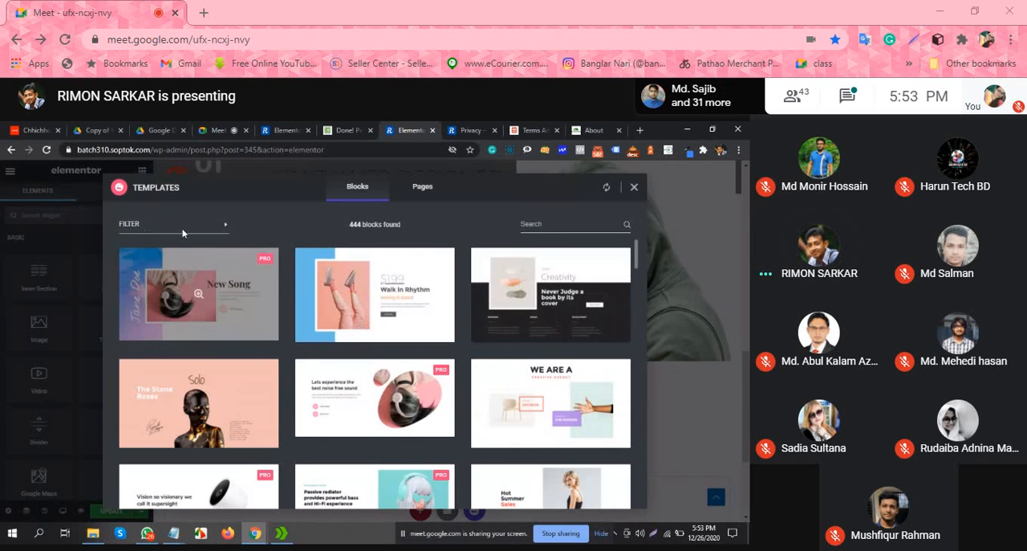
pyautogui.click(190, 232)
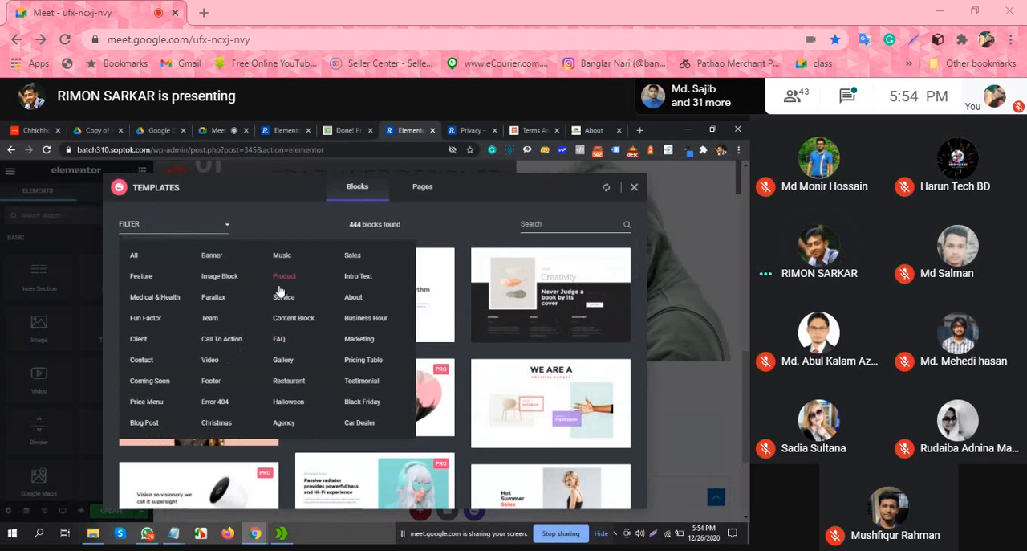
pyautogui.click(209, 318)
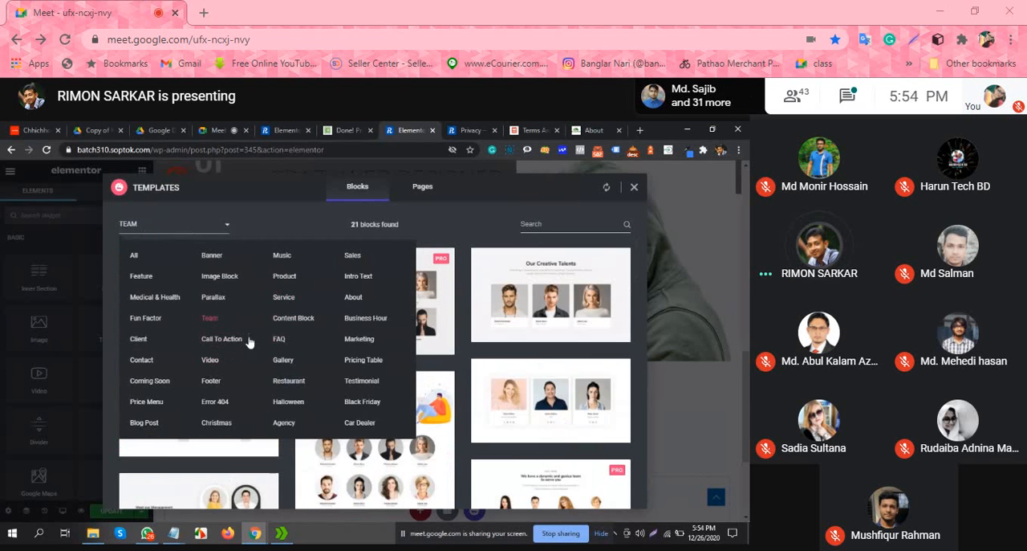
pyautogui.scroll(-1, 254, 415)
pyautogui.click(183, 332)
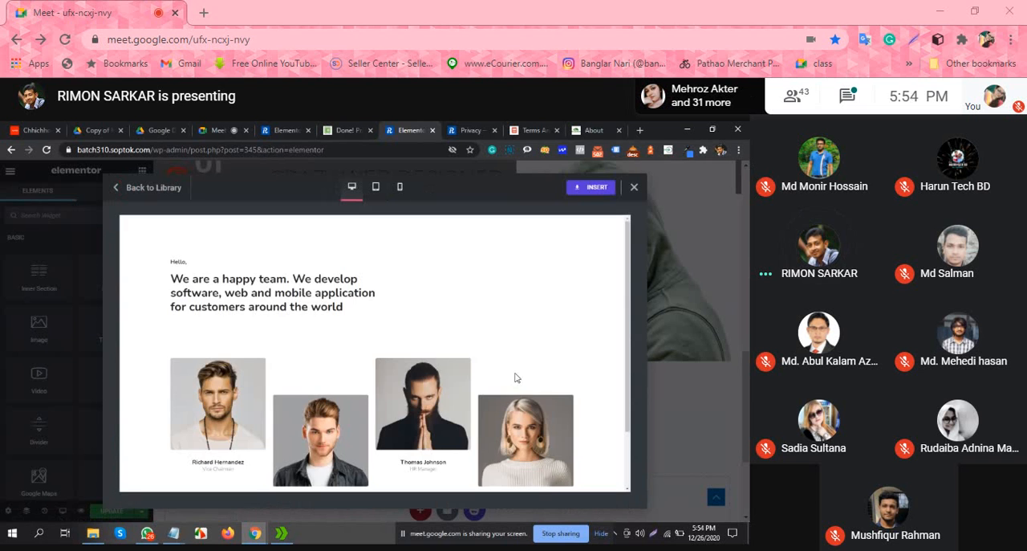
pyautogui.click(580, 190)
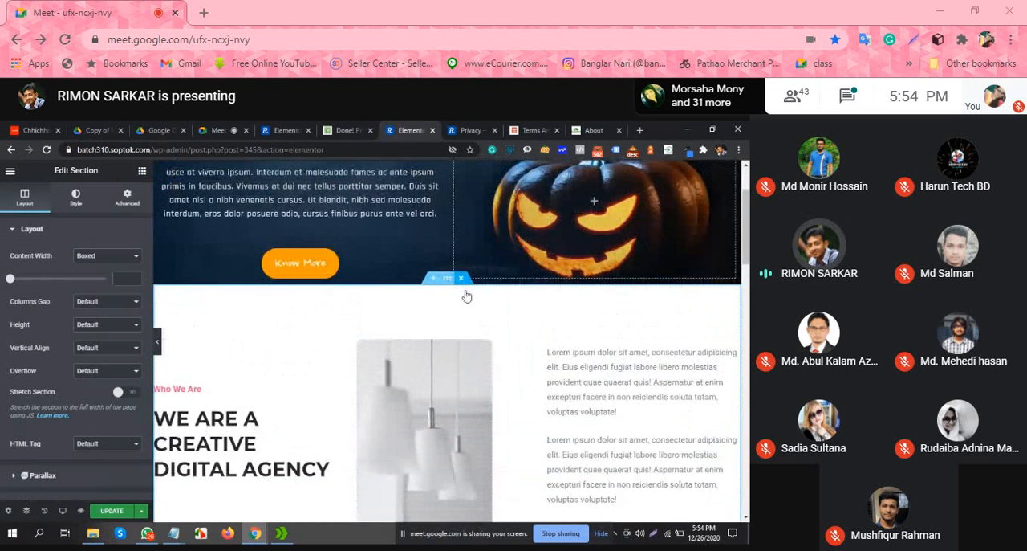
# Step: Delete the "WE ARE A CREATIVE DIGITAL AGENCY" section and set the "We are a happy team" section's top padding to 0
pyautogui.scroll(4, 396, 279)
pyautogui.scroll(-7, 426, 321)
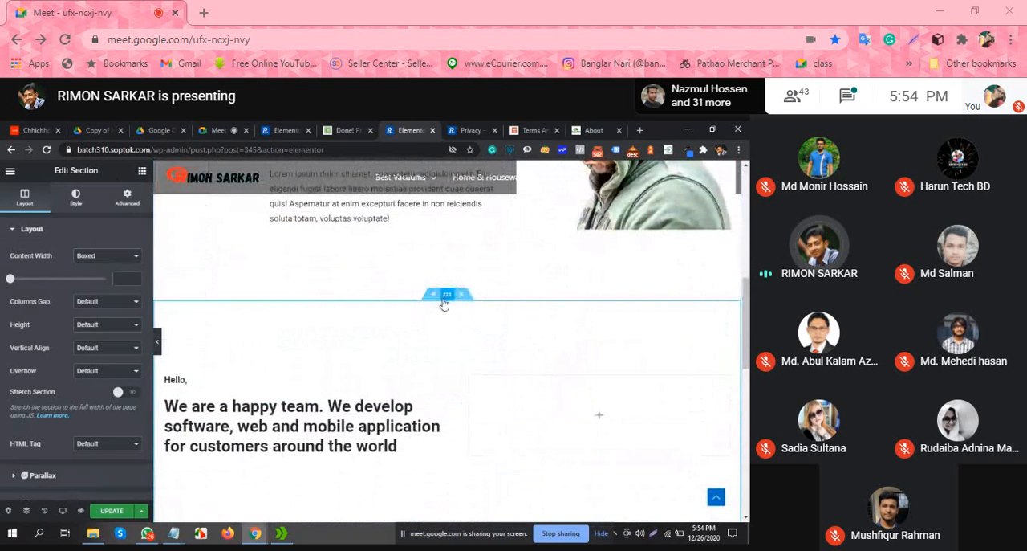
pyautogui.click(124, 197)
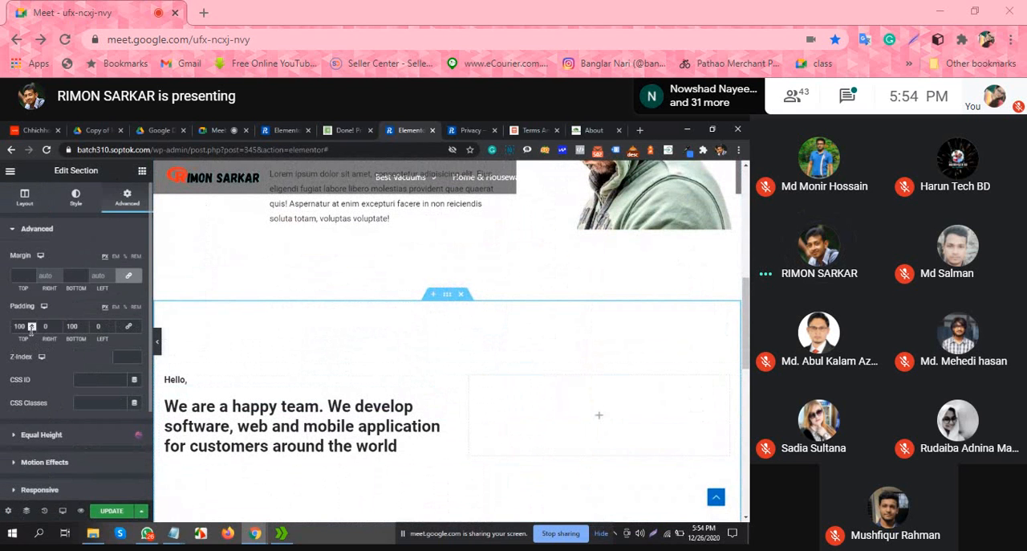
pyautogui.write('0')
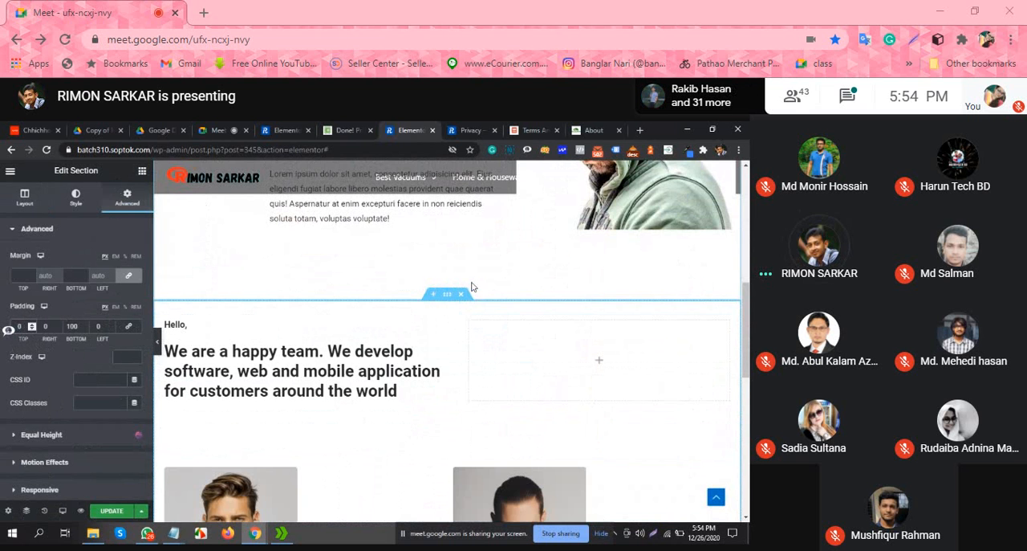
# Step: Set the "I AM STEPHEN" section's top and bottom padding to 40 and collapse the editor panel to review the page
pyautogui.scroll(5, 472, 287)
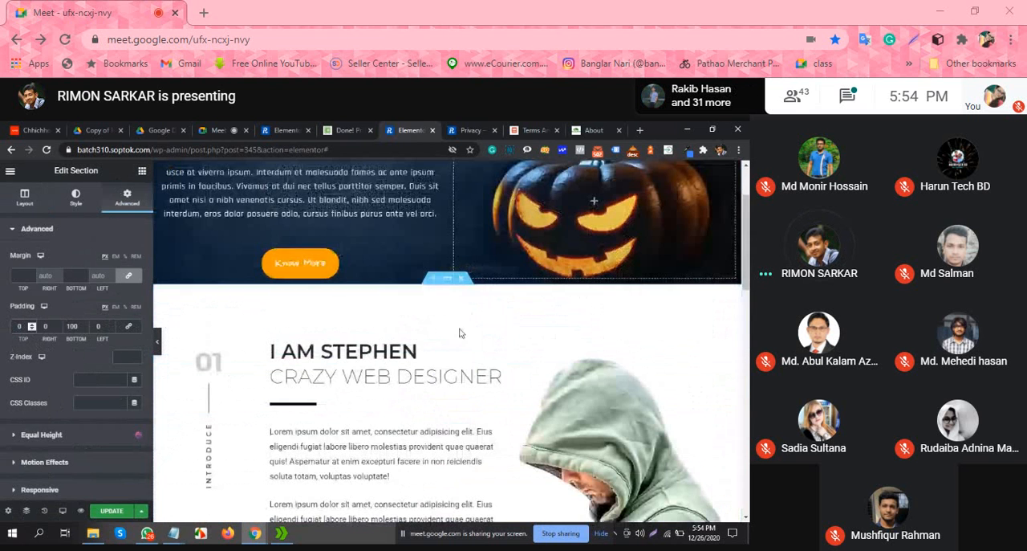
pyautogui.click(447, 279)
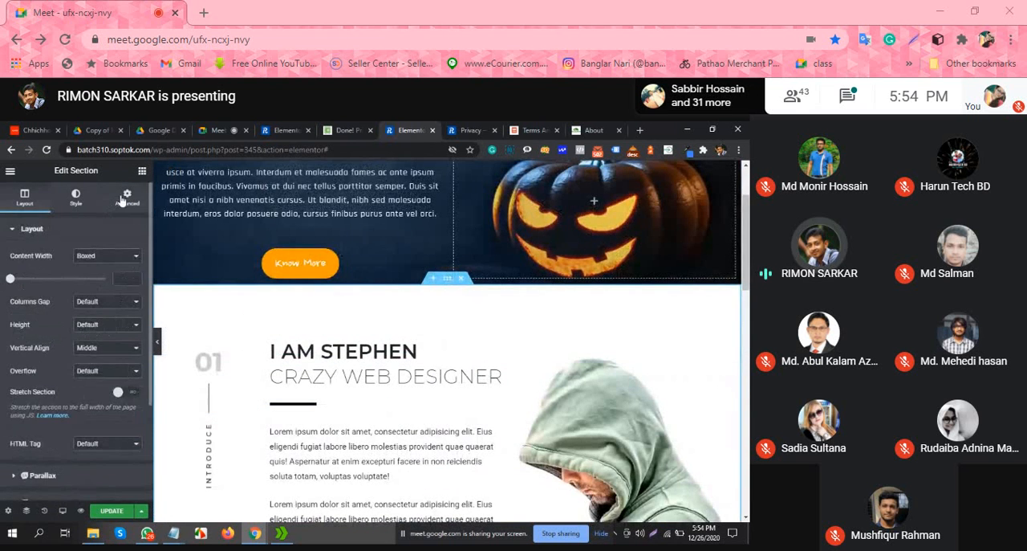
pyautogui.click(127, 197)
pyautogui.moveTo(74, 327); pyautogui.dragTo(52, 328)
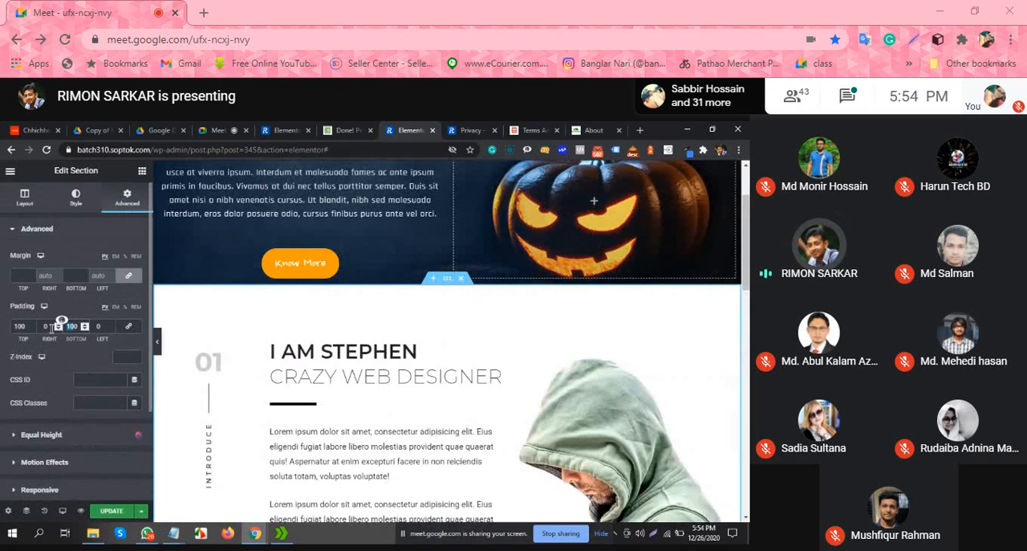
pyautogui.write('40')
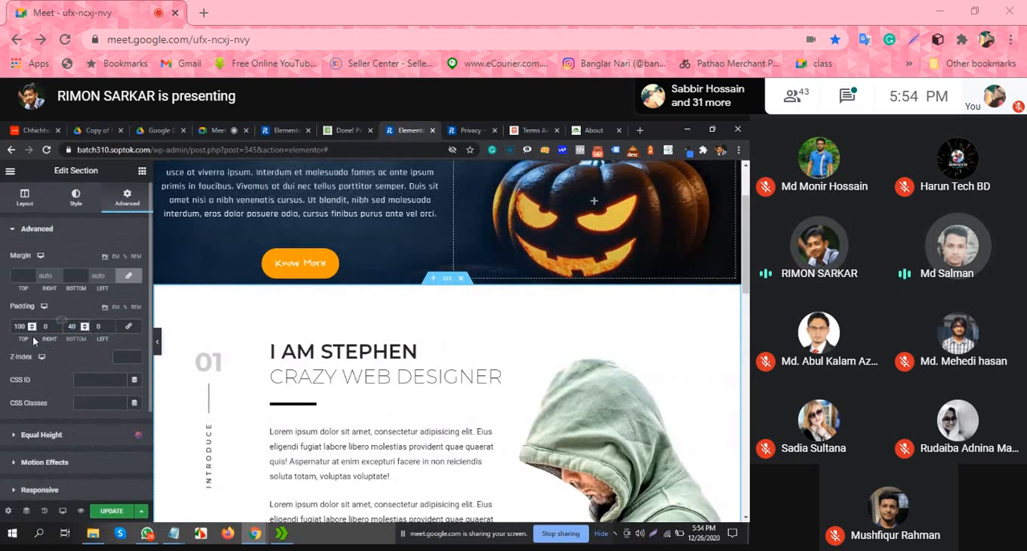
pyautogui.moveTo(19, 326); pyautogui.dragTo(0, 332)
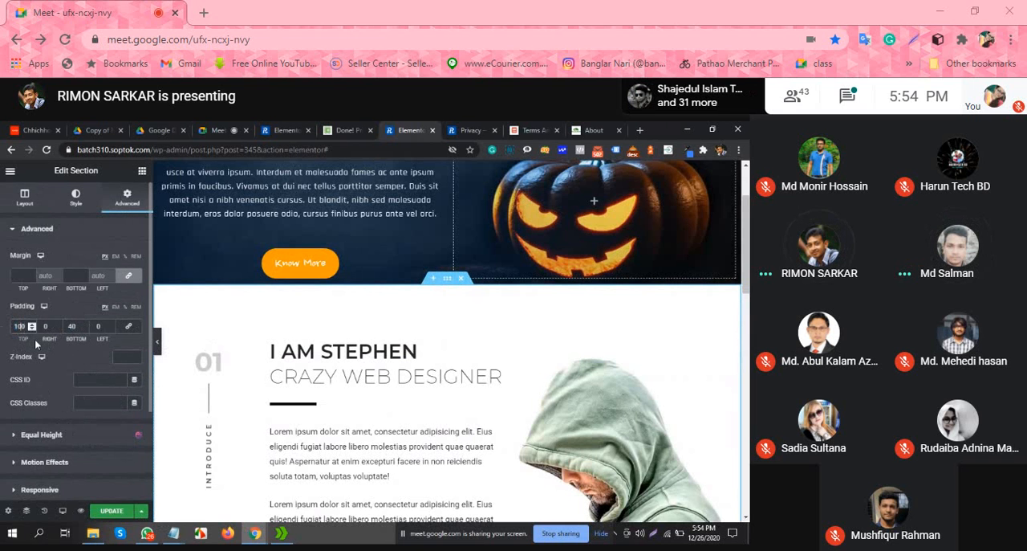
pyautogui.write('0')
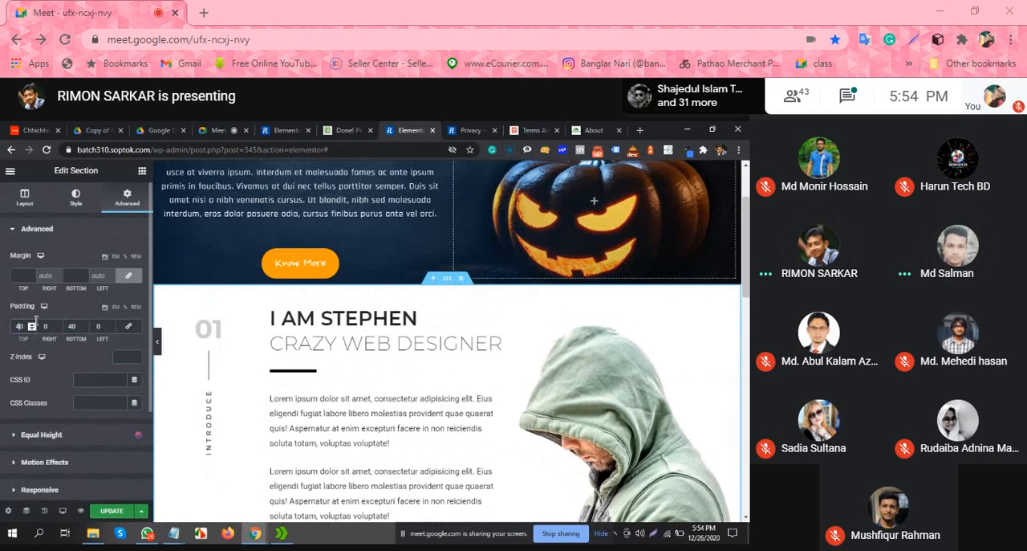
pyautogui.write('40')
pyautogui.click(159, 345)
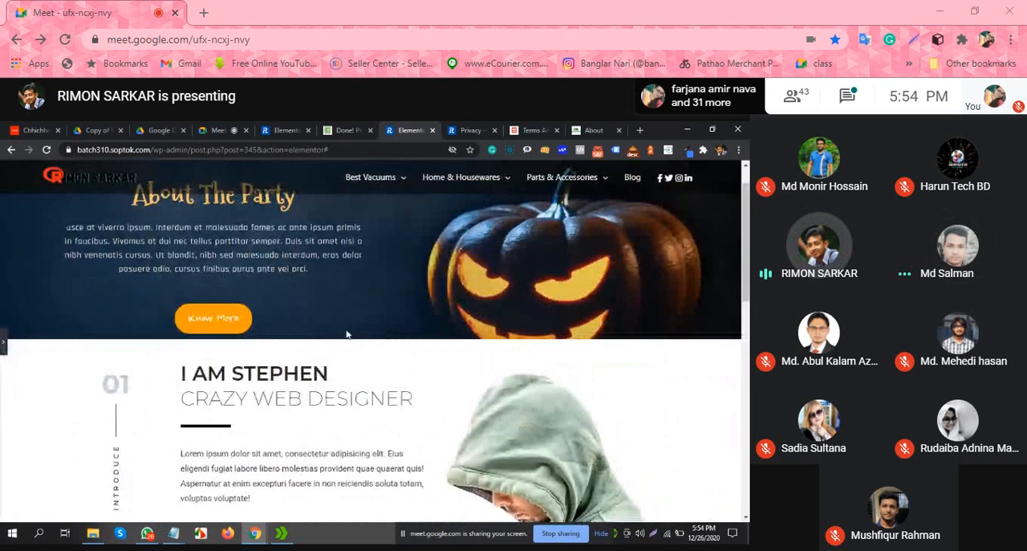
# Step: Review the "I AM STEPHEN" and "We are a happy team" sections in both the editing layout and the full-width view
pyautogui.scroll(-3, 417, 329)
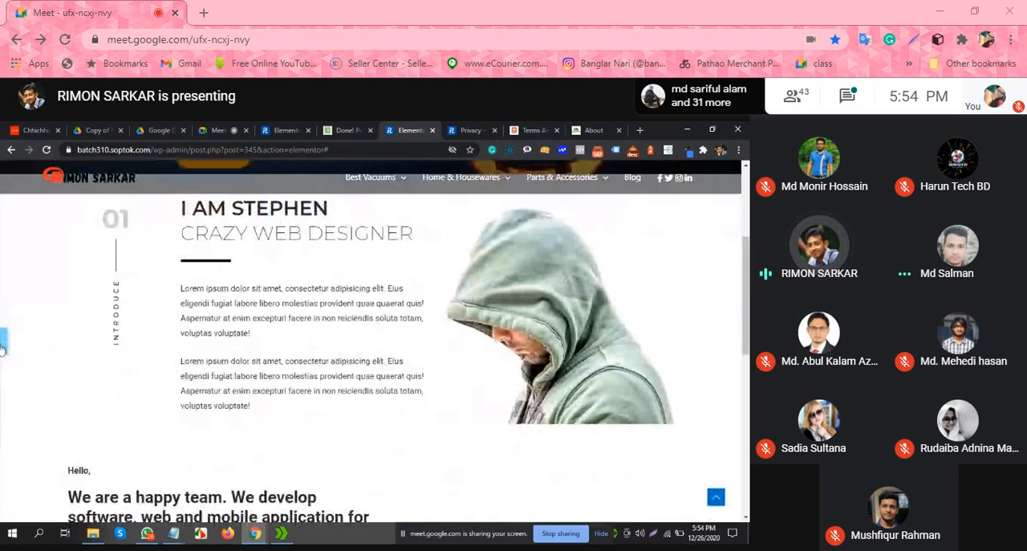
pyautogui.click(3, 340)
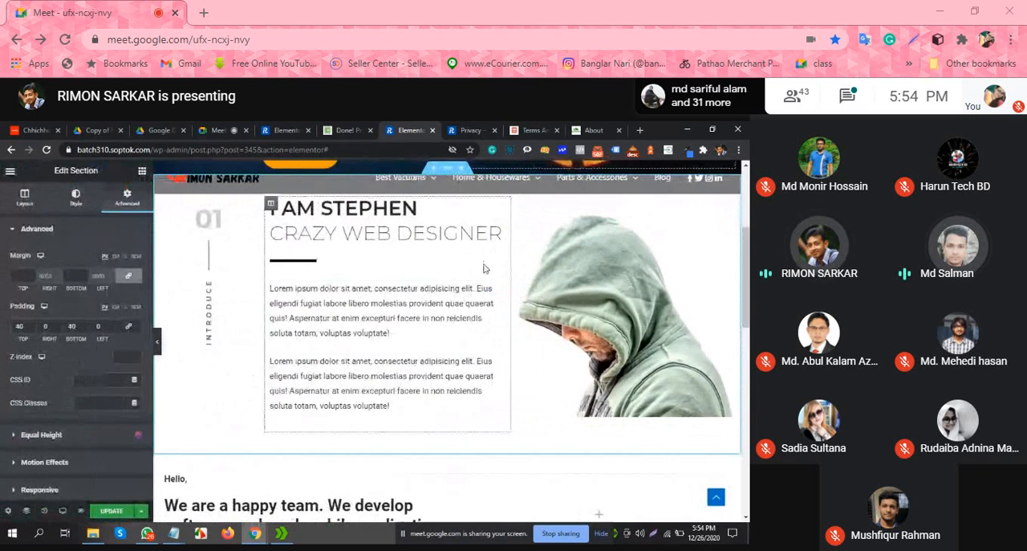
pyautogui.scroll(-6, 484, 268)
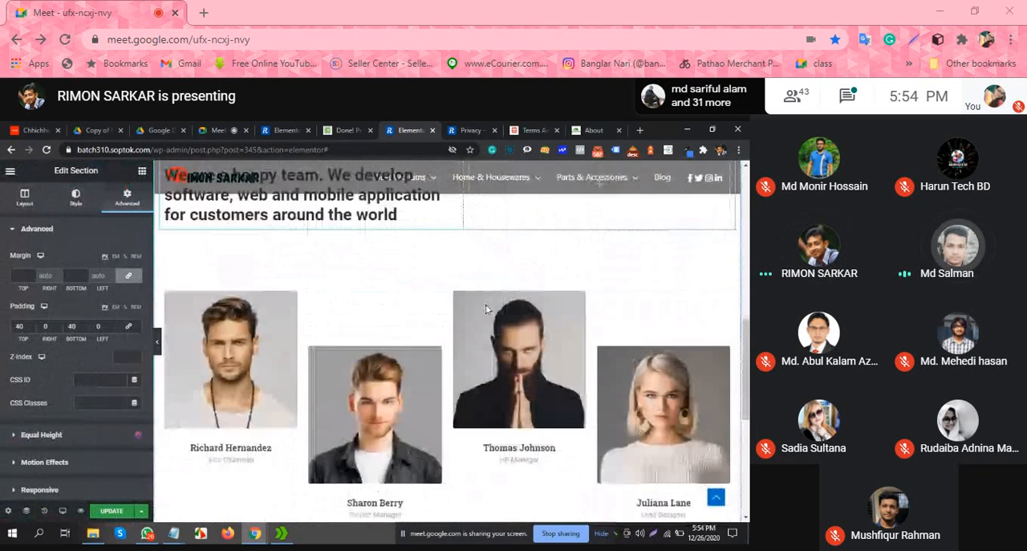
pyautogui.scroll(7, 485, 309)
pyautogui.scroll(-3, 506, 318)
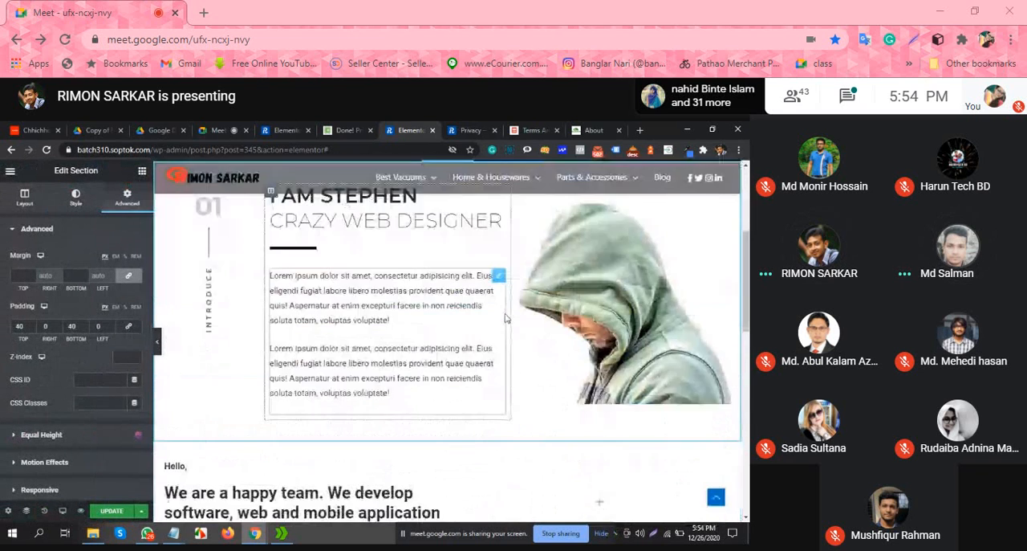
pyautogui.scroll(-5, 506, 318)
pyautogui.scroll(5, 506, 321)
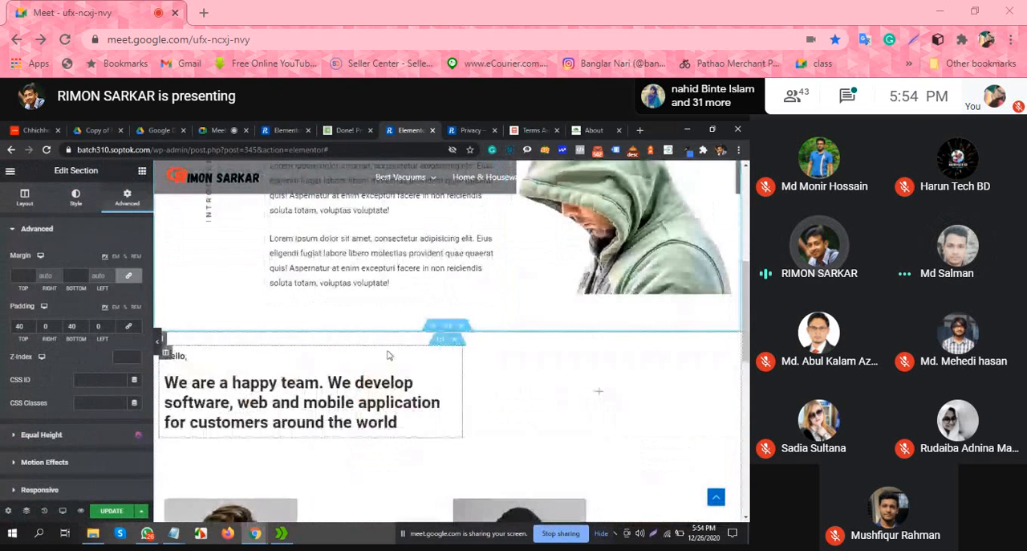
pyautogui.scroll(5, 388, 353)
pyautogui.scroll(-6, 419, 355)
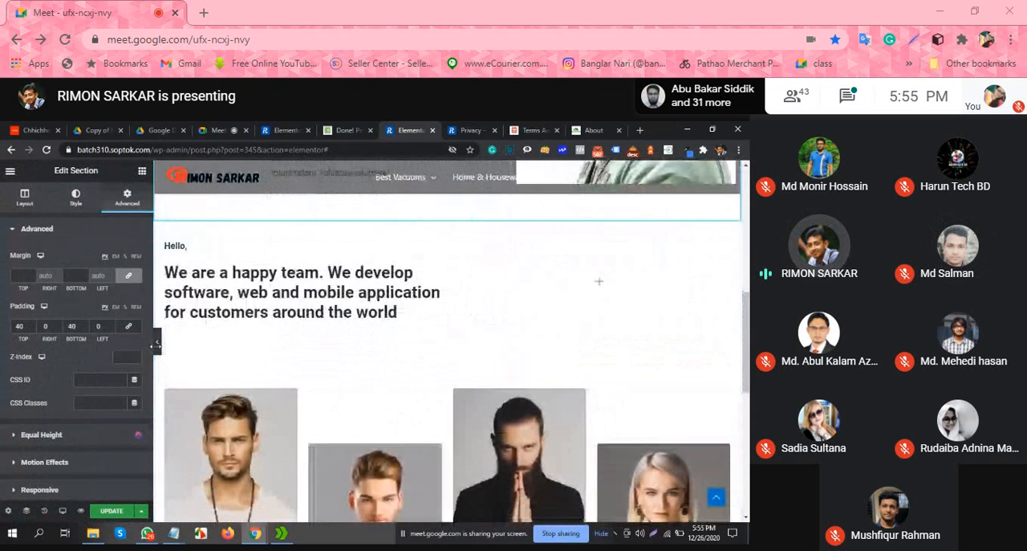
pyautogui.click(157, 344)
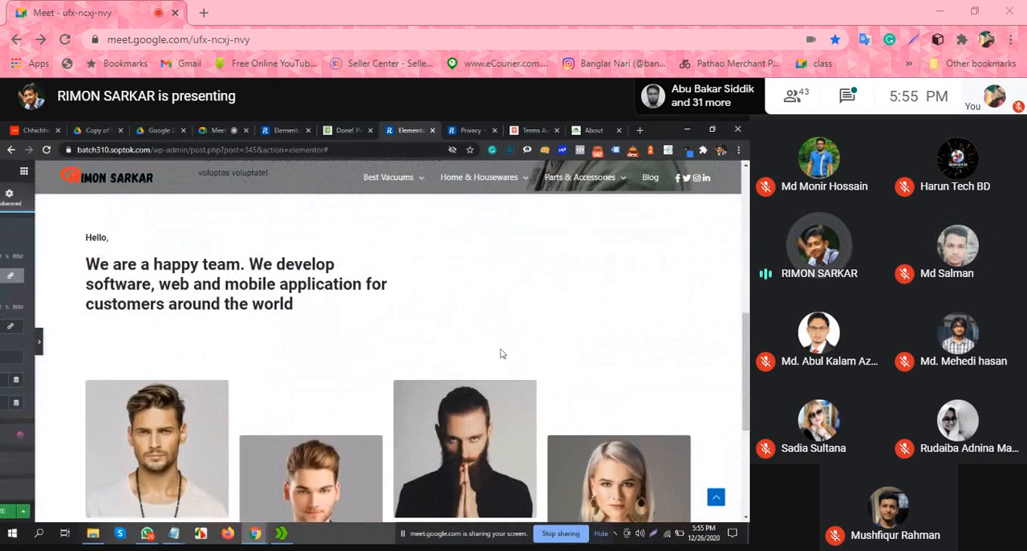
pyautogui.scroll(4, 501, 354)
pyautogui.scroll(-3, 297, 254)
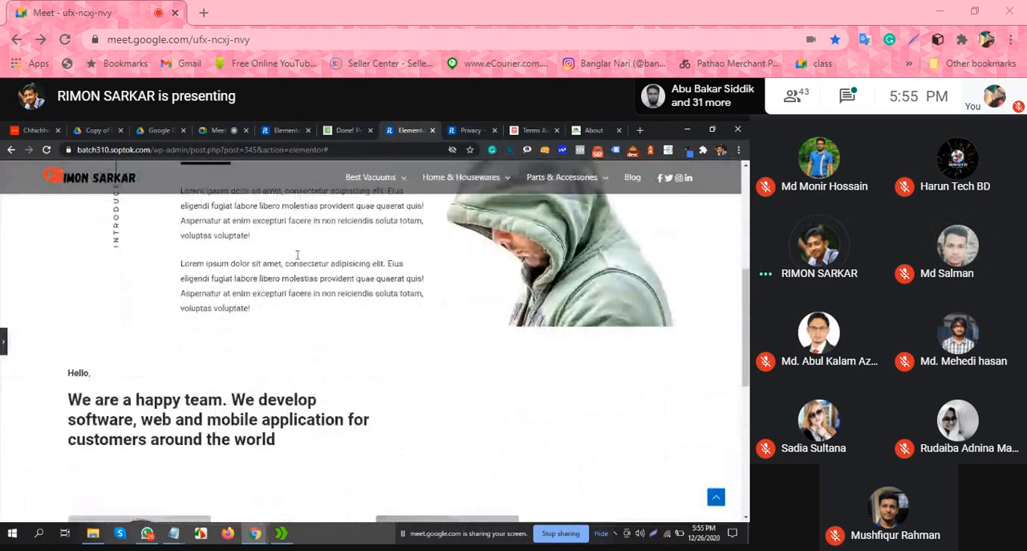
pyautogui.scroll(-5, 383, 268)
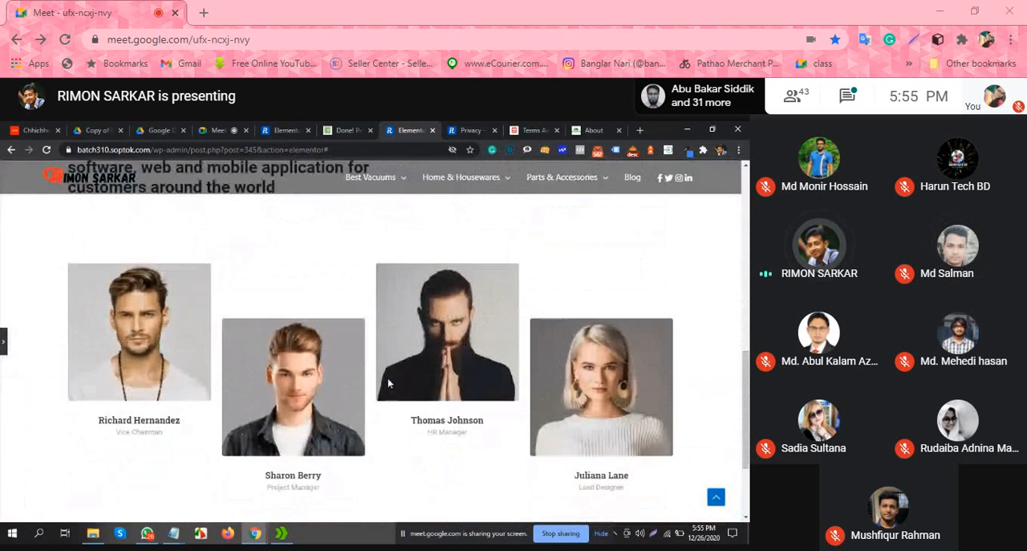
pyautogui.scroll(2, 389, 383)
pyautogui.click(3, 345)
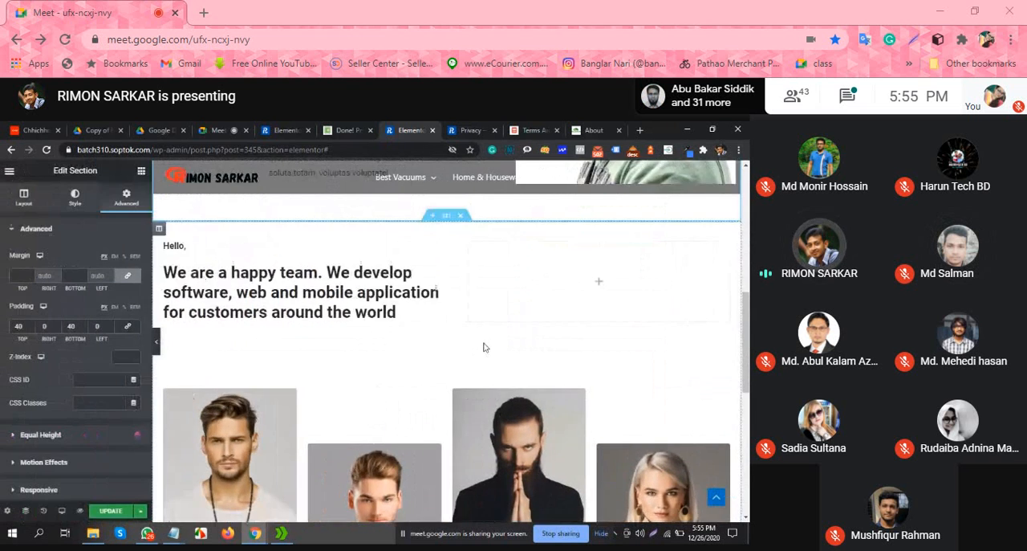
# Step: Open the block template library at the end of the page and filter the blocks by Client
pyautogui.scroll(-5, 482, 347)
pyautogui.scroll(-2, 506, 378)
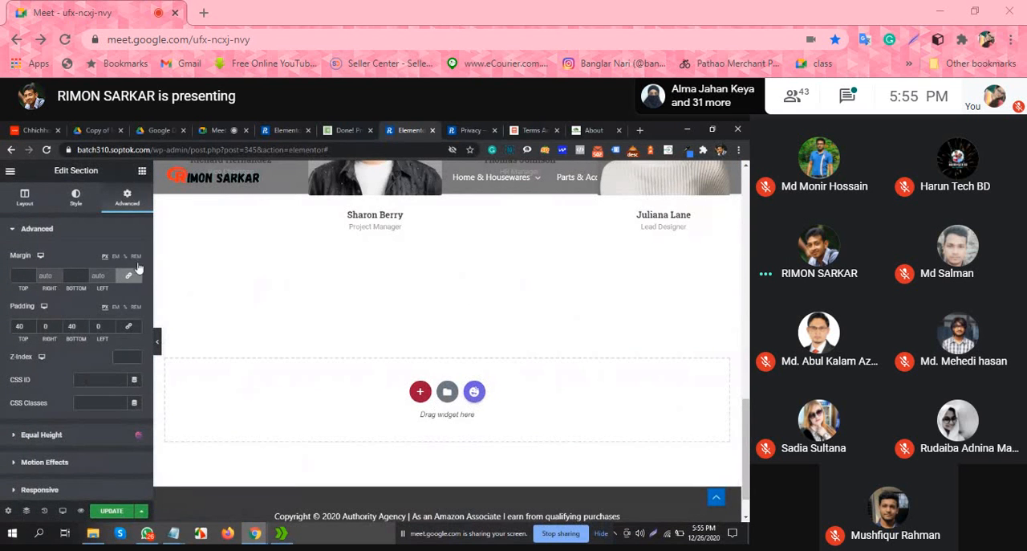
pyautogui.click(472, 391)
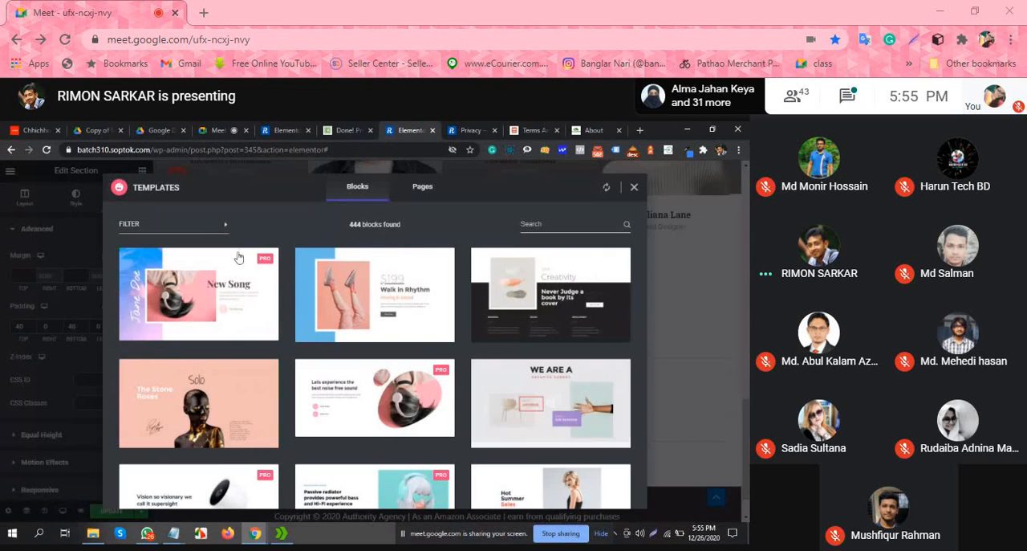
pyautogui.click(207, 233)
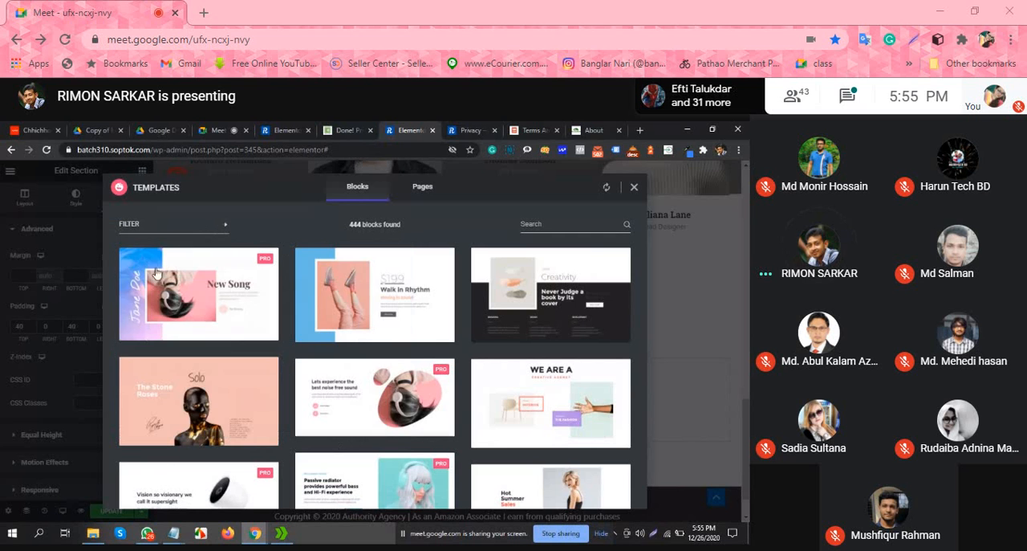
pyautogui.click(177, 221)
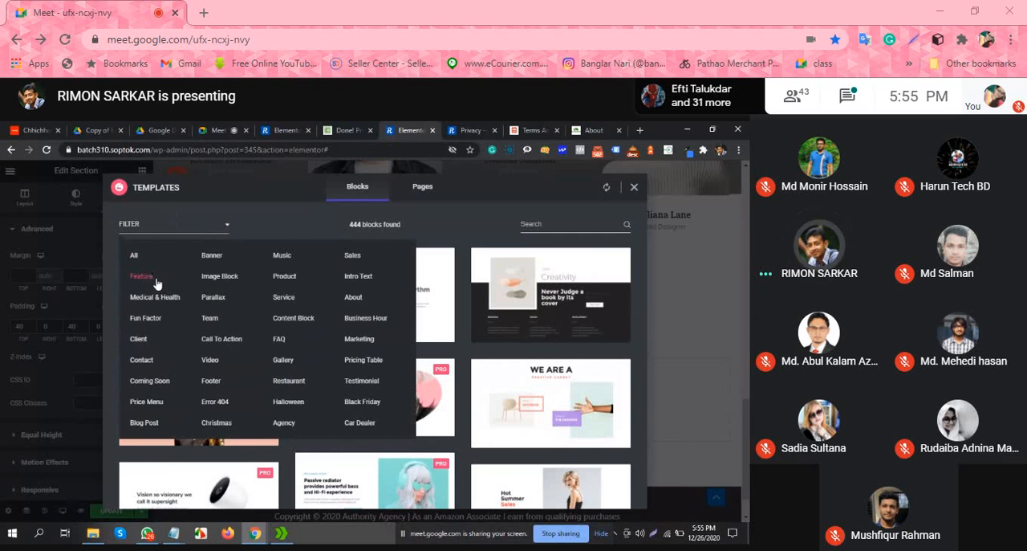
pyautogui.click(139, 339)
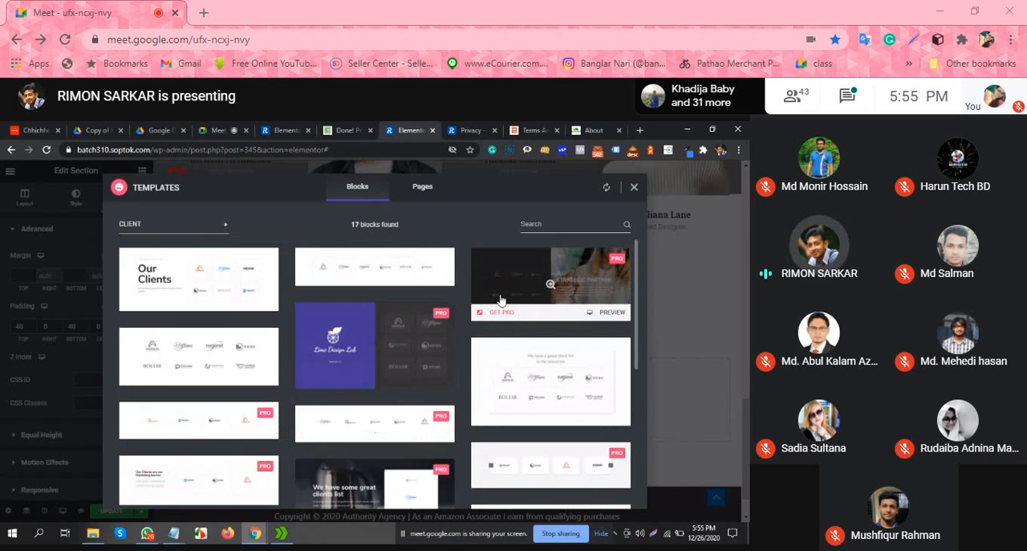
# Step: Browse the client blocks, then preview the "Our Clients" block and insert it into the page
pyautogui.scroll(-1, 500, 301)
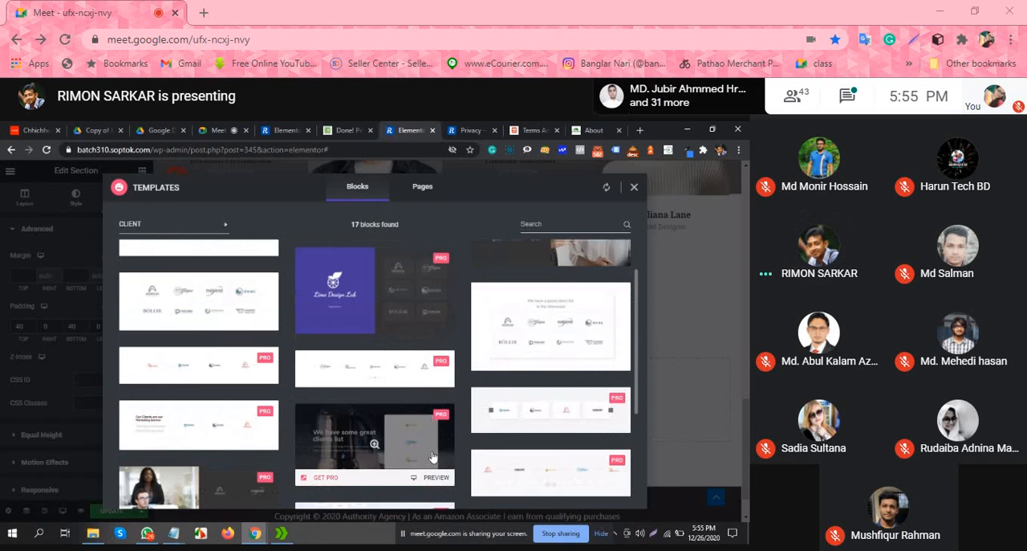
pyautogui.scroll(-3, 431, 456)
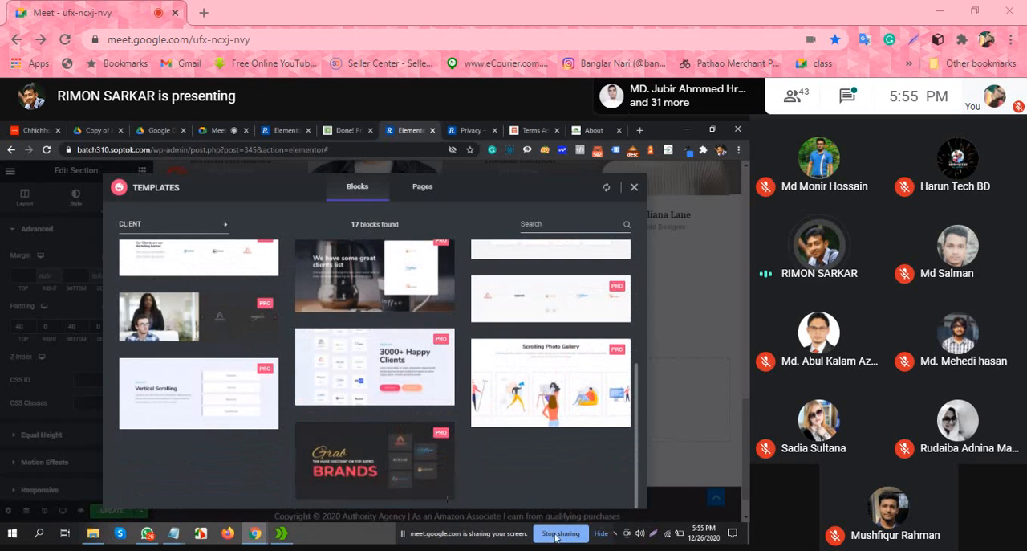
pyautogui.scroll(5, 216, 453)
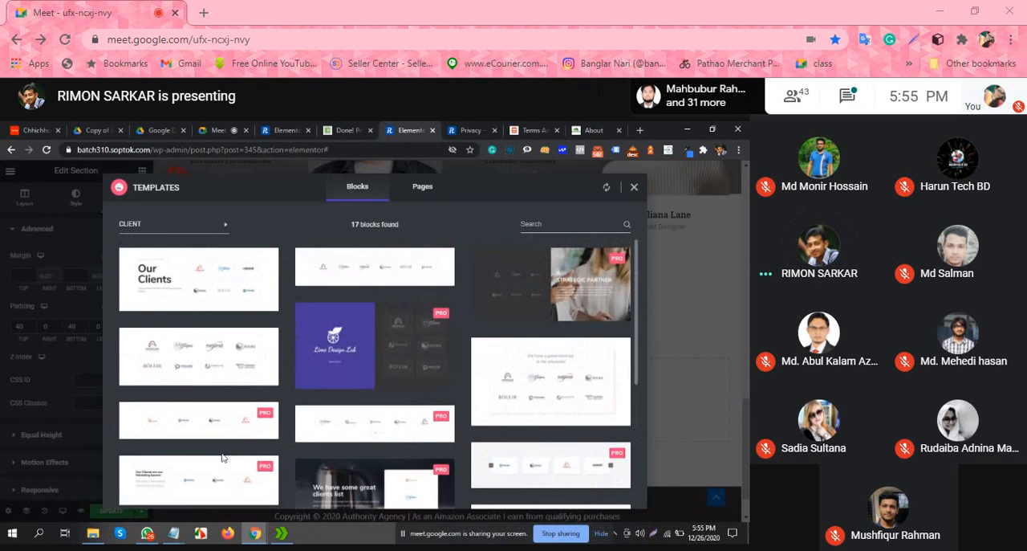
pyautogui.click(199, 278)
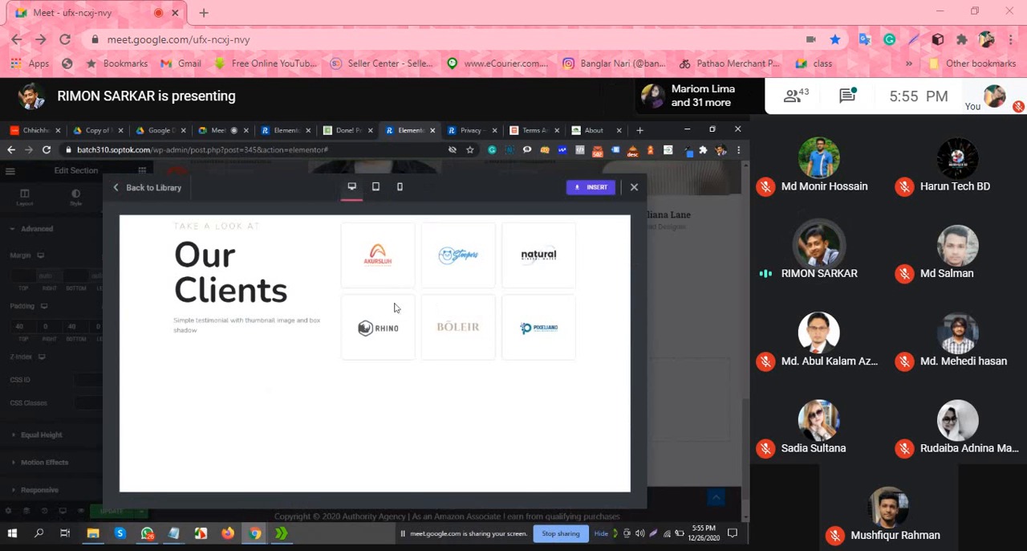
pyautogui.click(598, 189)
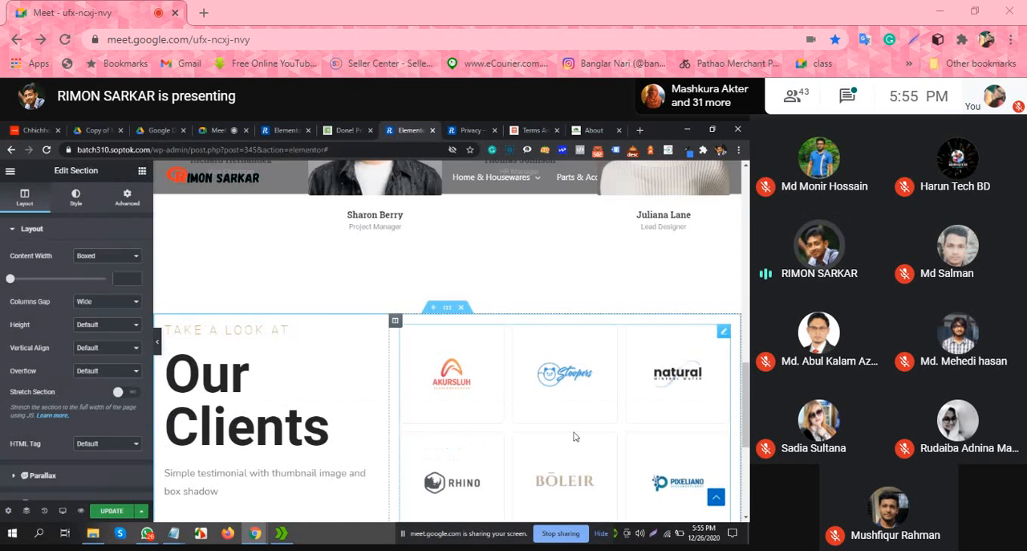
# Step: Examine the inserted "Our Clients" section and its spacing from the team section above it
pyautogui.scroll(-1, 594, 414)
pyautogui.scroll(-1, 677, 340)
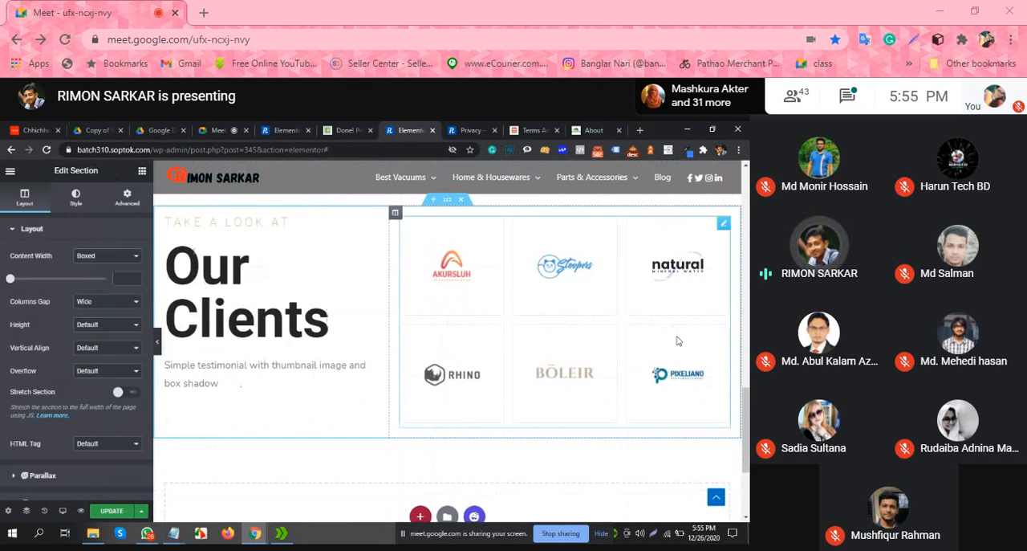
pyautogui.scroll(-1, 458, 394)
pyautogui.scroll(2, 321, 353)
pyautogui.scroll(4, 247, 408)
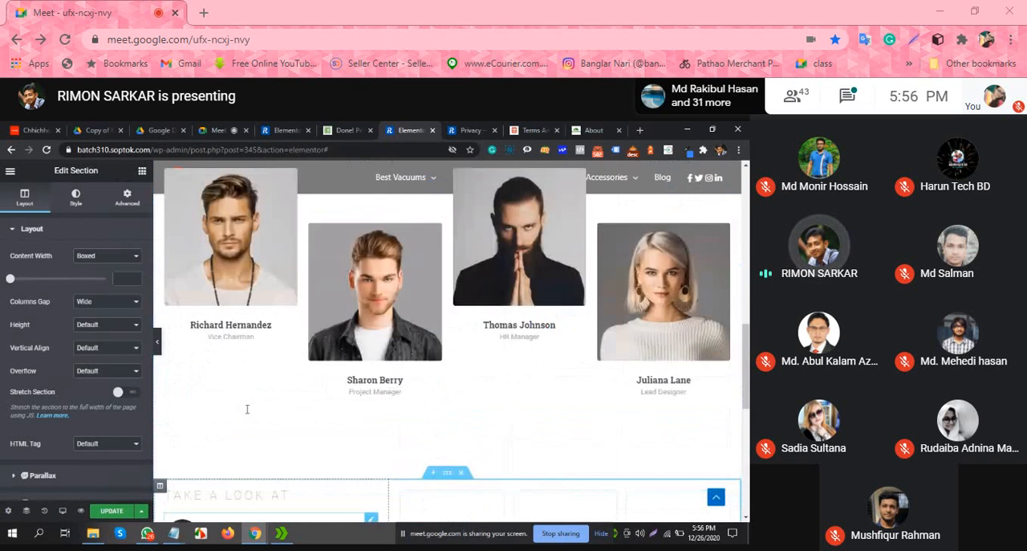
pyautogui.scroll(-2, 247, 408)
pyautogui.scroll(-2, 416, 359)
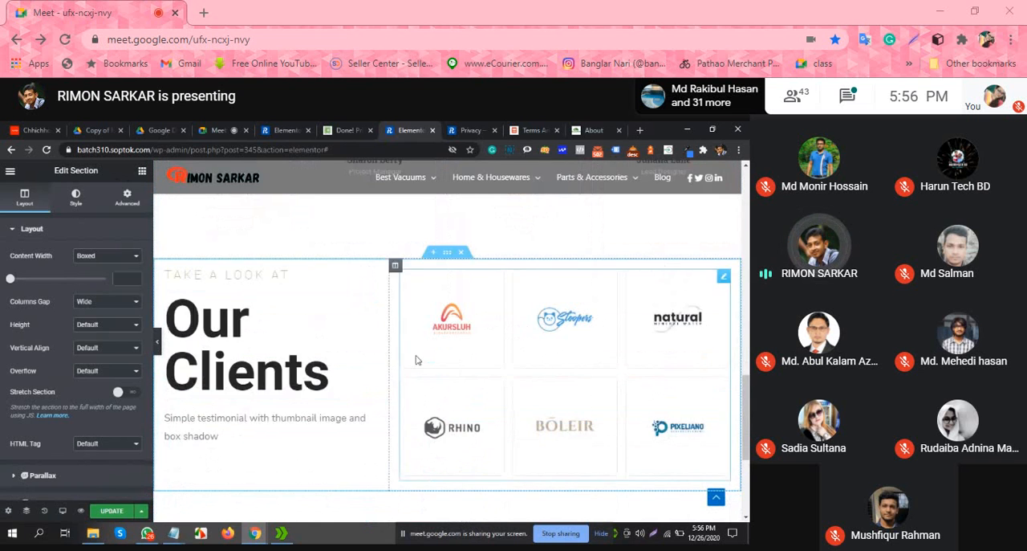
# Step: Reopen the block template library below the clients section, filter it by Service and insert the purple "We are here to solve your problem" block
pyautogui.scroll(-4, 415, 359)
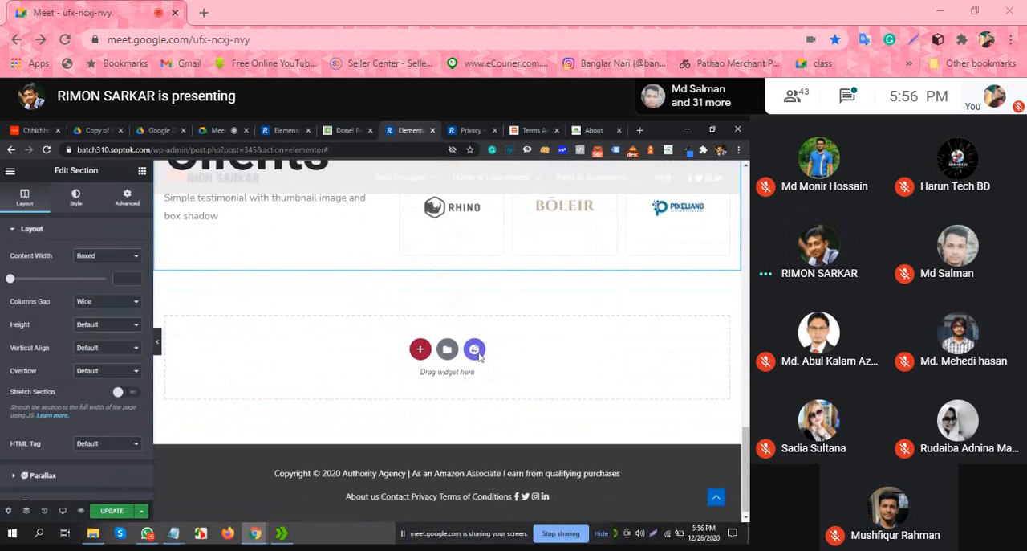
pyautogui.click(475, 350)
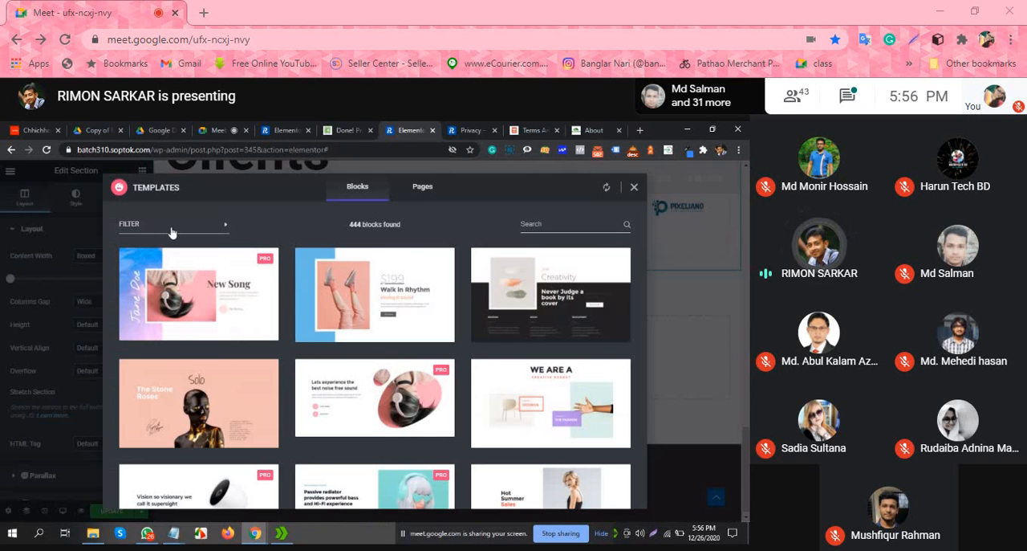
pyautogui.click(171, 230)
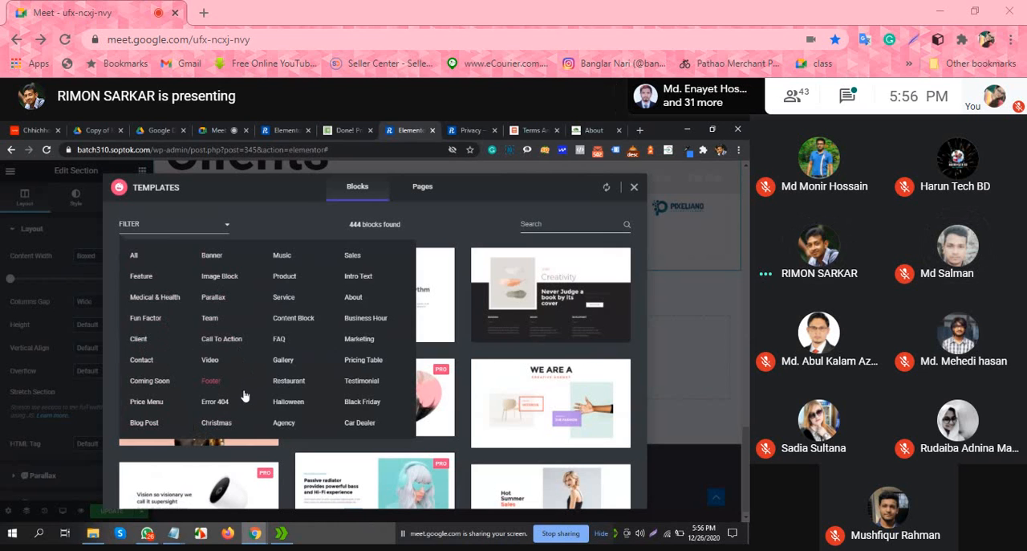
pyautogui.click(286, 301)
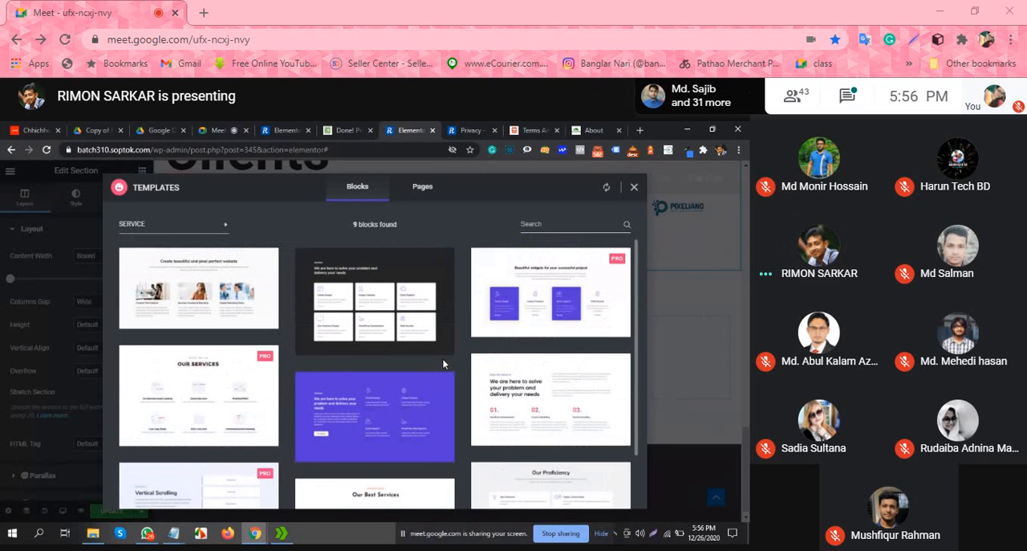
pyautogui.scroll(-2, 443, 363)
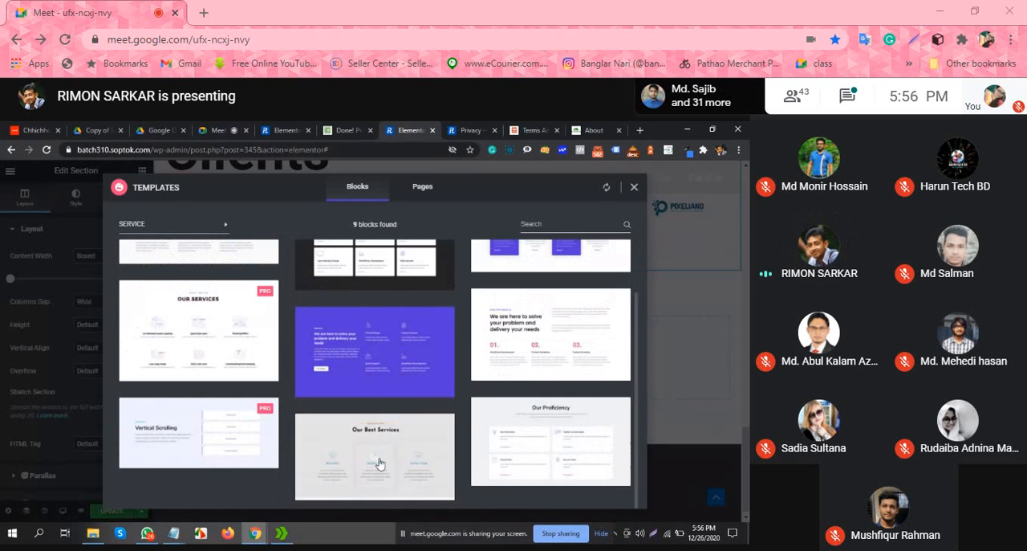
pyautogui.click(375, 351)
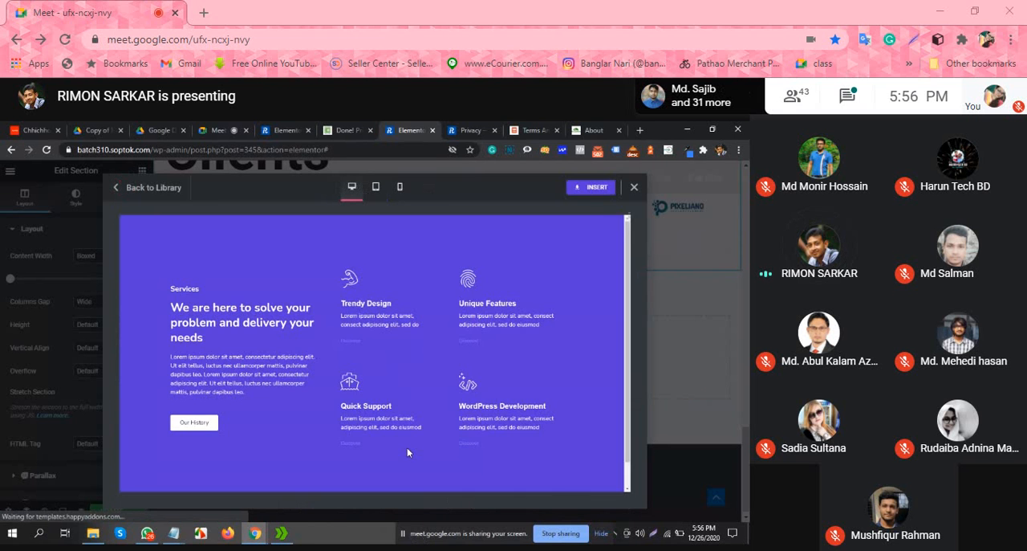
pyautogui.click(586, 190)
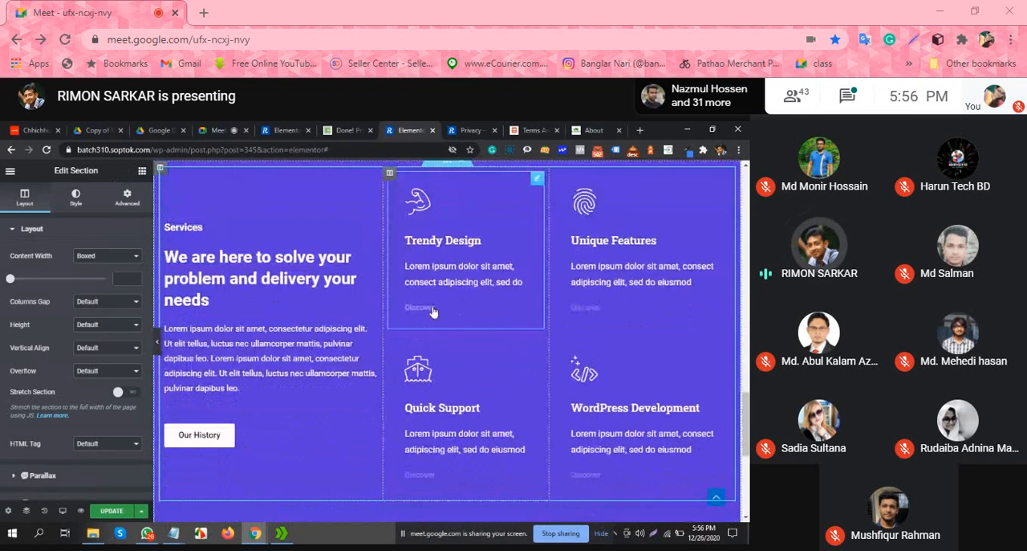
# Step: Review the inserted Services section at full width and open its "Trendy Design" info box for editing
pyautogui.scroll(2, 425, 354)
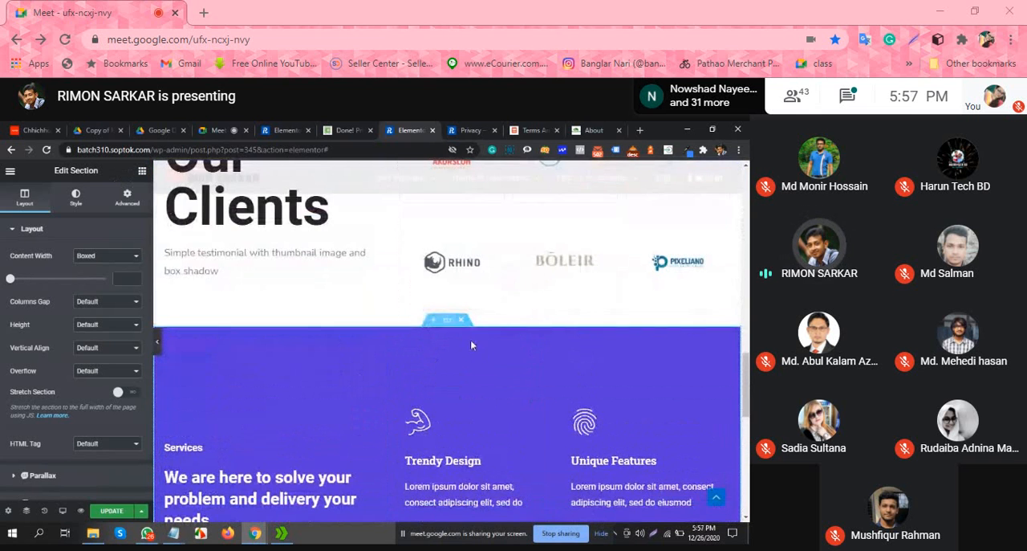
pyautogui.scroll(-1, 470, 339)
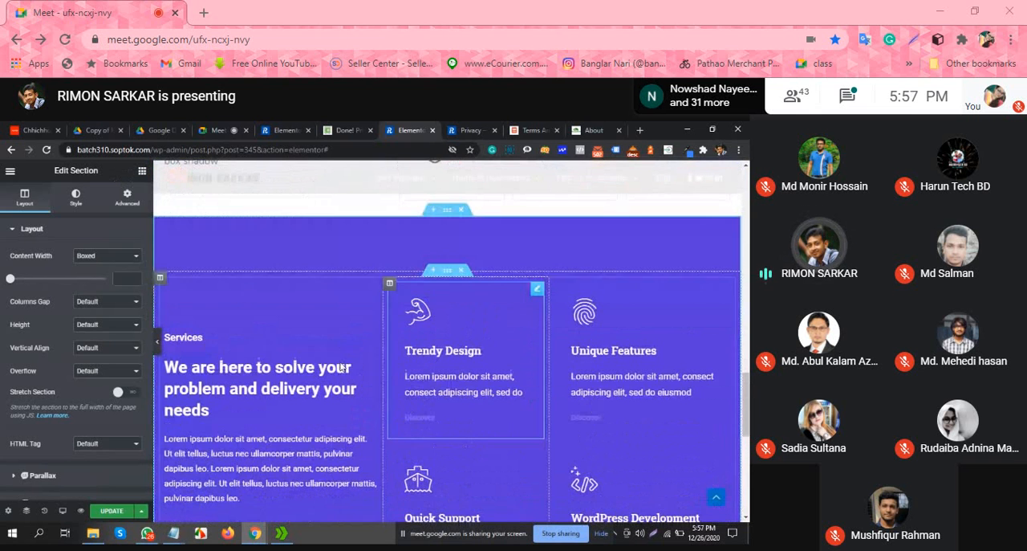
pyautogui.click(158, 343)
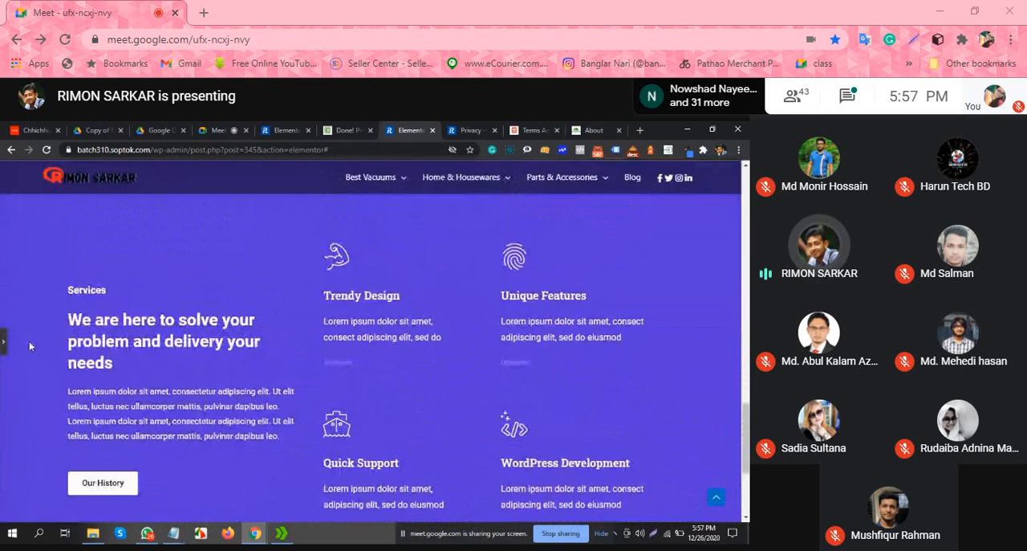
pyautogui.click(4, 341)
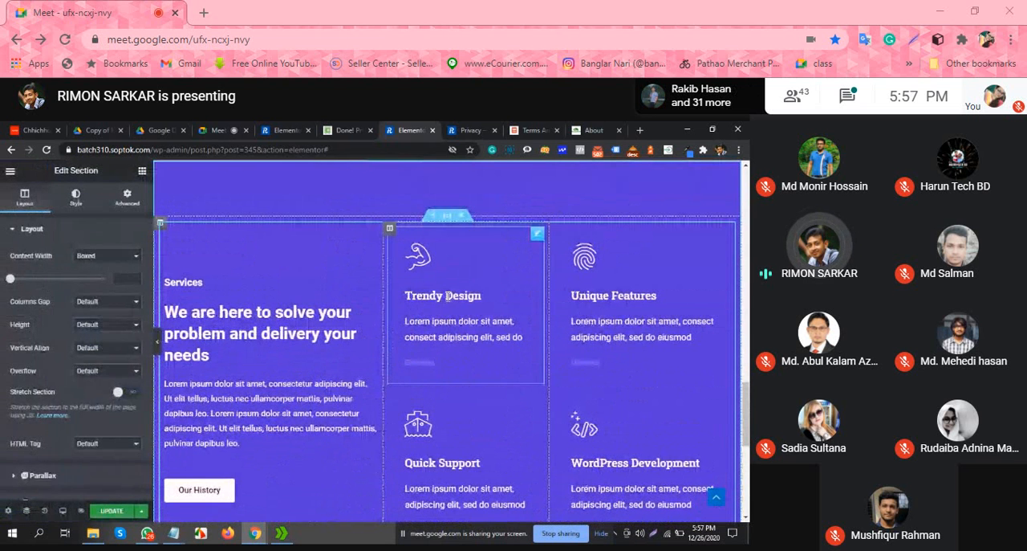
pyautogui.click(447, 295)
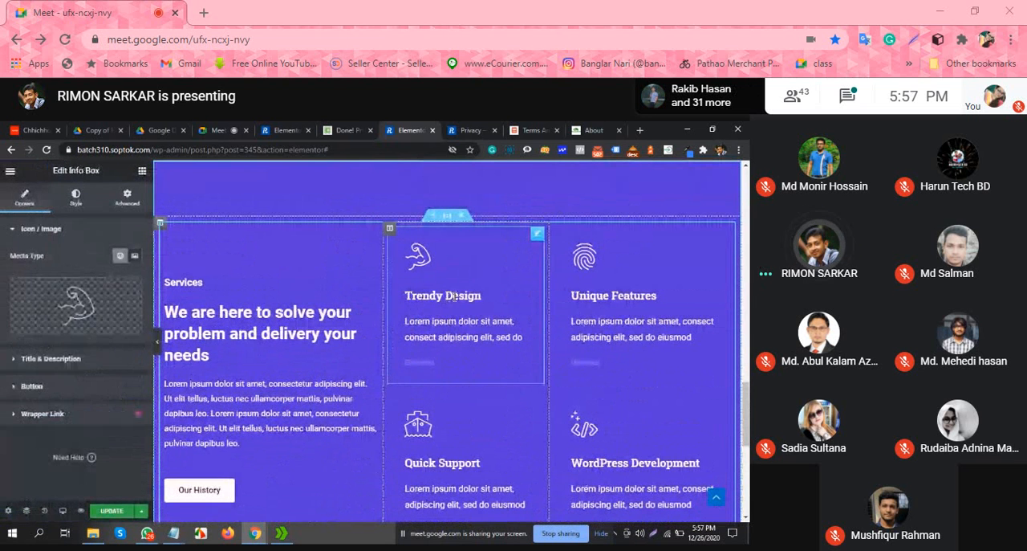
# Step: Open the Unique Features, Quick Support and WordPress Development info boxes in turn, then delete the whole purple Services section
pyautogui.click(607, 294)
pyautogui.scroll(-1, 438, 431)
pyautogui.click(442, 411)
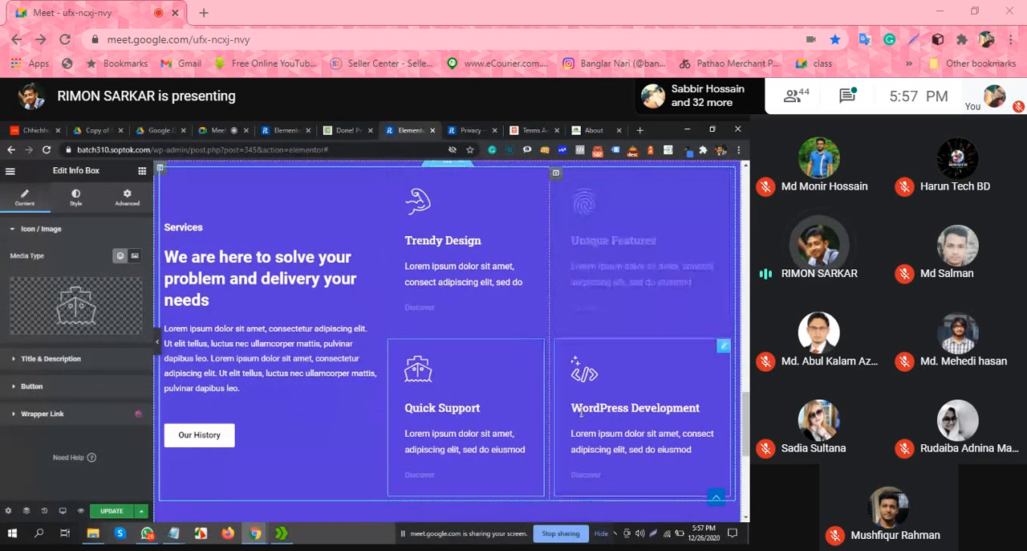
pyautogui.click(581, 411)
pyautogui.scroll(2, 453, 313)
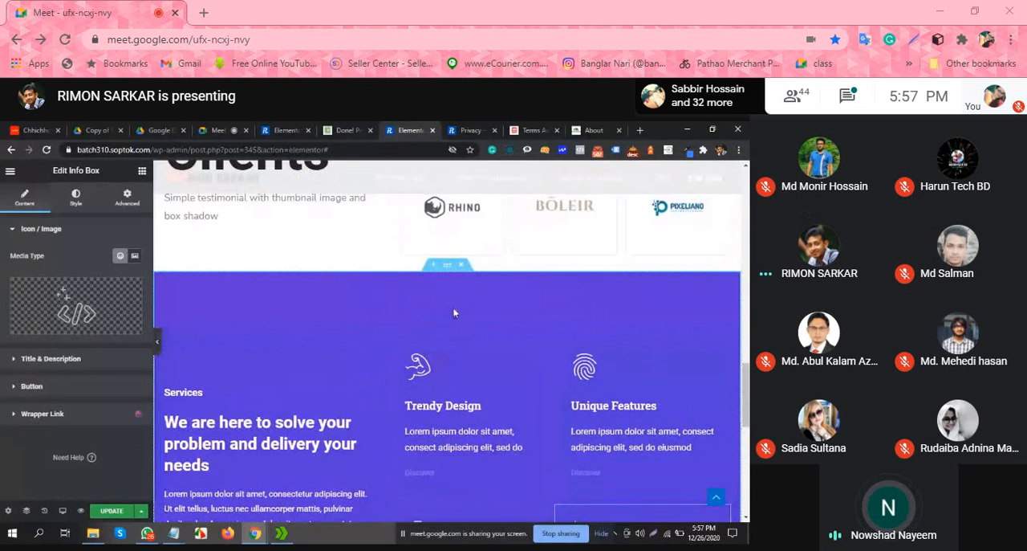
pyautogui.click(461, 264)
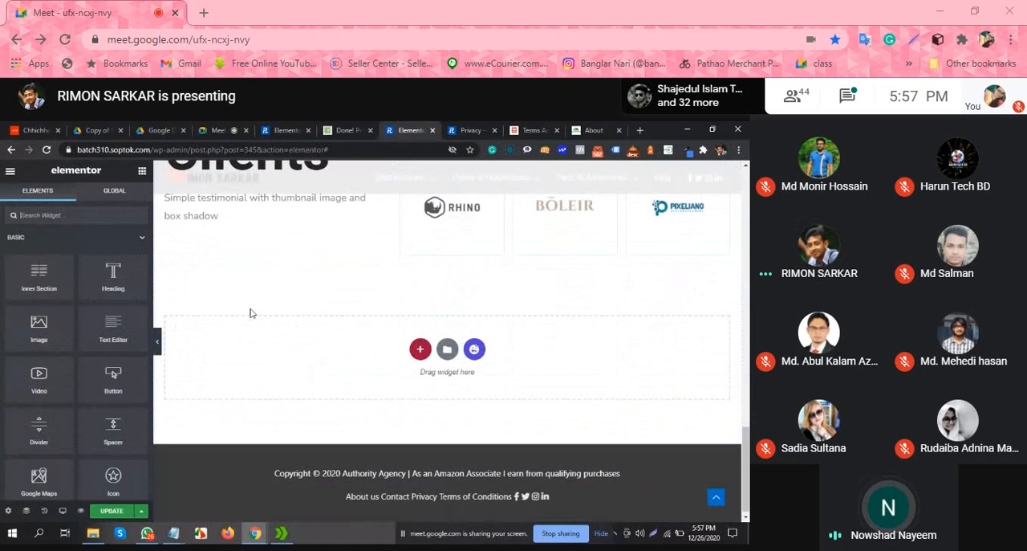
# Step: Review the About page's clients, team and introduction sections, checking how the blocks follow one another
pyautogui.scroll(4, 251, 313)
pyautogui.scroll(-3, 319, 306)
pyautogui.scroll(3, 337, 331)
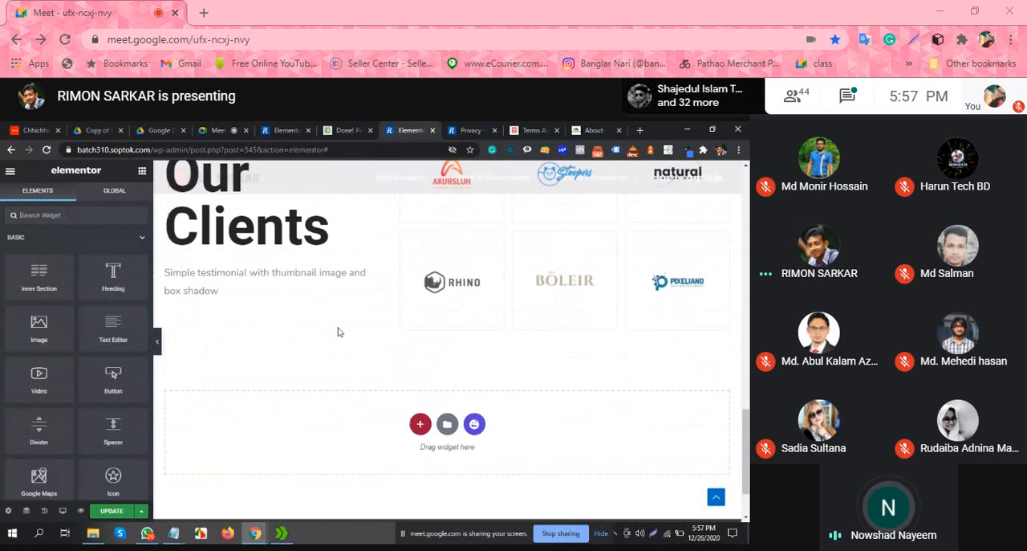
pyautogui.scroll(3, 416, 284)
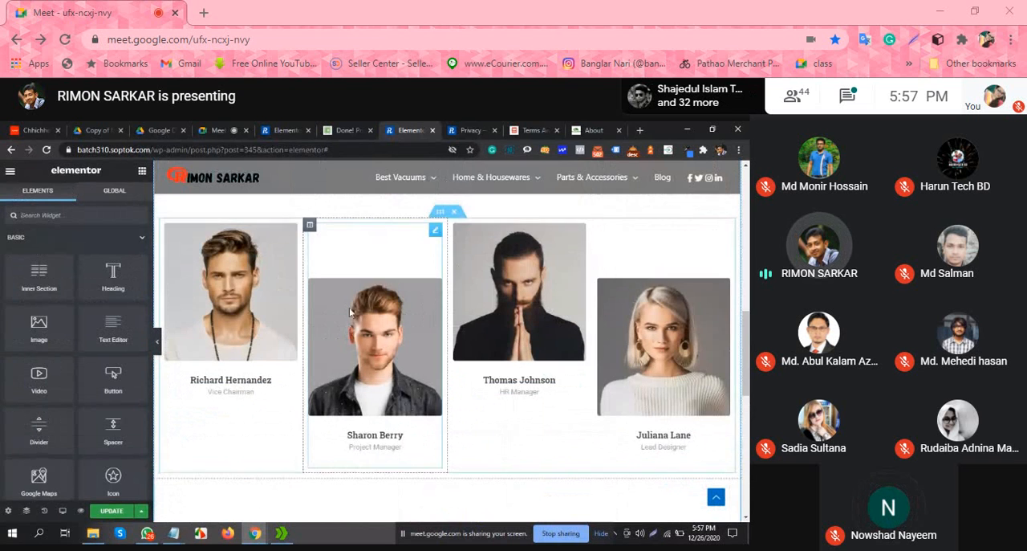
pyautogui.scroll(5, 495, 362)
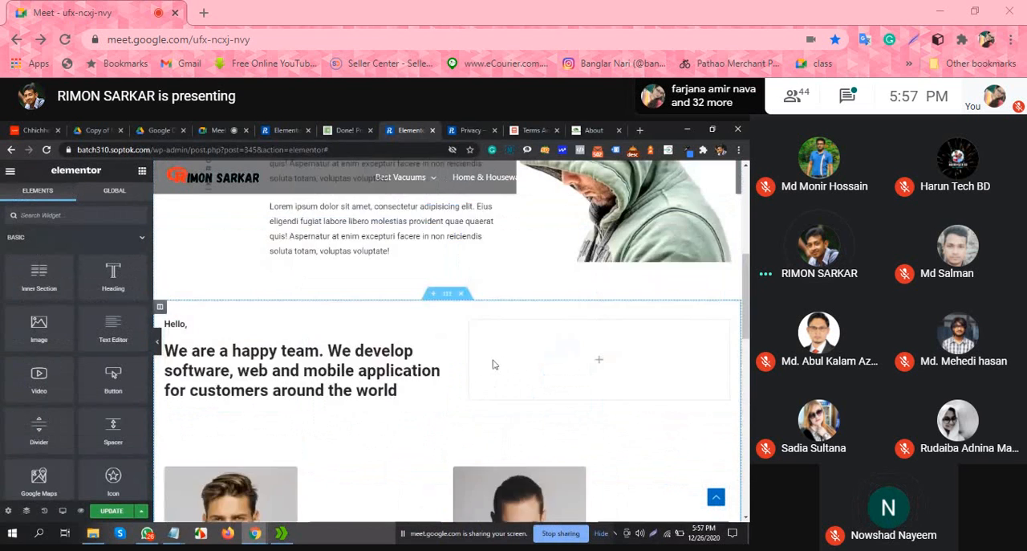
pyautogui.scroll(-6, 415, 296)
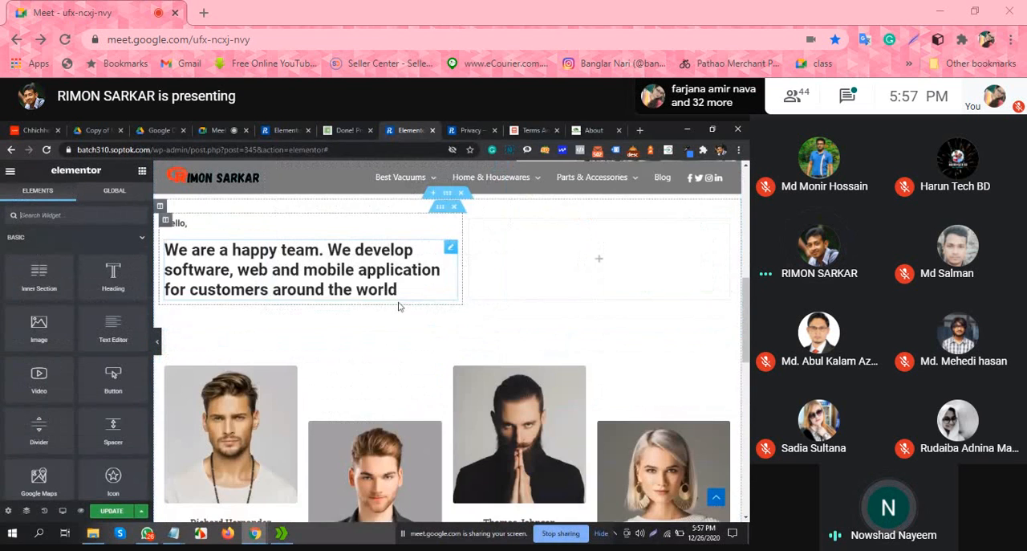
pyautogui.scroll(-3, 427, 379)
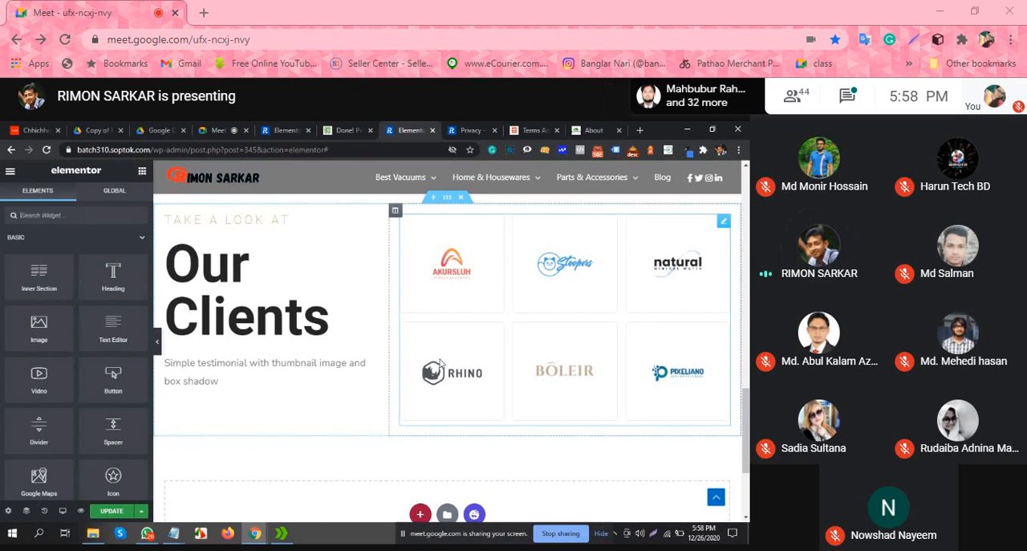
pyautogui.scroll(15, 426, 415)
pyautogui.scroll(-5, 436, 379)
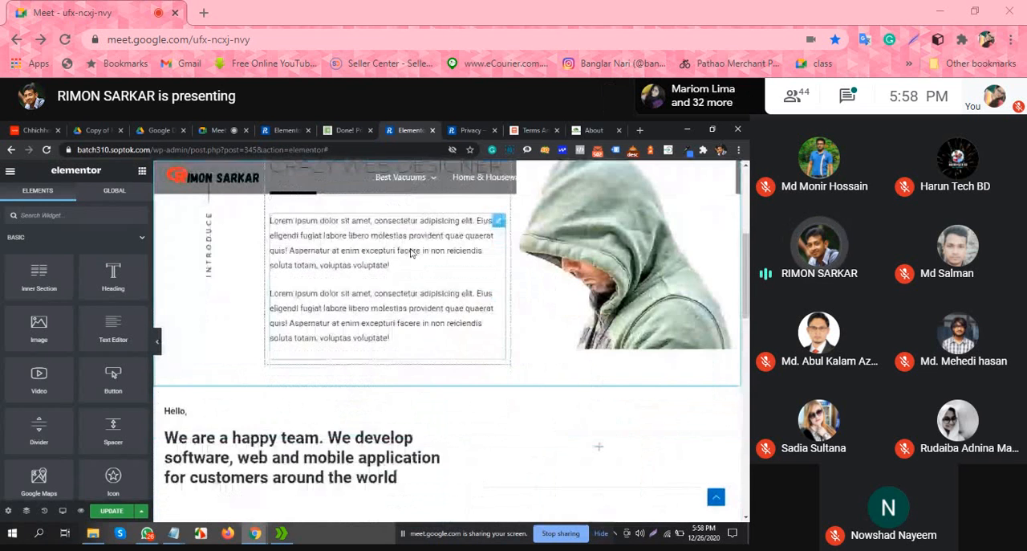
pyautogui.scroll(3, 411, 252)
pyautogui.scroll(-8, 417, 385)
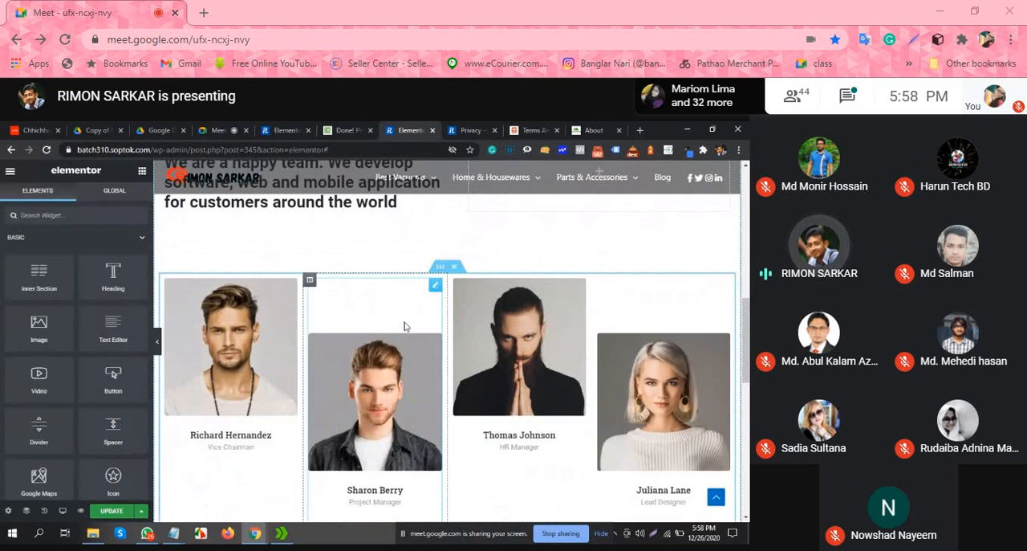
# Step: Examine the team section's staggered member photos and the spacing between its heading and the clients section
pyautogui.scroll(-1, 634, 257)
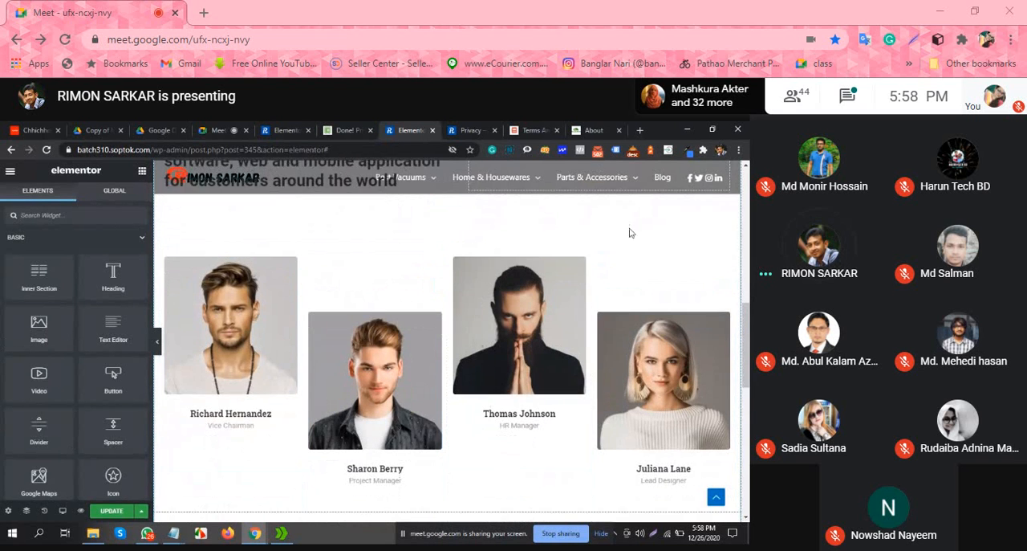
pyautogui.scroll(-1, 630, 232)
pyautogui.scroll(2, 601, 344)
pyautogui.scroll(-1, 513, 305)
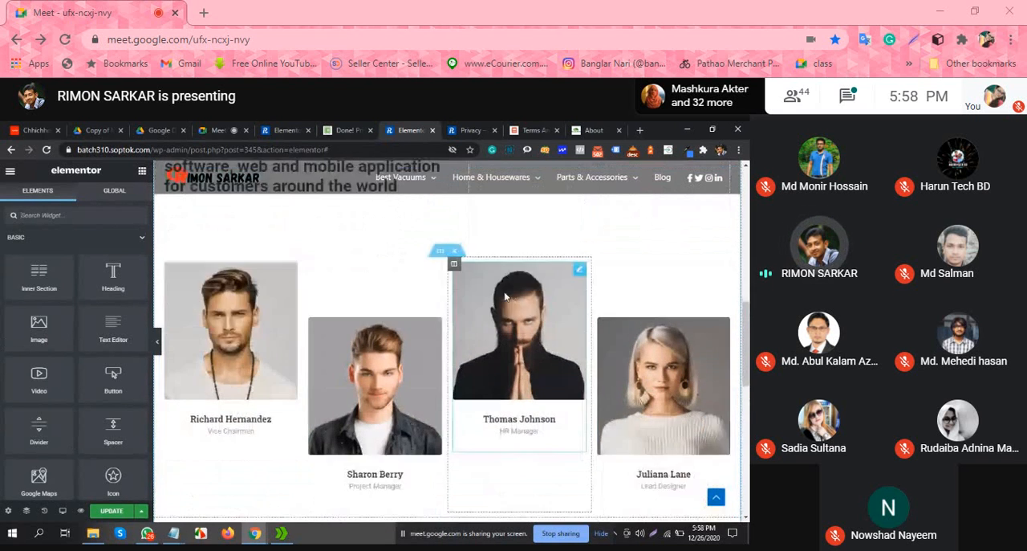
pyautogui.scroll(3, 599, 222)
pyautogui.scroll(-3, 484, 259)
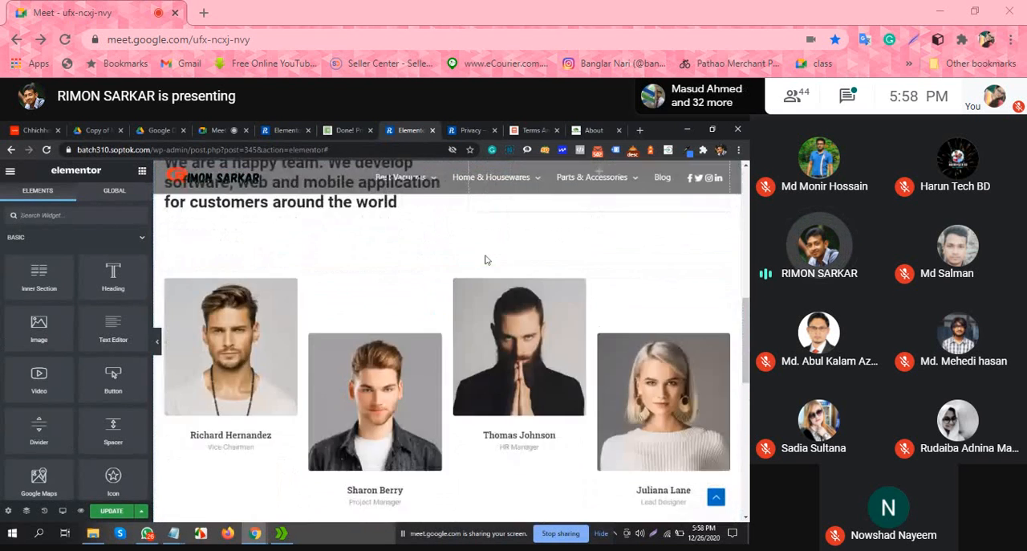
pyautogui.scroll(-1, 485, 268)
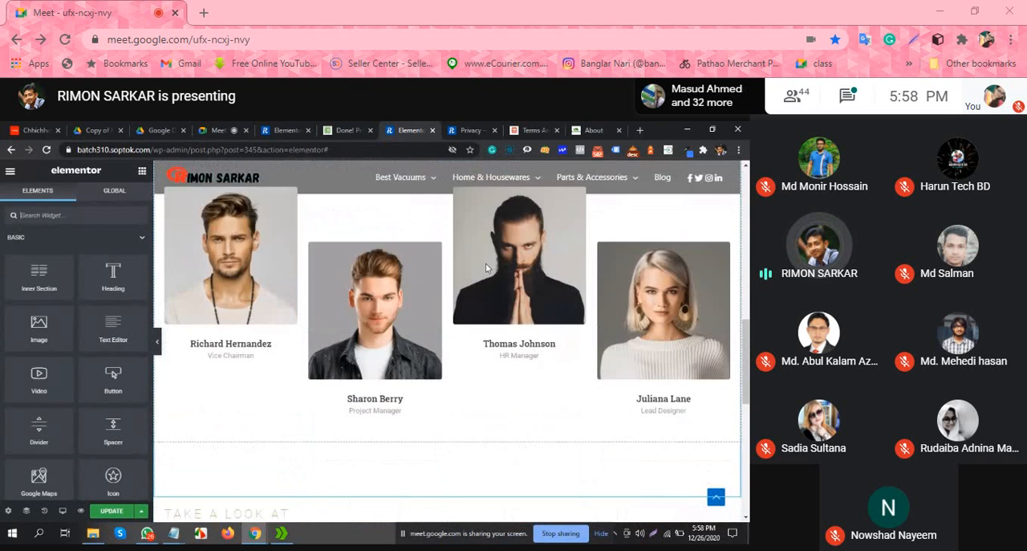
pyautogui.scroll(-2, 482, 280)
pyautogui.scroll(3, 481, 280)
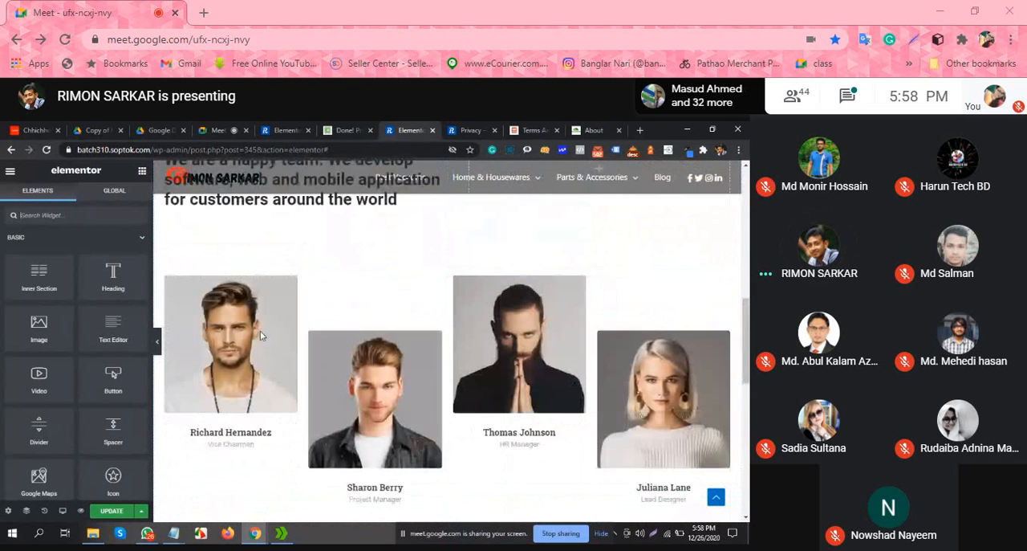
# Step: Hide the editor panel and review the page at full width from the "About The Party" banner to the introduction
pyautogui.click(152, 343)
pyautogui.scroll(6, 484, 341)
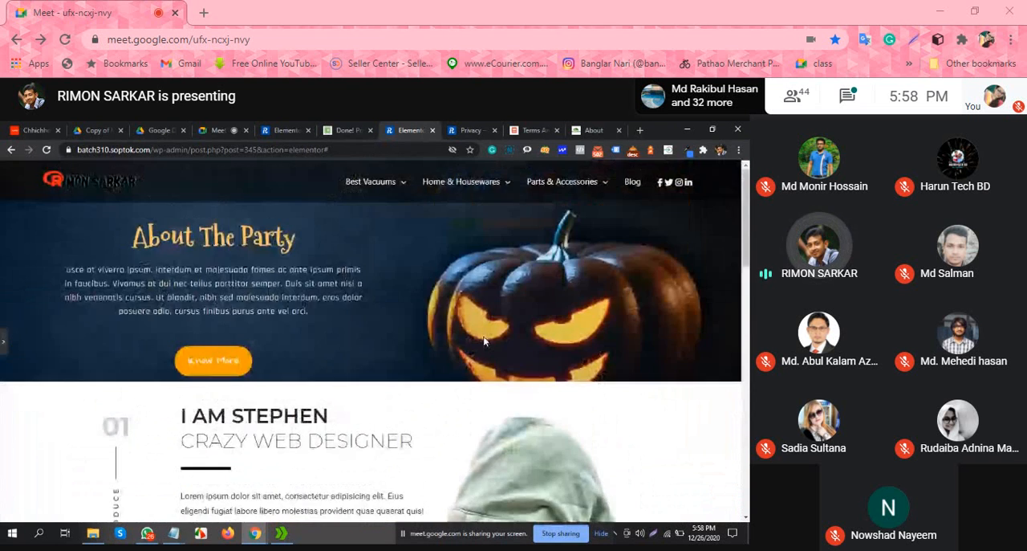
pyautogui.scroll(-2, 287, 311)
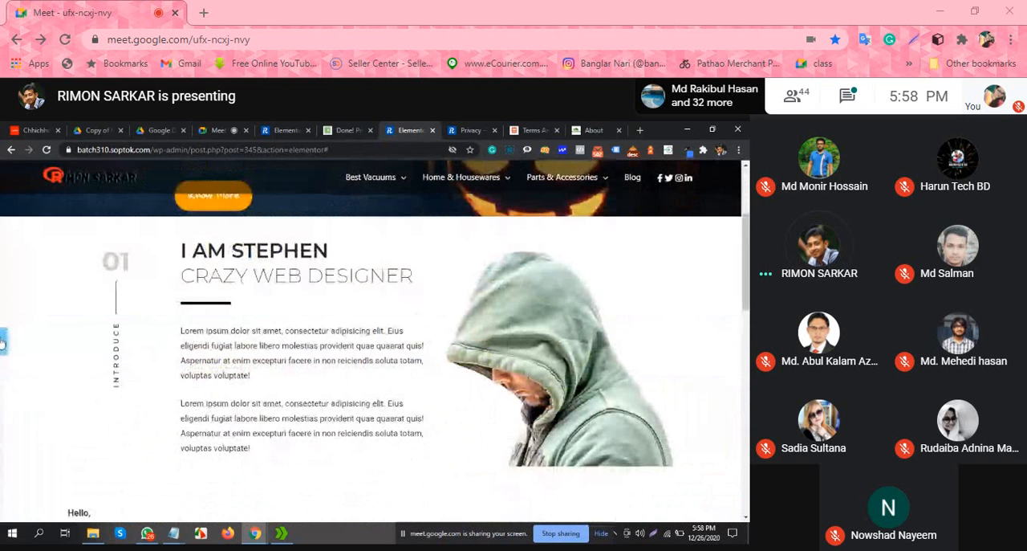
# Step: Open the introduction paragraph for editing, then hide the editor panel again and inspect the "Crazy Web Designer" heading and text
pyautogui.click(2, 343)
pyautogui.click(394, 371)
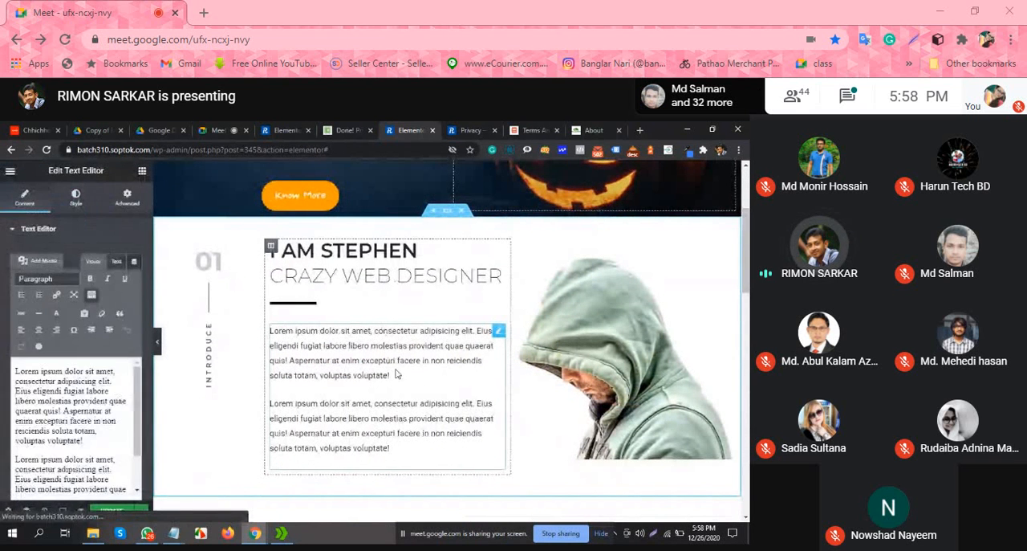
pyautogui.click(158, 345)
pyautogui.moveTo(207, 250); pyautogui.dragTo(378, 269)
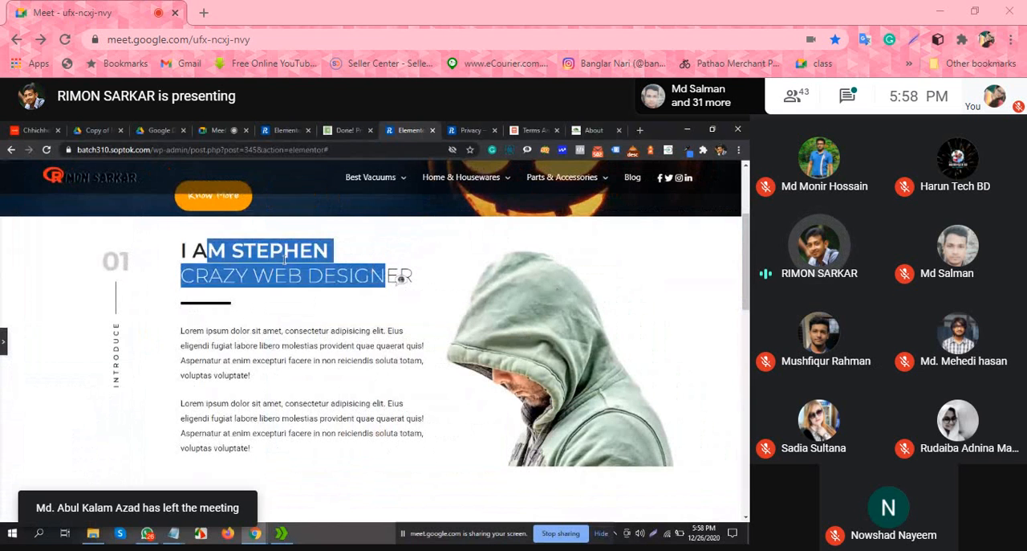
pyautogui.click(354, 281)
pyautogui.scroll(-2, 317, 288)
pyautogui.scroll(2, 316, 287)
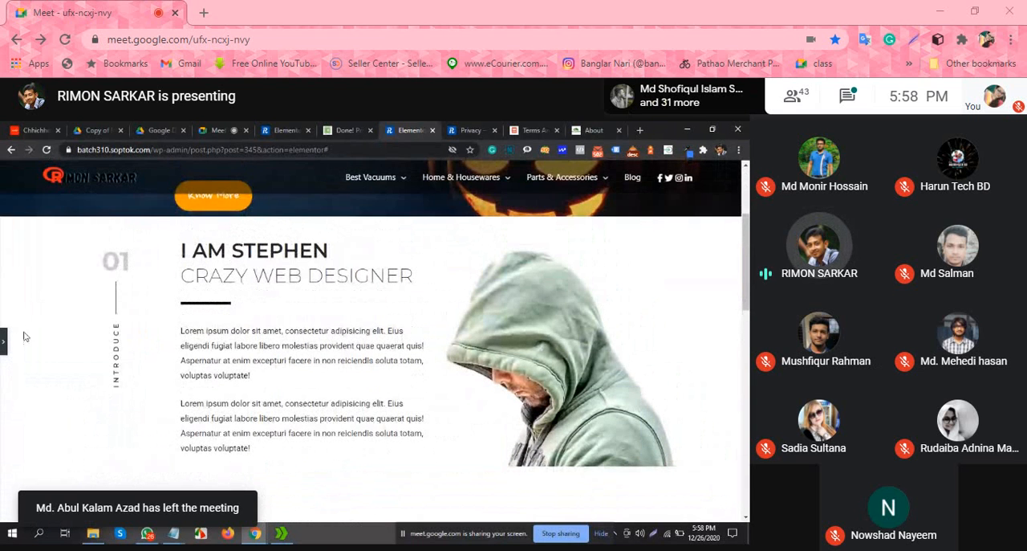
pyautogui.scroll(-4, 374, 300)
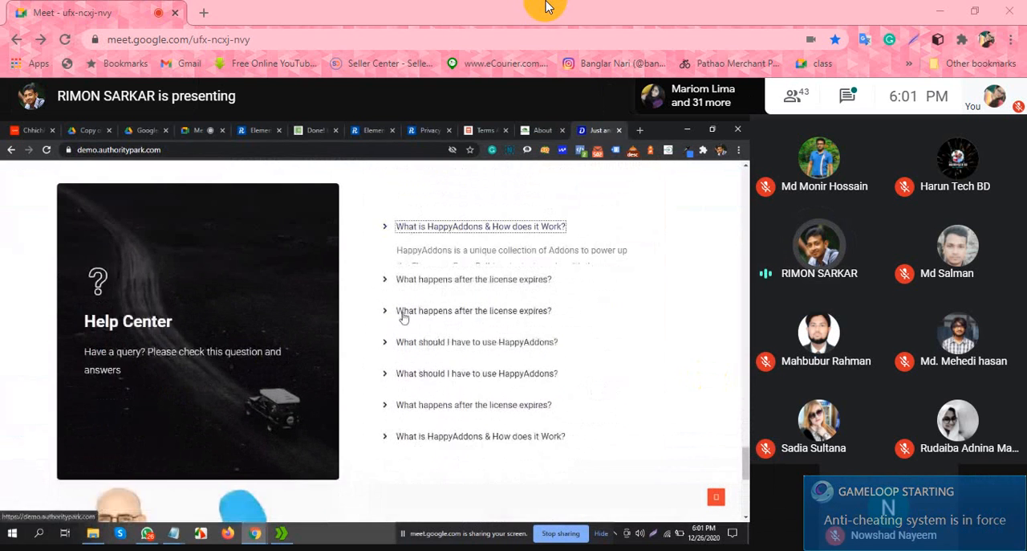
# Step: Examine the authoritypark.com demo site's Help Center questions and the full layout of its Contact Us page
pyautogui.click(344, 333)
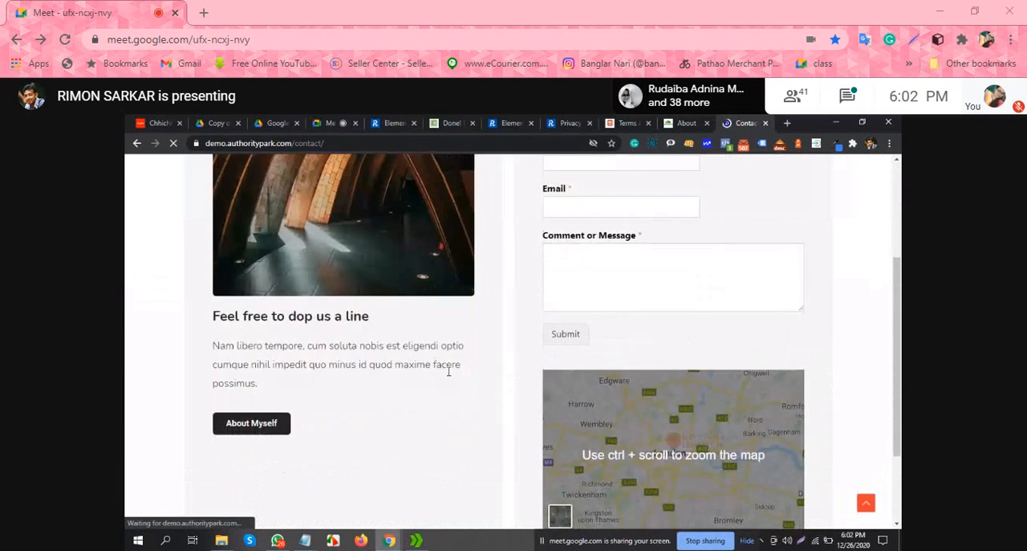
pyautogui.scroll(4, 449, 375)
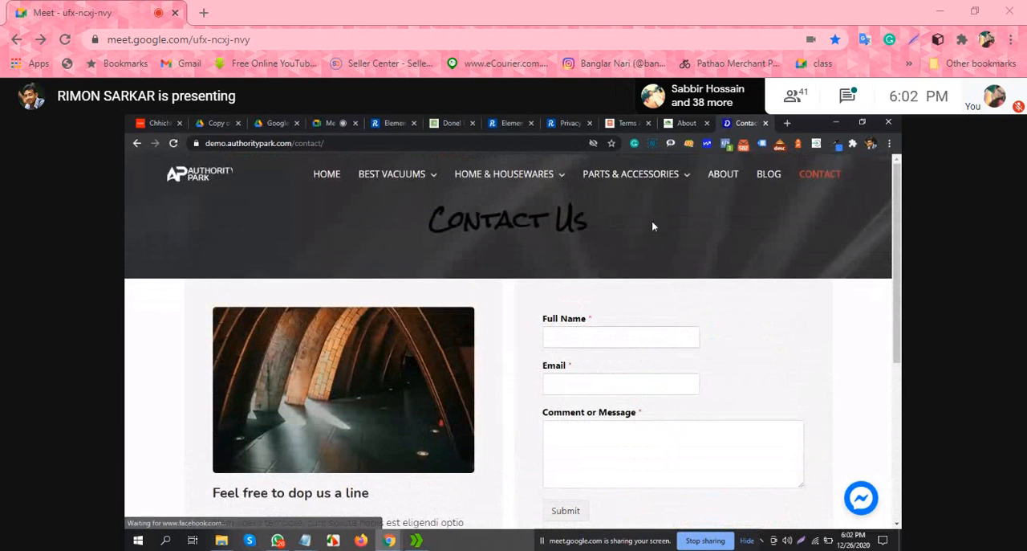
# Step: Open the demo site's Best Vacuums of the Year page and review its Top 10 Product table and Messenger chat box
pyautogui.moveTo(635, 188)
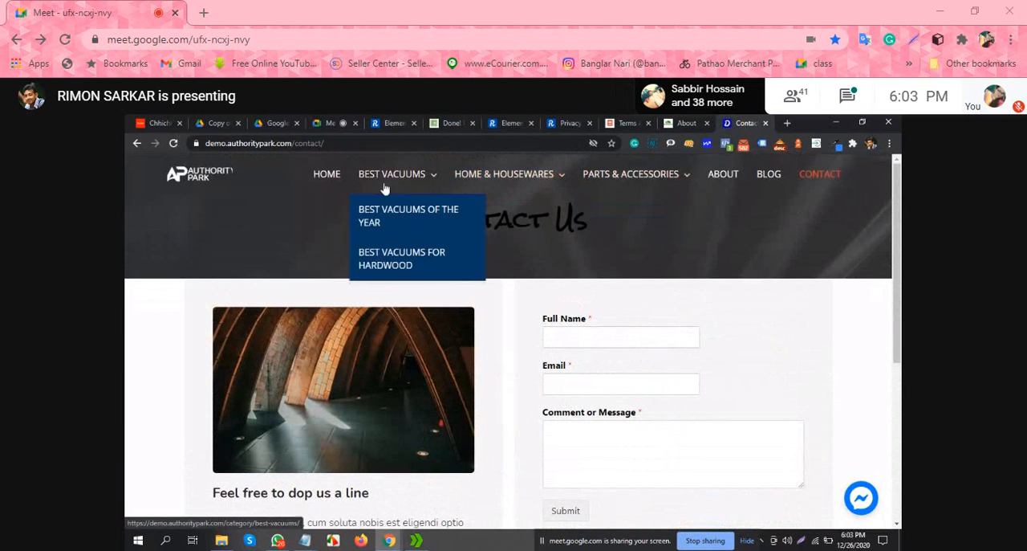
pyautogui.moveTo(406, 178)
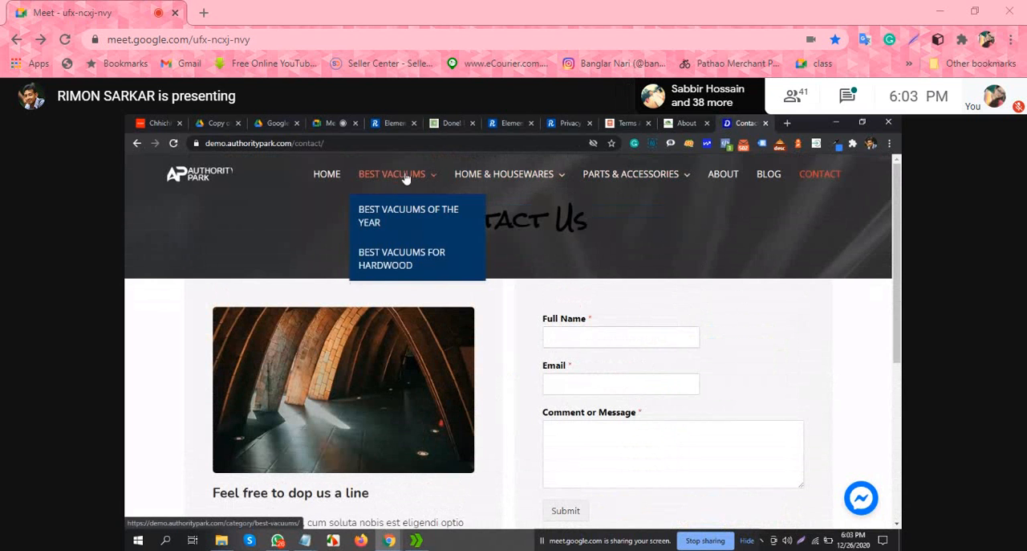
pyautogui.click(419, 214)
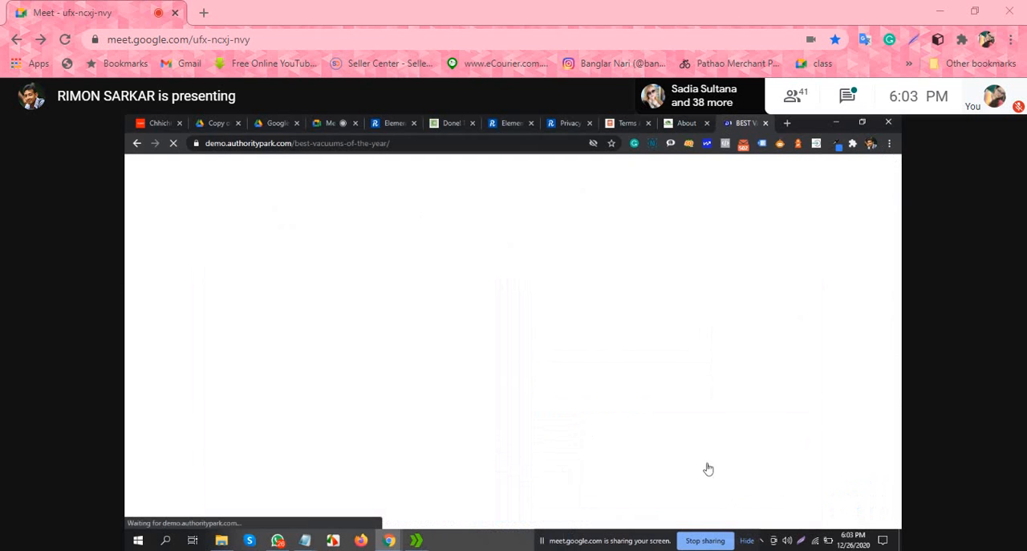
pyautogui.scroll(-2, 798, 415)
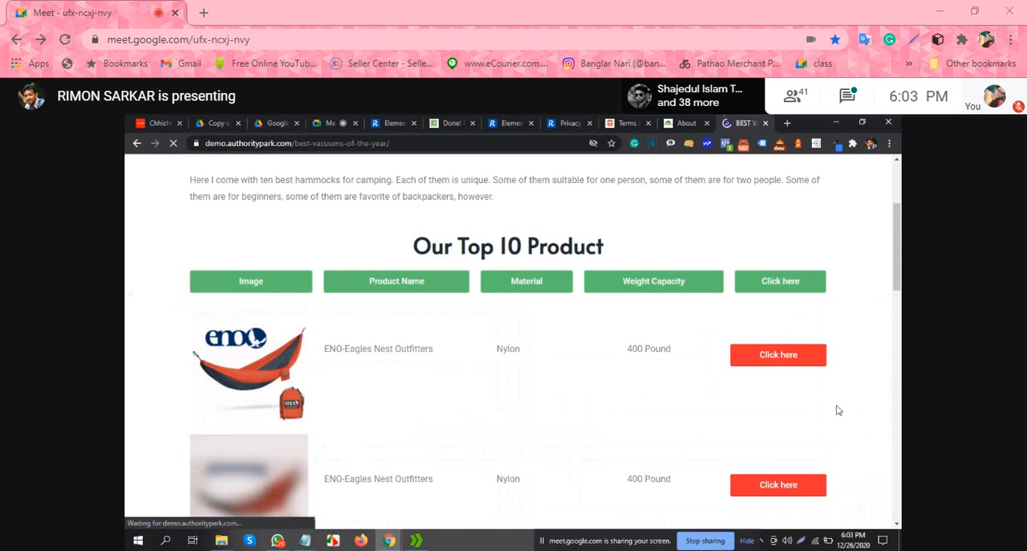
pyautogui.scroll(-2, 747, 399)
pyautogui.scroll(-4, 747, 399)
pyautogui.scroll(8, 770, 425)
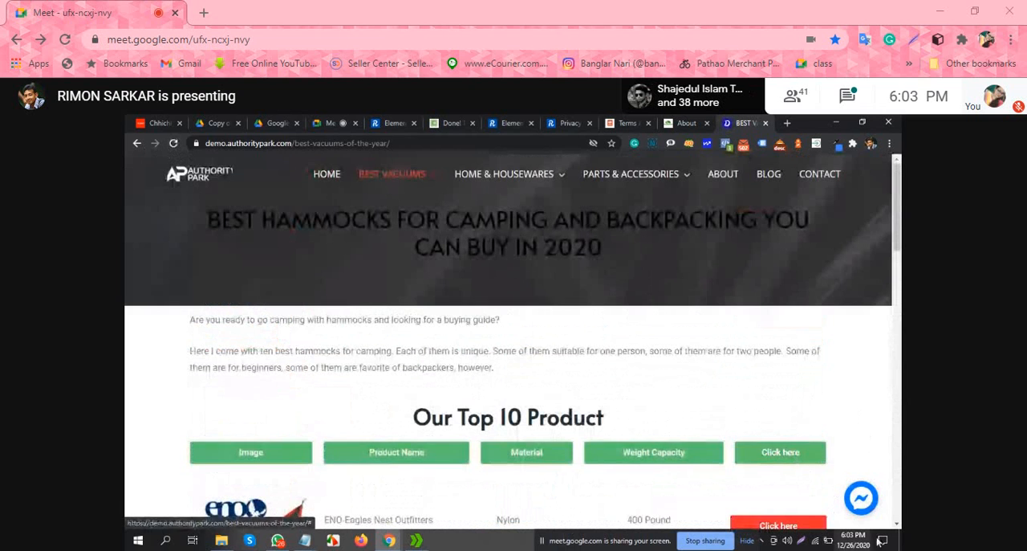
pyautogui.click(869, 504)
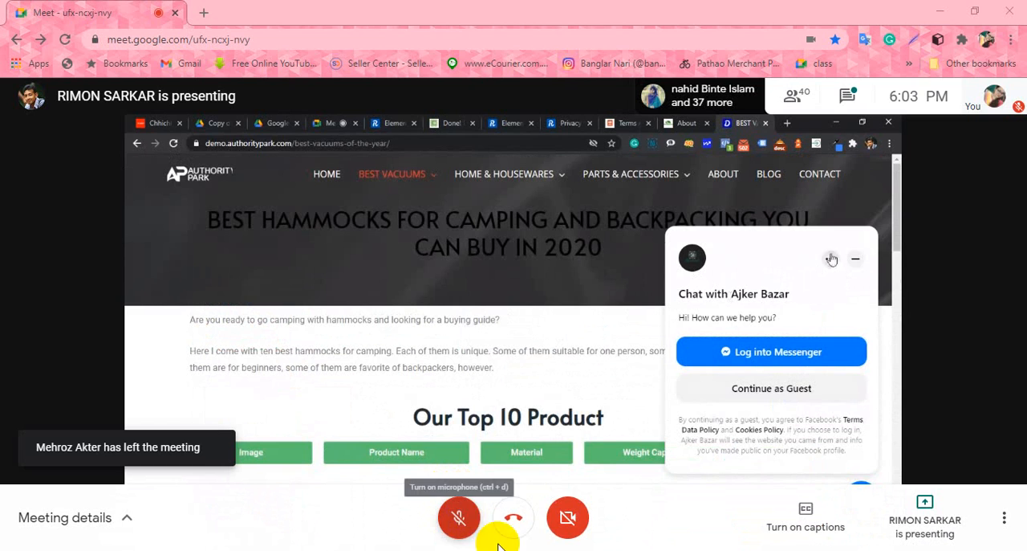
# Step: Turn on the Google Meet microphone to speak, mute it between turns and turn it on again
pyautogui.click(471, 536)
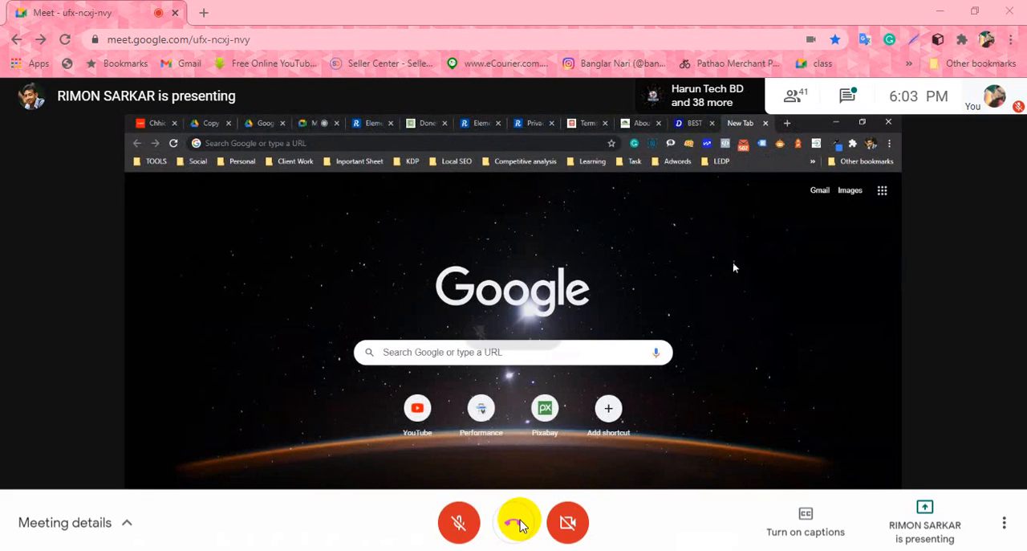
pyautogui.click(463, 519)
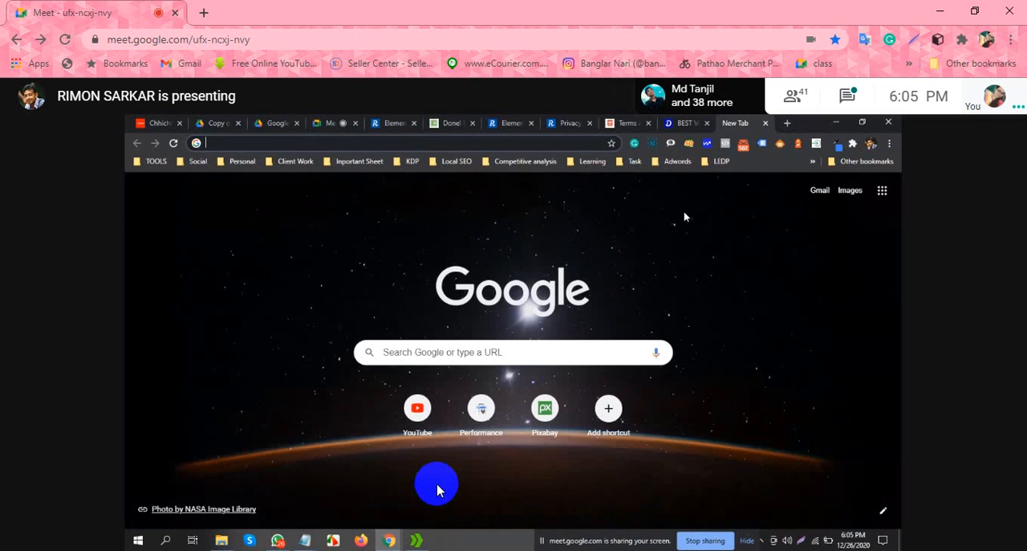
pyautogui.moveTo(502, 528)
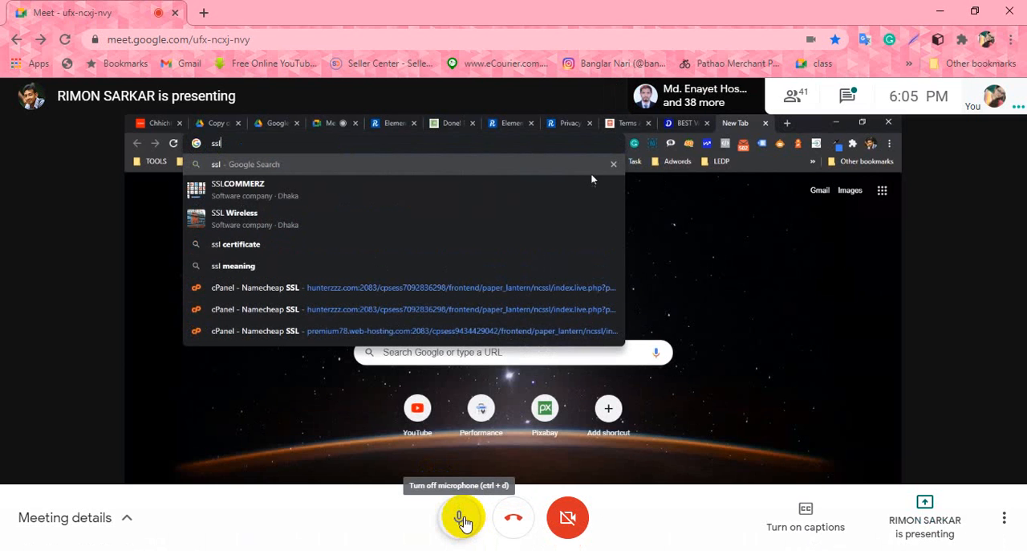
pyautogui.click(463, 520)
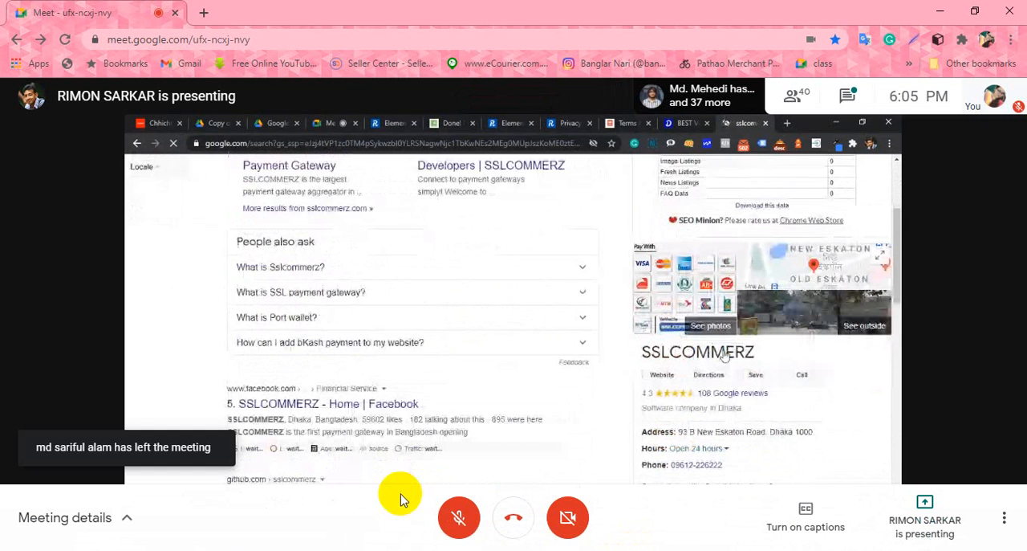
pyautogui.click(459, 532)
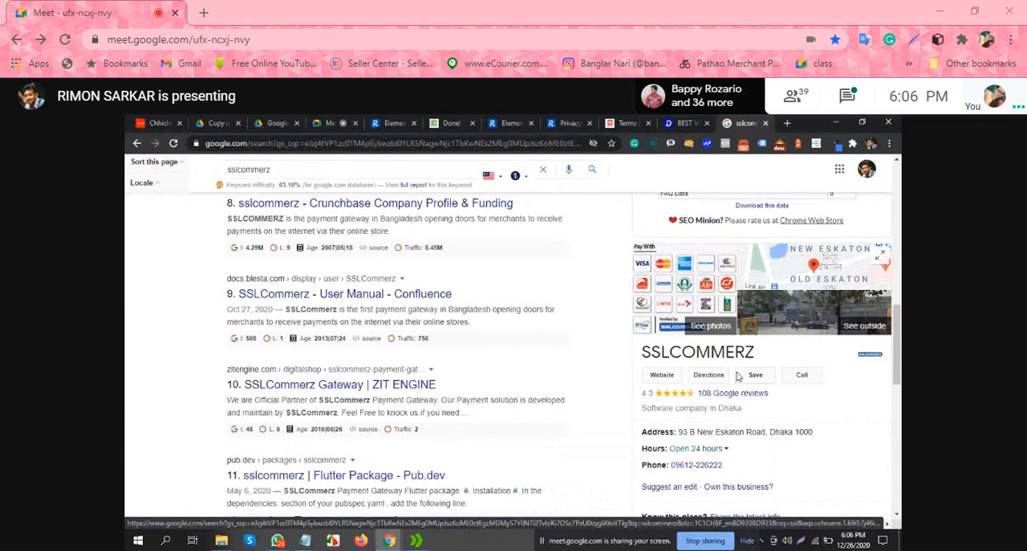
pyautogui.moveTo(458, 532)
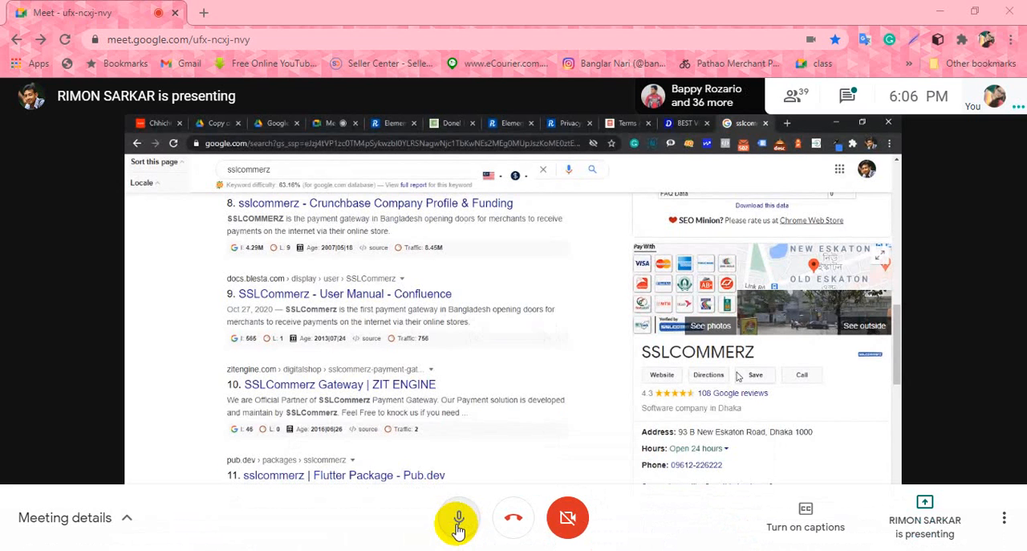
# Step: Mute the Google Meet microphone while the presenter talks and unmute it for each turn to speak
pyautogui.click(458, 522)
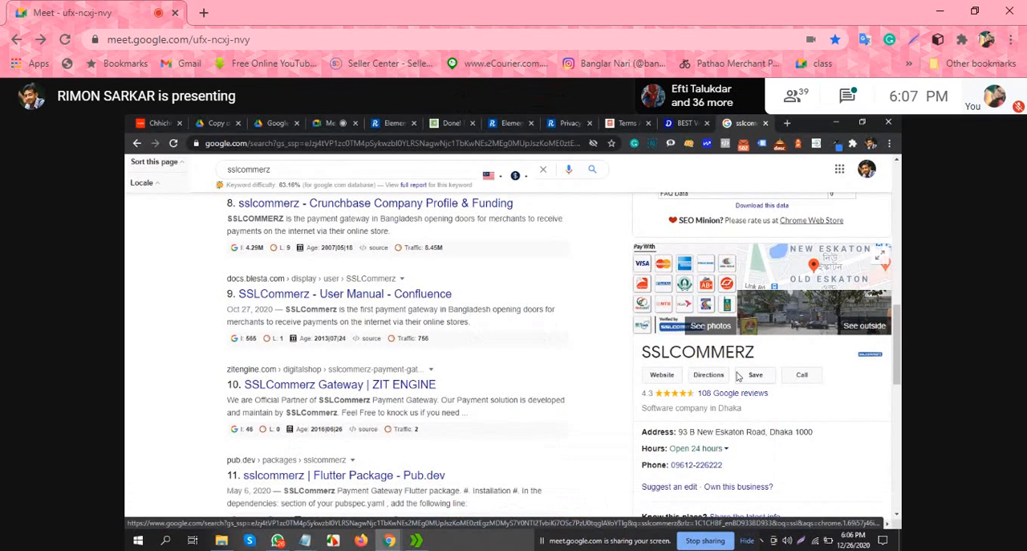
pyautogui.click(458, 517)
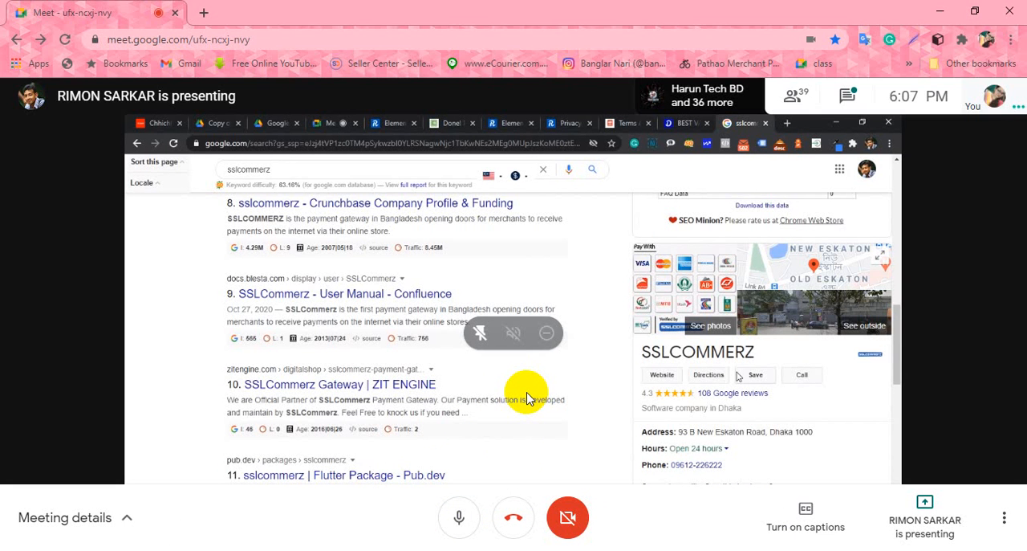
pyautogui.click(470, 520)
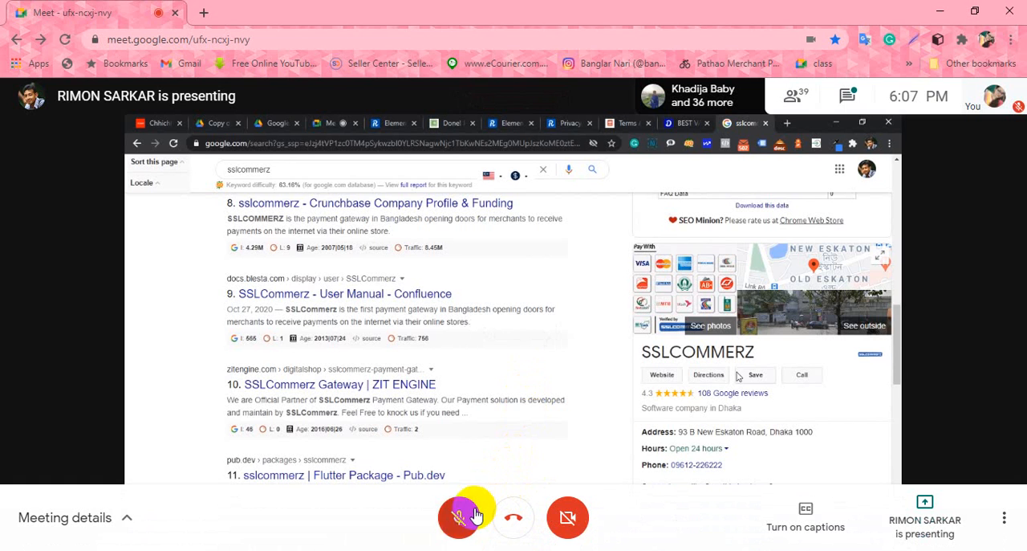
pyautogui.click(465, 515)
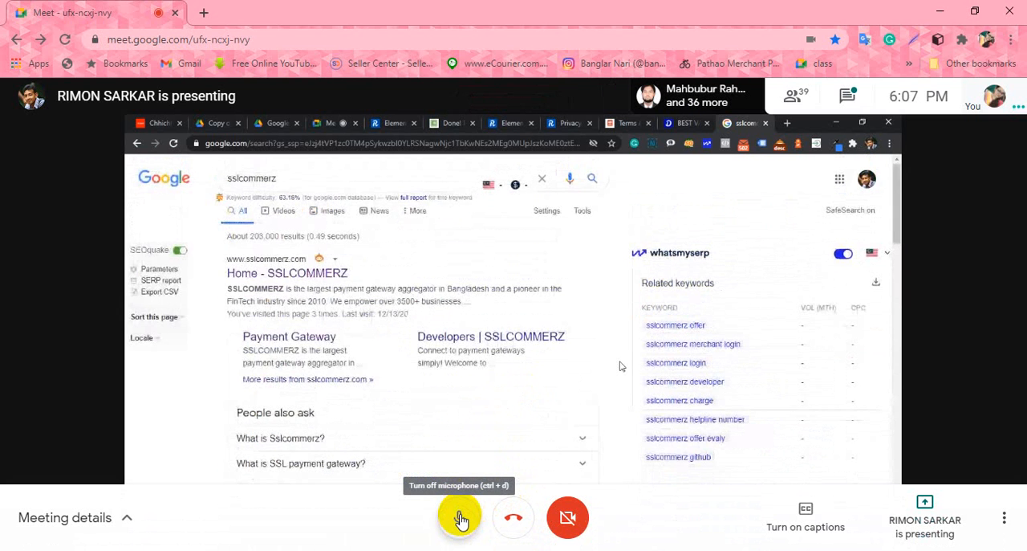
pyautogui.click(460, 518)
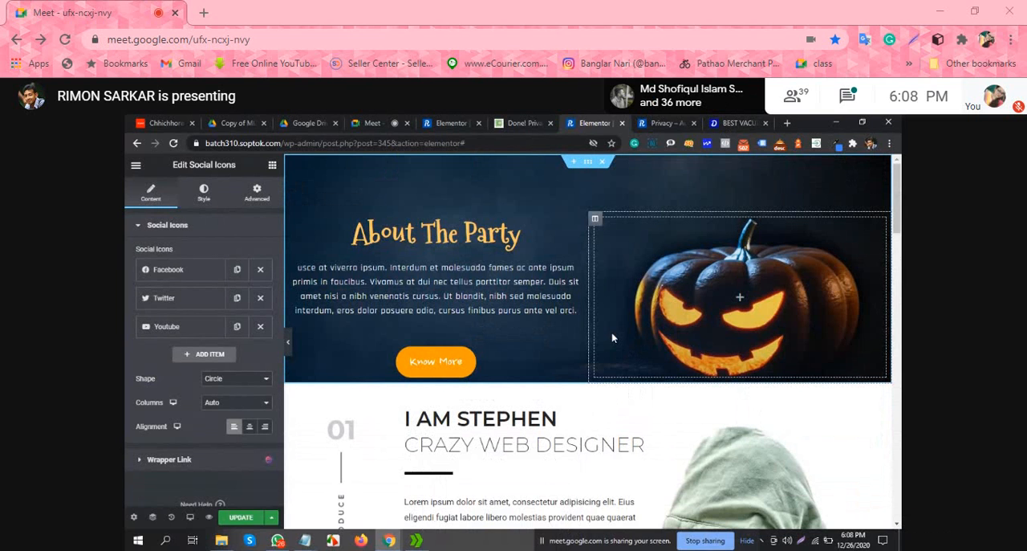
# Step: Switch from the Google Meet call to the Gameloop window running PUBG
pyautogui.moveTo(499, 549)
pyautogui.click(499, 504)
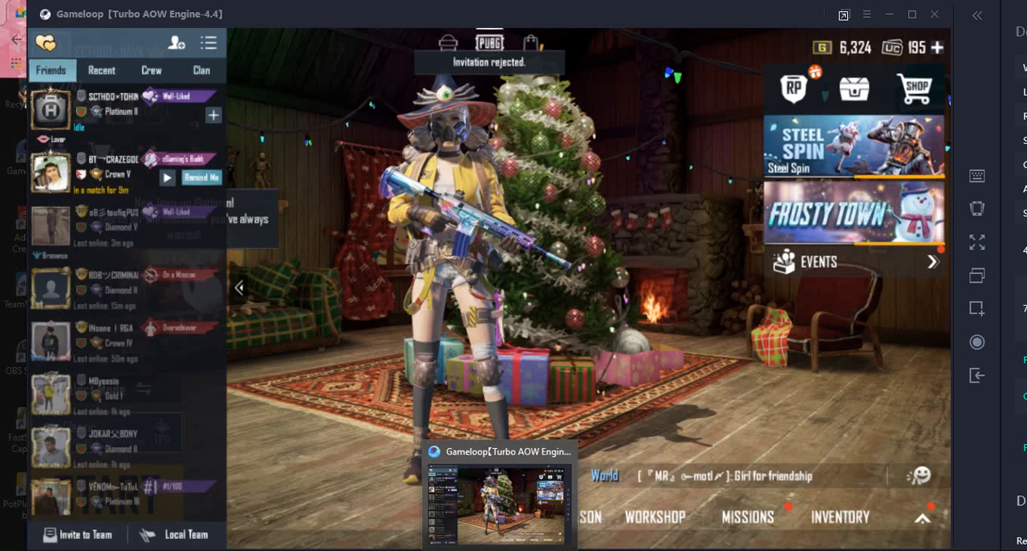